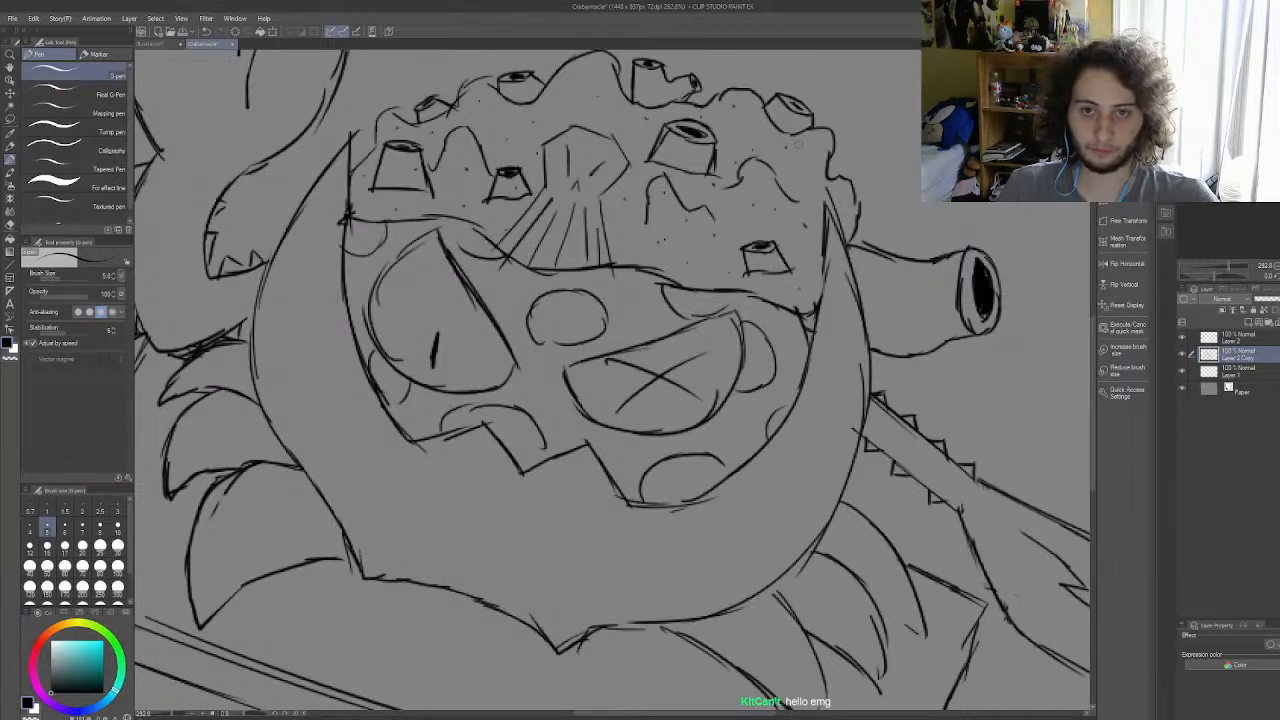
Step: Add speckle dots across the cannon-shaped coral growth beside the crab's shell
{"action": "left_click", "coordinate": [929, 301]}
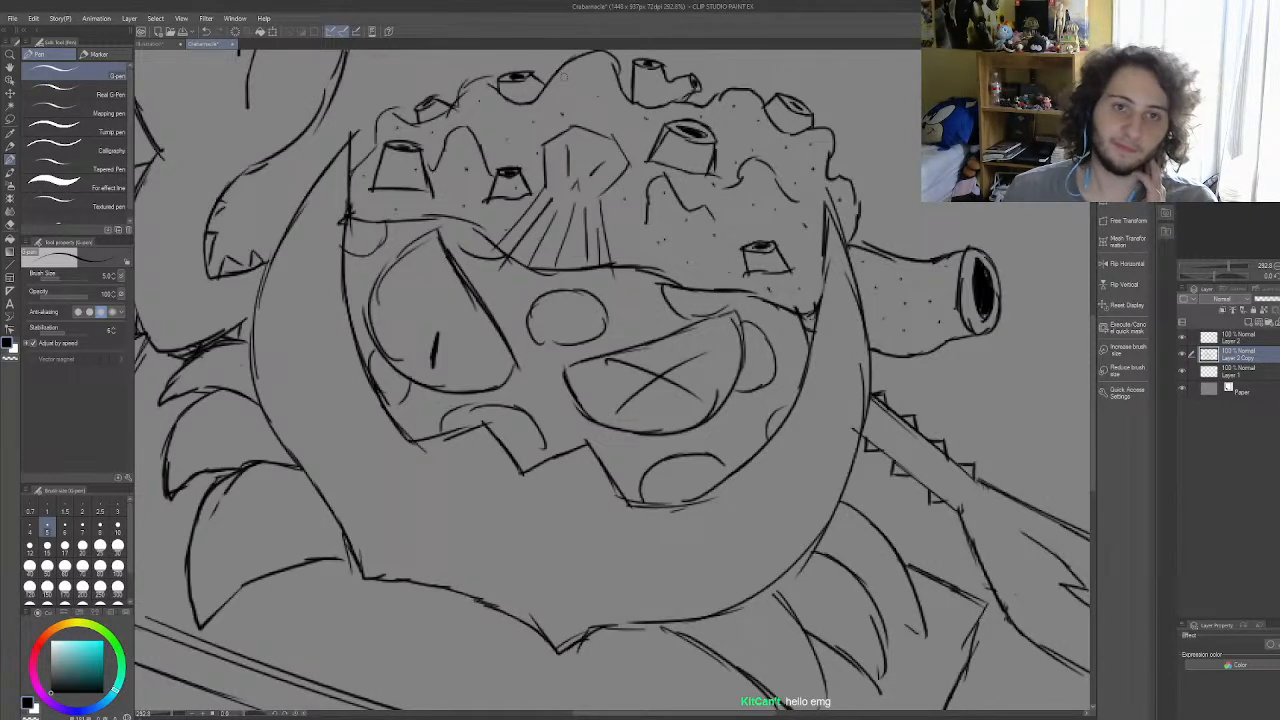
{"action": "scroll", "coordinate": [724, 302], "scroll_direction": "down", "scroll_amount": 8}
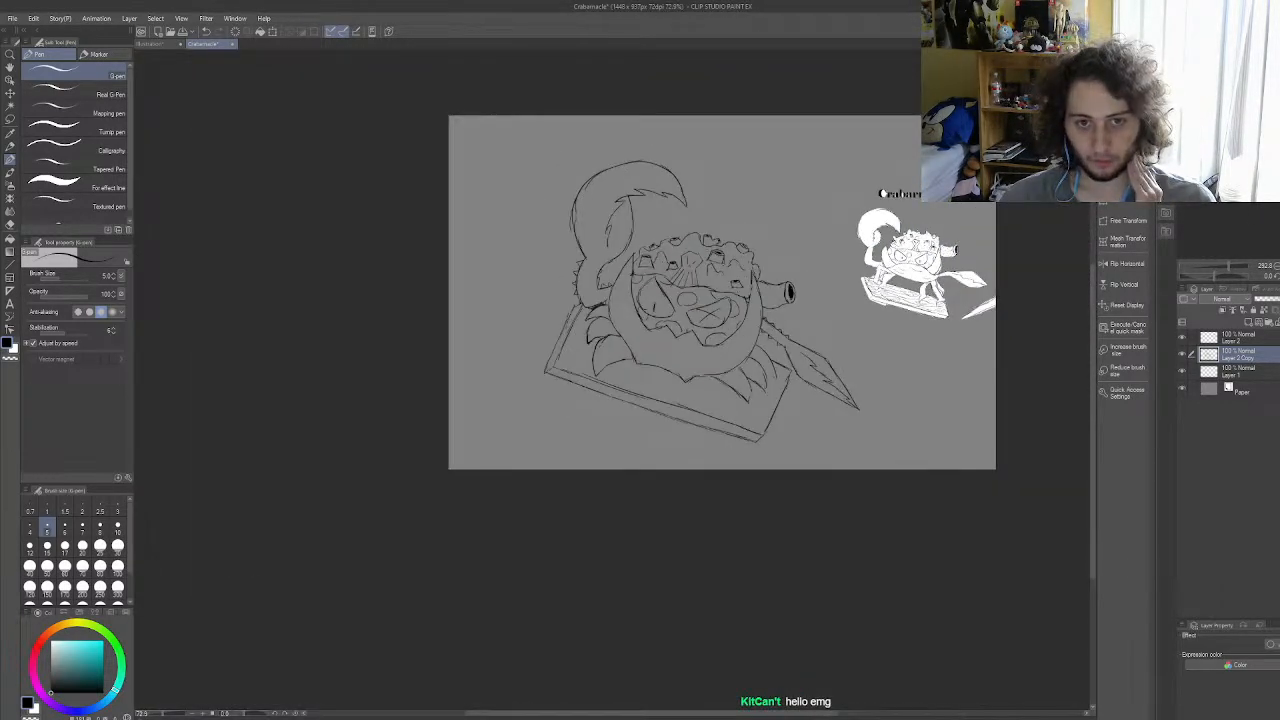
{"action": "scroll", "coordinate": [743, 258], "scroll_direction": "up", "scroll_amount": 4}
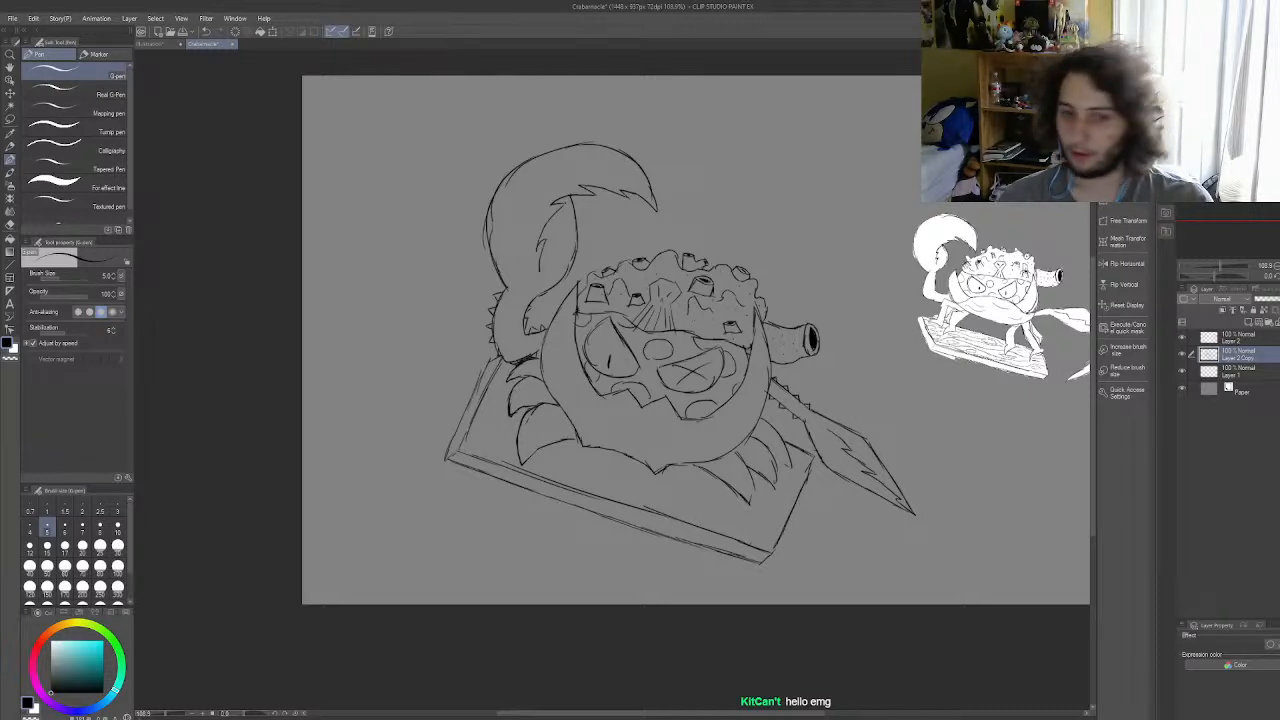
Step: Erase the X inside the crab's half-closed eye using the Rough eraser at size 10
{"action": "scroll", "coordinate": [660, 355], "scroll_direction": "up", "scroll_amount": 4}
{"action": "scroll", "coordinate": [660, 355], "scroll_direction": "down", "scroll_amount": 1}
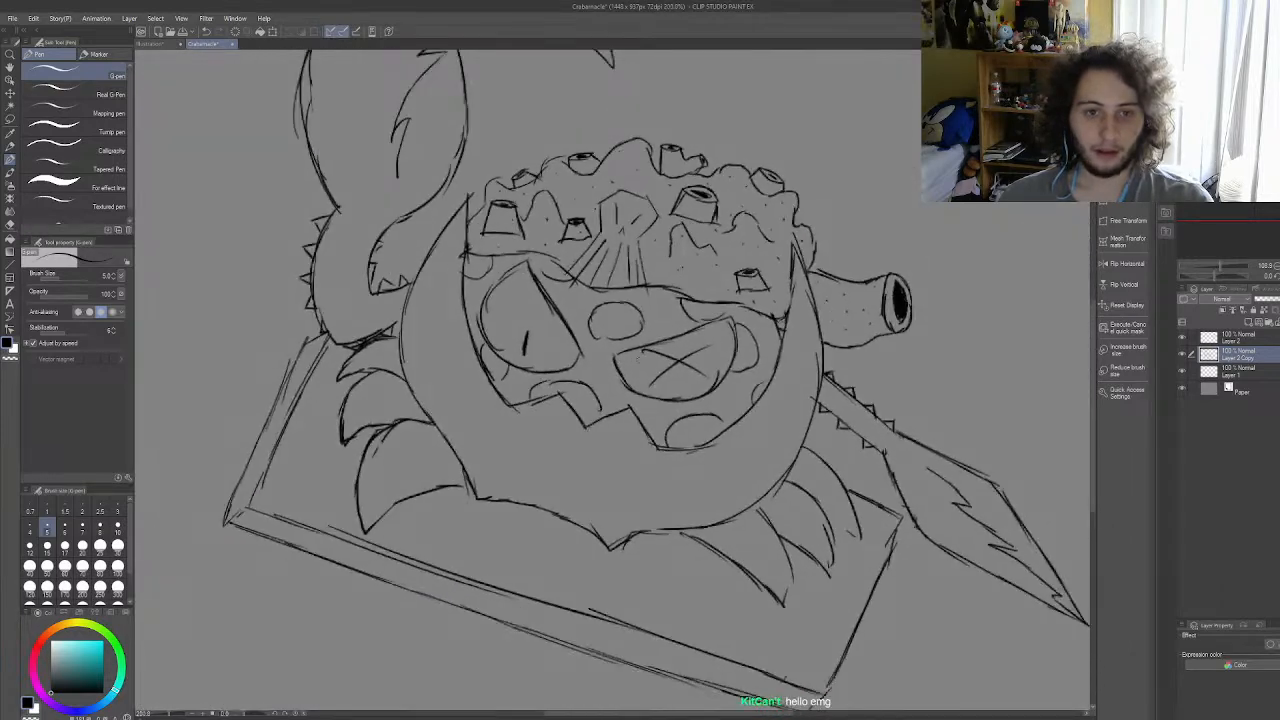
{"action": "scroll", "coordinate": [660, 355], "scroll_direction": "up", "scroll_amount": 2}
{"action": "left_click", "coordinate": [10, 226]}
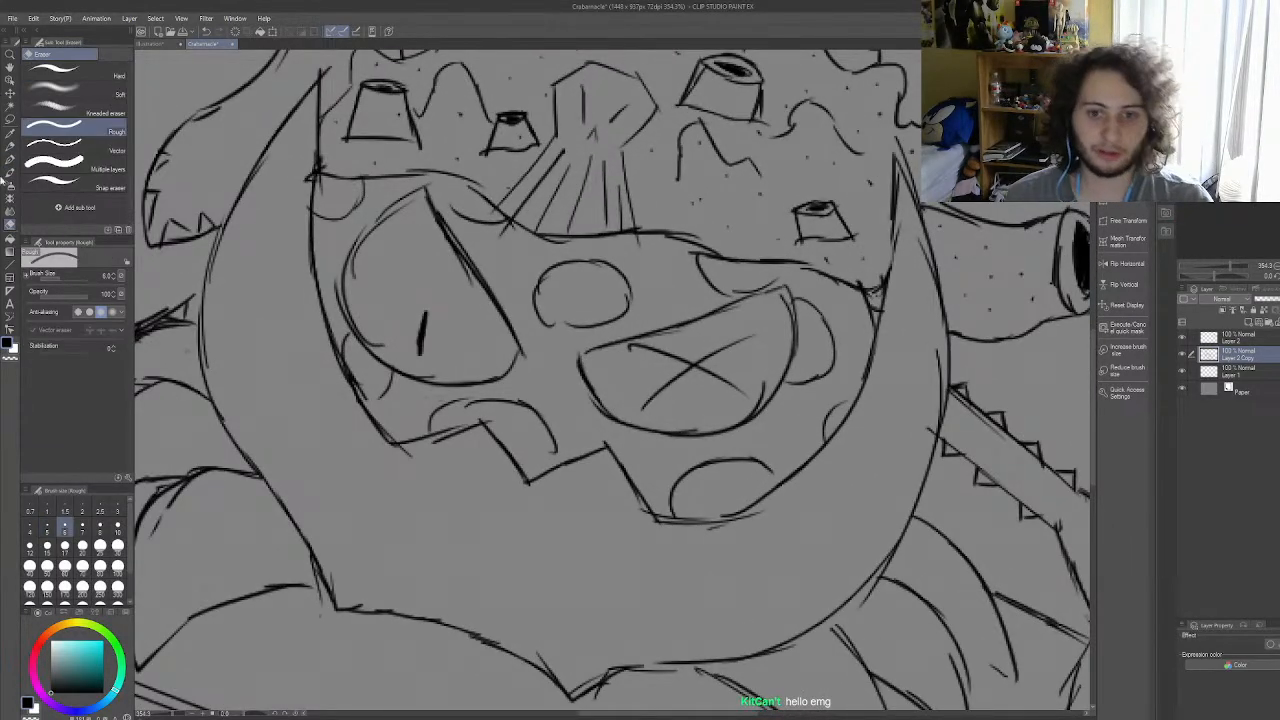
{"action": "left_click", "coordinate": [100, 525]}
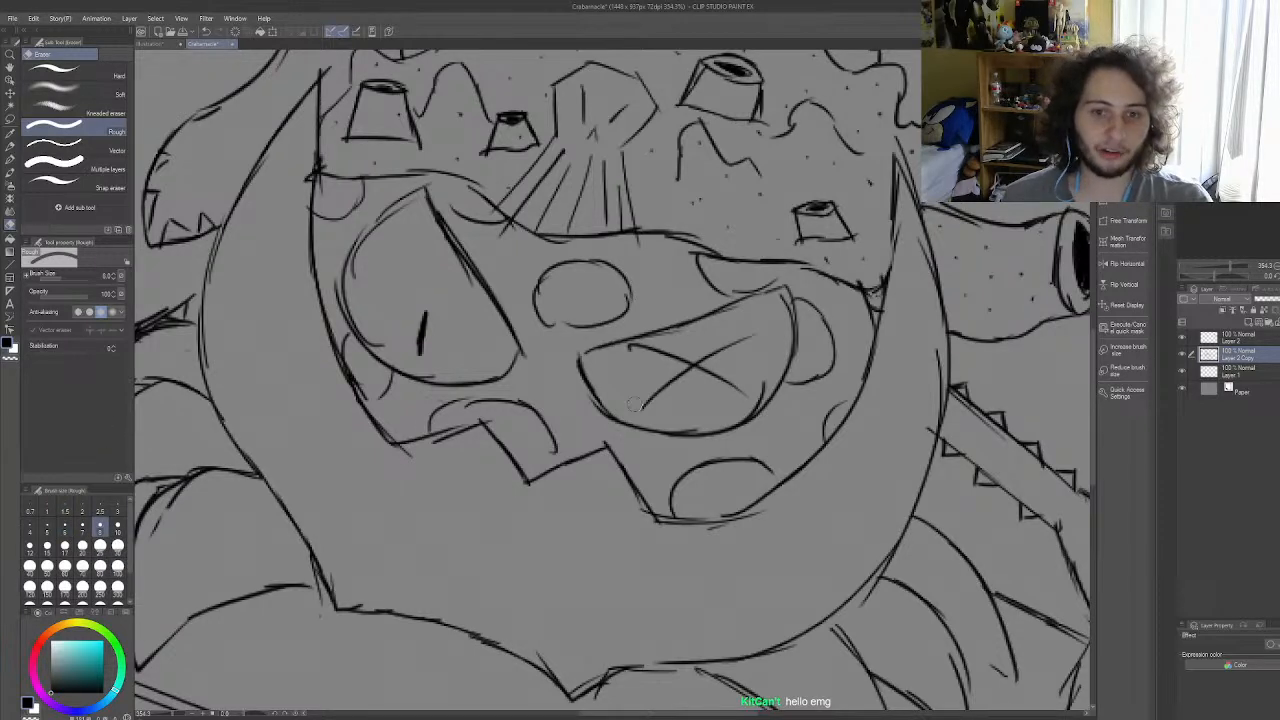
{"action": "left_click", "coordinate": [119, 528]}
{"action": "mouse_move", "coordinate": [684, 368]}
{"action": "left_mouse_down"}
{"action": "mouse_move", "coordinate": [625, 355]}
{"action": "mouse_move", "coordinate": [768, 318]}
{"action": "mouse_move", "coordinate": [647, 392]}
{"action": "mouse_move", "coordinate": [721, 384]}
{"action": "mouse_move", "coordinate": [770, 385]}
{"action": "left_mouse_up"}
Step: Redraw a larger X inside the half-closed eye with two crossing G-pen strokes
{"action": "key", "text": "p"}
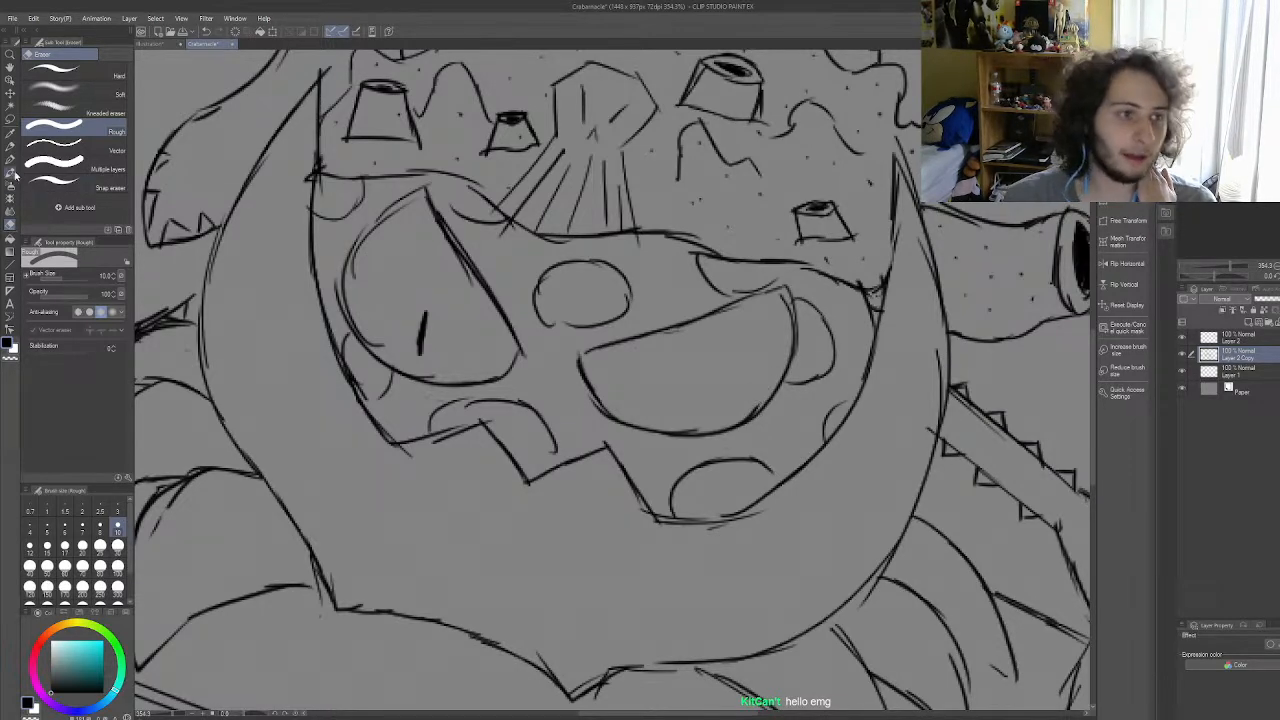
{"action": "left_click_drag", "start_coordinate": [612, 357], "coordinate": [747, 386]}
{"action": "left_click_drag", "start_coordinate": [639, 405], "coordinate": [762, 314]}
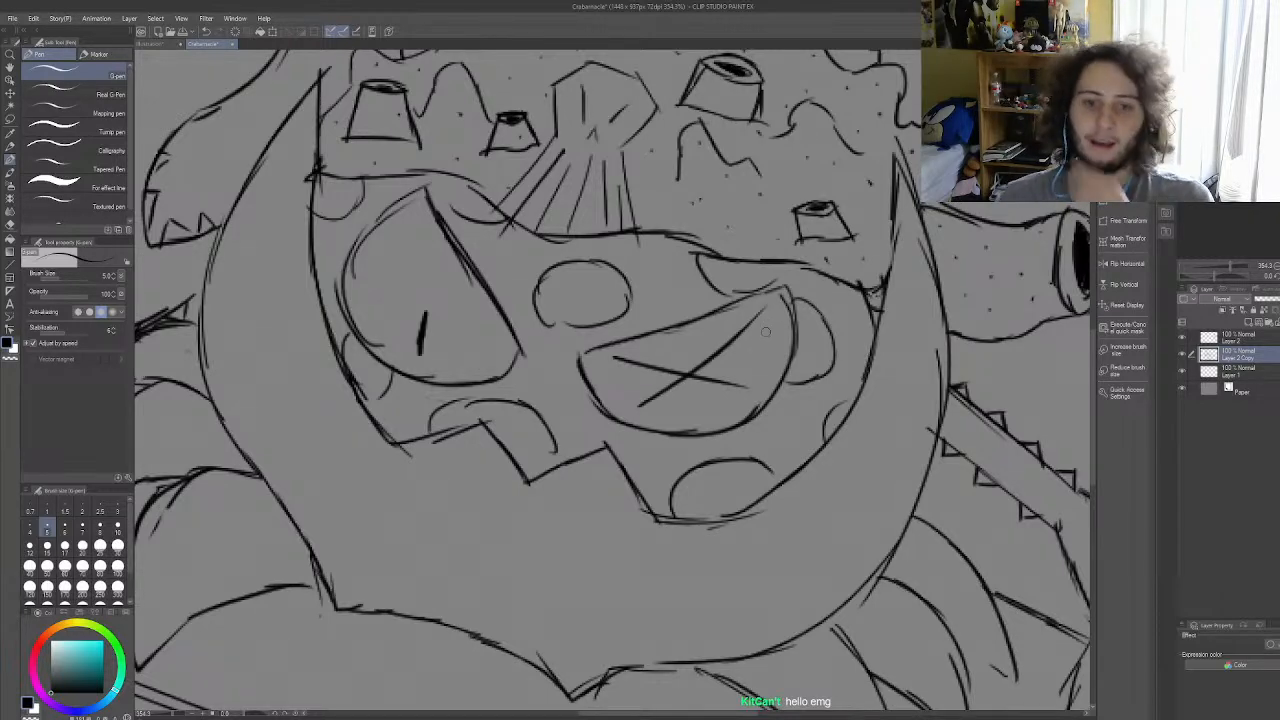
{"action": "scroll", "coordinate": [765, 331], "scroll_direction": "down", "scroll_amount": 8}
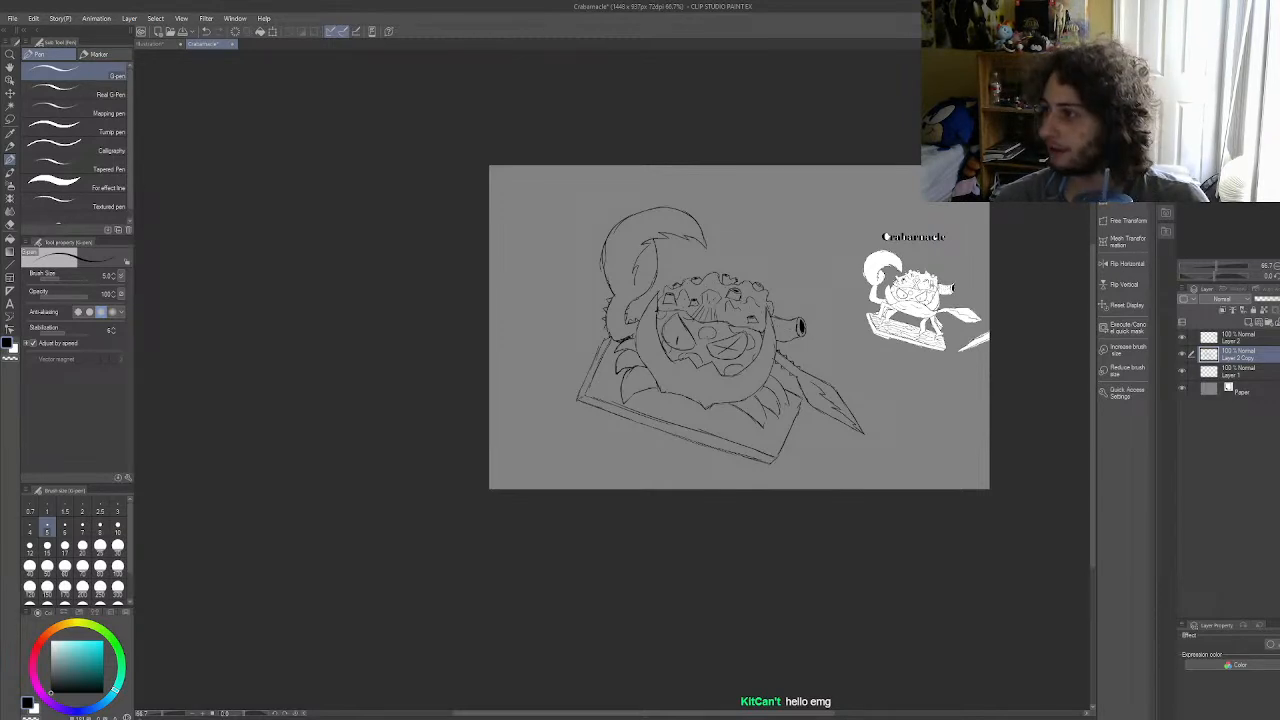
{"action": "scroll", "coordinate": [616, 412], "scroll_direction": "up", "scroll_amount": 3}
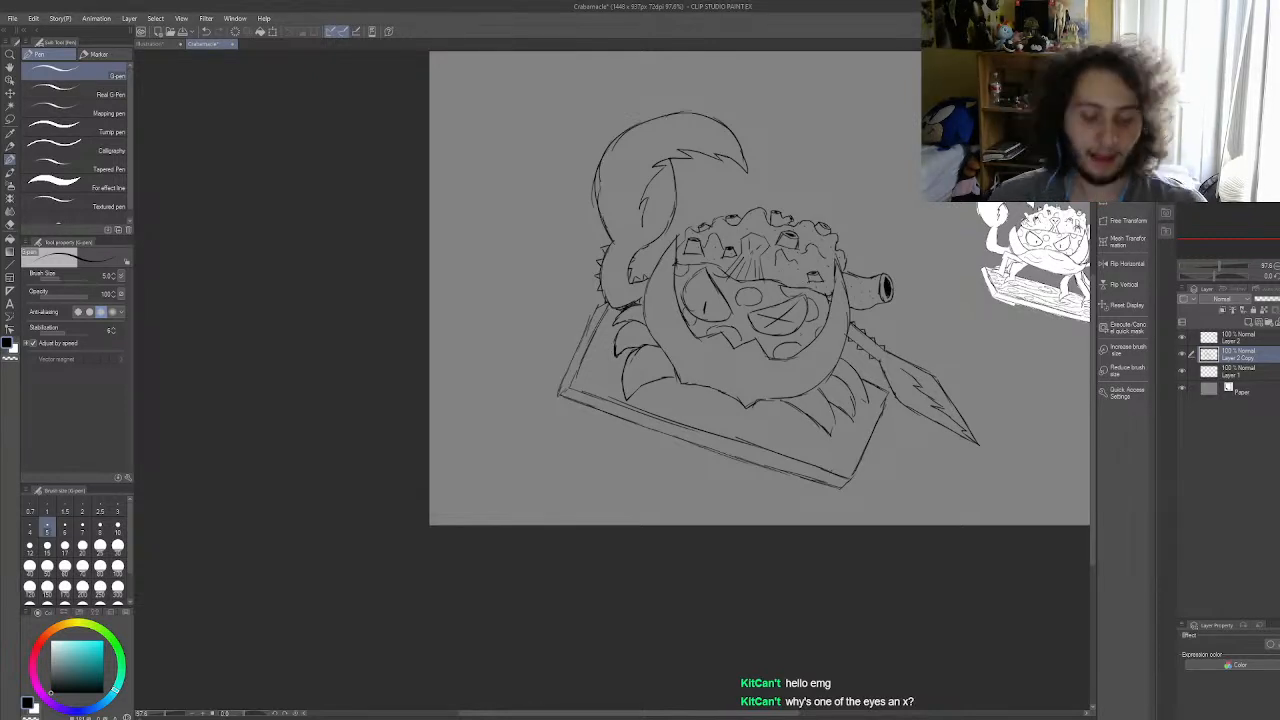
{"action": "scroll", "coordinate": [801, 334], "scroll_direction": "down", "scroll_amount": 6}
{"action": "scroll", "coordinate": [861, 311], "scroll_direction": "up", "scroll_amount": 6}
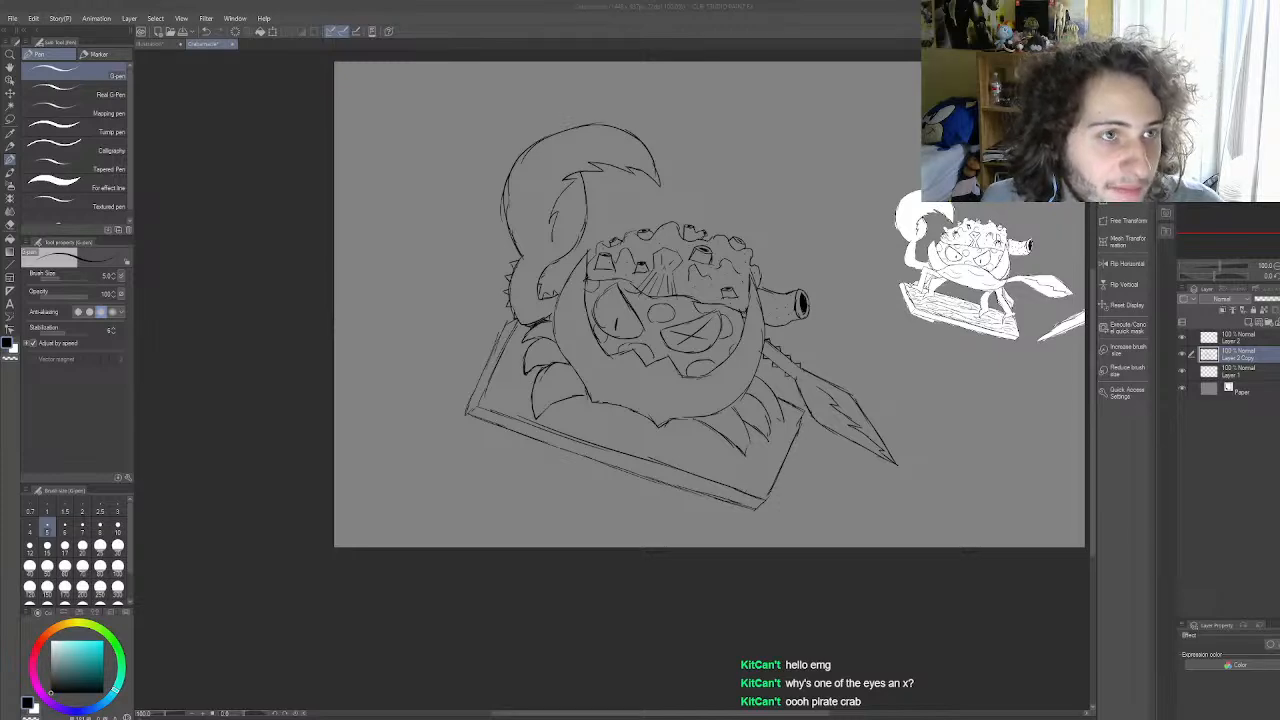
{"action": "scroll", "coordinate": [554, 518], "scroll_direction": "down", "scroll_amount": 3}
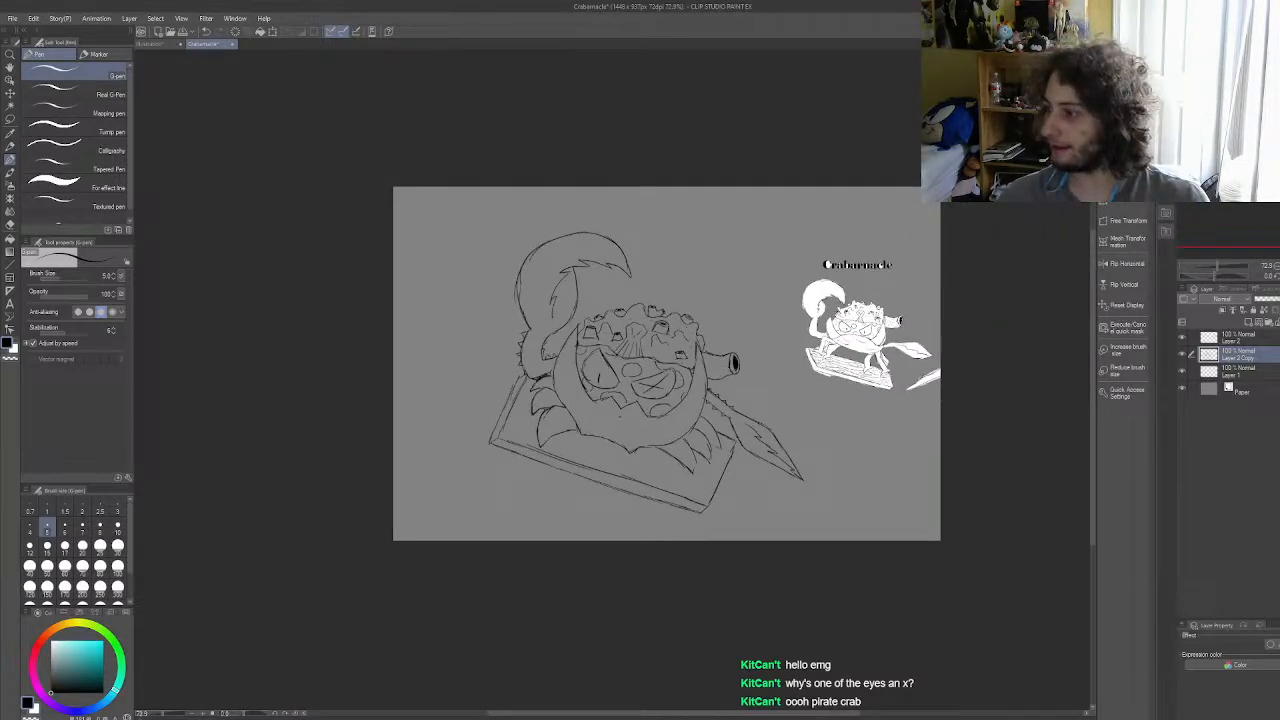
{"action": "scroll", "coordinate": [655, 460], "scroll_direction": "up", "scroll_amount": 4}
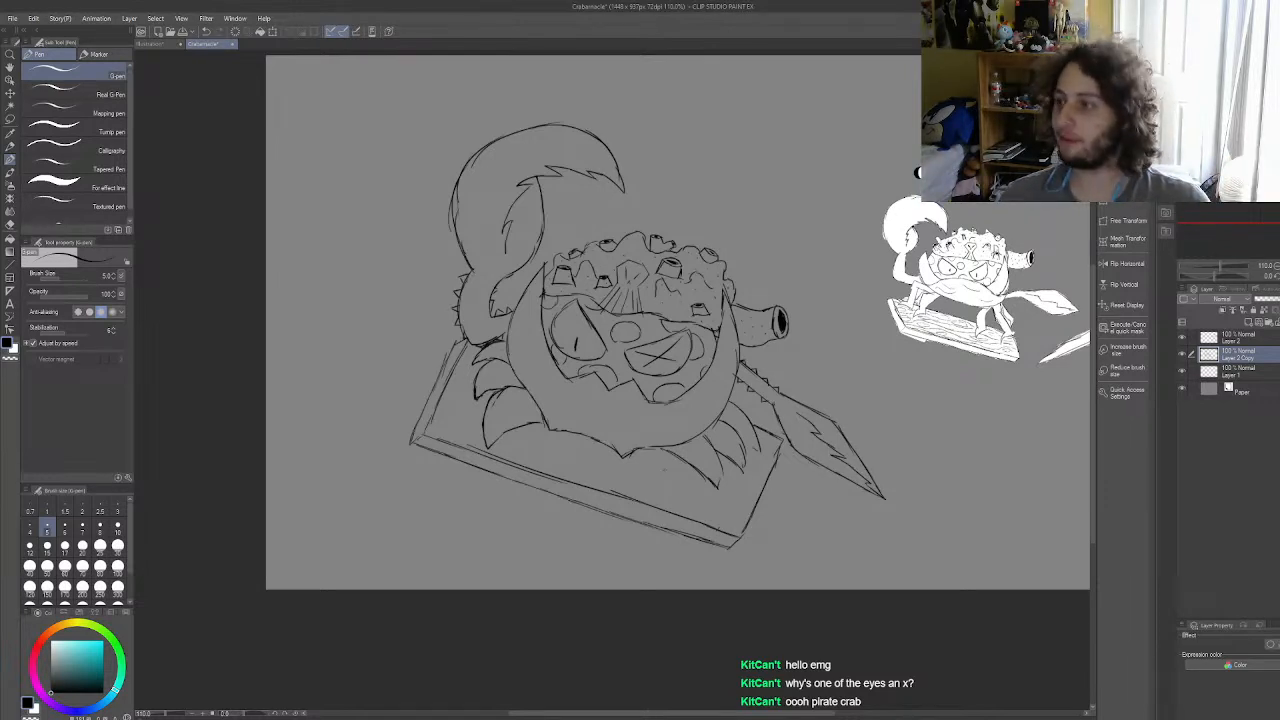
{"action": "scroll", "coordinate": [664, 469], "scroll_direction": "down", "scroll_amount": 5}
{"action": "scroll", "coordinate": [772, 436], "scroll_direction": "up", "scroll_amount": 4}
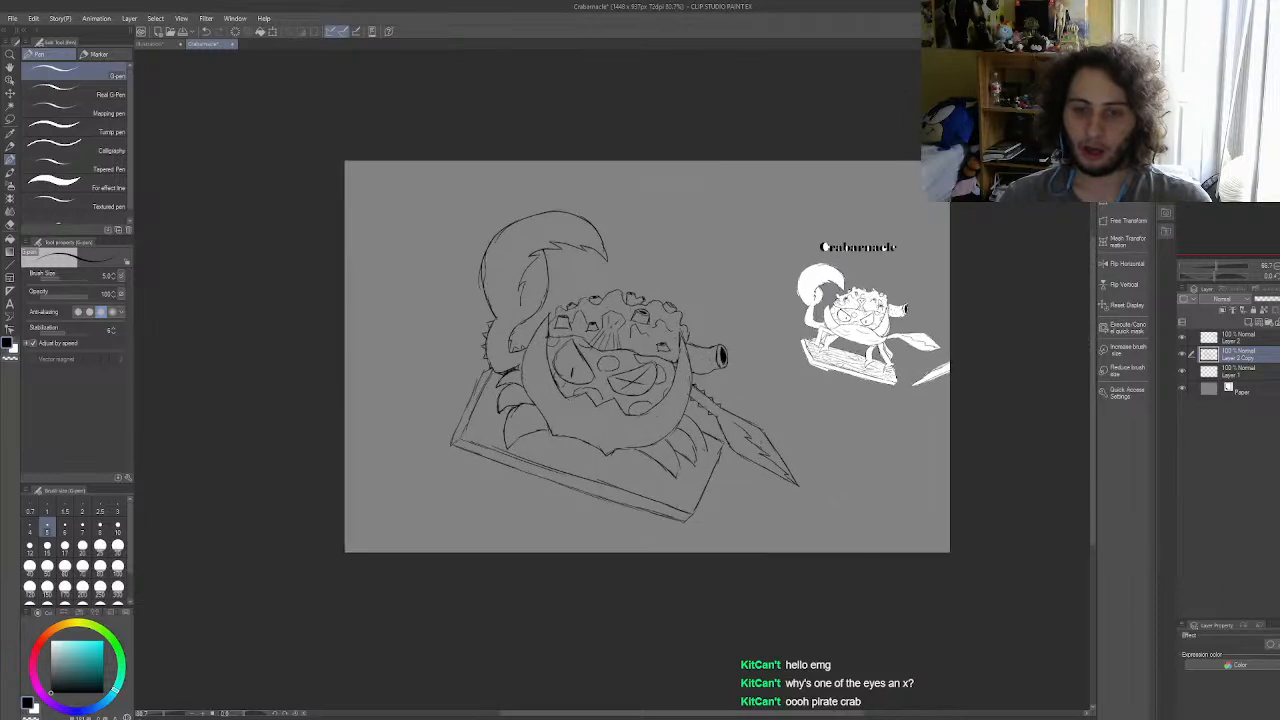
{"action": "scroll", "coordinate": [772, 434], "scroll_direction": "down", "scroll_amount": 1}
{"action": "scroll", "coordinate": [775, 434], "scroll_direction": "up", "scroll_amount": 1}
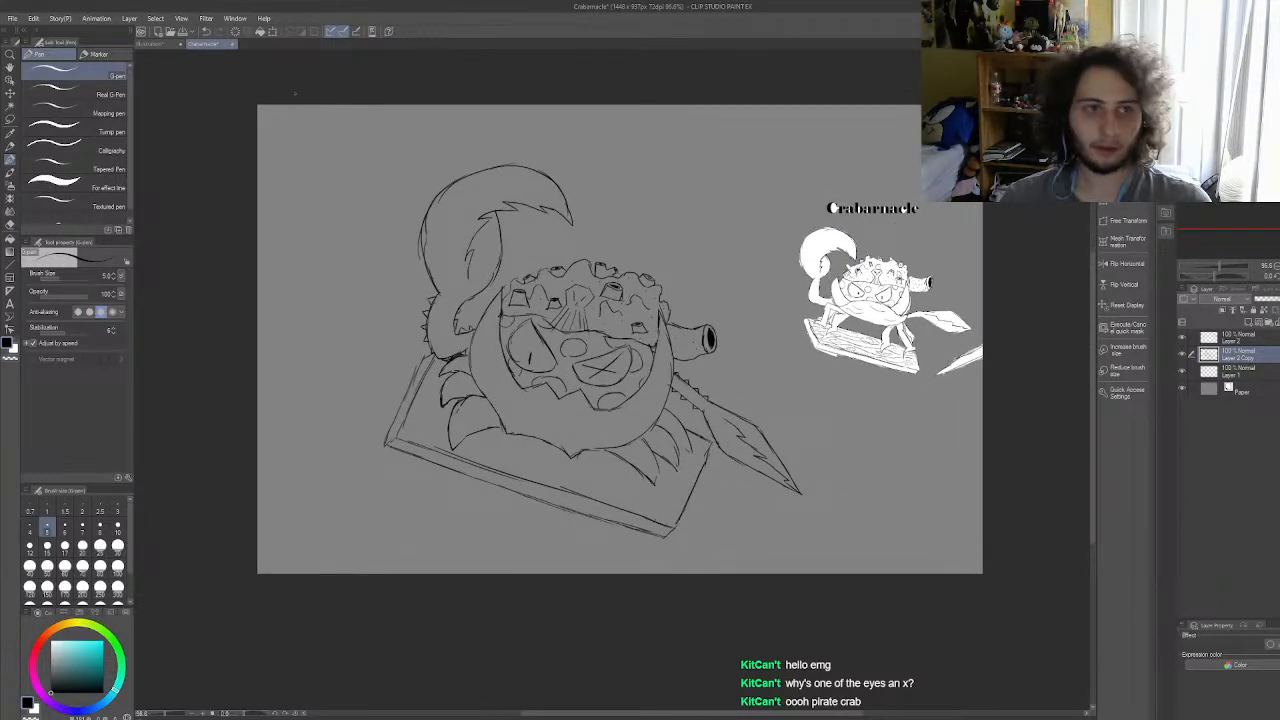
Step: Create a new 1280 x 720 px illustration and paste in the sketch sheet of Crabait, Crabarnacle and Crabuckler
{"action": "left_click", "coordinate": [16, 22]}
{"action": "left_click", "coordinate": [50, 37]}
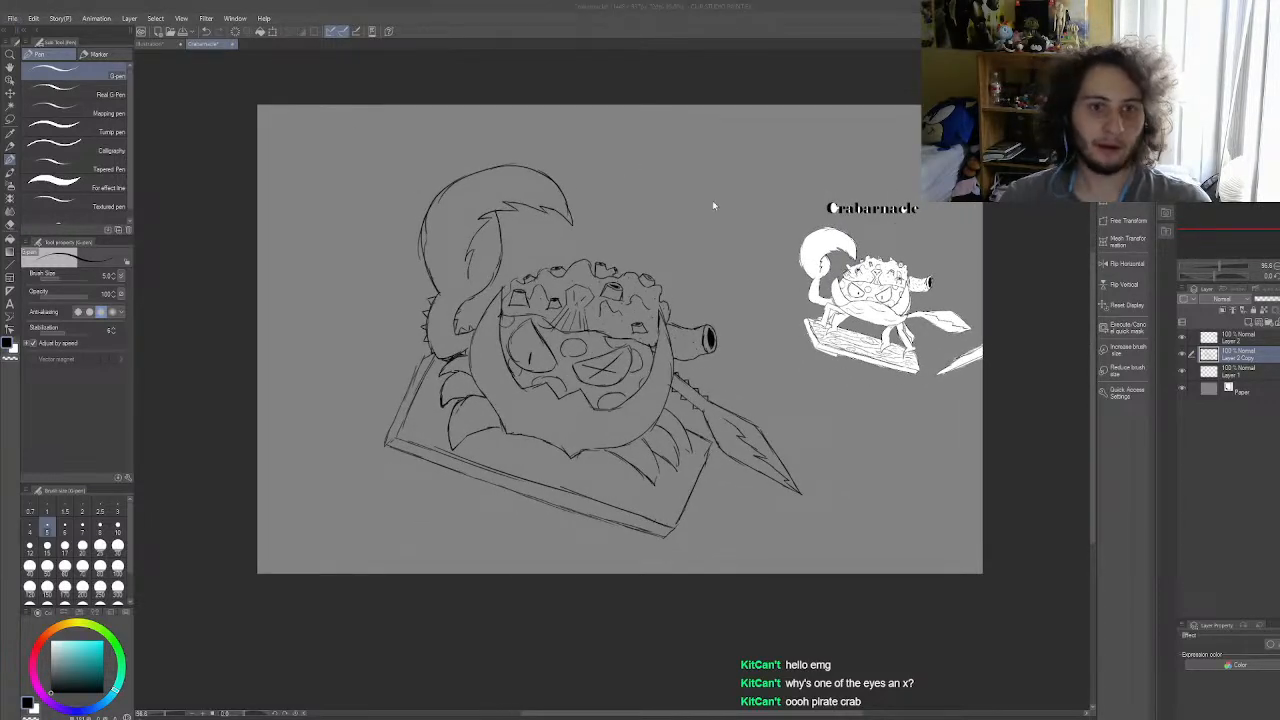
{"action": "key", "text": "Return"}
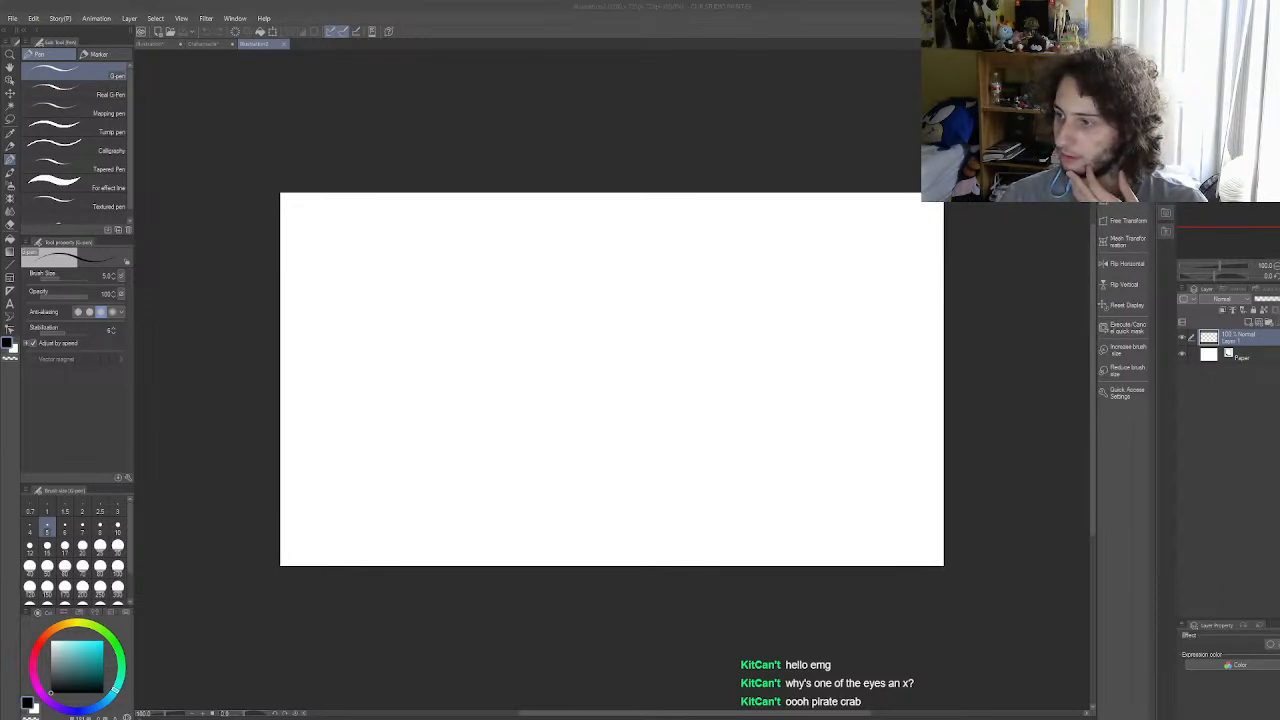
{"action": "scroll", "coordinate": [648, 398], "scroll_direction": "down", "scroll_amount": 2}
{"action": "scroll", "coordinate": [613, 380], "scroll_direction": "up", "scroll_amount": 2}
{"action": "key", "text": "ctrl+v"}
{"action": "scroll", "coordinate": [616, 381], "scroll_direction": "down", "scroll_amount": 1}
{"action": "scroll", "coordinate": [618, 381], "scroll_direction": "up", "scroll_amount": 3}
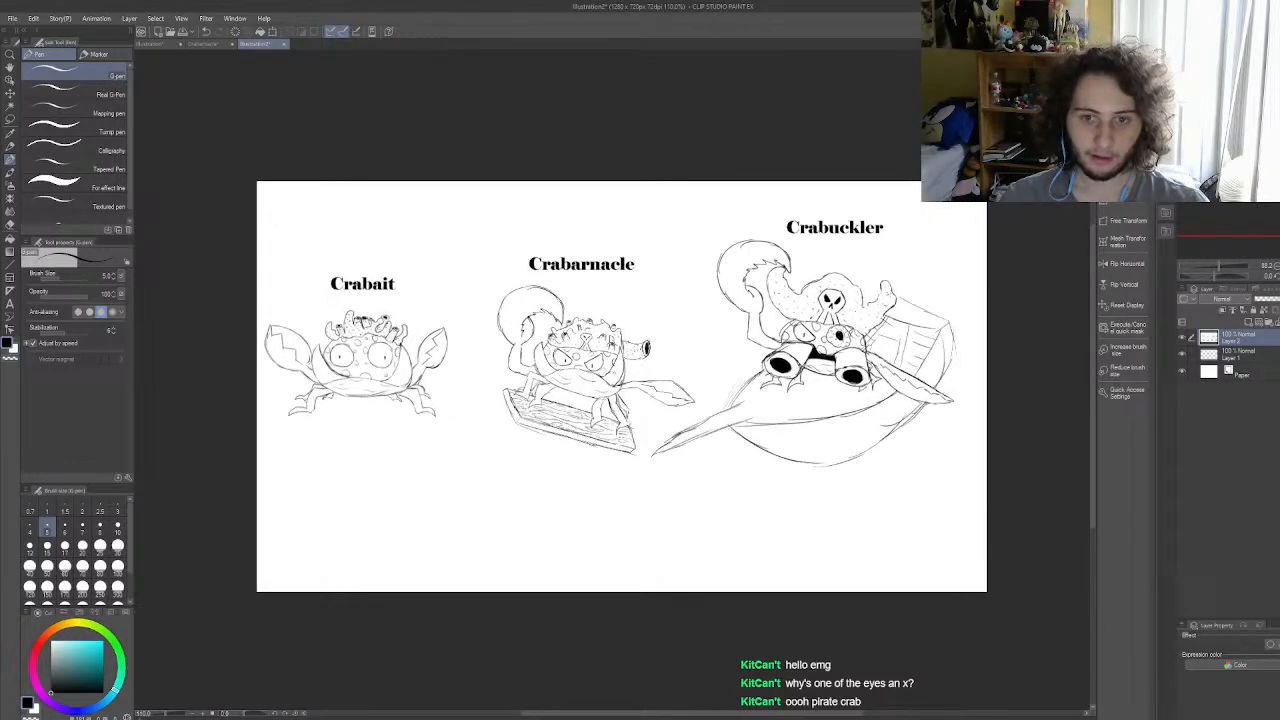
Step: Examine the Crabait and Crabarnacle sketches up close and compare them with the whole evolution line
{"action": "scroll", "coordinate": [605, 386], "scroll_direction": "up", "scroll_amount": 1}
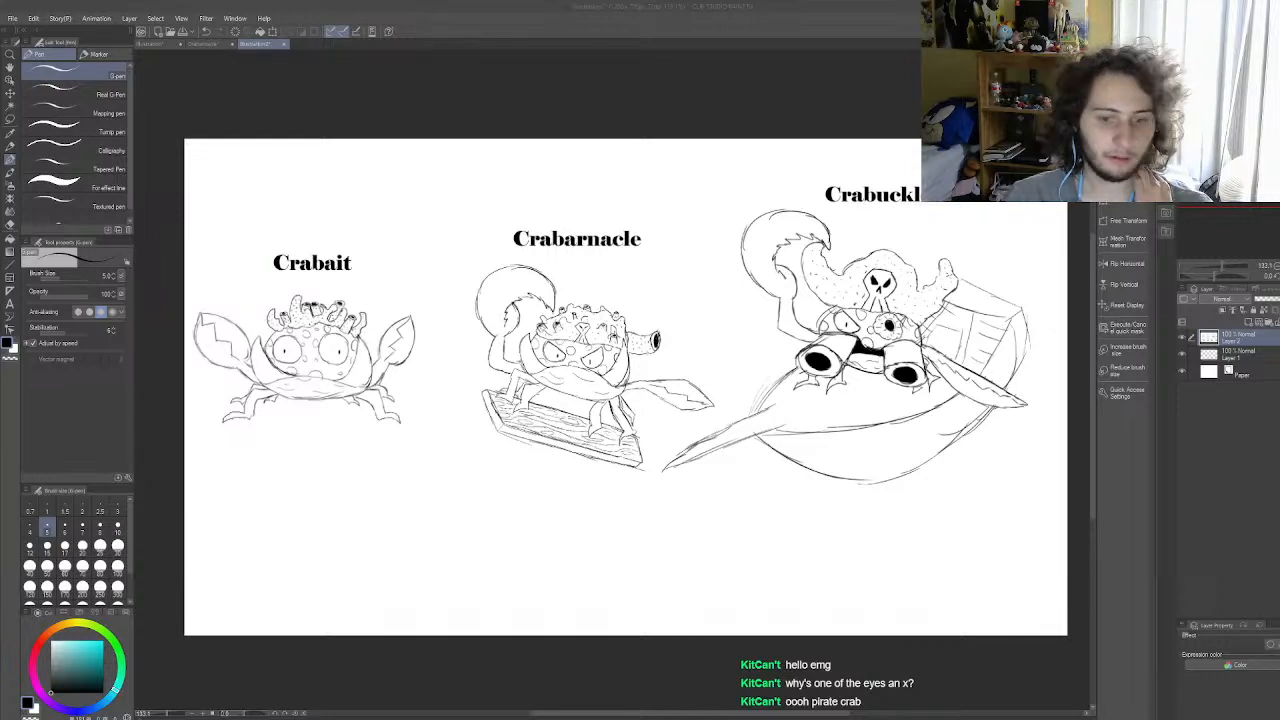
{"action": "scroll", "coordinate": [451, 395], "scroll_direction": "down", "scroll_amount": 2}
{"action": "scroll", "coordinate": [451, 395], "scroll_direction": "up", "scroll_amount": 3}
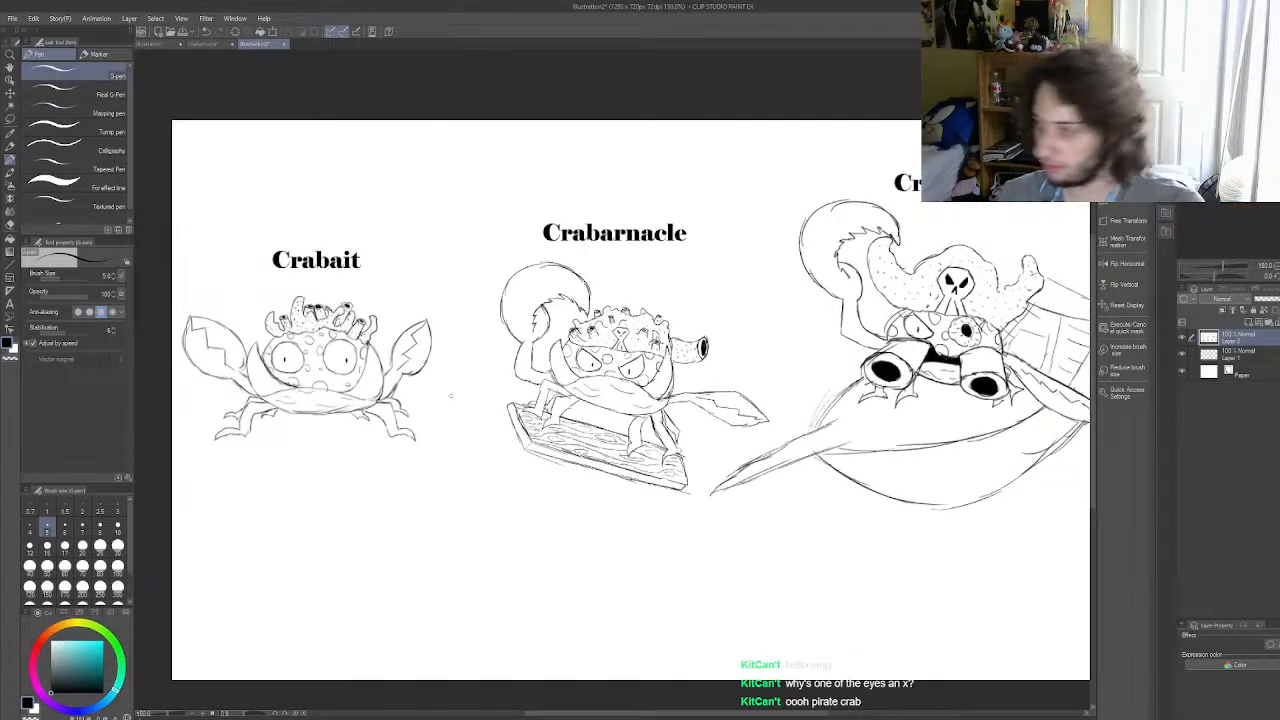
{"action": "scroll", "coordinate": [370, 382], "scroll_direction": "down", "scroll_amount": 1}
{"action": "scroll", "coordinate": [310, 330], "scroll_direction": "up", "scroll_amount": 1}
{"action": "scroll", "coordinate": [370, 325], "scroll_direction": "down", "scroll_amount": 2}
{"action": "scroll", "coordinate": [672, 345], "scroll_direction": "down", "scroll_amount": 1}
{"action": "scroll", "coordinate": [303, 345], "scroll_direction": "up", "scroll_amount": 4}
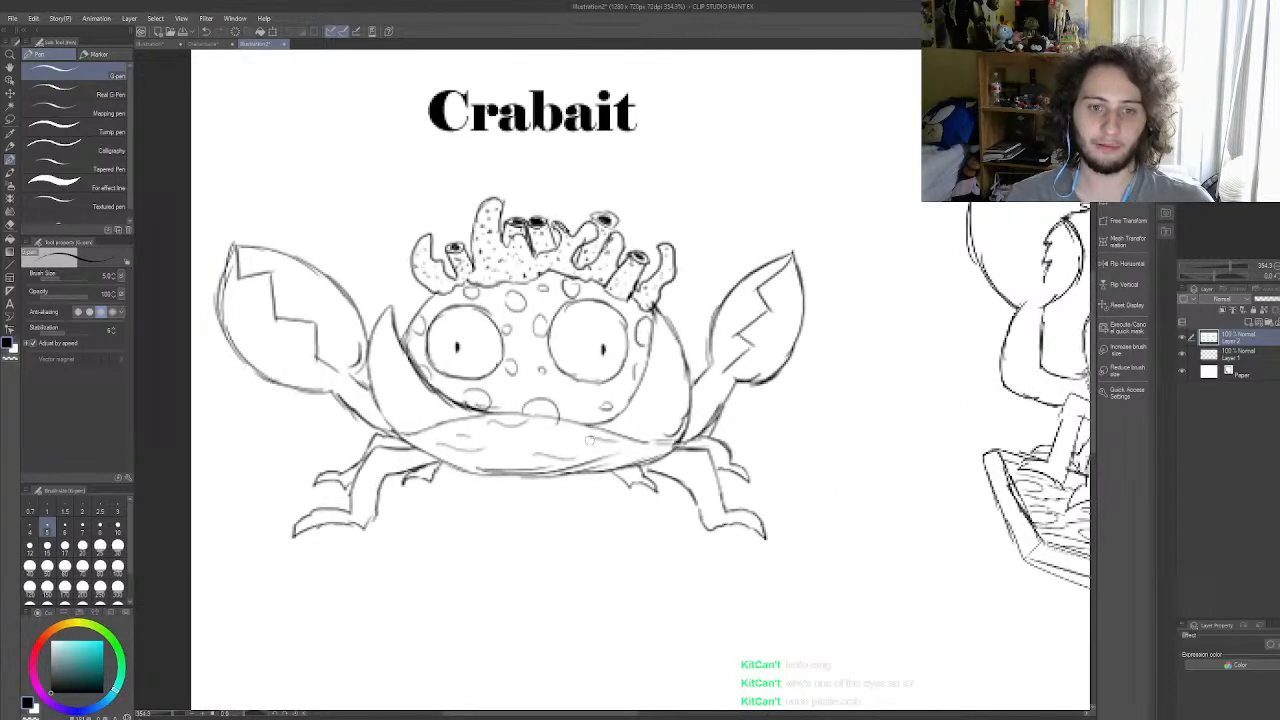
{"action": "scroll", "coordinate": [590, 435], "scroll_direction": "down", "scroll_amount": 5}
{"action": "scroll", "coordinate": [633, 363], "scroll_direction": "up", "scroll_amount": 1}
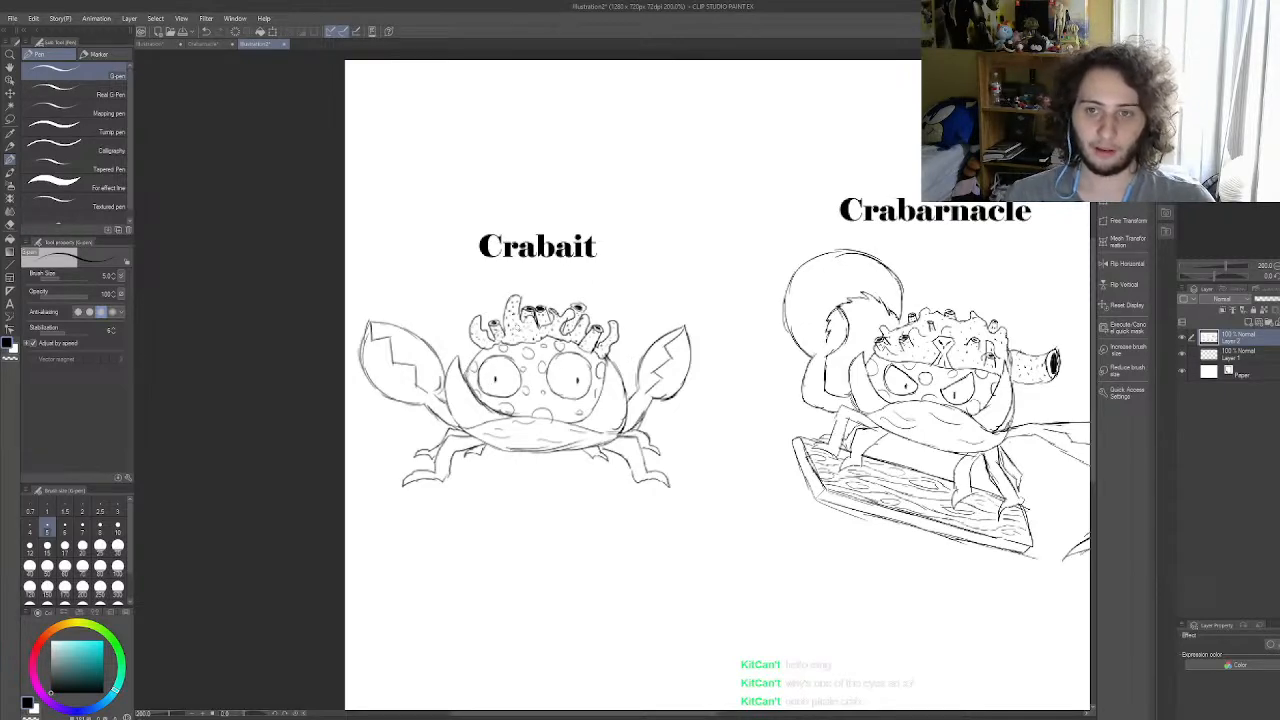
{"action": "scroll", "coordinate": [513, 328], "scroll_direction": "down", "scroll_amount": 4}
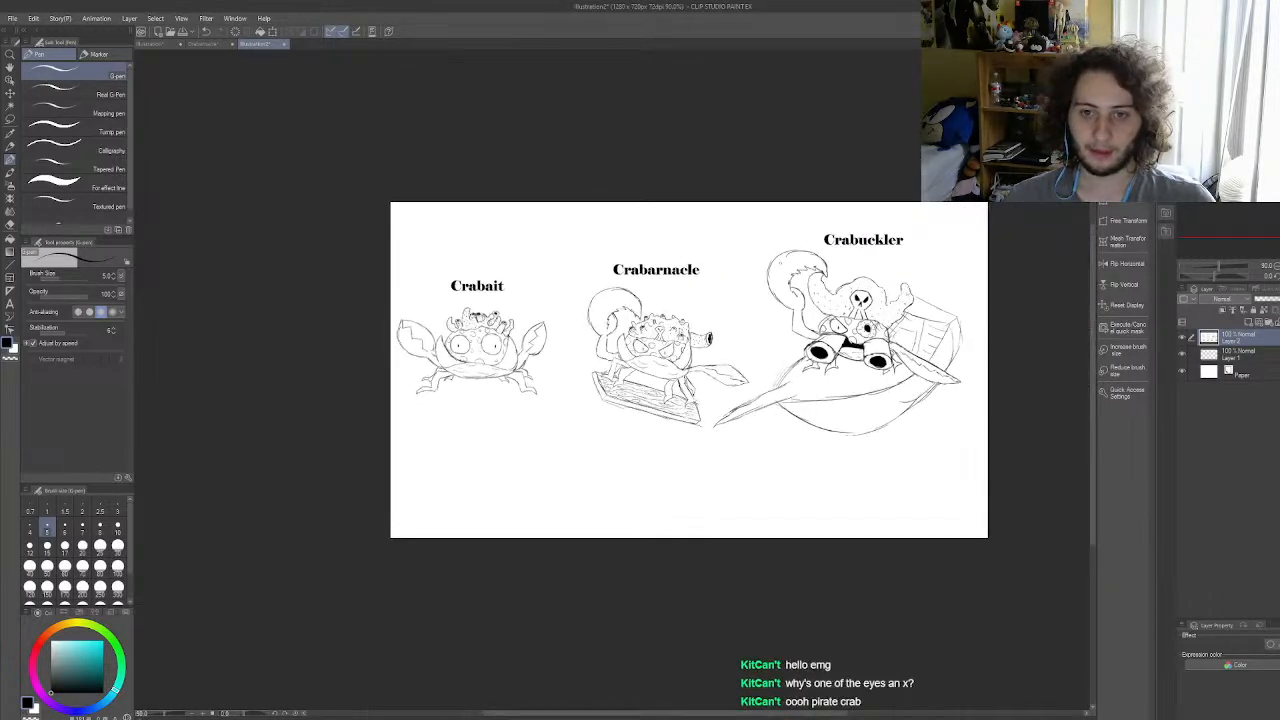
{"action": "scroll", "coordinate": [643, 333], "scroll_direction": "up", "scroll_amount": 4}
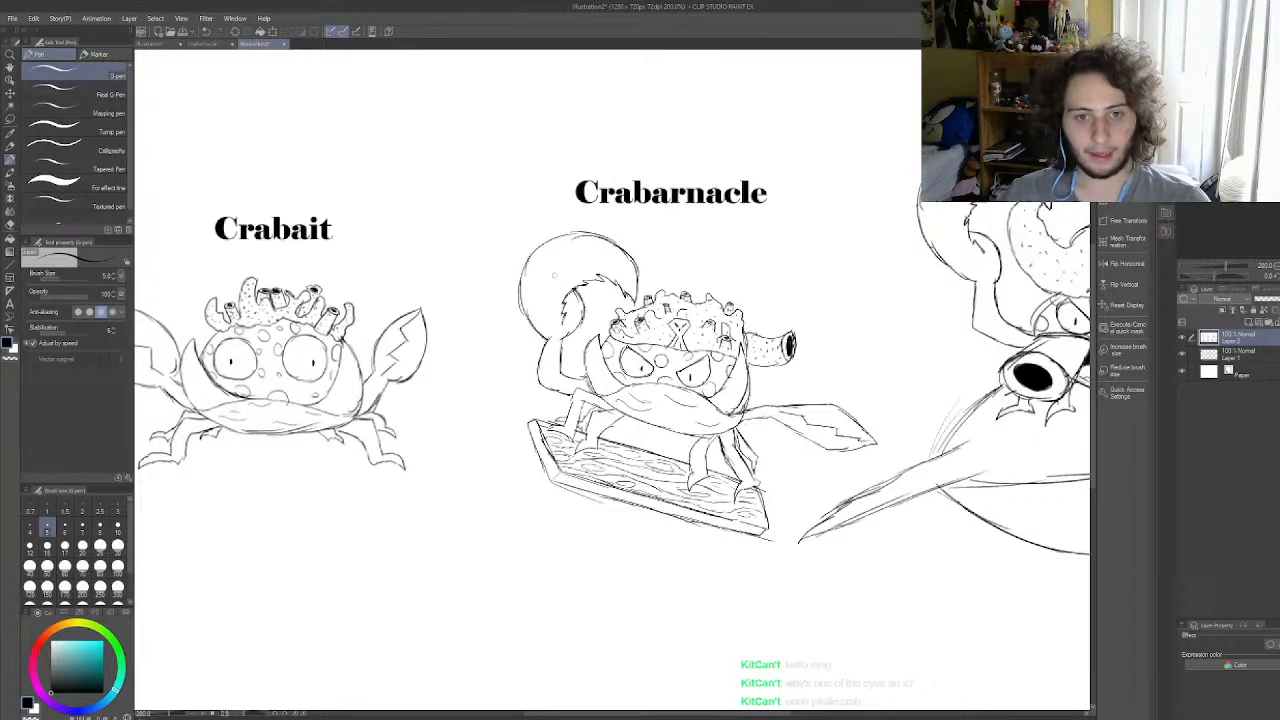
{"action": "mouse_move", "coordinate": [606, 313]}
{"action": "left_mouse_down"}
{"action": "mouse_move", "coordinate": [763, 276]}
{"action": "mouse_move", "coordinate": [782, 368]}
{"action": "mouse_move", "coordinate": [604, 312]}
{"action": "left_mouse_up"}
{"action": "key", "text": "ctrl+z"}
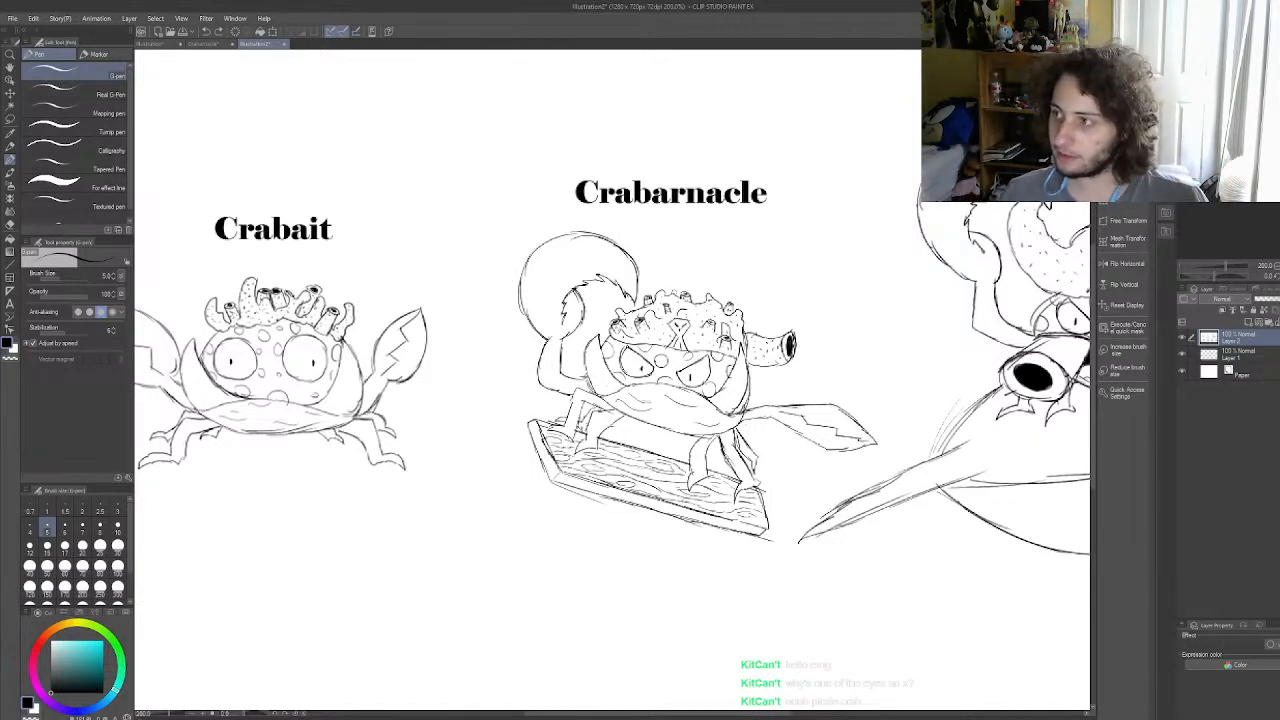
{"action": "scroll", "coordinate": [676, 272], "scroll_direction": "down", "scroll_amount": 4}
{"action": "scroll", "coordinate": [660, 408], "scroll_direction": "up", "scroll_amount": 4}
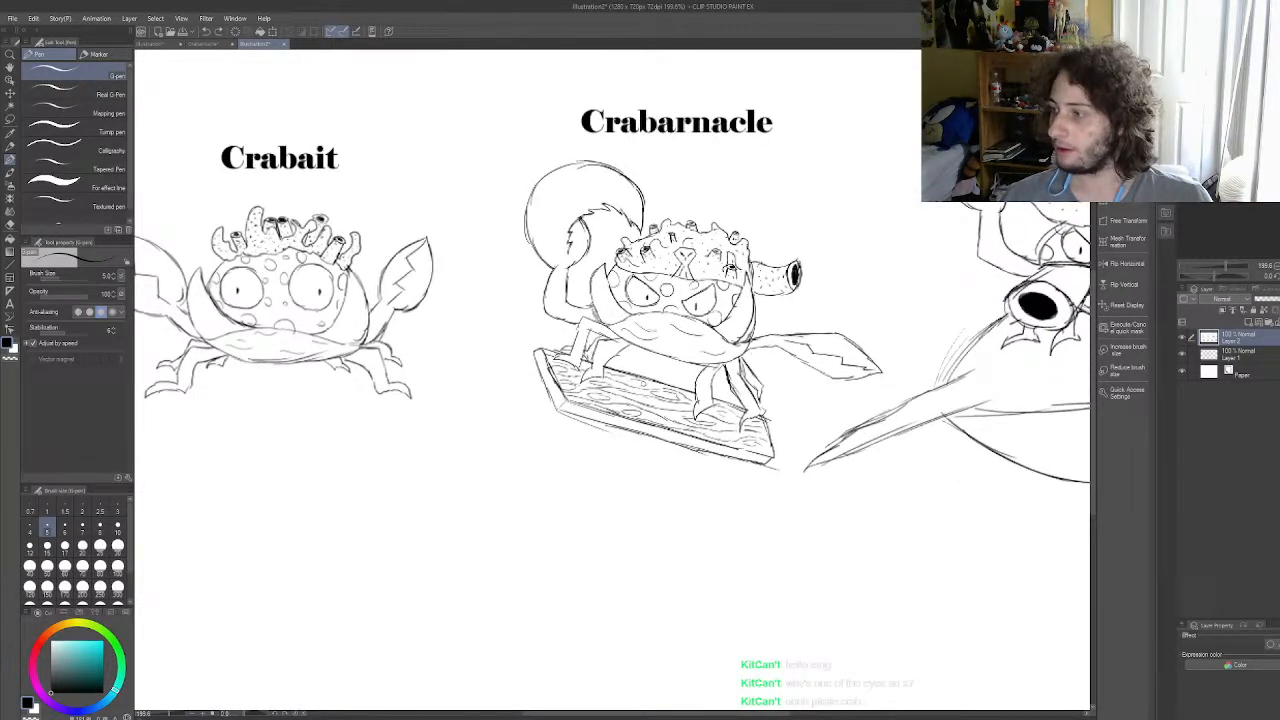
{"action": "scroll", "coordinate": [607, 367], "scroll_direction": "down", "scroll_amount": 5}
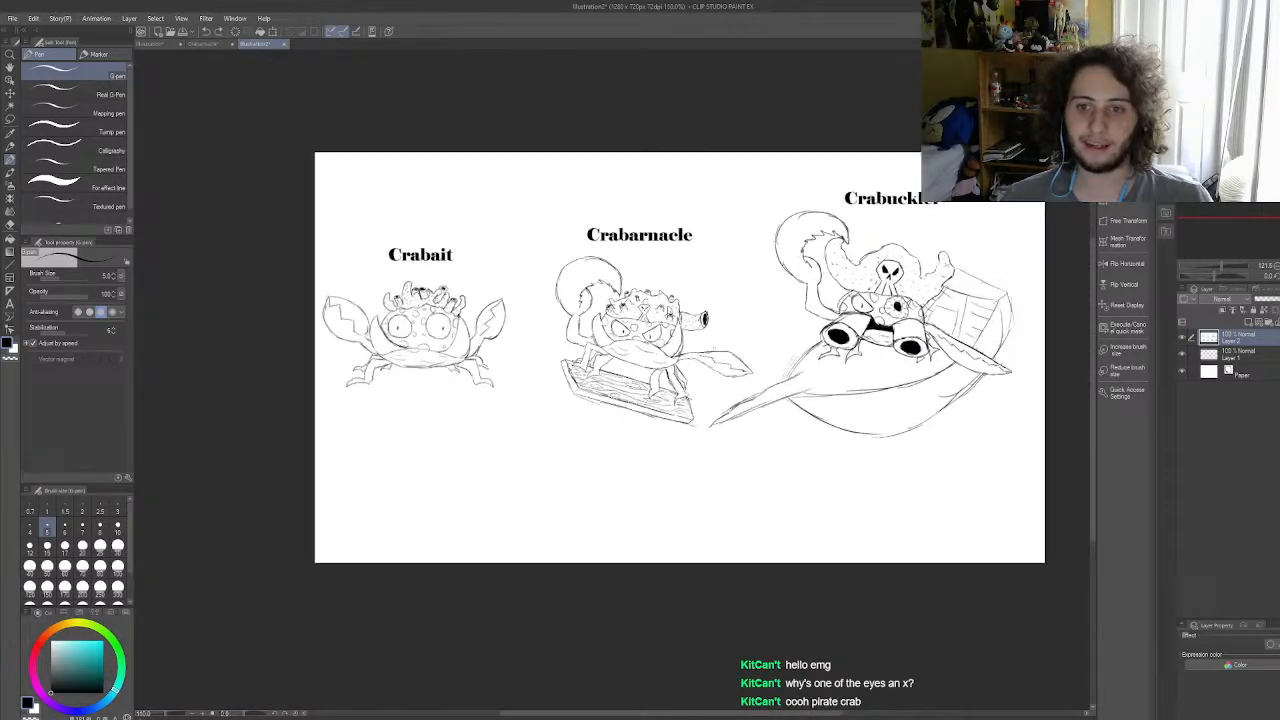
{"action": "scroll", "coordinate": [747, 351], "scroll_direction": "up", "scroll_amount": 1}
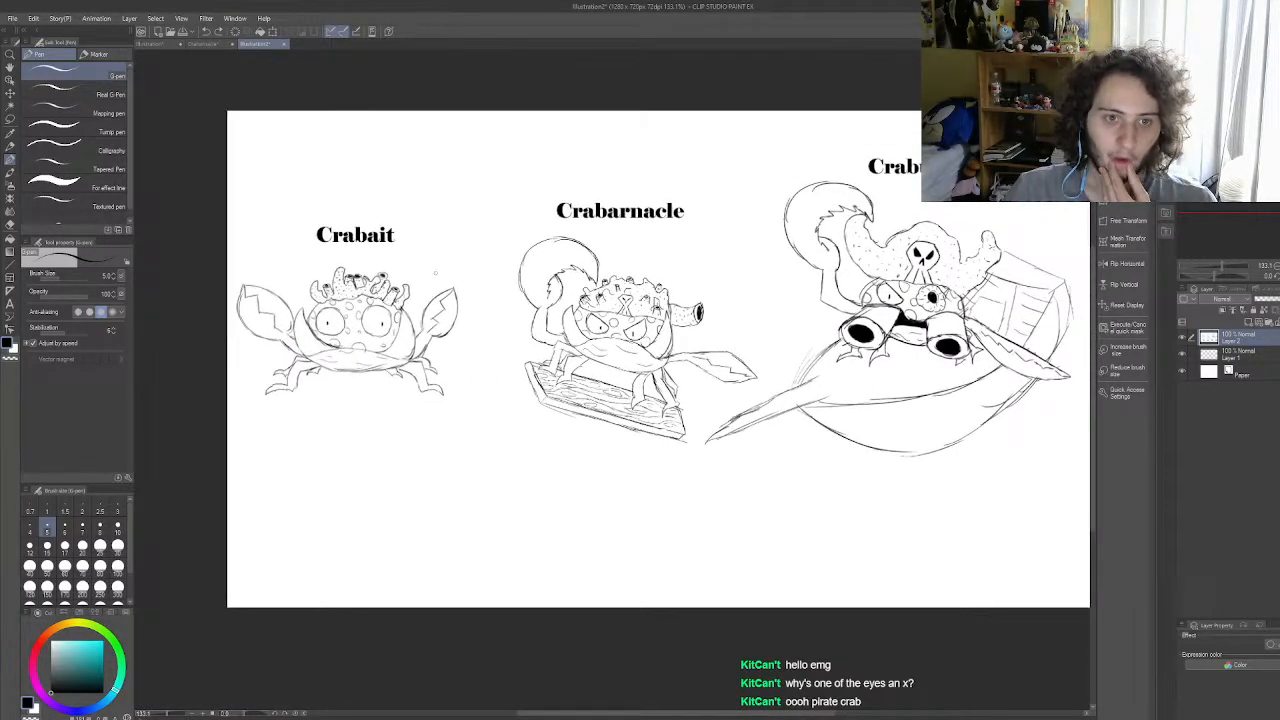
Step: Sketch a double-headed arc linking Crabait to Crabuckler with small marks beside the Crabarnacle title, and undo the strokes
{"action": "mouse_move", "coordinate": [425, 243]}
{"action": "left_mouse_down"}
{"action": "mouse_move", "coordinate": [428, 277]}
{"action": "mouse_move", "coordinate": [572, 161]}
{"action": "mouse_move", "coordinate": [716, 167]}
{"action": "mouse_move", "coordinate": [790, 254]}
{"action": "left_mouse_up"}
{"action": "left_click_drag", "start_coordinate": [738, 231], "coordinate": [788, 257]}
{"action": "left_click_drag", "start_coordinate": [525, 200], "coordinate": [556, 222]}
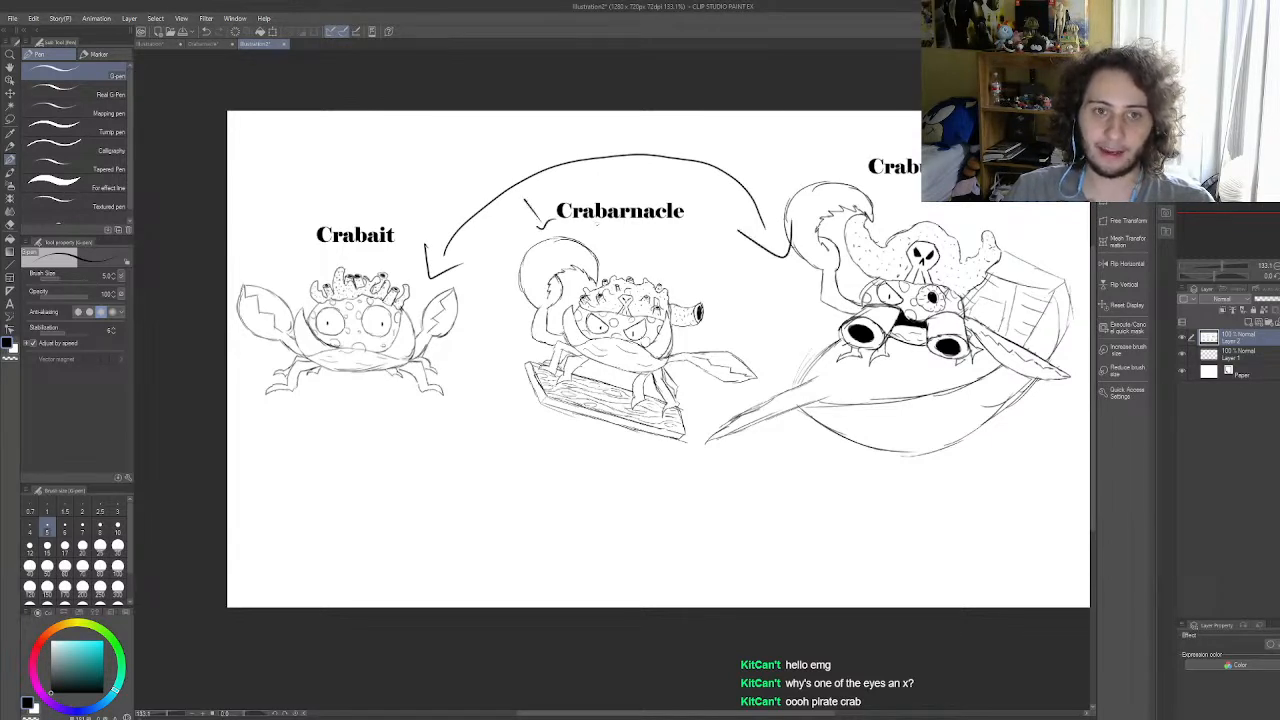
{"action": "left_click_drag", "start_coordinate": [702, 227], "coordinate": [728, 192]}
{"action": "left_click_drag", "start_coordinate": [720, 192], "coordinate": [733, 212]}
{"action": "key", "text": "ctrl+z"}
{"action": "key", "text": "ctrl+z"}
{"action": "key", "text": "ctrl+z"}
{"action": "key", "text": "ctrl+z"}
{"action": "key", "text": "ctrl+z"}
{"action": "key", "text": "ctrl+z"}
{"action": "key", "text": "ctrl+z"}
{"action": "key", "text": "ctrl+z"}
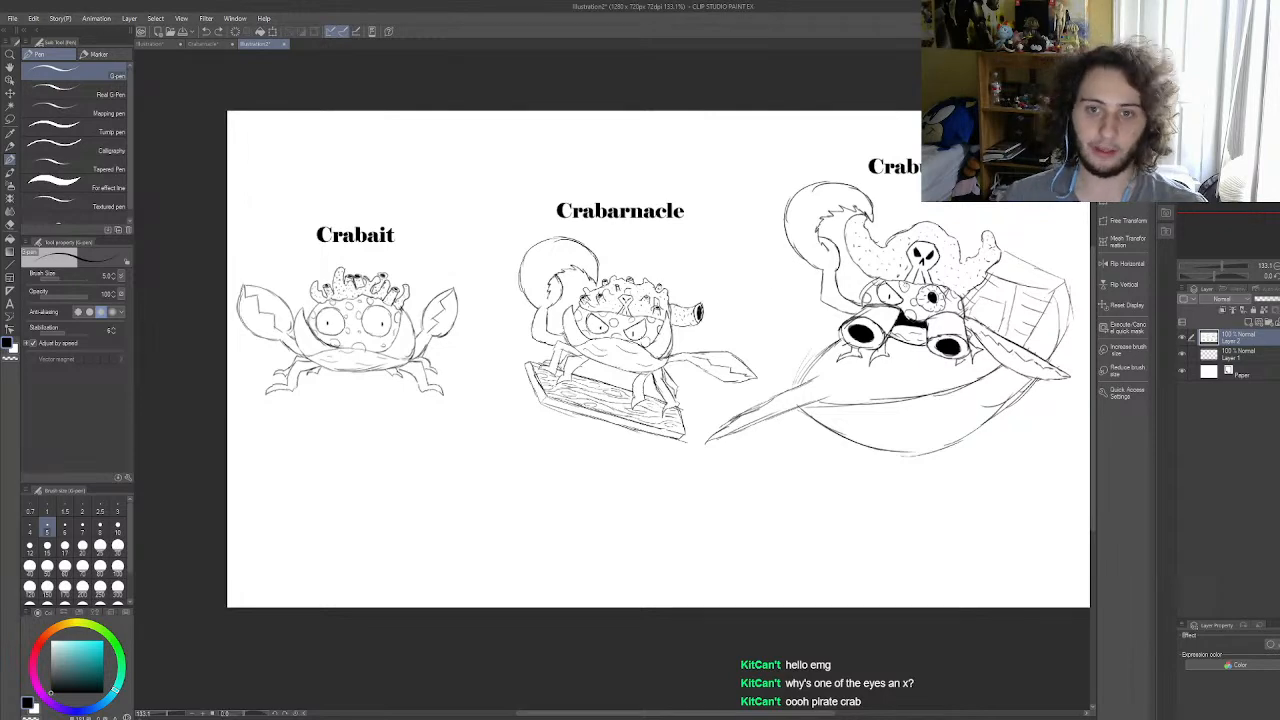
Step: Examine the Crabuckler sketch up close and compare it with Crabarnacle and Crabait
{"action": "scroll", "coordinate": [626, 302], "scroll_direction": "down", "scroll_amount": 3}
{"action": "scroll", "coordinate": [988, 287], "scroll_direction": "up", "scroll_amount": 1}
{"action": "scroll", "coordinate": [988, 287], "scroll_direction": "up", "scroll_amount": 1}
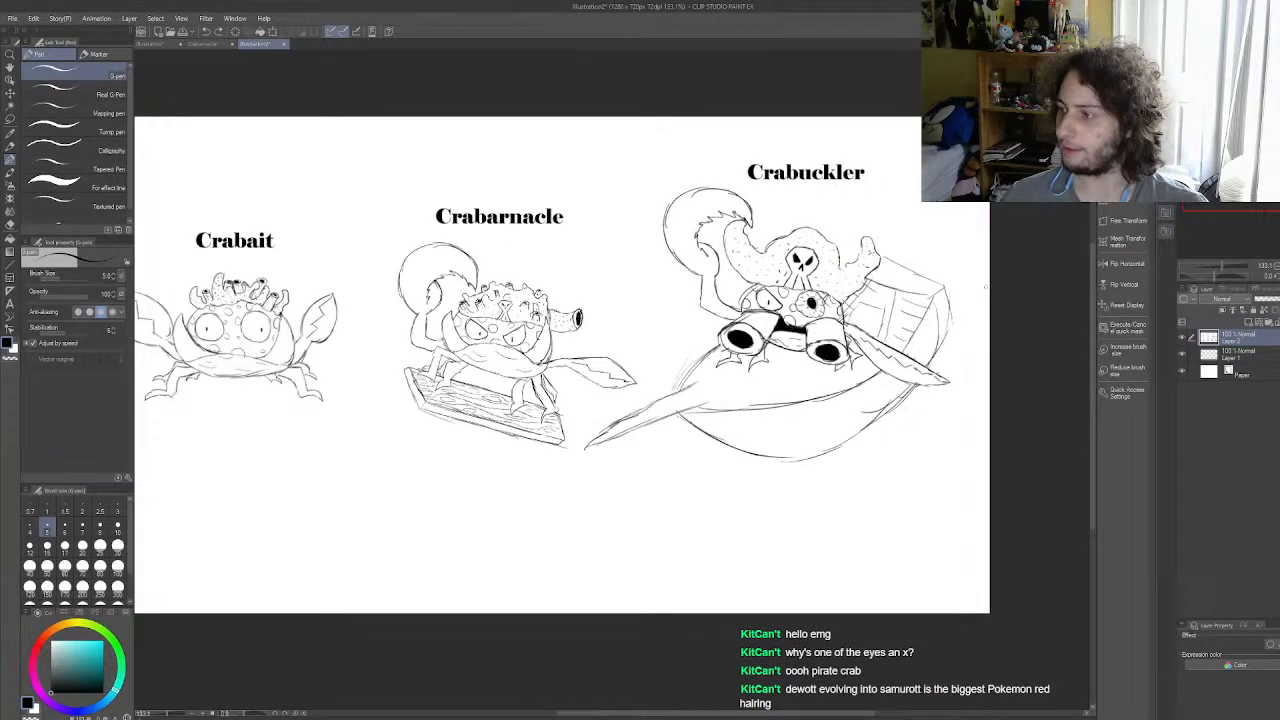
{"action": "scroll", "coordinate": [835, 264], "scroll_direction": "up", "scroll_amount": 2}
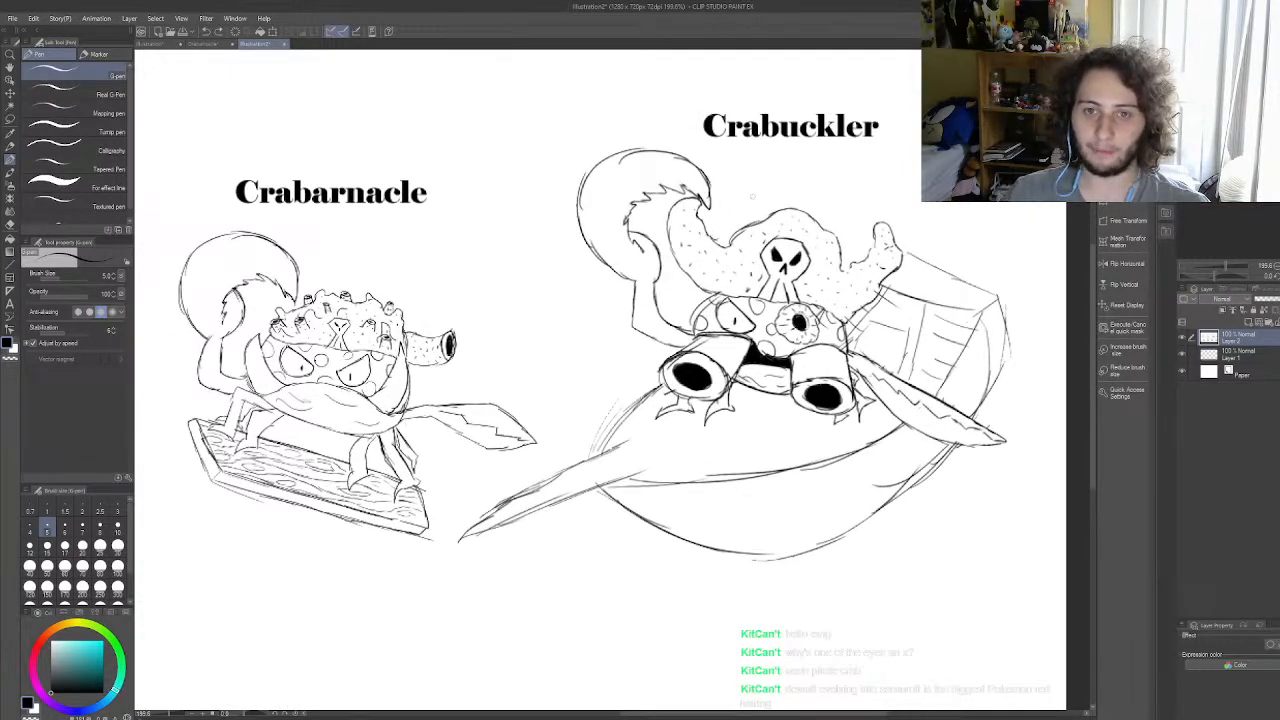
{"action": "scroll", "coordinate": [762, 377], "scroll_direction": "down", "scroll_amount": 3}
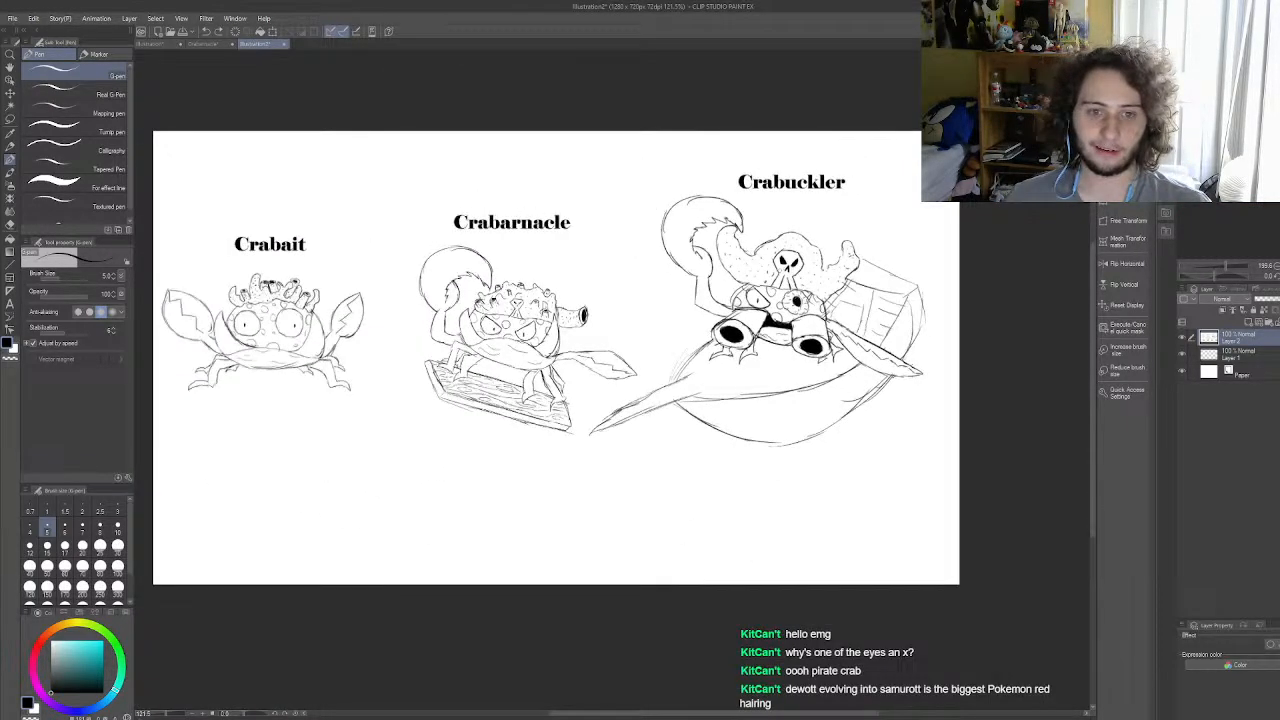
{"action": "scroll", "coordinate": [762, 377], "scroll_direction": "up", "scroll_amount": 3}
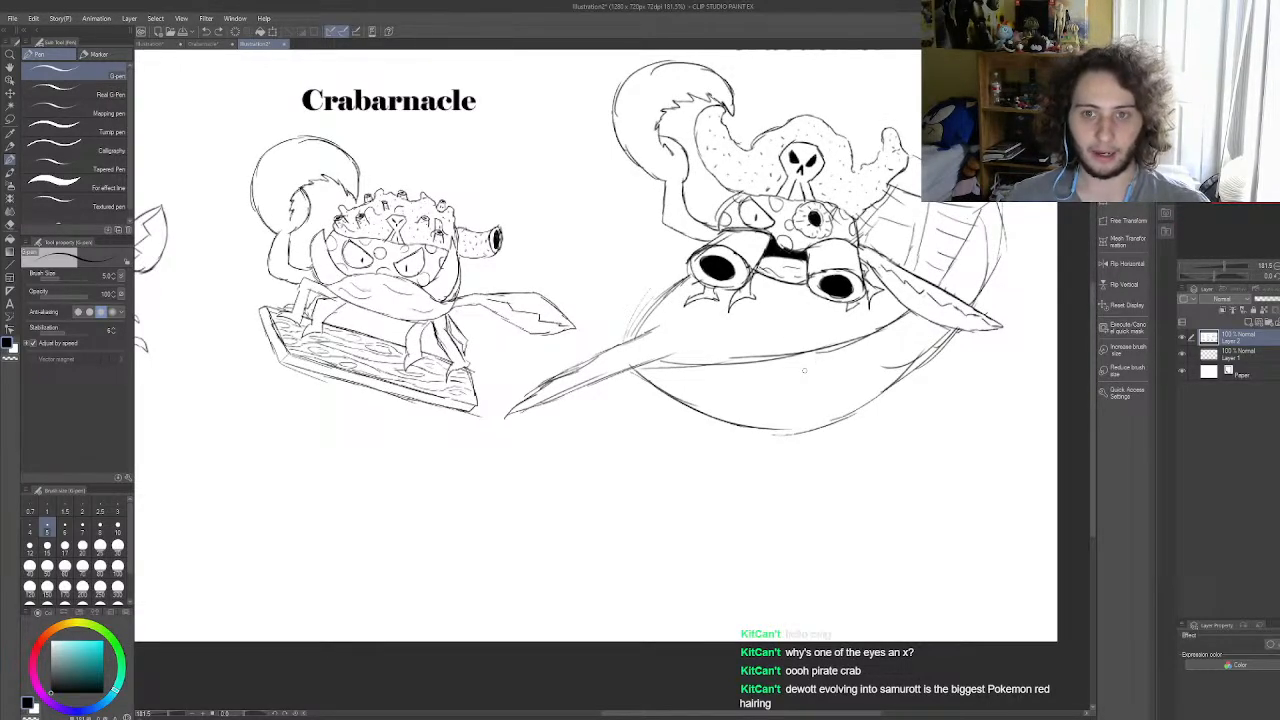
{"action": "scroll", "coordinate": [806, 345], "scroll_direction": "down", "scroll_amount": 3}
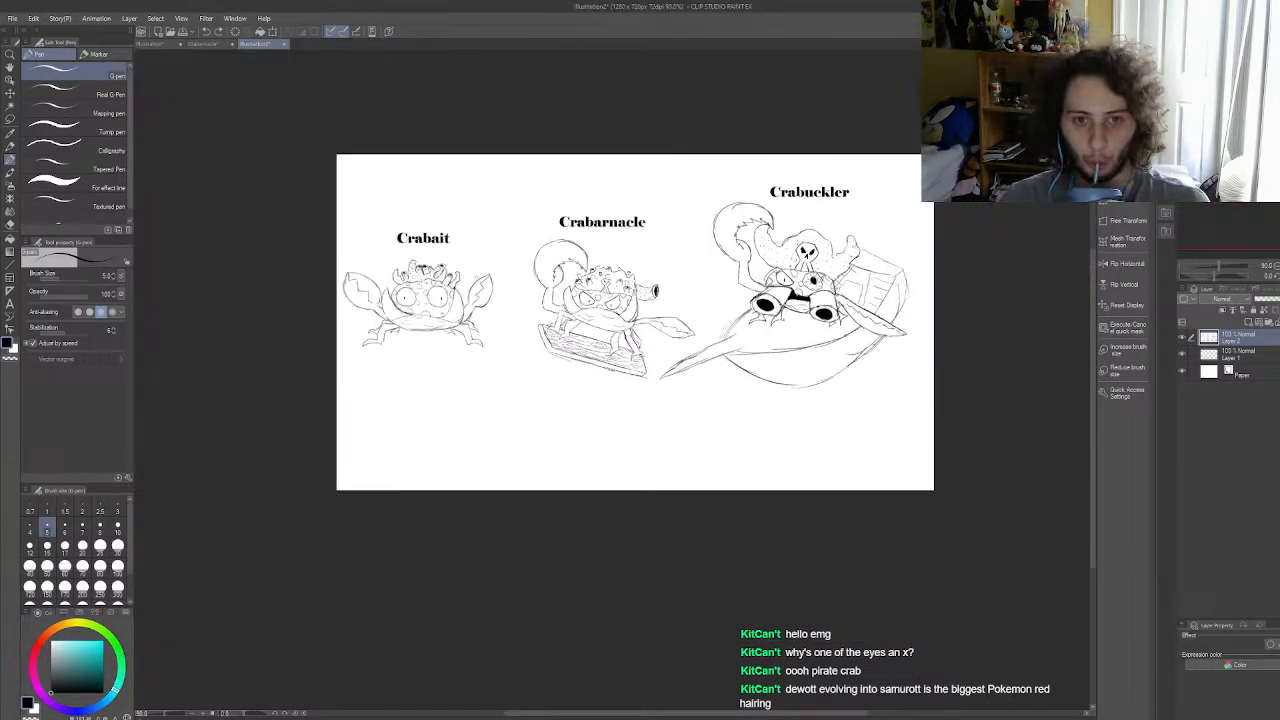
Step: Examine the Crabarnacle and Crabuckler sketches up close and compare them within the whole evolution line
{"action": "scroll", "coordinate": [570, 307], "scroll_direction": "up", "scroll_amount": 5}
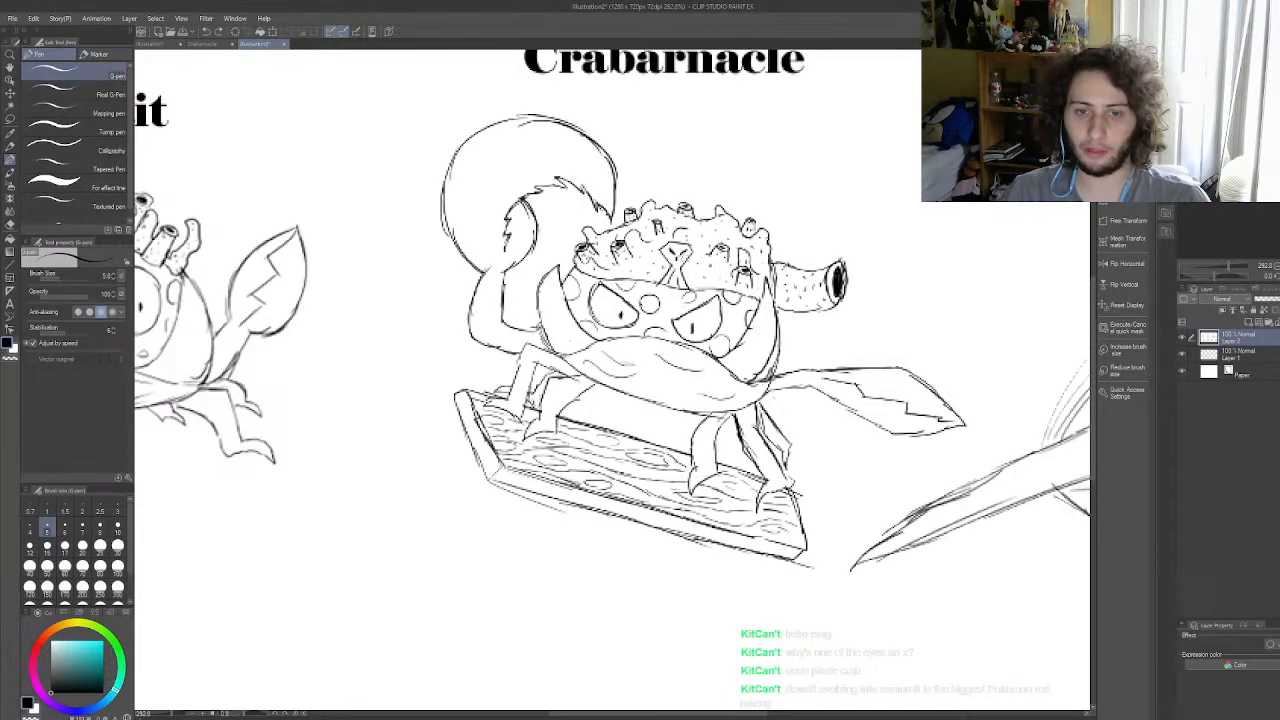
{"action": "scroll", "coordinate": [640, 255], "scroll_direction": "down", "scroll_amount": 7}
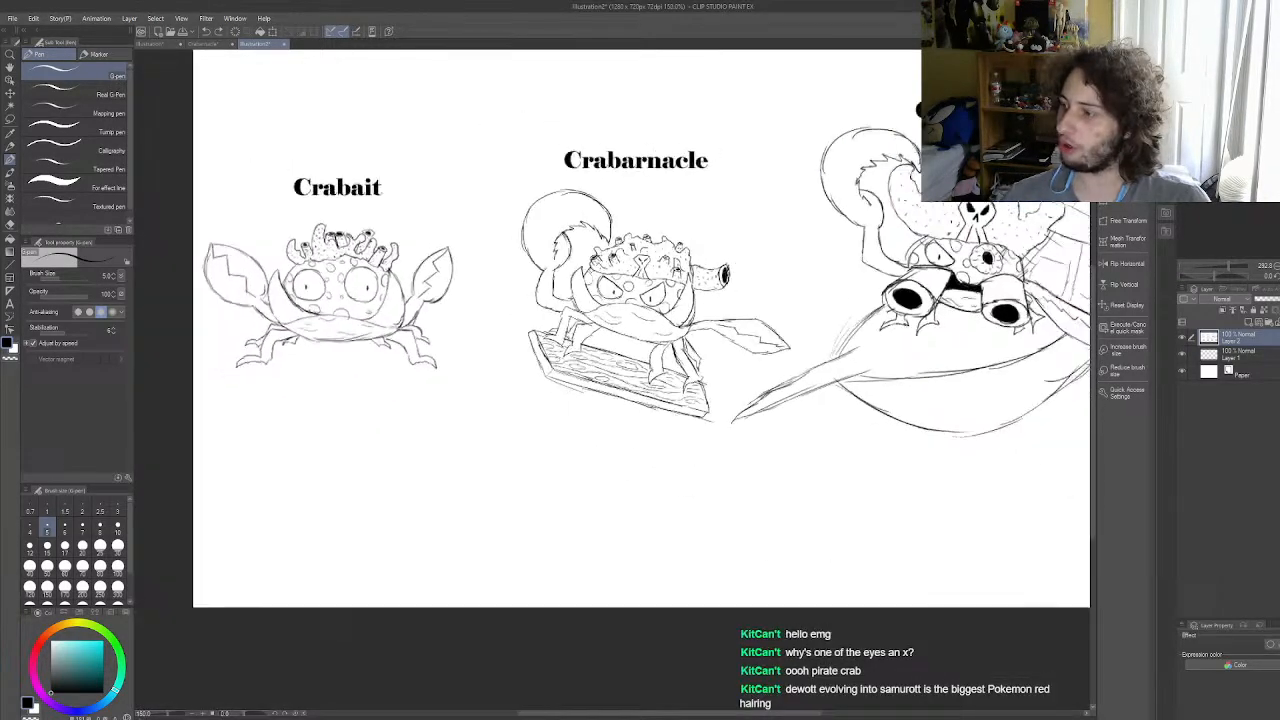
{"action": "scroll", "coordinate": [868, 248], "scroll_direction": "up", "scroll_amount": 5}
{"action": "scroll", "coordinate": [875, 243], "scroll_direction": "up", "scroll_amount": 1}
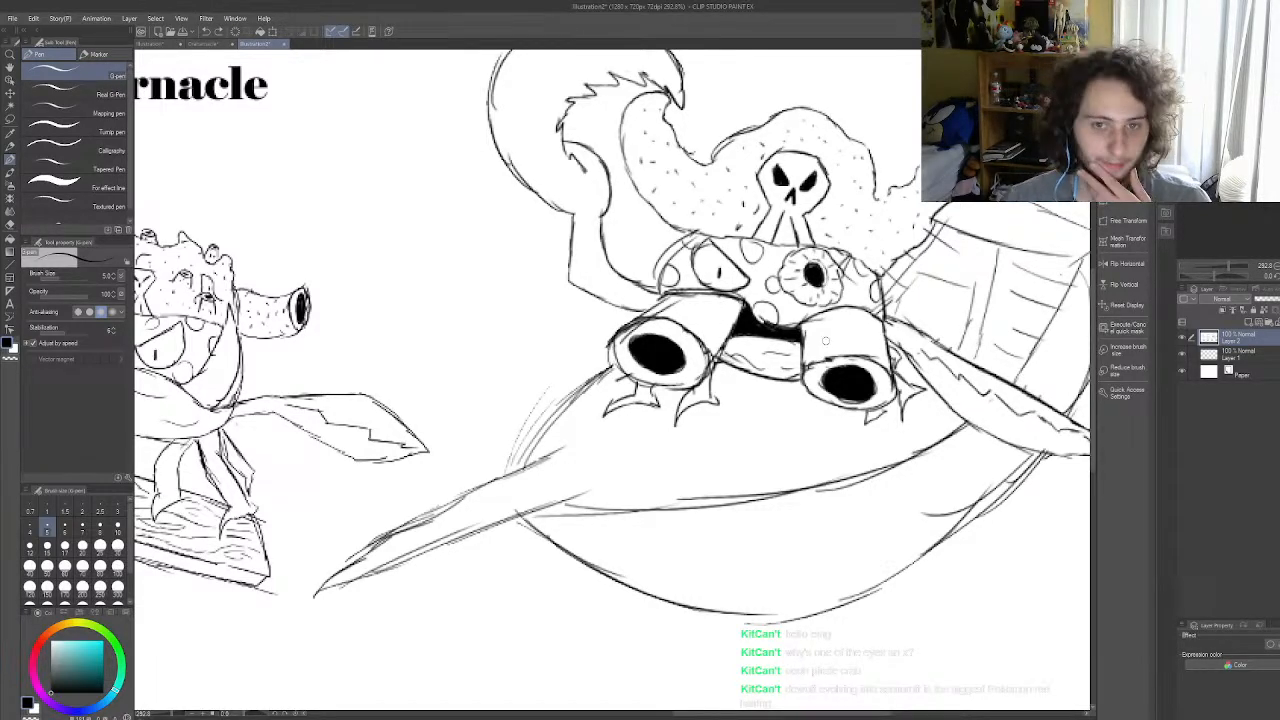
{"action": "scroll", "coordinate": [825, 341], "scroll_direction": "down", "scroll_amount": 2}
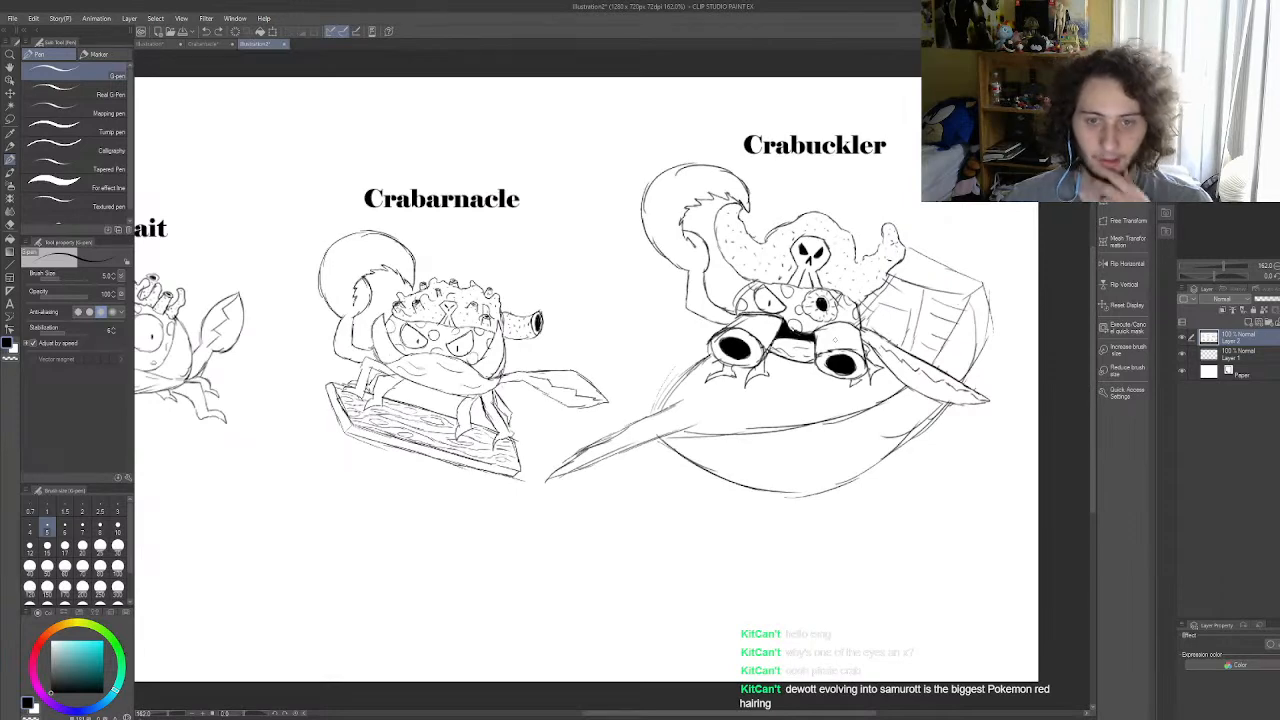
{"action": "scroll", "coordinate": [837, 340], "scroll_direction": "down", "scroll_amount": 8}
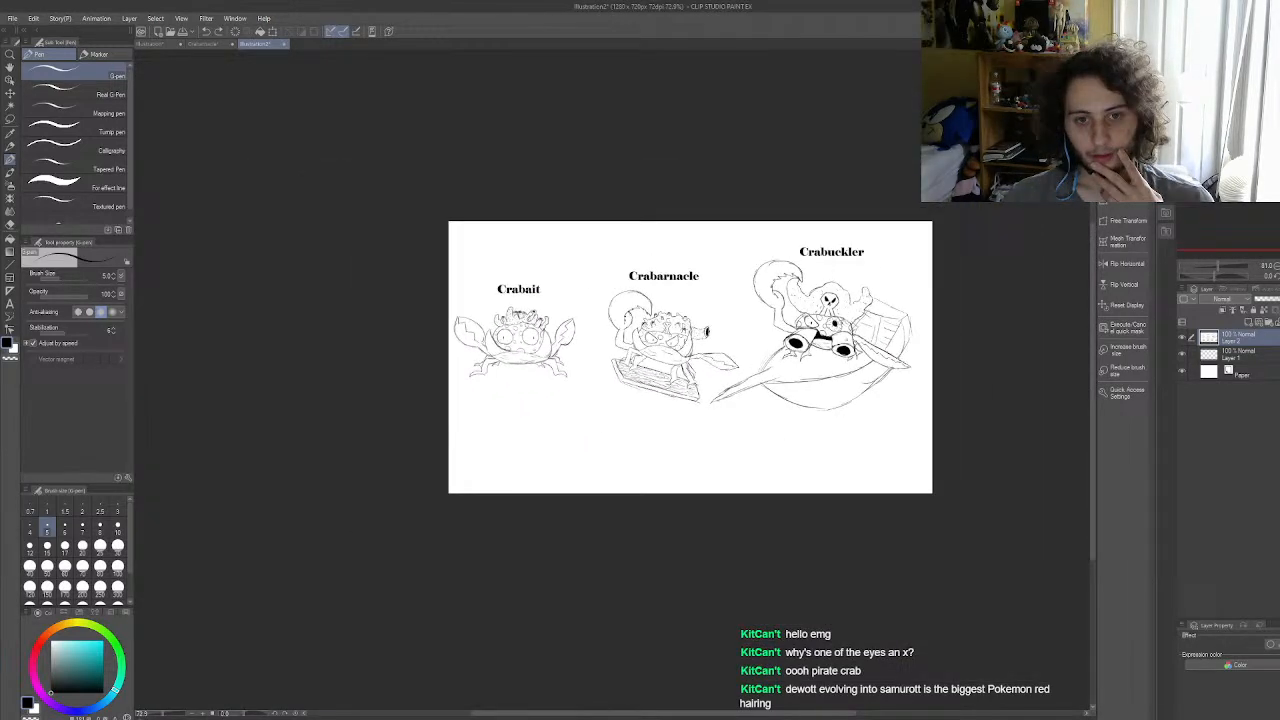
{"action": "scroll", "coordinate": [735, 349], "scroll_direction": "up", "scroll_amount": 3}
{"action": "scroll", "coordinate": [650, 330], "scroll_direction": "up", "scroll_amount": 2}
{"action": "scroll", "coordinate": [650, 330], "scroll_direction": "down", "scroll_amount": 1}
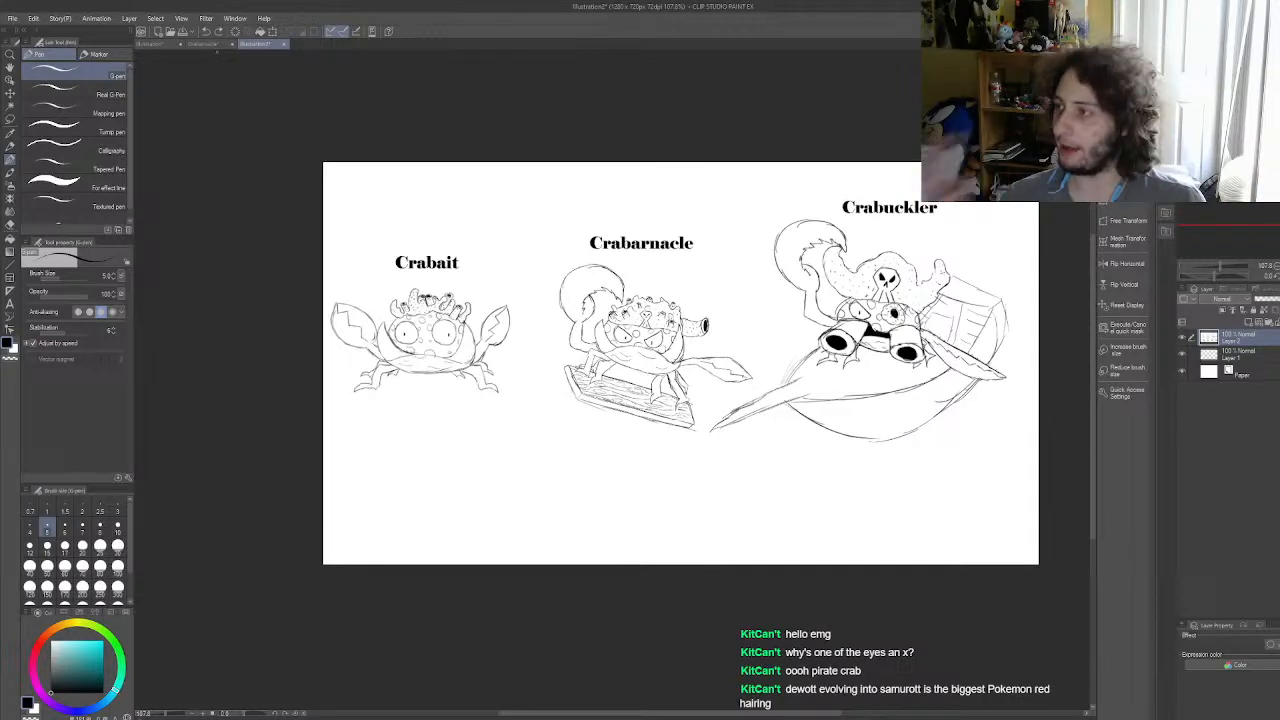
Step: Switch to the Crabarnacle drawing, fade the Layer 2 Copy line drawing to 5% opacity and add a new layer above it
{"action": "left_click", "coordinate": [214, 46]}
{"action": "scroll", "coordinate": [510, 320], "scroll_direction": "down", "scroll_amount": 1}
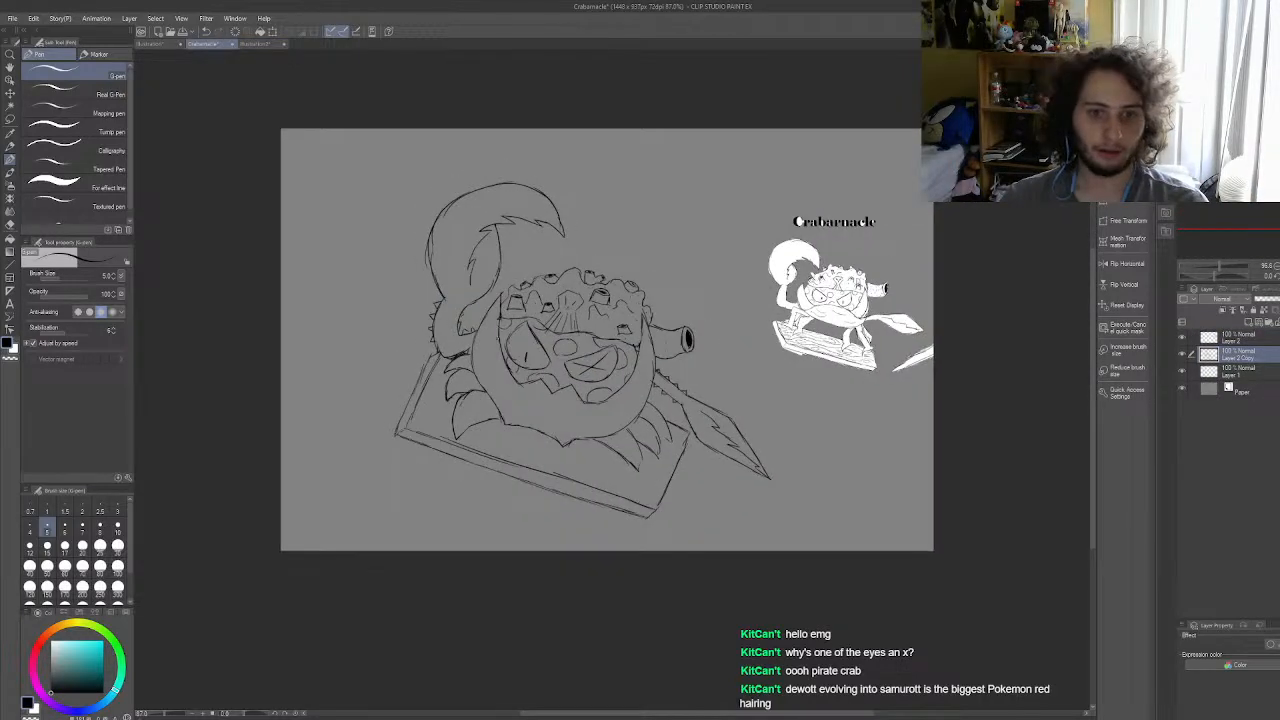
{"action": "scroll", "coordinate": [607, 250], "scroll_direction": "up", "scroll_amount": 3}
{"action": "scroll", "coordinate": [625, 220], "scroll_direction": "down", "scroll_amount": 1}
{"action": "scroll", "coordinate": [610, 205], "scroll_direction": "up", "scroll_amount": 1}
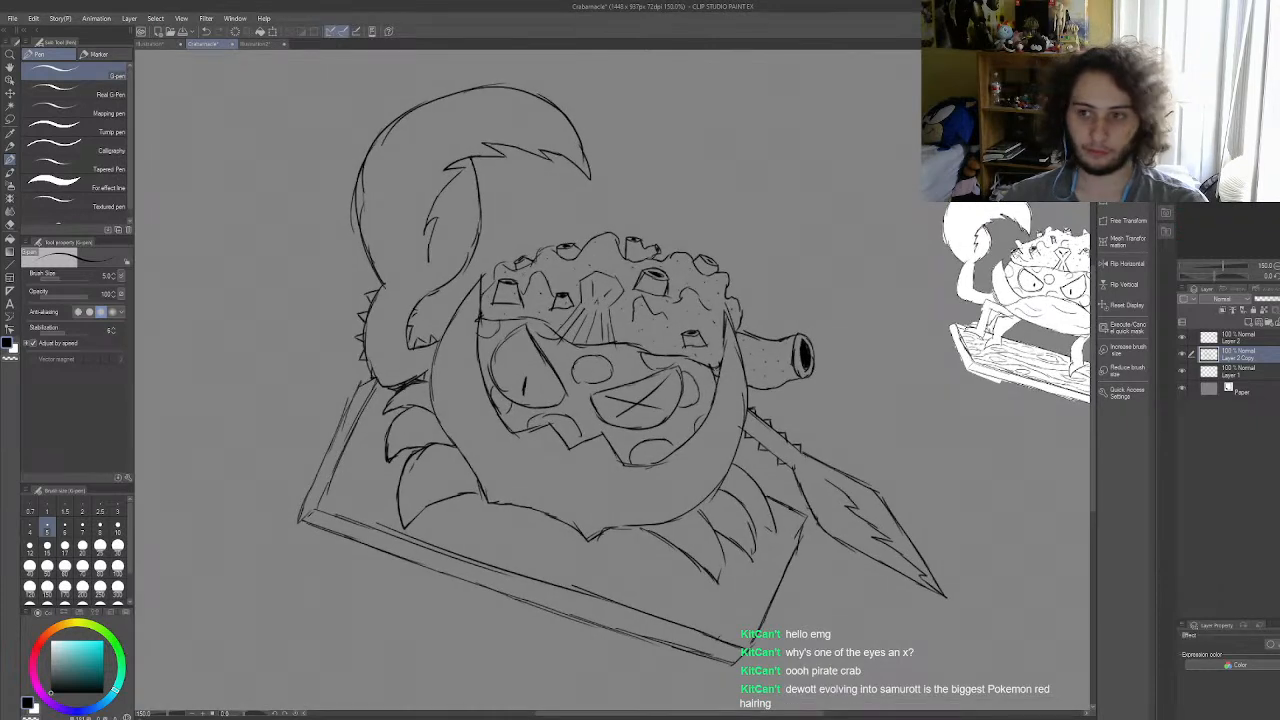
{"action": "left_click_drag", "start_coordinate": [1277, 299], "coordinate": [1260, 300]}
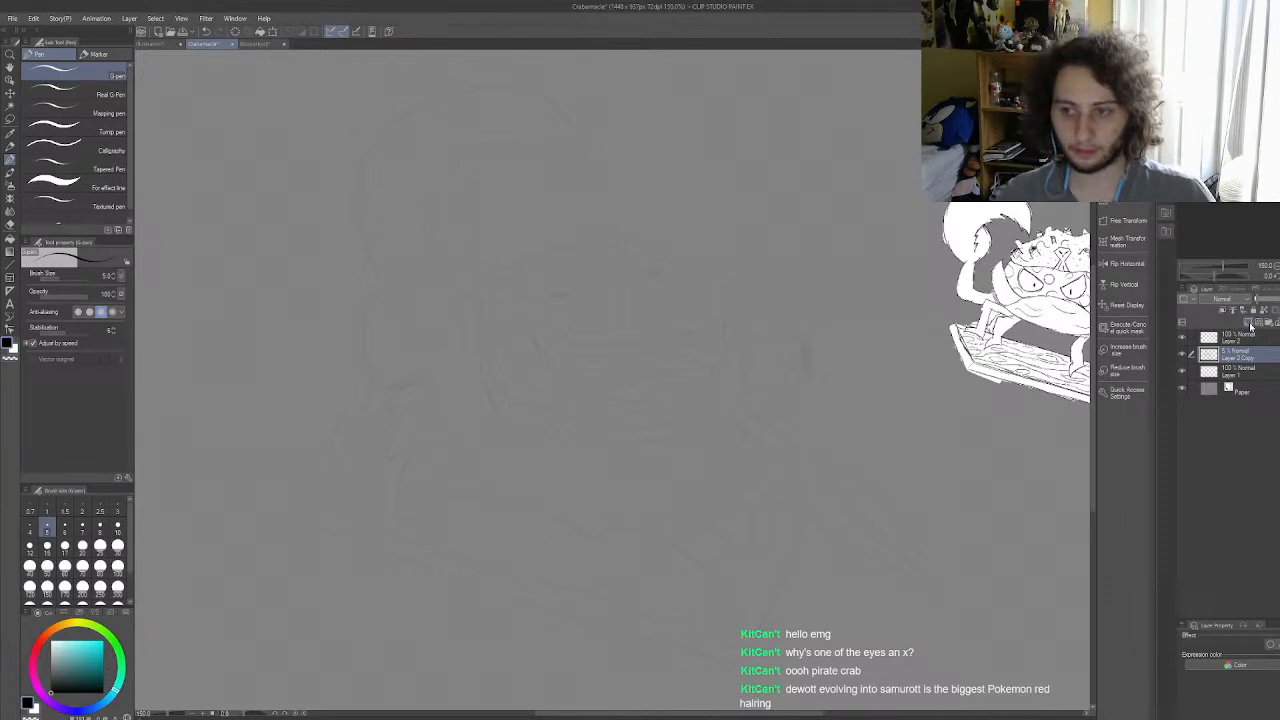
{"action": "left_click", "coordinate": [1250, 324]}
Step: Raise the faded line drawing's opacity slightly so it serves as a tracing guide, and make the new empty layer active
{"action": "scroll", "coordinate": [526, 465], "scroll_direction": "down", "scroll_amount": 2}
{"action": "scroll", "coordinate": [514, 489], "scroll_direction": "up", "scroll_amount": 4}
{"action": "scroll", "coordinate": [513, 489], "scroll_direction": "up", "scroll_amount": 3}
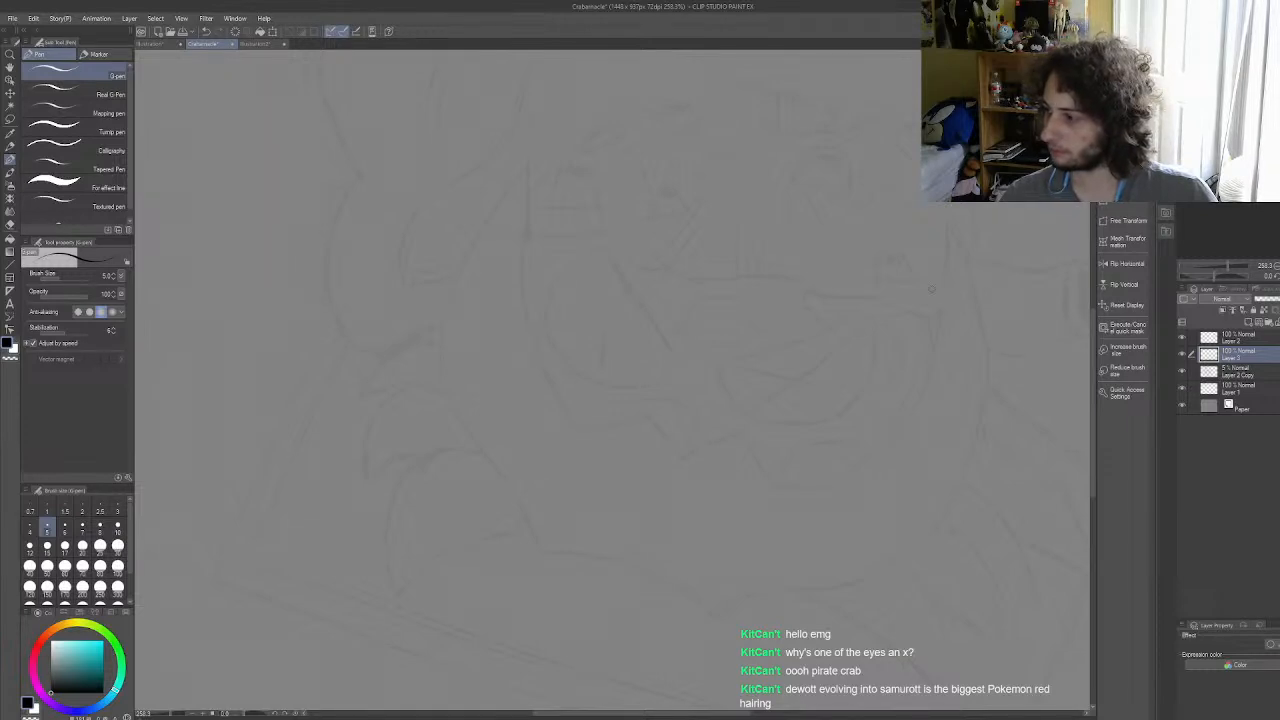
{"action": "left_click", "coordinate": [1240, 372]}
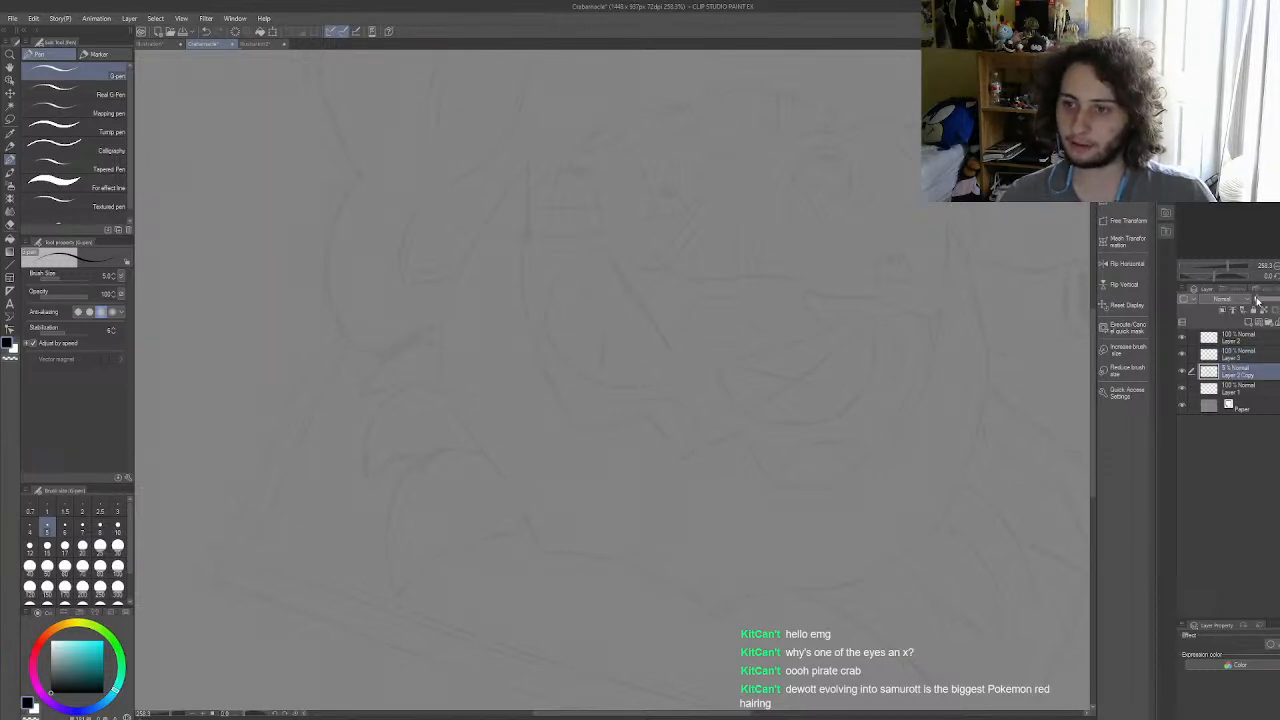
{"action": "left_click_drag", "start_coordinate": [1260, 301], "coordinate": [1265, 303]}
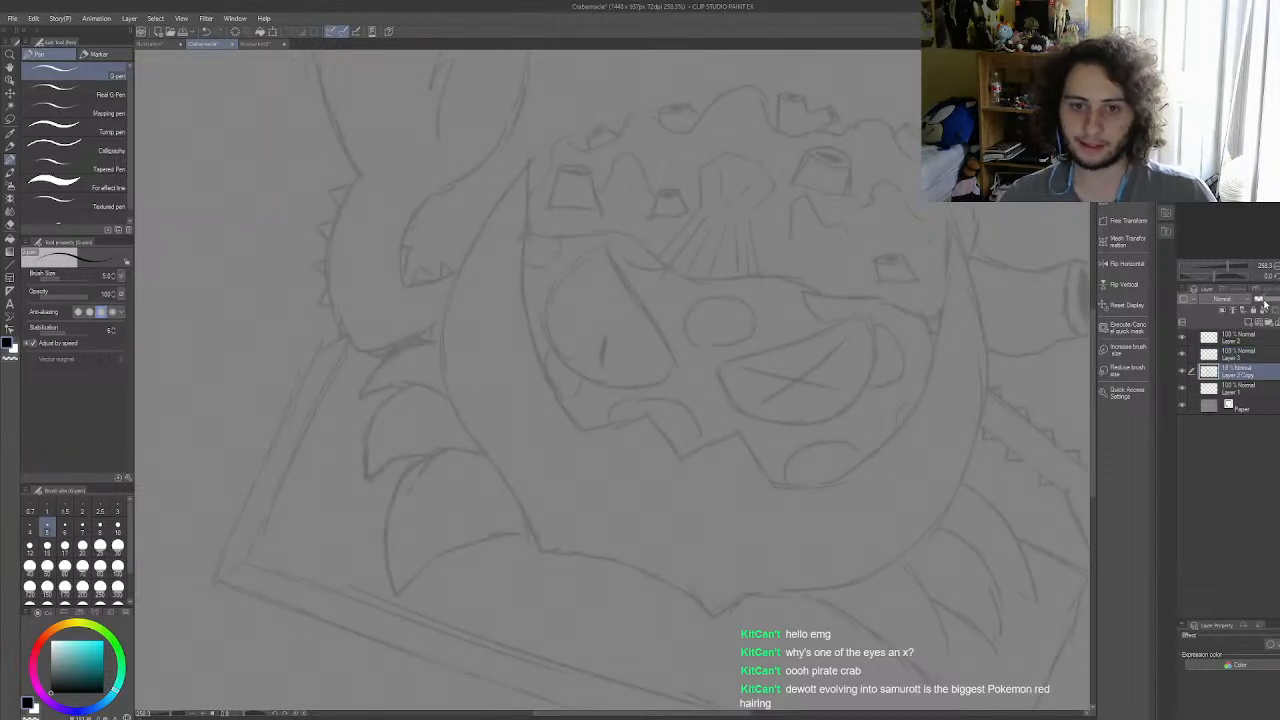
{"action": "left_click", "coordinate": [1270, 352]}
{"action": "scroll", "coordinate": [490, 295], "scroll_direction": "up", "scroll_amount": 2}
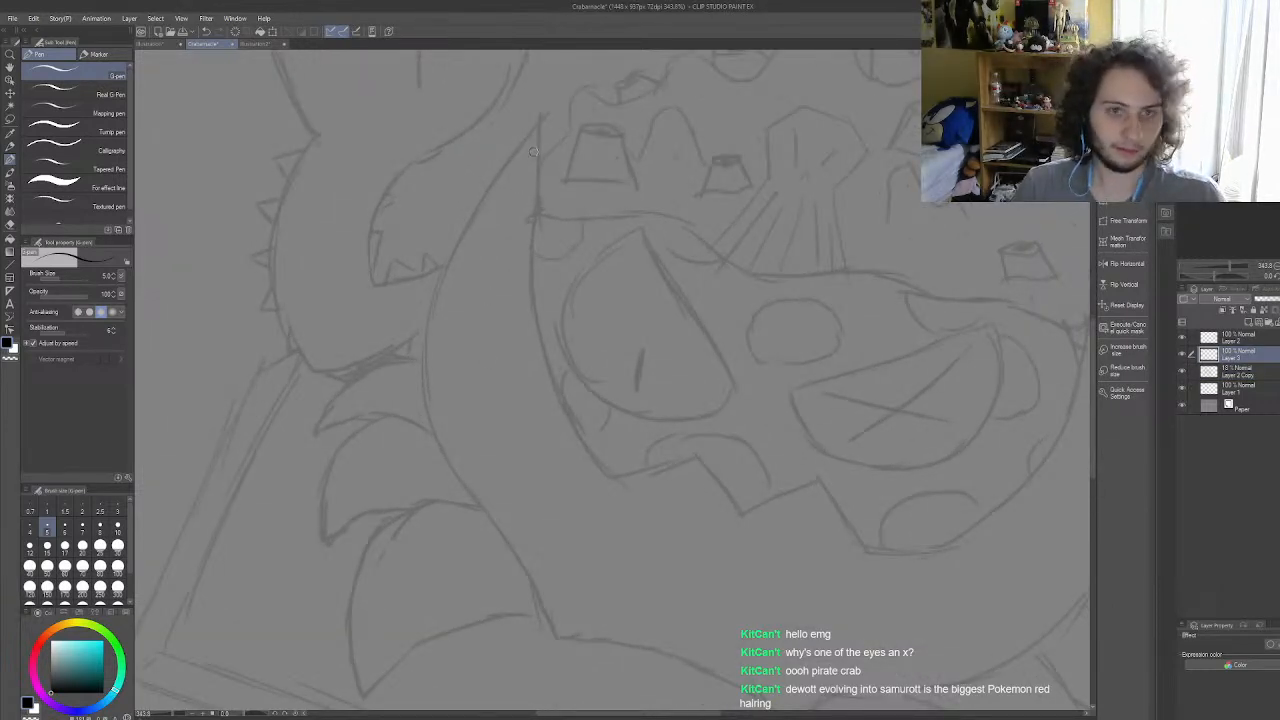
{"action": "left_click_drag", "start_coordinate": [537, 117], "coordinate": [499, 166]}
{"action": "key", "text": "ctrl+z"}
{"action": "mouse_move", "coordinate": [540, 117]}
{"action": "left_mouse_down"}
{"action": "mouse_move", "coordinate": [450, 262]}
{"action": "mouse_move", "coordinate": [481, 207]}
{"action": "mouse_move", "coordinate": [434, 304]}
{"action": "mouse_move", "coordinate": [451, 268]}
{"action": "mouse_move", "coordinate": [428, 404]}
{"action": "left_mouse_up"}
{"action": "left_click_drag", "start_coordinate": [440, 321], "coordinate": [436, 347]}
{"action": "key", "text": "ctrl+z"}
{"action": "key", "text": "ctrl+z"}
{"action": "key", "text": "ctrl+z"}
{"action": "key", "text": "ctrl+z"}
{"action": "key", "text": "ctrl+z"}
{"action": "key", "text": "ctrl+z"}
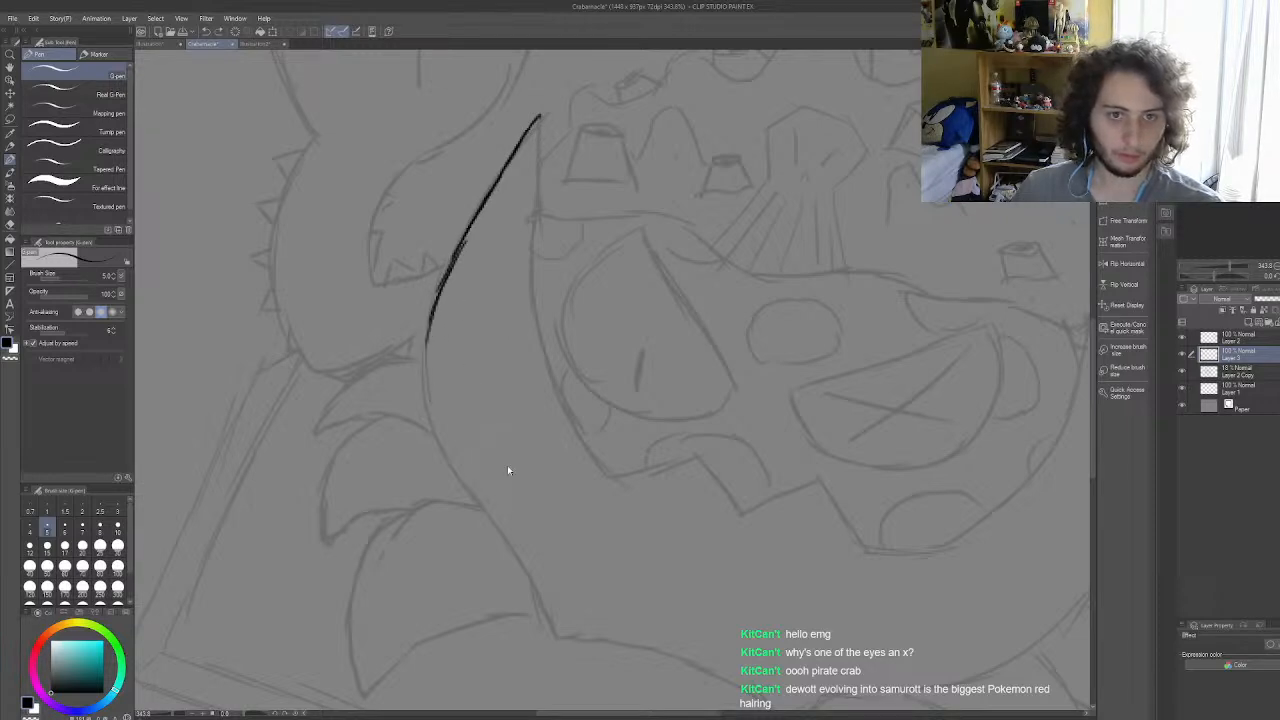
{"action": "key", "text": "ctrl+z"}
{"action": "key", "text": "ctrl+z"}
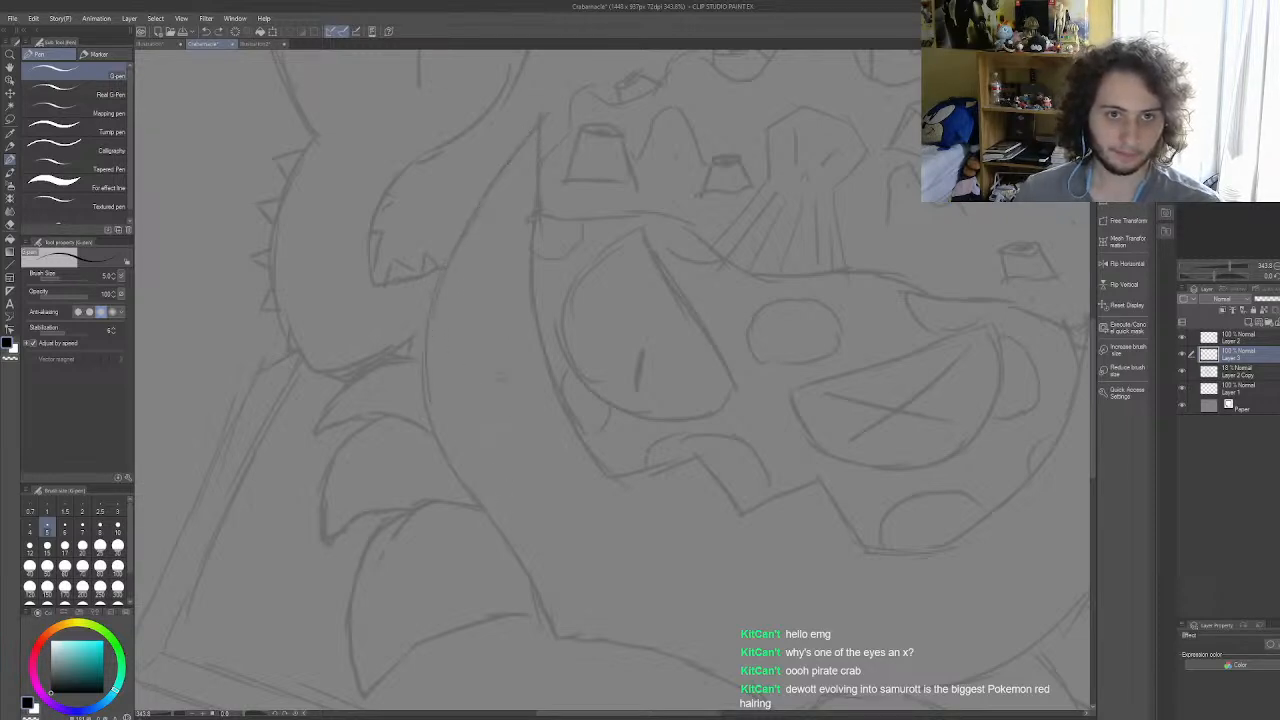
Step: Ink the outer and inner edges of the shell's left horn and the first zigzag points of its rim below the left eye
{"action": "mouse_move", "coordinate": [478, 503]}
{"action": "left_mouse_down"}
{"action": "mouse_move", "coordinate": [426, 398]}
{"action": "mouse_move", "coordinate": [433, 431]}
{"action": "mouse_move", "coordinate": [422, 347]}
{"action": "mouse_move", "coordinate": [428, 403]}
{"action": "mouse_move", "coordinate": [438, 289]}
{"action": "mouse_move", "coordinate": [426, 371]}
{"action": "mouse_move", "coordinate": [449, 274]}
{"action": "mouse_move", "coordinate": [431, 312]}
{"action": "mouse_move", "coordinate": [474, 209]}
{"action": "mouse_move", "coordinate": [466, 228]}
{"action": "mouse_move", "coordinate": [537, 122]}
{"action": "mouse_move", "coordinate": [525, 136]}
{"action": "mouse_move", "coordinate": [538, 157]}
{"action": "mouse_move", "coordinate": [536, 320]}
{"action": "mouse_move", "coordinate": [552, 399]}
{"action": "mouse_move", "coordinate": [553, 382]}
{"action": "mouse_move", "coordinate": [607, 474]}
{"action": "left_mouse_up"}
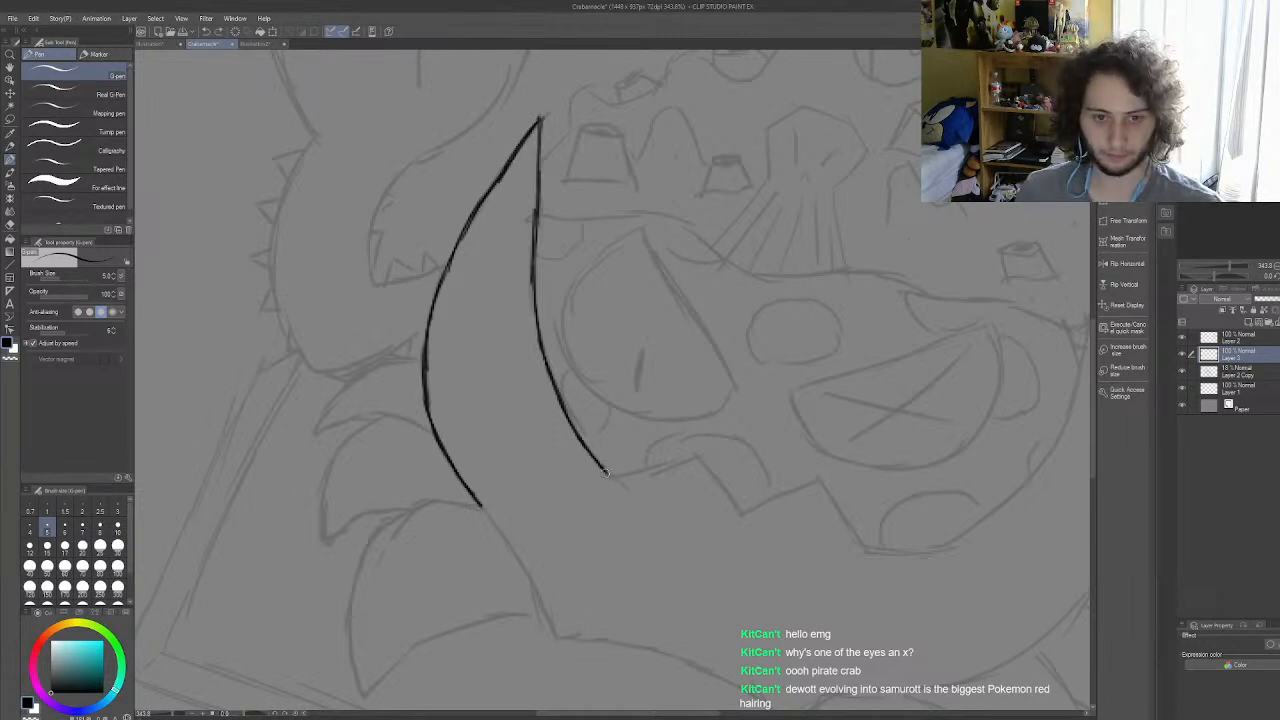
{"action": "left_click_drag", "start_coordinate": [606, 472], "coordinate": [662, 461]}
{"action": "key", "text": "ctrl+z"}
{"action": "key", "text": "ctrl+z"}
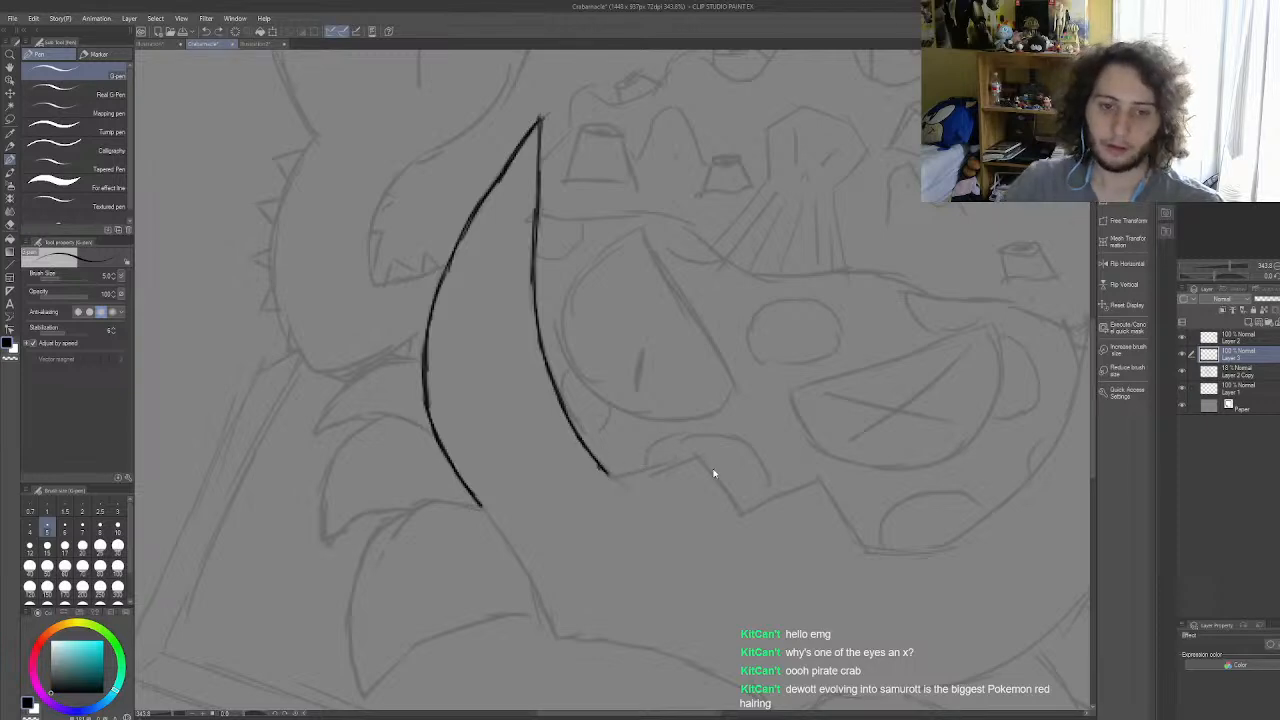
{"action": "mouse_move", "coordinate": [606, 474]}
{"action": "left_mouse_down"}
{"action": "mouse_move", "coordinate": [699, 459]}
{"action": "mouse_move", "coordinate": [679, 461]}
{"action": "mouse_move", "coordinate": [691, 457]}
{"action": "mouse_move", "coordinate": [741, 513]}
{"action": "mouse_move", "coordinate": [820, 480]}
{"action": "left_mouse_up"}
Step: Continue inking the shell's rim with the last zigzag point and the start of the curve below the X-marked eye
{"action": "scroll", "coordinate": [732, 388], "scroll_direction": "down", "scroll_amount": 1}
{"action": "scroll", "coordinate": [728, 390], "scroll_direction": "down", "scroll_amount": 14}
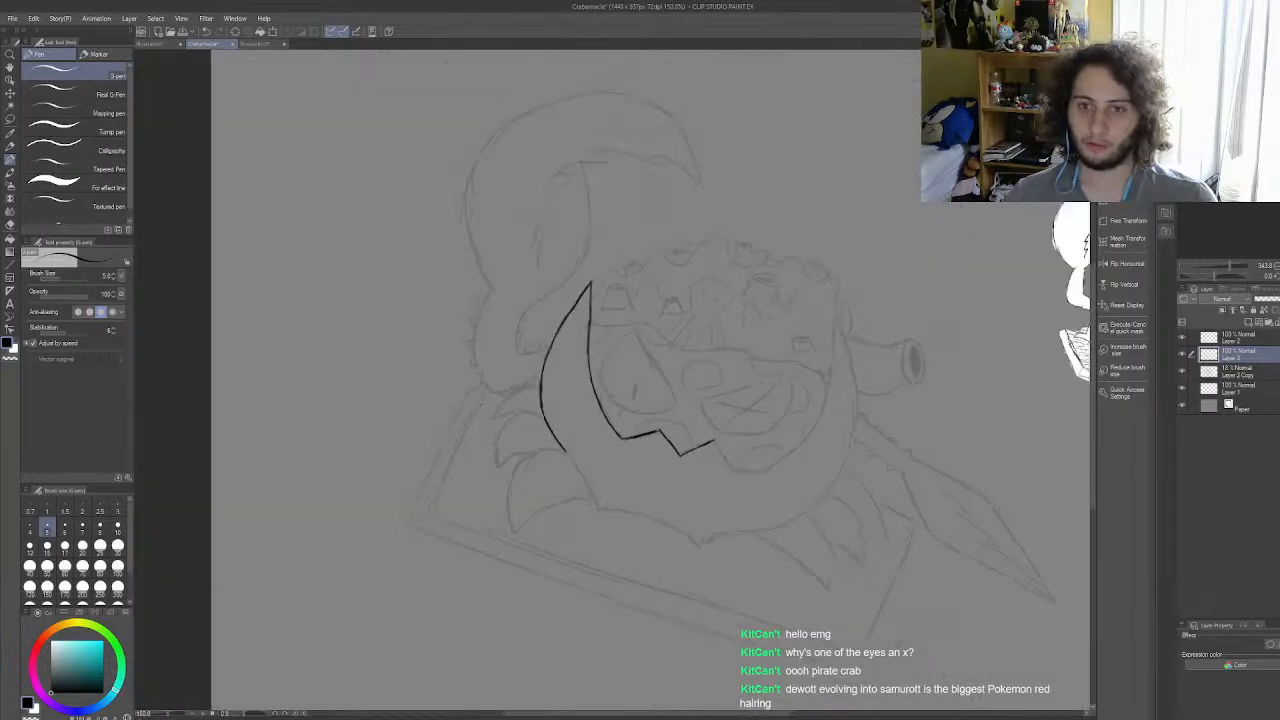
{"action": "scroll", "coordinate": [645, 438], "scroll_direction": "up", "scroll_amount": 3}
{"action": "scroll", "coordinate": [610, 349], "scroll_direction": "up", "scroll_amount": 3}
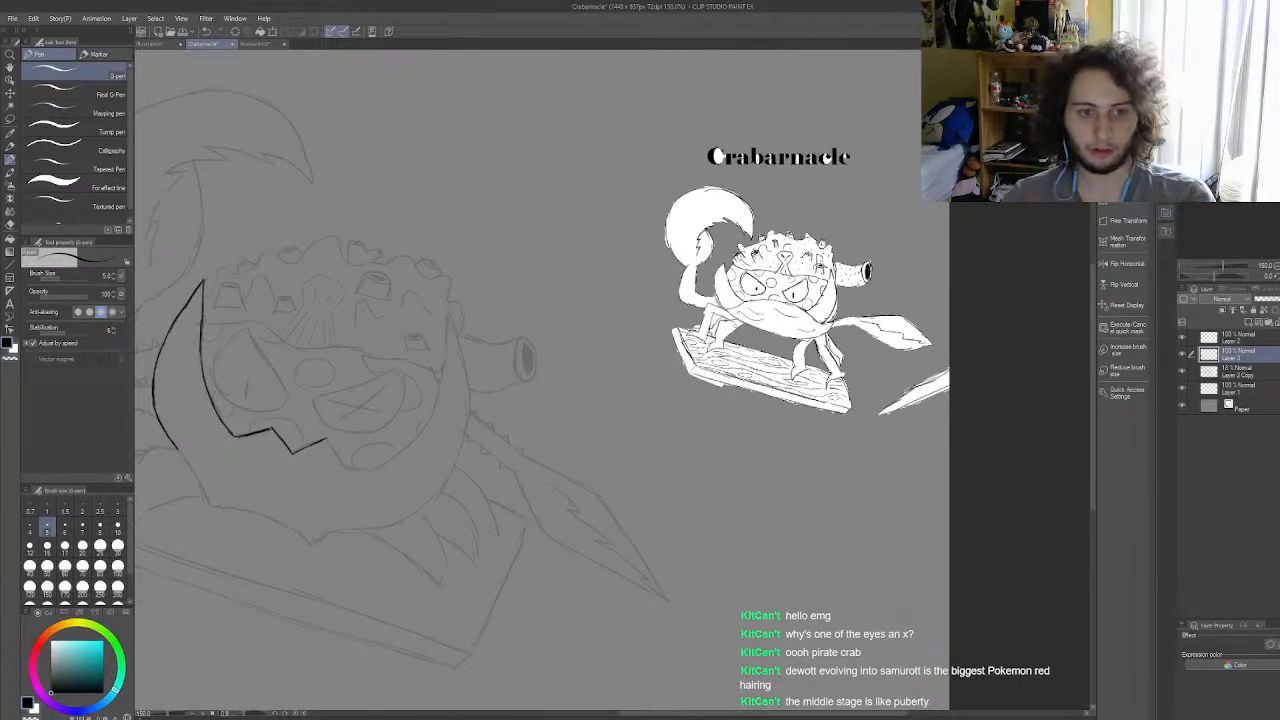
{"action": "scroll", "coordinate": [394, 440], "scroll_direction": "up", "scroll_amount": 3}
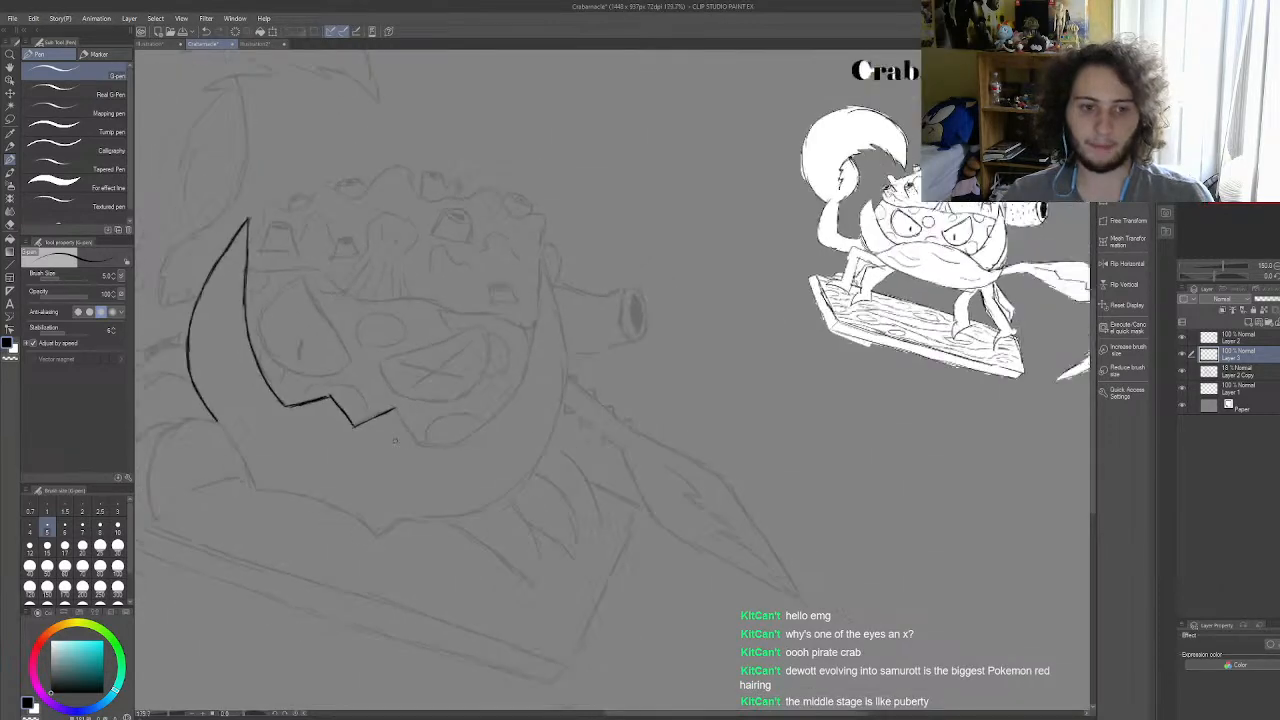
{"action": "scroll", "coordinate": [395, 440], "scroll_direction": "up", "scroll_amount": 4}
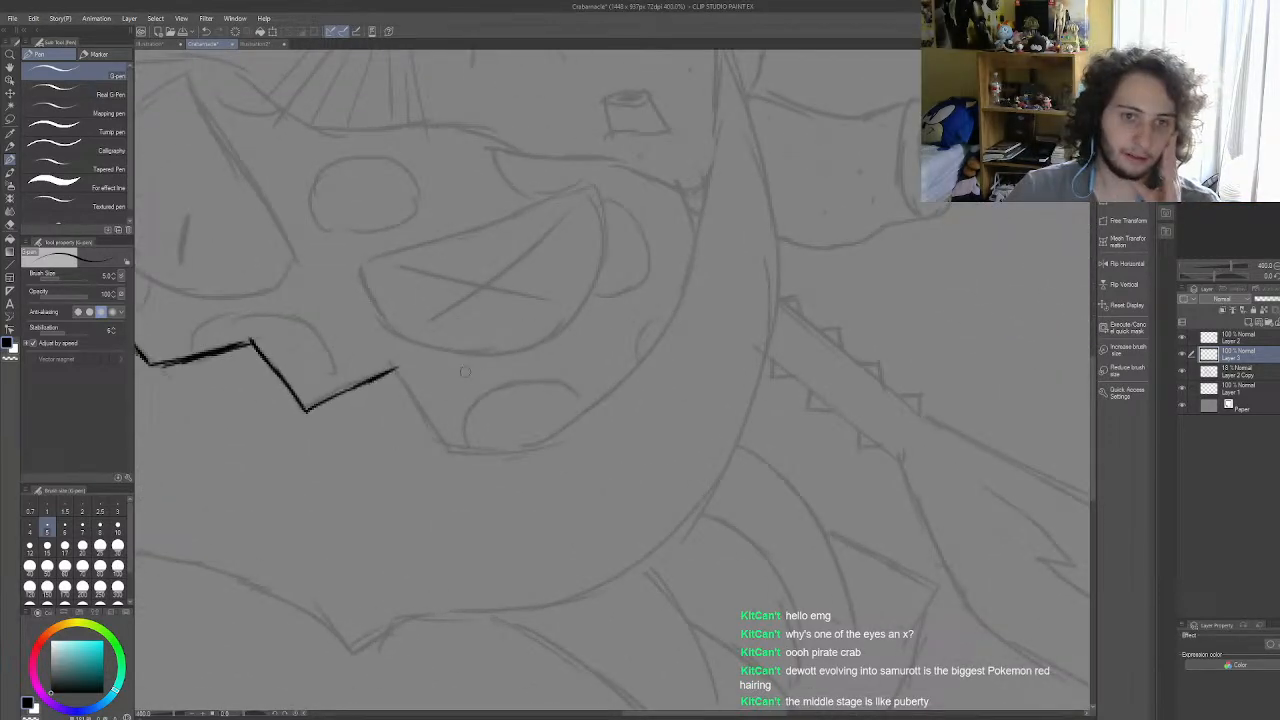
{"action": "mouse_move", "coordinate": [395, 370]}
{"action": "left_mouse_down"}
{"action": "mouse_move", "coordinate": [455, 450]}
{"action": "mouse_move", "coordinate": [445, 420]}
{"action": "mouse_move", "coordinate": [490, 448]}
{"action": "left_mouse_up"}
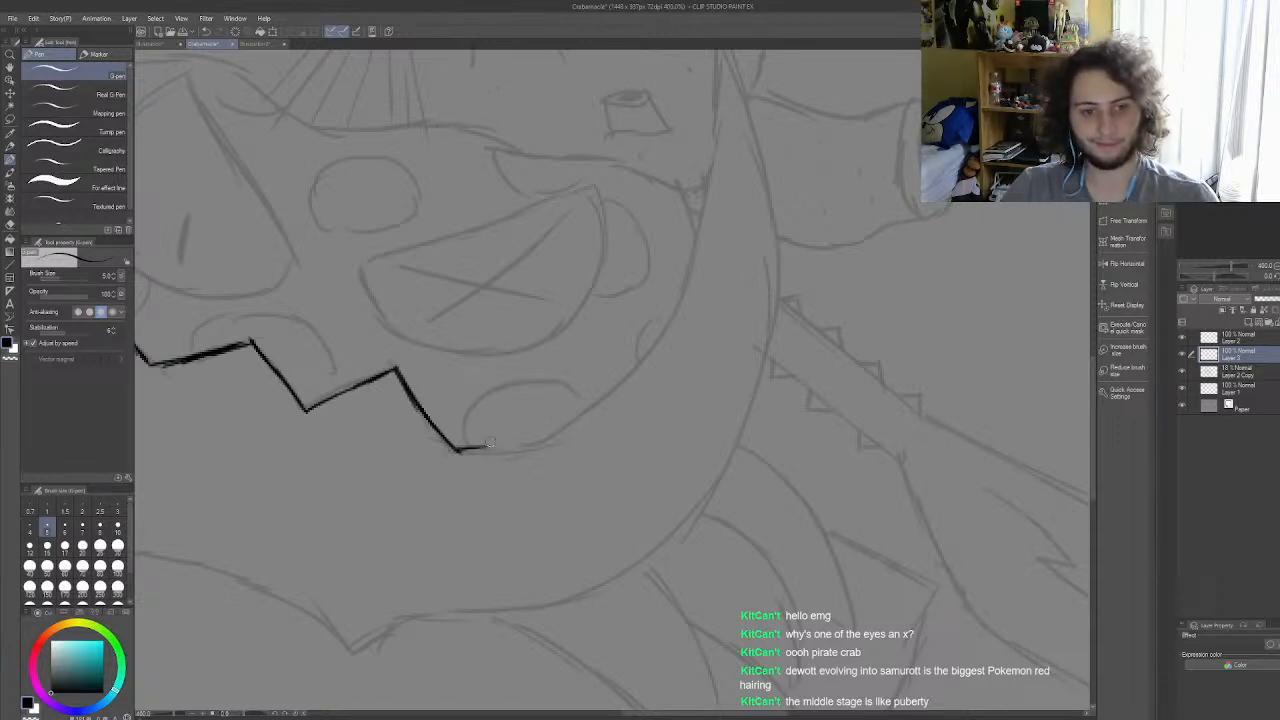
{"action": "key", "text": "ctrl+z"}
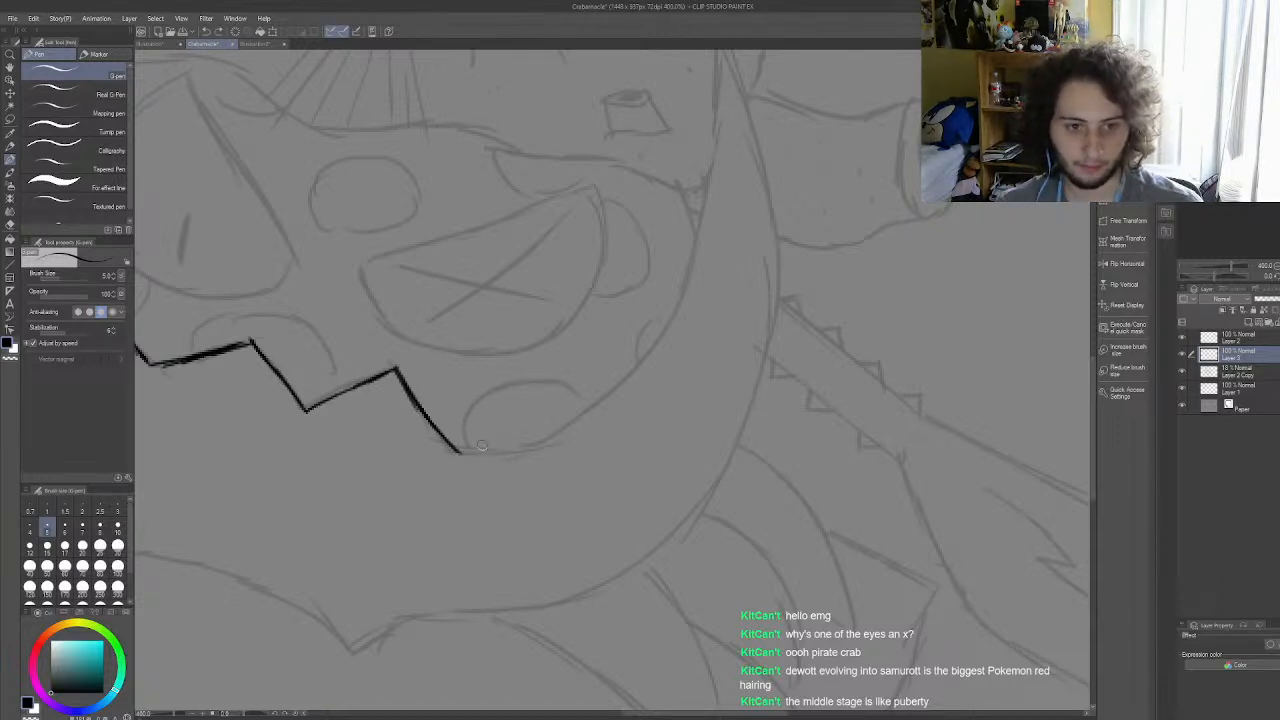
{"action": "mouse_move", "coordinate": [455, 449]}
{"action": "left_mouse_down"}
{"action": "mouse_move", "coordinate": [551, 438]}
{"action": "mouse_move", "coordinate": [617, 392]}
{"action": "left_mouse_up"}
{"action": "scroll", "coordinate": [637, 320], "scroll_direction": "down", "scroll_amount": 3}
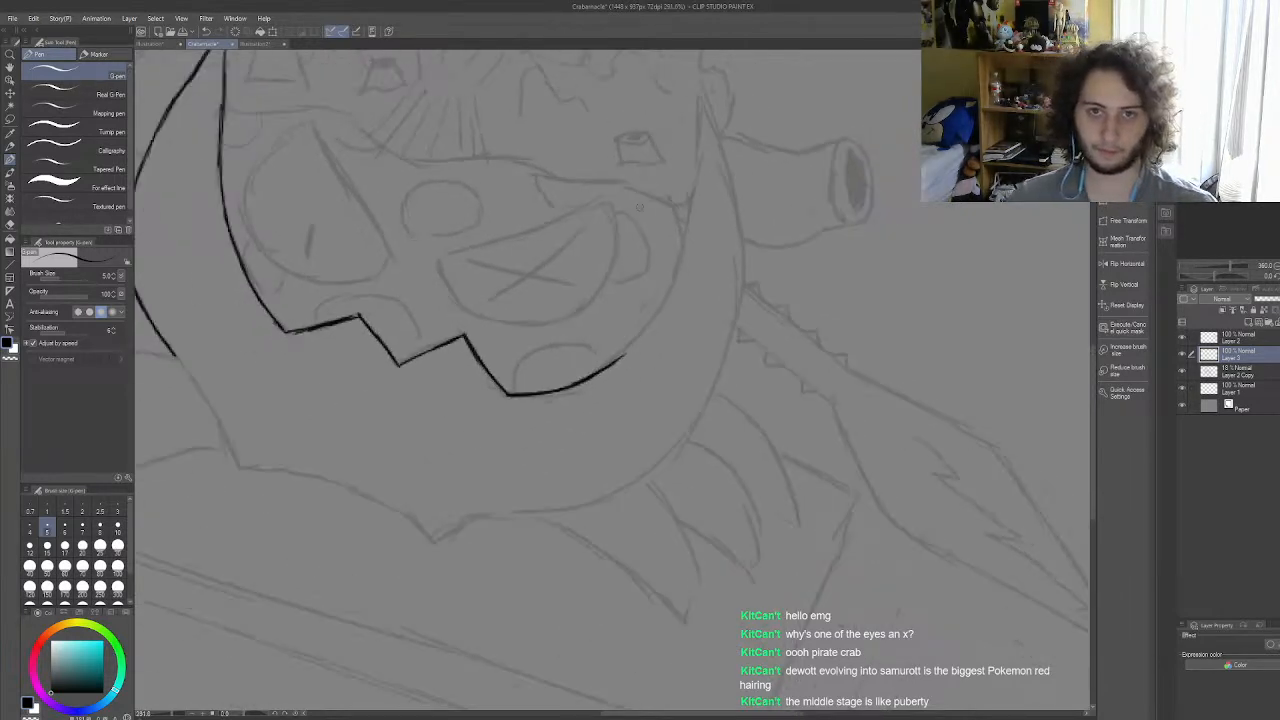
{"action": "scroll", "coordinate": [655, 122], "scroll_direction": "up", "scroll_amount": 2}
{"action": "mouse_move", "coordinate": [709, 90]}
{"action": "left_mouse_down"}
{"action": "mouse_move", "coordinate": [688, 301]}
{"action": "mouse_move", "coordinate": [697, 261]}
{"action": "mouse_move", "coordinate": [674, 344]}
{"action": "mouse_move", "coordinate": [631, 413]}
{"action": "mouse_move", "coordinate": [658, 378]}
{"action": "mouse_move", "coordinate": [592, 444]}
{"action": "left_mouse_up"}
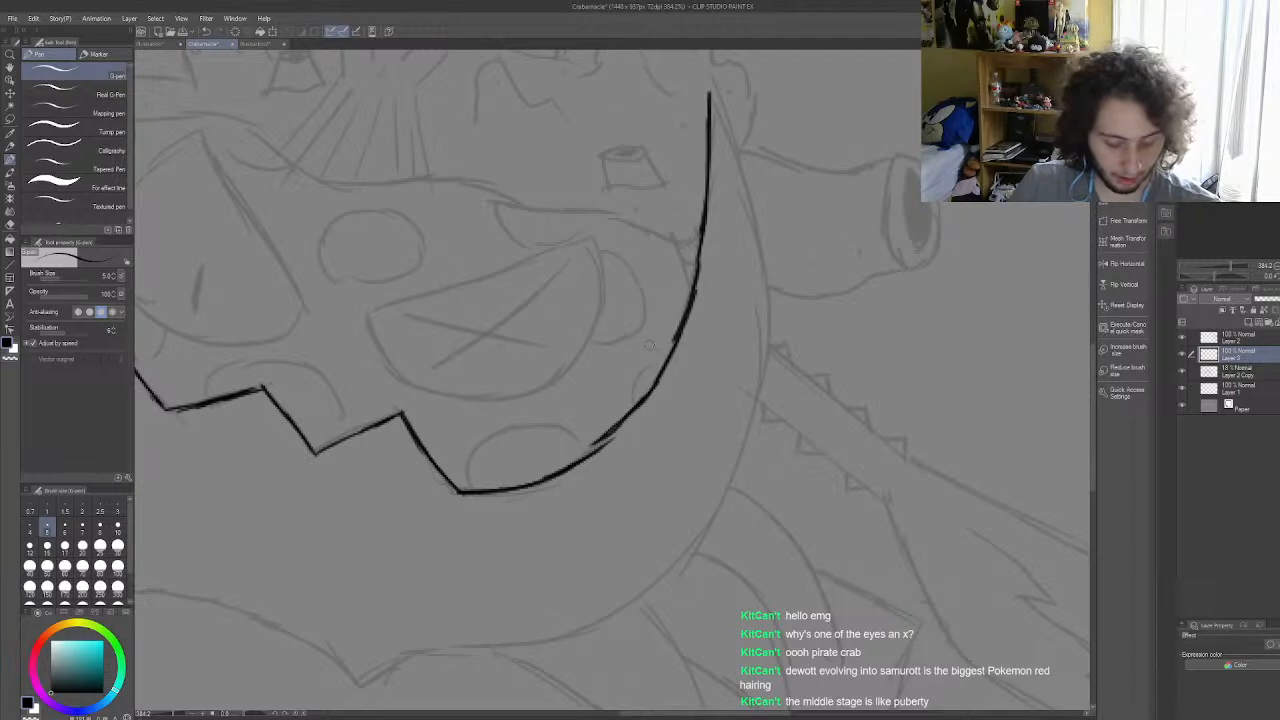
{"action": "key", "text": "ctrl+z"}
{"action": "key", "text": "ctrl+z"}
{"action": "key", "text": "ctrl+z"}
{"action": "key", "text": "ctrl+z"}
{"action": "key", "text": "ctrl+z"}
{"action": "key", "text": "ctrl+z"}
{"action": "key", "text": "ctrl+z"}
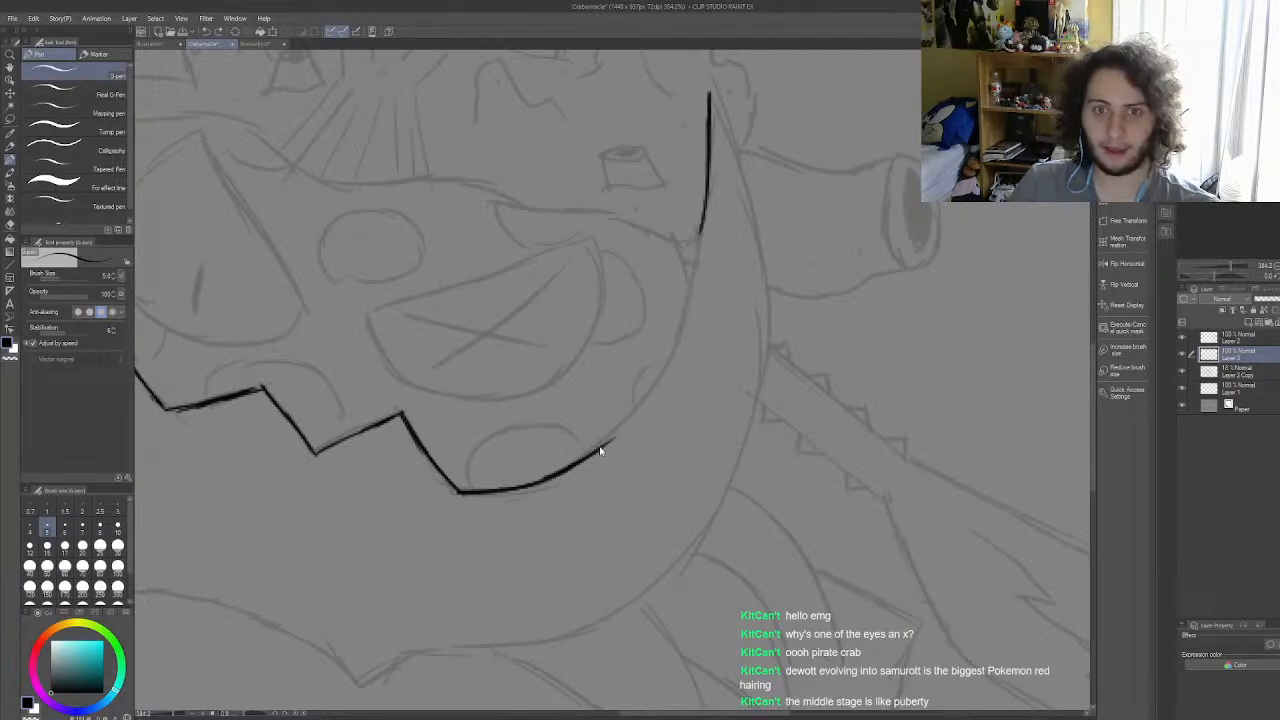
{"action": "key", "text": "ctrl+z"}
Step: Ink the inner edge of the shell's right horn from its tip down to the curved rim
{"action": "mouse_move", "coordinate": [711, 97]}
{"action": "left_mouse_down"}
{"action": "mouse_move", "coordinate": [699, 240]}
{"action": "mouse_move", "coordinate": [673, 338]}
{"action": "mouse_move", "coordinate": [707, 192]}
{"action": "mouse_move", "coordinate": [692, 305]}
{"action": "mouse_move", "coordinate": [641, 400]}
{"action": "mouse_move", "coordinate": [591, 453]}
{"action": "left_mouse_up"}
{"action": "scroll", "coordinate": [627, 395], "scroll_direction": "down", "scroll_amount": 8}
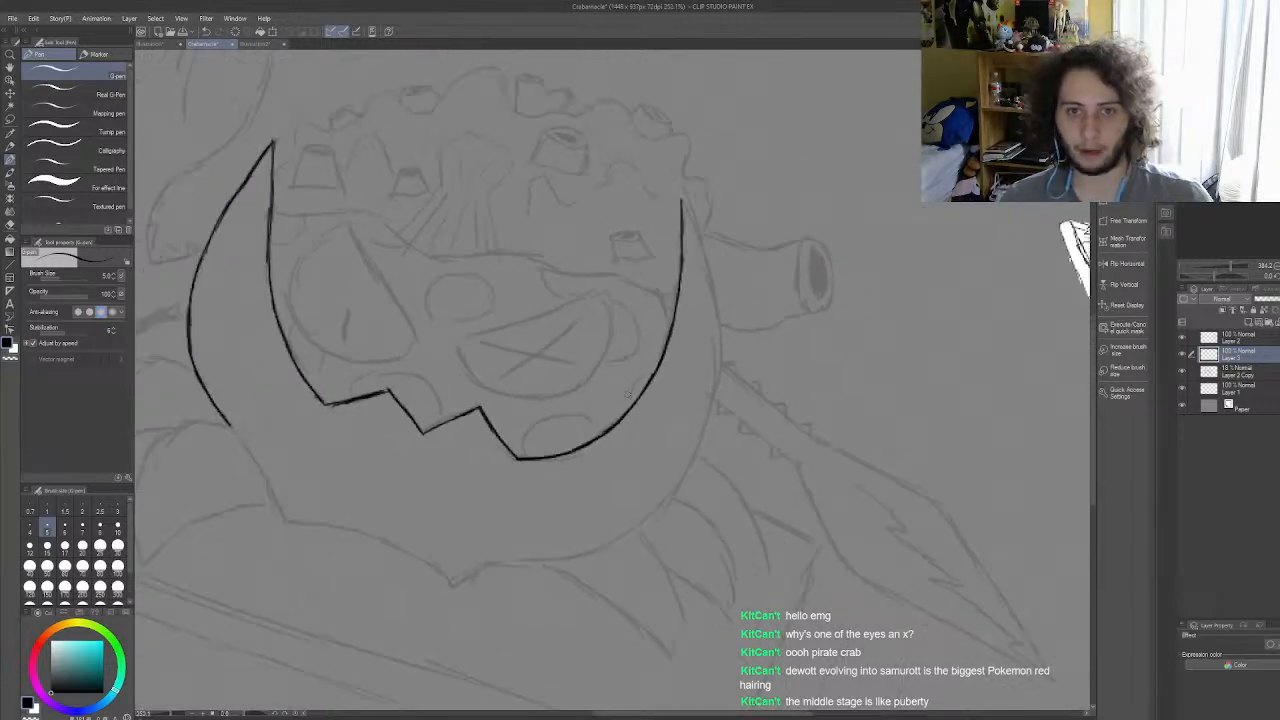
{"action": "scroll", "coordinate": [690, 450], "scroll_direction": "up", "scroll_amount": 1}
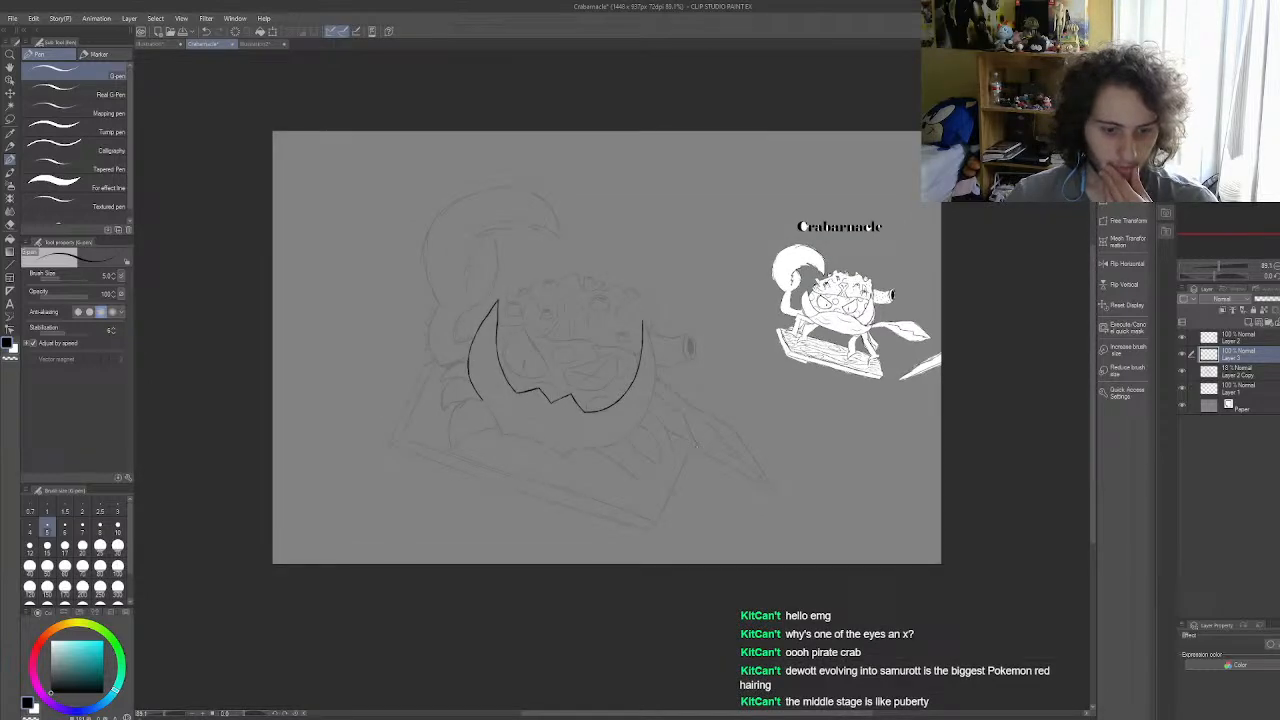
Step: Ink the upper part of the shell's right horn's outer edge, from its tip down alongside the base of the cannon
{"action": "scroll", "coordinate": [697, 447], "scroll_direction": "up", "scroll_amount": 1}
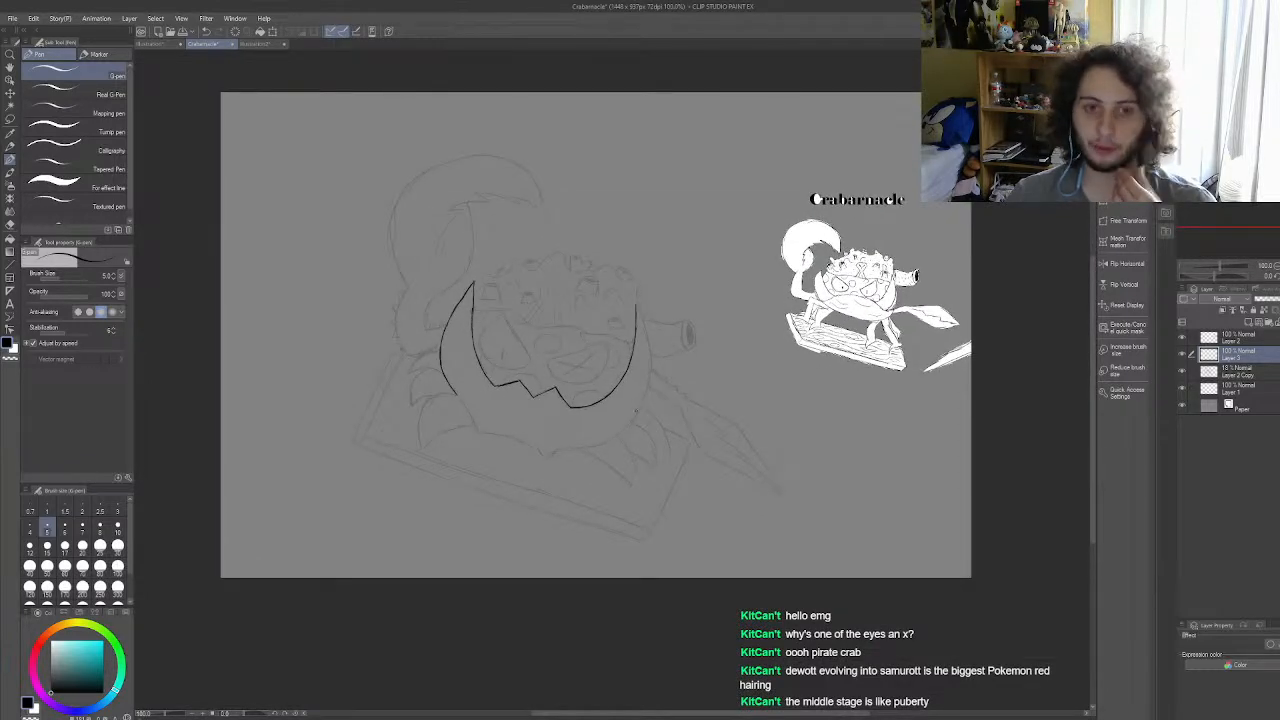
{"action": "scroll", "coordinate": [645, 374], "scroll_direction": "up", "scroll_amount": 4}
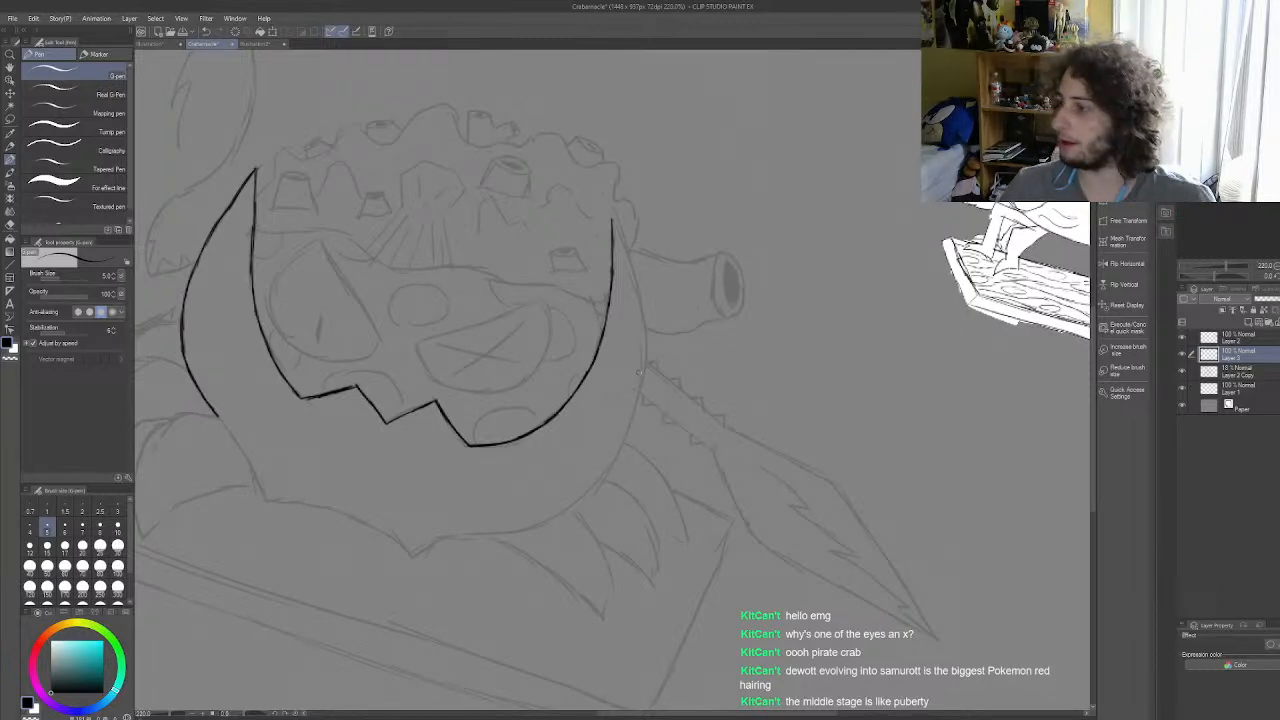
{"action": "scroll", "coordinate": [600, 325], "scroll_direction": "up", "scroll_amount": 2}
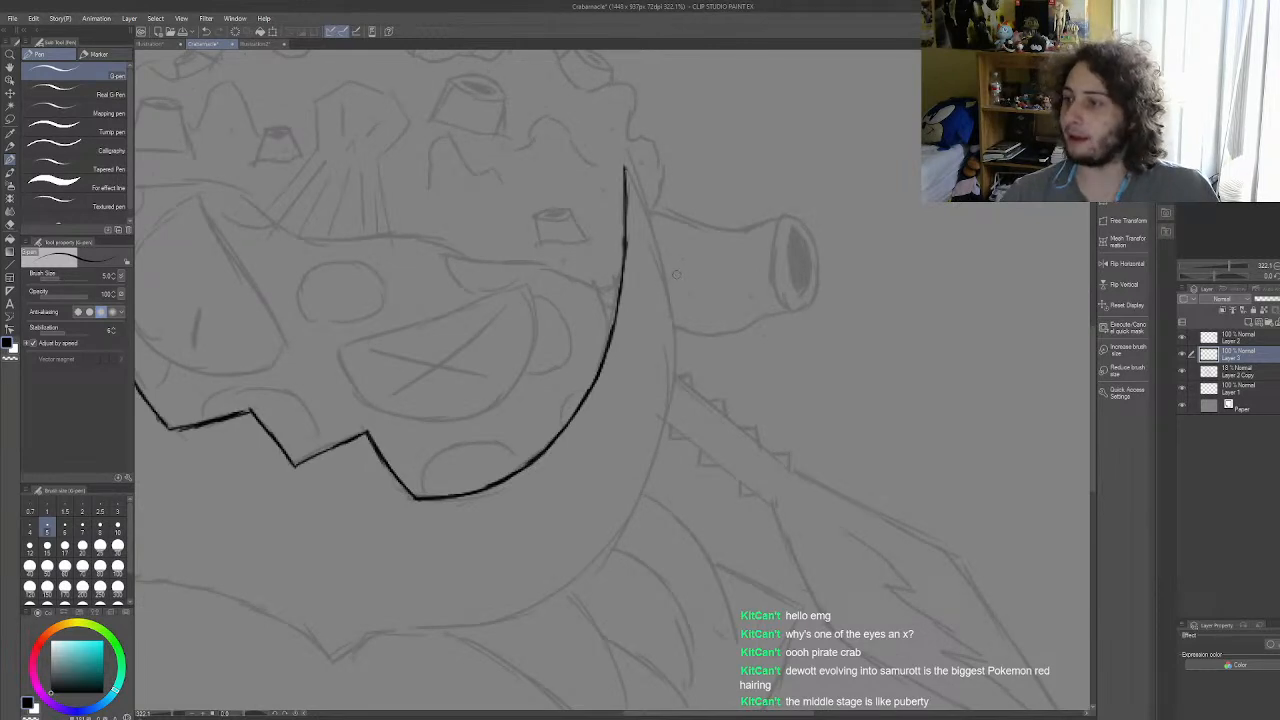
{"action": "scroll", "coordinate": [827, 278], "scroll_direction": "down", "scroll_amount": 3}
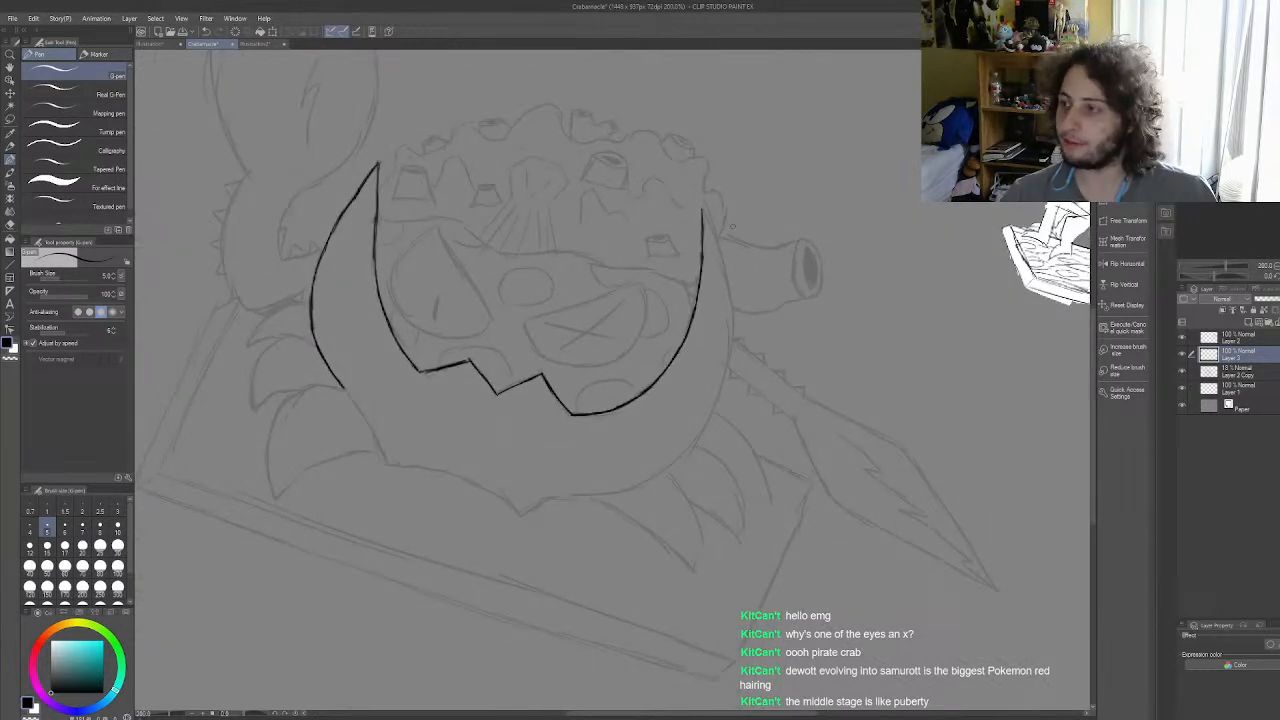
{"action": "scroll", "coordinate": [731, 227], "scroll_direction": "up", "scroll_amount": 4}
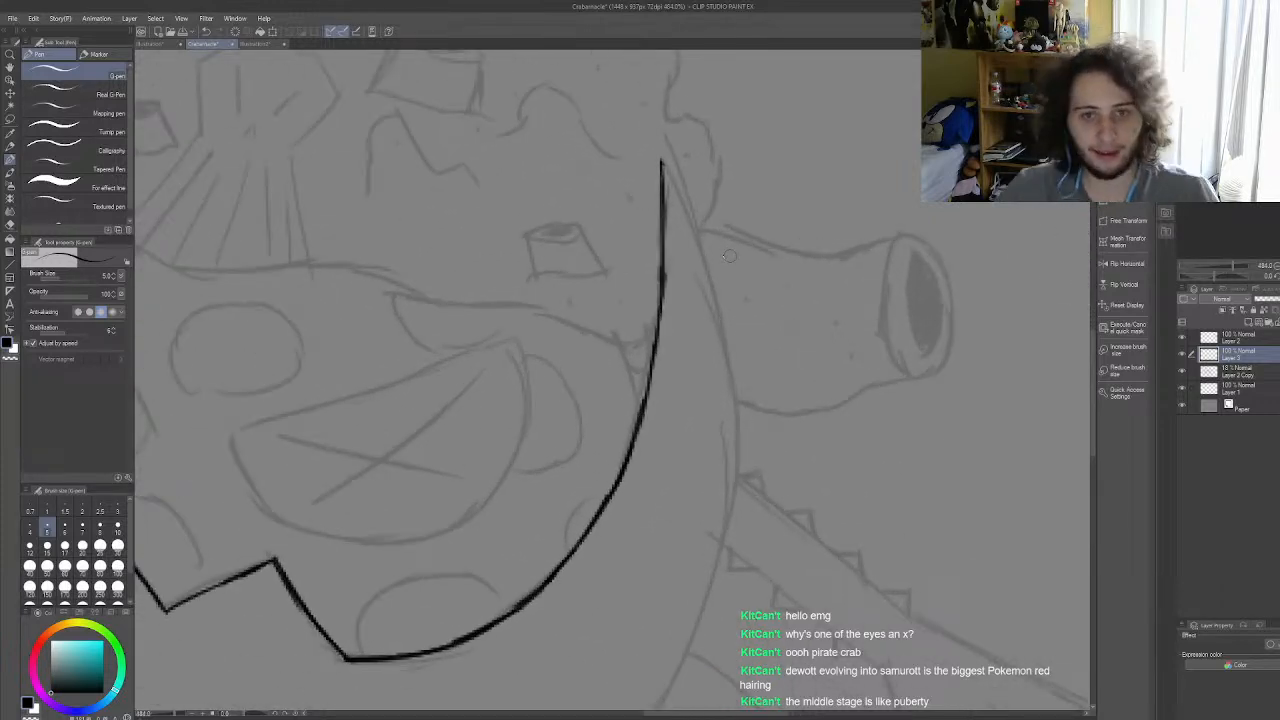
{"action": "mouse_move", "coordinate": [660, 161]}
{"action": "left_mouse_down"}
{"action": "mouse_move", "coordinate": [710, 262]}
{"action": "mouse_move", "coordinate": [707, 244]}
{"action": "mouse_move", "coordinate": [728, 325]}
{"action": "left_mouse_up"}
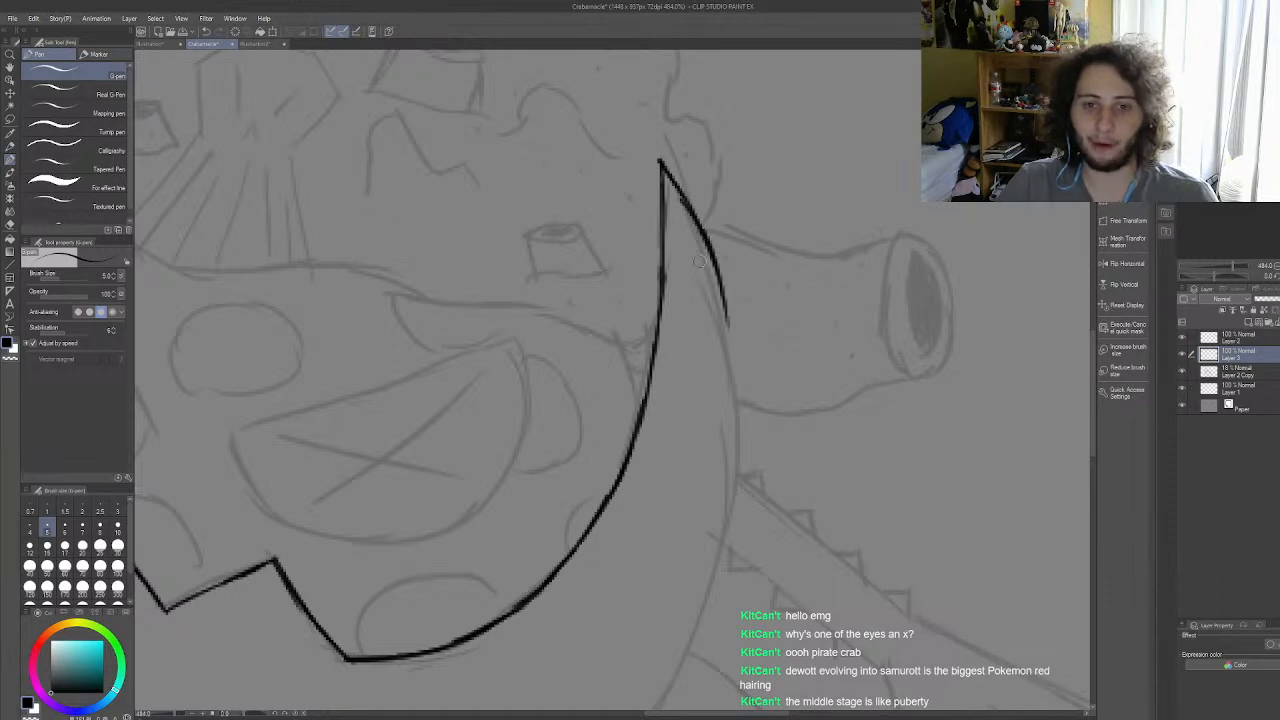
{"action": "key", "text": "ctrl+z"}
{"action": "key", "text": "ctrl+z"}
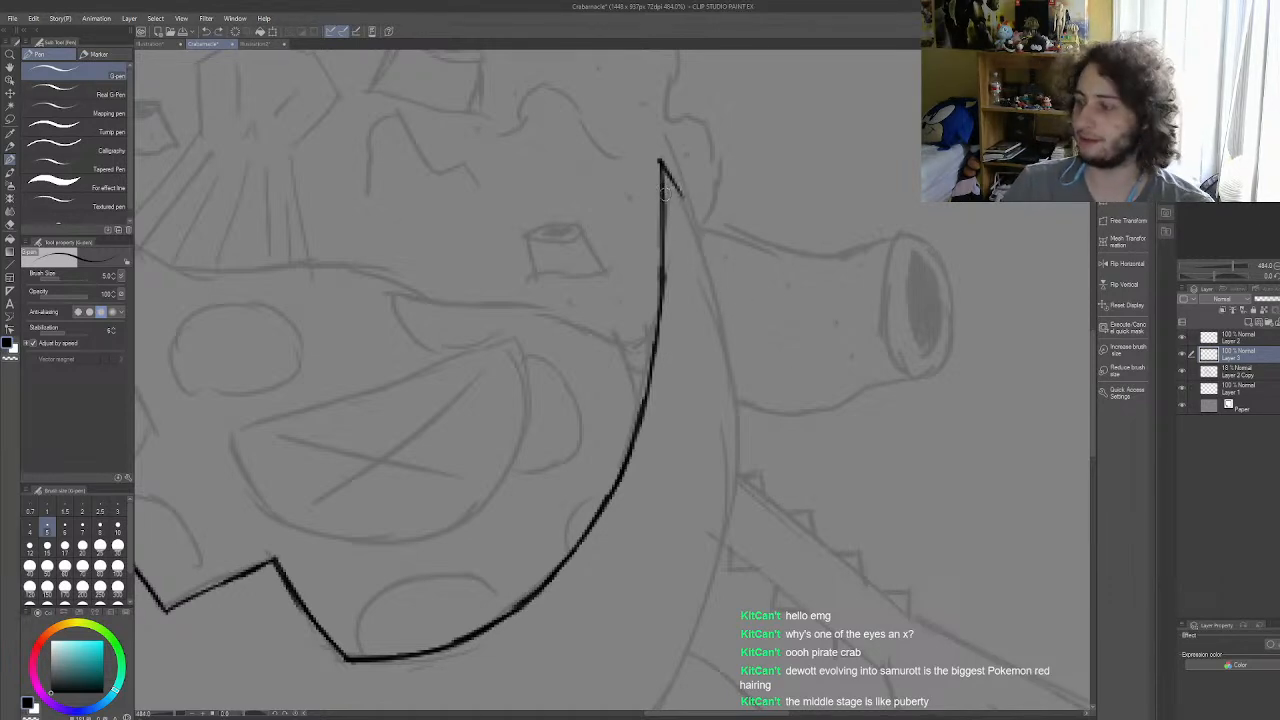
{"action": "mouse_move", "coordinate": [676, 186]}
{"action": "left_mouse_down"}
{"action": "mouse_move", "coordinate": [707, 264]}
{"action": "mouse_move", "coordinate": [705, 251]}
{"action": "mouse_move", "coordinate": [723, 348]}
{"action": "left_mouse_up"}
{"action": "key", "text": "ctrl+z"}
Step: Extend the right horn's outer edge past the cannon and down to the spiked arm
{"action": "left_click_drag", "start_coordinate": [714, 290], "coordinate": [731, 362]}
{"action": "key", "text": "ctrl+z"}
{"action": "key", "text": "ctrl+z"}
{"action": "left_click_drag", "start_coordinate": [713, 282], "coordinate": [730, 358]}
{"action": "mouse_move", "coordinate": [722, 308]}
{"action": "left_mouse_down"}
{"action": "mouse_move", "coordinate": [740, 488]}
{"action": "mouse_move", "coordinate": [704, 600]}
{"action": "left_mouse_up"}
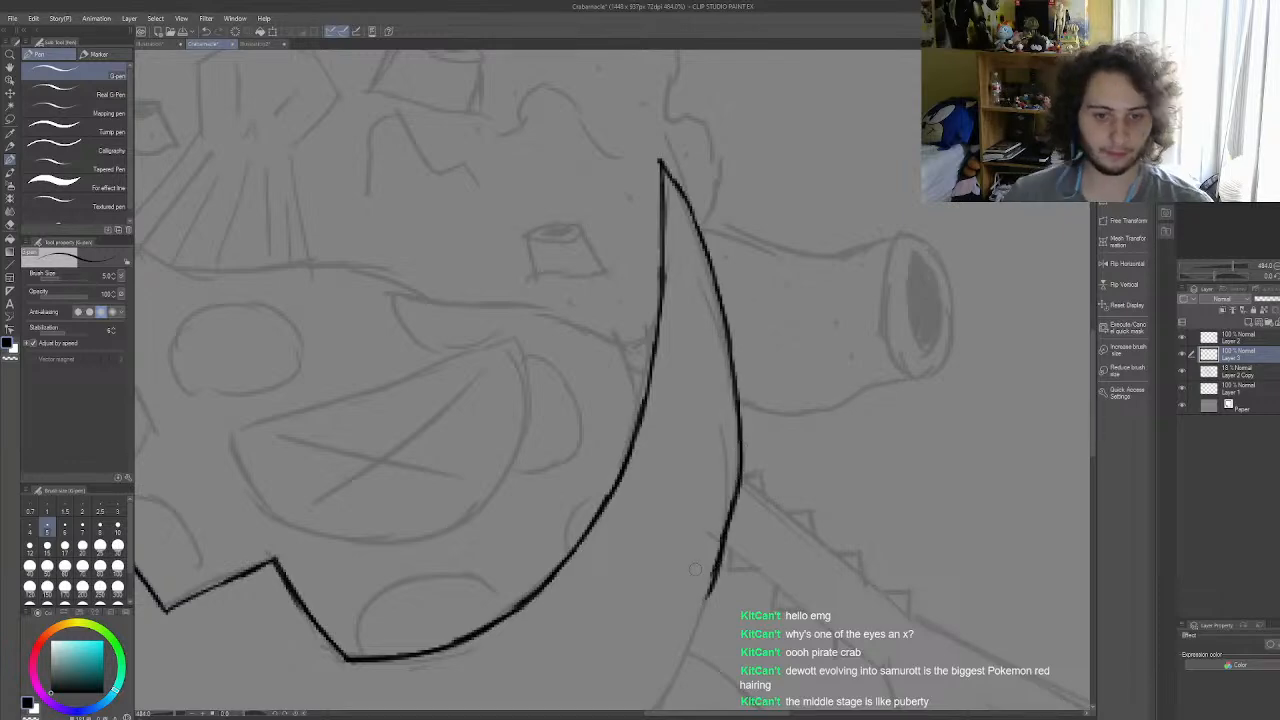
Step: Continue the shell's outer edge a short way below the spiked arm, undoing the strokes that go further
{"action": "scroll", "coordinate": [727, 389], "scroll_direction": "down", "scroll_amount": 12}
{"action": "scroll", "coordinate": [624, 540], "scroll_direction": "up", "scroll_amount": 10}
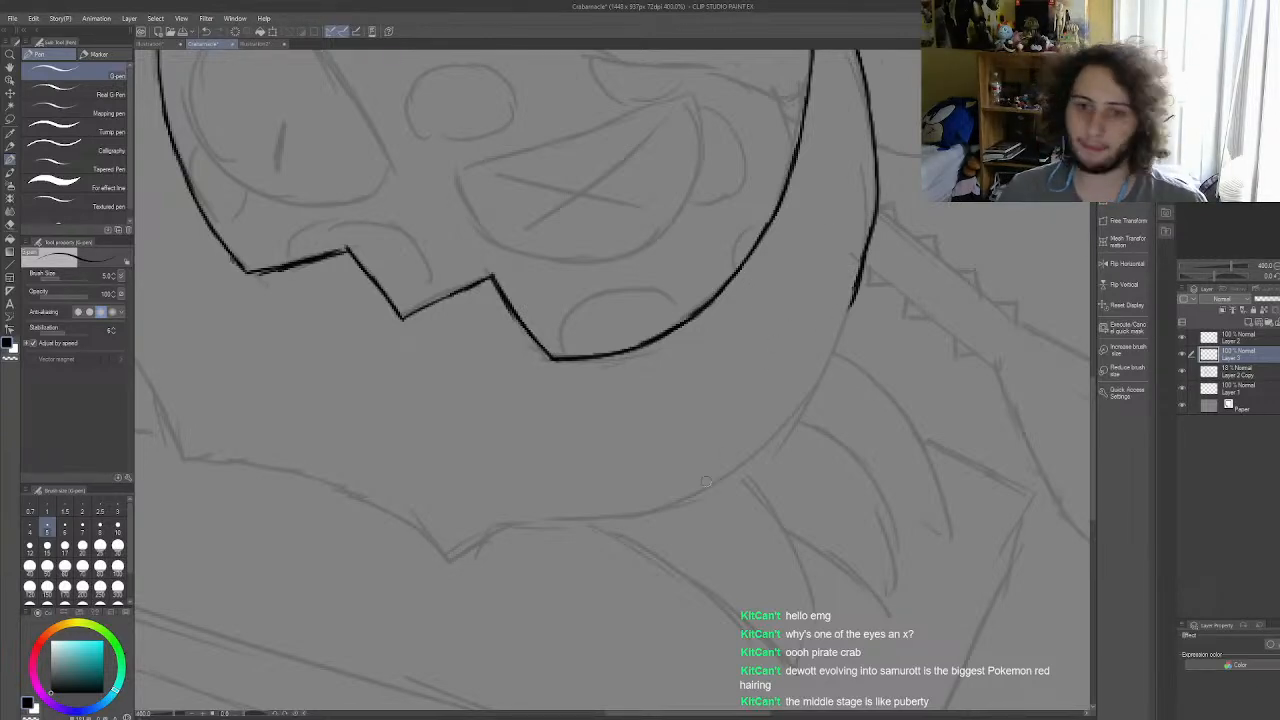
{"action": "mouse_move", "coordinate": [852, 292]}
{"action": "left_mouse_down"}
{"action": "mouse_move", "coordinate": [812, 408]}
{"action": "mouse_move", "coordinate": [833, 370]}
{"action": "mouse_move", "coordinate": [766, 455]}
{"action": "left_mouse_up"}
{"action": "key", "text": "ctrl+z"}
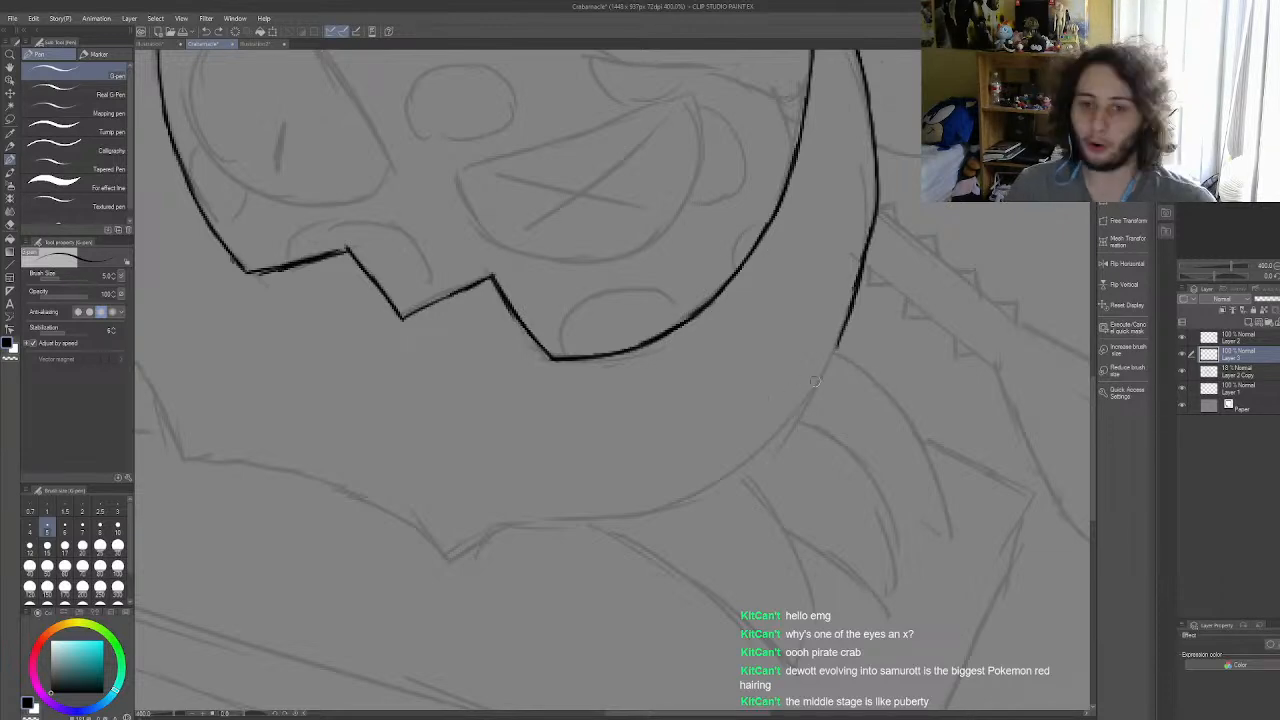
{"action": "mouse_move", "coordinate": [838, 341]}
{"action": "left_mouse_down"}
{"action": "mouse_move", "coordinate": [805, 412]}
{"action": "mouse_move", "coordinate": [768, 442]}
{"action": "left_mouse_up"}
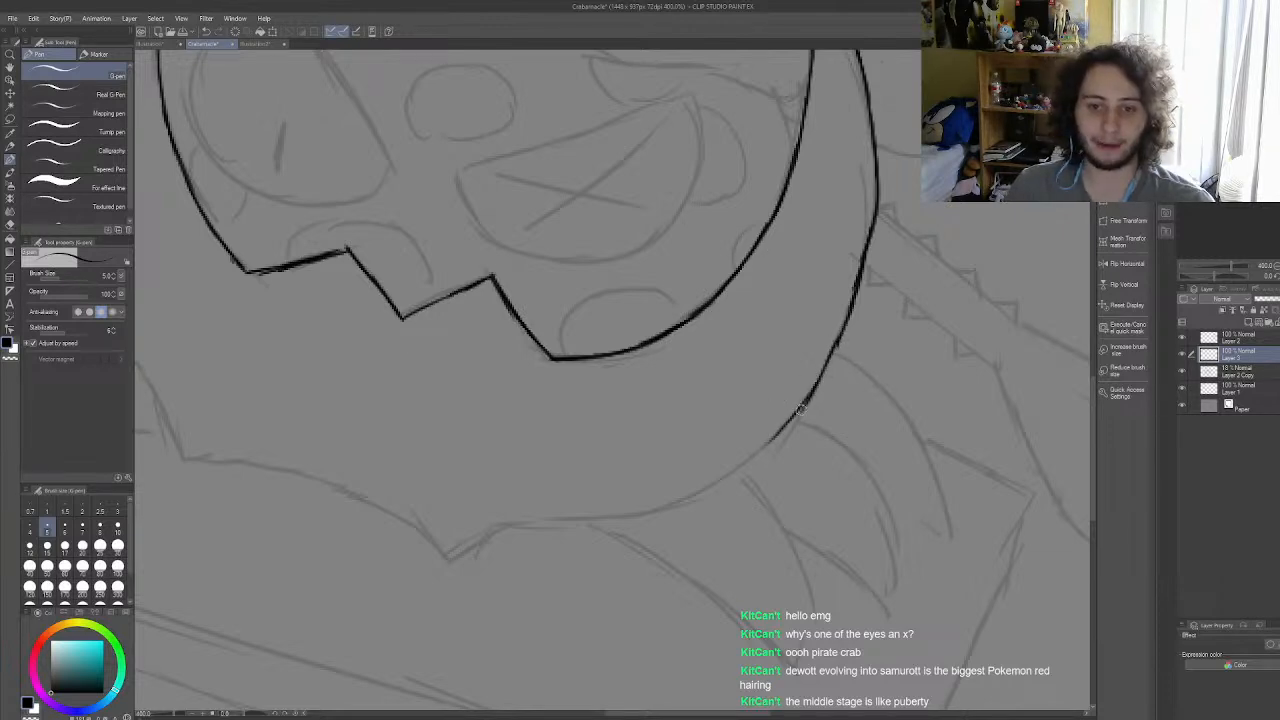
{"action": "key", "text": "ctrl+z"}
{"action": "key", "text": "ctrl+z"}
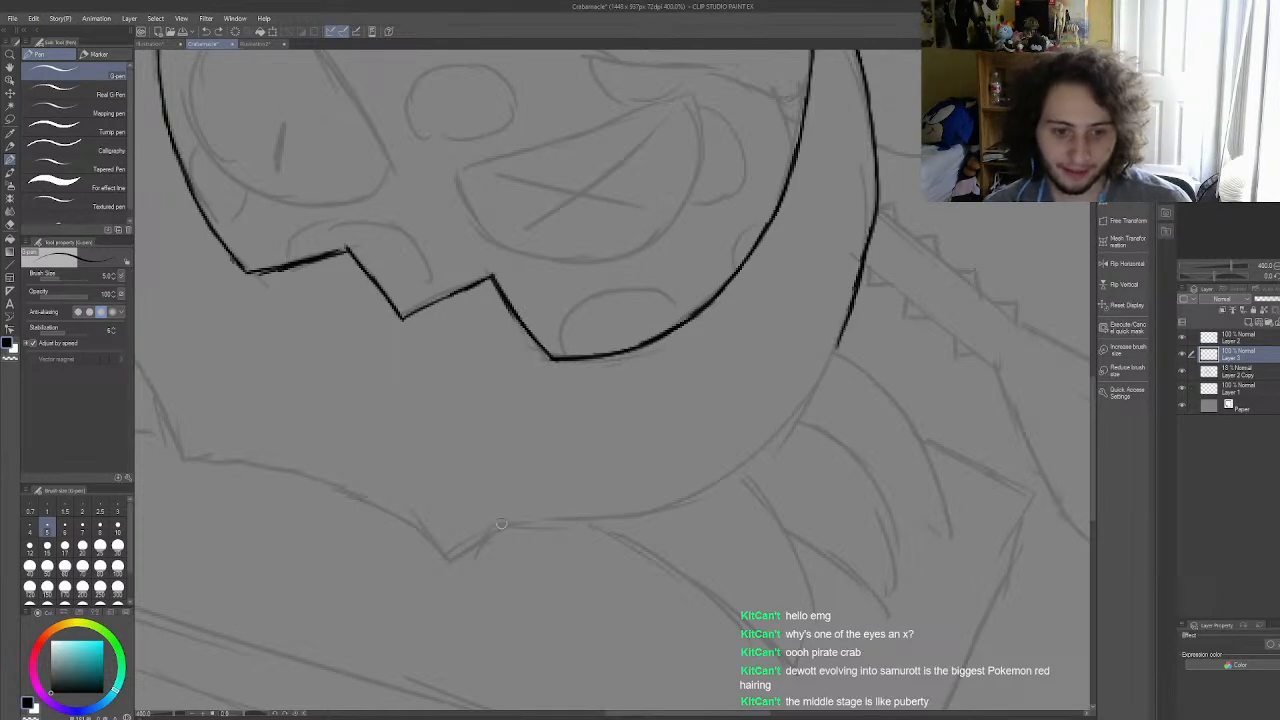
Step: Ink the shell's lower right curve and join it to the right horn's outer edge
{"action": "mouse_move", "coordinate": [521, 523]}
{"action": "left_mouse_down"}
{"action": "mouse_move", "coordinate": [646, 514]}
{"action": "mouse_move", "coordinate": [571, 523]}
{"action": "mouse_move", "coordinate": [672, 506]}
{"action": "mouse_move", "coordinate": [758, 454]}
{"action": "left_mouse_up"}
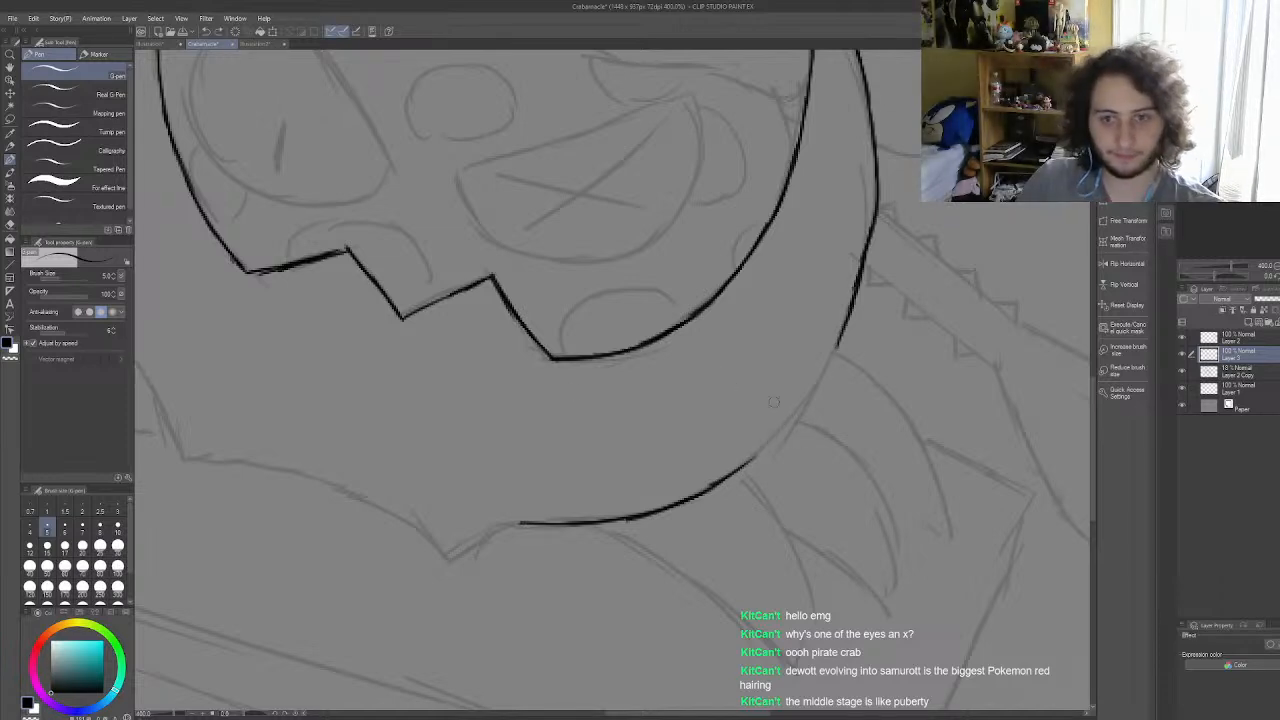
{"action": "left_click_drag", "start_coordinate": [843, 333], "coordinate": [775, 430]}
{"action": "key", "text": "ctrl+z"}
{"action": "left_click_drag", "start_coordinate": [745, 462], "coordinate": [800, 410]}
{"action": "key", "text": "ctrl+z"}
{"action": "key", "text": "ctrl+z"}
{"action": "left_click_drag", "start_coordinate": [752, 458], "coordinate": [820, 376]}
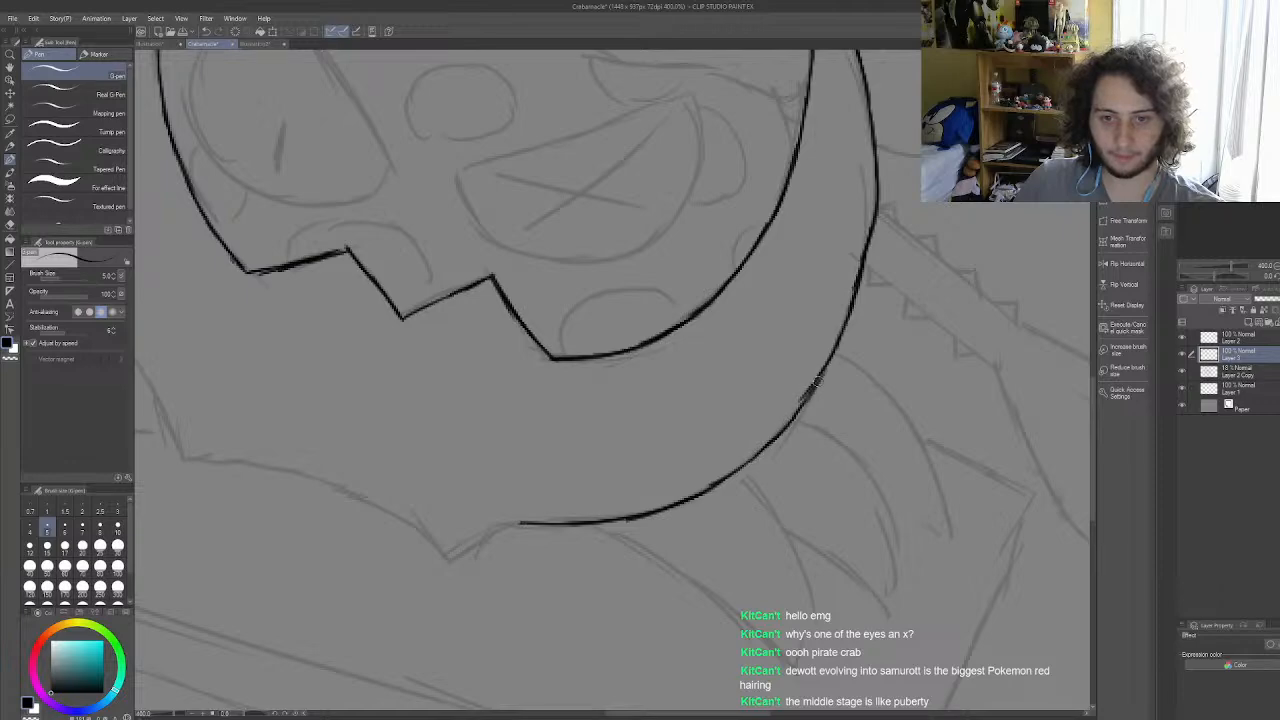
Step: Ink the pointed notch at the shell's bottom and the wavy lower edge to its lower left corner
{"action": "scroll", "coordinate": [722, 481], "scroll_direction": "down", "scroll_amount": 5}
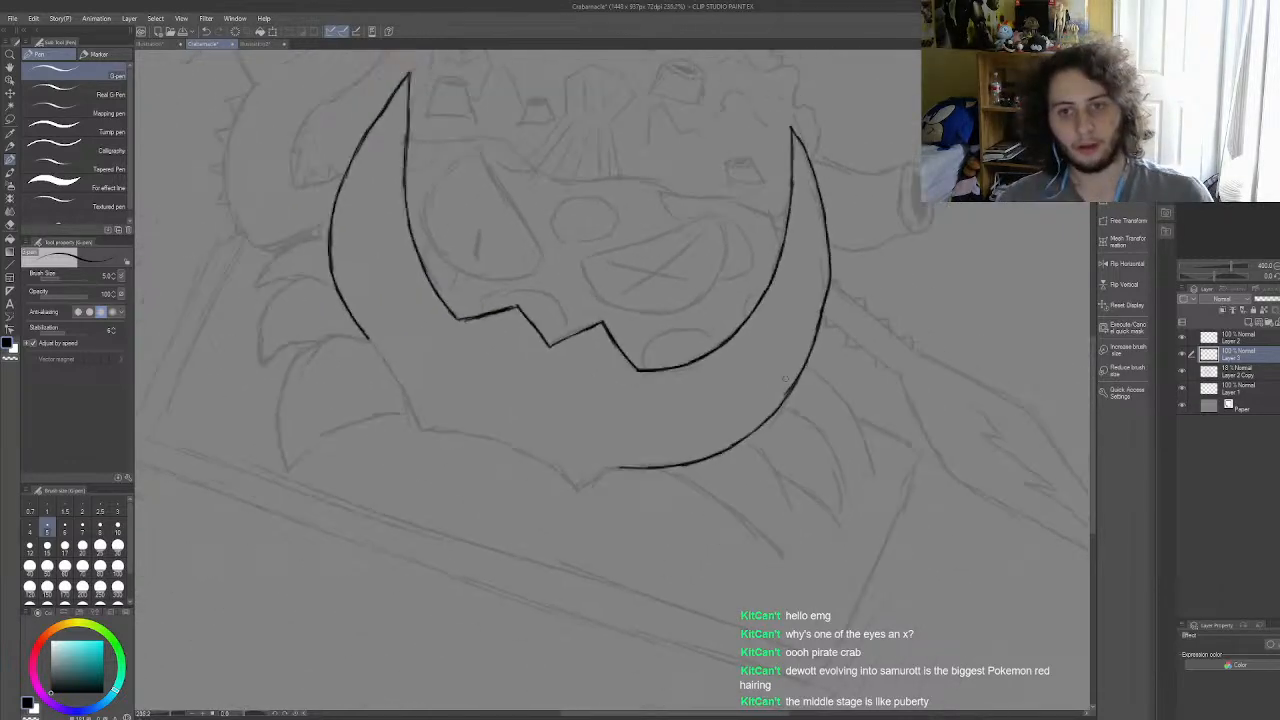
{"action": "scroll", "coordinate": [690, 425], "scroll_direction": "up", "scroll_amount": 7}
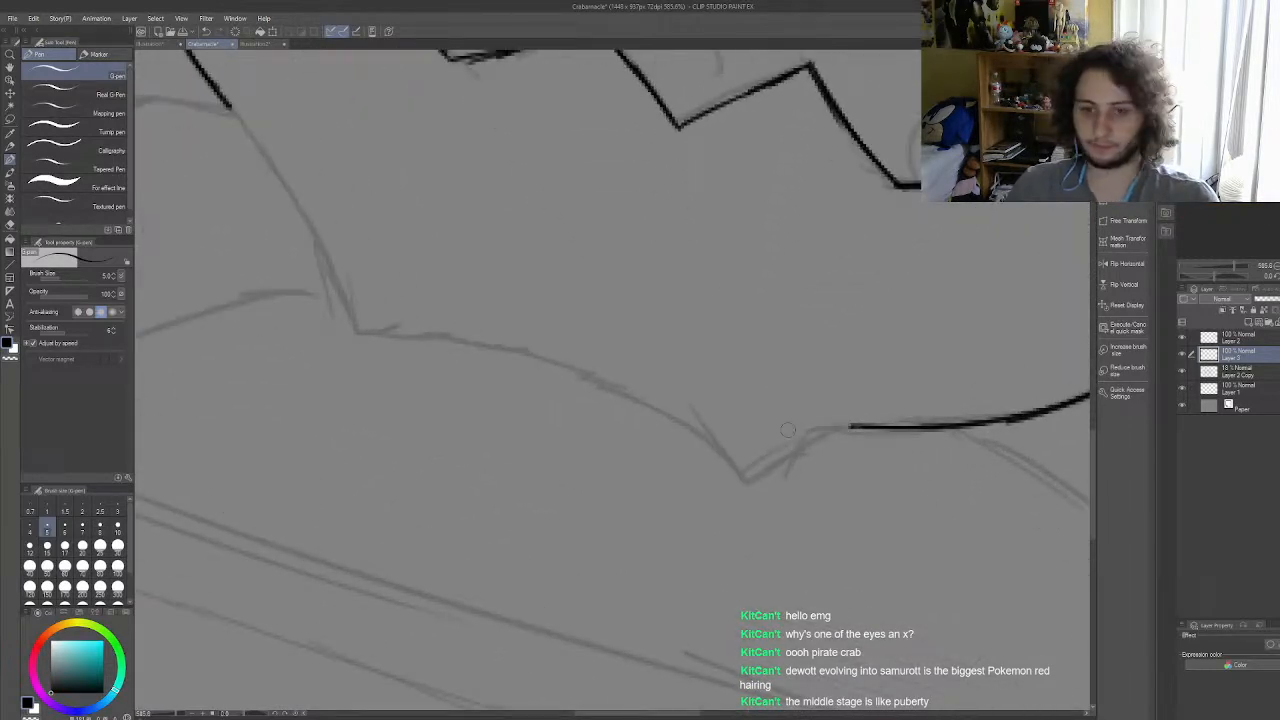
{"action": "mouse_move", "coordinate": [850, 425]}
{"action": "left_mouse_down"}
{"action": "mouse_move", "coordinate": [760, 479]}
{"action": "mouse_move", "coordinate": [792, 455]}
{"action": "mouse_move", "coordinate": [747, 478]}
{"action": "mouse_move", "coordinate": [681, 431]}
{"action": "left_mouse_up"}
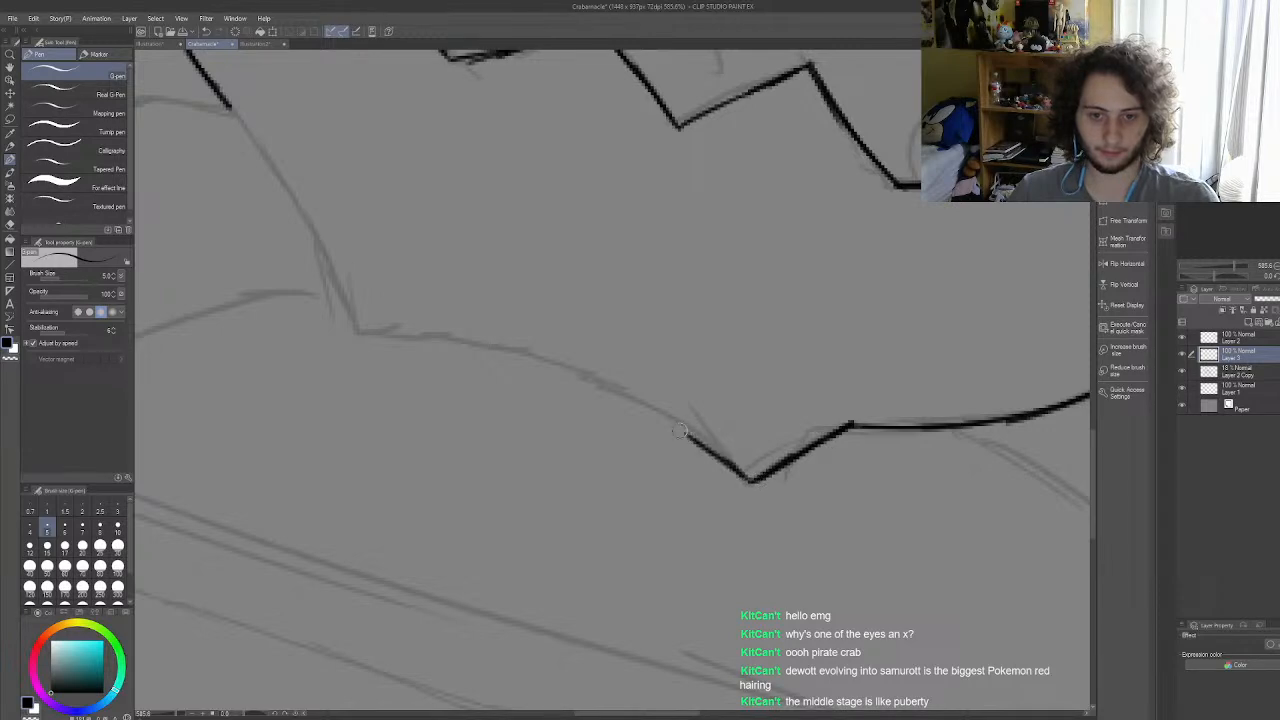
{"action": "key", "text": "ctrl+z"}
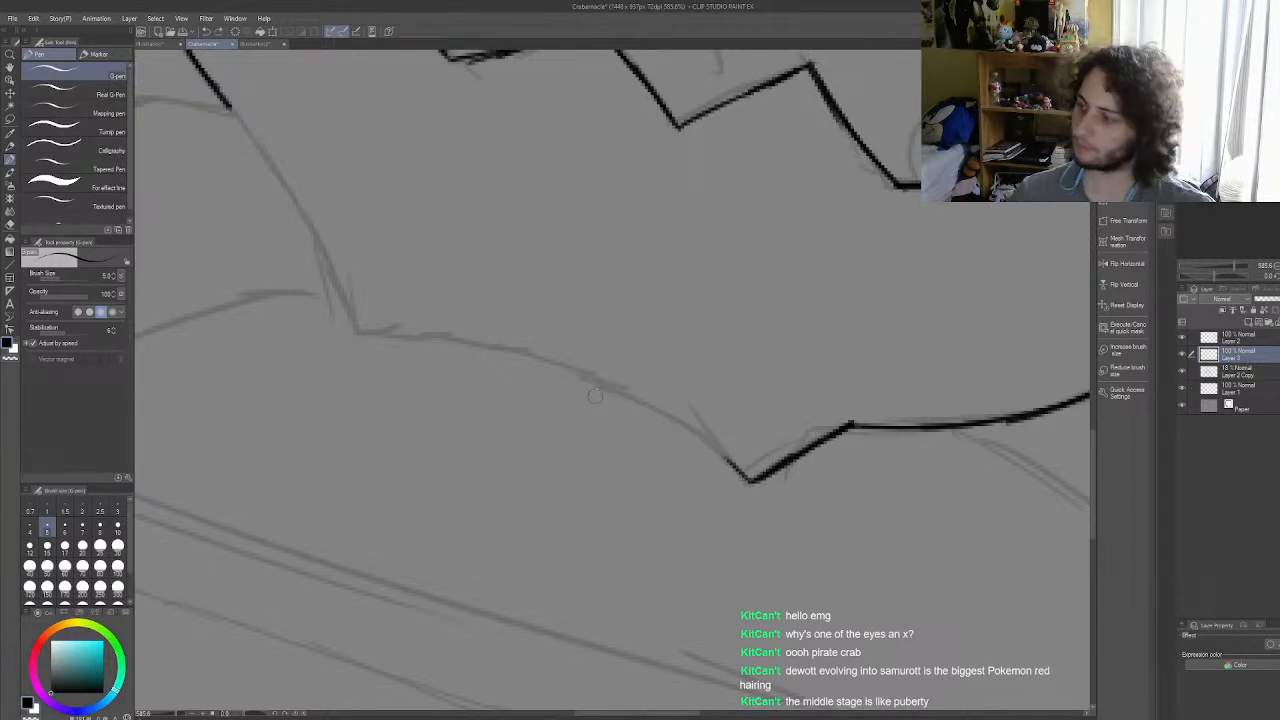
{"action": "left_click_drag", "start_coordinate": [419, 334], "coordinate": [554, 373]}
{"action": "mouse_move", "coordinate": [490, 346]}
{"action": "left_mouse_down"}
{"action": "mouse_move", "coordinate": [660, 404]}
{"action": "mouse_move", "coordinate": [642, 402]}
{"action": "mouse_move", "coordinate": [748, 478]}
{"action": "left_mouse_up"}
{"action": "left_click_drag", "start_coordinate": [352, 333], "coordinate": [445, 341]}
Step: Close the shell outline by inking the edge between its lower left corner and the left horn's outer edge
{"action": "scroll", "coordinate": [488, 302], "scroll_direction": "down", "scroll_amount": 10}
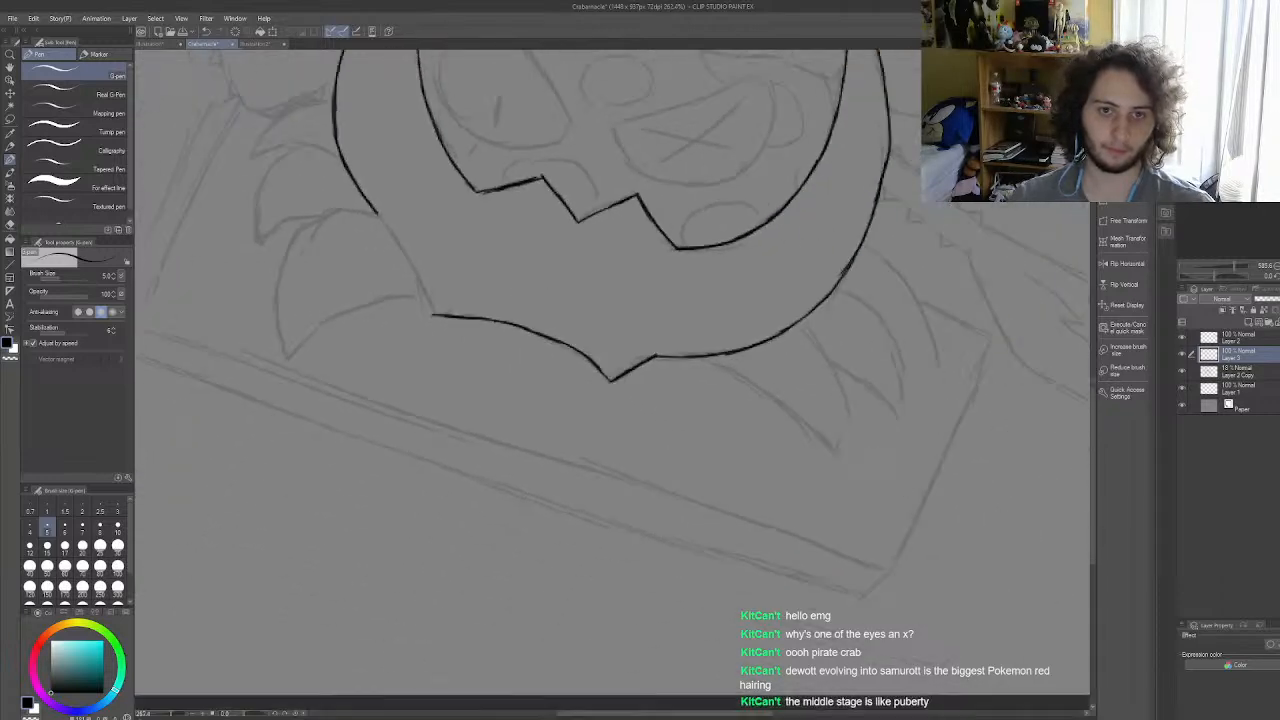
{"action": "scroll", "coordinate": [494, 249], "scroll_direction": "up", "scroll_amount": 8}
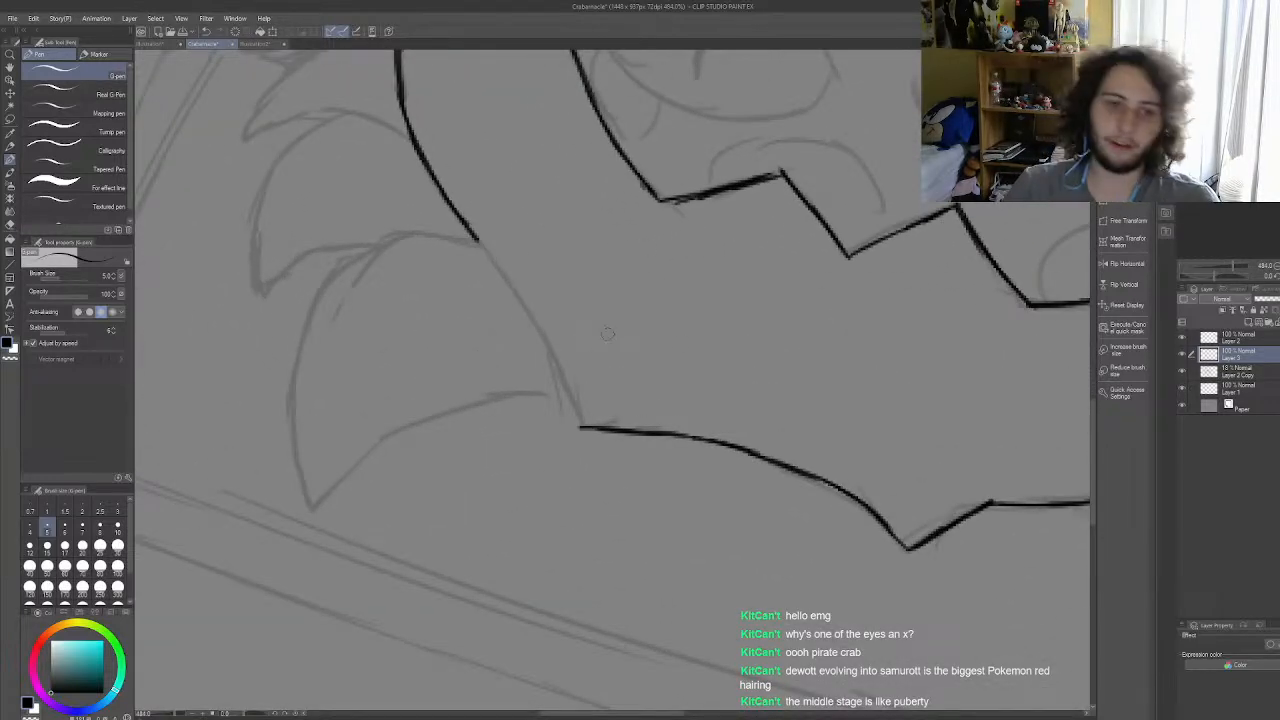
{"action": "mouse_move", "coordinate": [475, 238]}
{"action": "left_mouse_down"}
{"action": "mouse_move", "coordinate": [554, 366]}
{"action": "mouse_move", "coordinate": [542, 334]}
{"action": "mouse_move", "coordinate": [582, 431]}
{"action": "left_mouse_up"}
{"action": "scroll", "coordinate": [658, 404], "scroll_direction": "down", "scroll_amount": 14}
{"action": "scroll", "coordinate": [593, 293], "scroll_direction": "up", "scroll_amount": 5}
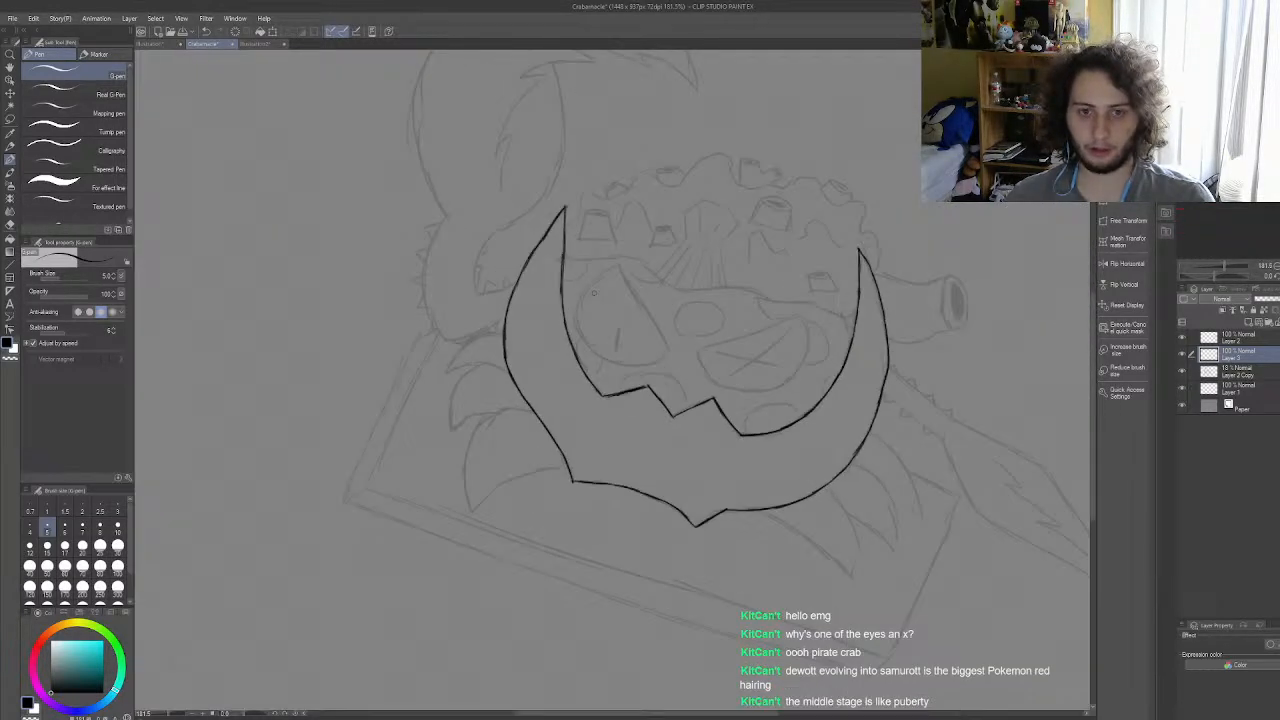
Step: Ink the start of the wavy line above the eyes, from the left horn's inner edge over the open eye
{"action": "scroll", "coordinate": [593, 293], "scroll_direction": "up", "scroll_amount": 1}
{"action": "scroll", "coordinate": [594, 293], "scroll_direction": "down", "scroll_amount": 5}
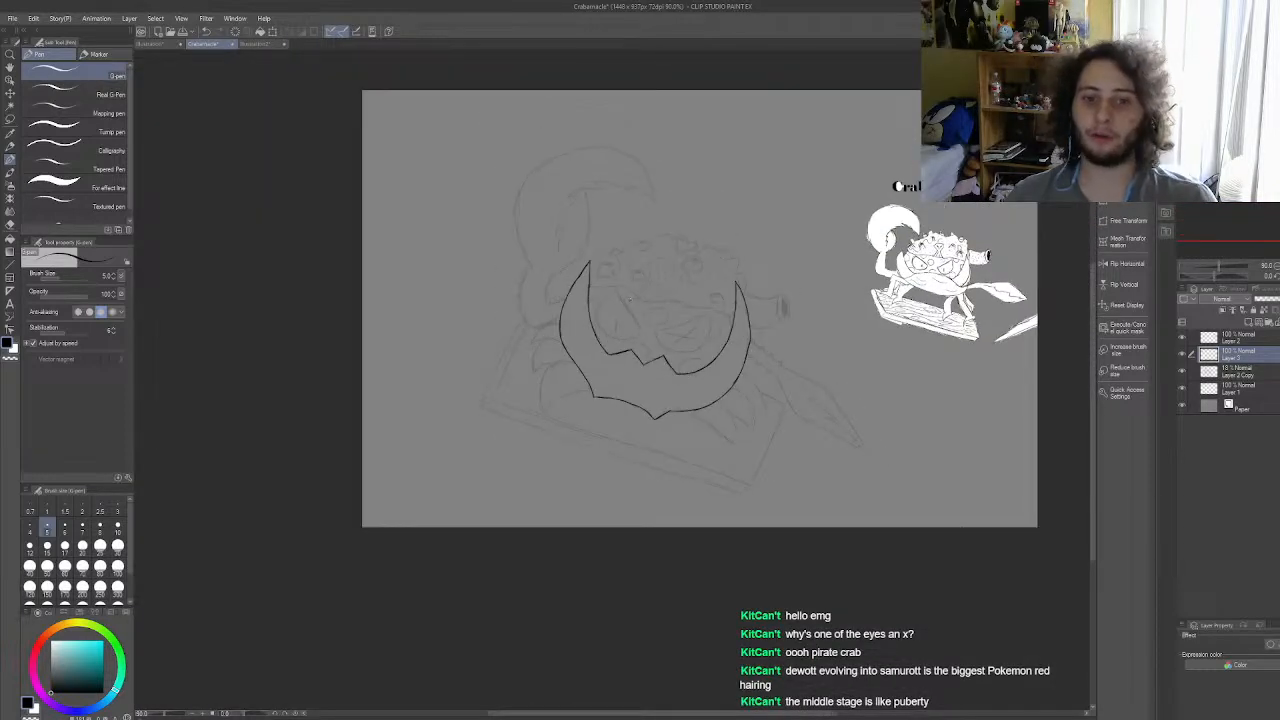
{"action": "scroll", "coordinate": [621, 297], "scroll_direction": "up", "scroll_amount": 2}
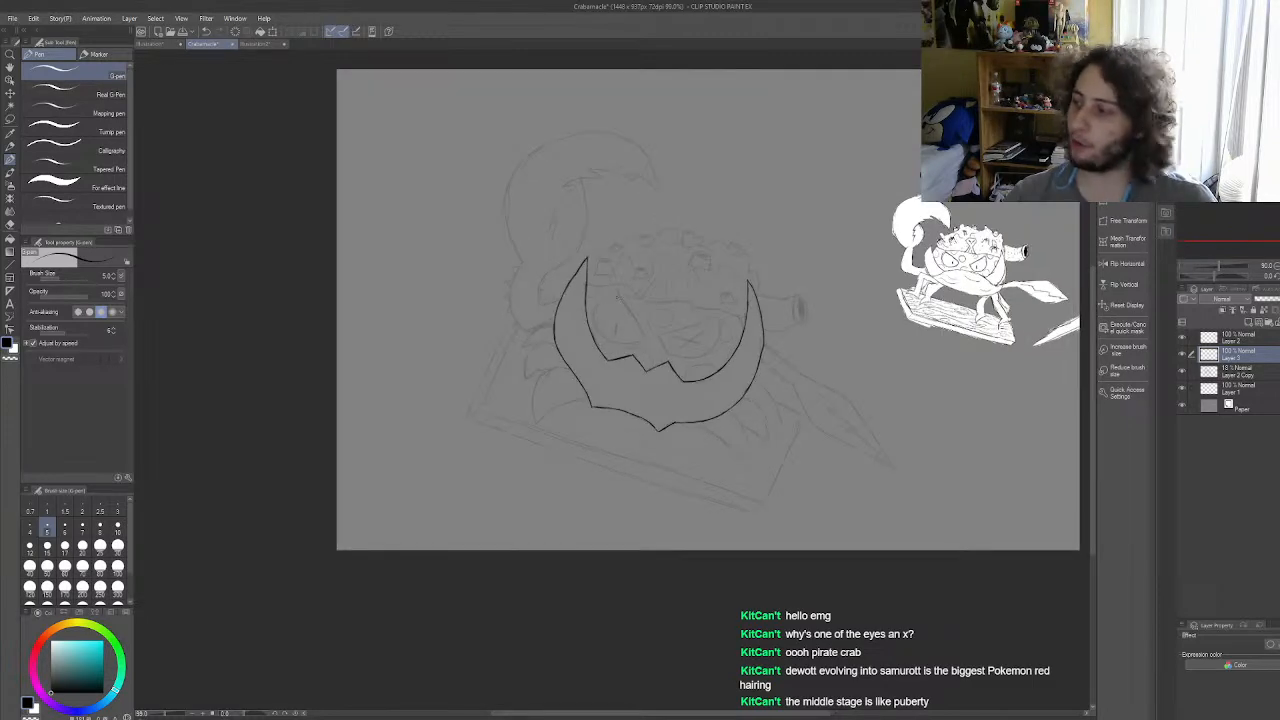
{"action": "scroll", "coordinate": [605, 299], "scroll_direction": "up", "scroll_amount": 3}
{"action": "scroll", "coordinate": [602, 300], "scroll_direction": "up", "scroll_amount": 4}
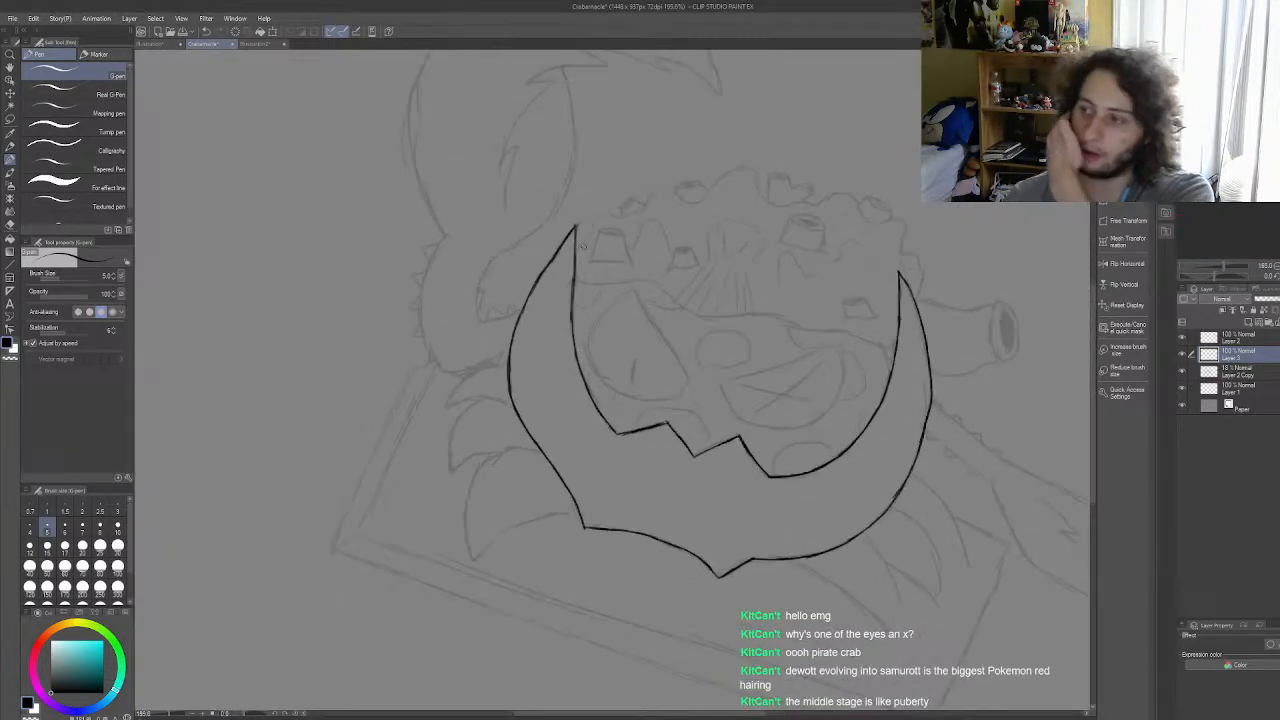
{"action": "scroll", "coordinate": [697, 304], "scroll_direction": "down", "scroll_amount": 8}
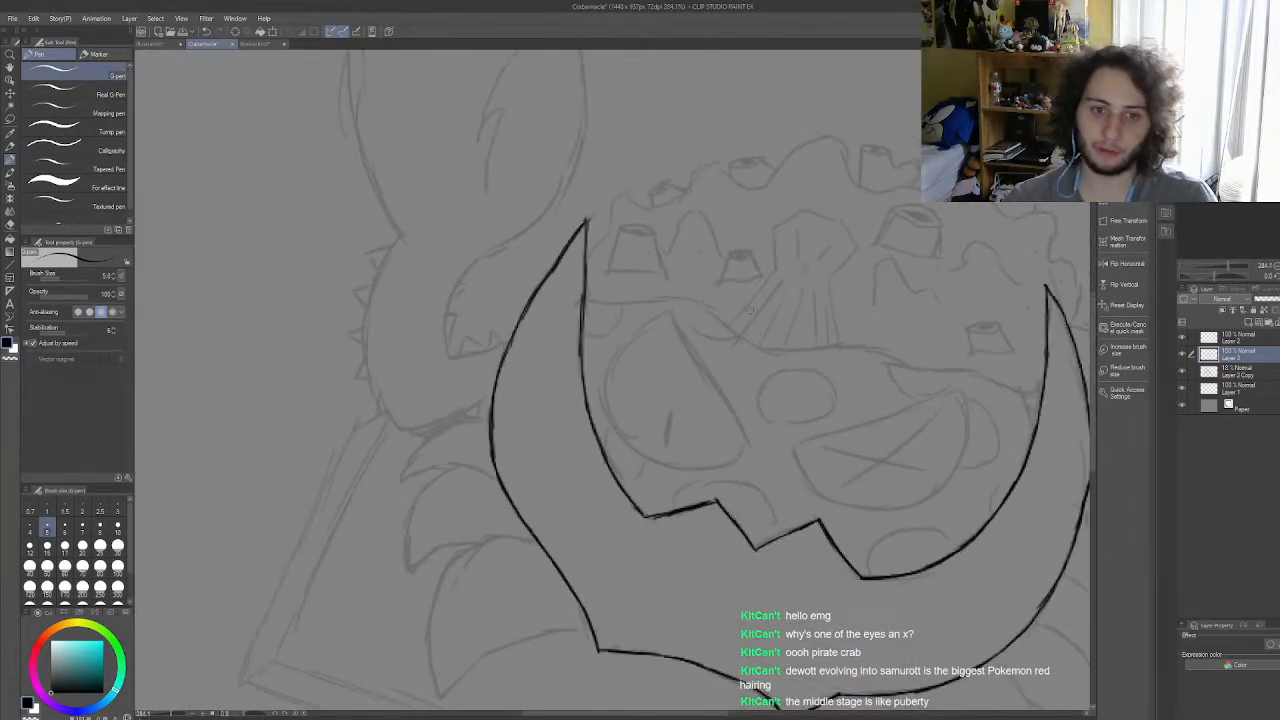
{"action": "scroll", "coordinate": [853, 381], "scroll_direction": "up", "scroll_amount": 8}
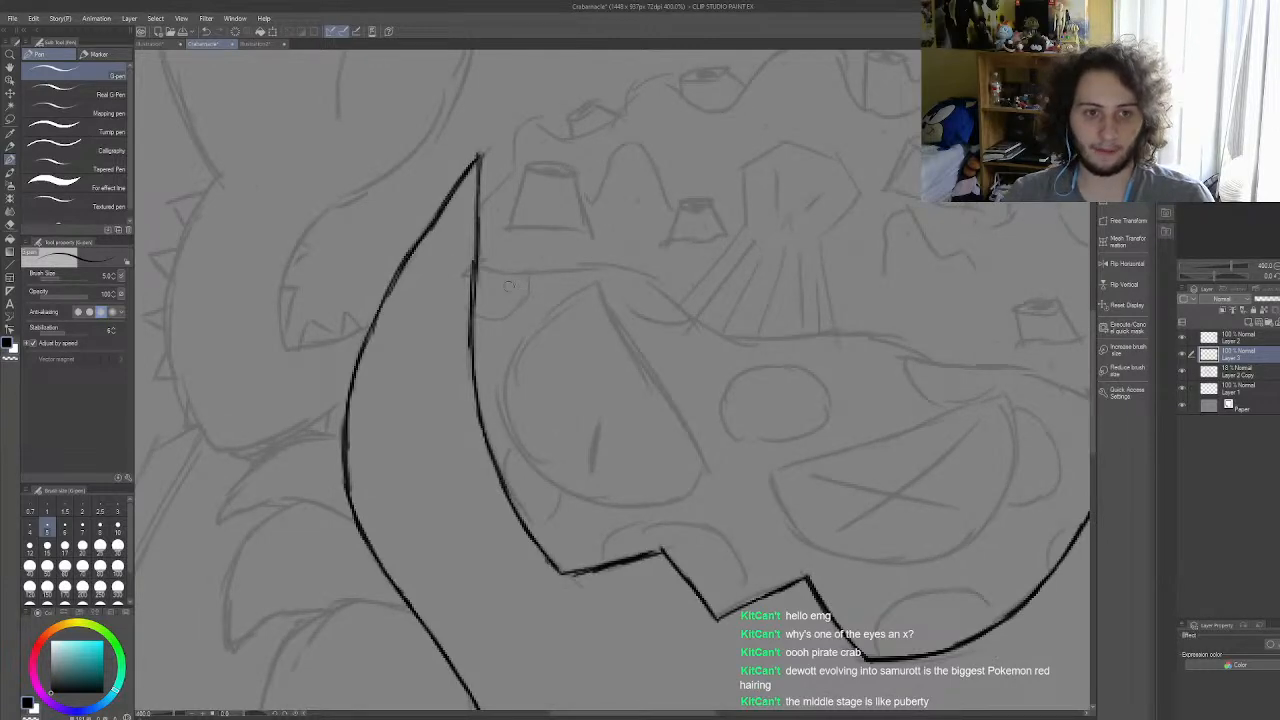
{"action": "left_click_drag", "start_coordinate": [478, 268], "coordinate": [628, 268]}
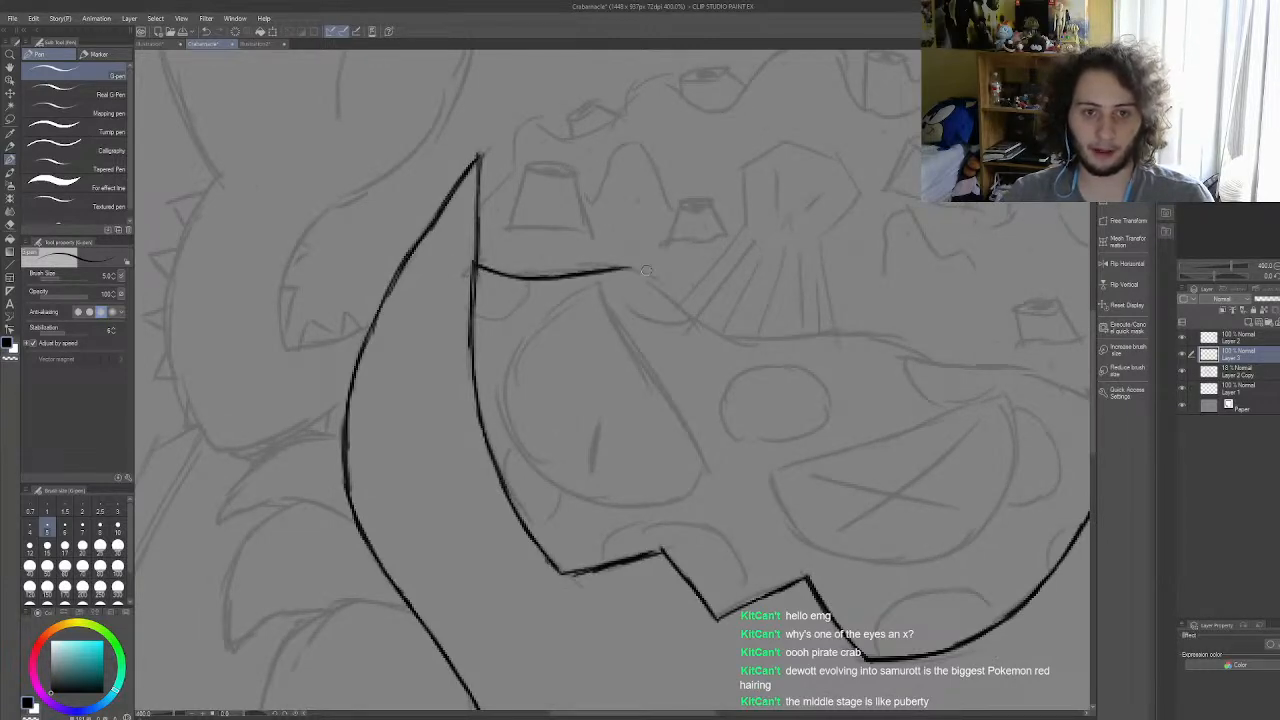
{"action": "key", "text": "ctrl+z"}
{"action": "mouse_move", "coordinate": [478, 268]}
{"action": "left_mouse_down"}
{"action": "mouse_move", "coordinate": [660, 274]}
{"action": "mouse_move", "coordinate": [644, 276]}
{"action": "mouse_move", "coordinate": [779, 346]}
{"action": "left_mouse_up"}
{"action": "key", "text": "ctrl+z"}
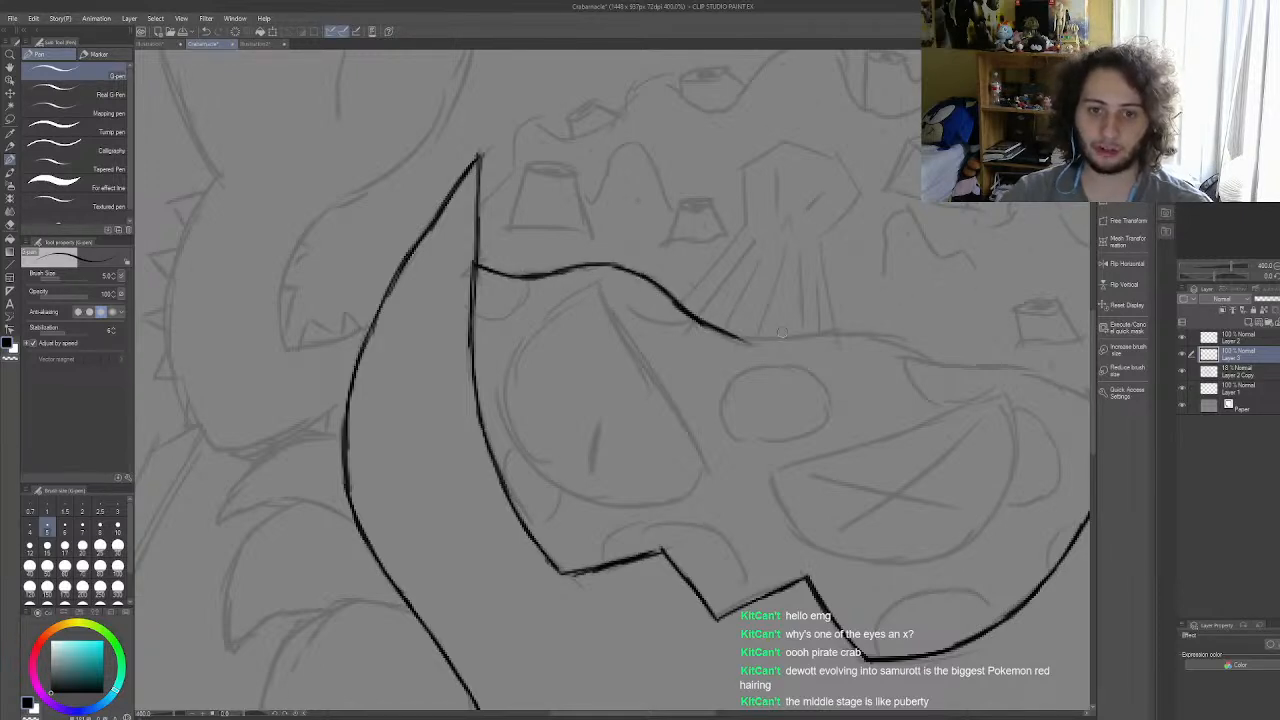
Step: Extend the wavy line across the face and above the X-marked eye towards the right horn
{"action": "mouse_move", "coordinate": [700, 322]}
{"action": "left_mouse_down"}
{"action": "mouse_move", "coordinate": [877, 342]}
{"action": "mouse_move", "coordinate": [979, 378]}
{"action": "mouse_move", "coordinate": [1015, 372]}
{"action": "left_mouse_up"}
{"action": "key", "text": "ctrl+z"}
{"action": "key", "text": "ctrl+z"}
{"action": "key", "text": "ctrl+z"}
{"action": "scroll", "coordinate": [820, 351], "scroll_direction": "down", "scroll_amount": 5}
{"action": "scroll", "coordinate": [1004, 399], "scroll_direction": "up", "scroll_amount": 5}
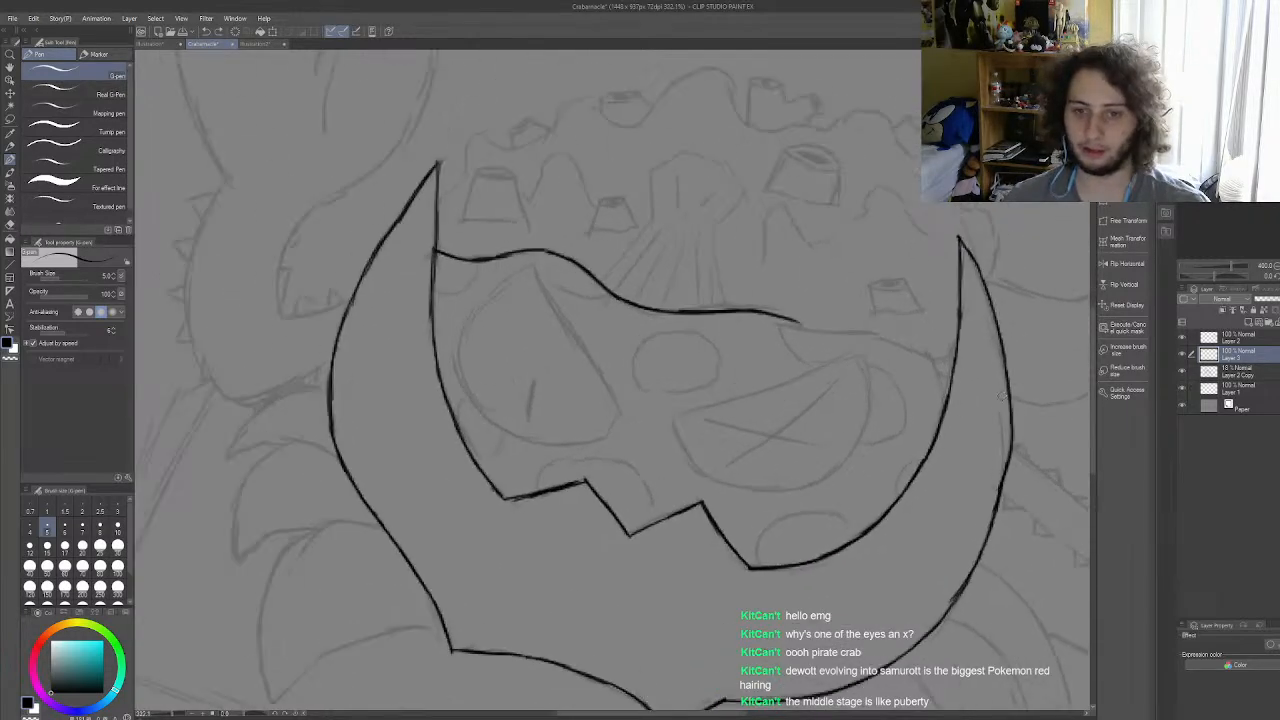
{"action": "mouse_move", "coordinate": [741, 300]}
{"action": "left_mouse_down"}
{"action": "mouse_move", "coordinate": [855, 321]}
{"action": "mouse_move", "coordinate": [832, 318]}
{"action": "mouse_move", "coordinate": [909, 349]}
{"action": "left_mouse_up"}
{"action": "scroll", "coordinate": [886, 313], "scroll_direction": "down", "scroll_amount": 6}
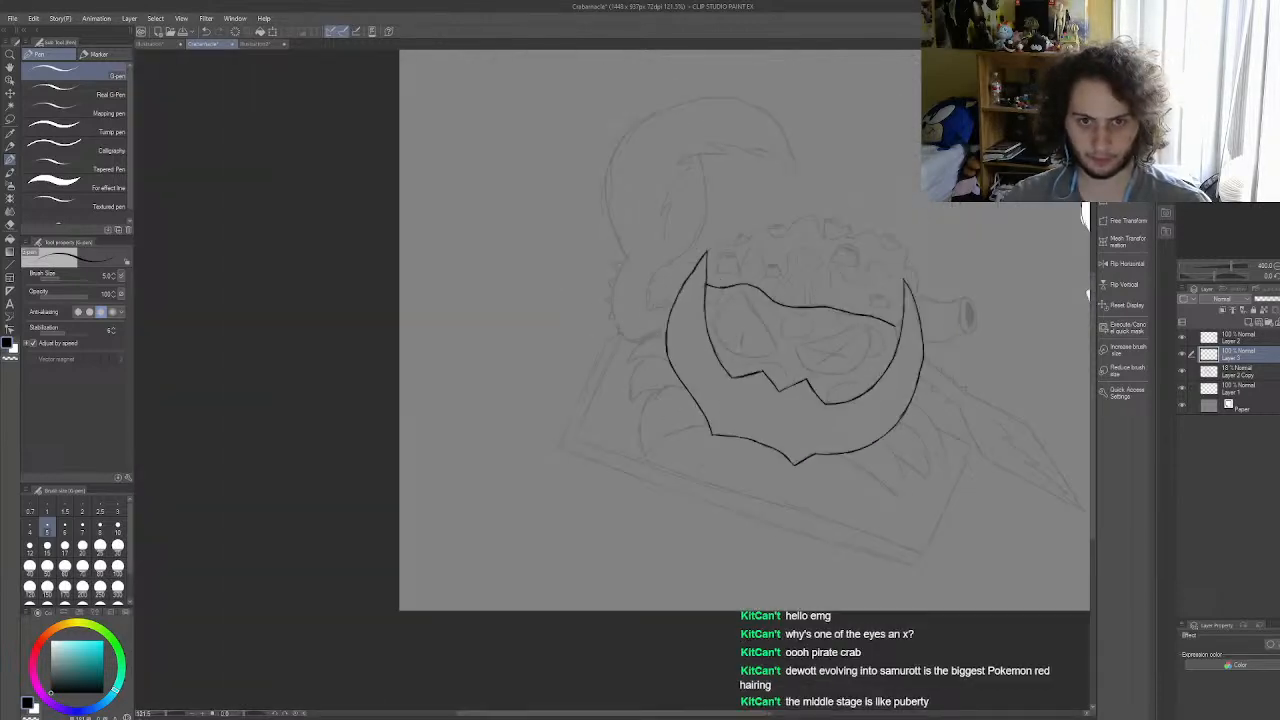
Step: Curve the right end of the wavy line down to meet the right horn's inner edge
{"action": "scroll", "coordinate": [713, 245], "scroll_direction": "up", "scroll_amount": 3}
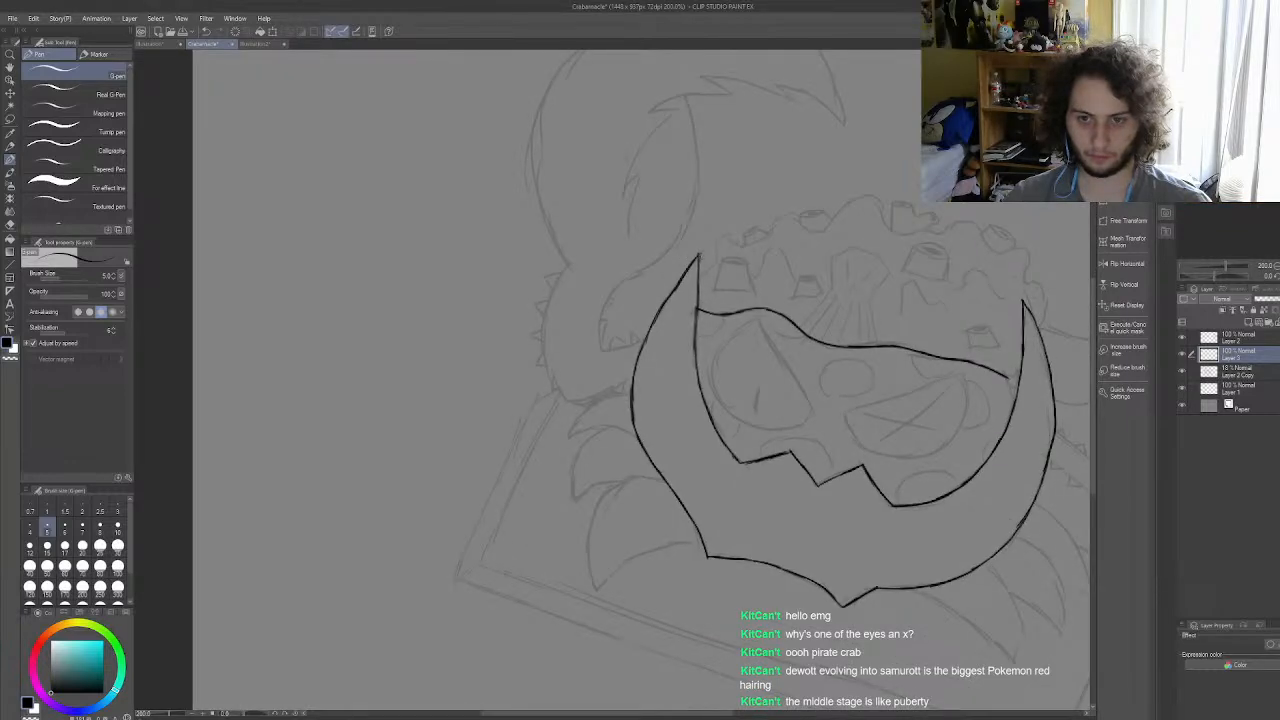
{"action": "scroll", "coordinate": [1033, 428], "scroll_direction": "up", "scroll_amount": 4}
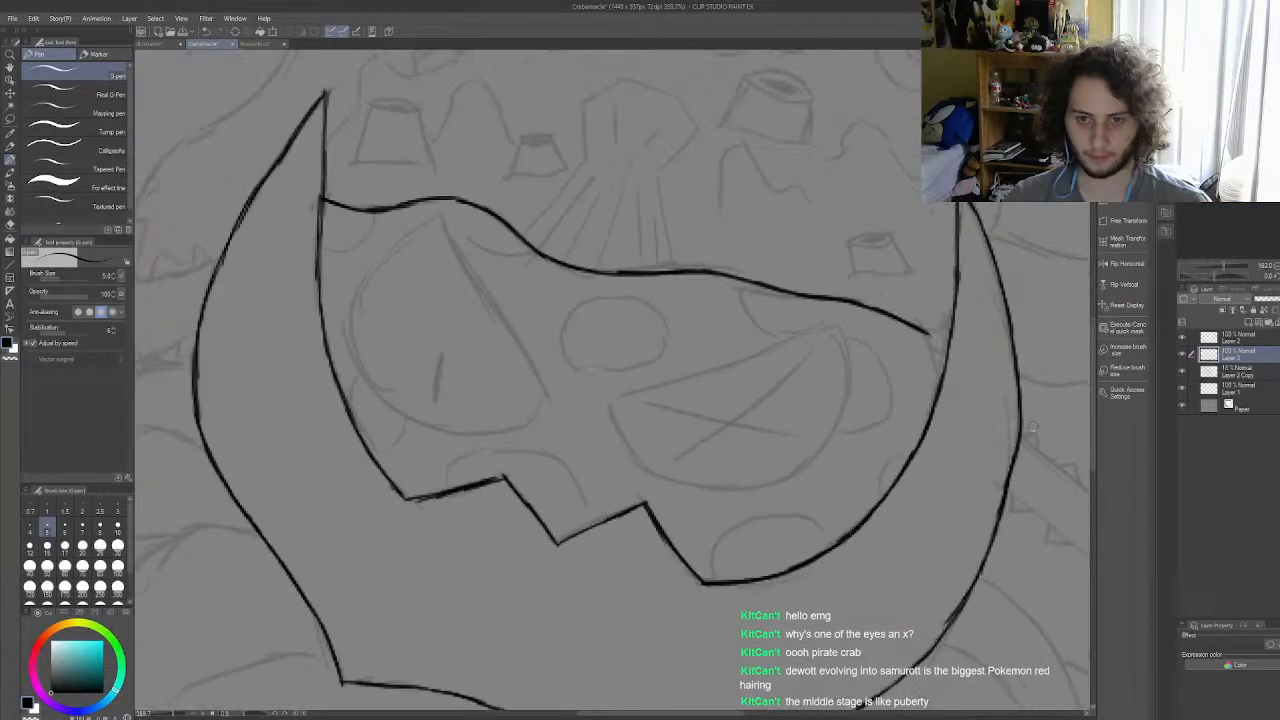
{"action": "left_click_drag", "start_coordinate": [899, 311], "coordinate": [916, 386]}
{"action": "scroll", "coordinate": [893, 305], "scroll_direction": "down", "scroll_amount": 5}
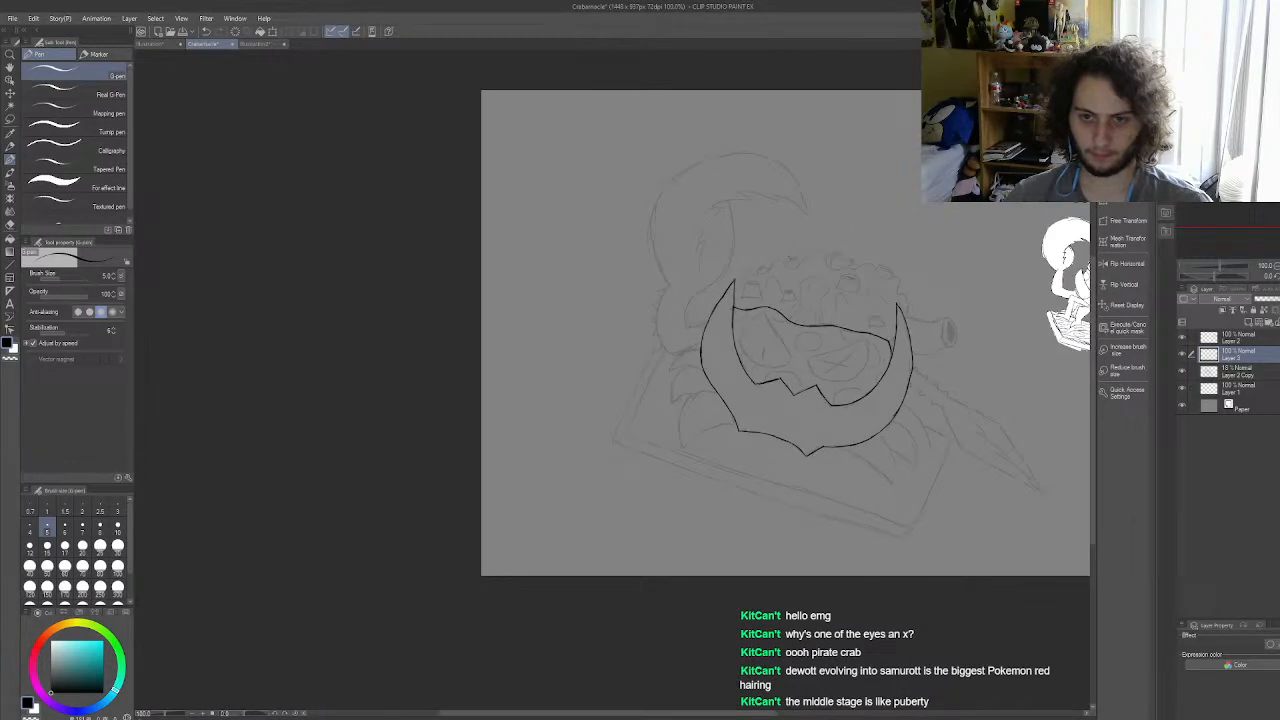
{"action": "scroll", "coordinate": [807, 262], "scroll_direction": "up", "scroll_amount": 3}
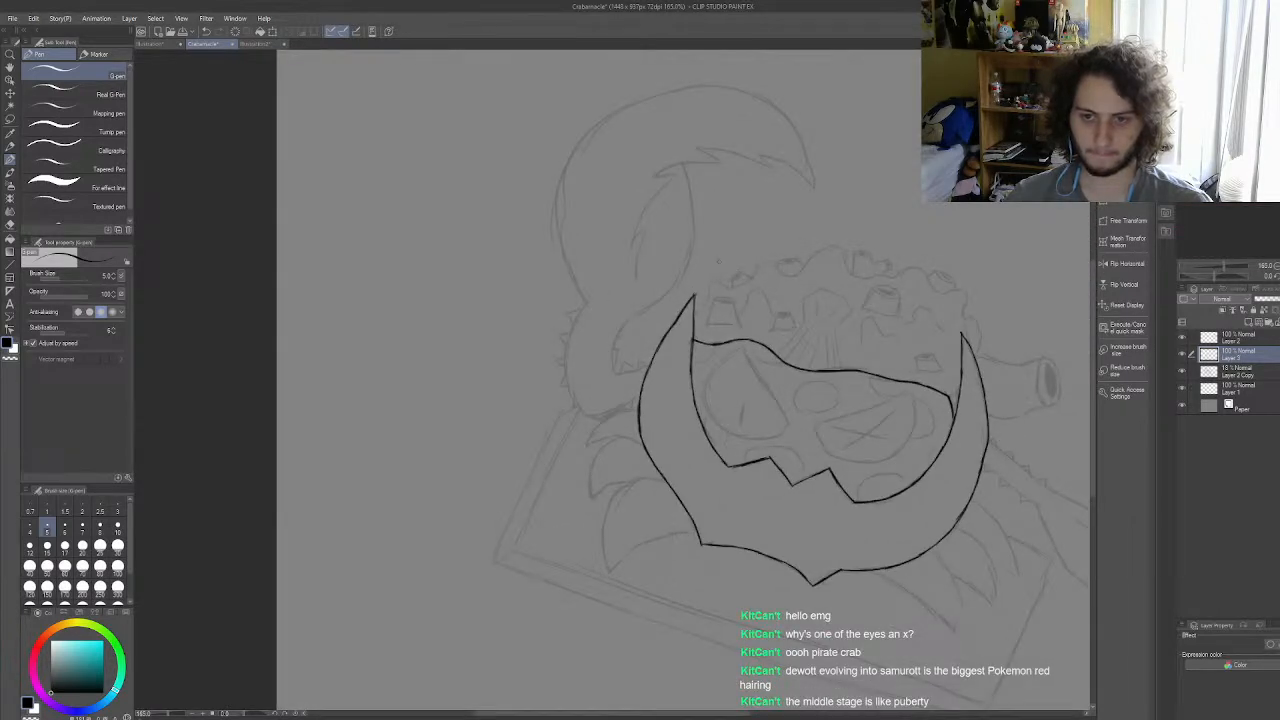
{"action": "scroll", "coordinate": [722, 310], "scroll_direction": "up", "scroll_amount": 5}
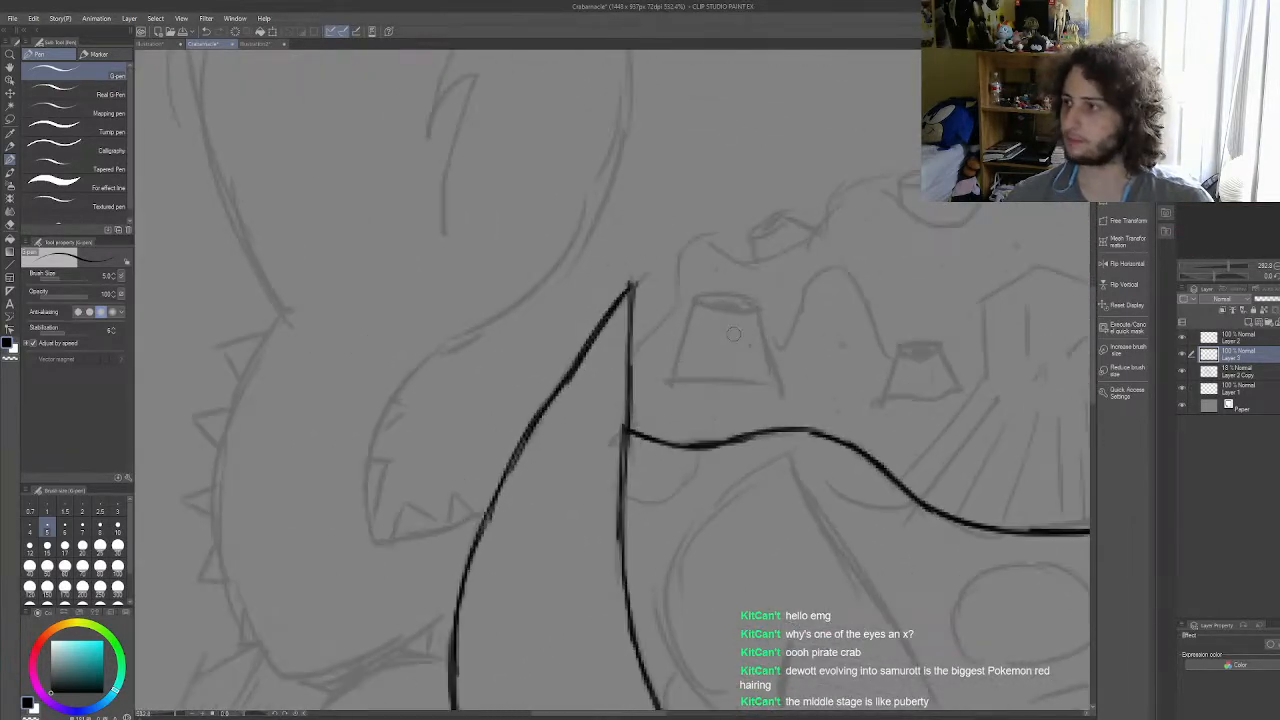
Step: Ink the bumpy top outline from the left horn's inner edge over the first two bumps
{"action": "mouse_move", "coordinate": [631, 358]}
{"action": "left_mouse_down"}
{"action": "mouse_move", "coordinate": [679, 298]}
{"action": "mouse_move", "coordinate": [667, 316]}
{"action": "mouse_move", "coordinate": [688, 249]}
{"action": "mouse_move", "coordinate": [679, 268]}
{"action": "mouse_move", "coordinate": [697, 255]}
{"action": "mouse_move", "coordinate": [794, 255]}
{"action": "mouse_move", "coordinate": [773, 258]}
{"action": "mouse_move", "coordinate": [853, 188]}
{"action": "mouse_move", "coordinate": [910, 205]}
{"action": "left_mouse_up"}
{"action": "scroll", "coordinate": [695, 260], "scroll_direction": "down", "scroll_amount": 5}
{"action": "scroll", "coordinate": [869, 257], "scroll_direction": "up", "scroll_amount": 5}
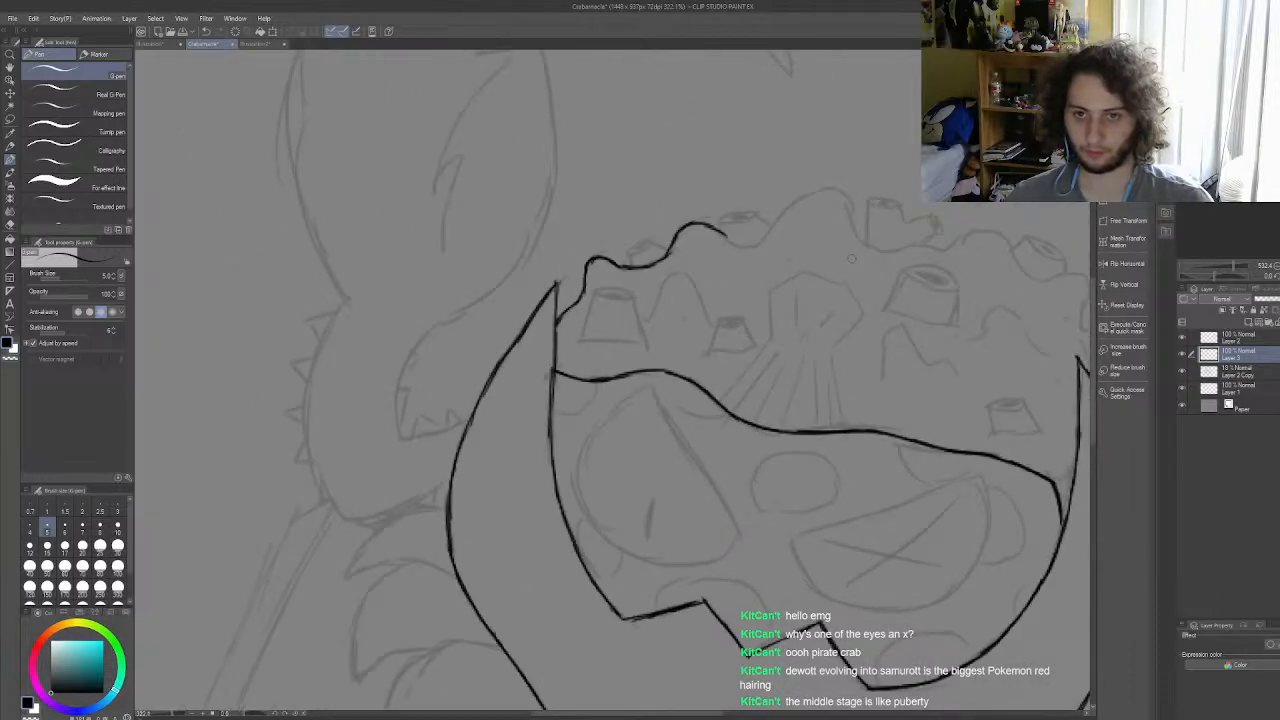
Step: Continue the bumpy top outline over the tallest peak down to the right horn, and ink the short line at that horn's inner edge
{"action": "mouse_move", "coordinate": [622, 210]}
{"action": "left_mouse_down"}
{"action": "mouse_move", "coordinate": [664, 230]}
{"action": "mouse_move", "coordinate": [705, 220]}
{"action": "mouse_move", "coordinate": [670, 232]}
{"action": "mouse_move", "coordinate": [774, 147]}
{"action": "mouse_move", "coordinate": [734, 184]}
{"action": "mouse_move", "coordinate": [821, 162]}
{"action": "mouse_move", "coordinate": [796, 148]}
{"action": "mouse_move", "coordinate": [907, 247]}
{"action": "mouse_move", "coordinate": [1000, 245]}
{"action": "left_mouse_up"}
{"action": "scroll", "coordinate": [700, 240], "scroll_direction": "down", "scroll_amount": 6}
{"action": "scroll", "coordinate": [893, 264], "scroll_direction": "up", "scroll_amount": 5}
{"action": "mouse_move", "coordinate": [670, 217]}
{"action": "left_mouse_down"}
{"action": "mouse_move", "coordinate": [741, 197]}
{"action": "mouse_move", "coordinate": [780, 217]}
{"action": "mouse_move", "coordinate": [751, 204]}
{"action": "mouse_move", "coordinate": [795, 258]}
{"action": "mouse_move", "coordinate": [785, 244]}
{"action": "mouse_move", "coordinate": [873, 266]}
{"action": "mouse_move", "coordinate": [886, 289]}
{"action": "mouse_move", "coordinate": [892, 280]}
{"action": "mouse_move", "coordinate": [882, 333]}
{"action": "mouse_move", "coordinate": [923, 352]}
{"action": "mouse_move", "coordinate": [911, 347]}
{"action": "mouse_move", "coordinate": [930, 388]}
{"action": "mouse_move", "coordinate": [916, 445]}
{"action": "left_mouse_up"}
{"action": "left_click_drag", "start_coordinate": [846, 600], "coordinate": [875, 543]}
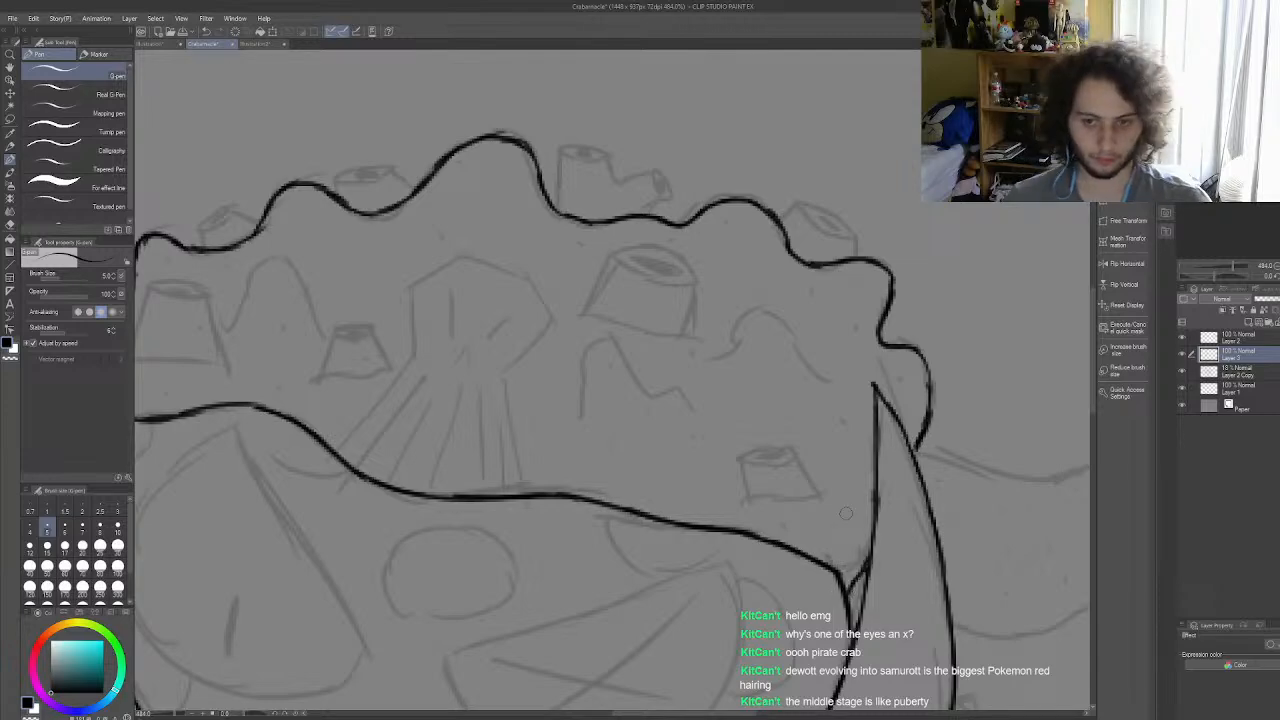
{"action": "scroll", "coordinate": [846, 513], "scroll_direction": "down", "scroll_amount": 3}
{"action": "scroll", "coordinate": [891, 545], "scroll_direction": "up", "scroll_amount": 2}
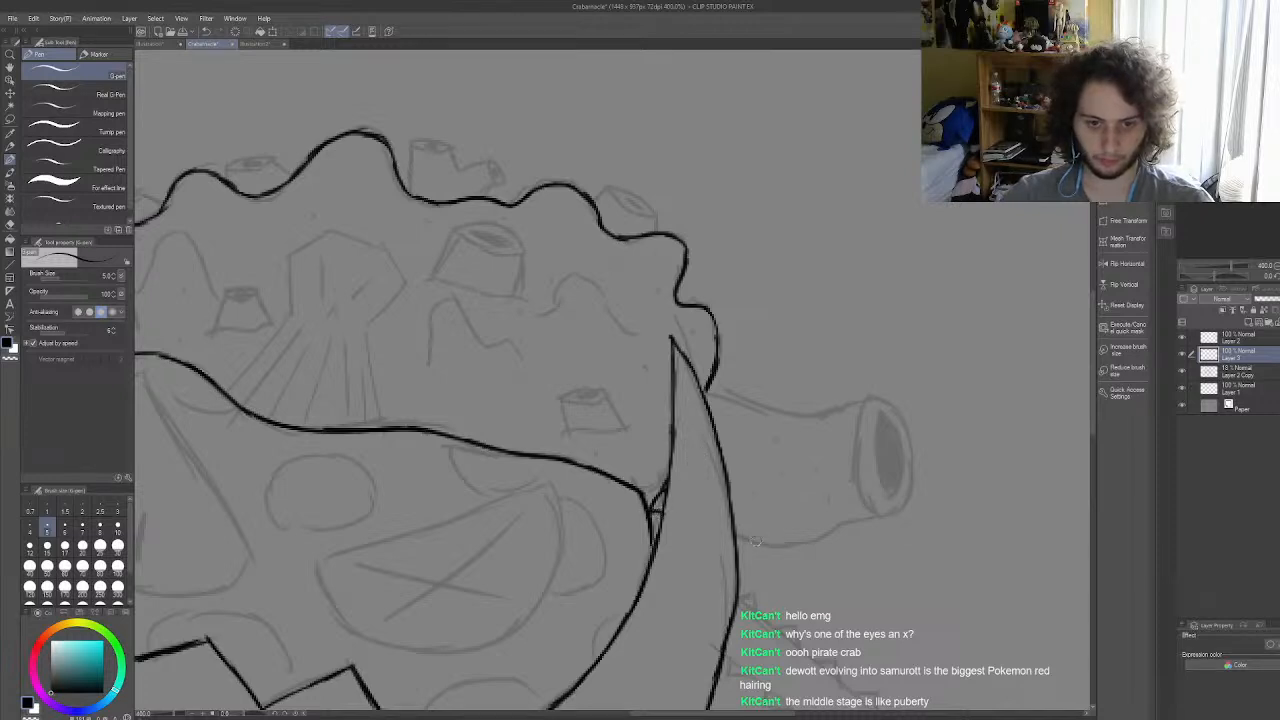
{"action": "mouse_move", "coordinate": [733, 532]}
{"action": "left_mouse_down"}
{"action": "mouse_move", "coordinate": [764, 545]}
{"action": "mouse_move", "coordinate": [884, 516]}
{"action": "left_mouse_up"}
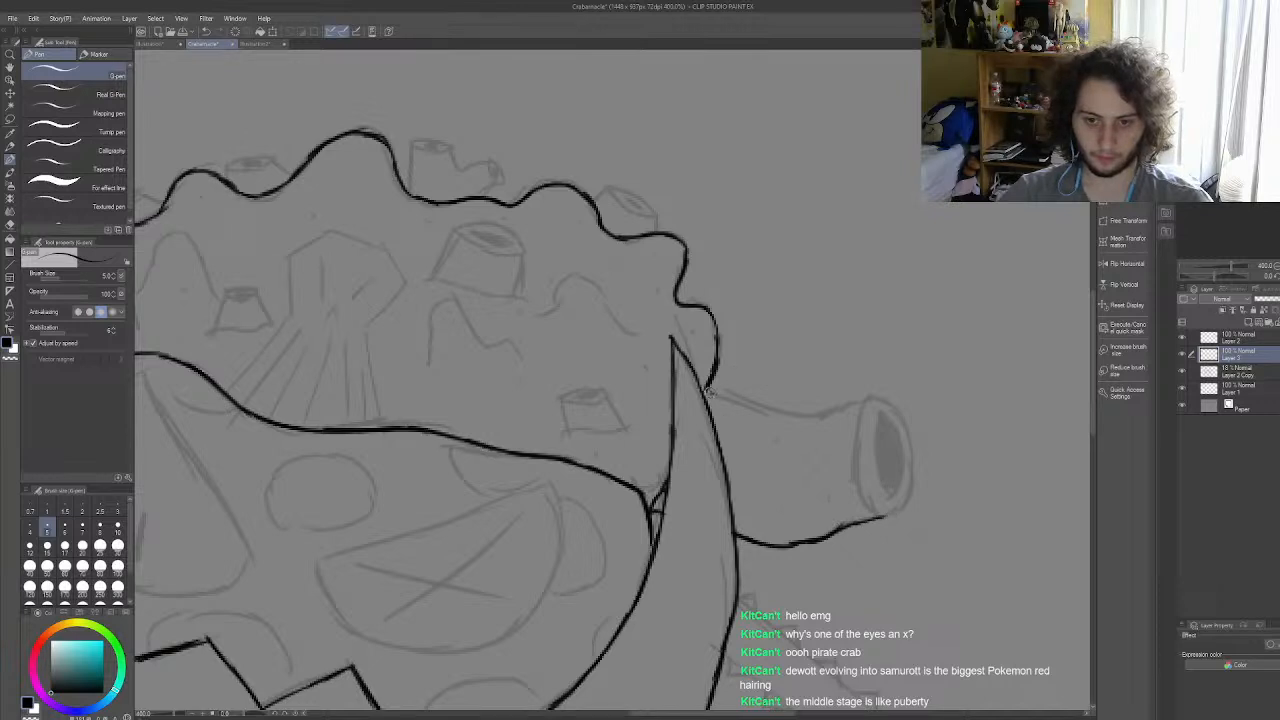
{"action": "key", "text": "ctrl+z"}
{"action": "key", "text": "ctrl+z"}
{"action": "key", "text": "ctrl+z"}
Step: Ink the cannon barrel's lower and upper edges out from the right horn, and outline its oval muzzle rim
{"action": "mouse_move", "coordinate": [757, 540]}
{"action": "left_mouse_down"}
{"action": "mouse_move", "coordinate": [812, 540]}
{"action": "mouse_move", "coordinate": [889, 514]}
{"action": "left_mouse_up"}
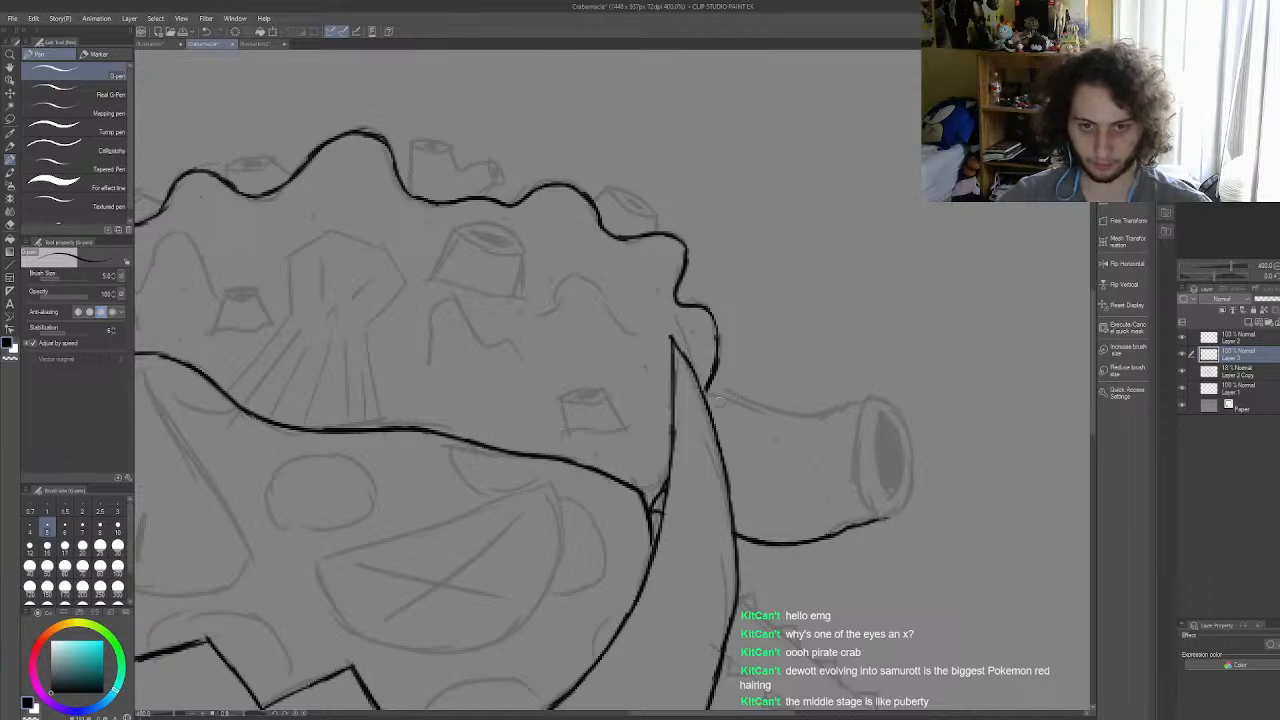
{"action": "mouse_move", "coordinate": [708, 390]}
{"action": "left_mouse_down"}
{"action": "mouse_move", "coordinate": [778, 413]}
{"action": "mouse_move", "coordinate": [852, 407]}
{"action": "left_mouse_up"}
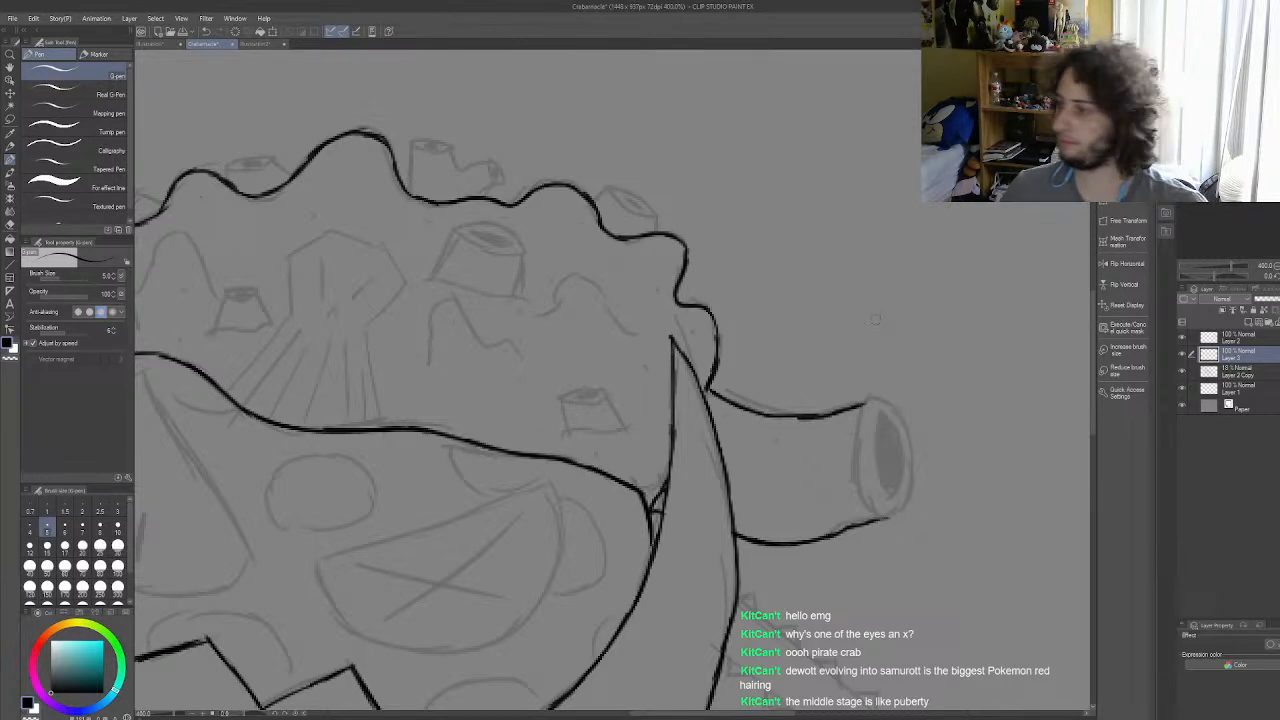
{"action": "mouse_move", "coordinate": [868, 405]}
{"action": "left_mouse_down"}
{"action": "mouse_move", "coordinate": [861, 474]}
{"action": "mouse_move", "coordinate": [882, 516]}
{"action": "left_mouse_up"}
{"action": "mouse_move", "coordinate": [867, 404]}
{"action": "left_mouse_down"}
{"action": "mouse_move", "coordinate": [905, 460]}
{"action": "mouse_move", "coordinate": [887, 512]}
{"action": "mouse_move", "coordinate": [898, 456]}
{"action": "mouse_move", "coordinate": [884, 406]}
{"action": "mouse_move", "coordinate": [866, 412]}
{"action": "mouse_move", "coordinate": [904, 432]}
{"action": "mouse_move", "coordinate": [903, 505]}
{"action": "mouse_move", "coordinate": [883, 518]}
{"action": "left_mouse_up"}
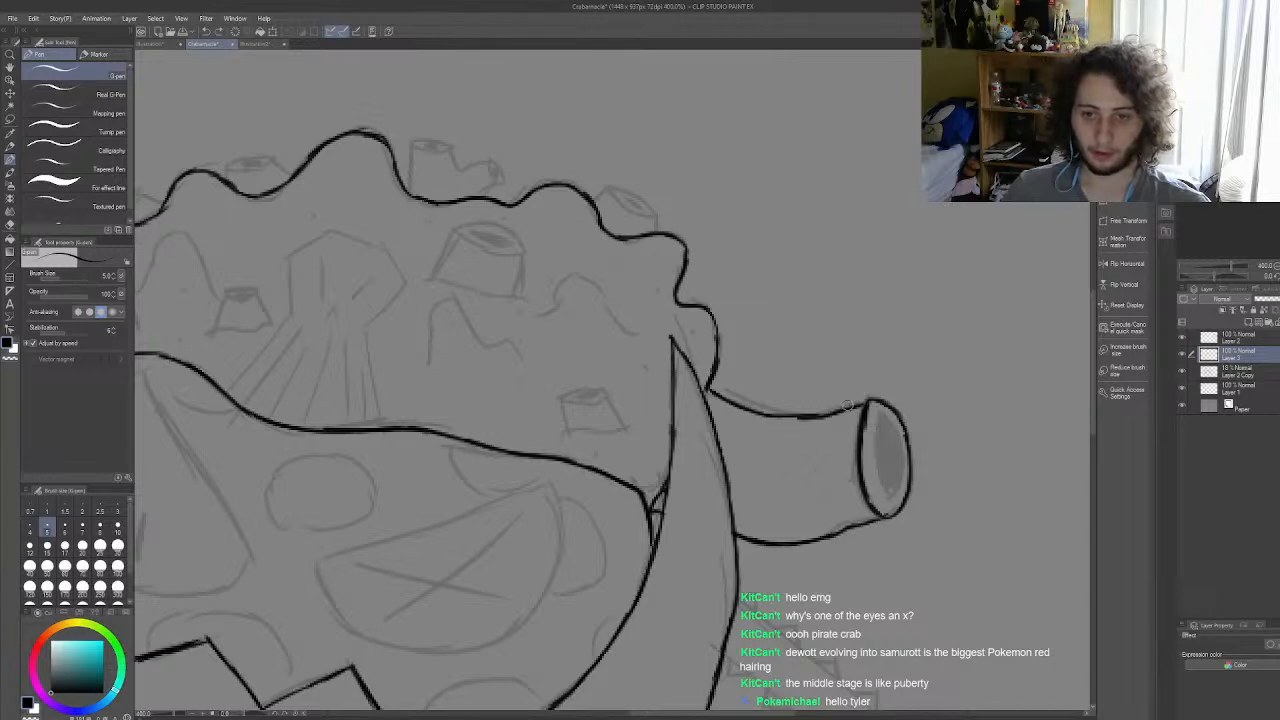
{"action": "left_click_drag", "start_coordinate": [859, 407], "coordinate": [870, 400]}
{"action": "left_click_drag", "start_coordinate": [839, 535], "coordinate": [889, 516]}
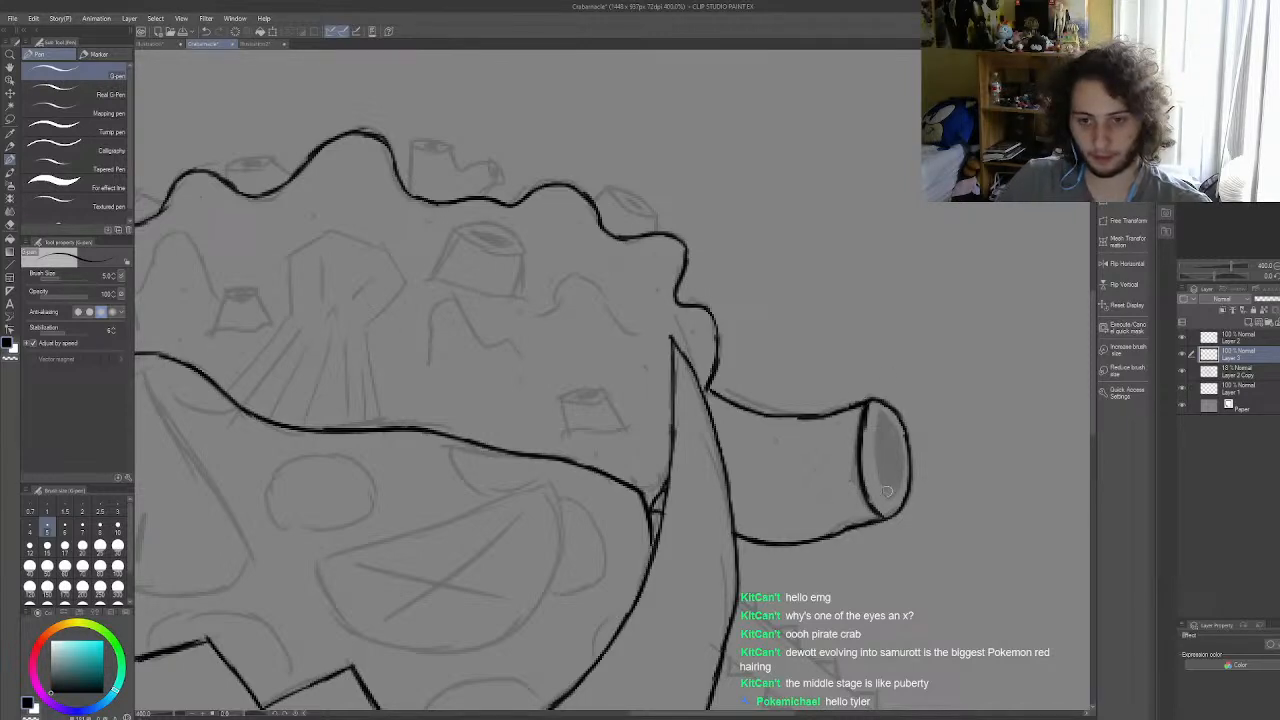
Step: Outline the bore inside the cannon's muzzle and fill it solid black
{"action": "mouse_move", "coordinate": [890, 502]}
{"action": "left_mouse_down"}
{"action": "mouse_move", "coordinate": [875, 476]}
{"action": "mouse_move", "coordinate": [878, 412]}
{"action": "mouse_move", "coordinate": [899, 480]}
{"action": "mouse_move", "coordinate": [896, 470]}
{"action": "left_mouse_up"}
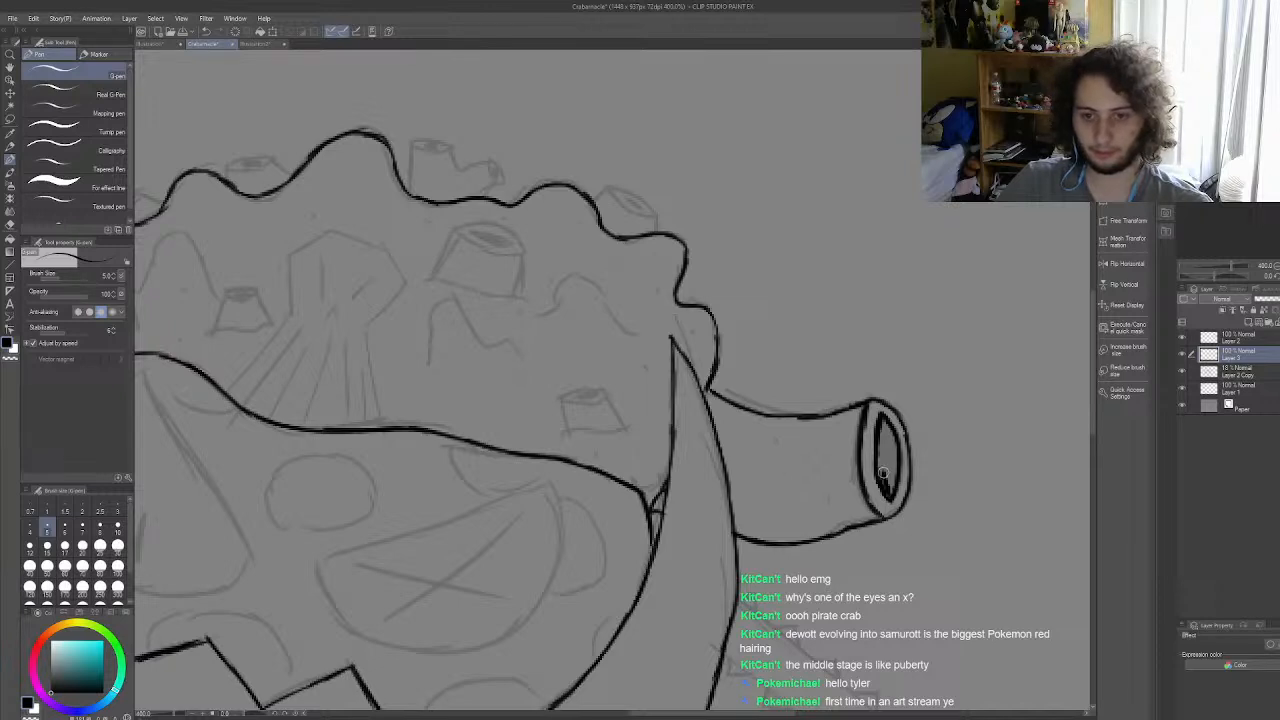
{"action": "mouse_move", "coordinate": [883, 484]}
{"action": "left_mouse_down"}
{"action": "mouse_move", "coordinate": [884, 424]}
{"action": "mouse_move", "coordinate": [895, 488]}
{"action": "mouse_move", "coordinate": [889, 428]}
{"action": "left_mouse_up"}
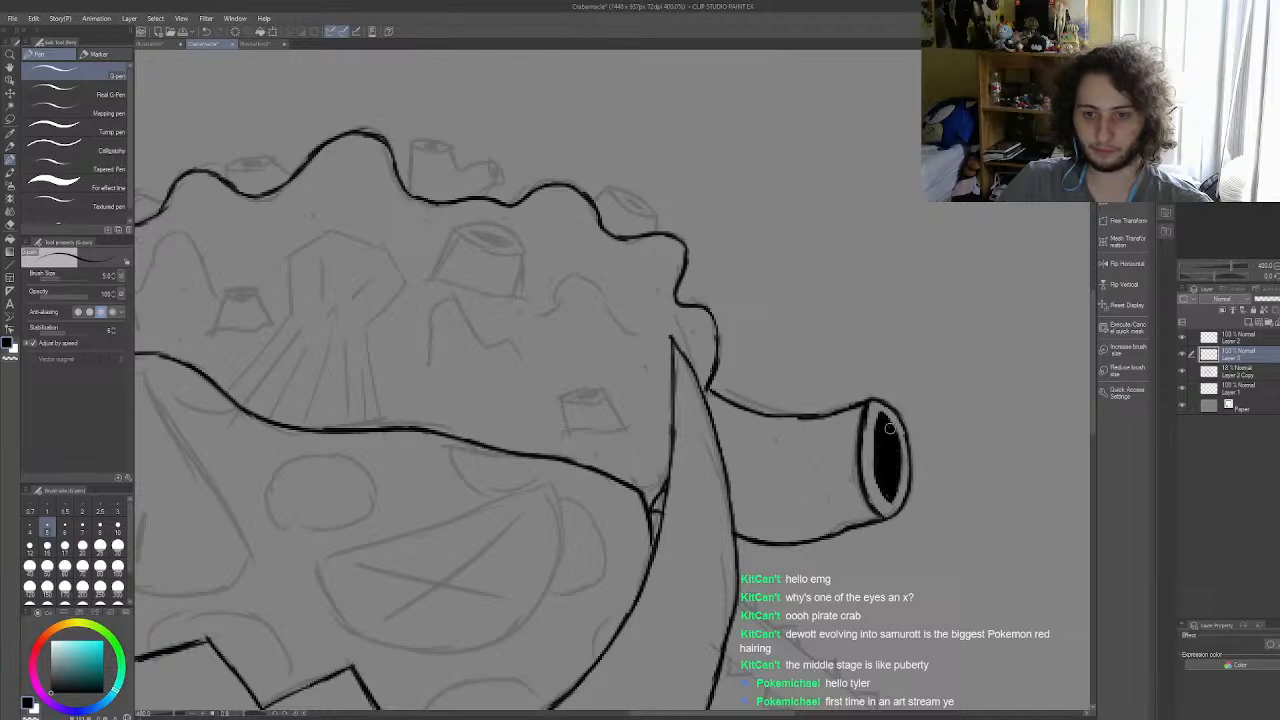
{"action": "scroll", "coordinate": [887, 433], "scroll_direction": "down", "scroll_amount": 8}
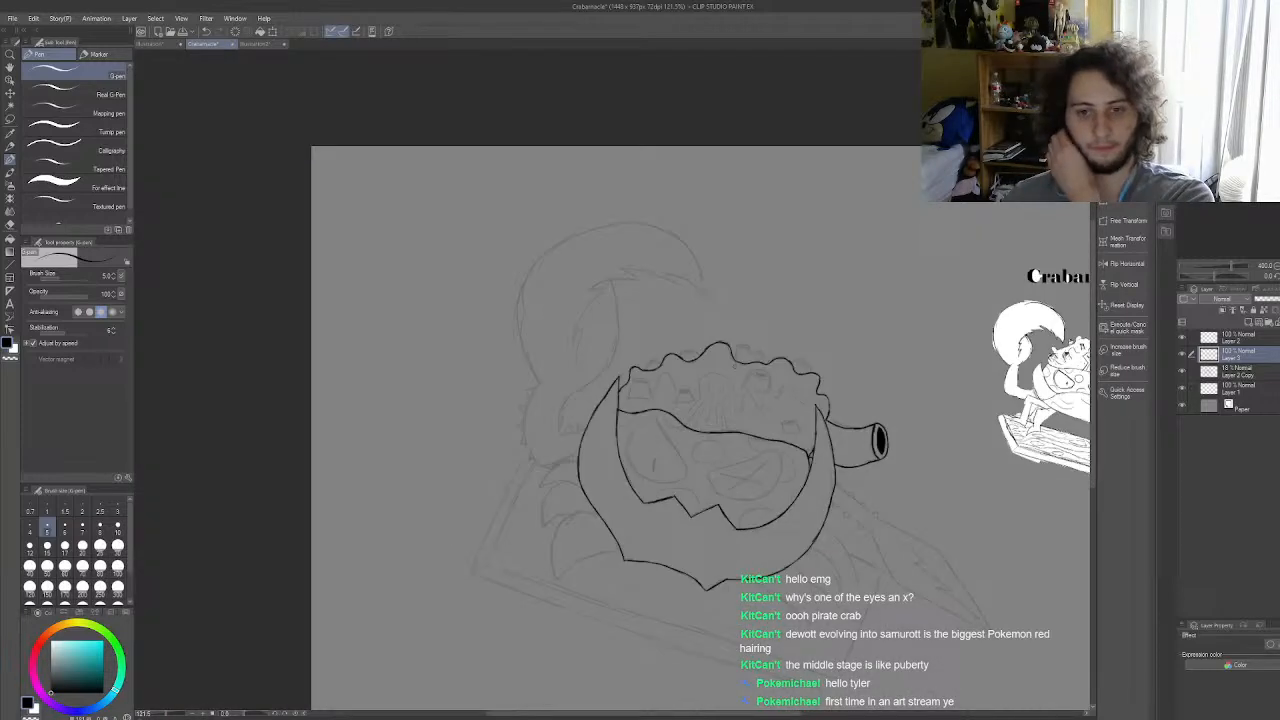
Step: Ink the small tilted barnacle with its oval opening in the first dip of the top outline near the left horn
{"action": "scroll", "coordinate": [650, 387], "scroll_direction": "up", "scroll_amount": 7}
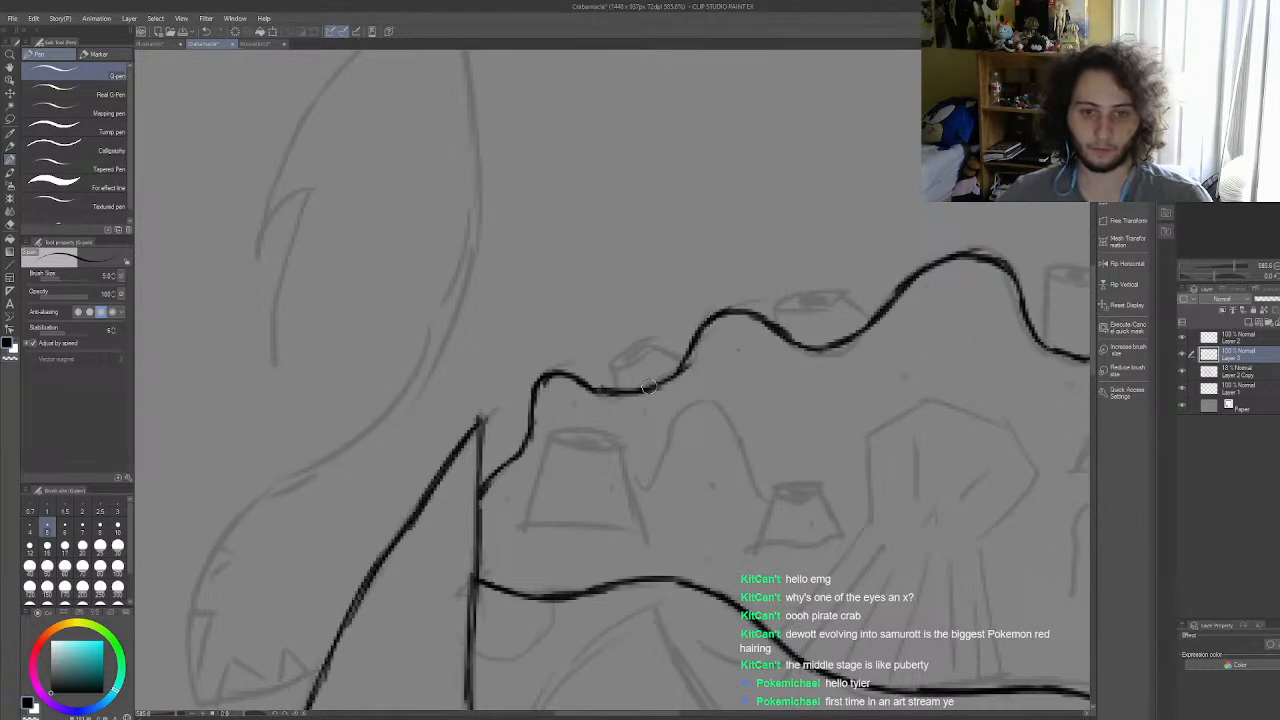
{"action": "left_click_drag", "start_coordinate": [609, 363], "coordinate": [611, 391]}
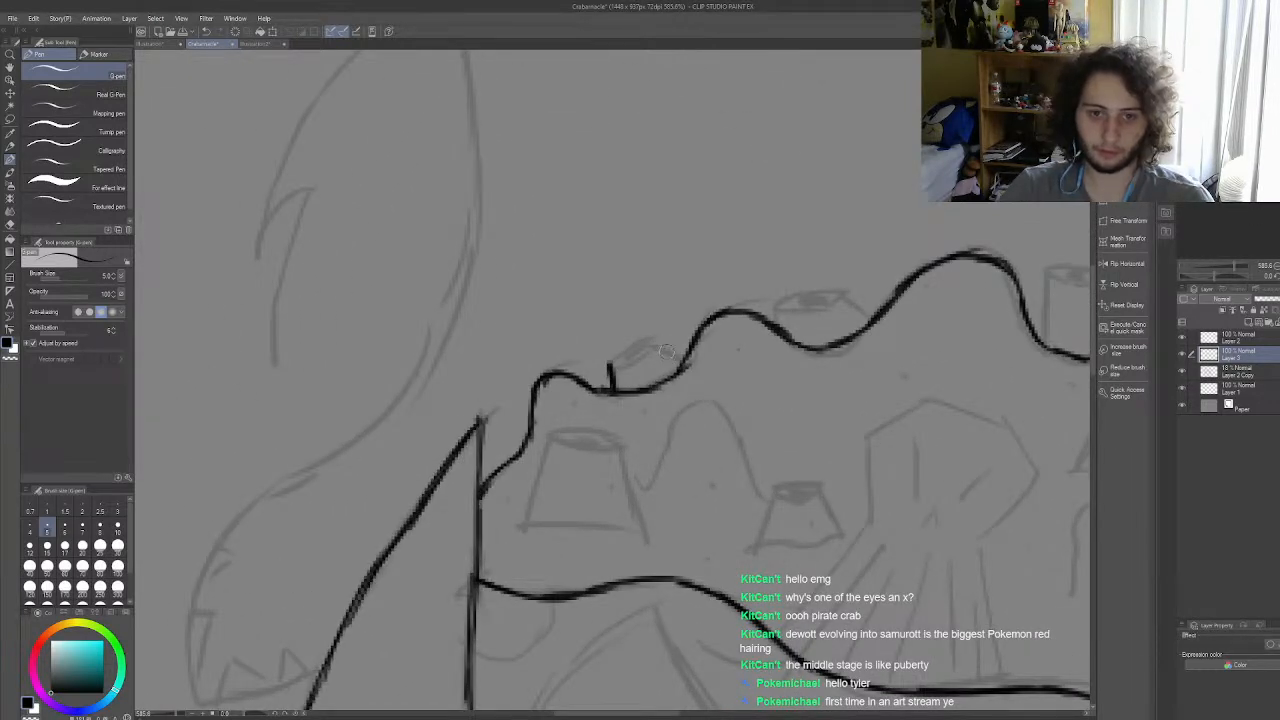
{"action": "mouse_move", "coordinate": [653, 340]}
{"action": "left_mouse_down"}
{"action": "mouse_move", "coordinate": [672, 358]}
{"action": "mouse_move", "coordinate": [611, 365]}
{"action": "mouse_move", "coordinate": [643, 338]}
{"action": "mouse_move", "coordinate": [662, 349]}
{"action": "left_mouse_up"}
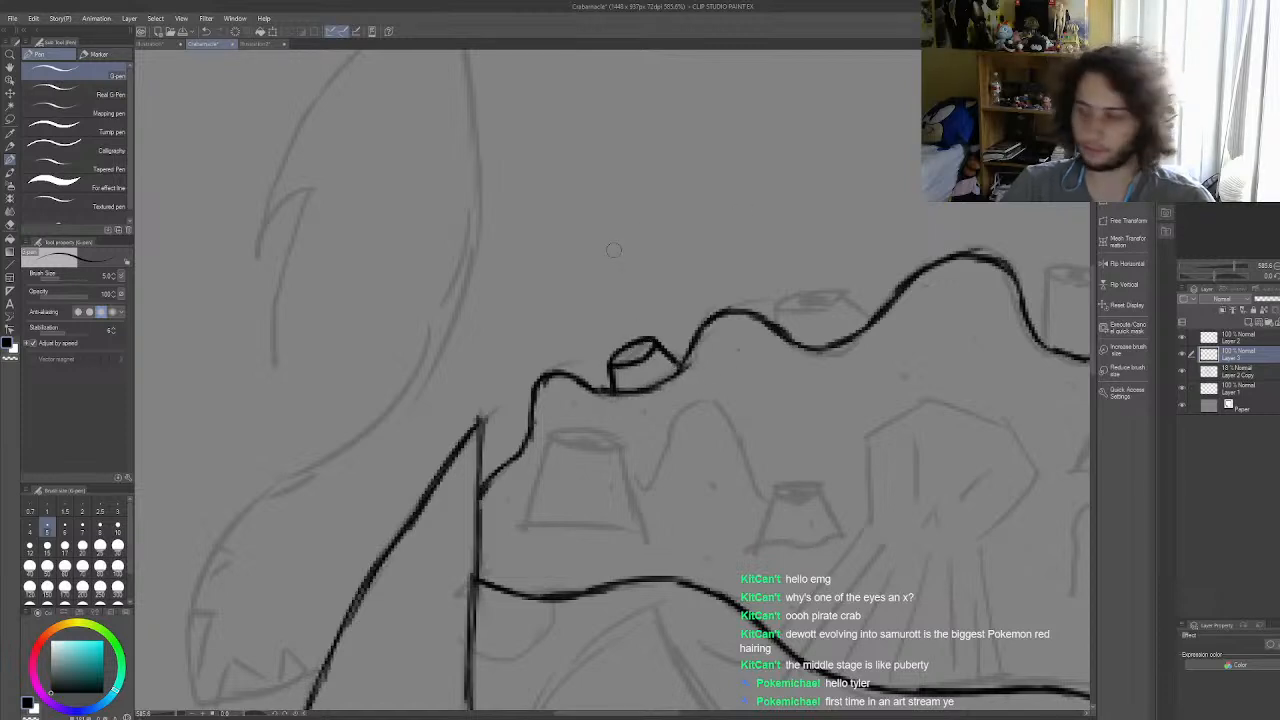
Step: Ink the sides and oval opening of the barnacle in the dip just left of the tallest bump
{"action": "left_click_drag", "start_coordinate": [780, 308], "coordinate": [777, 327]}
{"action": "left_click_drag", "start_coordinate": [855, 309], "coordinate": [862, 320]}
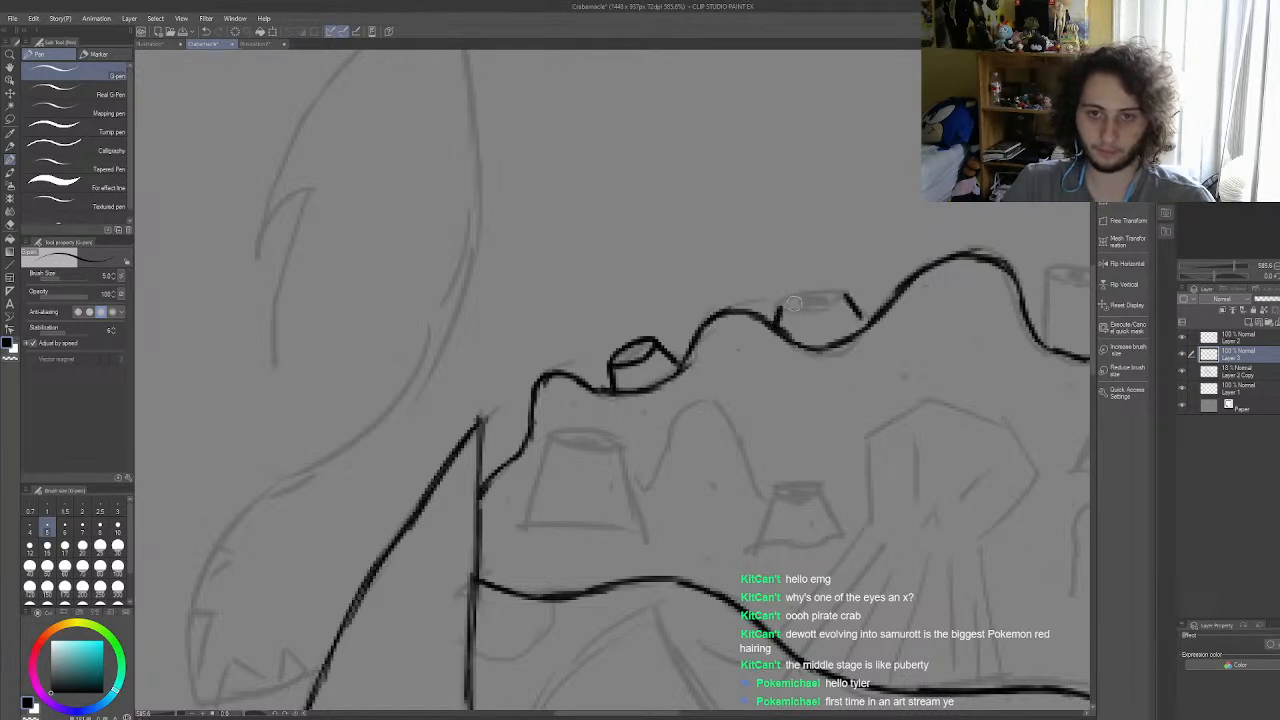
{"action": "mouse_move", "coordinate": [779, 310]}
{"action": "left_mouse_down"}
{"action": "mouse_move", "coordinate": [850, 296]}
{"action": "mouse_move", "coordinate": [830, 294]}
{"action": "left_mouse_up"}
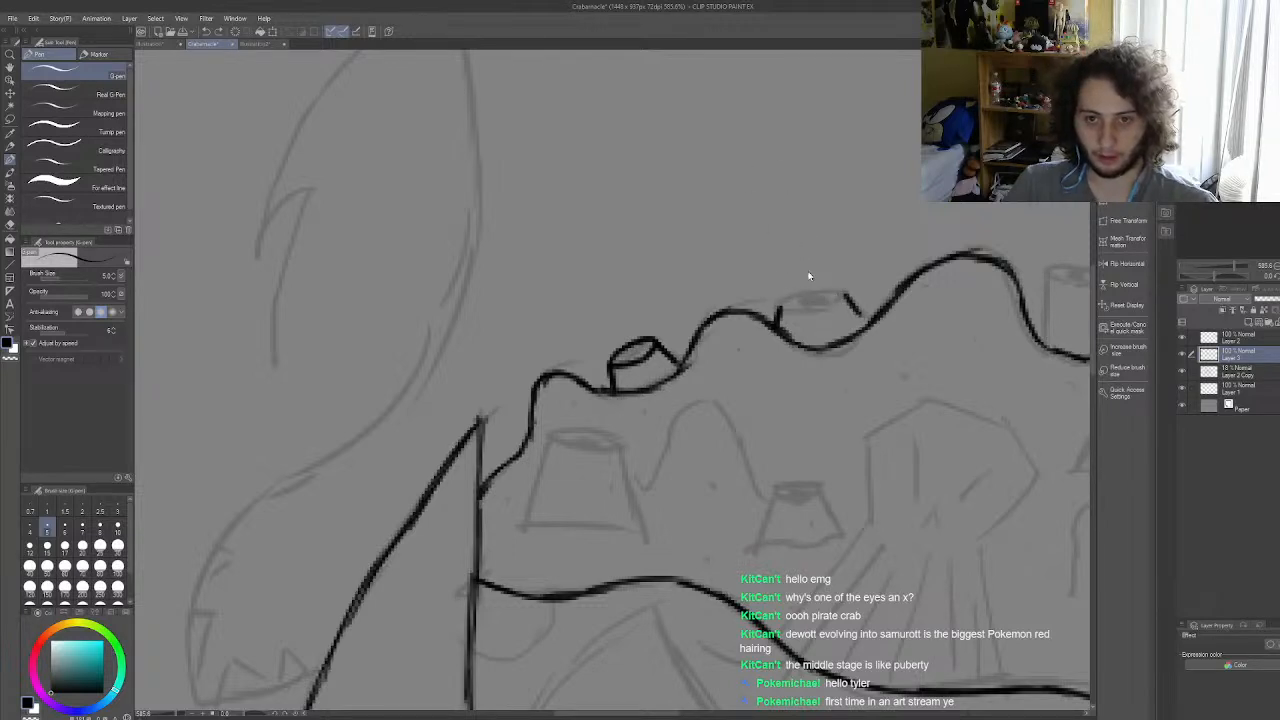
{"action": "left_click_drag", "start_coordinate": [847, 296], "coordinate": [866, 322]}
{"action": "mouse_move", "coordinate": [780, 310]}
{"action": "left_mouse_down"}
{"action": "mouse_move", "coordinate": [848, 301]}
{"action": "mouse_move", "coordinate": [801, 300]}
{"action": "mouse_move", "coordinate": [812, 292]}
{"action": "mouse_move", "coordinate": [852, 304]}
{"action": "left_mouse_up"}
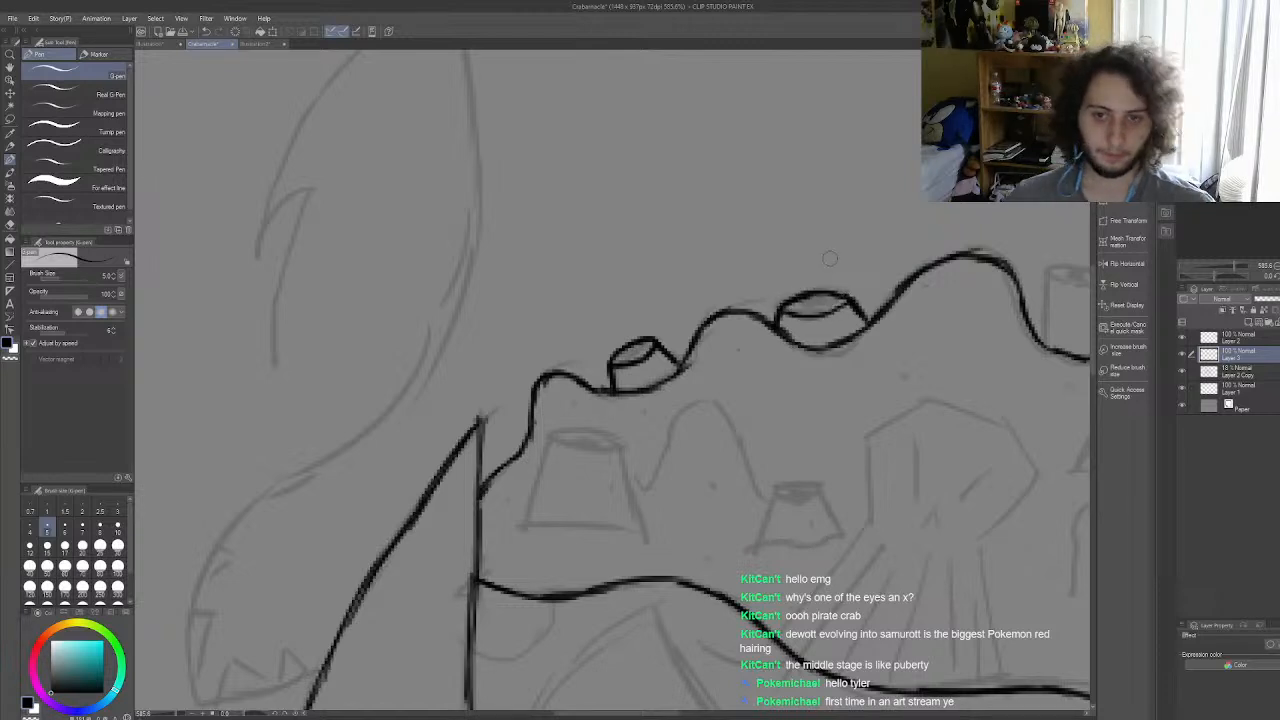
Step: Ink the forked barnacle on the top outline just right of the tallest bump, with an opening on each branch
{"action": "scroll", "coordinate": [829, 259], "scroll_direction": "down", "scroll_amount": 10}
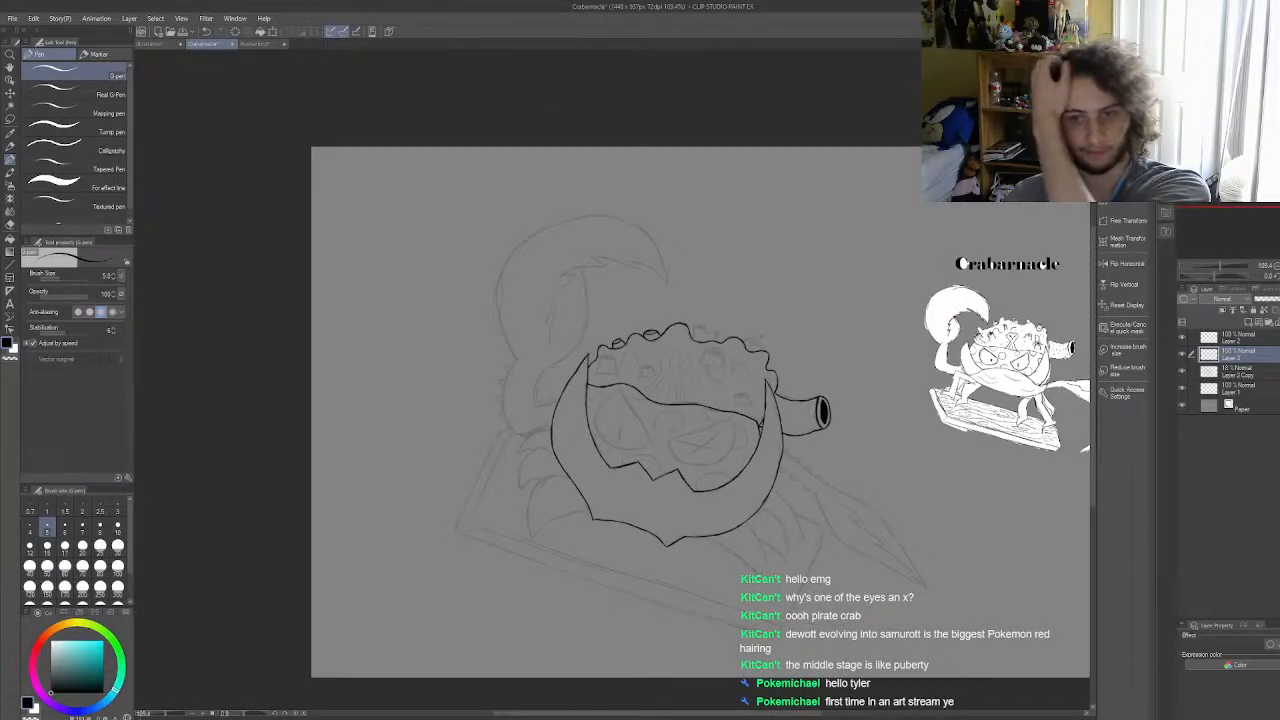
{"action": "scroll", "coordinate": [690, 340], "scroll_direction": "up", "scroll_amount": 10}
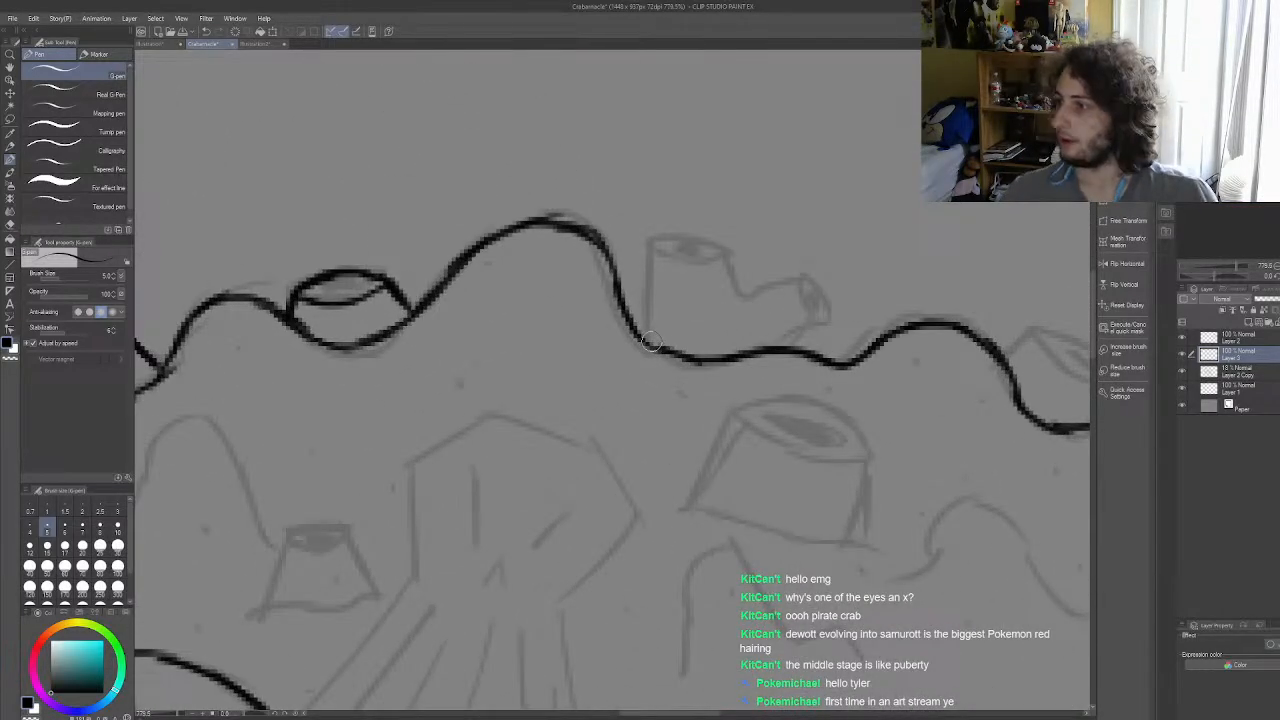
{"action": "scroll", "coordinate": [650, 342], "scroll_direction": "up", "scroll_amount": 2}
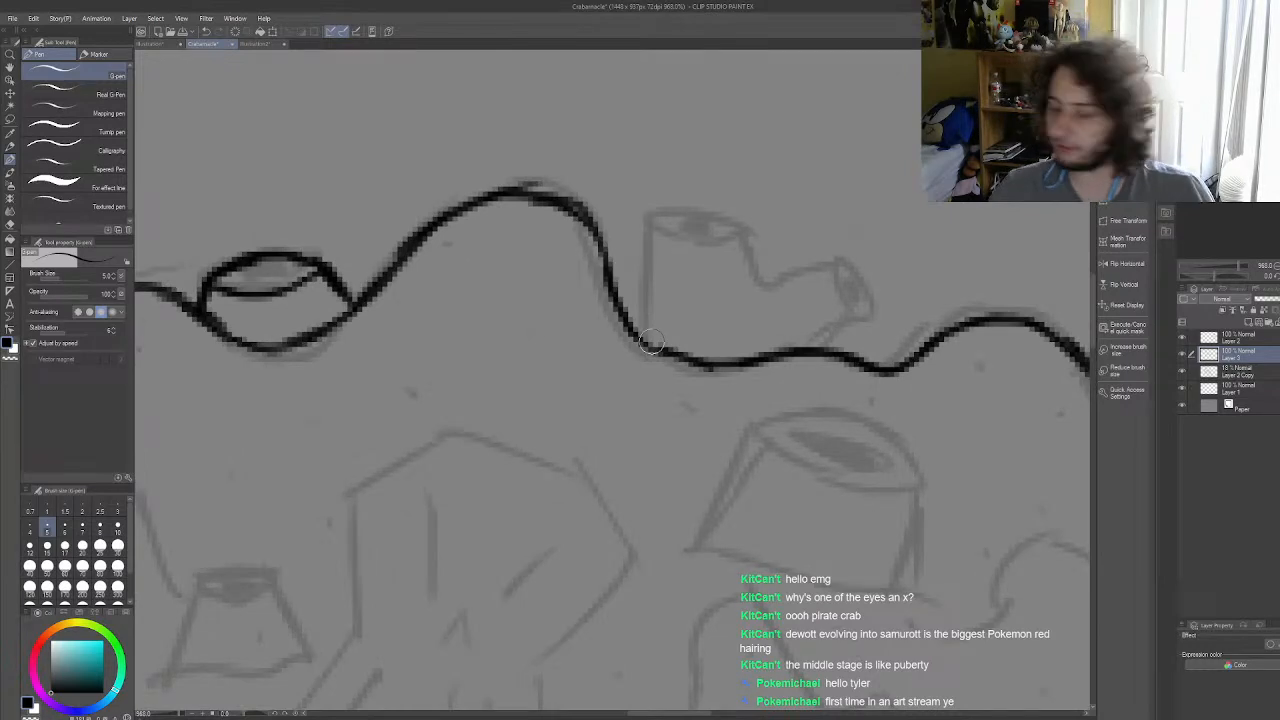
{"action": "mouse_move", "coordinate": [640, 345]}
{"action": "left_mouse_down"}
{"action": "mouse_move", "coordinate": [645, 221]}
{"action": "mouse_move", "coordinate": [648, 244]}
{"action": "mouse_move", "coordinate": [645, 232]}
{"action": "mouse_move", "coordinate": [686, 250]}
{"action": "mouse_move", "coordinate": [657, 236]}
{"action": "mouse_move", "coordinate": [722, 243]}
{"action": "mouse_move", "coordinate": [746, 225]}
{"action": "mouse_move", "coordinate": [766, 283]}
{"action": "mouse_move", "coordinate": [833, 262]}
{"action": "left_mouse_up"}
{"action": "mouse_move", "coordinate": [640, 228]}
{"action": "left_mouse_down"}
{"action": "mouse_move", "coordinate": [705, 213]}
{"action": "mouse_move", "coordinate": [745, 232]}
{"action": "left_mouse_up"}
{"action": "mouse_move", "coordinate": [828, 350]}
{"action": "left_mouse_down"}
{"action": "mouse_move", "coordinate": [829, 260]}
{"action": "mouse_move", "coordinate": [867, 310]}
{"action": "mouse_move", "coordinate": [848, 316]}
{"action": "mouse_move", "coordinate": [860, 320]}
{"action": "mouse_move", "coordinate": [838, 362]}
{"action": "left_mouse_up"}
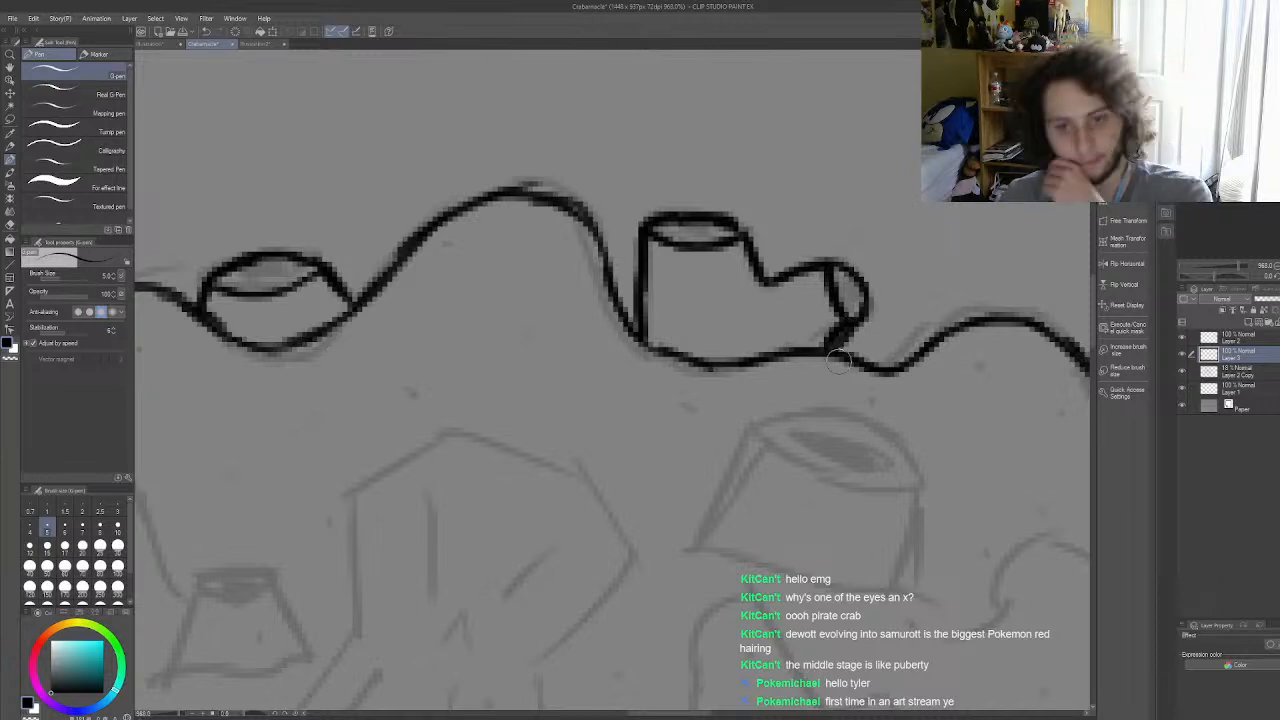
Step: Undo the last strokes on the forked barnacle's side branch and redraw its end with a narrower opening
{"action": "key", "text": "ctrl+z"}
{"action": "key", "text": "ctrl+z"}
{"action": "key", "text": "ctrl+z"}
{"action": "key", "text": "ctrl+z"}
{"action": "key", "text": "ctrl+z"}
{"action": "mouse_move", "coordinate": [831, 293]}
{"action": "left_mouse_down"}
{"action": "mouse_move", "coordinate": [828, 260]}
{"action": "mouse_move", "coordinate": [866, 300]}
{"action": "mouse_move", "coordinate": [848, 324]}
{"action": "left_mouse_up"}
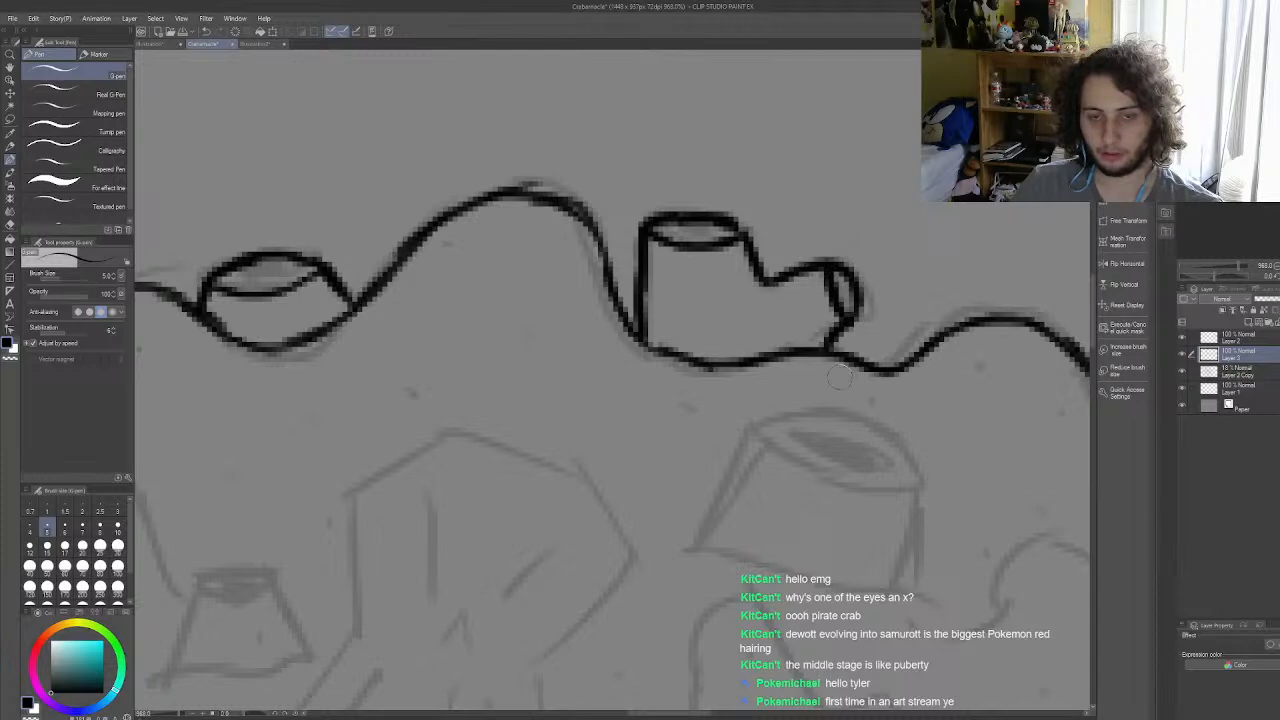
Step: Ink the tilted barnacle with its oval opening in the dip of the top outline right of the forked barnacle
{"action": "scroll", "coordinate": [686, 330], "scroll_direction": "down", "scroll_amount": 8}
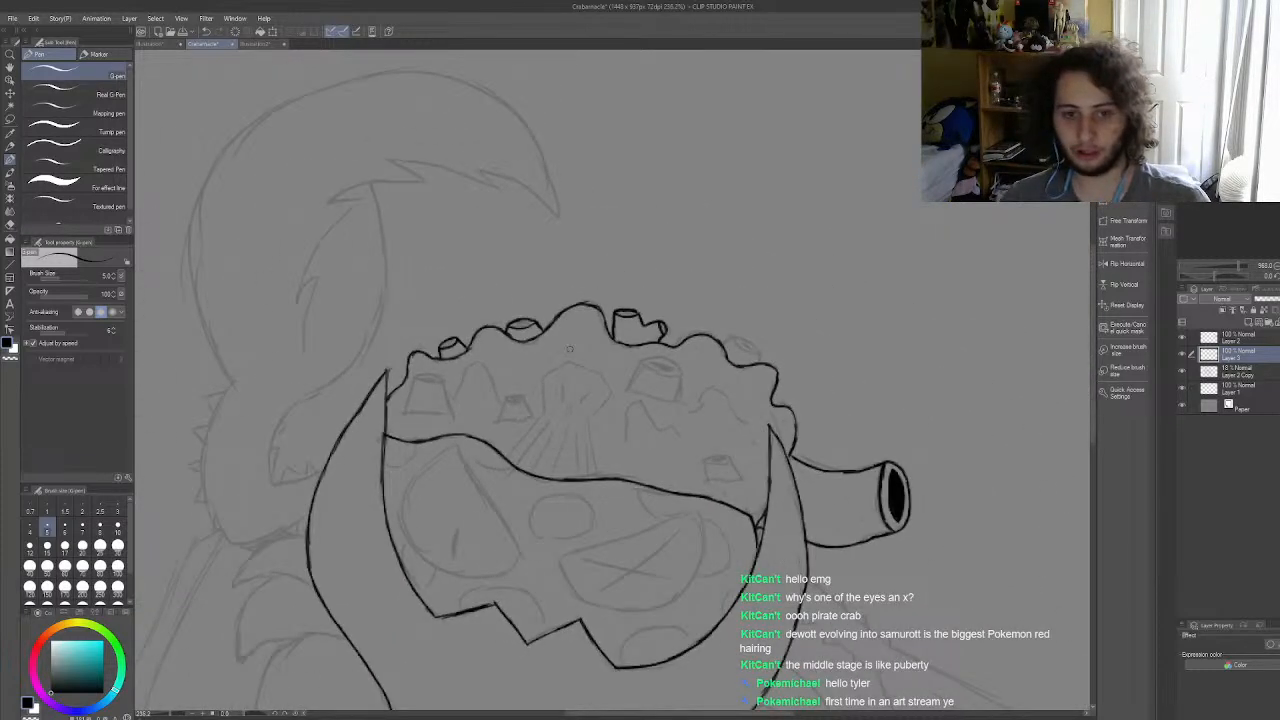
{"action": "scroll", "coordinate": [643, 341], "scroll_direction": "up", "scroll_amount": 4}
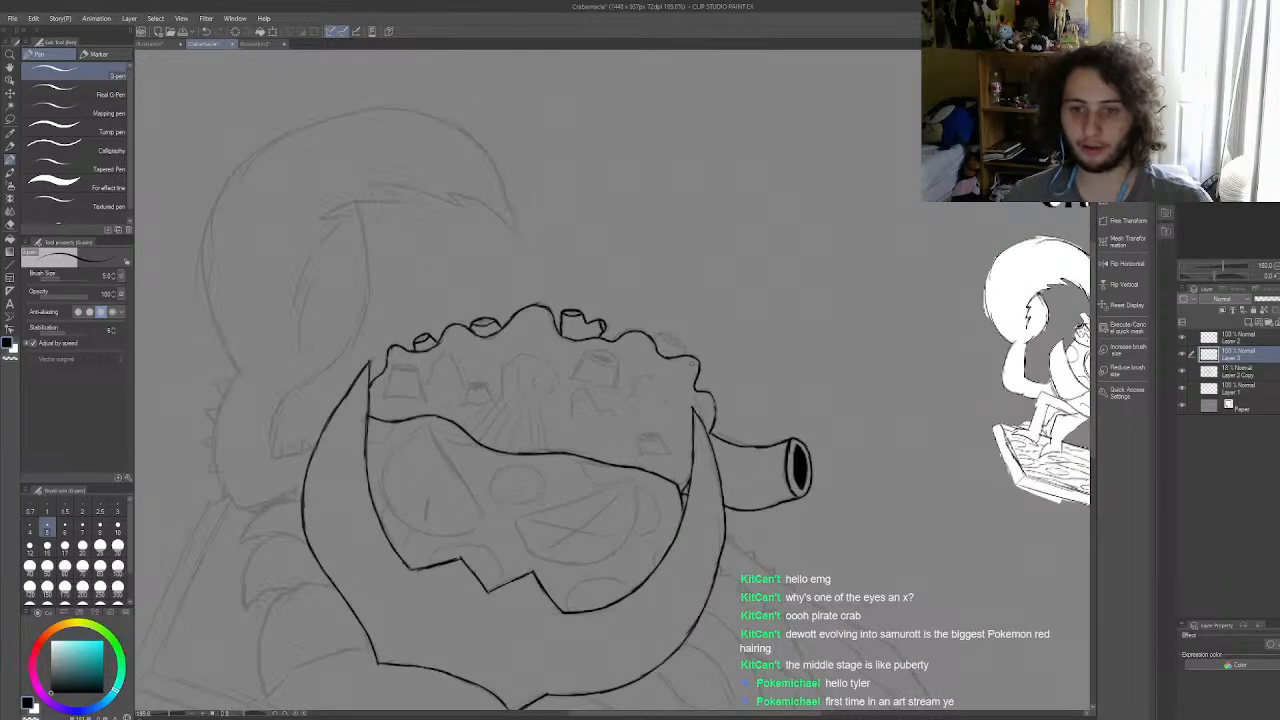
{"action": "scroll", "coordinate": [643, 341], "scroll_direction": "up", "scroll_amount": 4}
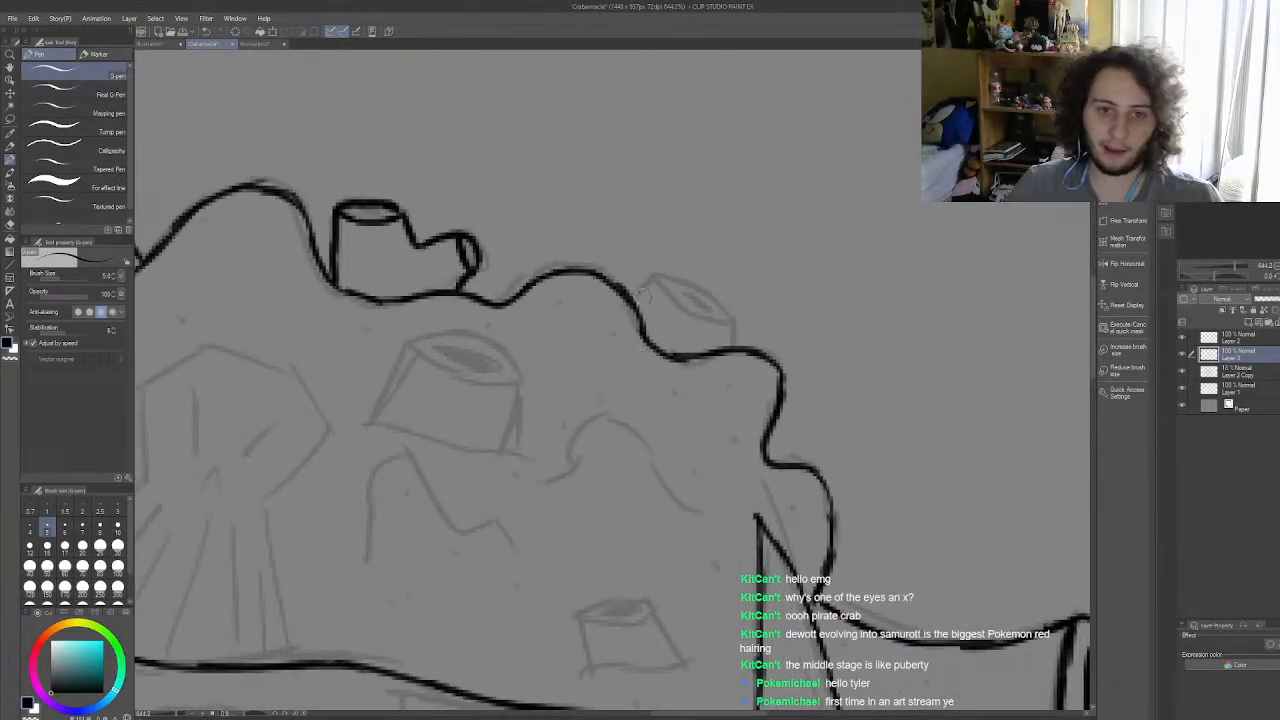
{"action": "mouse_move", "coordinate": [633, 305]}
{"action": "left_mouse_down"}
{"action": "mouse_move", "coordinate": [660, 273]}
{"action": "mouse_move", "coordinate": [653, 283]}
{"action": "mouse_move", "coordinate": [729, 310]}
{"action": "left_mouse_up"}
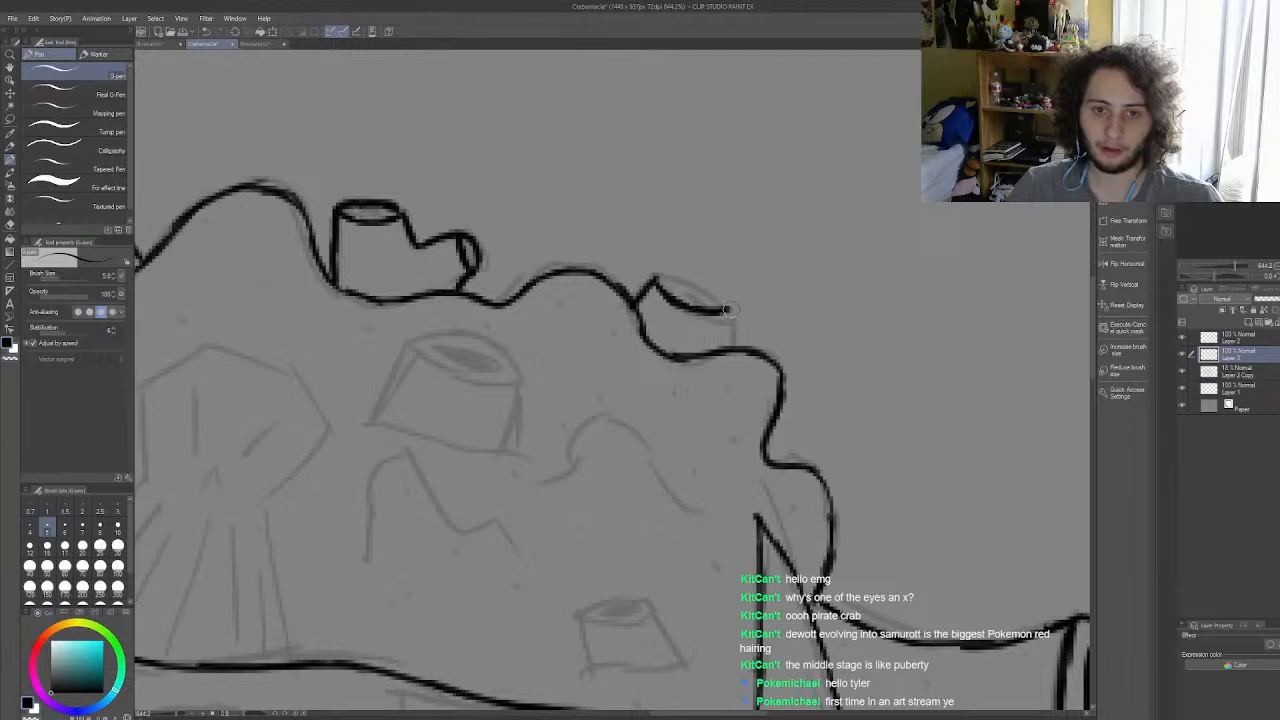
{"action": "key", "text": "ctrl+z"}
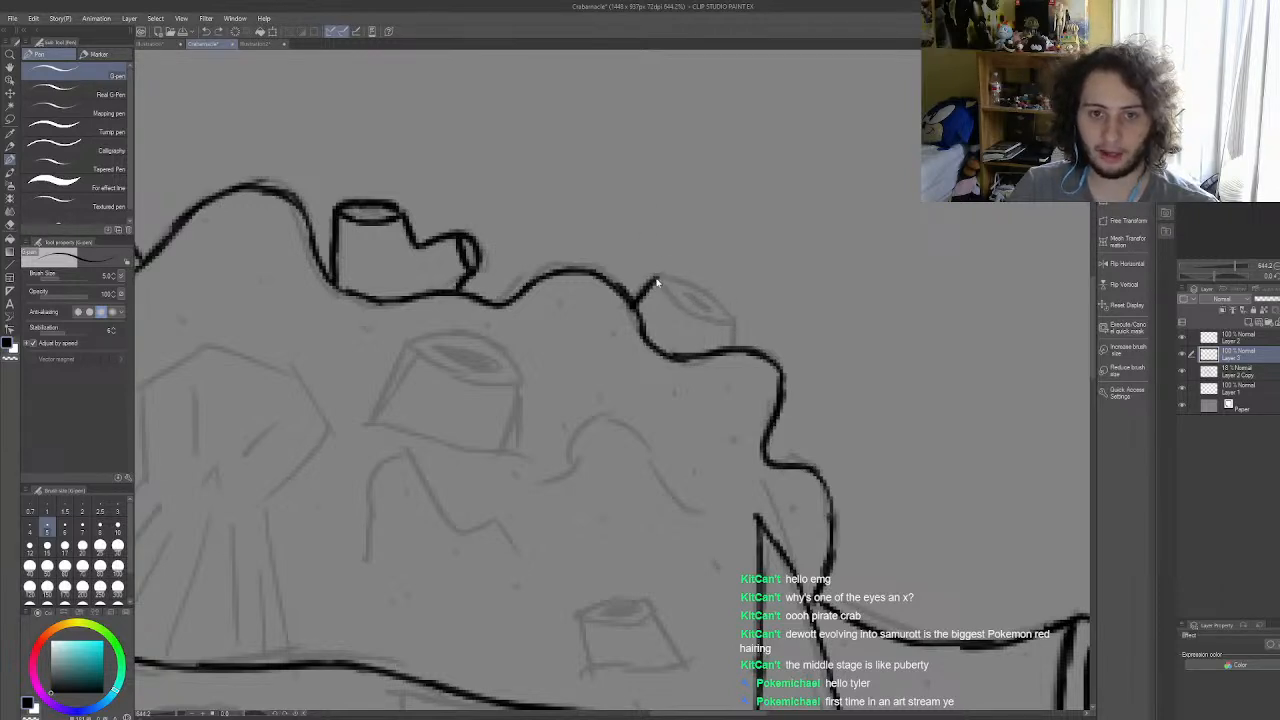
{"action": "mouse_move", "coordinate": [652, 281]}
{"action": "left_mouse_down"}
{"action": "mouse_move", "coordinate": [734, 322]}
{"action": "mouse_move", "coordinate": [733, 339]}
{"action": "left_mouse_up"}
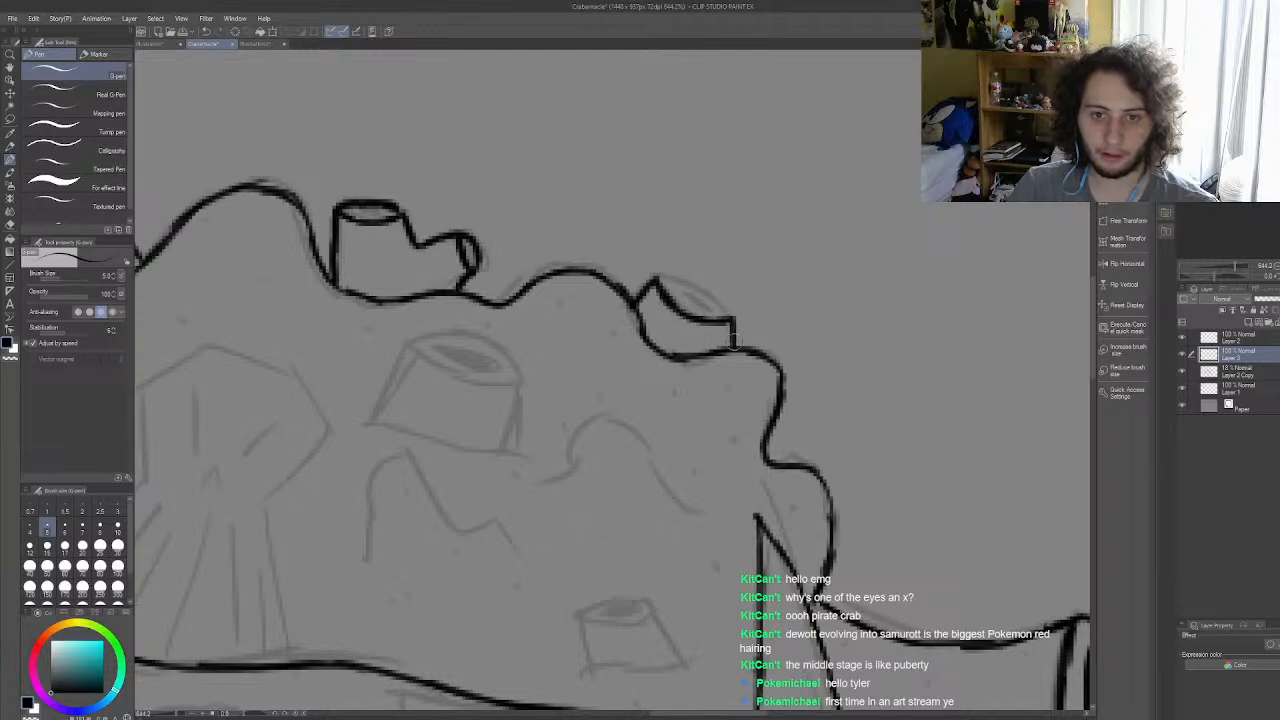
{"action": "mouse_move", "coordinate": [652, 283]}
{"action": "left_mouse_down"}
{"action": "mouse_move", "coordinate": [688, 283]}
{"action": "mouse_move", "coordinate": [727, 321]}
{"action": "left_mouse_up"}
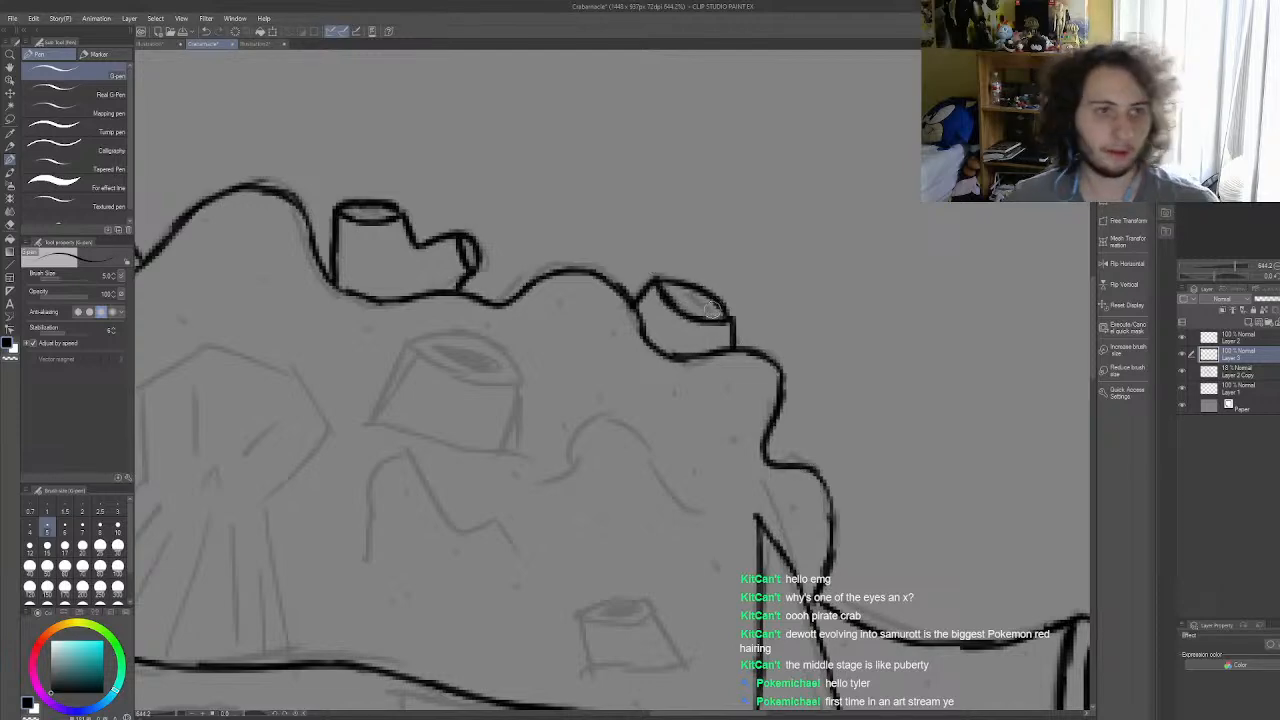
Step: Ink the sides, oval opening and base line of the large barnacle on the shell below the forked barnacle
{"action": "scroll", "coordinate": [713, 305], "scroll_direction": "down", "scroll_amount": 8}
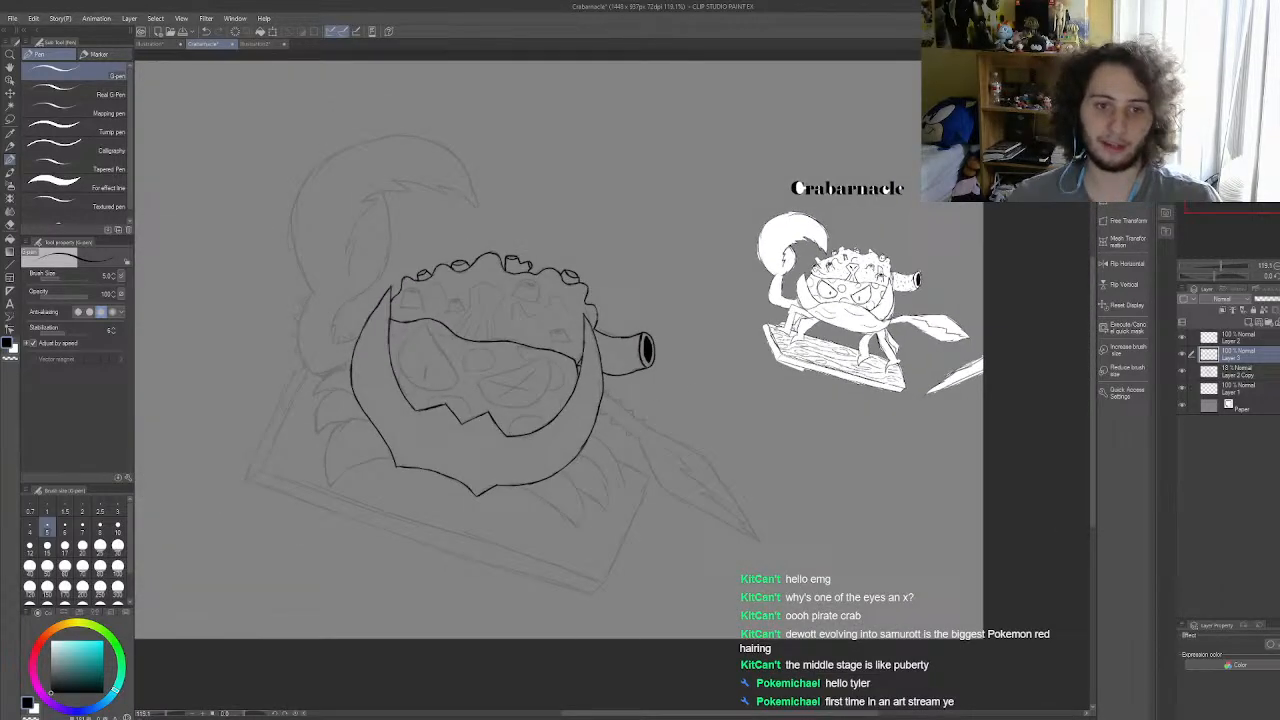
{"action": "scroll", "coordinate": [600, 410], "scroll_direction": "up", "scroll_amount": 1}
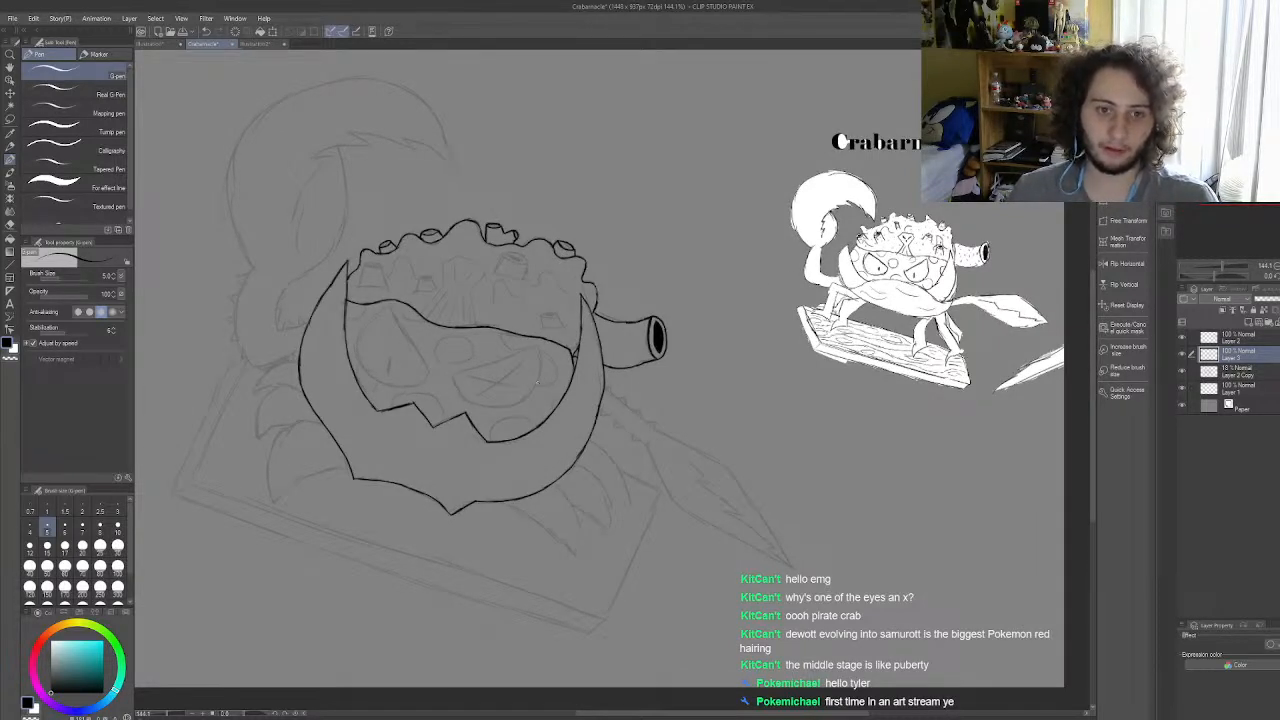
{"action": "scroll", "coordinate": [768, 278], "scroll_direction": "down", "scroll_amount": 6}
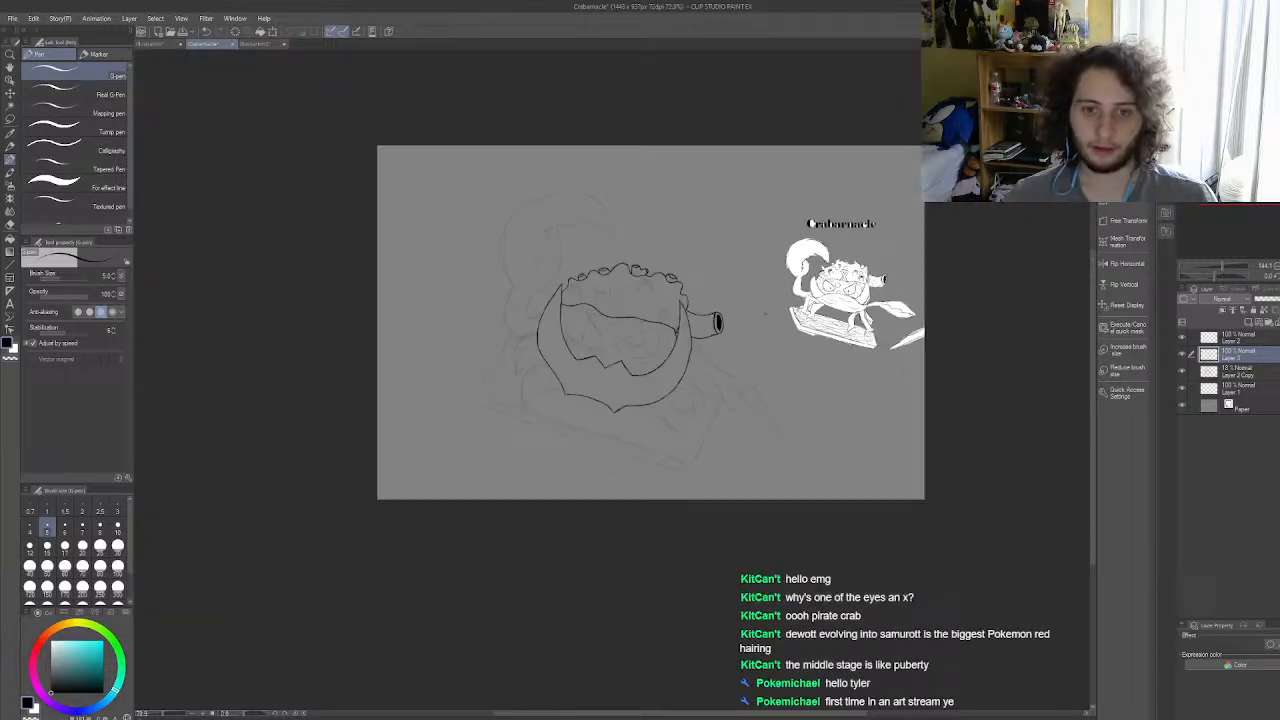
{"action": "scroll", "coordinate": [649, 296], "scroll_direction": "up", "scroll_amount": 7}
{"action": "scroll", "coordinate": [650, 295], "scroll_direction": "up", "scroll_amount": 6}
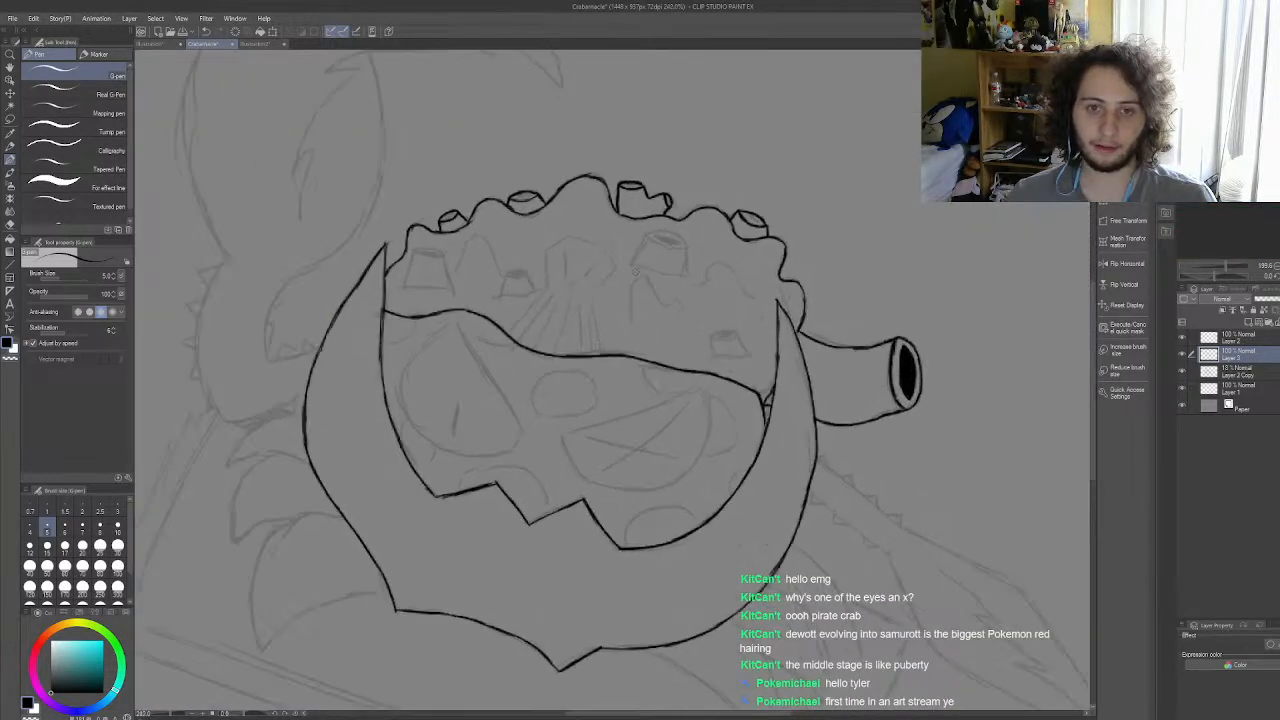
{"action": "scroll", "coordinate": [700, 240], "scroll_direction": "down", "scroll_amount": 8}
{"action": "scroll", "coordinate": [700, 240], "scroll_direction": "up", "scroll_amount": 9}
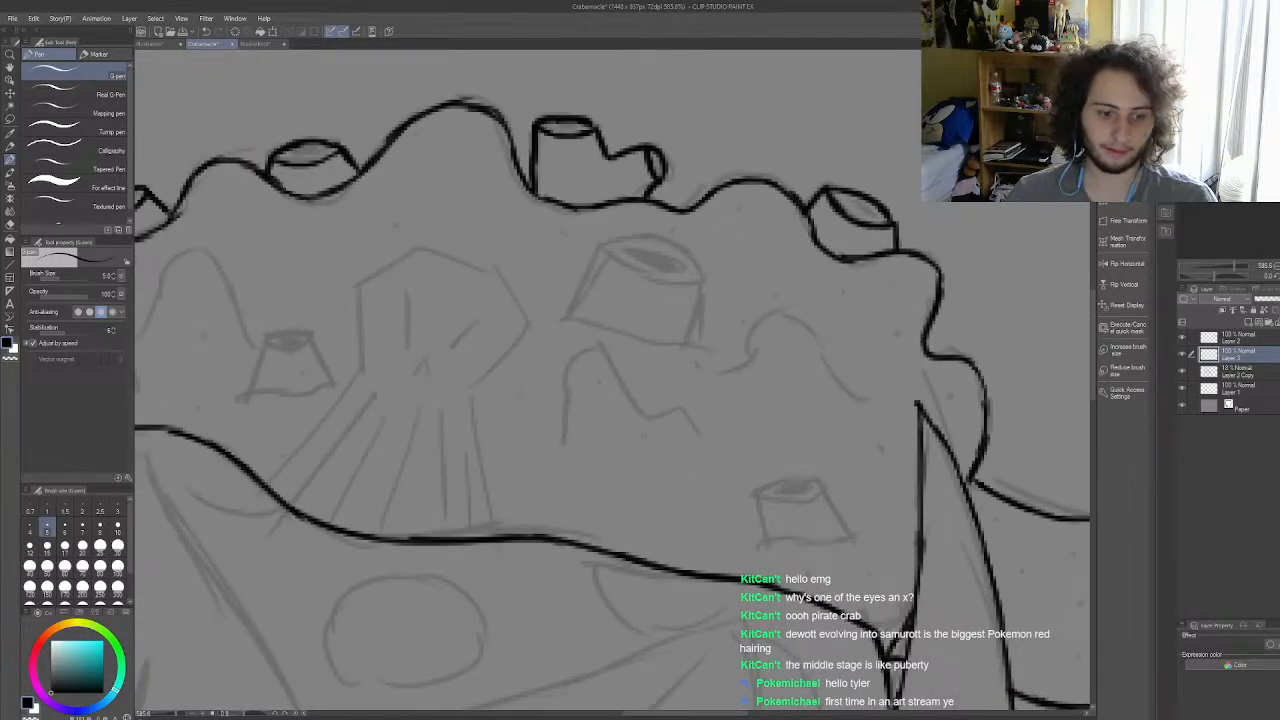
{"action": "scroll", "coordinate": [672, 338], "scroll_direction": "up", "scroll_amount": 3}
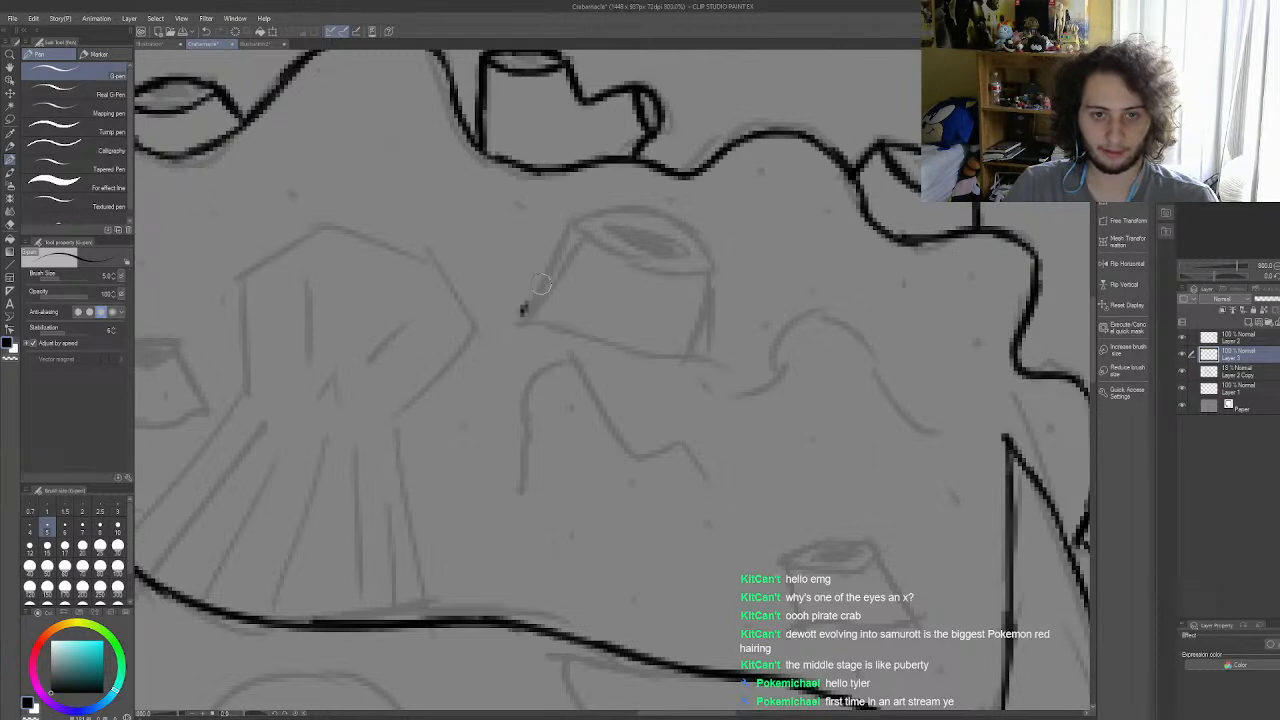
{"action": "left_click_drag", "start_coordinate": [520, 311], "coordinate": [570, 237]}
{"action": "left_click_drag", "start_coordinate": [708, 276], "coordinate": [713, 351]}
{"action": "left_click_drag", "start_coordinate": [568, 240], "coordinate": [708, 281]}
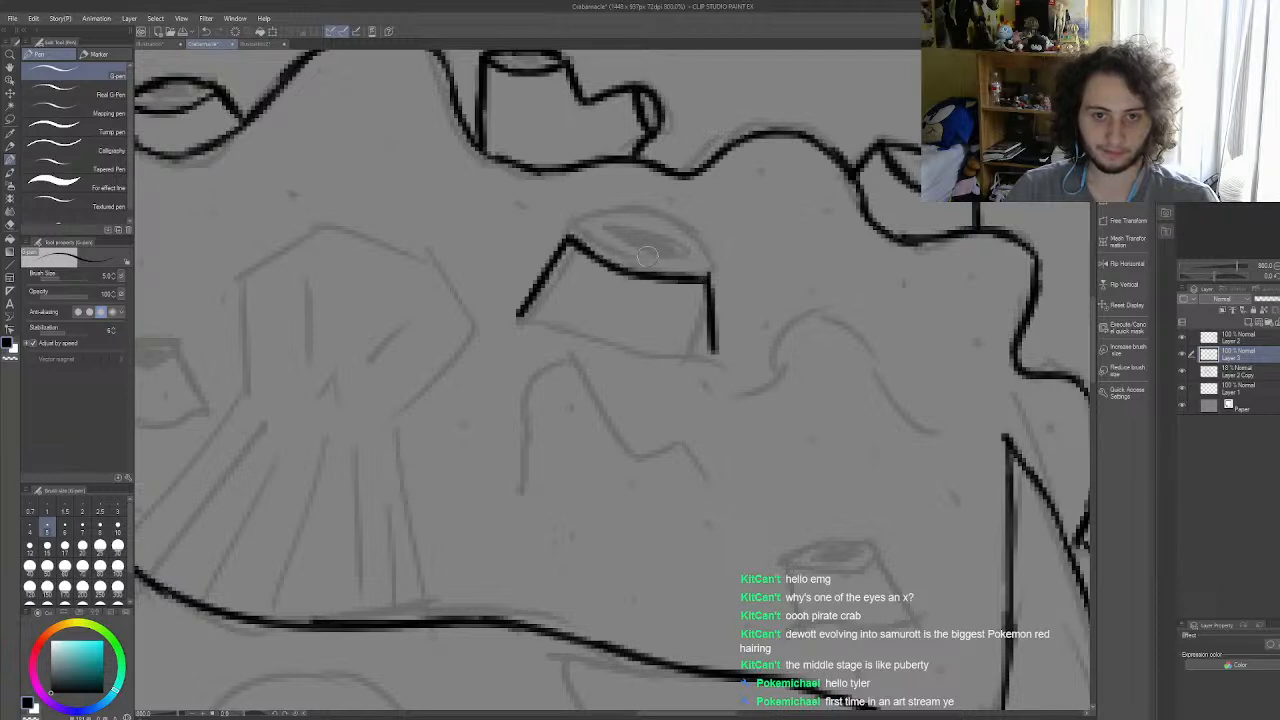
{"action": "mouse_move", "coordinate": [568, 240]}
{"action": "left_mouse_down"}
{"action": "mouse_move", "coordinate": [620, 232]}
{"action": "mouse_move", "coordinate": [591, 238]}
{"action": "mouse_move", "coordinate": [684, 251]}
{"action": "mouse_move", "coordinate": [671, 241]}
{"action": "mouse_move", "coordinate": [700, 268]}
{"action": "left_mouse_up"}
{"action": "mouse_move", "coordinate": [507, 318]}
{"action": "left_mouse_down"}
{"action": "mouse_move", "coordinate": [611, 351]}
{"action": "mouse_move", "coordinate": [735, 356]}
{"action": "left_mouse_up"}
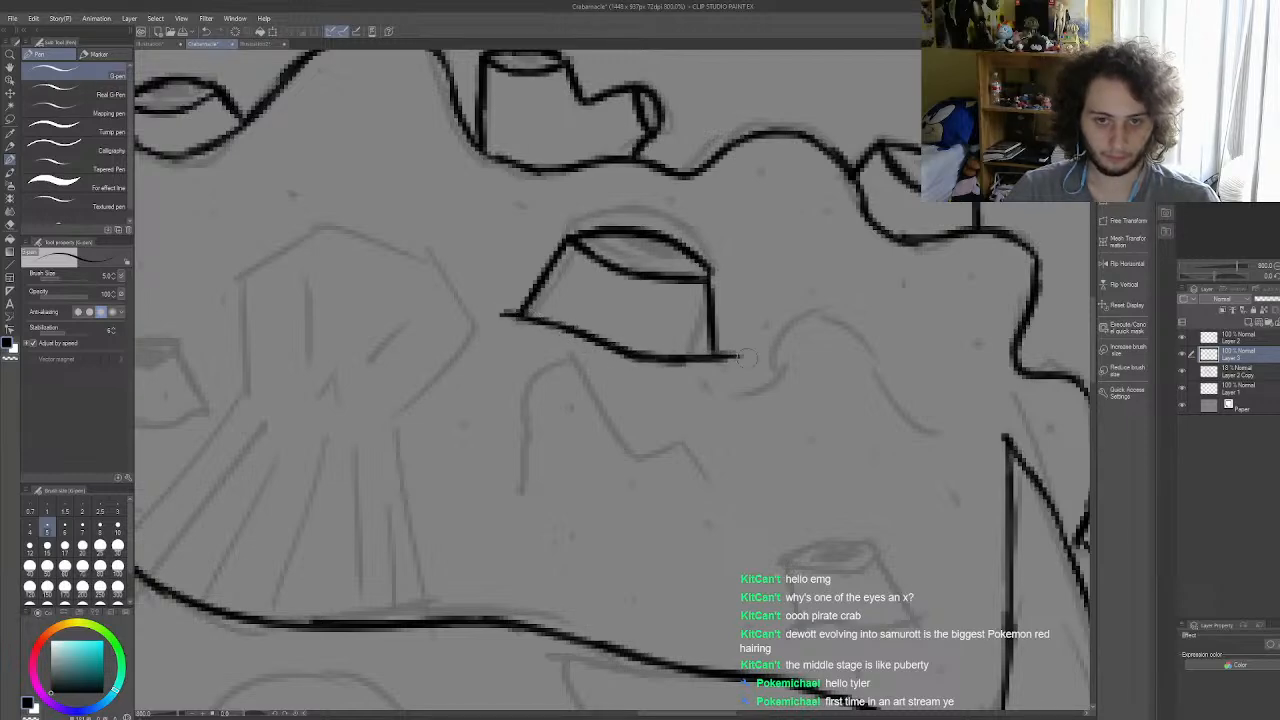
Step: Ink the rounded bump right of the large barnacle, redrawing its curve once, and the two-peaked bump below that barnacle
{"action": "scroll", "coordinate": [666, 323], "scroll_direction": "down", "scroll_amount": 7}
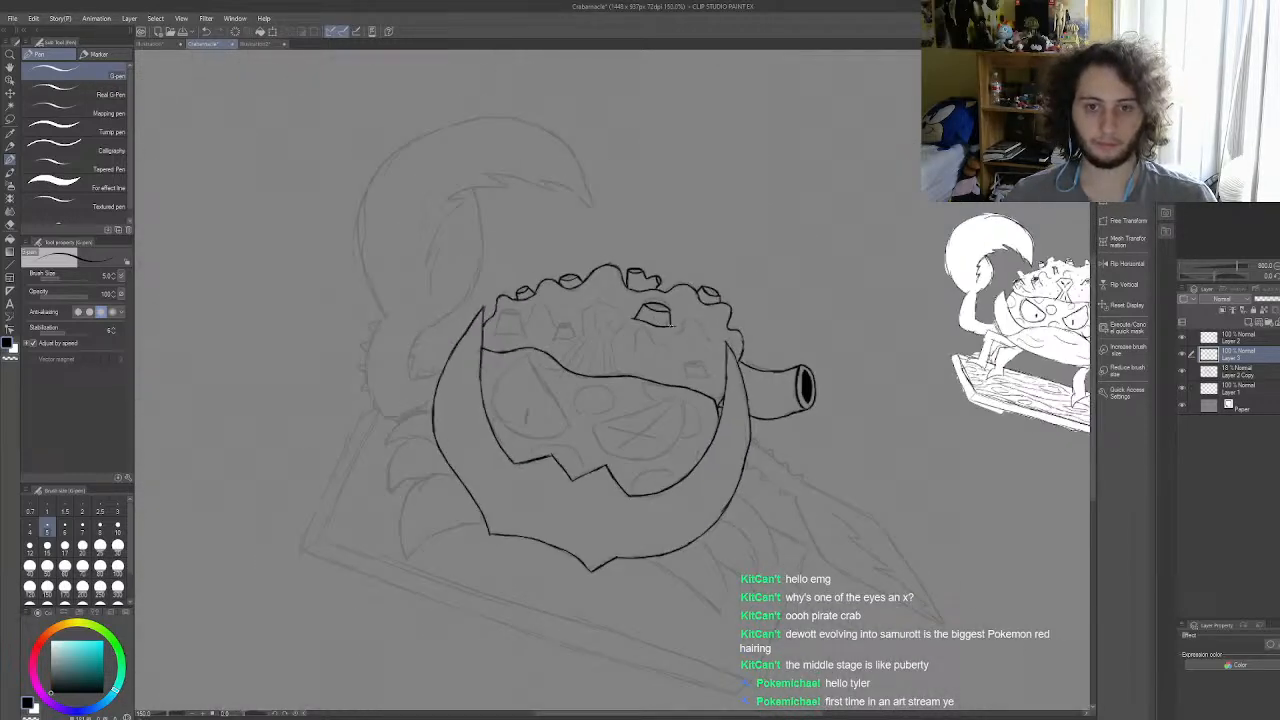
{"action": "scroll", "coordinate": [709, 347], "scroll_direction": "up", "scroll_amount": 6}
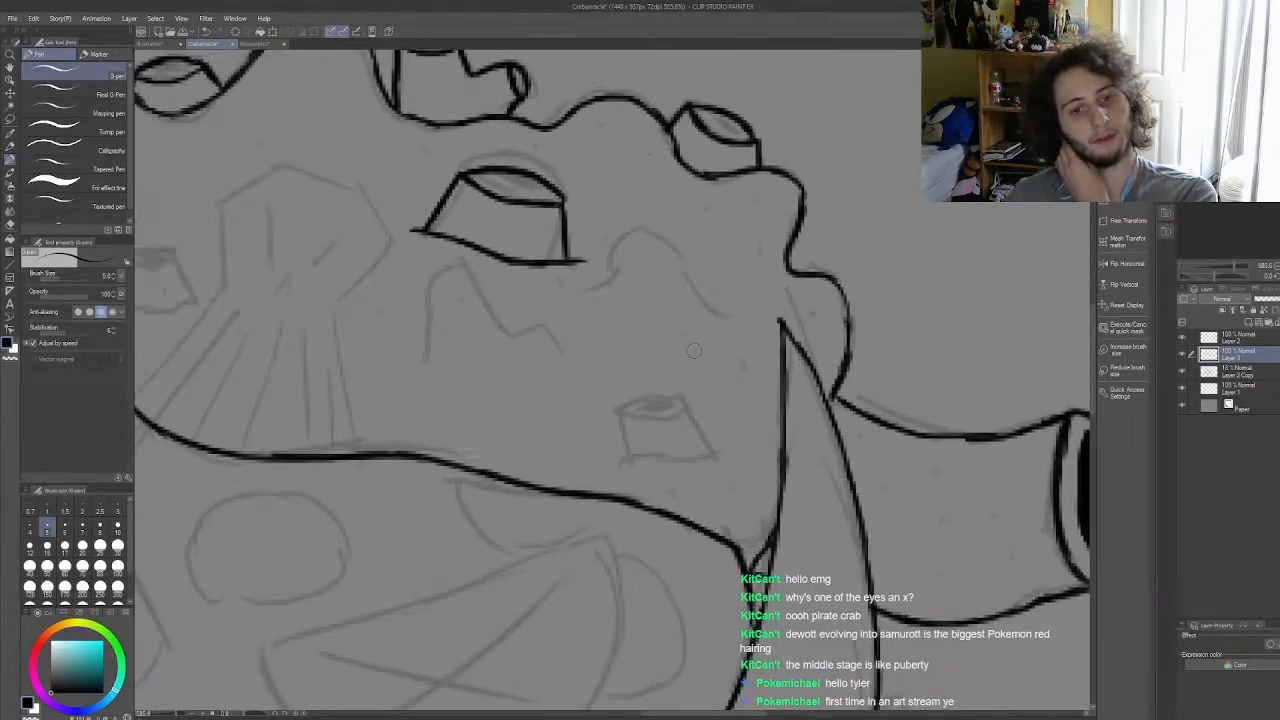
{"action": "mouse_move", "coordinate": [581, 290]}
{"action": "left_mouse_down"}
{"action": "mouse_move", "coordinate": [653, 239]}
{"action": "mouse_move", "coordinate": [689, 263]}
{"action": "mouse_move", "coordinate": [695, 297]}
{"action": "mouse_move", "coordinate": [752, 320]}
{"action": "left_mouse_up"}
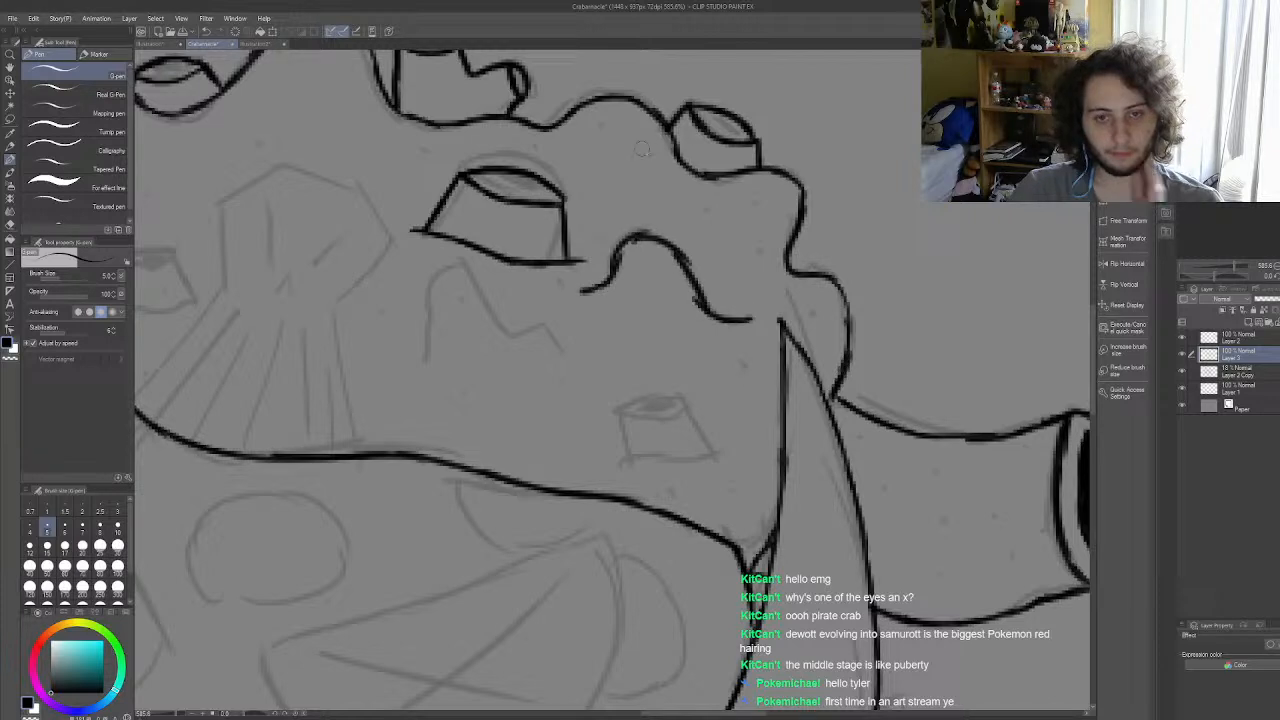
{"action": "key", "text": "ctrl+z"}
{"action": "key", "text": "ctrl+z"}
{"action": "key", "text": "ctrl+z"}
{"action": "key", "text": "ctrl+z"}
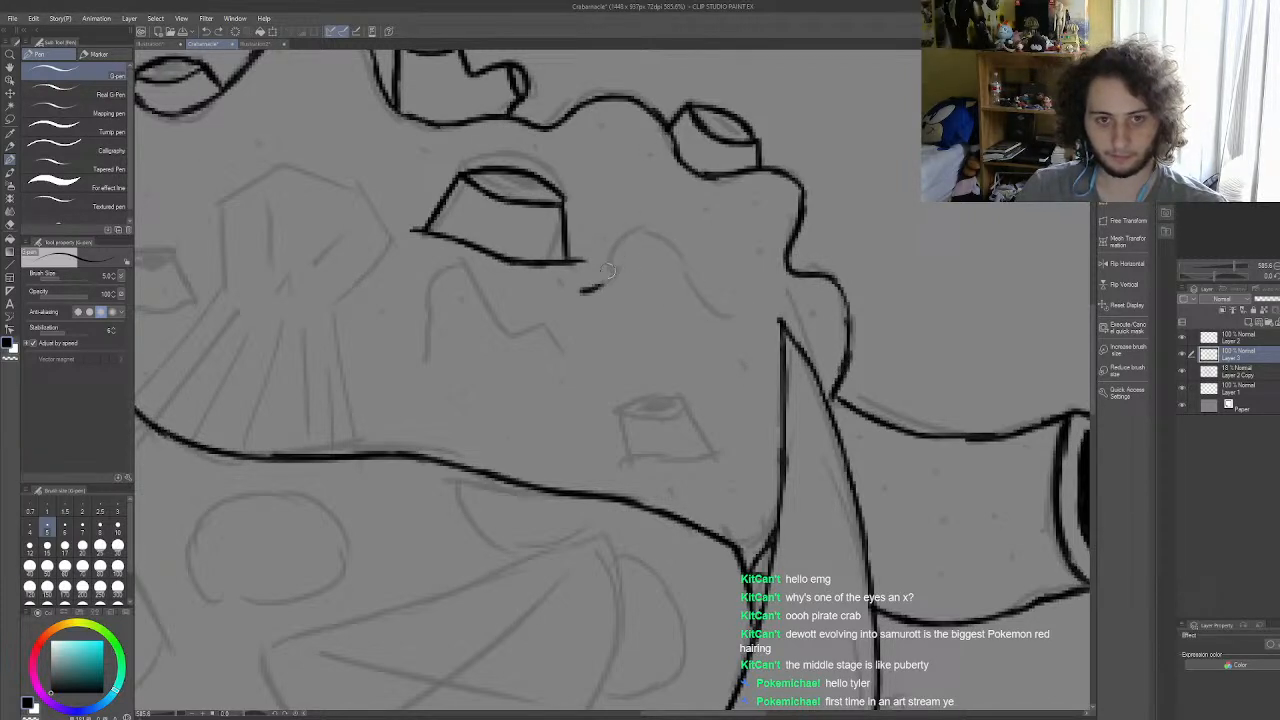
{"action": "mouse_move", "coordinate": [608, 258]}
{"action": "left_mouse_down"}
{"action": "mouse_move", "coordinate": [626, 234]}
{"action": "mouse_move", "coordinate": [690, 260]}
{"action": "mouse_move", "coordinate": [701, 296]}
{"action": "mouse_move", "coordinate": [740, 309]}
{"action": "left_mouse_up"}
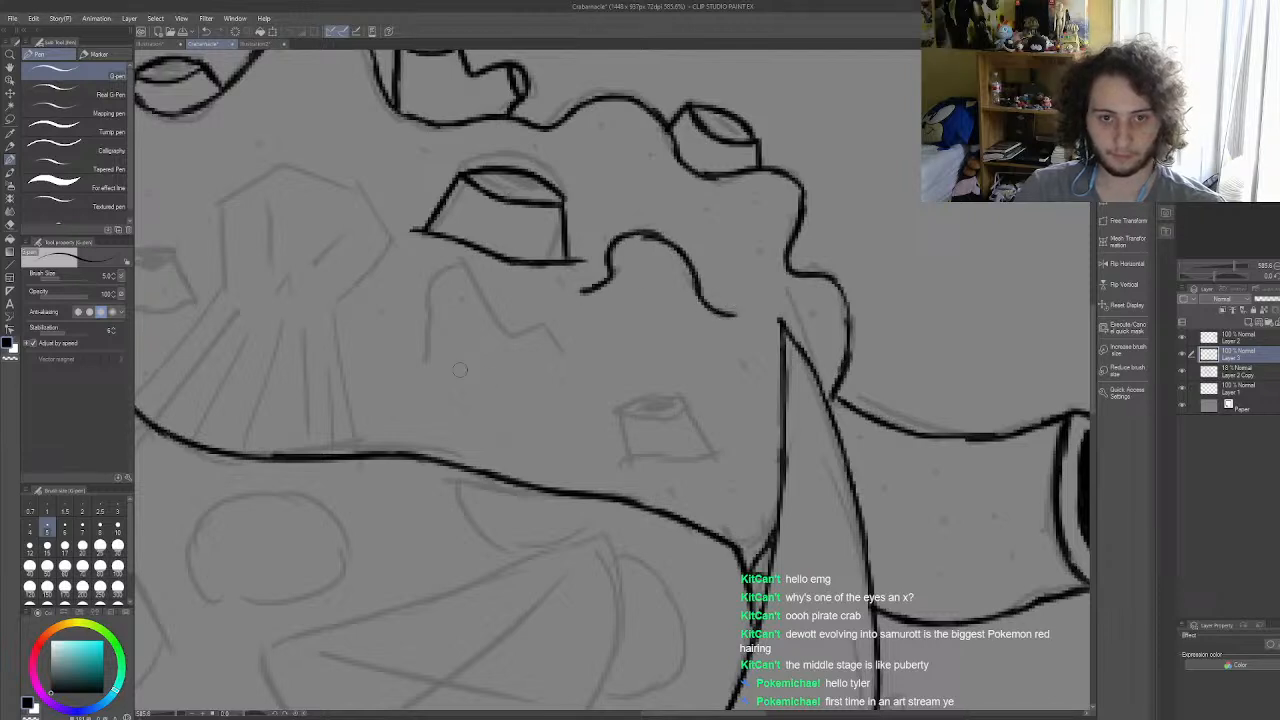
{"action": "mouse_move", "coordinate": [566, 352]}
{"action": "left_mouse_down"}
{"action": "mouse_move", "coordinate": [538, 327]}
{"action": "mouse_move", "coordinate": [501, 343]}
{"action": "mouse_move", "coordinate": [524, 317]}
{"action": "mouse_move", "coordinate": [502, 332]}
{"action": "mouse_move", "coordinate": [535, 327]}
{"action": "mouse_move", "coordinate": [494, 316]}
{"action": "mouse_move", "coordinate": [456, 267]}
{"action": "mouse_move", "coordinate": [432, 284]}
{"action": "mouse_move", "coordinate": [445, 281]}
{"action": "mouse_move", "coordinate": [398, 364]}
{"action": "left_mouse_up"}
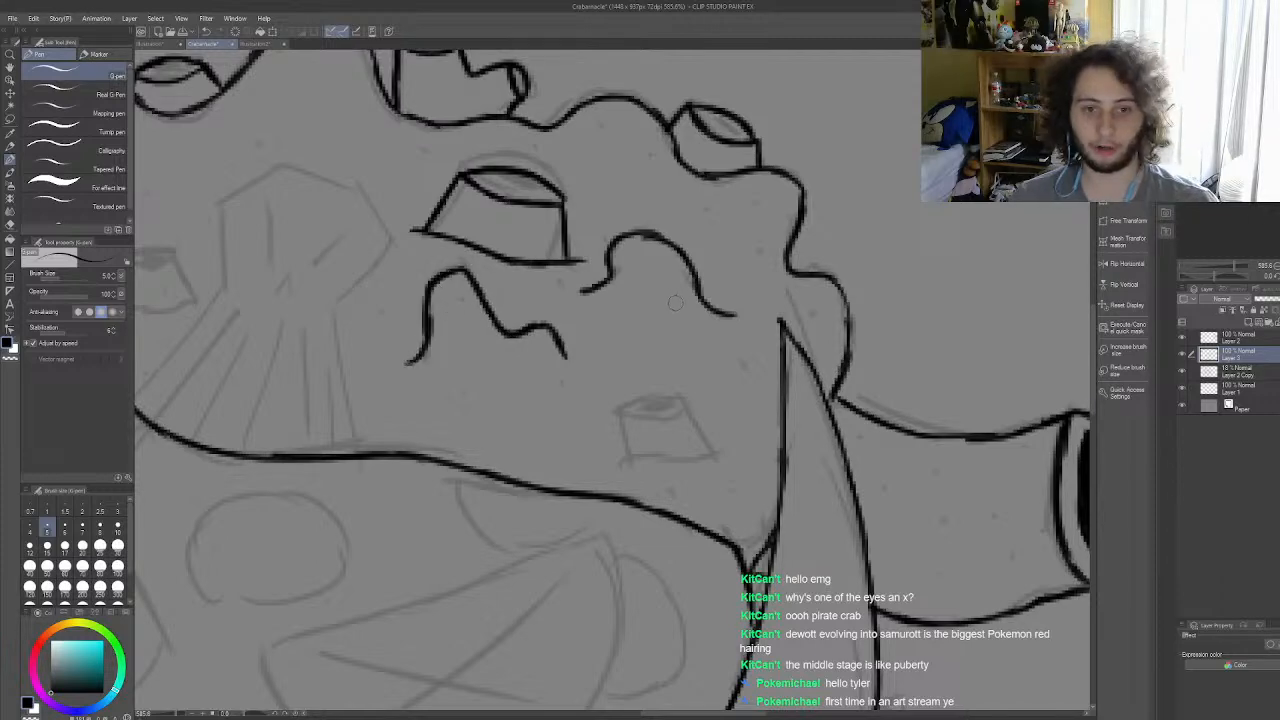
Step: Ink the small barnacle near the shell's lower right edge, with slanted sides, an oval opening and a base line
{"action": "scroll", "coordinate": [676, 303], "scroll_direction": "down", "scroll_amount": 5}
{"action": "scroll", "coordinate": [719, 379], "scroll_direction": "up", "scroll_amount": 7}
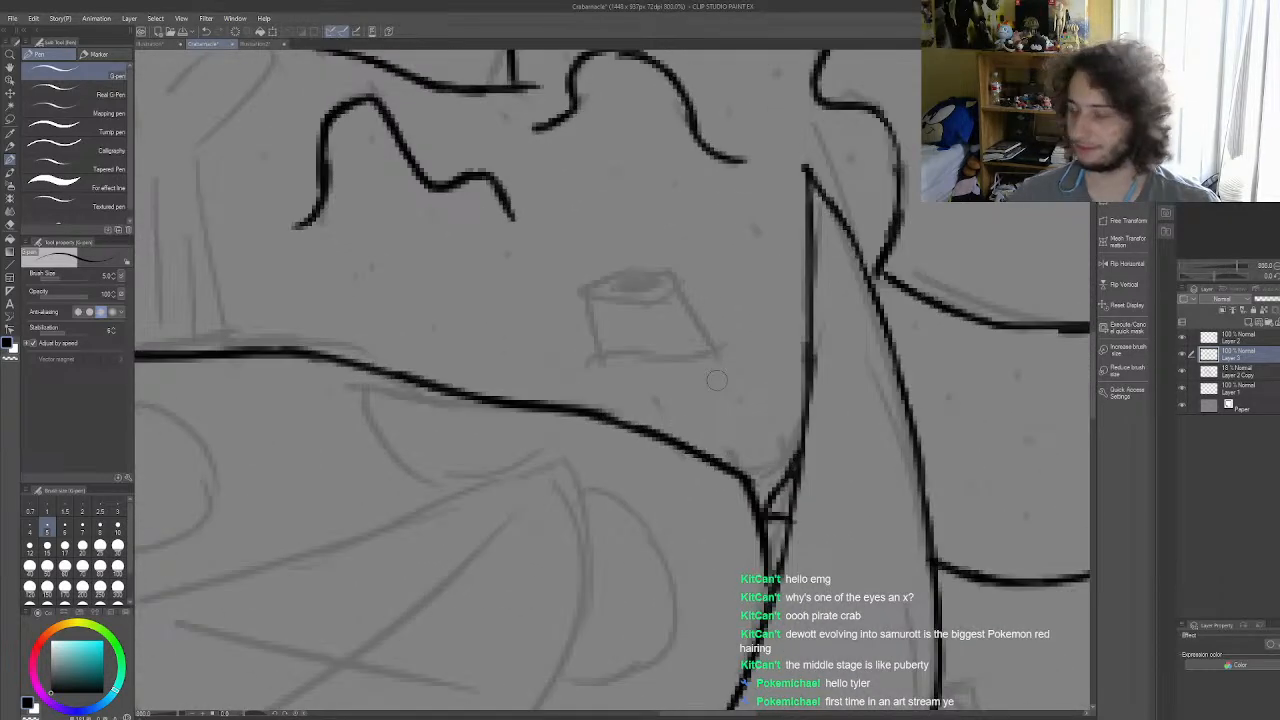
{"action": "left_click_drag", "start_coordinate": [590, 298], "coordinate": [587, 352]}
{"action": "left_click_drag", "start_coordinate": [681, 291], "coordinate": [717, 347]}
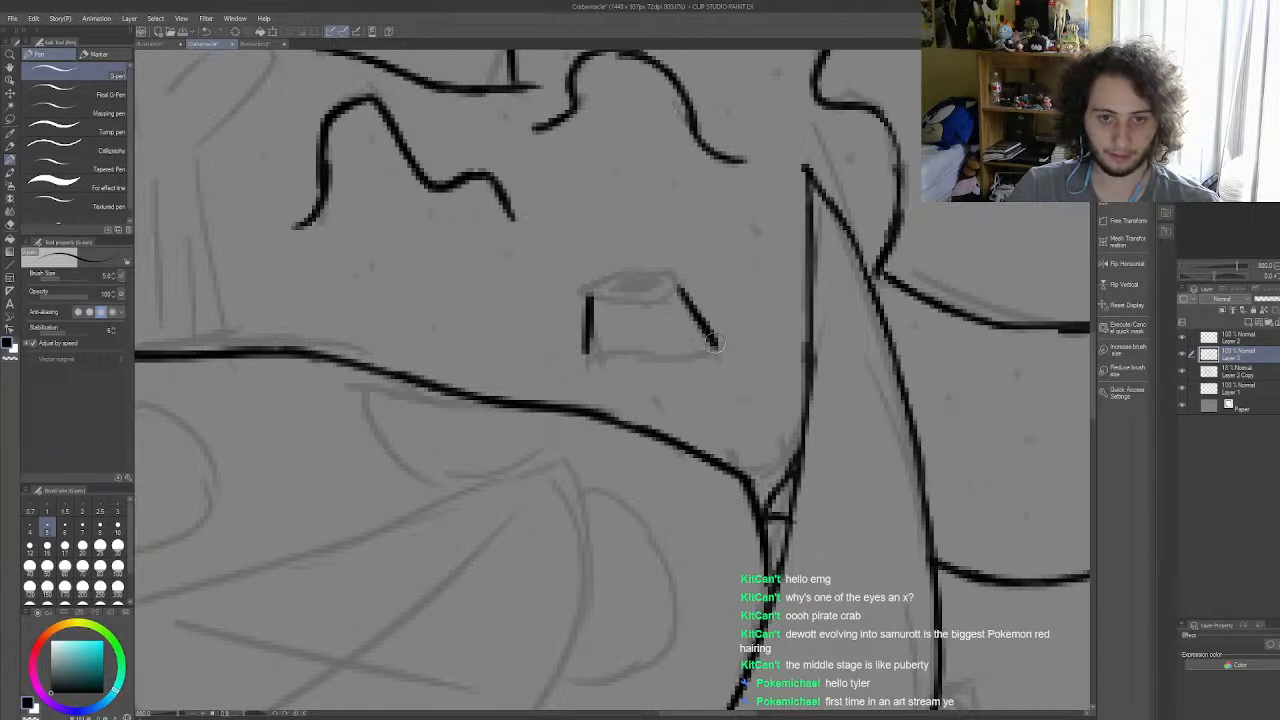
{"action": "mouse_move", "coordinate": [589, 297]}
{"action": "left_mouse_down"}
{"action": "mouse_move", "coordinate": [619, 313]}
{"action": "mouse_move", "coordinate": [611, 304]}
{"action": "mouse_move", "coordinate": [662, 302]}
{"action": "mouse_move", "coordinate": [645, 313]}
{"action": "mouse_move", "coordinate": [592, 298]}
{"action": "mouse_move", "coordinate": [681, 292]}
{"action": "left_mouse_up"}
{"action": "key", "text": "ctrl+z"}
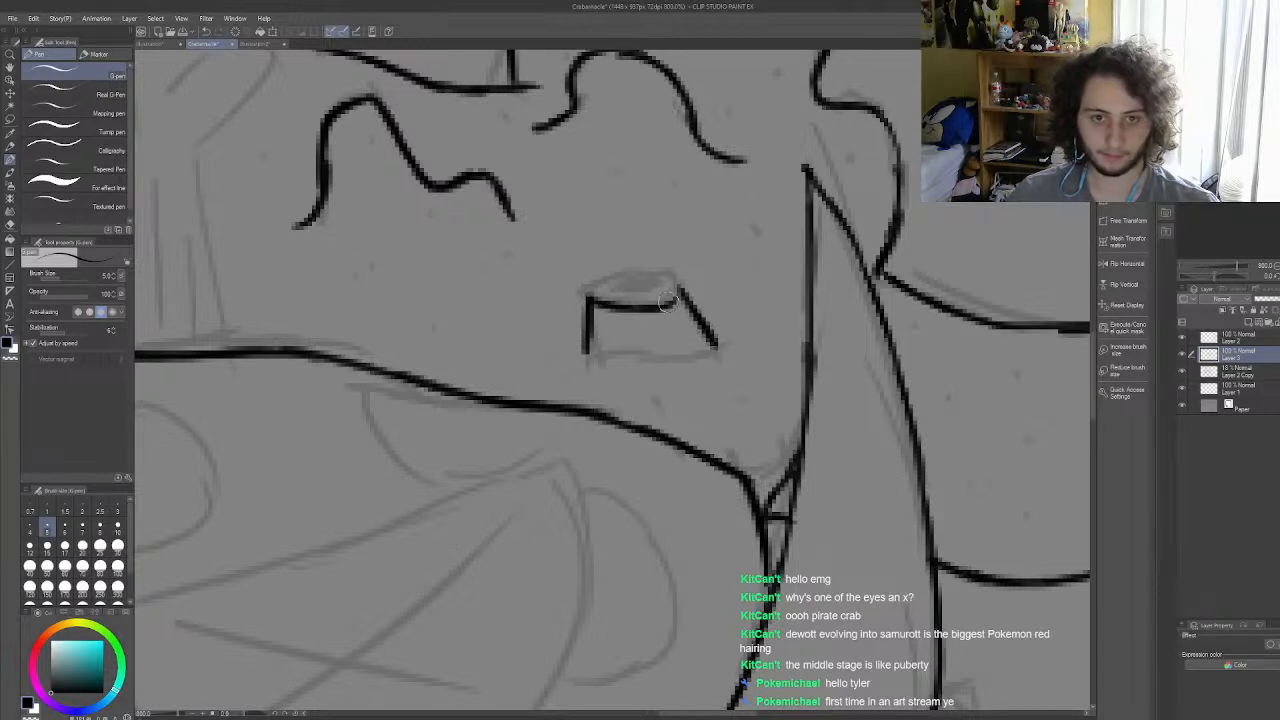
{"action": "mouse_move", "coordinate": [591, 292]}
{"action": "left_mouse_down"}
{"action": "mouse_move", "coordinate": [636, 274]}
{"action": "mouse_move", "coordinate": [683, 292]}
{"action": "left_mouse_up"}
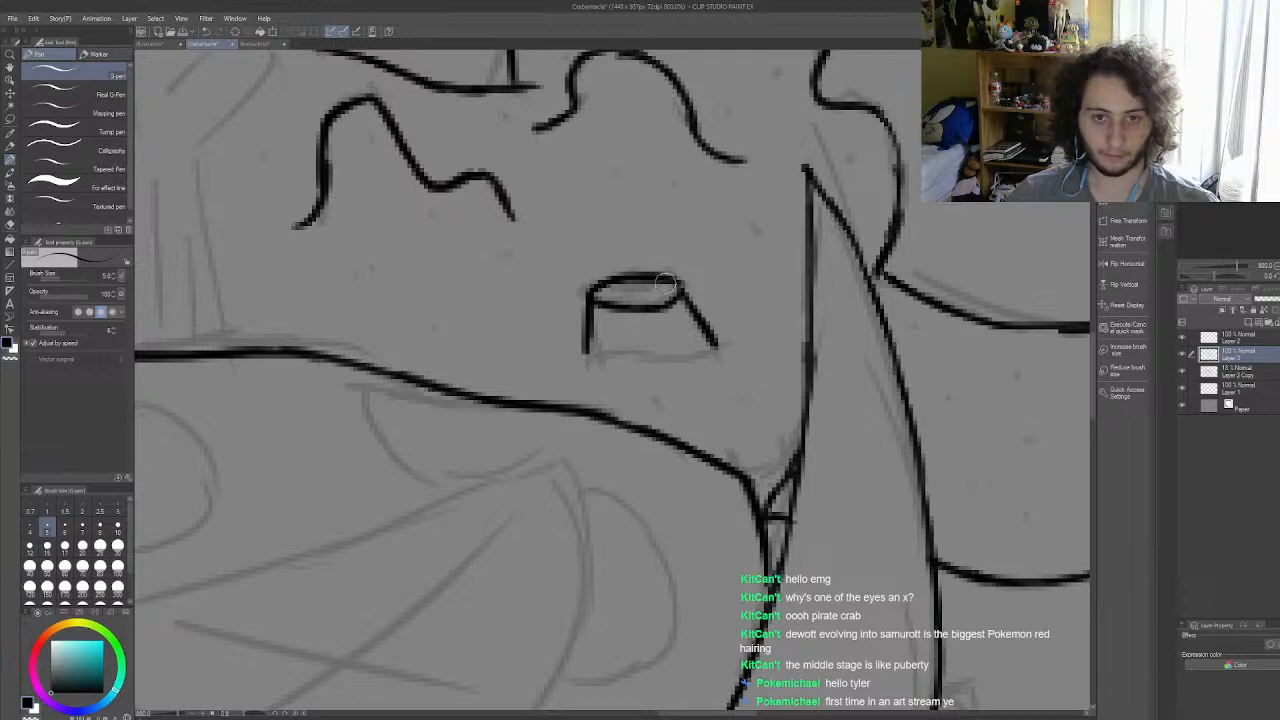
{"action": "mouse_move", "coordinate": [553, 357]}
{"action": "left_mouse_down"}
{"action": "mouse_move", "coordinate": [715, 347]}
{"action": "mouse_move", "coordinate": [760, 335]}
{"action": "left_mouse_up"}
{"action": "scroll", "coordinate": [798, 316], "scroll_direction": "down", "scroll_amount": 1}
{"action": "scroll", "coordinate": [794, 317], "scroll_direction": "down", "scroll_amount": 5}
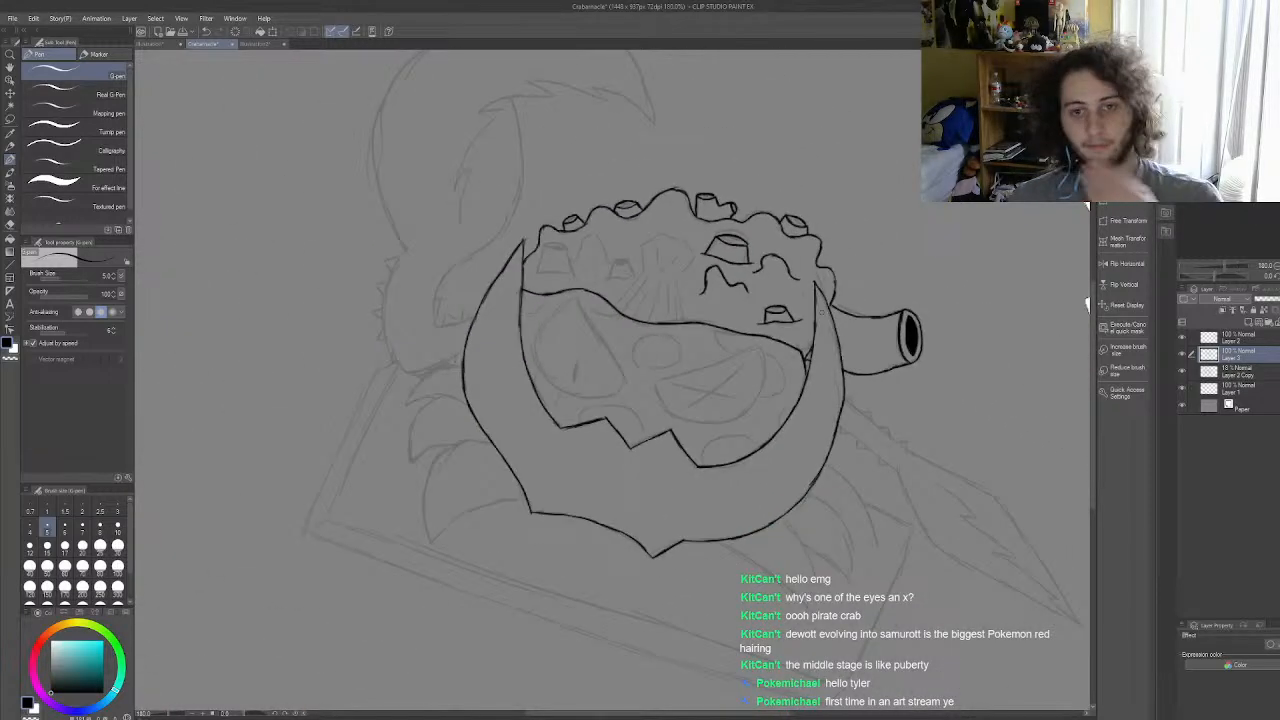
Step: Ink the small barnacle left of the sketched central shape, with its sides, oval opening and base line
{"action": "scroll", "coordinate": [665, 291], "scroll_direction": "up", "scroll_amount": 5}
{"action": "scroll", "coordinate": [749, 346], "scroll_direction": "up", "scroll_amount": 3}
{"action": "mouse_move", "coordinate": [652, 316]}
{"action": "left_mouse_down"}
{"action": "mouse_move", "coordinate": [678, 256]}
{"action": "mouse_move", "coordinate": [658, 306]}
{"action": "mouse_move", "coordinate": [765, 300]}
{"action": "left_mouse_up"}
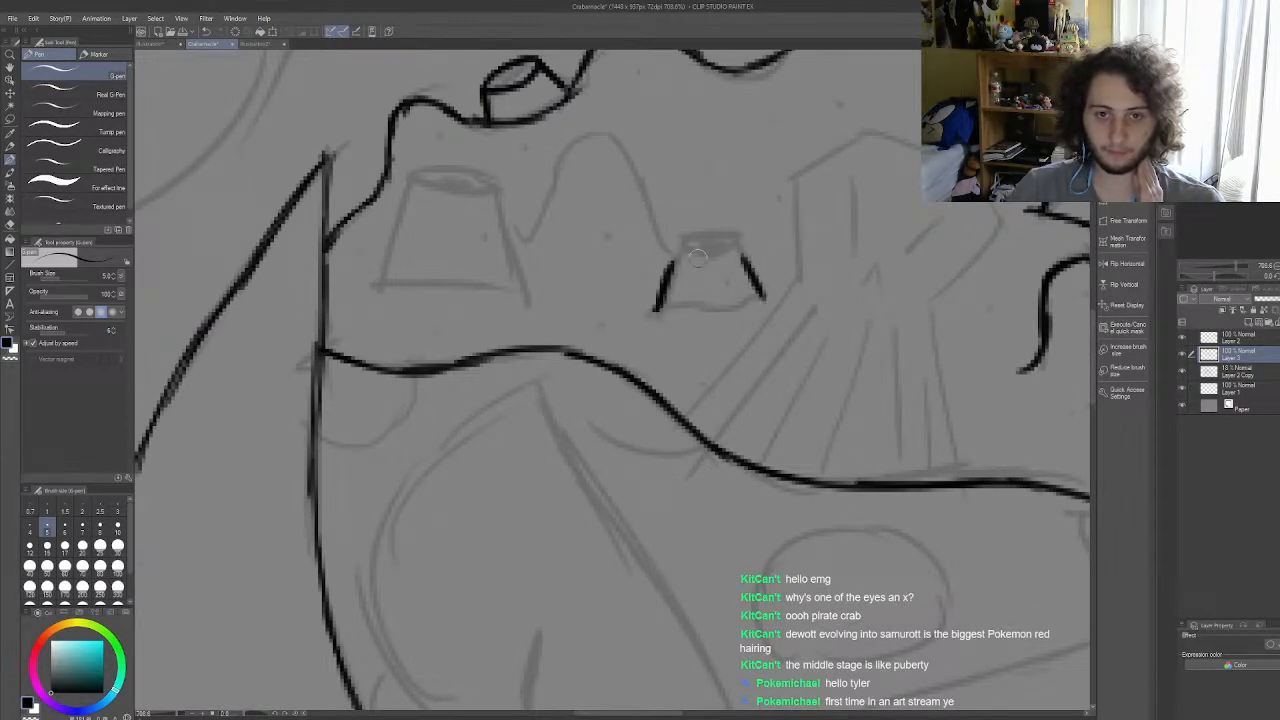
{"action": "mouse_move", "coordinate": [668, 268]}
{"action": "left_mouse_down"}
{"action": "mouse_move", "coordinate": [711, 275]}
{"action": "mouse_move", "coordinate": [694, 268]}
{"action": "mouse_move", "coordinate": [747, 257]}
{"action": "left_mouse_up"}
{"action": "mouse_move", "coordinate": [668, 263]}
{"action": "left_mouse_down"}
{"action": "mouse_move", "coordinate": [734, 248]}
{"action": "mouse_move", "coordinate": [745, 262]}
{"action": "left_mouse_up"}
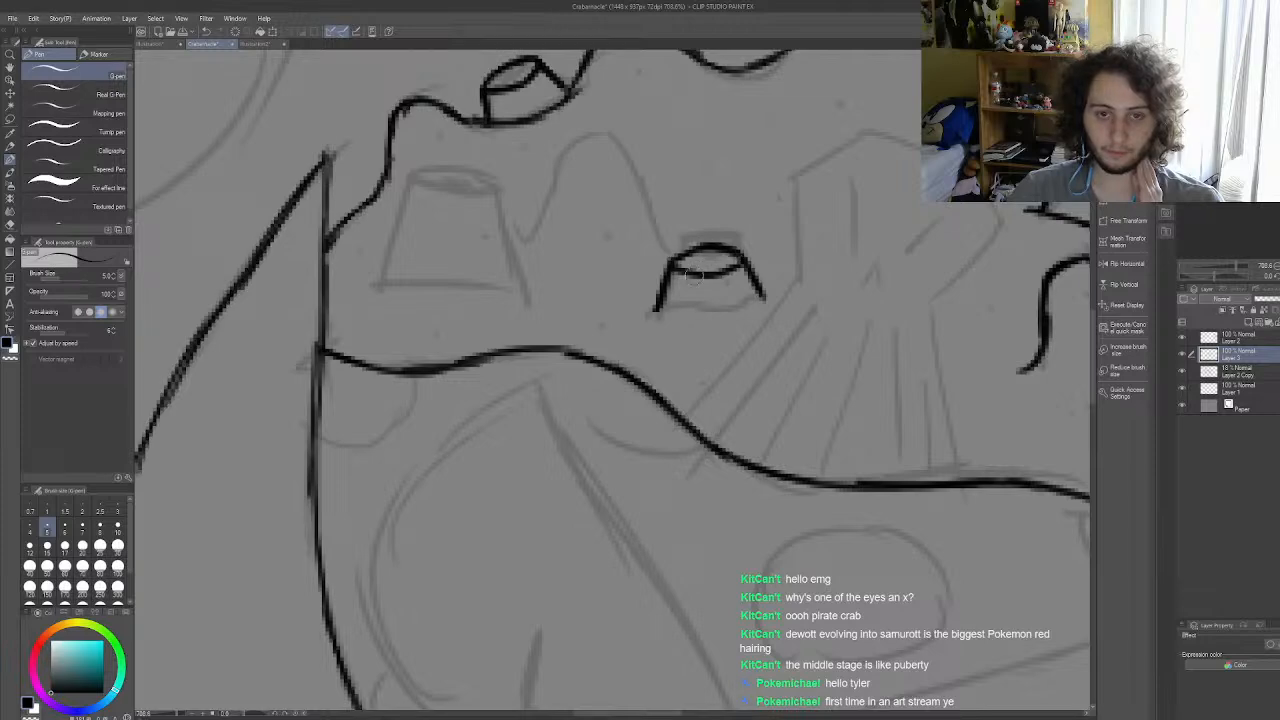
{"action": "left_click_drag", "start_coordinate": [645, 310], "coordinate": [773, 291]}
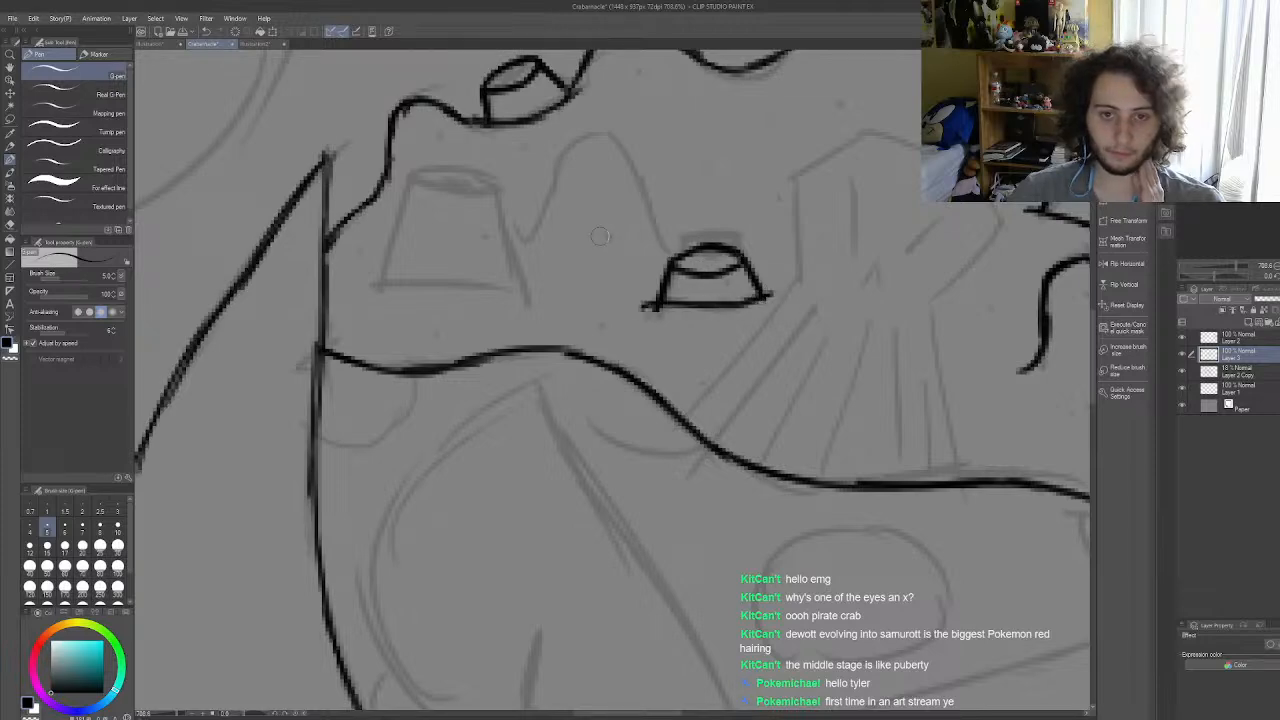
Step: Ink the barnacle at the far left of the shell and the tall rounded bump between it and the small barnacle
{"action": "scroll", "coordinate": [727, 193], "scroll_direction": "down", "scroll_amount": 8}
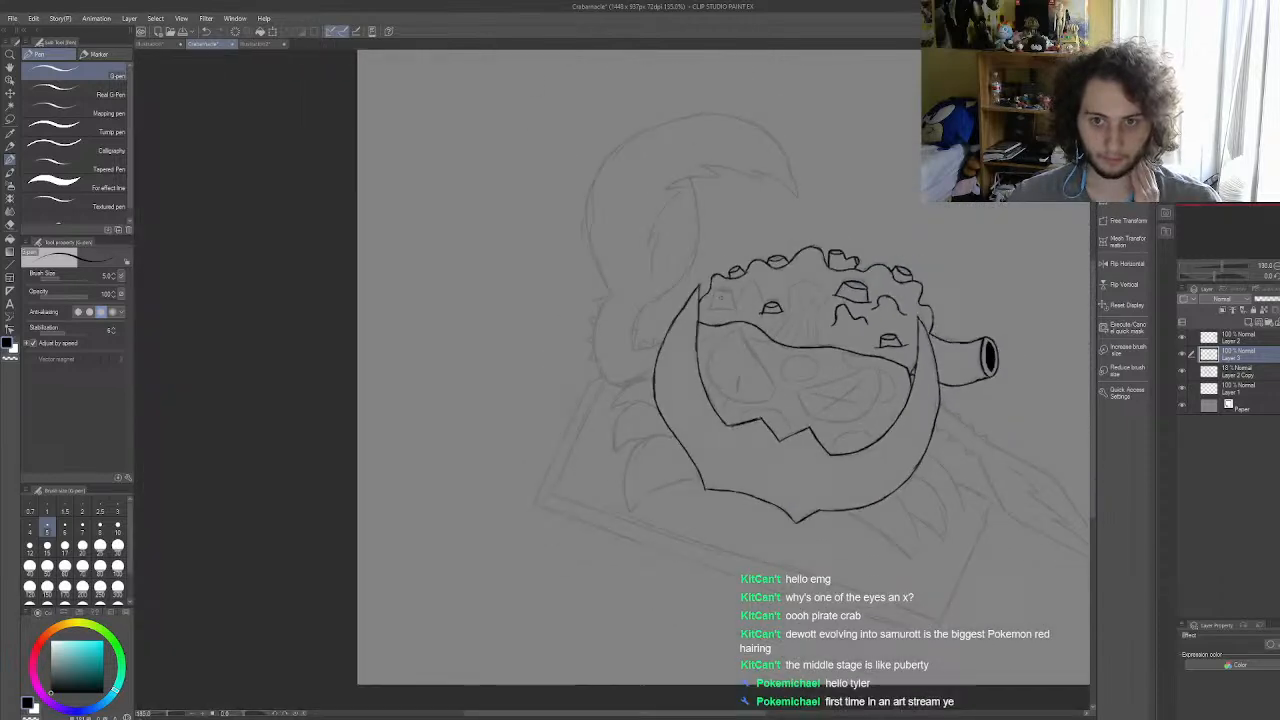
{"action": "scroll", "coordinate": [724, 303], "scroll_direction": "up", "scroll_amount": 8}
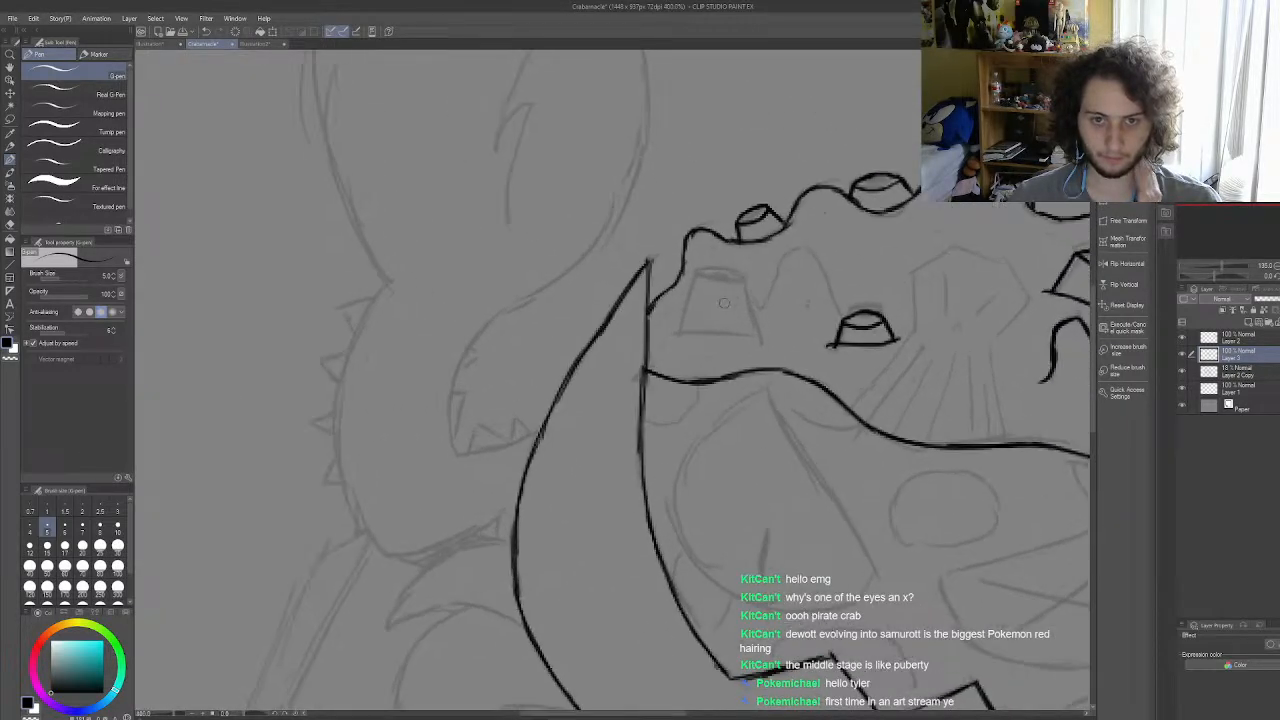
{"action": "mouse_move", "coordinate": [645, 352]}
{"action": "left_mouse_down"}
{"action": "mouse_move", "coordinate": [682, 281]}
{"action": "mouse_move", "coordinate": [674, 290]}
{"action": "mouse_move", "coordinate": [776, 356]}
{"action": "left_mouse_up"}
{"action": "mouse_move", "coordinate": [686, 274]}
{"action": "left_mouse_down"}
{"action": "mouse_move", "coordinate": [738, 293]}
{"action": "mouse_move", "coordinate": [763, 286]}
{"action": "left_mouse_up"}
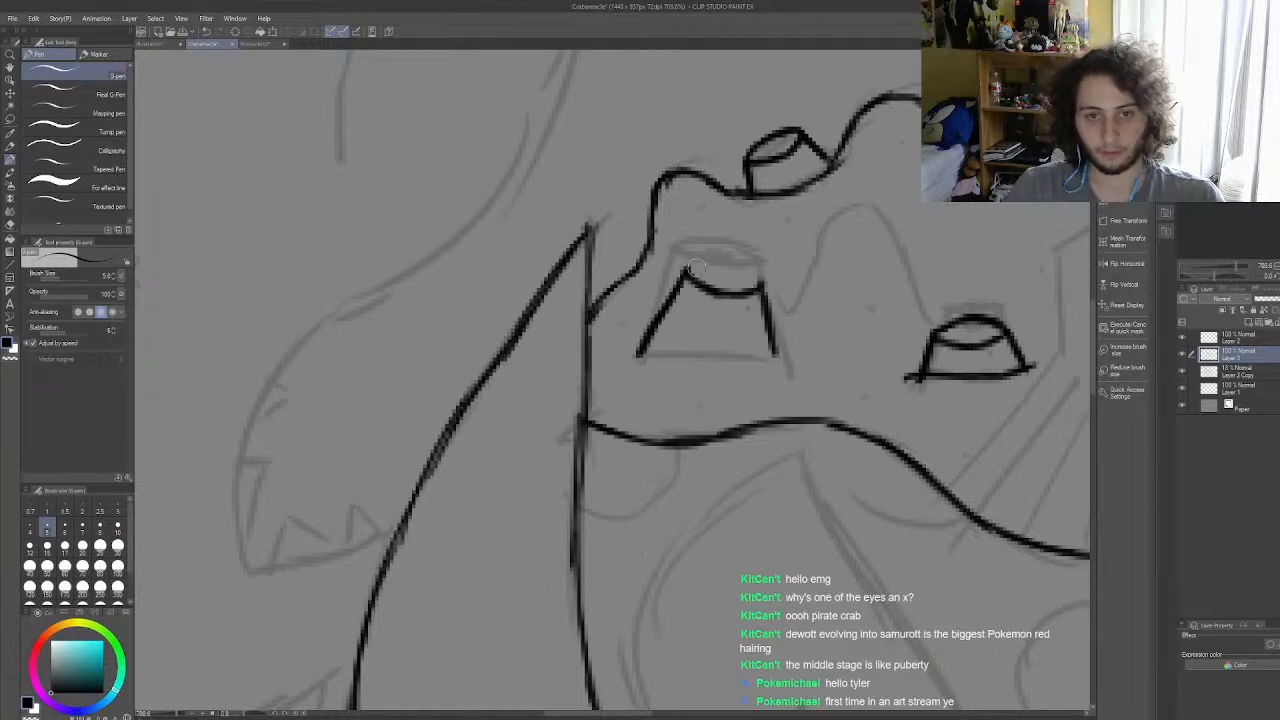
{"action": "left_click_drag", "start_coordinate": [688, 271], "coordinate": [770, 272]}
{"action": "left_click_drag", "start_coordinate": [613, 348], "coordinate": [806, 362]}
{"action": "mouse_move", "coordinate": [772, 303]}
{"action": "left_mouse_down"}
{"action": "mouse_move", "coordinate": [809, 286]}
{"action": "mouse_move", "coordinate": [806, 296]}
{"action": "mouse_move", "coordinate": [854, 207]}
{"action": "mouse_move", "coordinate": [892, 226]}
{"action": "mouse_move", "coordinate": [880, 220]}
{"action": "mouse_move", "coordinate": [907, 261]}
{"action": "mouse_move", "coordinate": [985, 292]}
{"action": "left_mouse_up"}
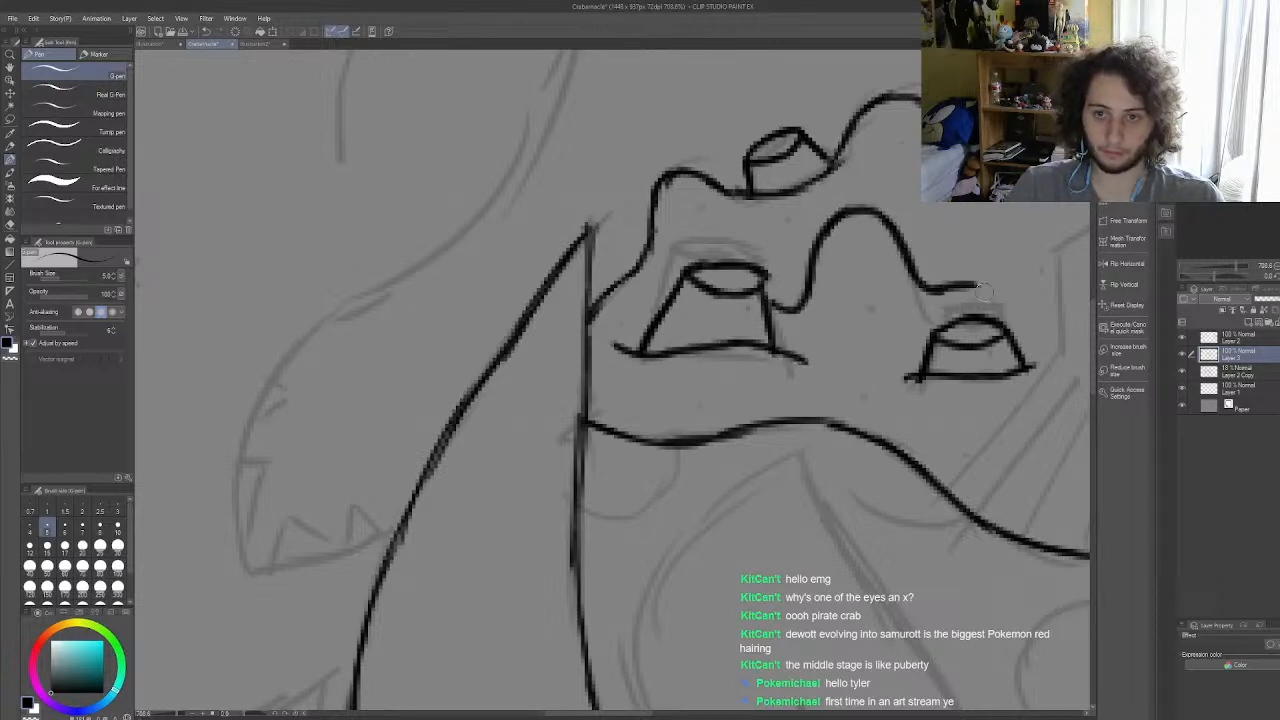
Step: Ink the straight slanted inner edge of the left eye and the curve down its outer side
{"action": "scroll", "coordinate": [940, 291], "scroll_direction": "down", "scroll_amount": 10}
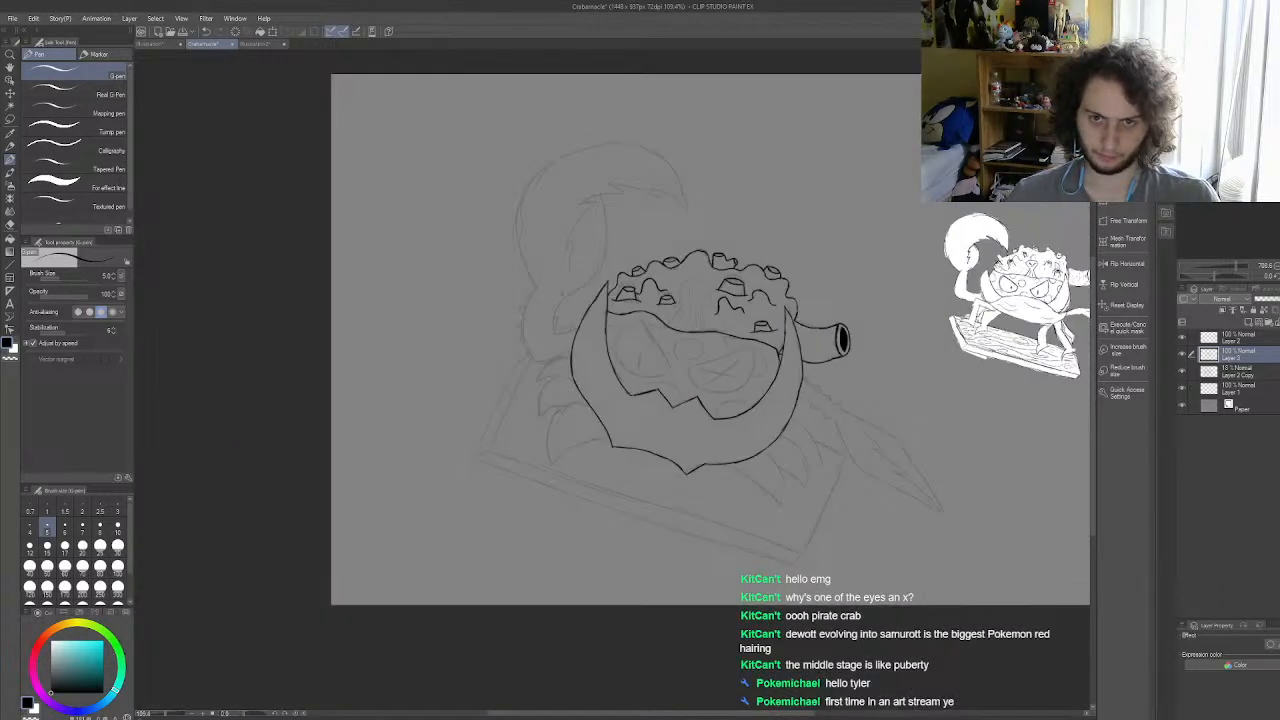
{"action": "scroll", "coordinate": [605, 336], "scroll_direction": "up", "scroll_amount": 8}
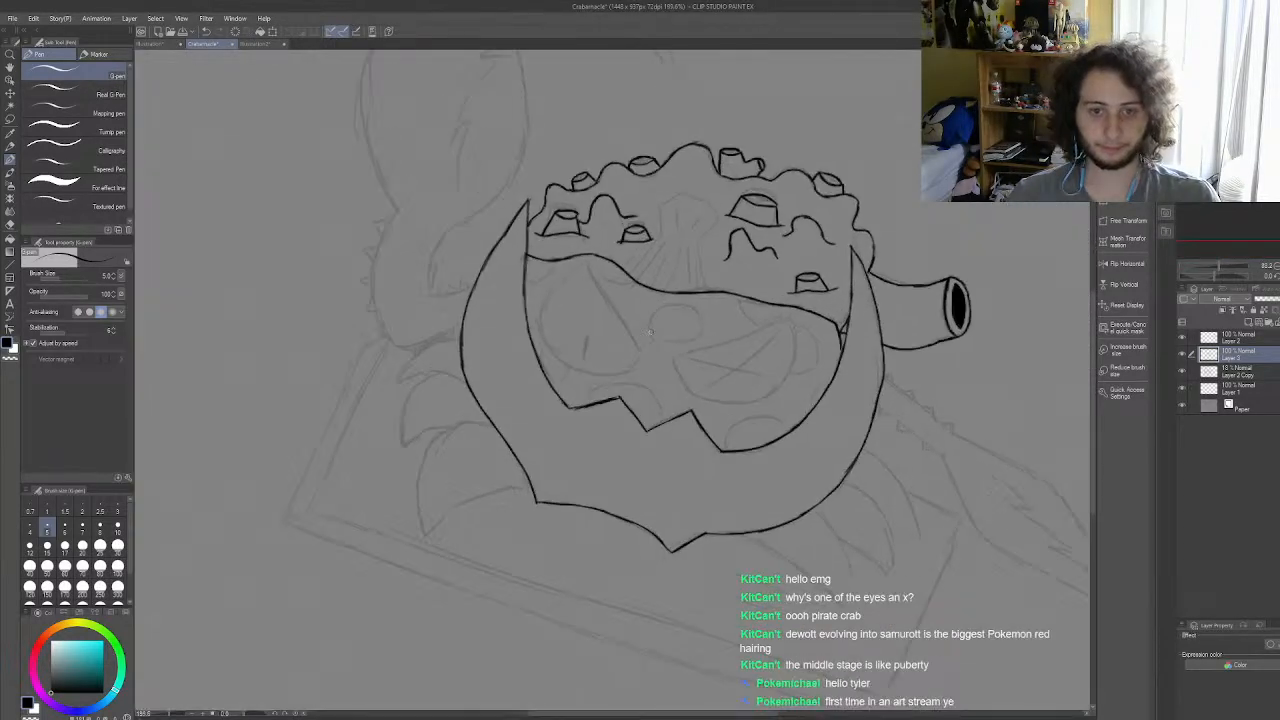
{"action": "scroll", "coordinate": [605, 336], "scroll_direction": "up", "scroll_amount": 1}
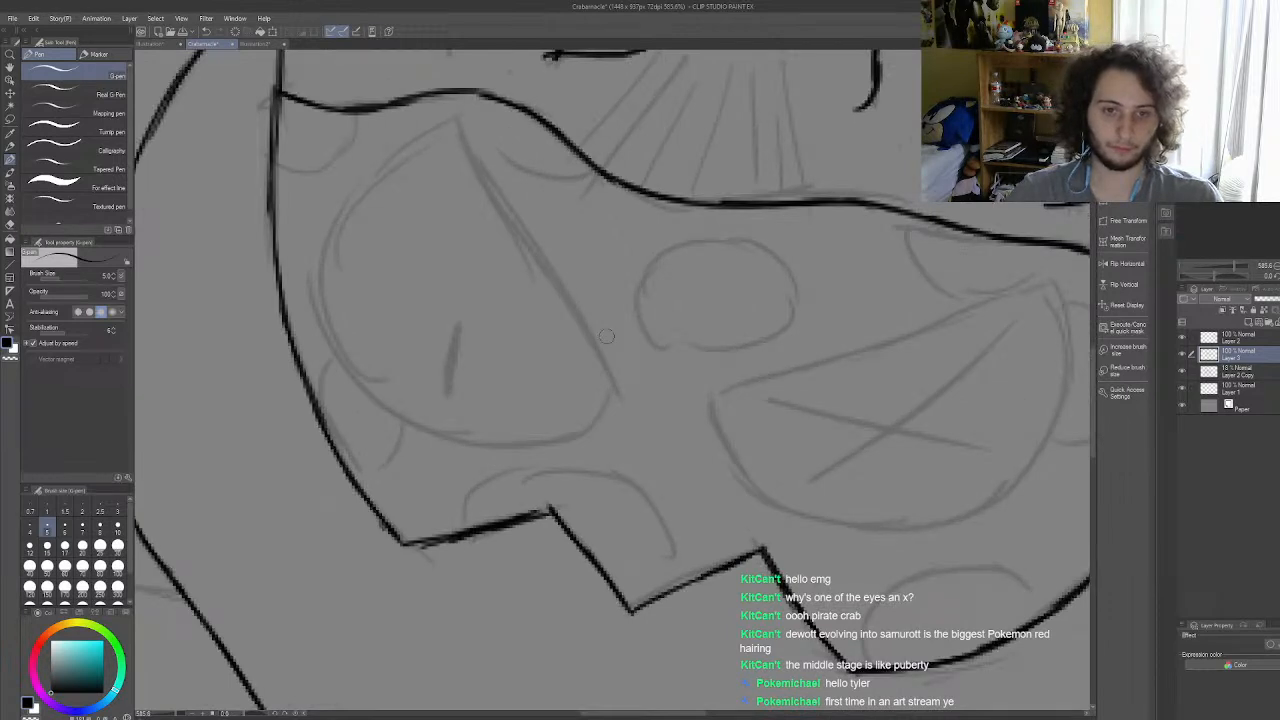
{"action": "left_click_drag", "start_coordinate": [441, 125], "coordinate": [631, 386]}
{"action": "mouse_move", "coordinate": [441, 126]}
{"action": "left_mouse_down"}
{"action": "mouse_move", "coordinate": [372, 201]}
{"action": "mouse_move", "coordinate": [375, 189]}
{"action": "mouse_move", "coordinate": [335, 268]}
{"action": "mouse_move", "coordinate": [348, 260]}
{"action": "mouse_move", "coordinate": [350, 338]}
{"action": "left_mouse_up"}
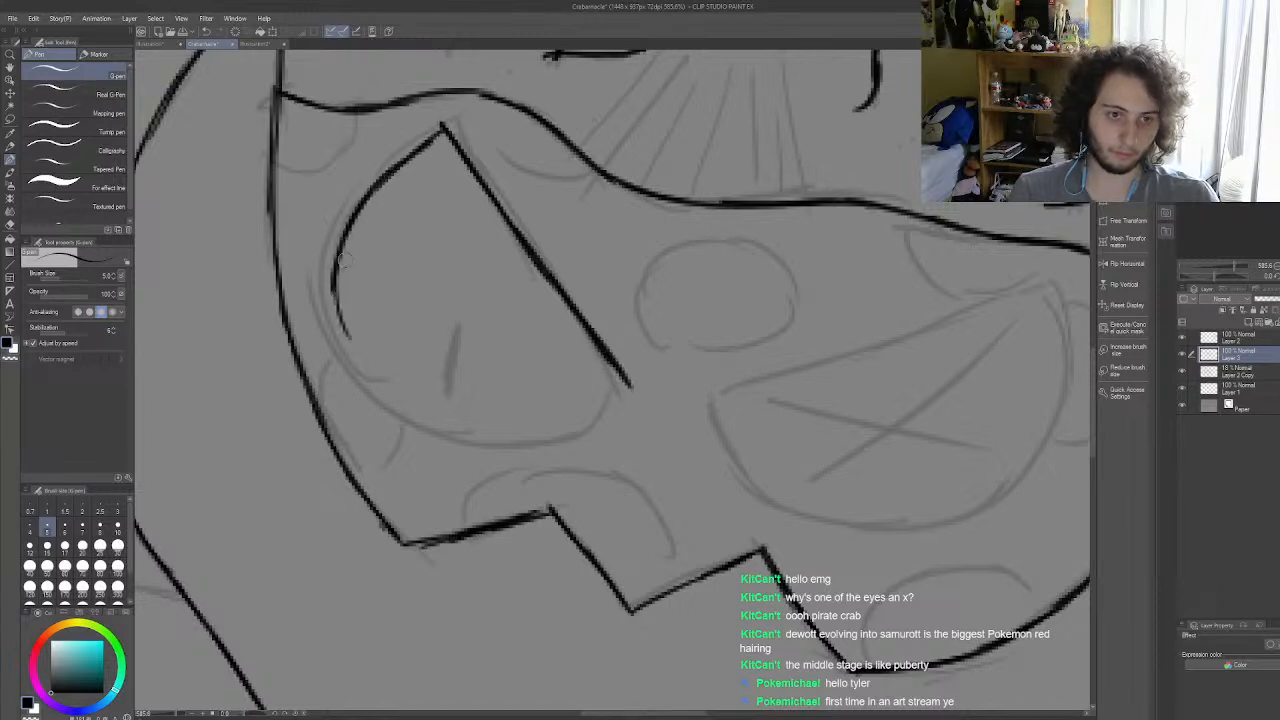
{"action": "key", "text": "ctrl+z"}
{"action": "left_click_drag", "start_coordinate": [346, 243], "coordinate": [332, 325]}
{"action": "mouse_move", "coordinate": [335, 264]}
{"action": "left_mouse_down"}
{"action": "mouse_move", "coordinate": [344, 352]}
{"action": "mouse_move", "coordinate": [363, 379]}
{"action": "left_mouse_up"}
{"action": "left_click_drag", "start_coordinate": [335, 318], "coordinate": [400, 410]}
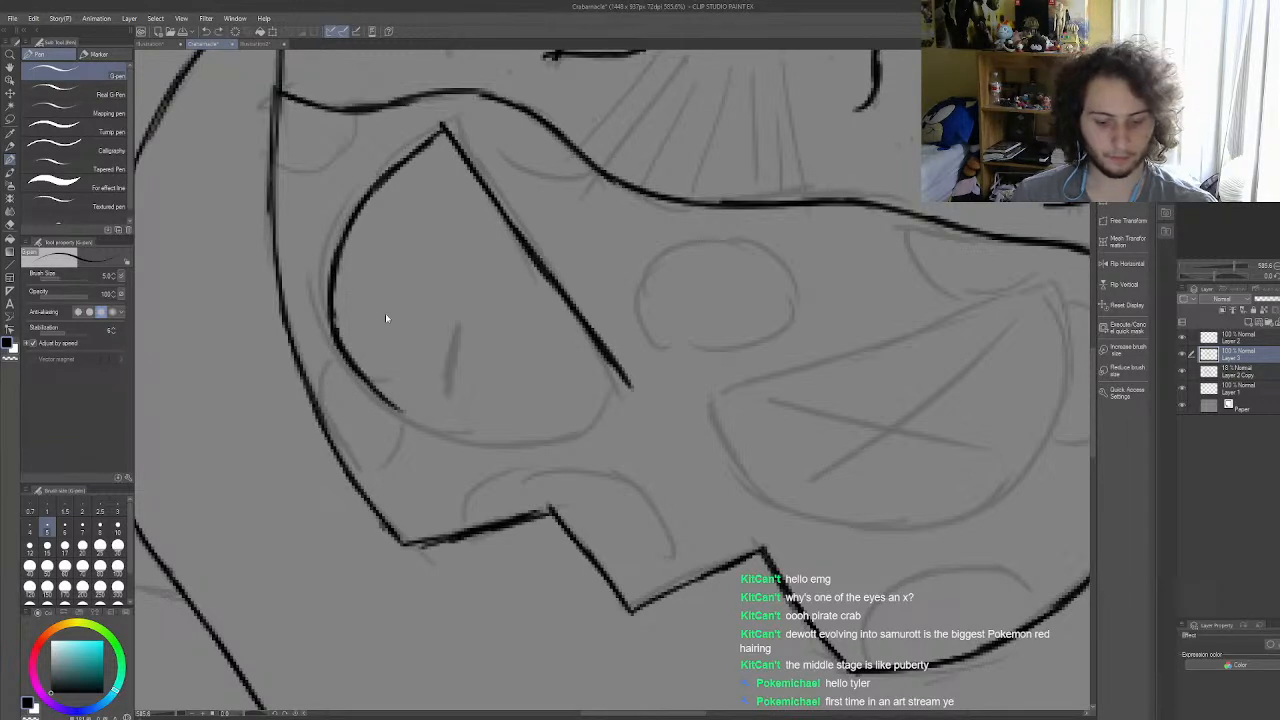
Step: Undo the last strokes on the left eye's outer curve and redraw it in one sweep around to the inner corner
{"action": "key", "text": "ctrl+z"}
{"action": "key", "text": "ctrl+z"}
{"action": "key", "text": "ctrl+z"}
{"action": "mouse_move", "coordinate": [333, 272]}
{"action": "left_mouse_down"}
{"action": "mouse_move", "coordinate": [348, 367]}
{"action": "mouse_move", "coordinate": [335, 333]}
{"action": "mouse_move", "coordinate": [403, 418]}
{"action": "mouse_move", "coordinate": [553, 439]}
{"action": "mouse_move", "coordinate": [525, 442]}
{"action": "mouse_move", "coordinate": [625, 386]}
{"action": "left_mouse_up"}
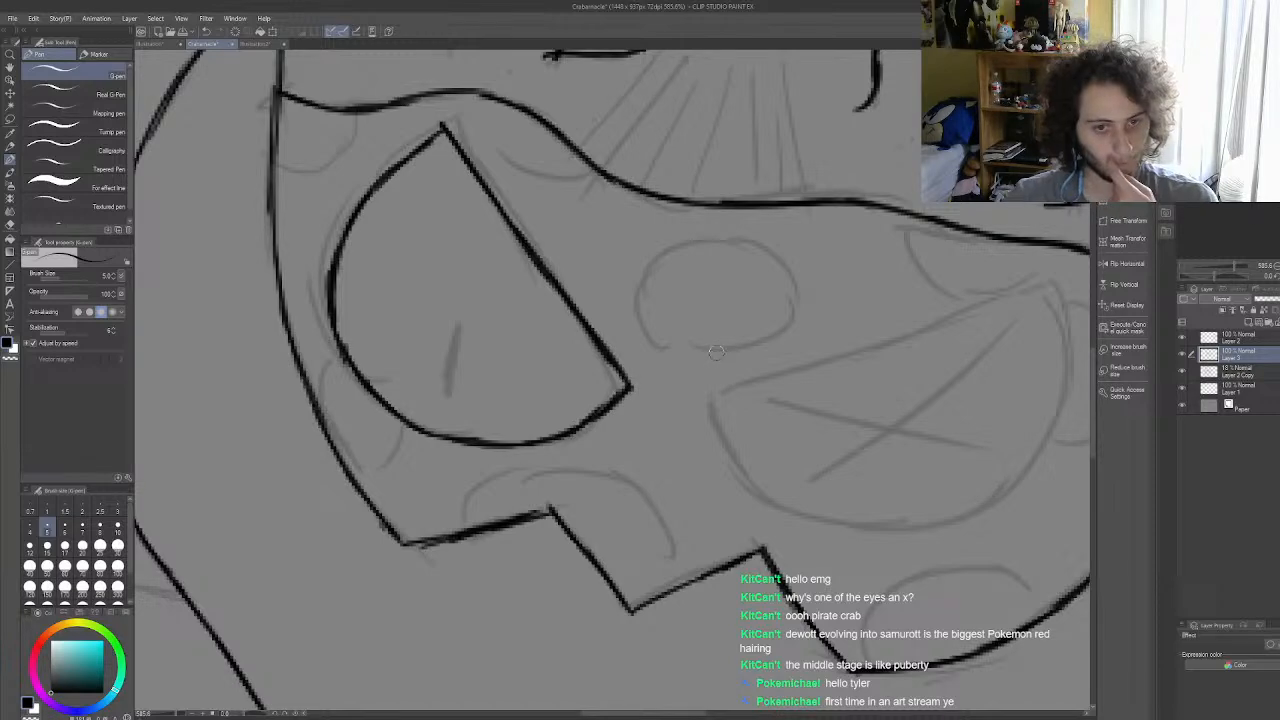
Step: Ink a narrow, solid black slit pupil inside the left eye over the sketched mark
{"action": "scroll", "coordinate": [714, 355], "scroll_direction": "down", "scroll_amount": 5}
{"action": "scroll", "coordinate": [602, 353], "scroll_direction": "up", "scroll_amount": 8}
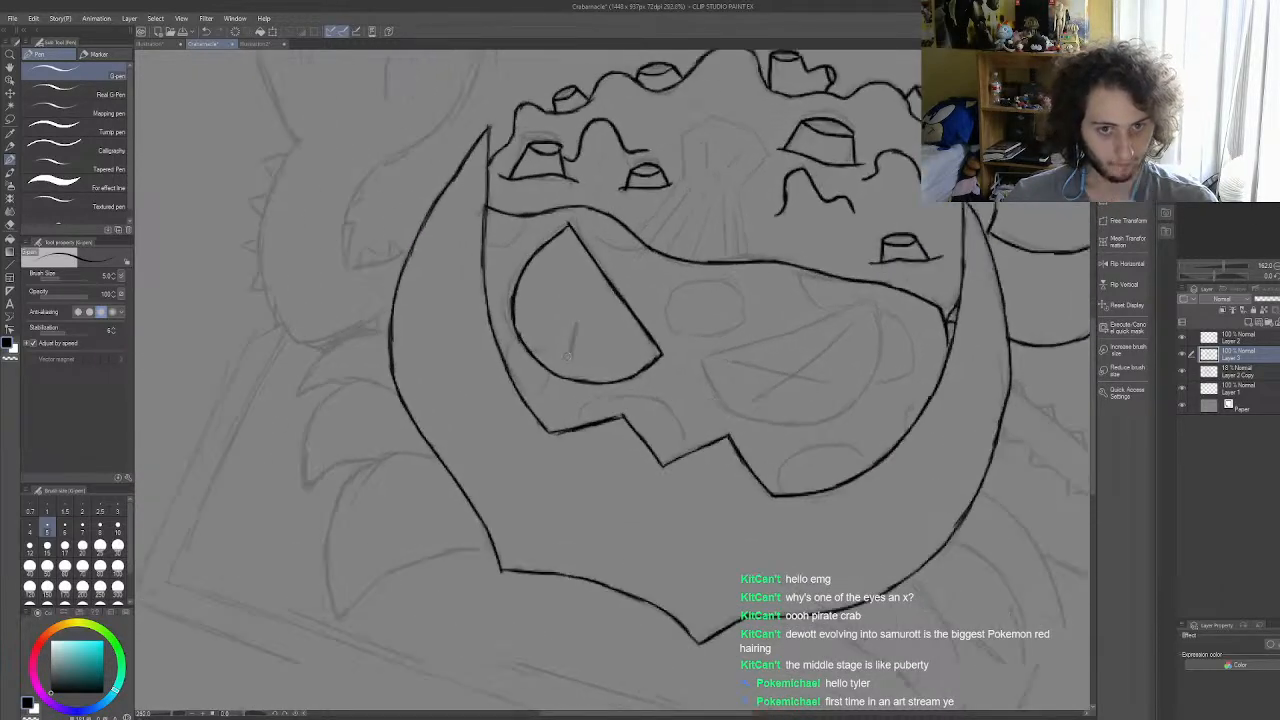
{"action": "left_click_drag", "start_coordinate": [587, 322], "coordinate": [590, 340]}
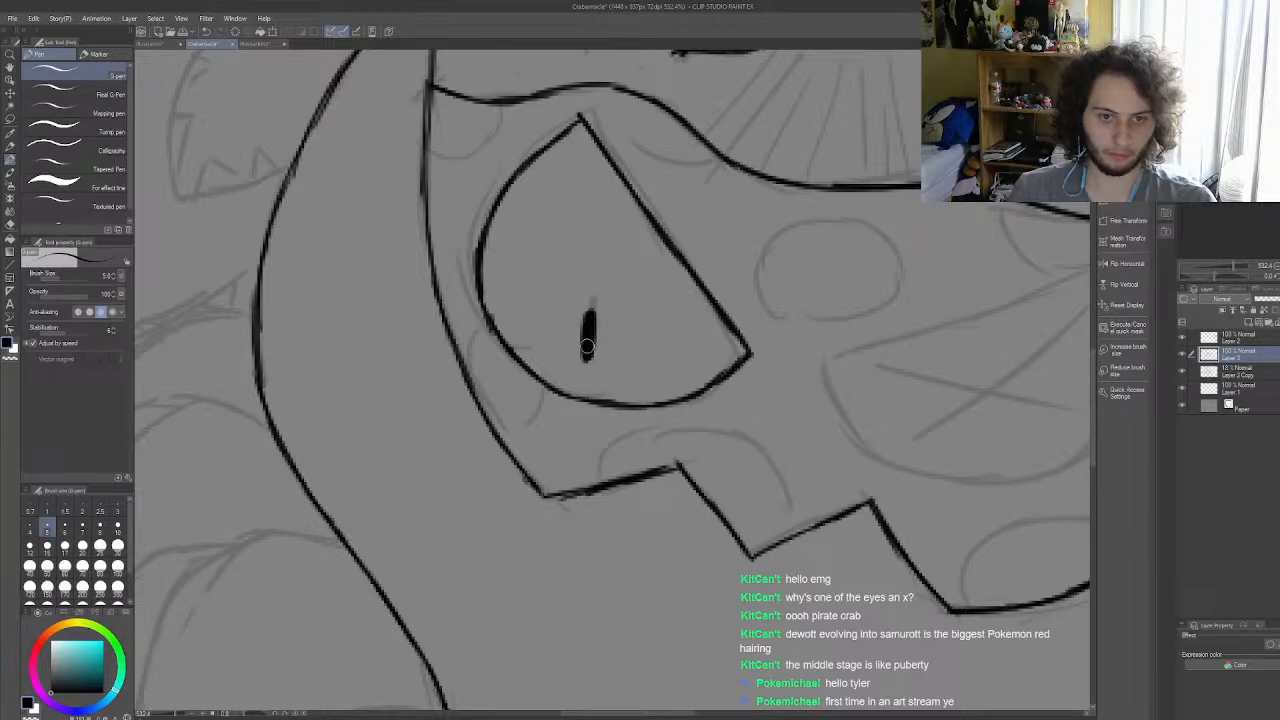
{"action": "scroll", "coordinate": [587, 346], "scroll_direction": "down", "scroll_amount": 5}
{"action": "scroll", "coordinate": [821, 368], "scroll_direction": "up", "scroll_amount": 4}
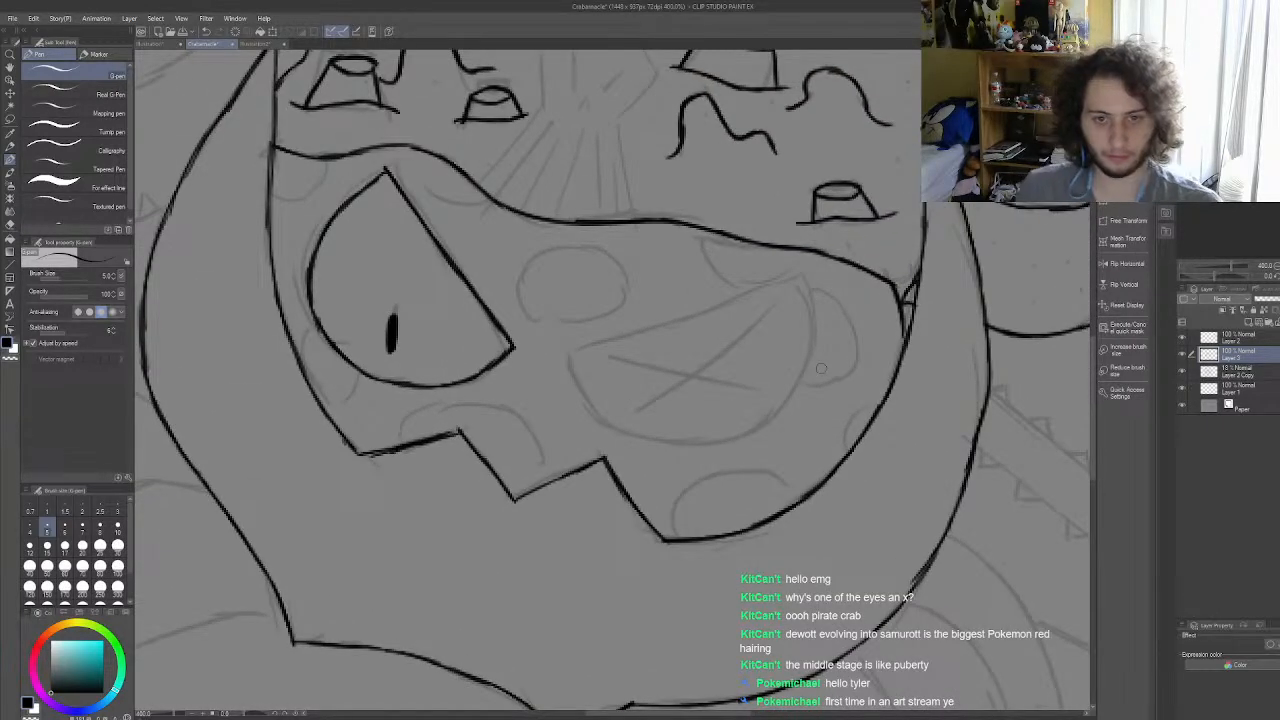
Step: Ink the right eye's slanted straight upper edge and rounded lower outline, undoing and redrawing the inner part of the curve
{"action": "left_click_drag", "start_coordinate": [568, 357], "coordinate": [797, 273]}
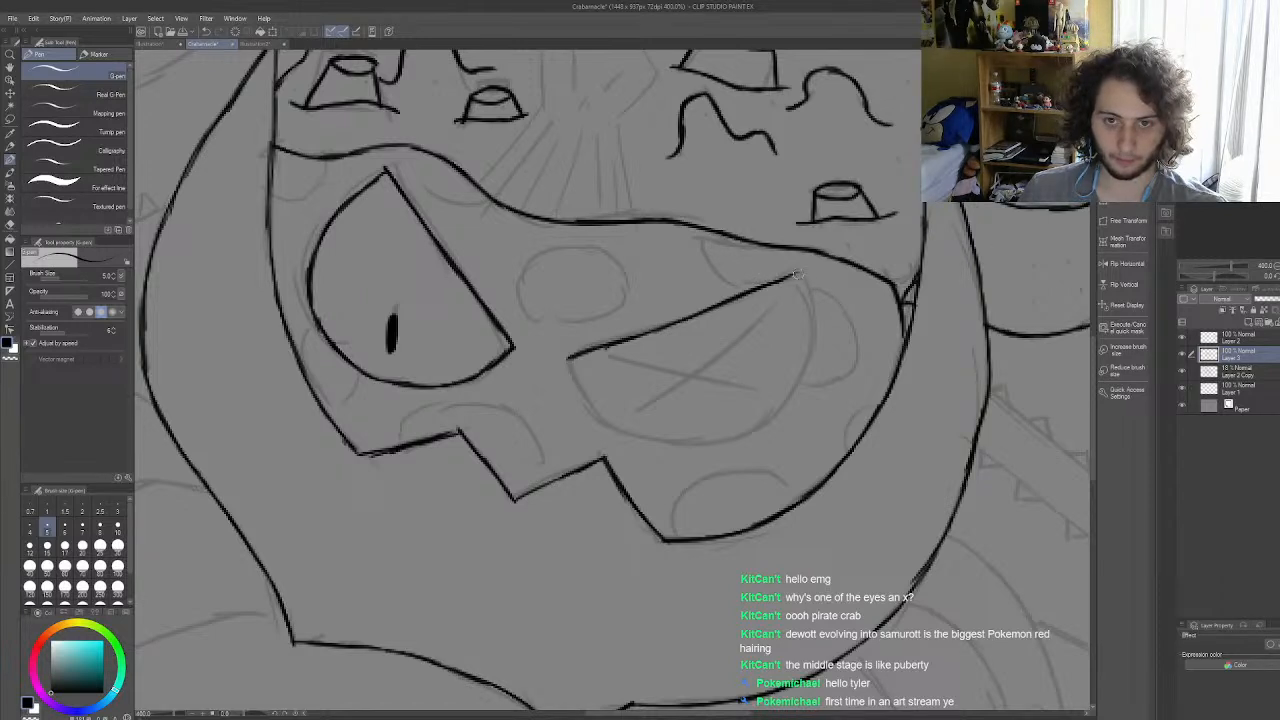
{"action": "mouse_move", "coordinate": [791, 274]}
{"action": "left_mouse_down"}
{"action": "mouse_move", "coordinate": [800, 385]}
{"action": "mouse_move", "coordinate": [778, 420]}
{"action": "mouse_move", "coordinate": [682, 449]}
{"action": "left_mouse_up"}
{"action": "mouse_move", "coordinate": [800, 336]}
{"action": "left_mouse_down"}
{"action": "mouse_move", "coordinate": [786, 407]}
{"action": "mouse_move", "coordinate": [802, 364]}
{"action": "mouse_move", "coordinate": [742, 439]}
{"action": "mouse_move", "coordinate": [657, 435]}
{"action": "left_mouse_up"}
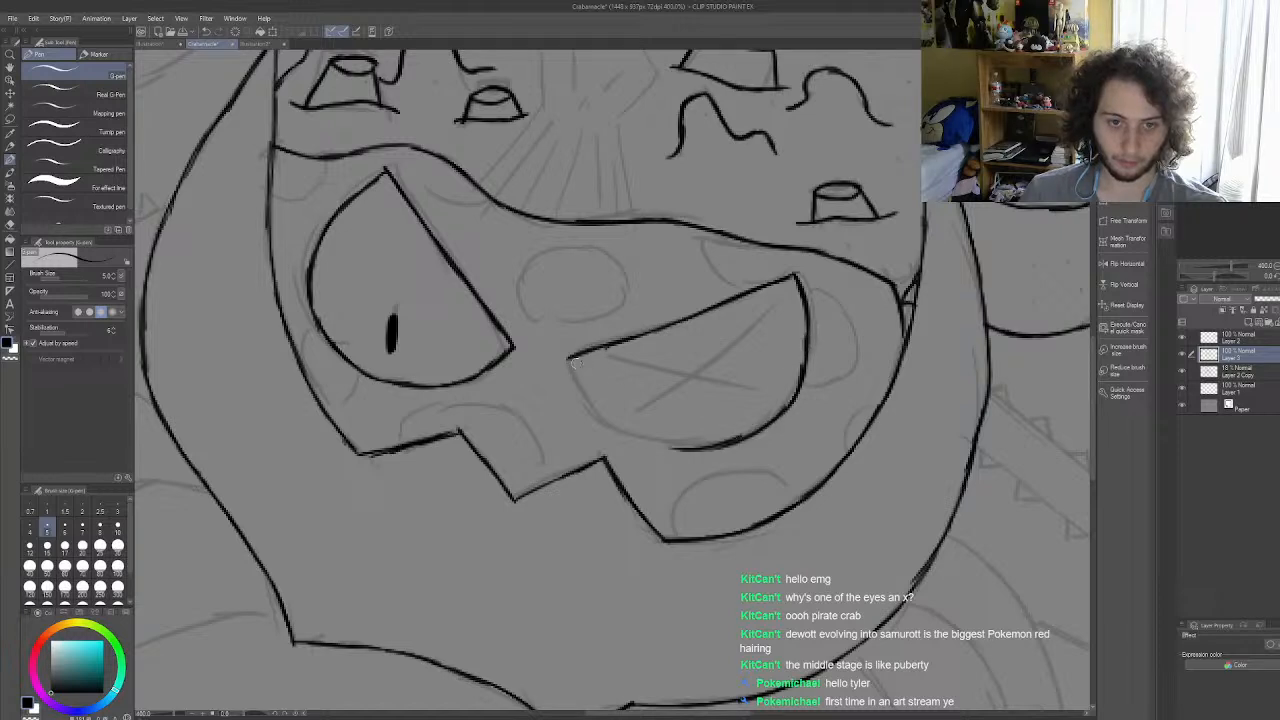
{"action": "mouse_move", "coordinate": [567, 355]}
{"action": "left_mouse_down"}
{"action": "mouse_move", "coordinate": [619, 427]}
{"action": "mouse_move", "coordinate": [686, 446]}
{"action": "left_mouse_up"}
{"action": "key", "text": "ctrl+z"}
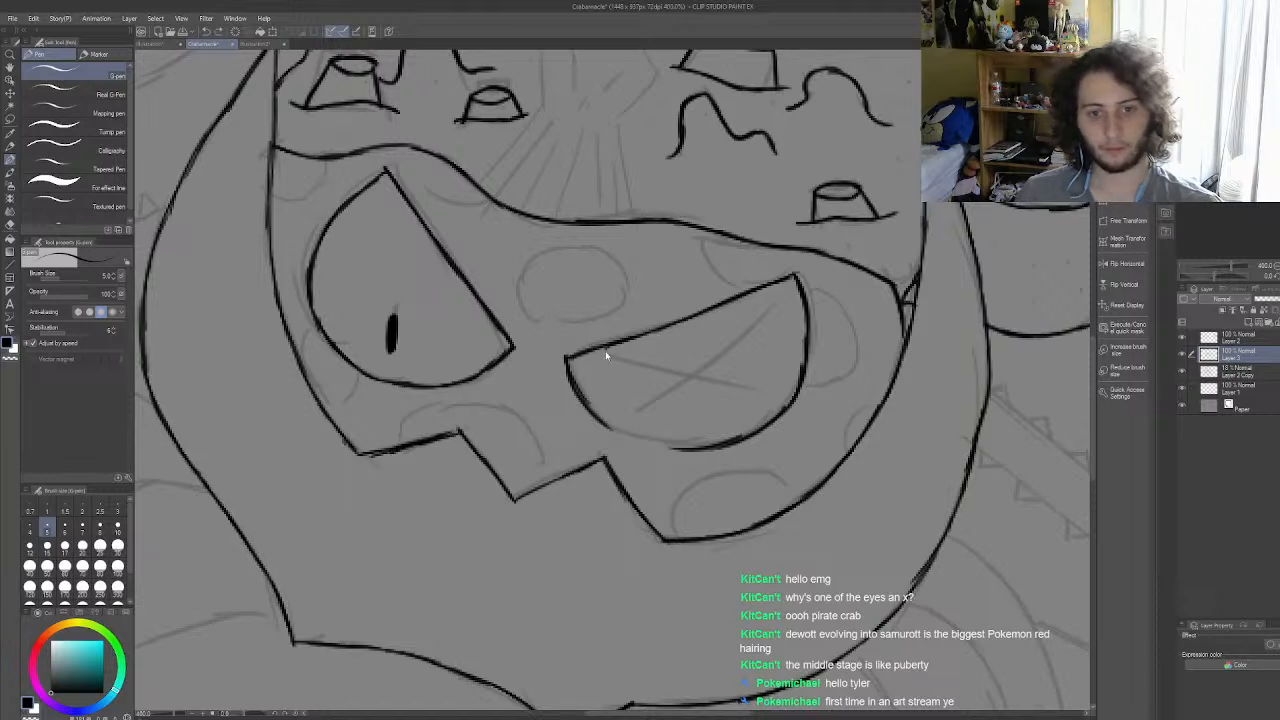
{"action": "key", "text": "ctrl+z"}
{"action": "mouse_move", "coordinate": [567, 361]}
{"action": "left_mouse_down"}
{"action": "mouse_move", "coordinate": [629, 433]}
{"action": "mouse_move", "coordinate": [586, 398]}
{"action": "mouse_move", "coordinate": [692, 448]}
{"action": "left_mouse_up"}
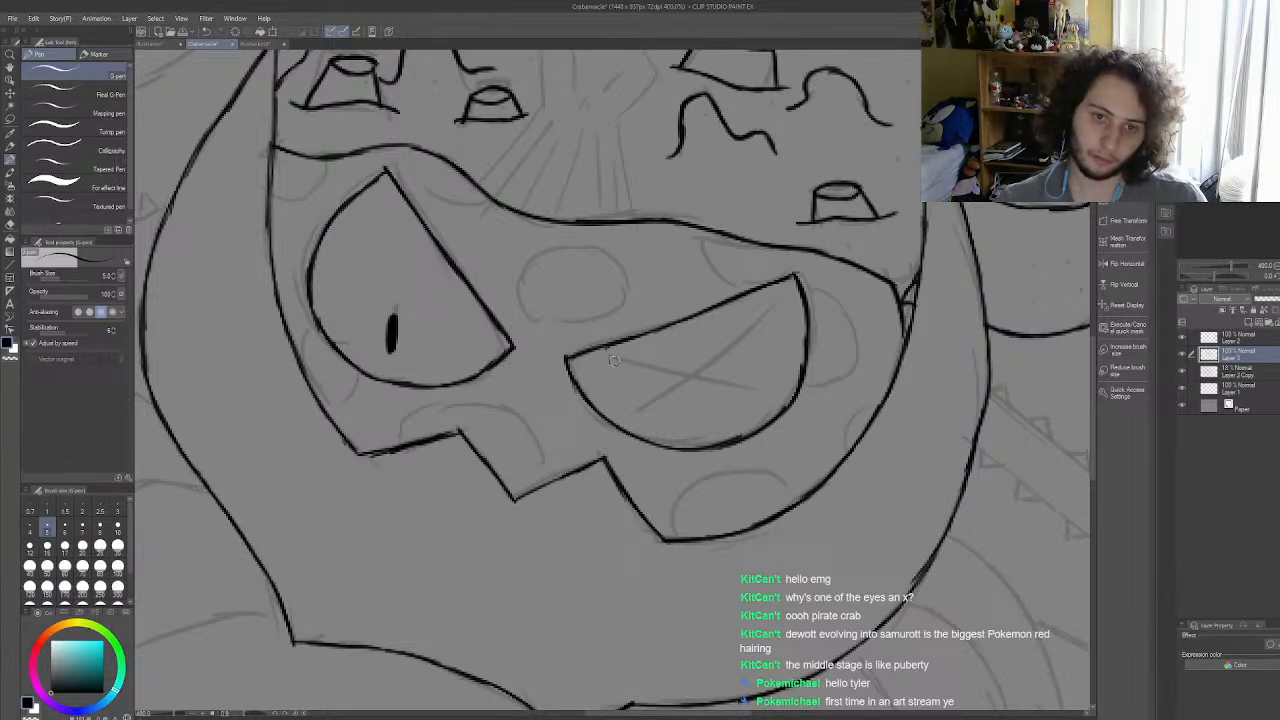
Step: Ink two crossing strokes forming an X inside the right eye, redoing strokes that miss the sketch
{"action": "left_click_drag", "start_coordinate": [607, 355], "coordinate": [798, 400]}
{"action": "key", "text": "ctrl+z"}
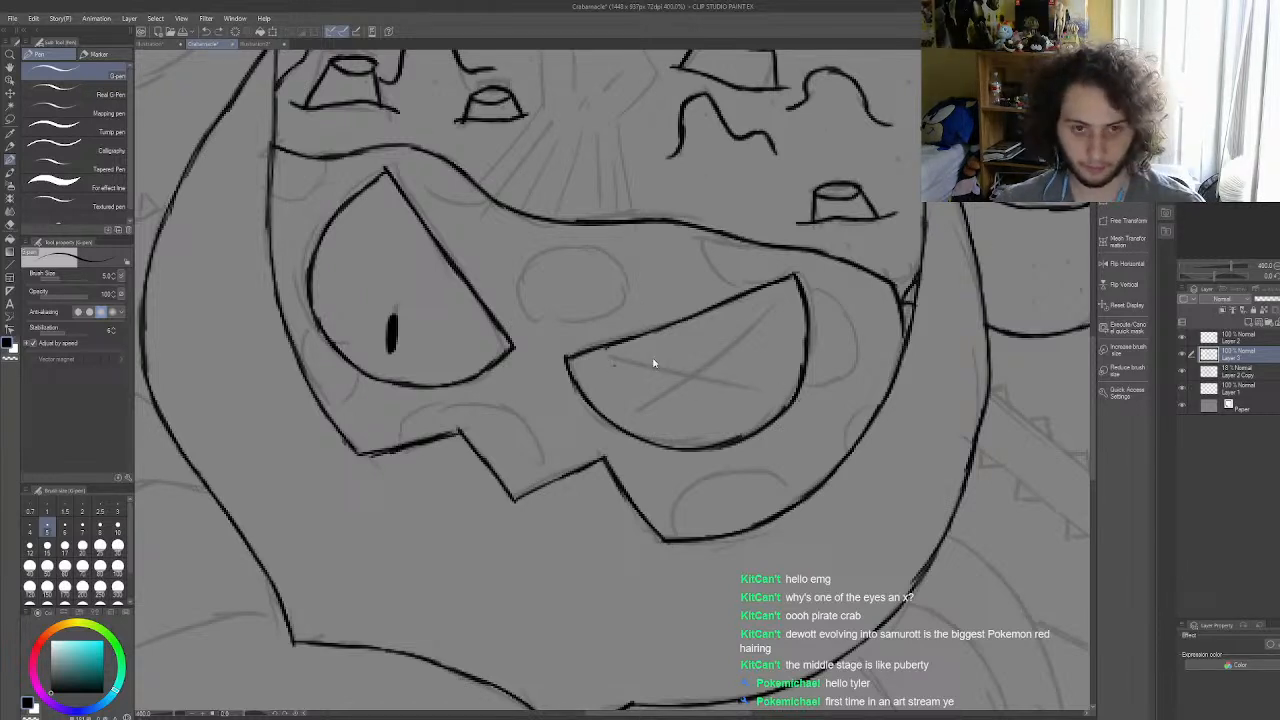
{"action": "left_click_drag", "start_coordinate": [607, 355], "coordinate": [755, 403]}
{"action": "mouse_move", "coordinate": [647, 406]}
{"action": "left_mouse_down"}
{"action": "mouse_move", "coordinate": [778, 318]}
{"action": "mouse_move", "coordinate": [660, 418]}
{"action": "left_mouse_up"}
{"action": "key", "text": "ctrl+z"}
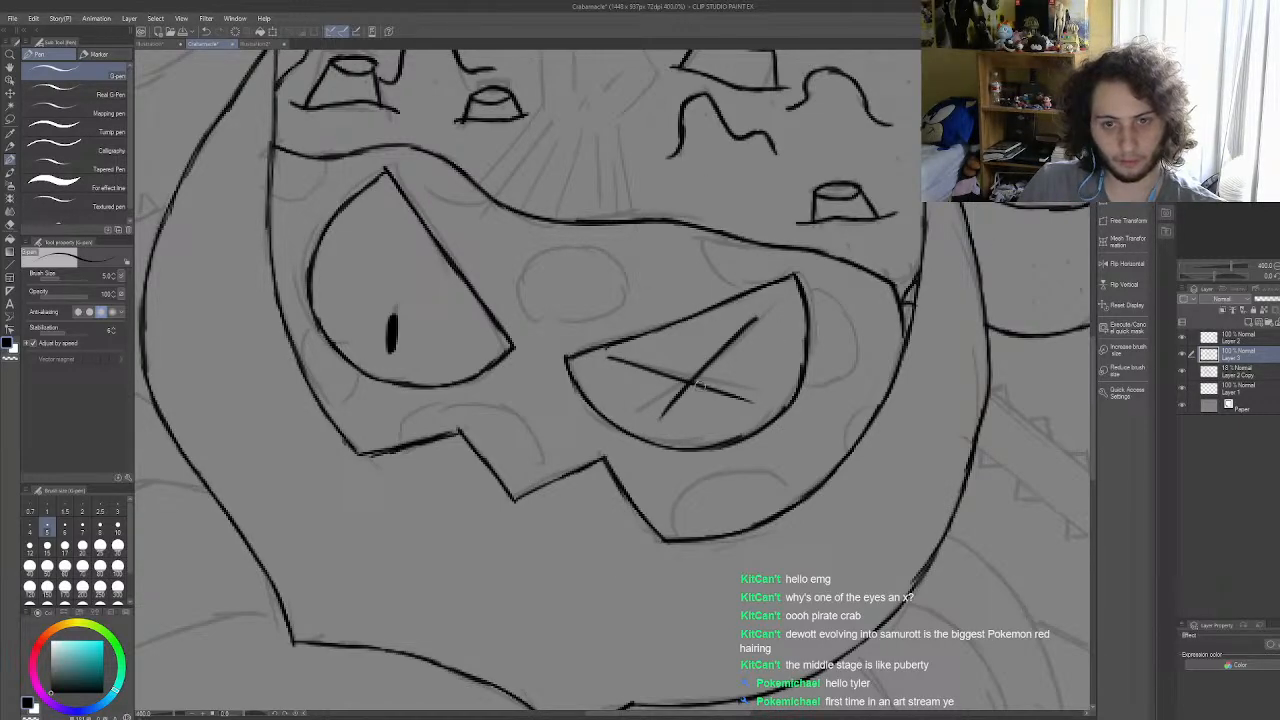
Step: Add a short ink mark in the narrow gap between the face's right corner and the shell's inner edge, with one undo
{"action": "scroll", "coordinate": [726, 385], "scroll_direction": "down", "scroll_amount": 8}
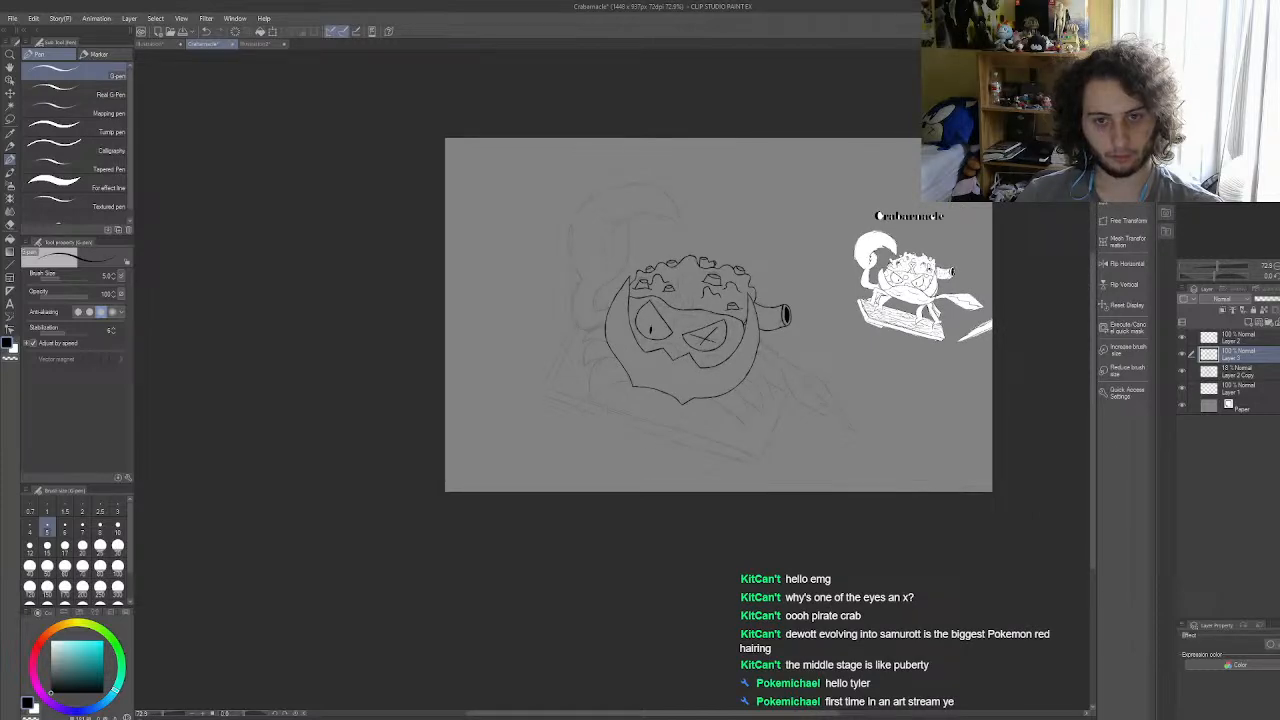
{"action": "scroll", "coordinate": [797, 371], "scroll_direction": "up", "scroll_amount": 8}
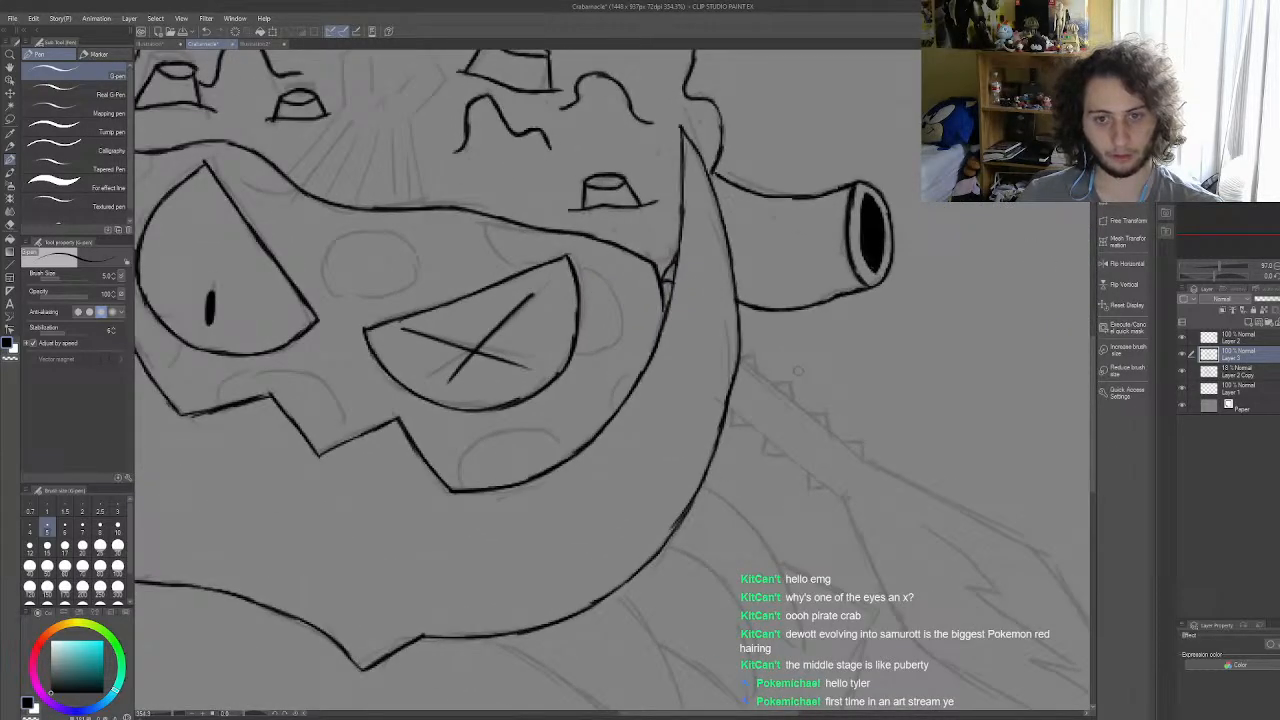
{"action": "scroll", "coordinate": [797, 371], "scroll_direction": "up", "scroll_amount": 2}
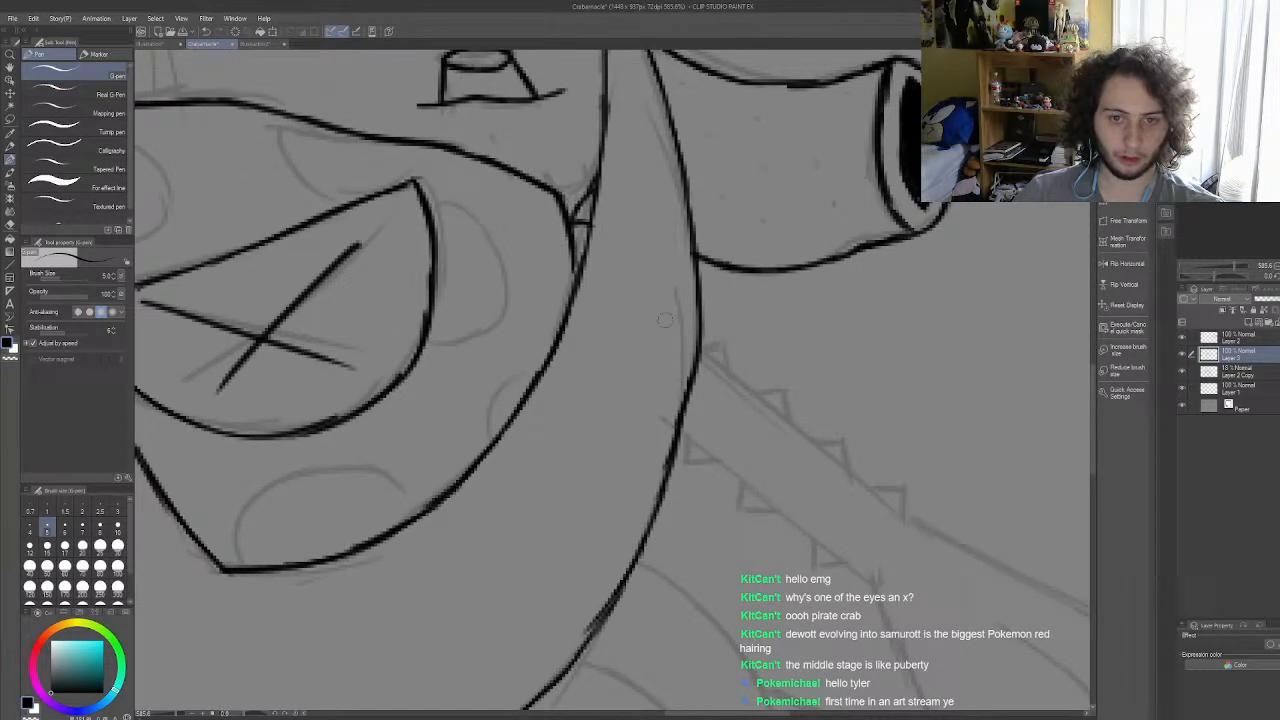
{"action": "mouse_move", "coordinate": [576, 253]}
{"action": "left_mouse_down"}
{"action": "mouse_move", "coordinate": [586, 242]}
{"action": "mouse_move", "coordinate": [572, 262]}
{"action": "left_mouse_up"}
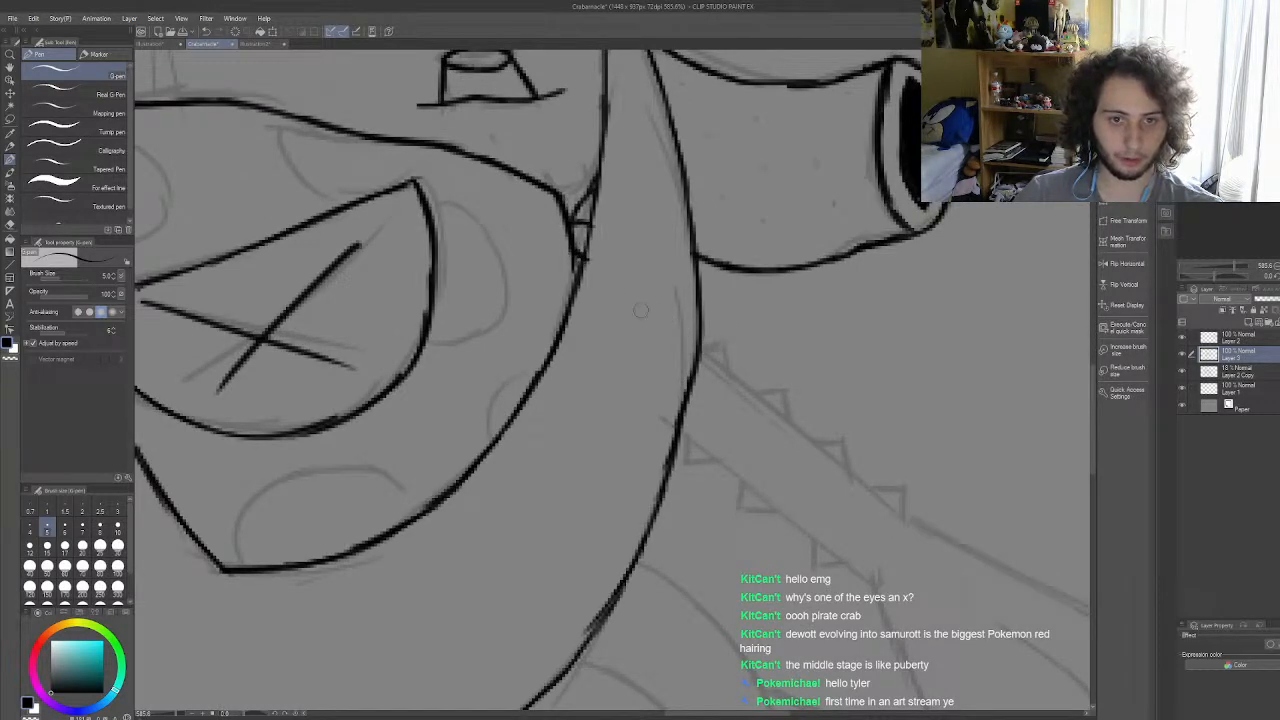
{"action": "key", "text": "ctrl+z"}
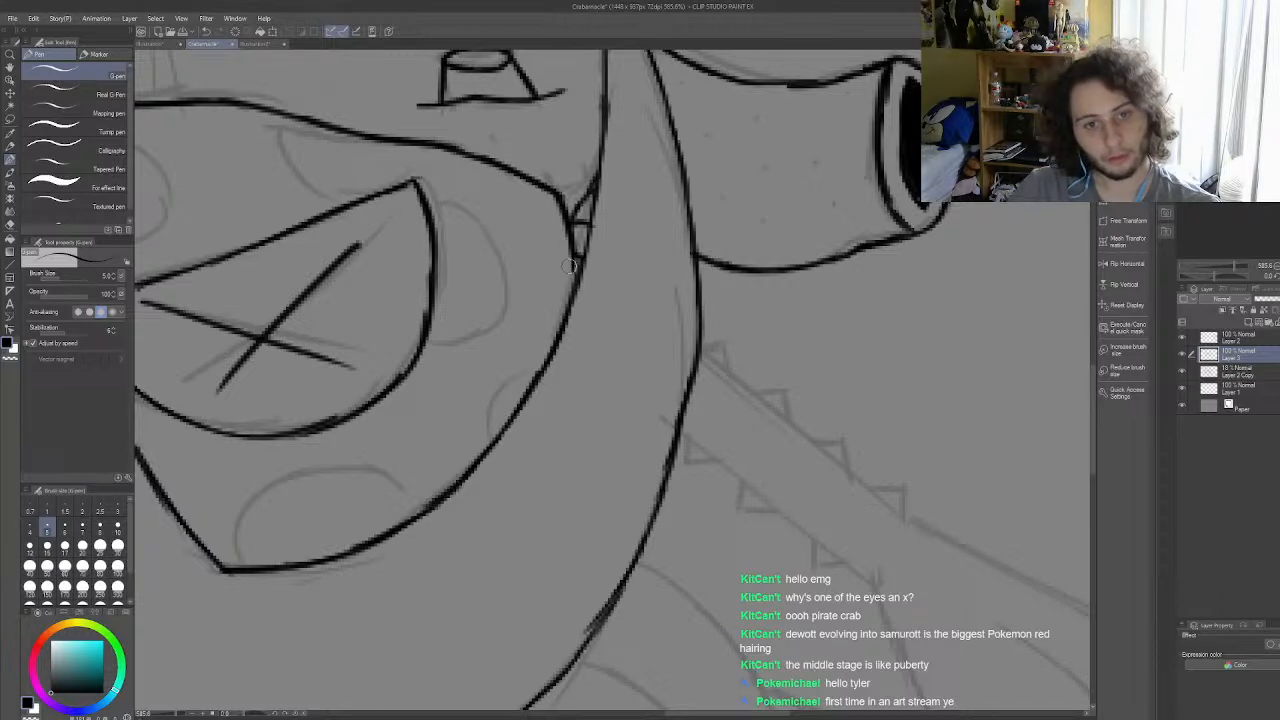
Step: Examine the inked shell and face at several magnifications against the rest of the sketch and the small reference drawing
{"action": "scroll", "coordinate": [572, 298], "scroll_direction": "down", "scroll_amount": 10}
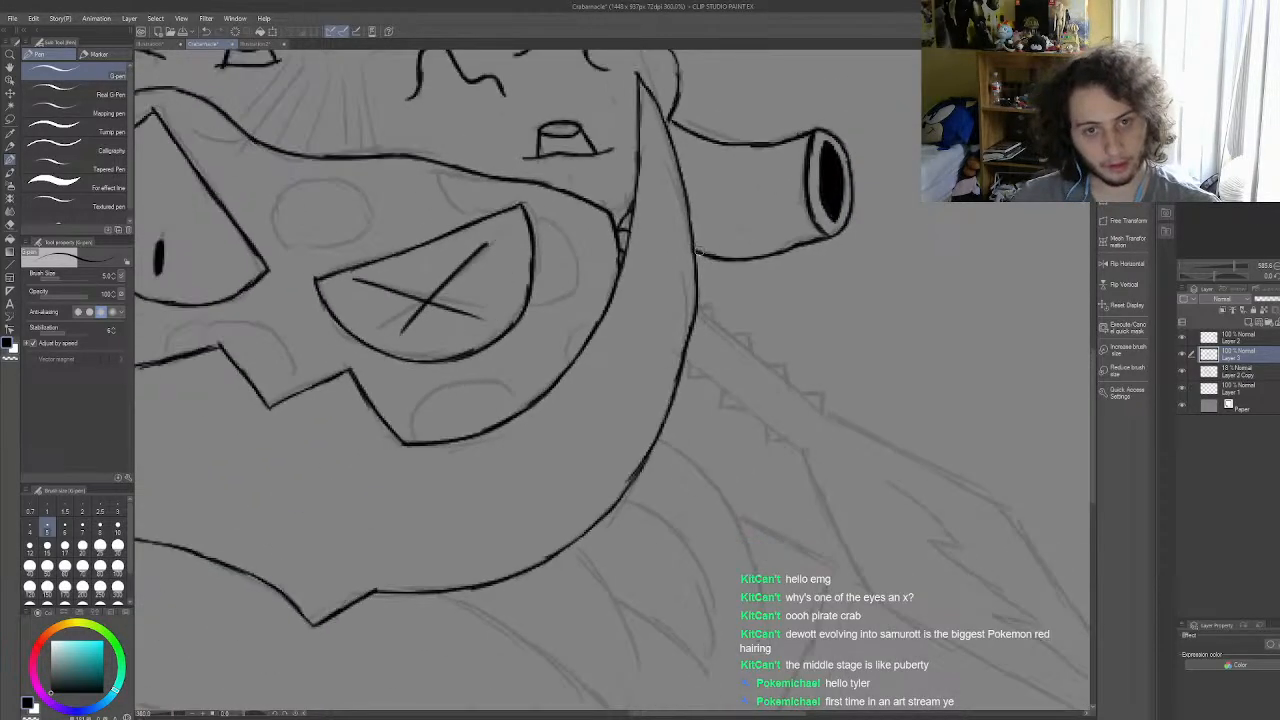
{"action": "scroll", "coordinate": [655, 279], "scroll_direction": "down", "scroll_amount": 2}
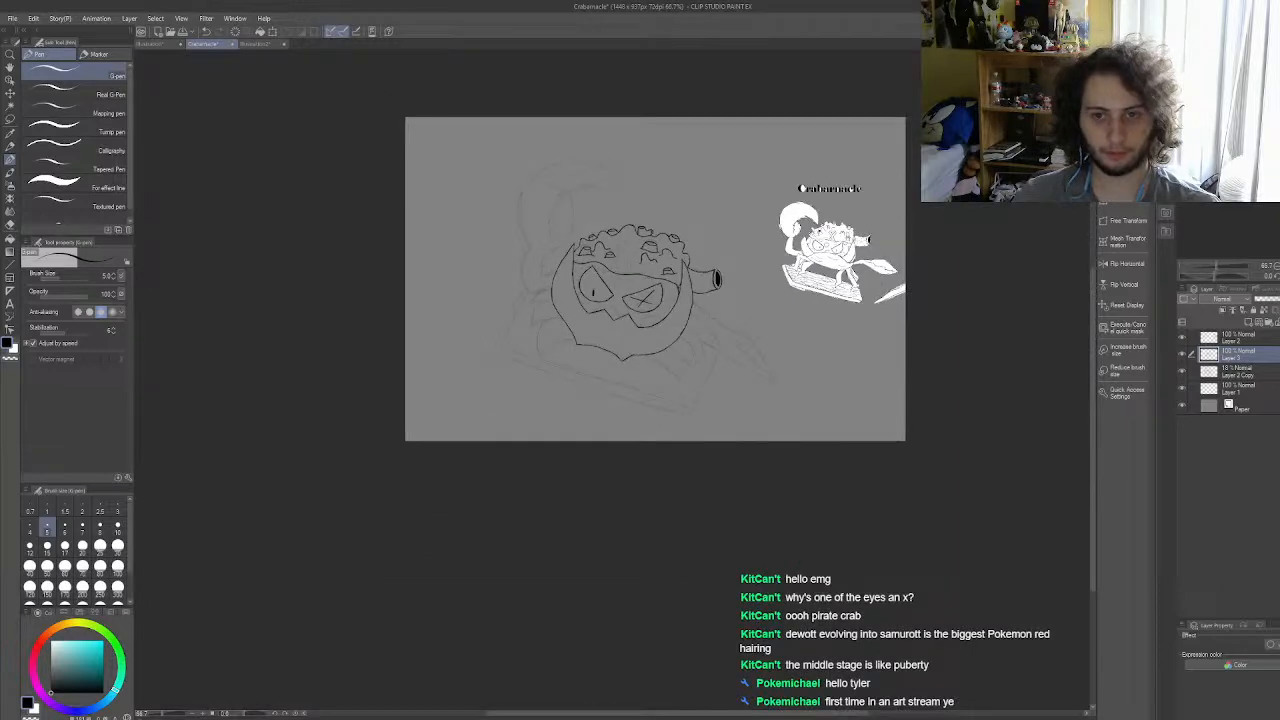
{"action": "scroll", "coordinate": [652, 270], "scroll_direction": "up", "scroll_amount": 5}
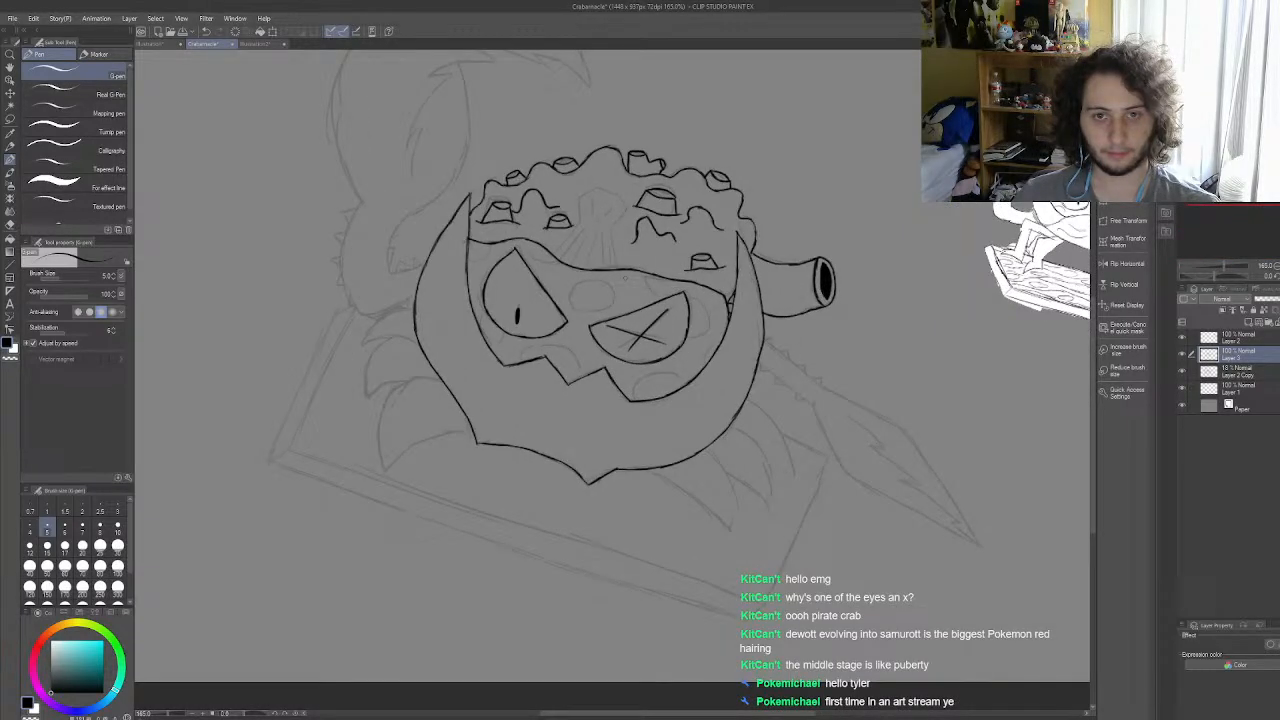
{"action": "scroll", "coordinate": [630, 290], "scroll_direction": "down", "scroll_amount": 5}
{"action": "scroll", "coordinate": [630, 290], "scroll_direction": "up", "scroll_amount": 5}
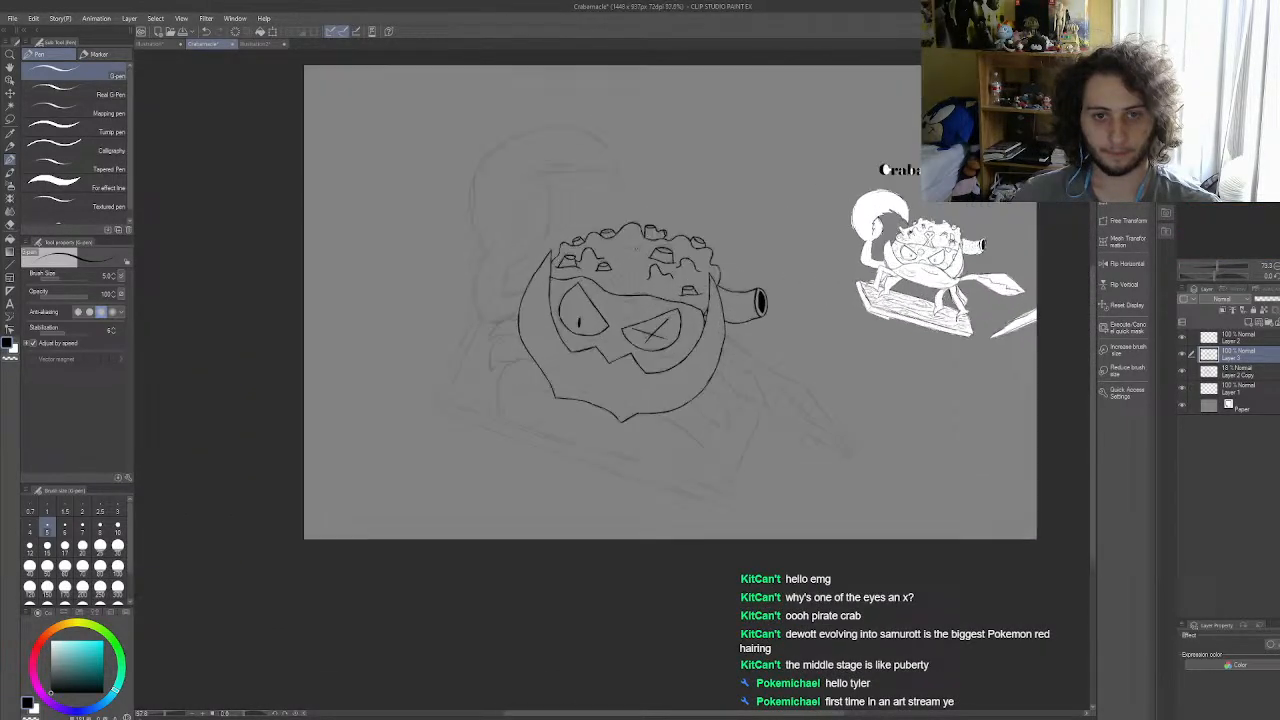
{"action": "scroll", "coordinate": [635, 249], "scroll_direction": "up", "scroll_amount": 1}
{"action": "scroll", "coordinate": [635, 249], "scroll_direction": "down", "scroll_amount": 3}
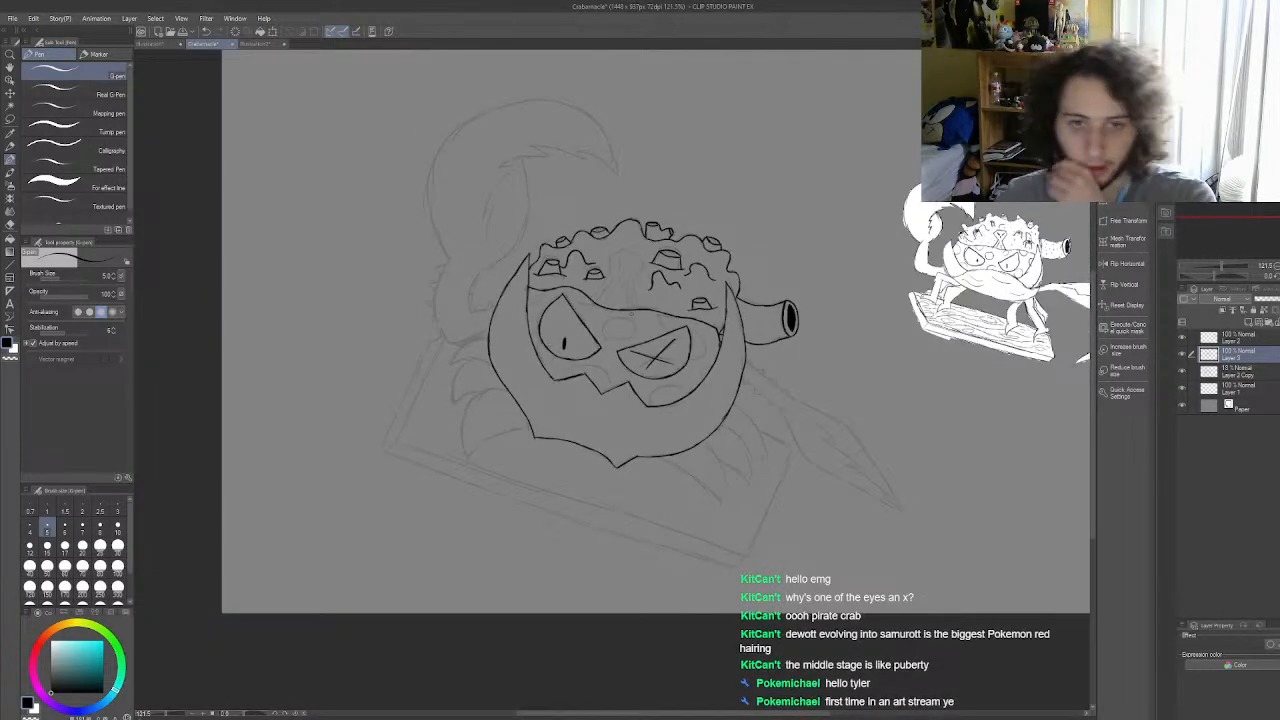
{"action": "scroll", "coordinate": [626, 320], "scroll_direction": "up", "scroll_amount": 2}
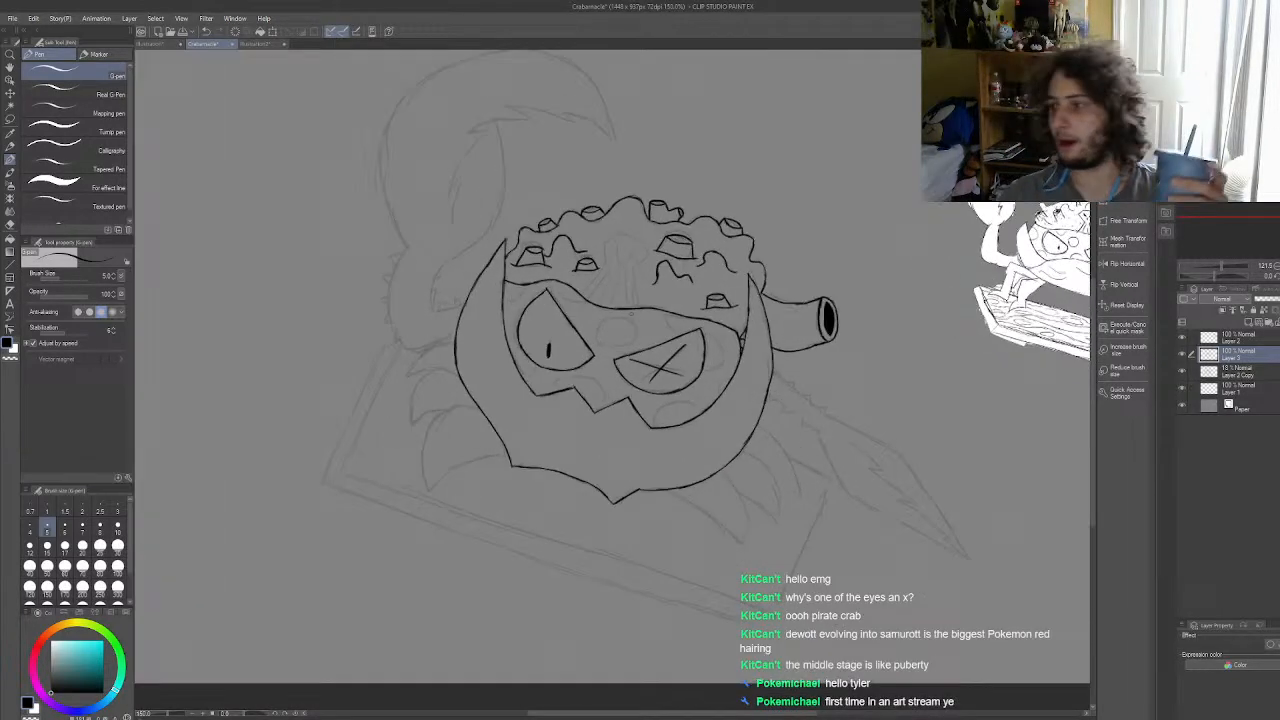
{"action": "scroll", "coordinate": [623, 333], "scroll_direction": "up", "scroll_amount": 1}
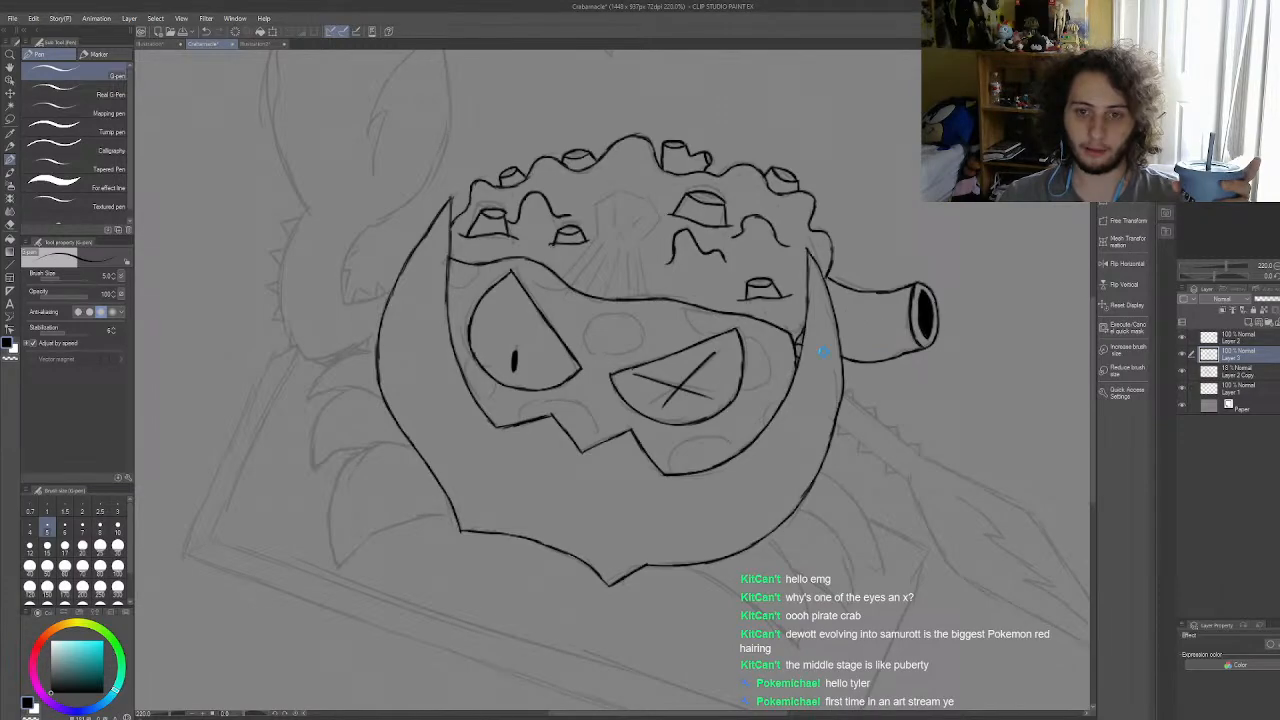
{"action": "scroll", "coordinate": [569, 400], "scroll_direction": "up", "scroll_amount": 4}
Step: Look over the finished coloured crab artwork and its eyes up close, and return to the Crabarnacle drawing
{"action": "scroll", "coordinate": [569, 398], "scroll_direction": "up", "scroll_amount": 4}
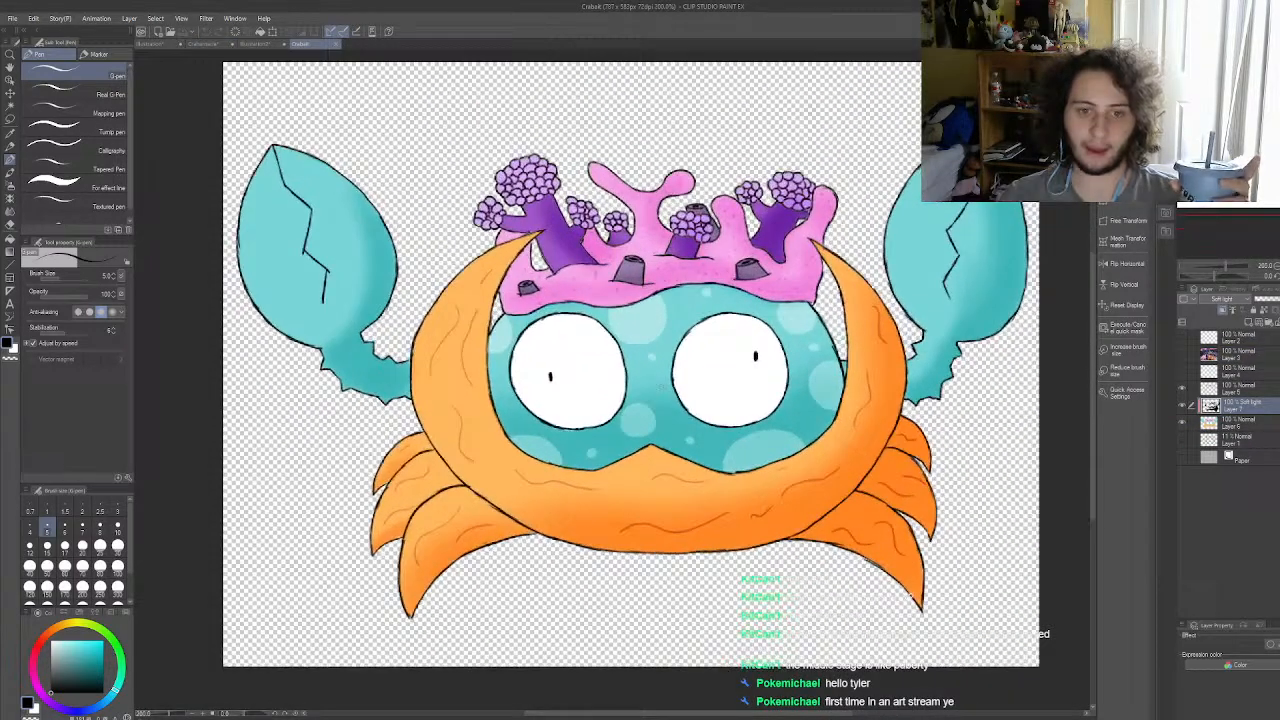
{"action": "scroll", "coordinate": [656, 385], "scroll_direction": "up", "scroll_amount": 2}
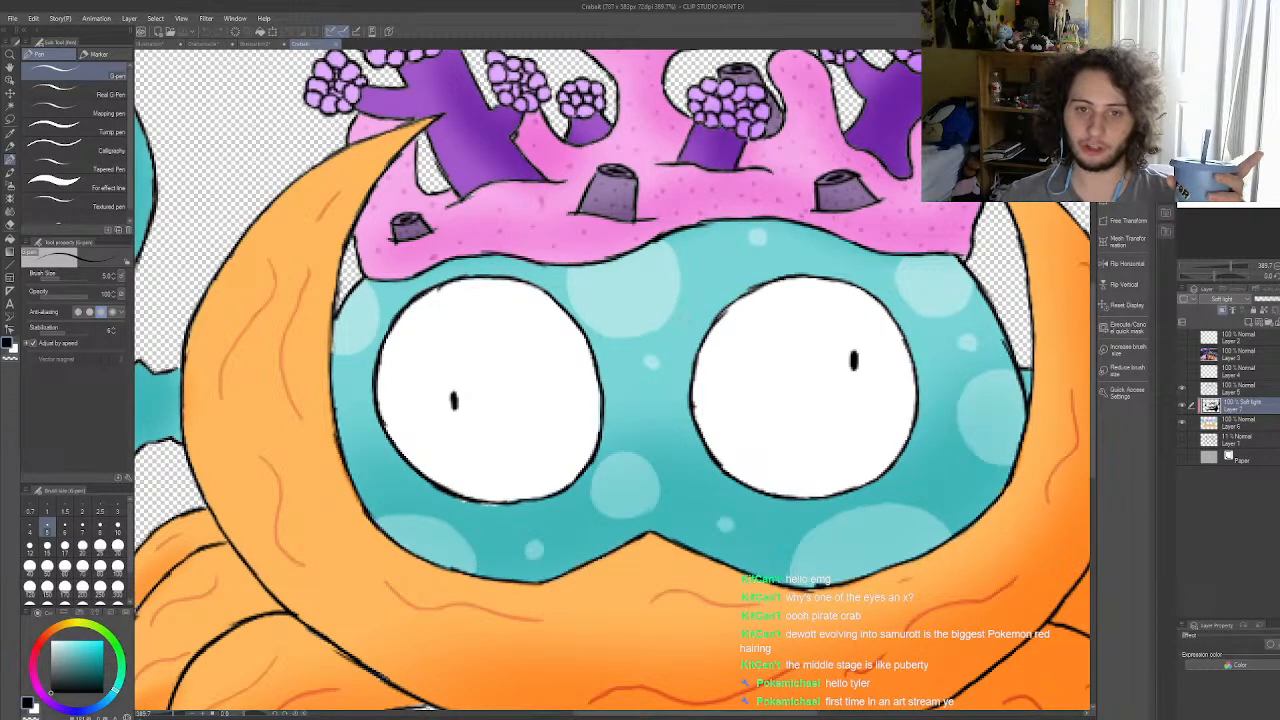
{"action": "scroll", "coordinate": [665, 272], "scroll_direction": "down", "scroll_amount": 4}
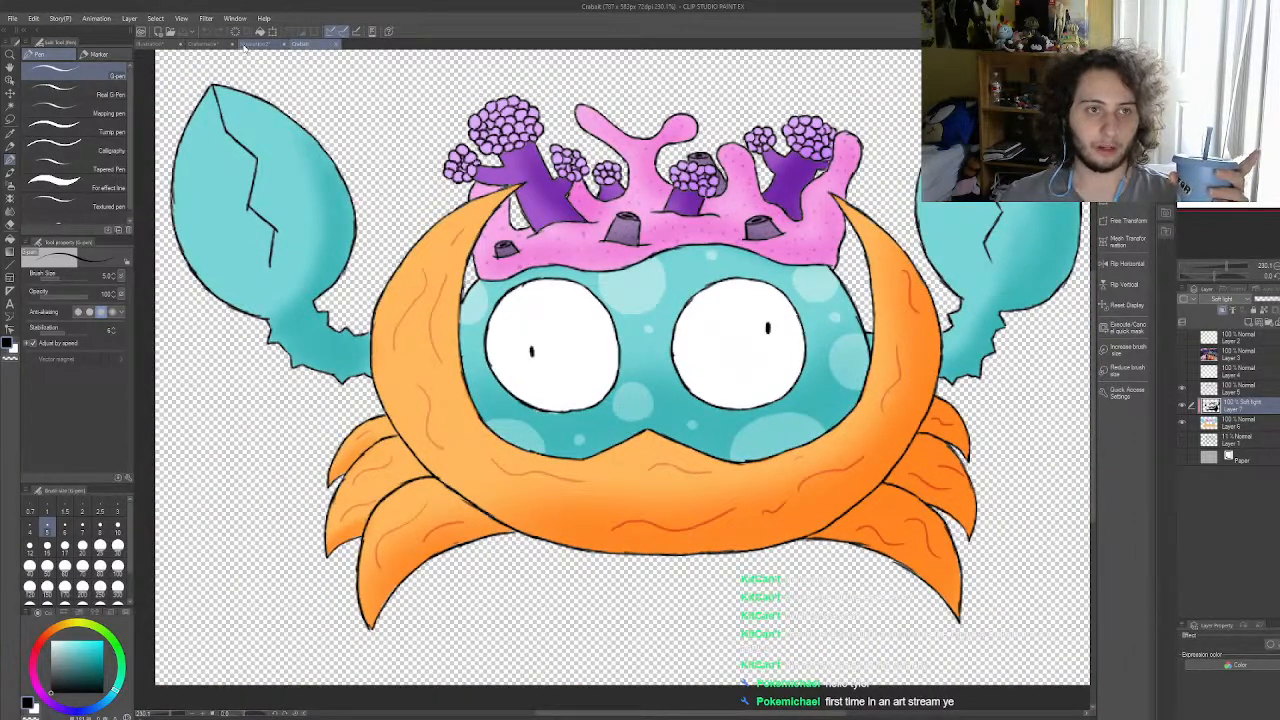
{"action": "left_click", "coordinate": [284, 46]}
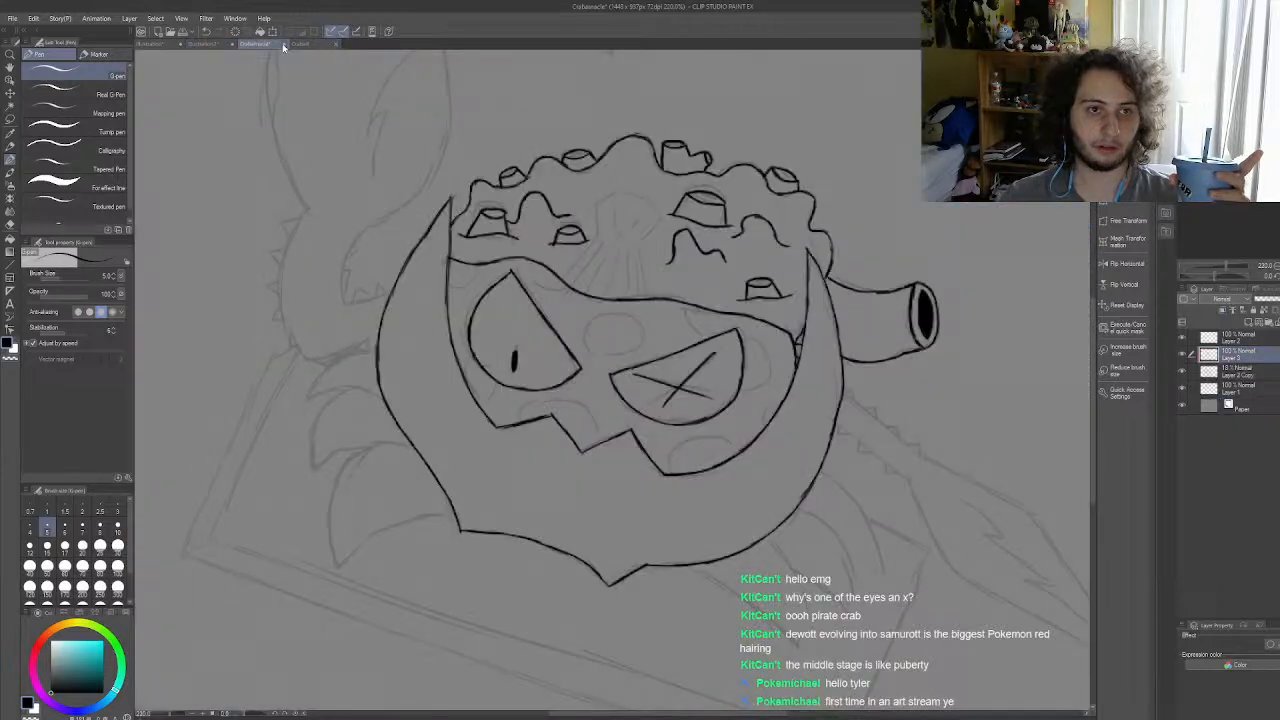
{"action": "scroll", "coordinate": [600, 338], "scroll_direction": "up", "scroll_amount": 1}
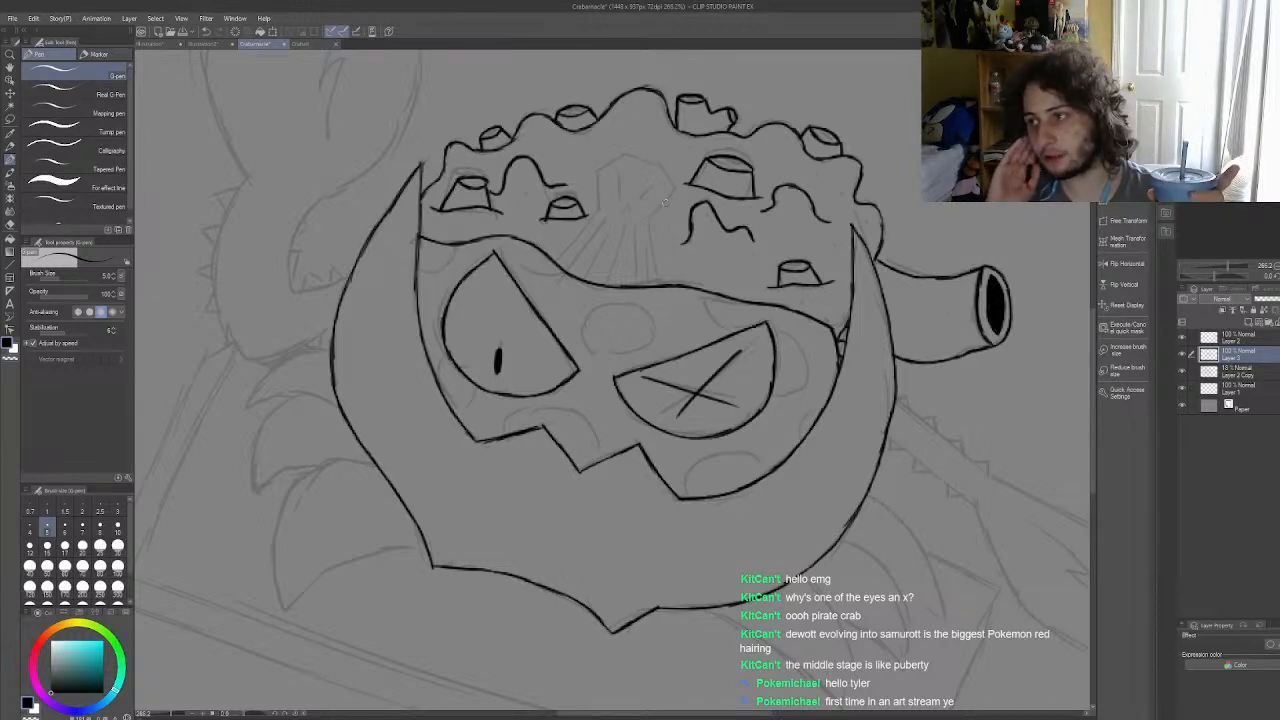
{"action": "mouse_move", "coordinate": [648, 224]}
{"action": "left_mouse_down"}
{"action": "mouse_move", "coordinate": [658, 174]}
{"action": "mouse_move", "coordinate": [609, 162]}
{"action": "mouse_move", "coordinate": [608, 218]}
{"action": "left_mouse_up"}
{"action": "key", "text": "ctrl+z"}
{"action": "key", "text": "ctrl+z"}
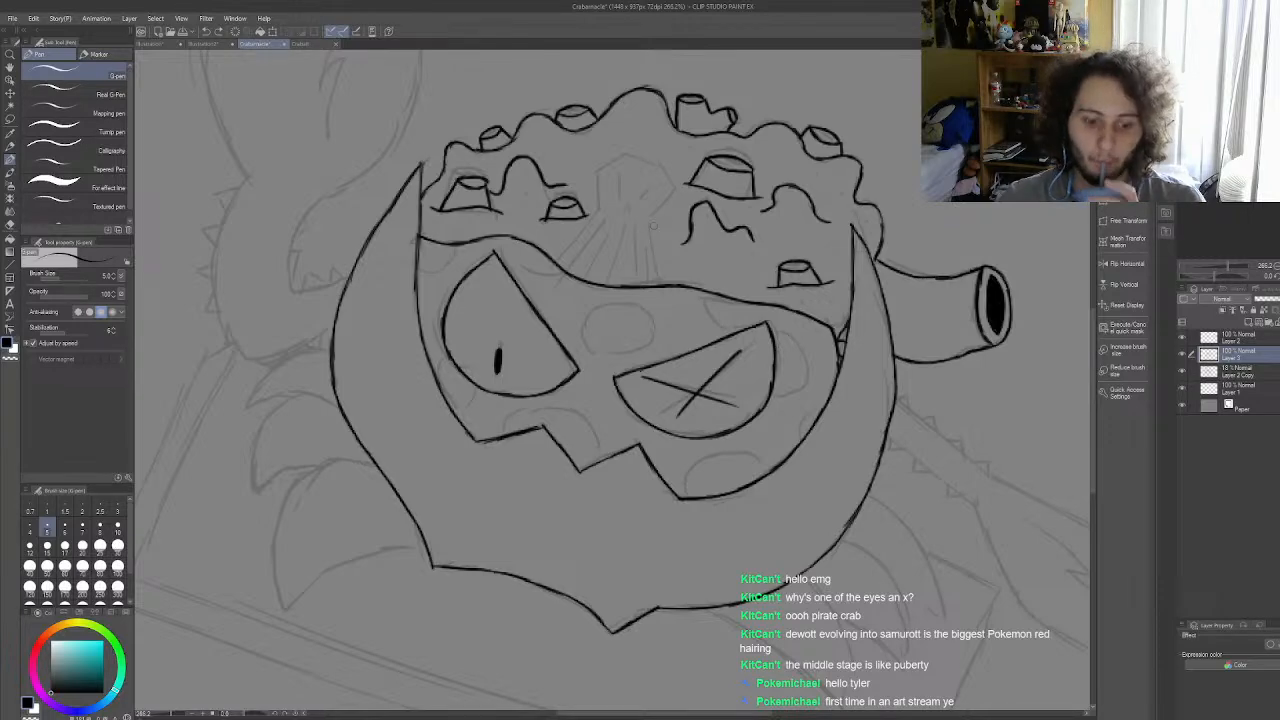
{"action": "scroll", "coordinate": [653, 226], "scroll_direction": "down", "scroll_amount": 7}
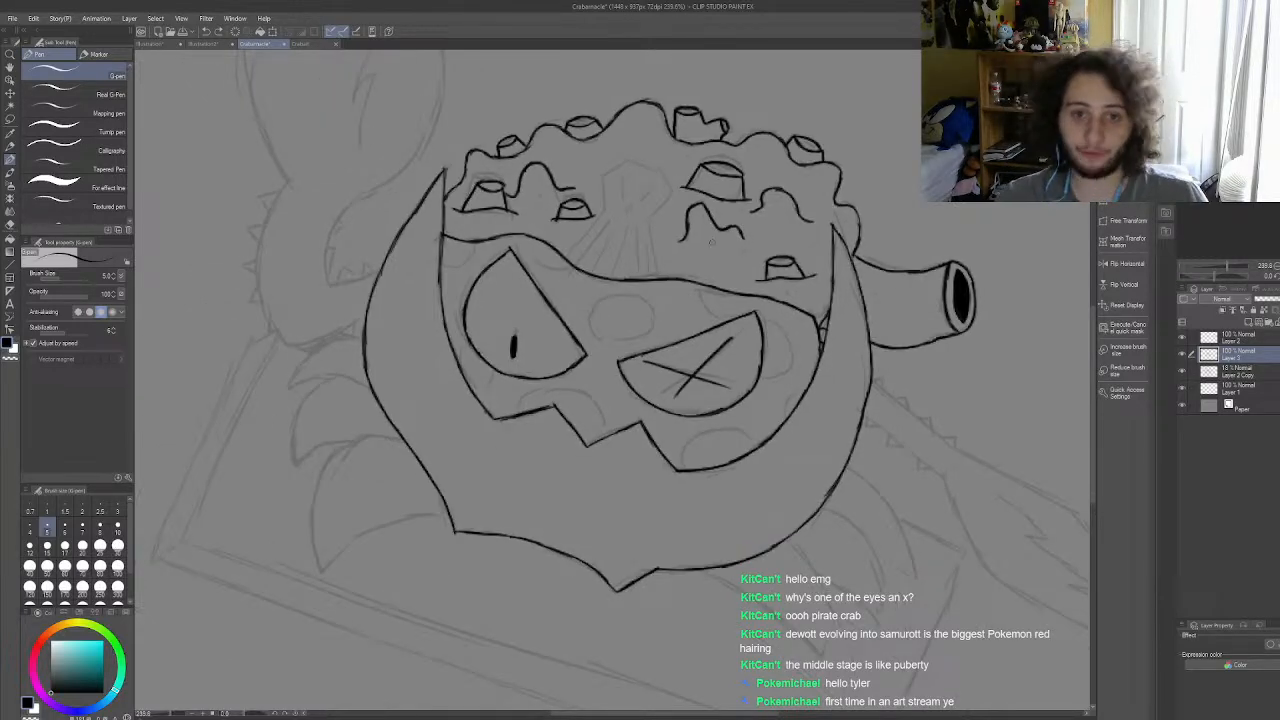
Step: Ink the jagged inner edge of the left arm from the shell up around the bend, redrawing the stroke at the bend
{"action": "scroll", "coordinate": [457, 279], "scroll_direction": "up", "scroll_amount": 9}
{"action": "scroll", "coordinate": [577, 236], "scroll_direction": "up", "scroll_amount": 8}
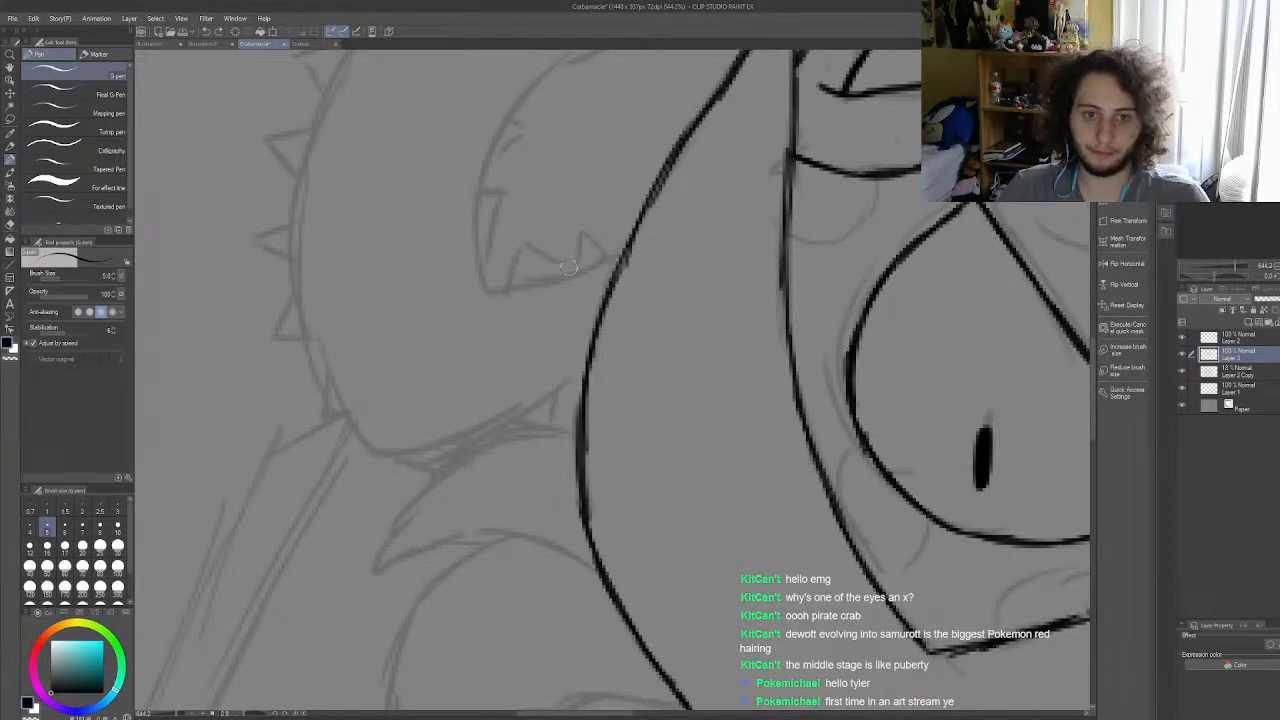
{"action": "mouse_move", "coordinate": [580, 268]}
{"action": "left_mouse_down"}
{"action": "mouse_move", "coordinate": [599, 226]}
{"action": "mouse_move", "coordinate": [617, 250]}
{"action": "mouse_move", "coordinate": [505, 280]}
{"action": "mouse_move", "coordinate": [522, 249]}
{"action": "mouse_move", "coordinate": [580, 266]}
{"action": "left_mouse_up"}
{"action": "mouse_move", "coordinate": [494, 287]}
{"action": "left_mouse_down"}
{"action": "mouse_move", "coordinate": [482, 291]}
{"action": "mouse_move", "coordinate": [467, 243]}
{"action": "mouse_move", "coordinate": [480, 256]}
{"action": "left_mouse_up"}
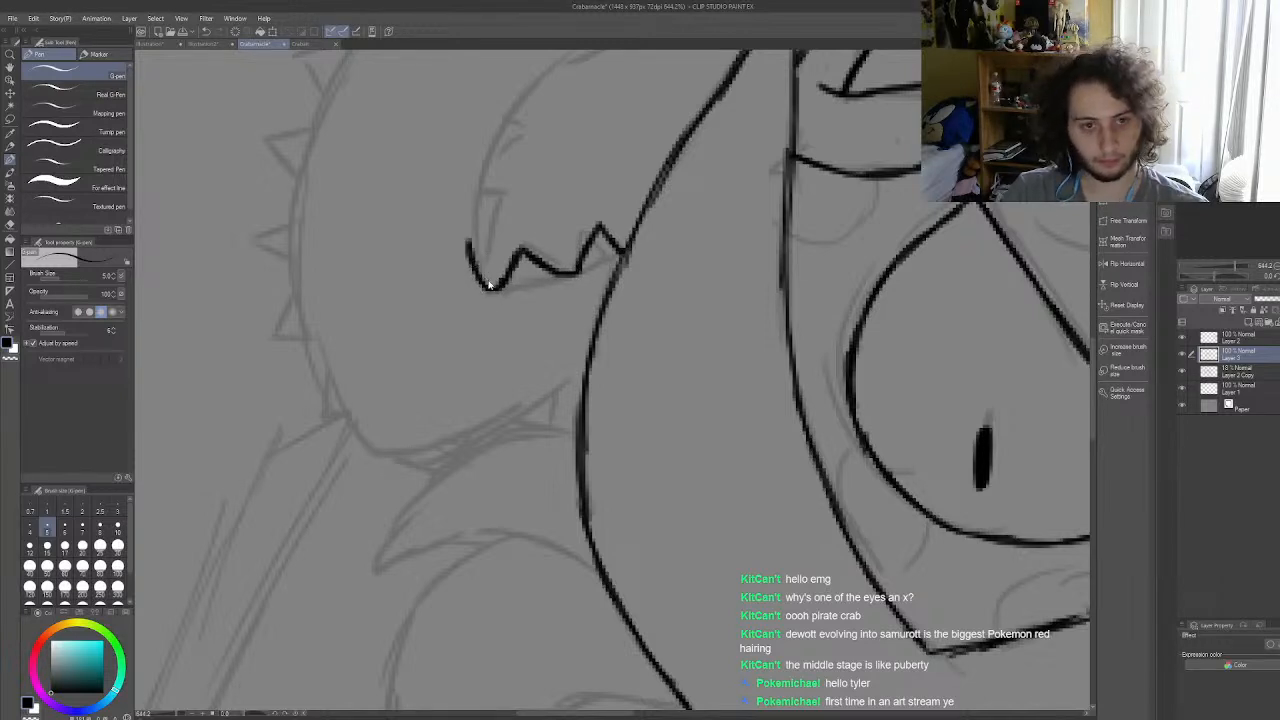
{"action": "key", "text": "ctrl+z"}
{"action": "key", "text": "ctrl+z"}
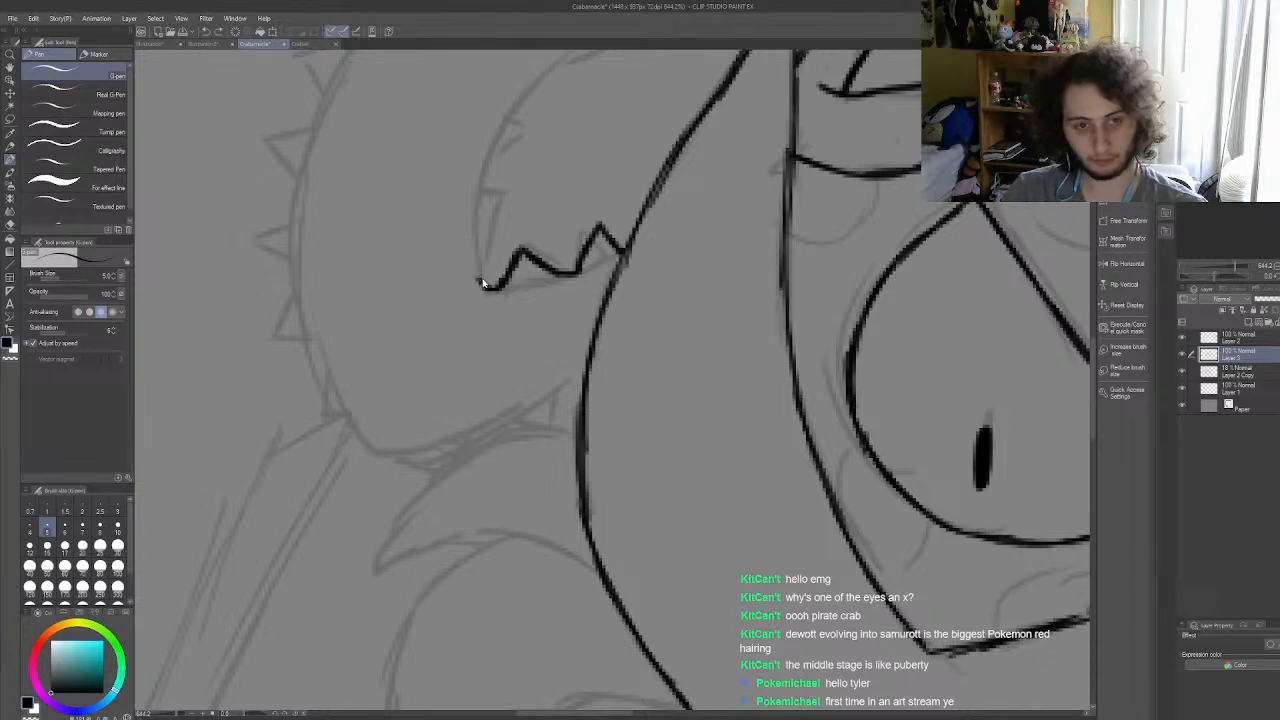
{"action": "mouse_move", "coordinate": [482, 284]}
{"action": "left_mouse_down"}
{"action": "mouse_move", "coordinate": [497, 216]}
{"action": "mouse_move", "coordinate": [487, 240]}
{"action": "mouse_move", "coordinate": [483, 182]}
{"action": "mouse_move", "coordinate": [525, 126]}
{"action": "mouse_move", "coordinate": [485, 170]}
{"action": "left_mouse_up"}
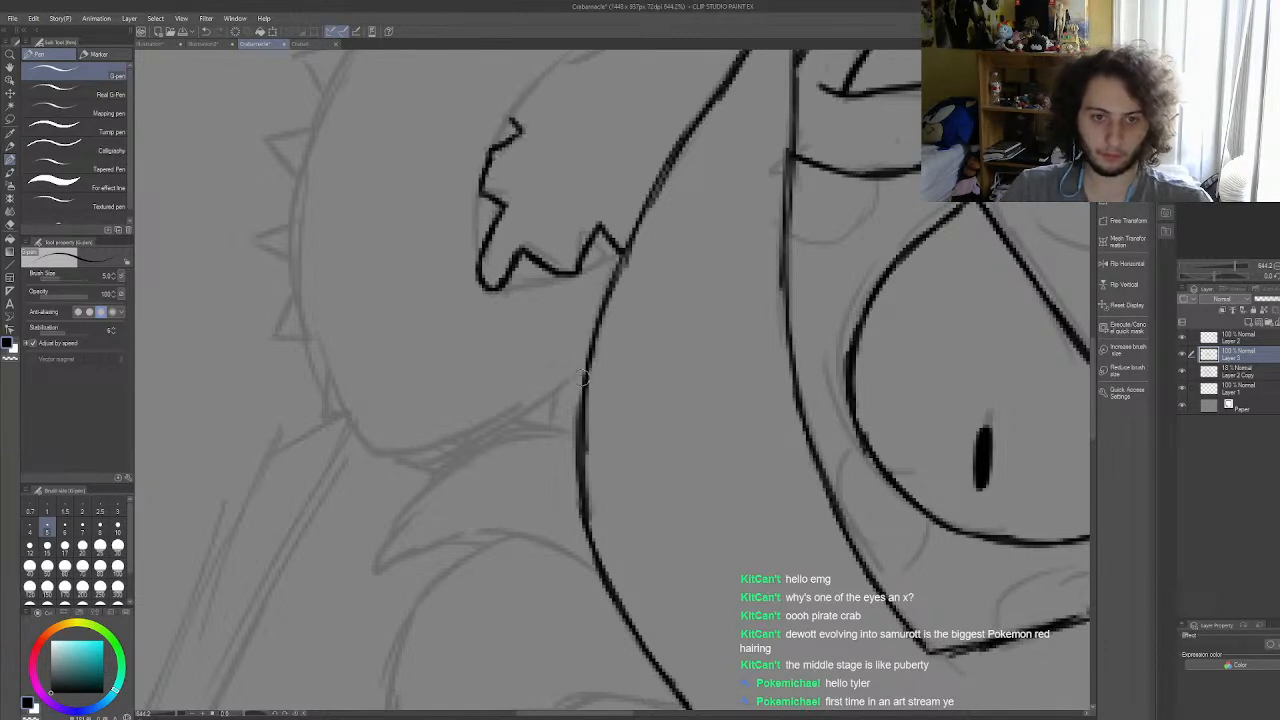
Step: Ink the left arm's spiky lower and outer edge from the shell up to the claw base, and extend its inner edge upward
{"action": "mouse_move", "coordinate": [580, 377]}
{"action": "left_mouse_down"}
{"action": "mouse_move", "coordinate": [561, 422]}
{"action": "mouse_move", "coordinate": [536, 411]}
{"action": "mouse_move", "coordinate": [548, 413]}
{"action": "mouse_move", "coordinate": [485, 433]}
{"action": "mouse_move", "coordinate": [510, 414]}
{"action": "mouse_move", "coordinate": [469, 434]}
{"action": "mouse_move", "coordinate": [481, 427]}
{"action": "mouse_move", "coordinate": [474, 469]}
{"action": "mouse_move", "coordinate": [420, 448]}
{"action": "mouse_move", "coordinate": [370, 455]}
{"action": "mouse_move", "coordinate": [343, 419]}
{"action": "mouse_move", "coordinate": [321, 417]}
{"action": "mouse_move", "coordinate": [310, 352]}
{"action": "left_mouse_up"}
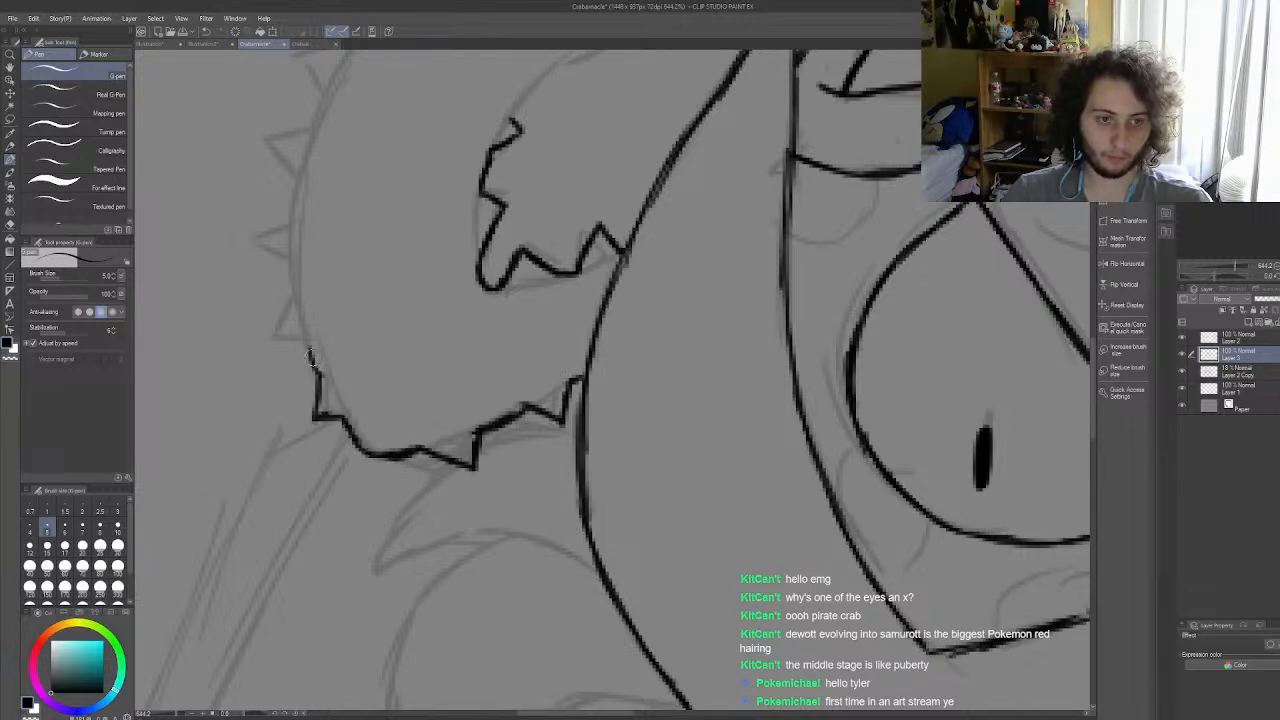
{"action": "scroll", "coordinate": [641, 357], "scroll_direction": "down", "scroll_amount": 8}
{"action": "scroll", "coordinate": [568, 328], "scroll_direction": "up", "scroll_amount": 6}
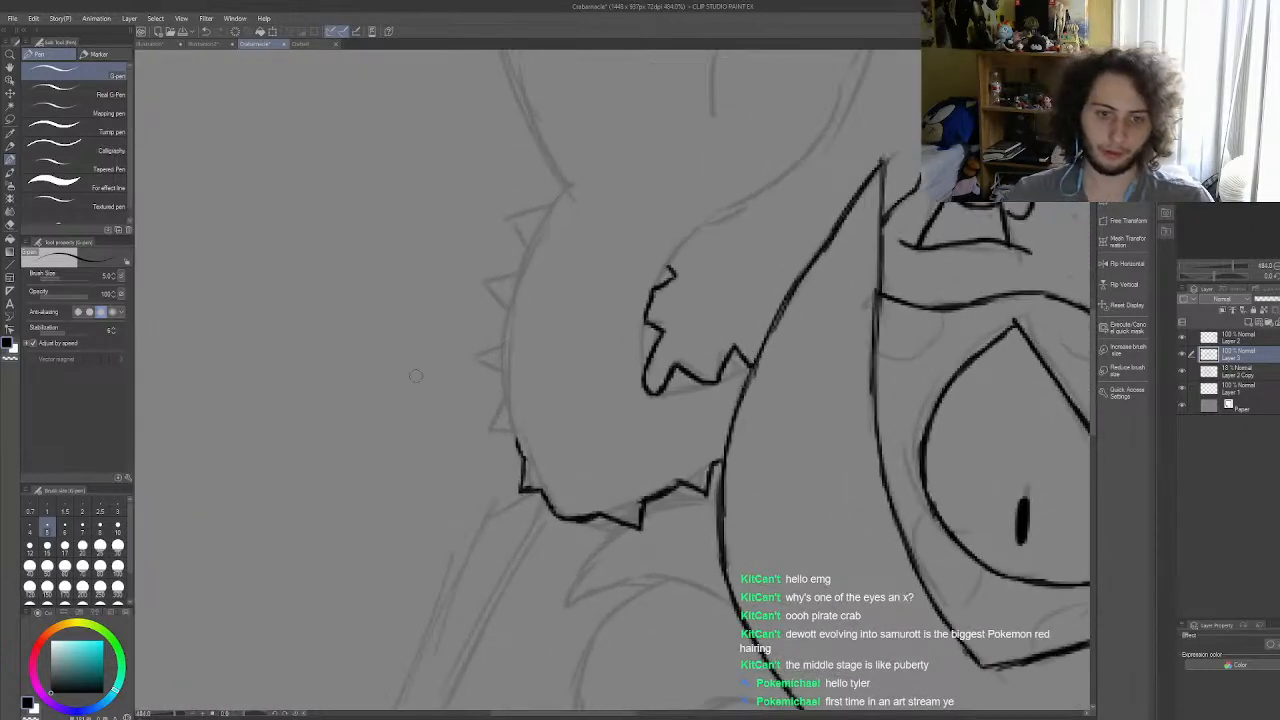
{"action": "mouse_move", "coordinate": [517, 440]}
{"action": "left_mouse_down"}
{"action": "mouse_move", "coordinate": [506, 375]}
{"action": "mouse_move", "coordinate": [505, 386]}
{"action": "mouse_move", "coordinate": [483, 349]}
{"action": "mouse_move", "coordinate": [508, 309]}
{"action": "mouse_move", "coordinate": [492, 276]}
{"action": "mouse_move", "coordinate": [530, 261]}
{"action": "mouse_move", "coordinate": [520, 269]}
{"action": "mouse_move", "coordinate": [530, 250]}
{"action": "mouse_move", "coordinate": [516, 219]}
{"action": "mouse_move", "coordinate": [566, 187]}
{"action": "left_mouse_up"}
{"action": "mouse_move", "coordinate": [671, 262]}
{"action": "left_mouse_down"}
{"action": "mouse_move", "coordinate": [705, 218]}
{"action": "mouse_move", "coordinate": [670, 263]}
{"action": "left_mouse_up"}
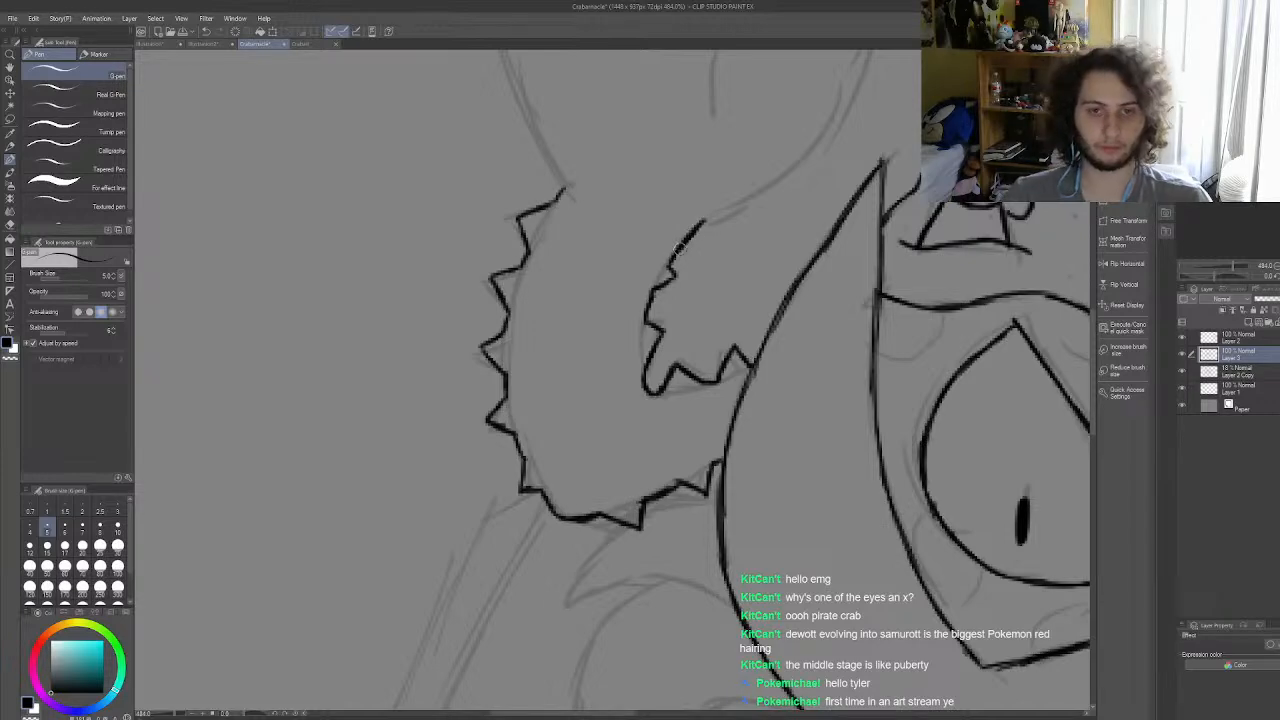
Step: Ink the outer curve of the large left claw from the arm joint up and over toward the pointed tip
{"action": "scroll", "coordinate": [627, 300], "scroll_direction": "down", "scroll_amount": 15}
{"action": "scroll", "coordinate": [593, 292], "scroll_direction": "up", "scroll_amount": 3}
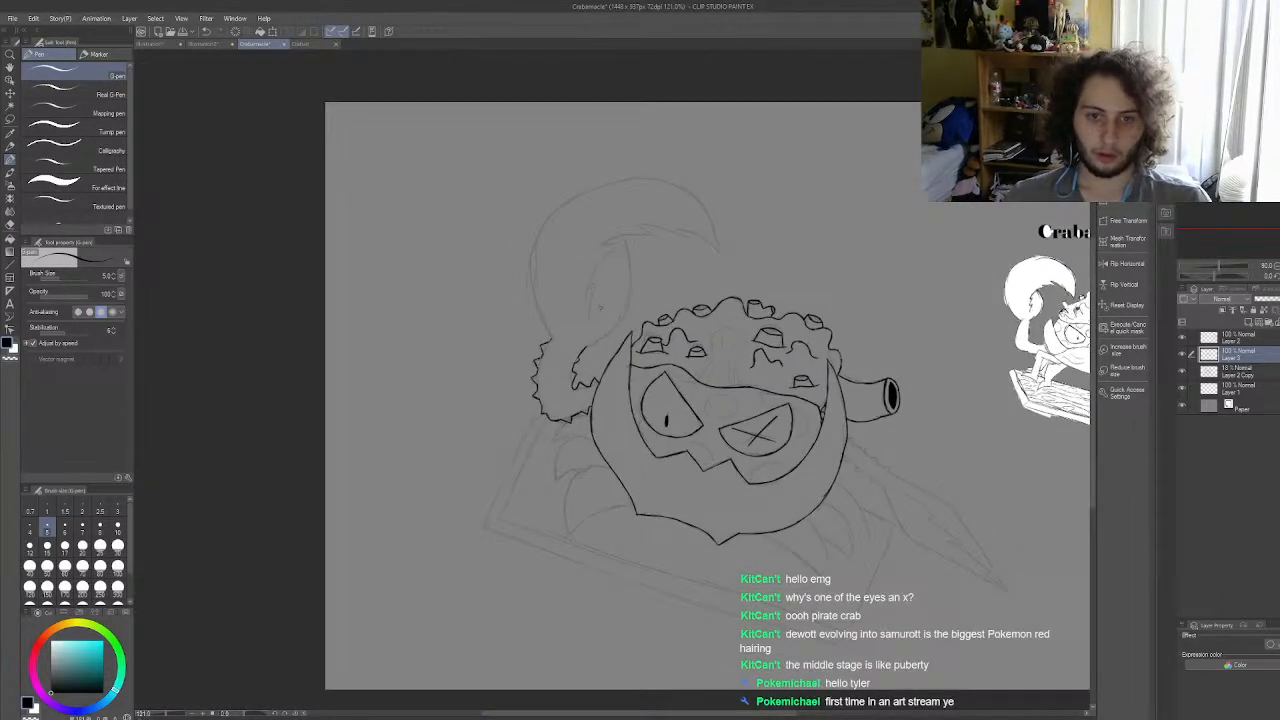
{"action": "scroll", "coordinate": [600, 310], "scroll_direction": "up", "scroll_amount": 3}
{"action": "scroll", "coordinate": [554, 325], "scroll_direction": "down", "scroll_amount": 2}
{"action": "scroll", "coordinate": [561, 263], "scroll_direction": "up", "scroll_amount": 3}
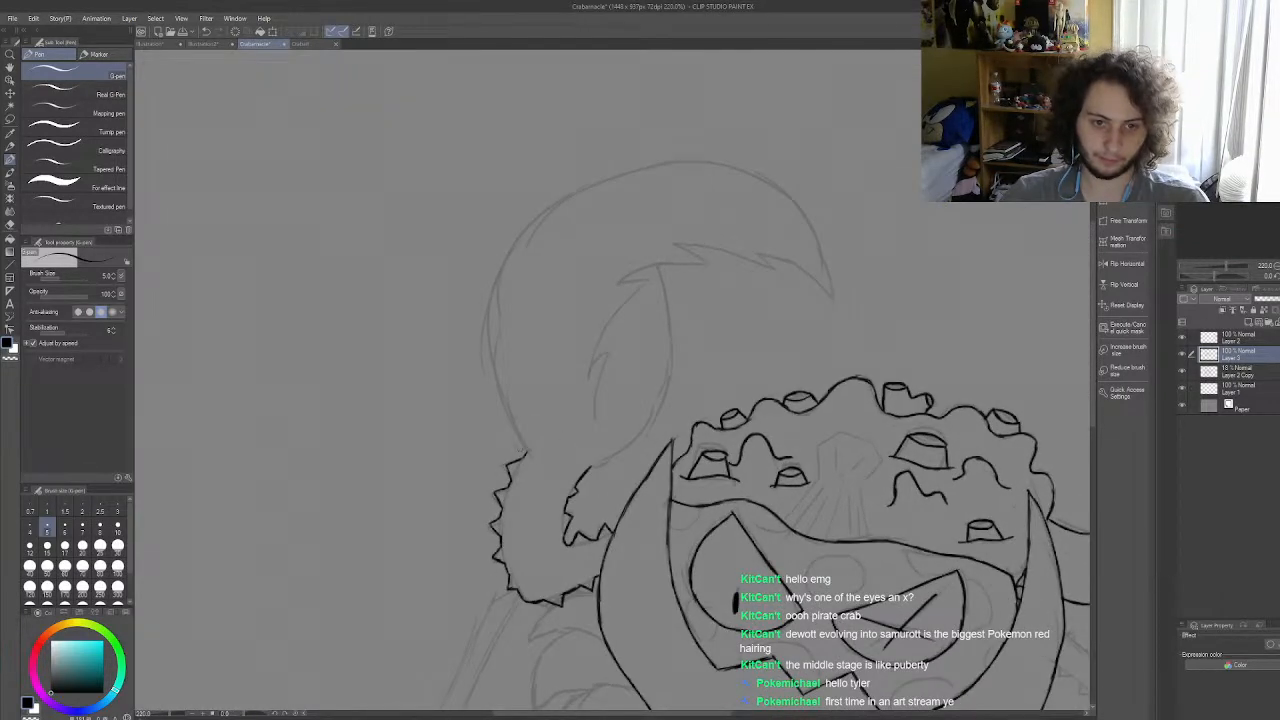
{"action": "mouse_move", "coordinate": [527, 450]}
{"action": "left_mouse_down"}
{"action": "mouse_move", "coordinate": [486, 335]}
{"action": "mouse_move", "coordinate": [497, 282]}
{"action": "mouse_move", "coordinate": [490, 317]}
{"action": "mouse_move", "coordinate": [539, 214]}
{"action": "left_mouse_up"}
{"action": "mouse_move", "coordinate": [502, 276]}
{"action": "left_mouse_down"}
{"action": "mouse_move", "coordinate": [530, 228]}
{"action": "mouse_move", "coordinate": [570, 200]}
{"action": "mouse_move", "coordinate": [658, 170]}
{"action": "mouse_move", "coordinate": [728, 167]}
{"action": "mouse_move", "coordinate": [800, 225]}
{"action": "mouse_move", "coordinate": [830, 292]}
{"action": "left_mouse_up"}
Step: Redraw the top of the large left claw's outer curve as a lower arc running down to the pointed tip
{"action": "scroll", "coordinate": [796, 267], "scroll_direction": "up", "scroll_amount": 4}
{"action": "scroll", "coordinate": [790, 262], "scroll_direction": "down", "scroll_amount": 3}
{"action": "scroll", "coordinate": [728, 218], "scroll_direction": "up", "scroll_amount": 4}
{"action": "scroll", "coordinate": [726, 218], "scroll_direction": "up", "scroll_amount": 1}
{"action": "key", "text": "ctrl+z"}
{"action": "key", "text": "ctrl+z"}
{"action": "key", "text": "ctrl+z"}
{"action": "key", "text": "ctrl+z"}
{"action": "key", "text": "ctrl+z"}
{"action": "key", "text": "ctrl+z"}
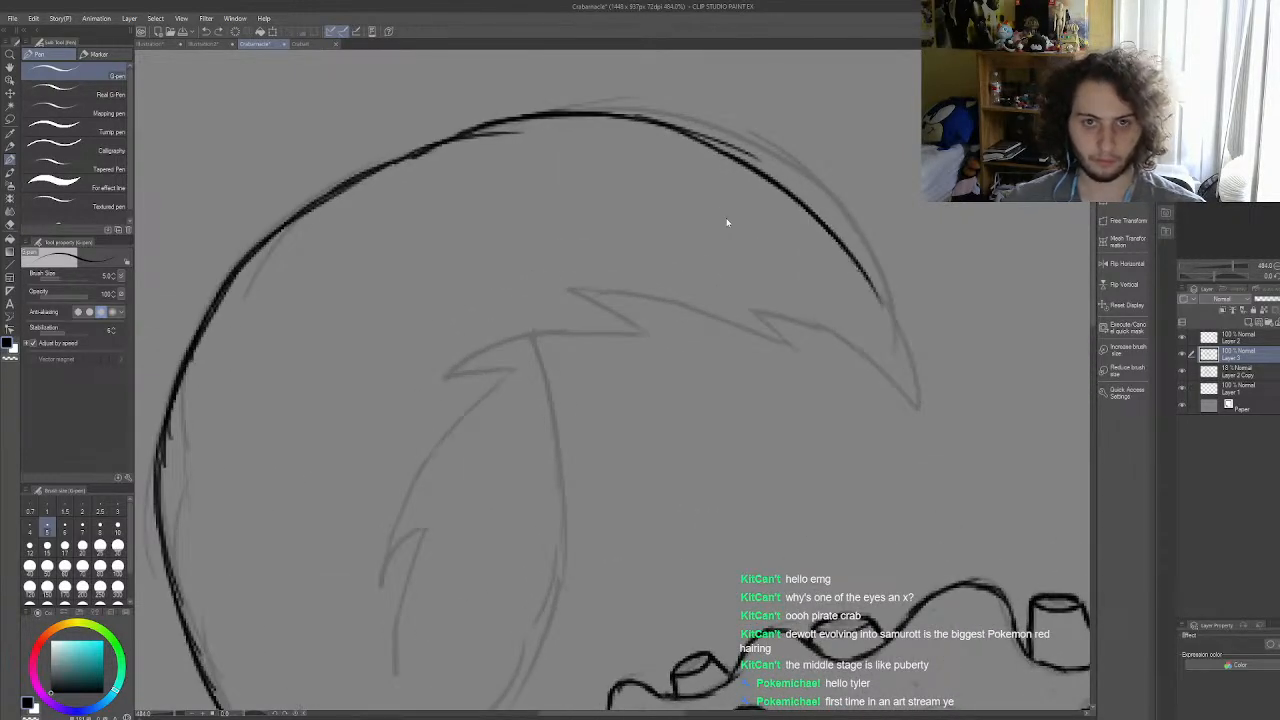
{"action": "key", "text": "ctrl+z"}
{"action": "left_click_drag", "start_coordinate": [385, 165], "coordinate": [490, 141]}
{"action": "key", "text": "ctrl+z"}
{"action": "mouse_move", "coordinate": [404, 155]}
{"action": "left_mouse_down"}
{"action": "mouse_move", "coordinate": [523, 131]}
{"action": "mouse_move", "coordinate": [607, 141]}
{"action": "mouse_move", "coordinate": [705, 177]}
{"action": "mouse_move", "coordinate": [741, 215]}
{"action": "mouse_move", "coordinate": [782, 235]}
{"action": "left_mouse_up"}
{"action": "mouse_move", "coordinate": [734, 195]}
{"action": "left_mouse_down"}
{"action": "mouse_move", "coordinate": [833, 283]}
{"action": "mouse_move", "coordinate": [817, 275]}
{"action": "mouse_move", "coordinate": [865, 336]}
{"action": "mouse_move", "coordinate": [847, 299]}
{"action": "mouse_move", "coordinate": [890, 386]}
{"action": "left_mouse_up"}
{"action": "left_click_drag", "start_coordinate": [872, 342], "coordinate": [895, 388]}
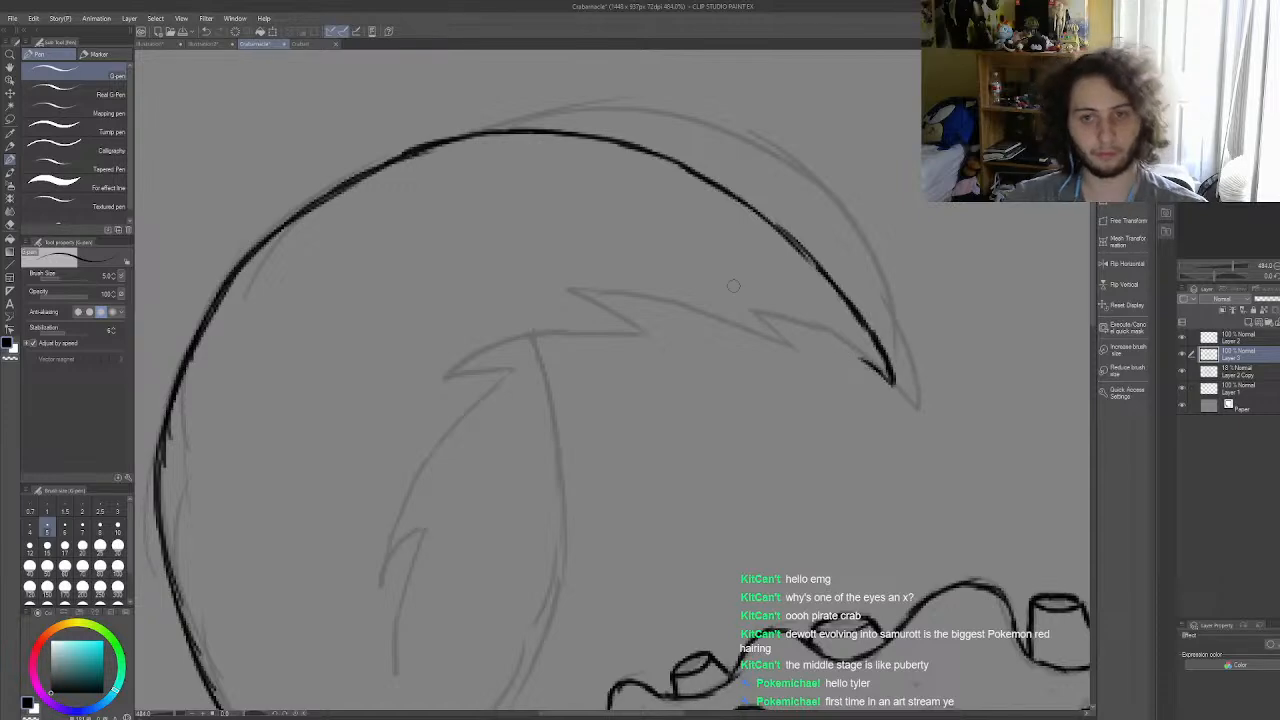
Step: Ink the jagged underside of the left claw's upper pincer from the tip back to the innermost spike
{"action": "scroll", "coordinate": [742, 283], "scroll_direction": "down", "scroll_amount": 5}
{"action": "scroll", "coordinate": [750, 284], "scroll_direction": "up", "scroll_amount": 5}
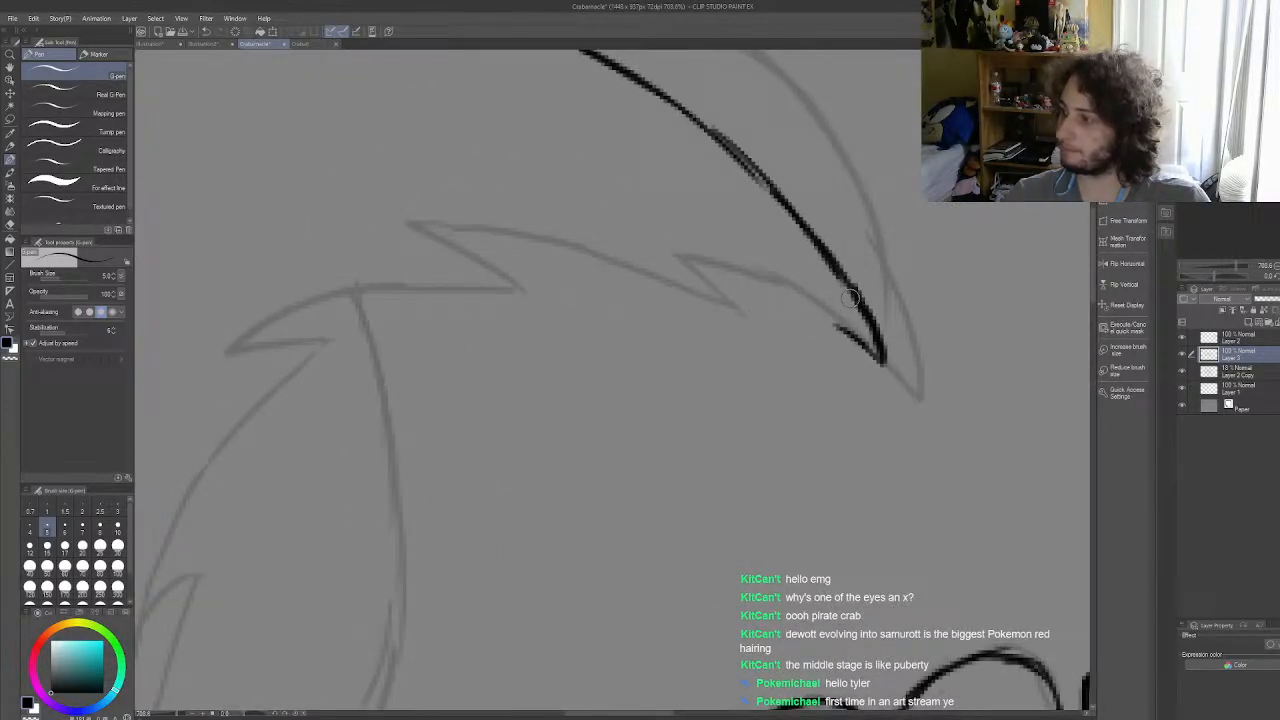
{"action": "mouse_move", "coordinate": [848, 332]}
{"action": "left_mouse_down"}
{"action": "mouse_move", "coordinate": [766, 288]}
{"action": "mouse_move", "coordinate": [700, 292]}
{"action": "mouse_move", "coordinate": [765, 289]}
{"action": "mouse_move", "coordinate": [686, 261]}
{"action": "mouse_move", "coordinate": [695, 285]}
{"action": "mouse_move", "coordinate": [648, 276]}
{"action": "left_mouse_up"}
{"action": "mouse_move", "coordinate": [426, 228]}
{"action": "left_mouse_down"}
{"action": "mouse_move", "coordinate": [522, 237]}
{"action": "mouse_move", "coordinate": [650, 278]}
{"action": "left_mouse_up"}
{"action": "key", "text": "ctrl+z"}
{"action": "key", "text": "ctrl+z"}
{"action": "mouse_move", "coordinate": [466, 228]}
{"action": "left_mouse_down"}
{"action": "mouse_move", "coordinate": [589, 245]}
{"action": "mouse_move", "coordinate": [574, 249]}
{"action": "mouse_move", "coordinate": [650, 278]}
{"action": "left_mouse_up"}
{"action": "mouse_move", "coordinate": [428, 228]}
{"action": "left_mouse_down"}
{"action": "mouse_move", "coordinate": [472, 271]}
{"action": "mouse_move", "coordinate": [462, 276]}
{"action": "mouse_move", "coordinate": [441, 242]}
{"action": "mouse_move", "coordinate": [497, 289]}
{"action": "mouse_move", "coordinate": [453, 282]}
{"action": "left_mouse_up"}
{"action": "mouse_move", "coordinate": [230, 350]}
{"action": "left_mouse_down"}
{"action": "mouse_move", "coordinate": [316, 298]}
{"action": "mouse_move", "coordinate": [358, 296]}
{"action": "left_mouse_up"}
{"action": "mouse_move", "coordinate": [298, 309]}
{"action": "left_mouse_down"}
{"action": "mouse_move", "coordinate": [422, 282]}
{"action": "mouse_move", "coordinate": [384, 286]}
{"action": "mouse_move", "coordinate": [492, 284]}
{"action": "left_mouse_up"}
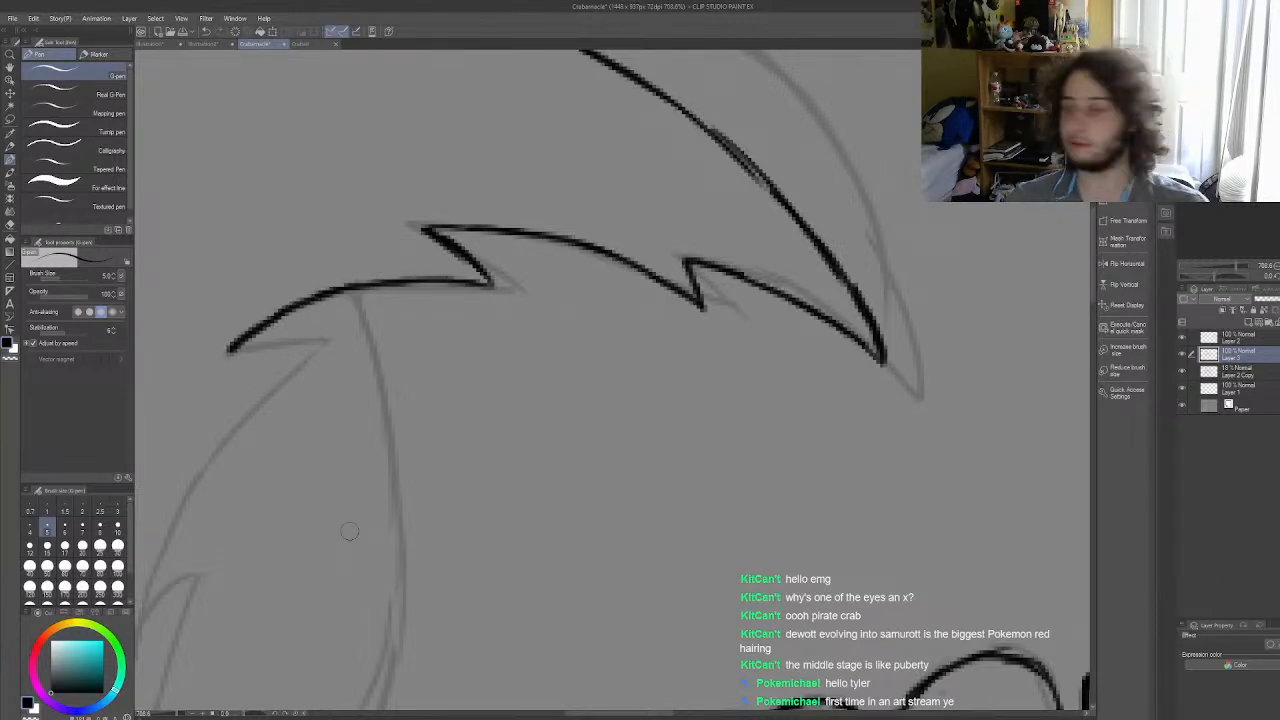
Step: Continue the left claw's jagged inner edge from the innermost spike down through the lower notch to its end inside the claw
{"action": "scroll", "coordinate": [349, 531], "scroll_direction": "down", "scroll_amount": 6}
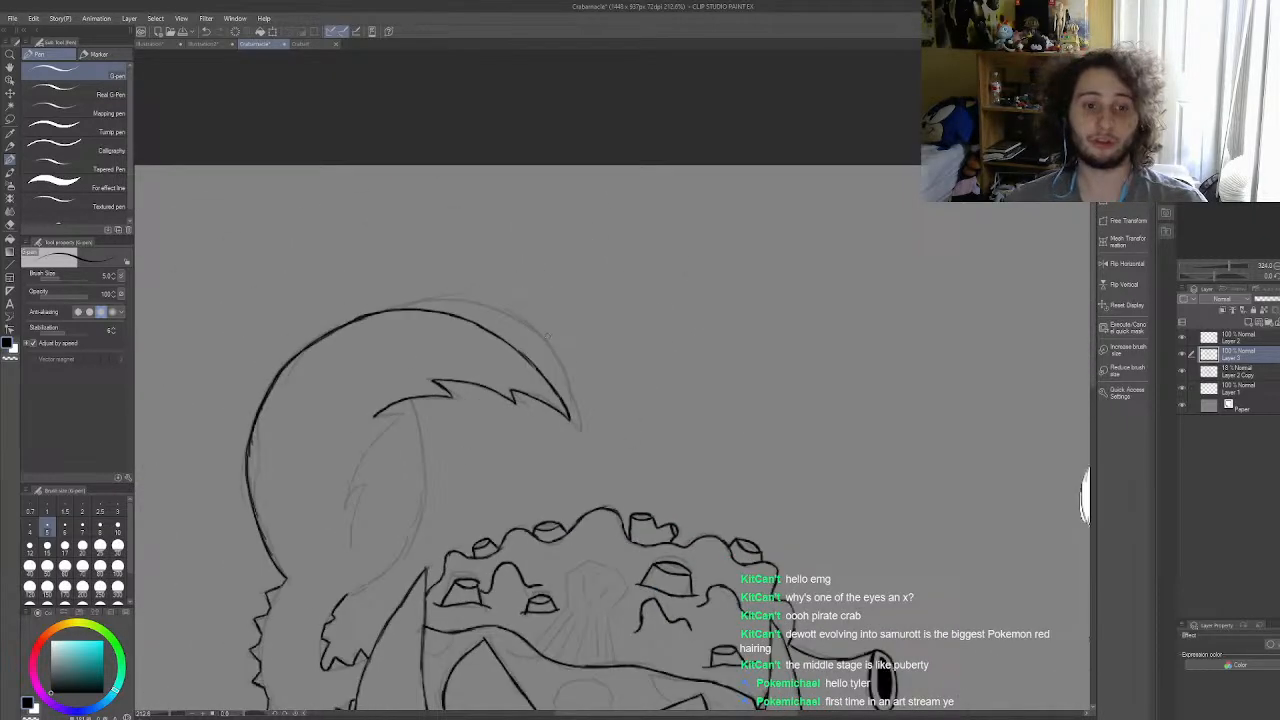
{"action": "scroll", "coordinate": [412, 426], "scroll_direction": "down", "scroll_amount": 1}
{"action": "scroll", "coordinate": [598, 339], "scroll_direction": "down", "scroll_amount": 1}
{"action": "scroll", "coordinate": [598, 339], "scroll_direction": "up", "scroll_amount": 5}
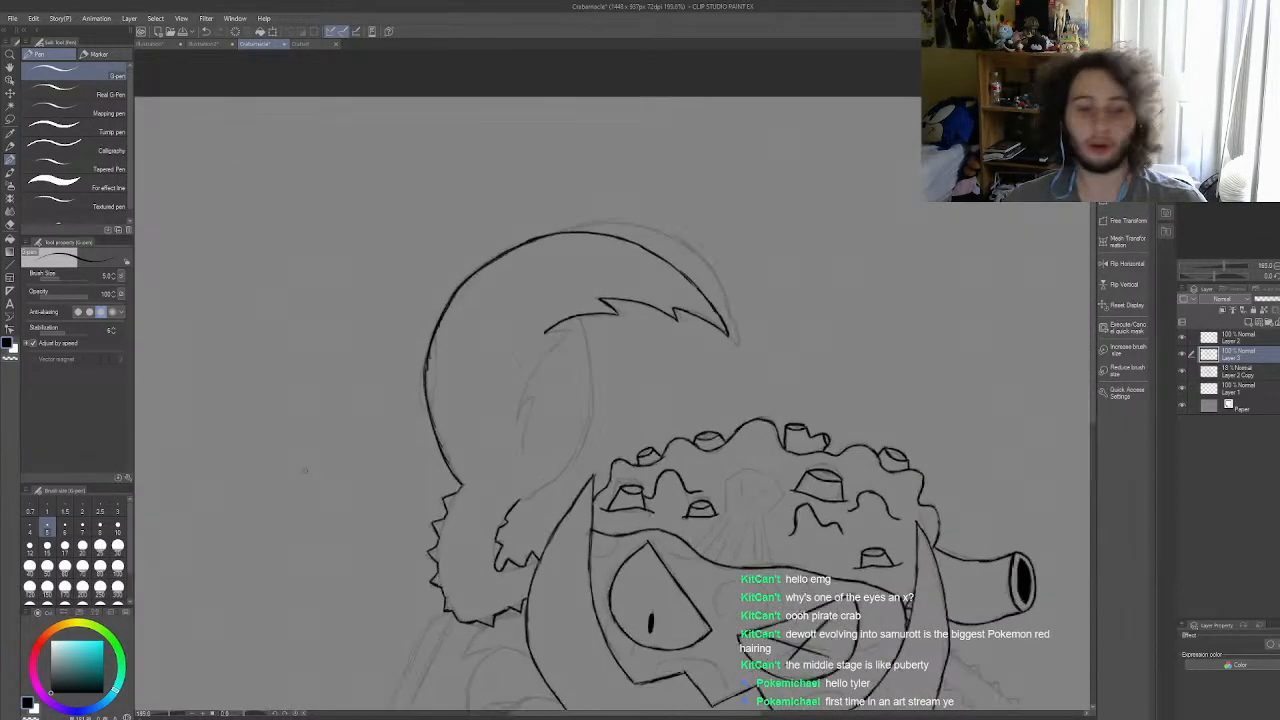
{"action": "scroll", "coordinate": [625, 302], "scroll_direction": "up", "scroll_amount": 3}
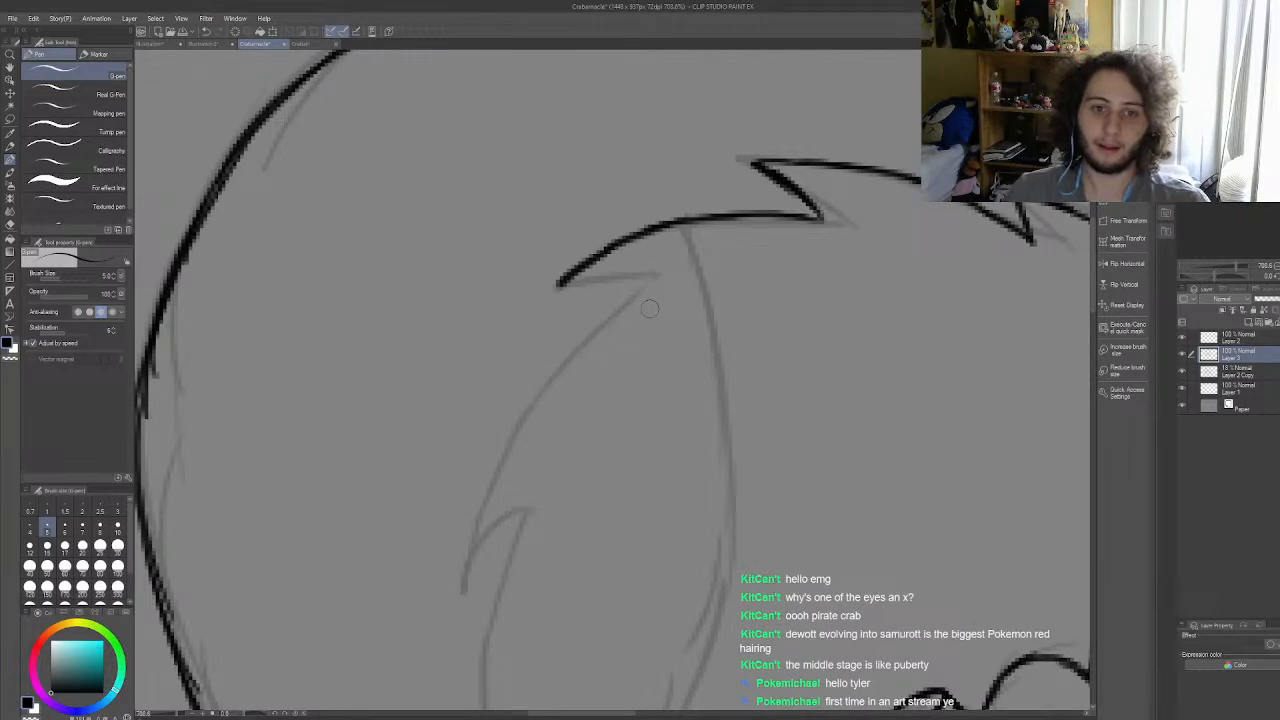
{"action": "left_click_drag", "start_coordinate": [557, 283], "coordinate": [670, 267]}
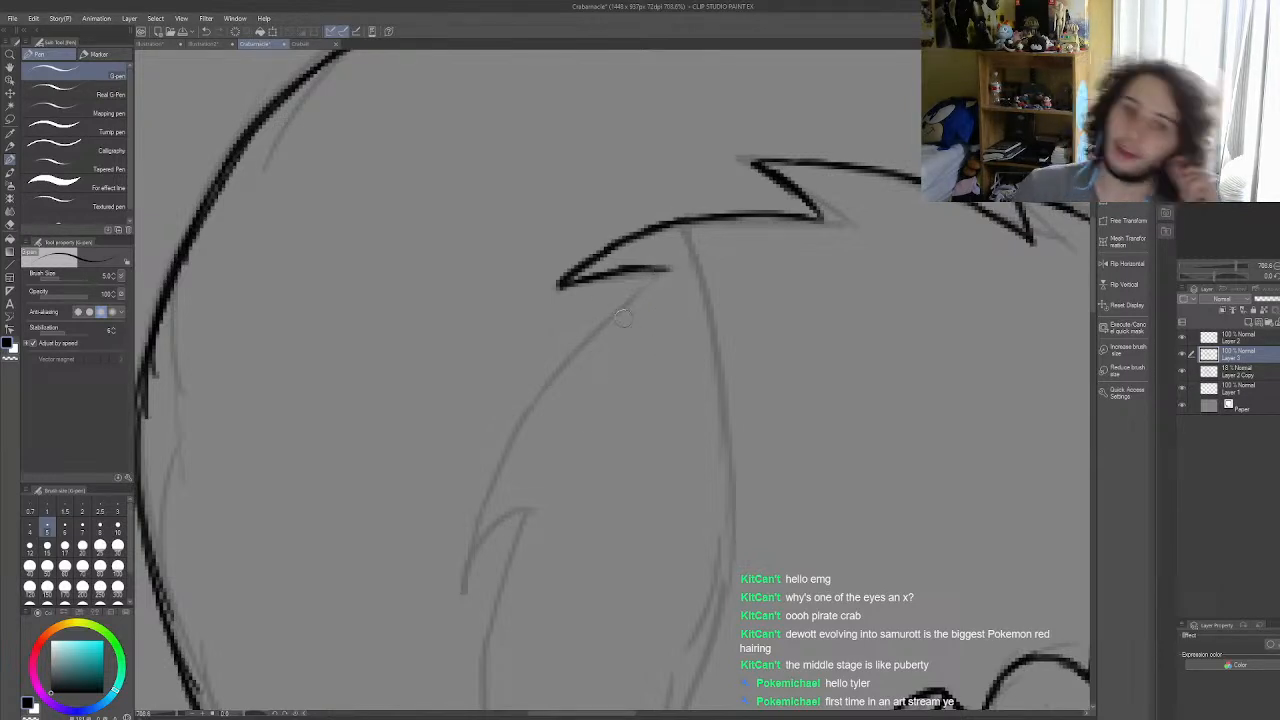
{"action": "mouse_move", "coordinate": [666, 269]}
{"action": "left_mouse_down"}
{"action": "mouse_move", "coordinate": [578, 342]}
{"action": "mouse_move", "coordinate": [640, 284]}
{"action": "mouse_move", "coordinate": [617, 294]}
{"action": "mouse_move", "coordinate": [527, 403]}
{"action": "mouse_move", "coordinate": [489, 484]}
{"action": "left_mouse_up"}
{"action": "key", "text": "ctrl+z"}
{"action": "key", "text": "ctrl+z"}
{"action": "key", "text": "ctrl+z"}
{"action": "mouse_move", "coordinate": [574, 350]}
{"action": "left_mouse_down"}
{"action": "mouse_move", "coordinate": [484, 499]}
{"action": "mouse_move", "coordinate": [492, 471]}
{"action": "mouse_move", "coordinate": [462, 586]}
{"action": "left_mouse_up"}
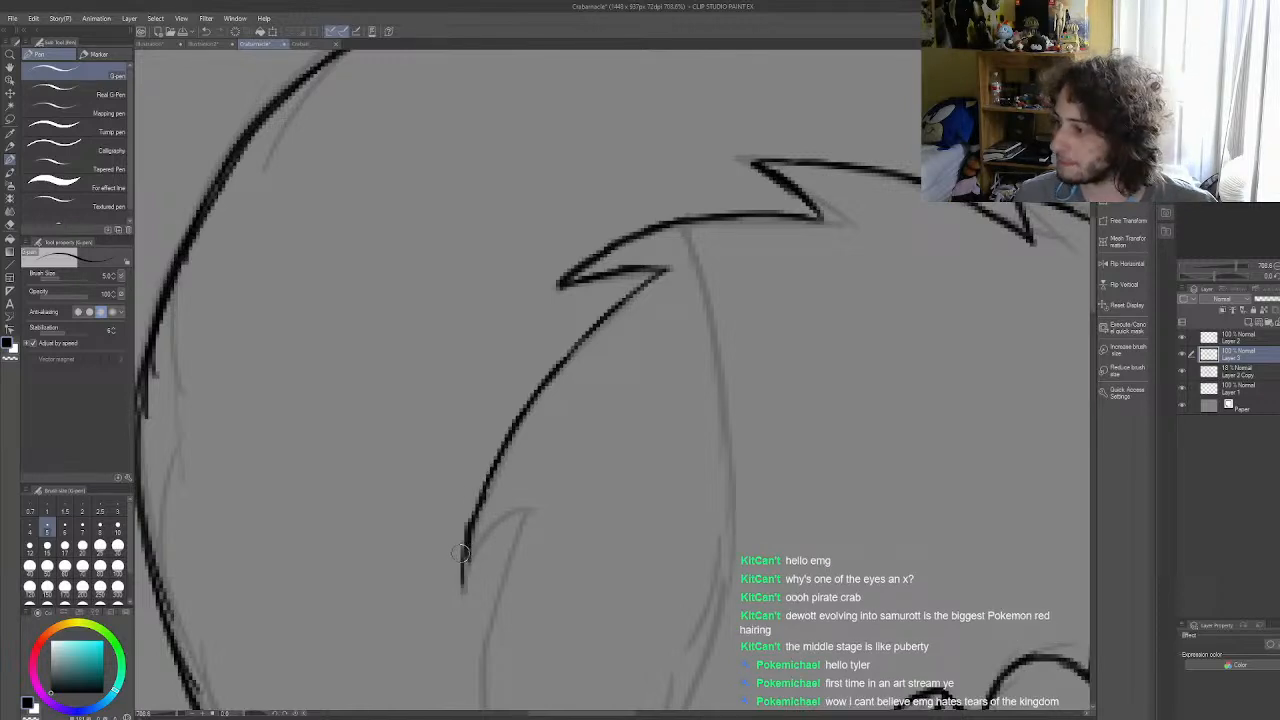
{"action": "key", "text": "ctrl+z"}
{"action": "mouse_move", "coordinate": [480, 496]}
{"action": "left_mouse_down"}
{"action": "mouse_move", "coordinate": [467, 576]}
{"action": "mouse_move", "coordinate": [533, 507]}
{"action": "mouse_move", "coordinate": [507, 528]}
{"action": "mouse_move", "coordinate": [526, 515]}
{"action": "mouse_move", "coordinate": [484, 654]}
{"action": "left_mouse_up"}
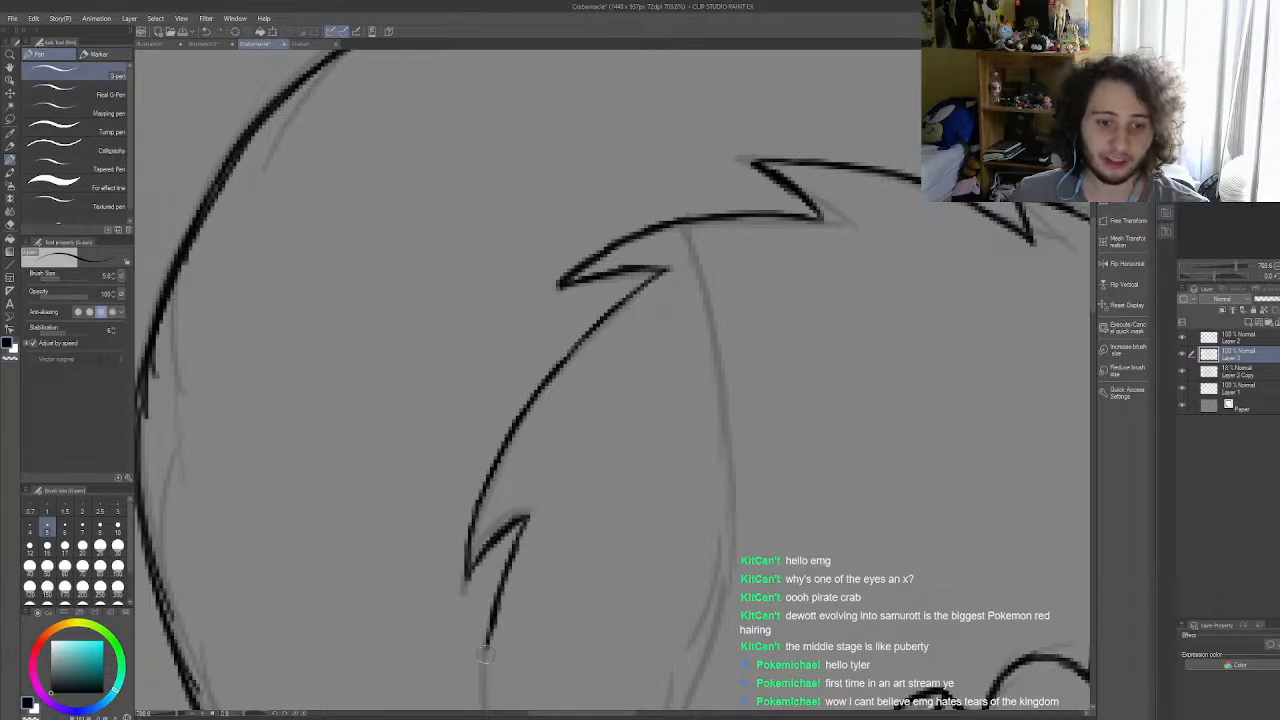
{"action": "scroll", "coordinate": [581, 504], "scroll_direction": "down", "scroll_amount": 6}
{"action": "scroll", "coordinate": [565, 504], "scroll_direction": "up", "scroll_amount": 6}
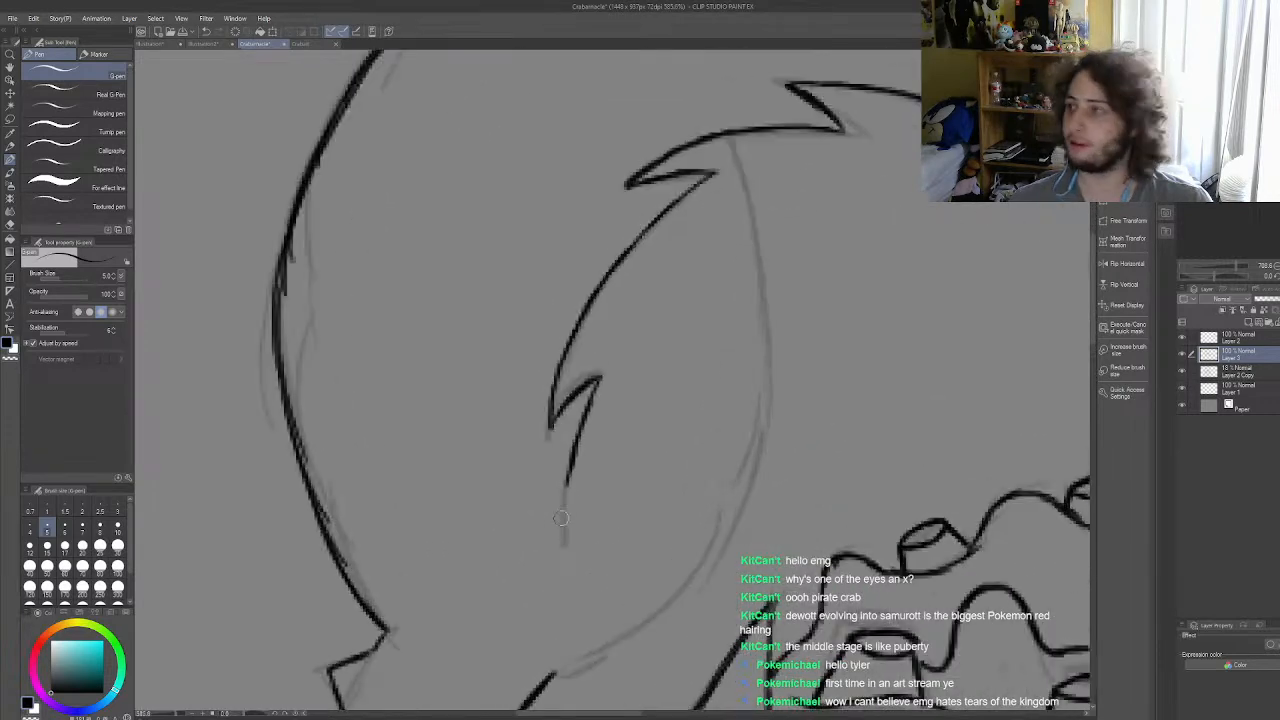
{"action": "left_click_drag", "start_coordinate": [570, 474], "coordinate": [563, 550]}
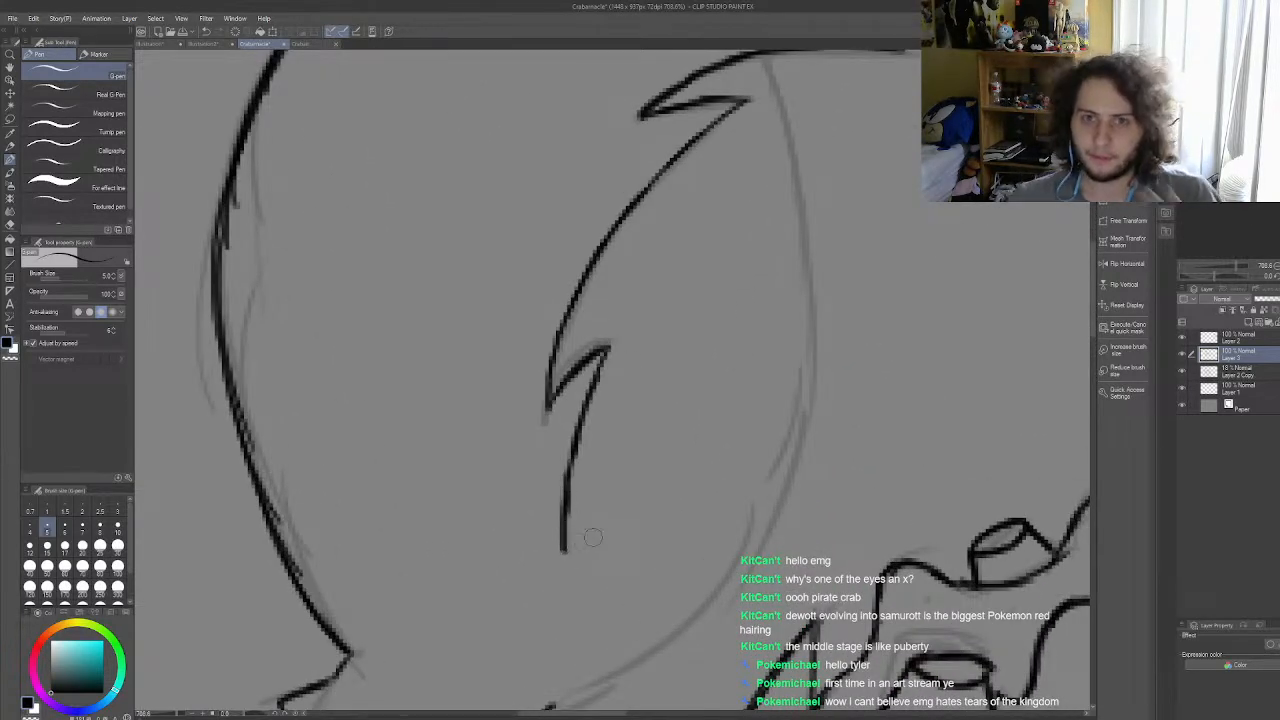
Step: Ink the curved edge of the left claw's lower pincer from the jagged line down to the spiky arm
{"action": "scroll", "coordinate": [587, 541], "scroll_direction": "down", "scroll_amount": 3}
{"action": "scroll", "coordinate": [755, 397], "scroll_direction": "down", "scroll_amount": 2}
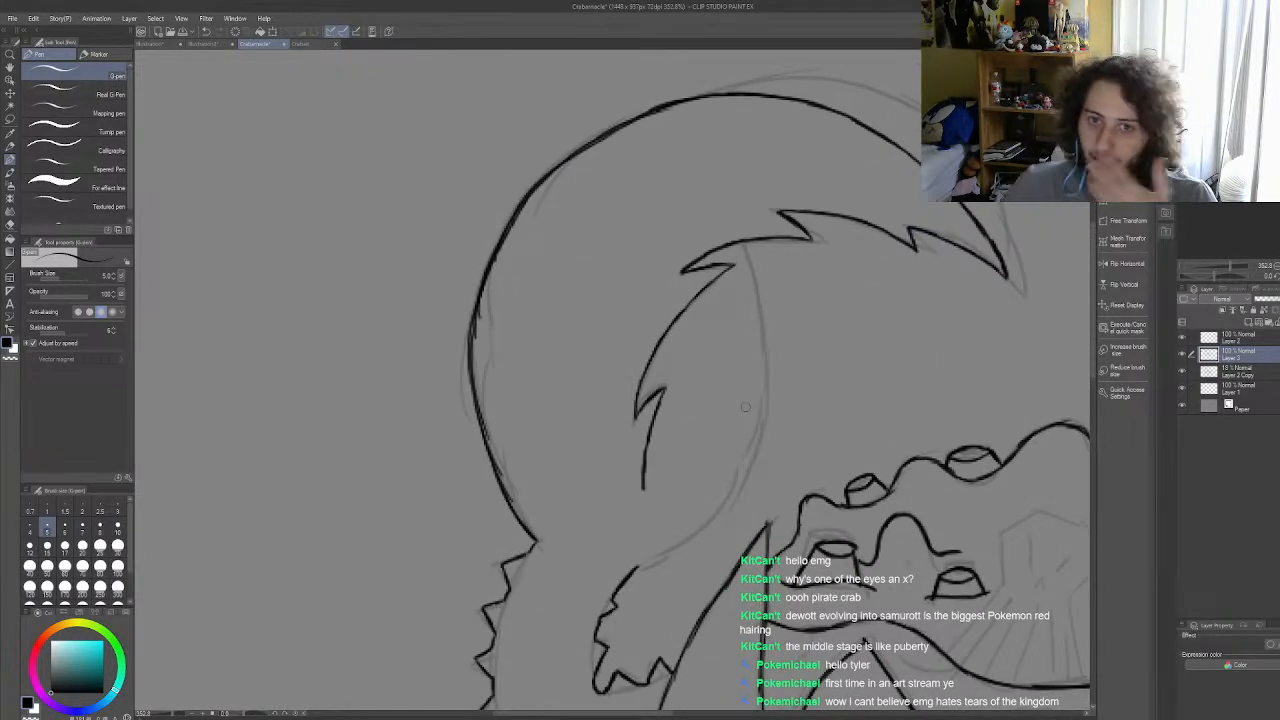
{"action": "left_click_drag", "start_coordinate": [752, 240], "coordinate": [766, 424]}
{"action": "key", "text": "ctrl+z"}
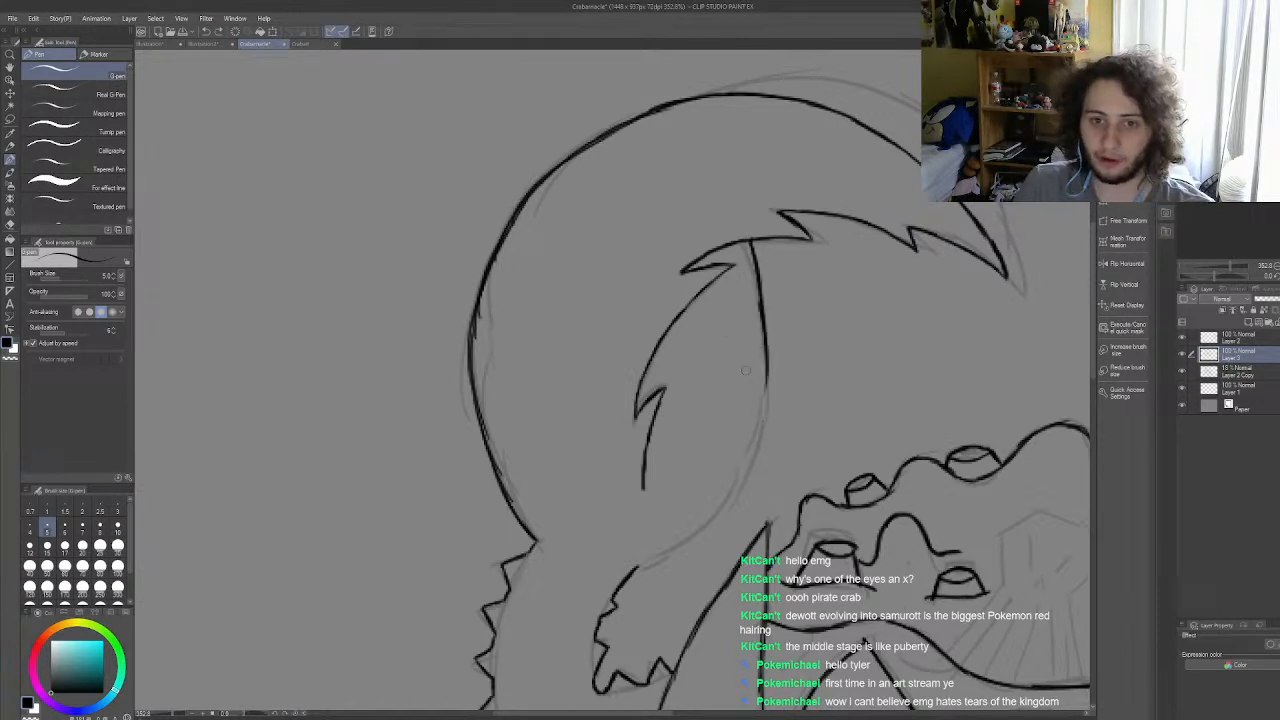
{"action": "mouse_move", "coordinate": [766, 388]}
{"action": "left_mouse_down"}
{"action": "mouse_move", "coordinate": [738, 496]}
{"action": "mouse_move", "coordinate": [750, 468]}
{"action": "mouse_move", "coordinate": [688, 543]}
{"action": "mouse_move", "coordinate": [645, 563]}
{"action": "mouse_move", "coordinate": [702, 534]}
{"action": "left_mouse_up"}
{"action": "key", "text": "ctrl+z"}
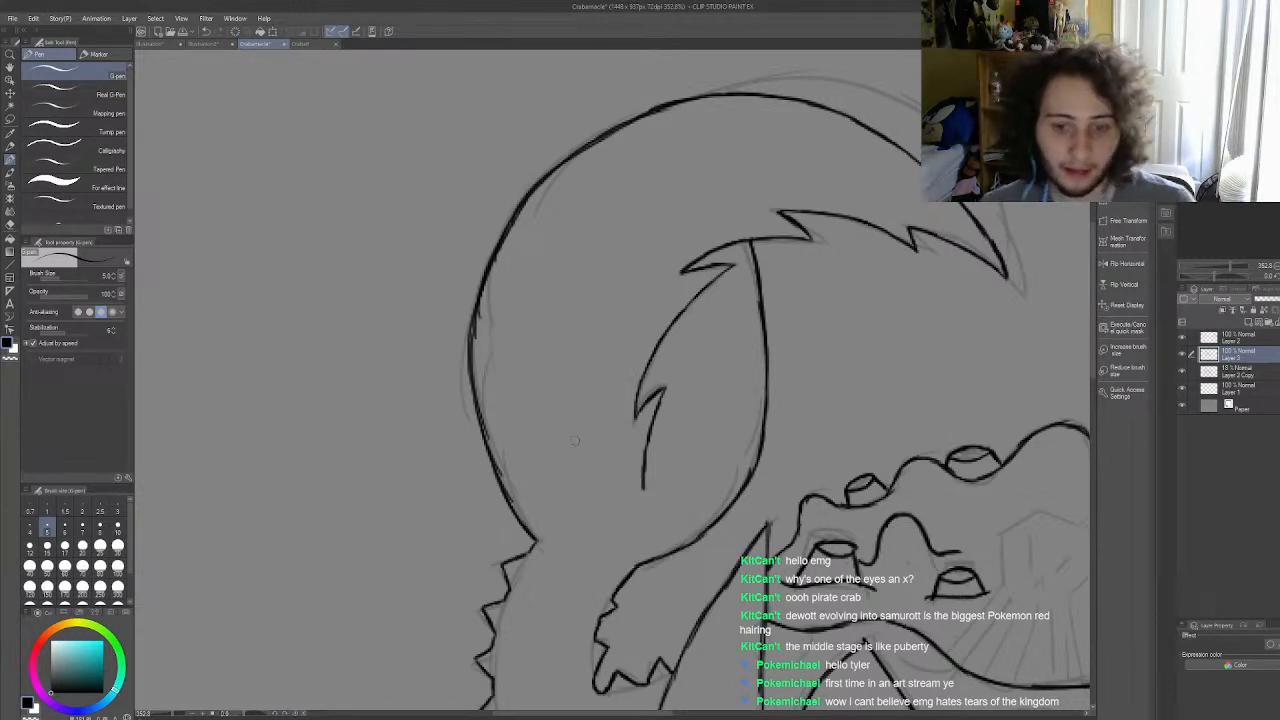
Step: Erase the rough overlap on the left claw's outer curve and re-ink that stretch as a smooth line
{"action": "left_click", "coordinate": [11, 224]}
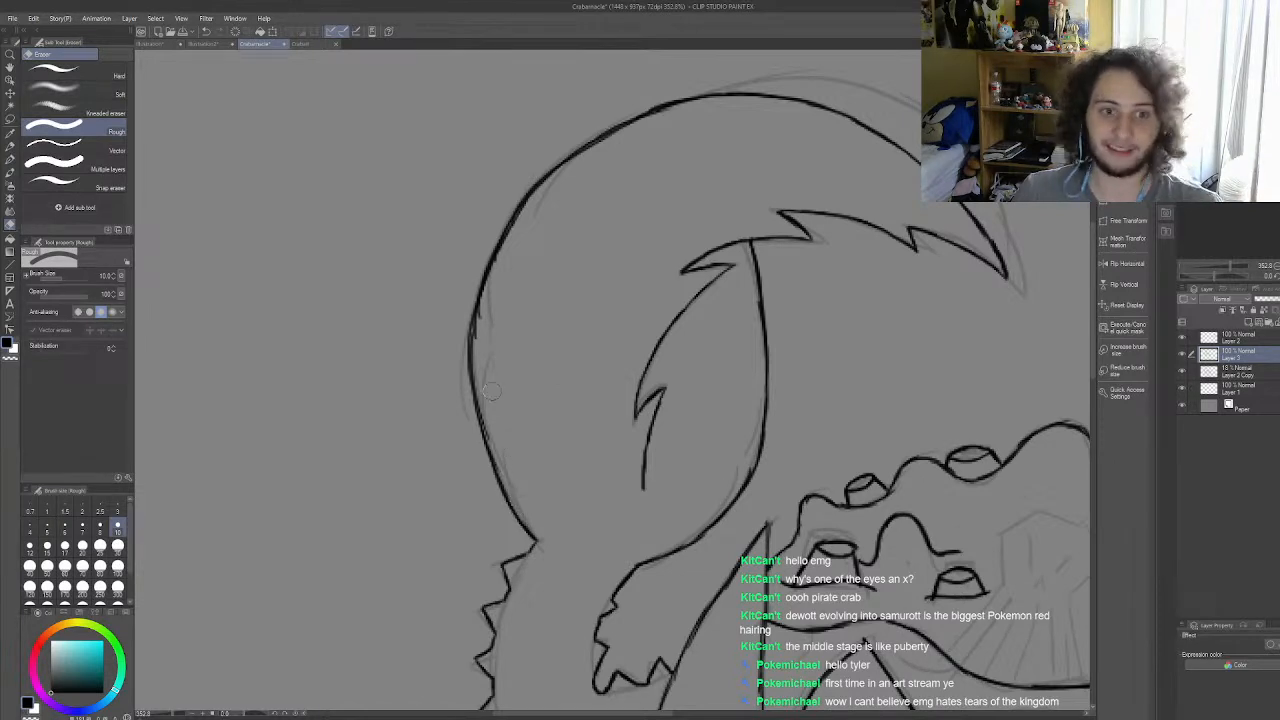
{"action": "left_click_drag", "start_coordinate": [483, 377], "coordinate": [496, 299]}
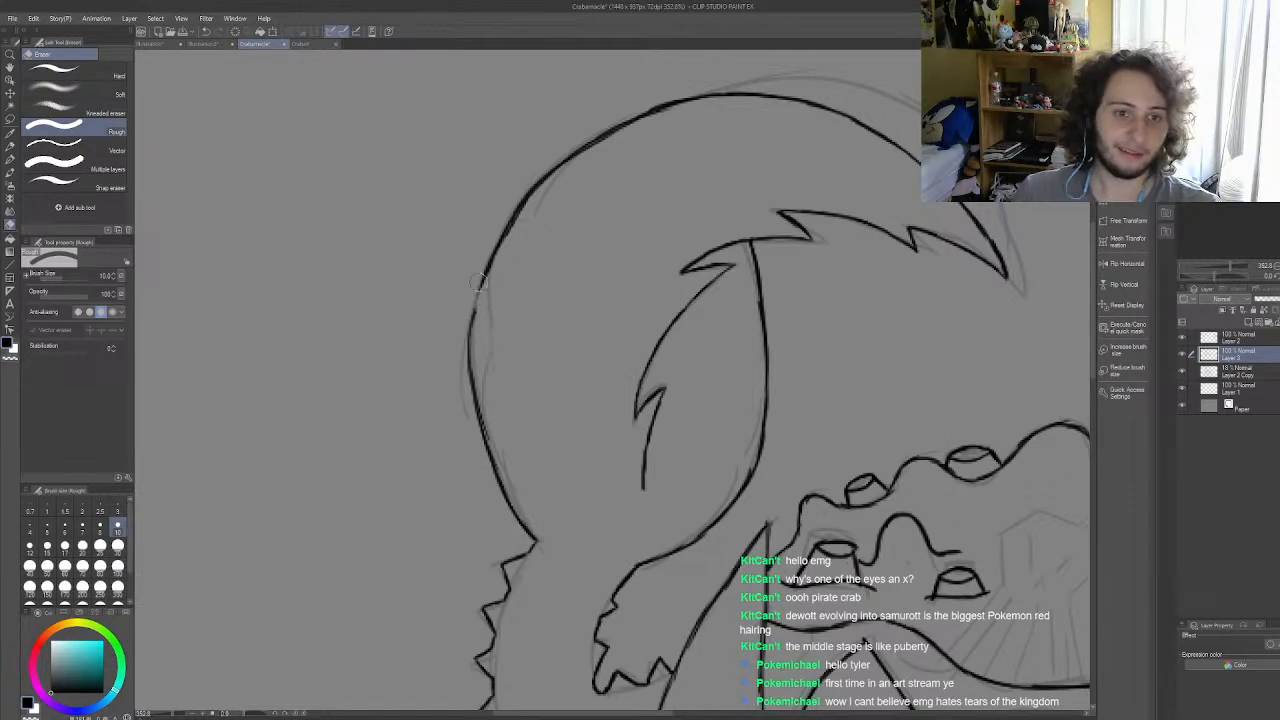
{"action": "key", "text": "p"}
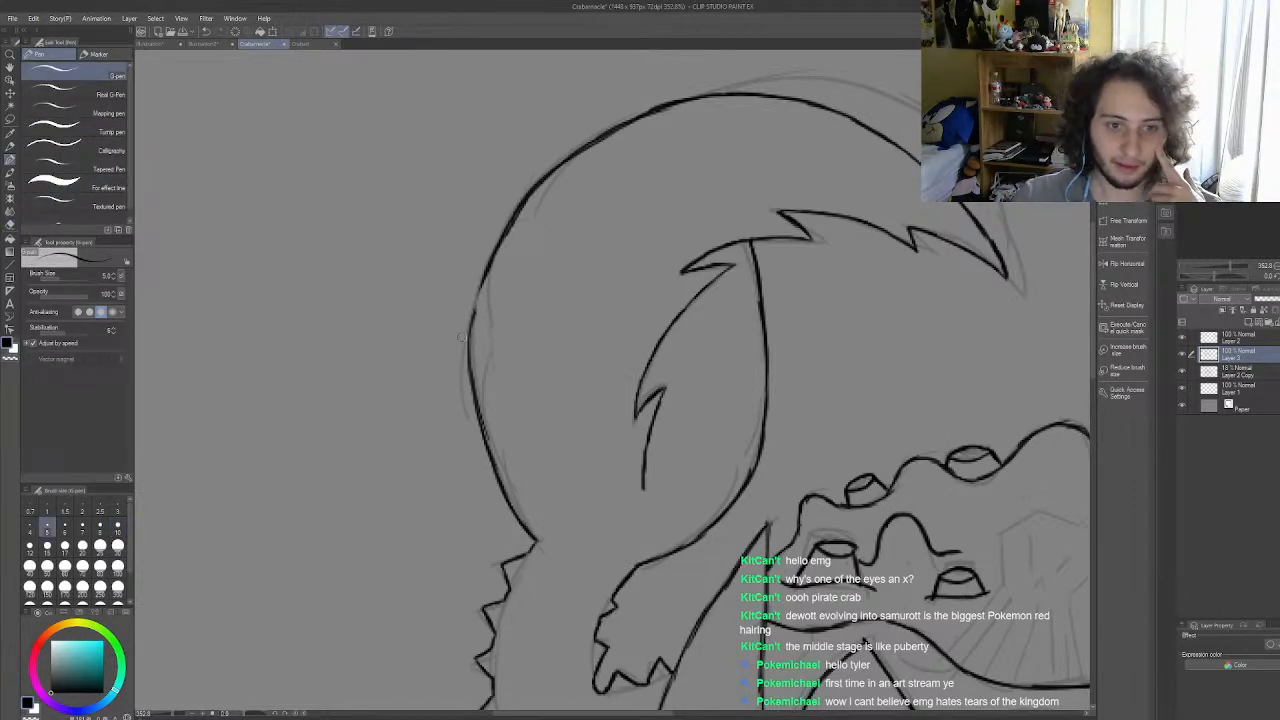
{"action": "scroll", "coordinate": [462, 337], "scroll_direction": "up", "scroll_amount": 3}
{"action": "mouse_move", "coordinate": [508, 215]}
{"action": "left_mouse_down"}
{"action": "mouse_move", "coordinate": [480, 295]}
{"action": "mouse_move", "coordinate": [489, 269]}
{"action": "mouse_move", "coordinate": [478, 400]}
{"action": "left_mouse_up"}
{"action": "left_click_drag", "start_coordinate": [468, 334], "coordinate": [473, 410]}
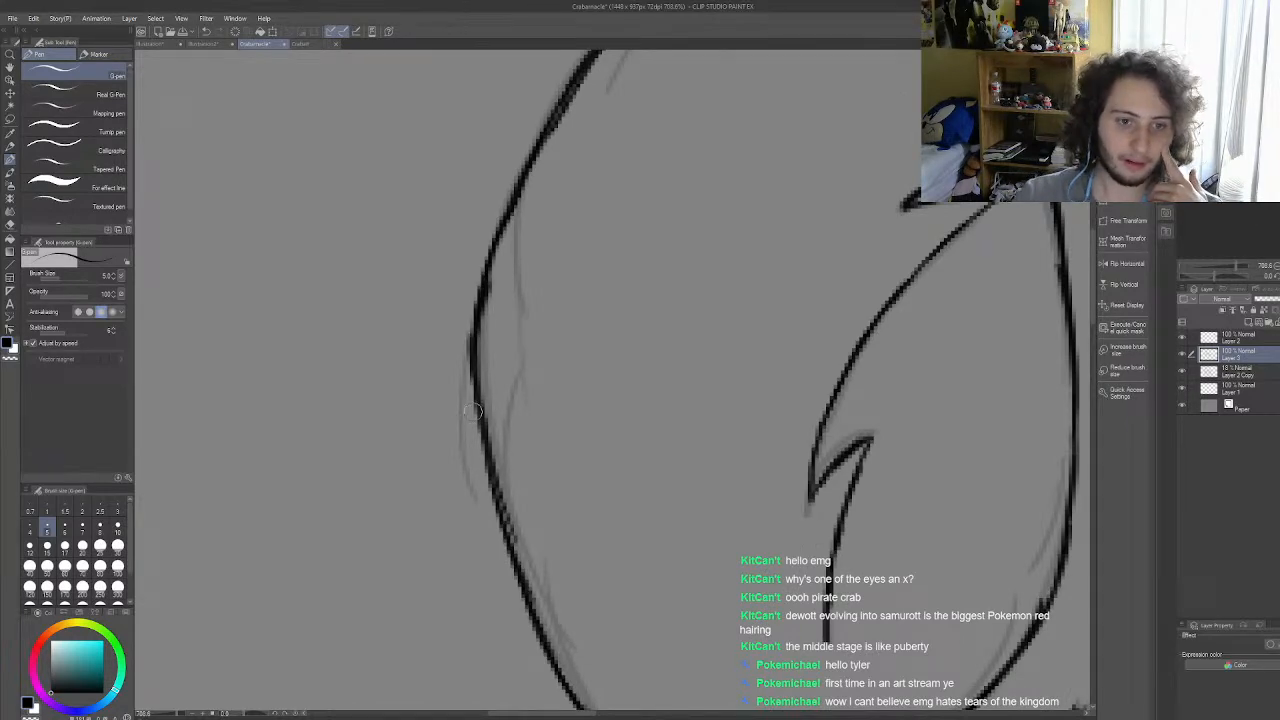
Step: Ink the spiky upper and lower edges of the right arm from the shell rim out to the claw base
{"action": "scroll", "coordinate": [474, 411], "scroll_direction": "down", "scroll_amount": 6}
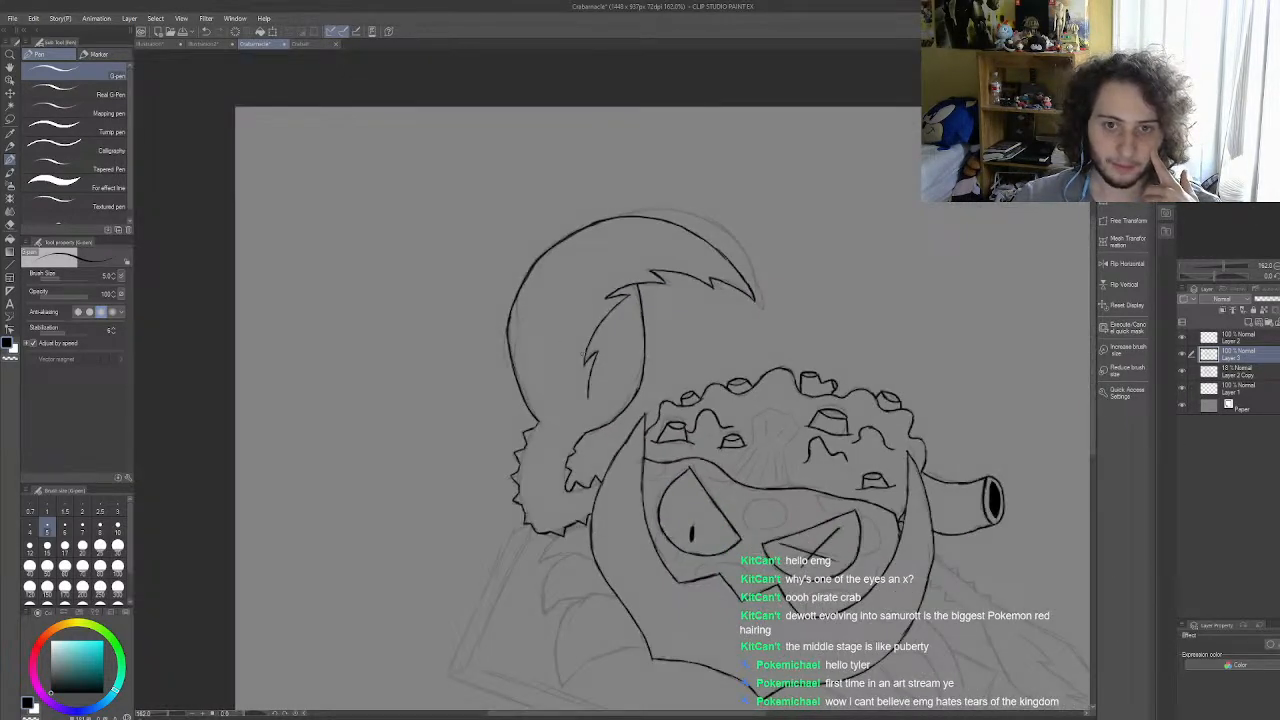
{"action": "scroll", "coordinate": [583, 353], "scroll_direction": "down", "scroll_amount": 5}
{"action": "scroll", "coordinate": [825, 471], "scroll_direction": "up", "scroll_amount": 3}
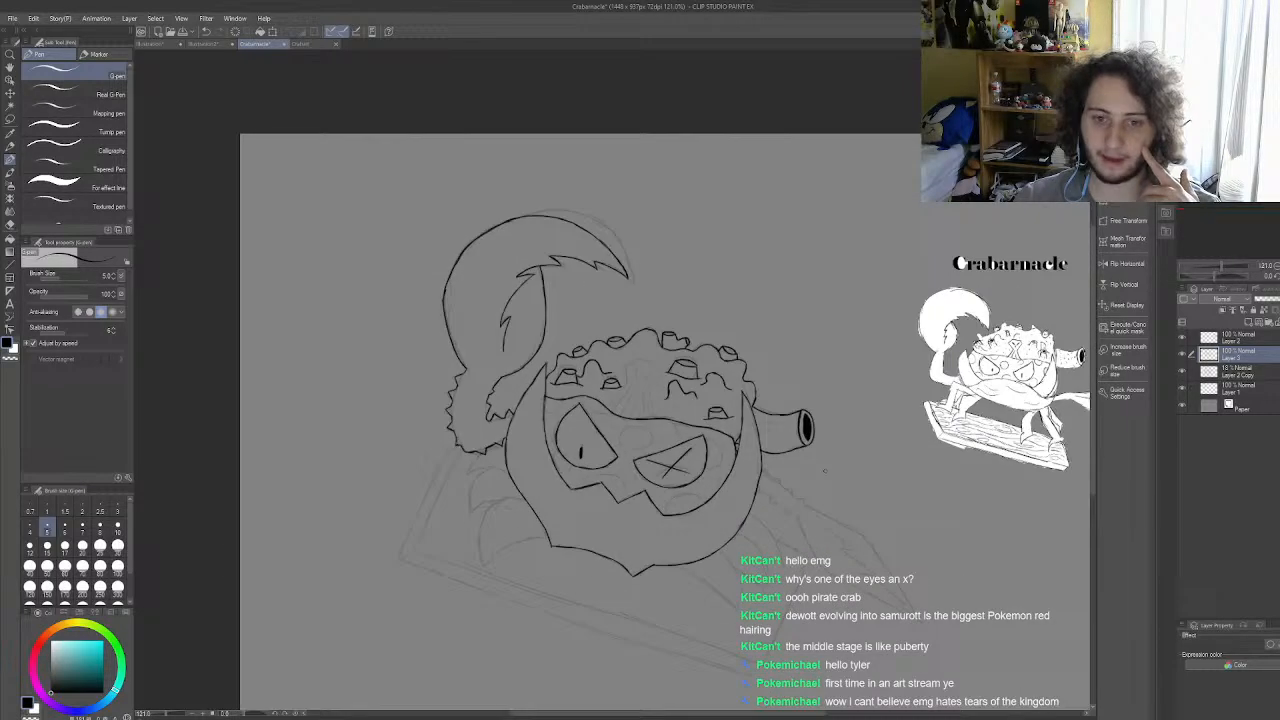
{"action": "scroll", "coordinate": [825, 471], "scroll_direction": "up", "scroll_amount": 4}
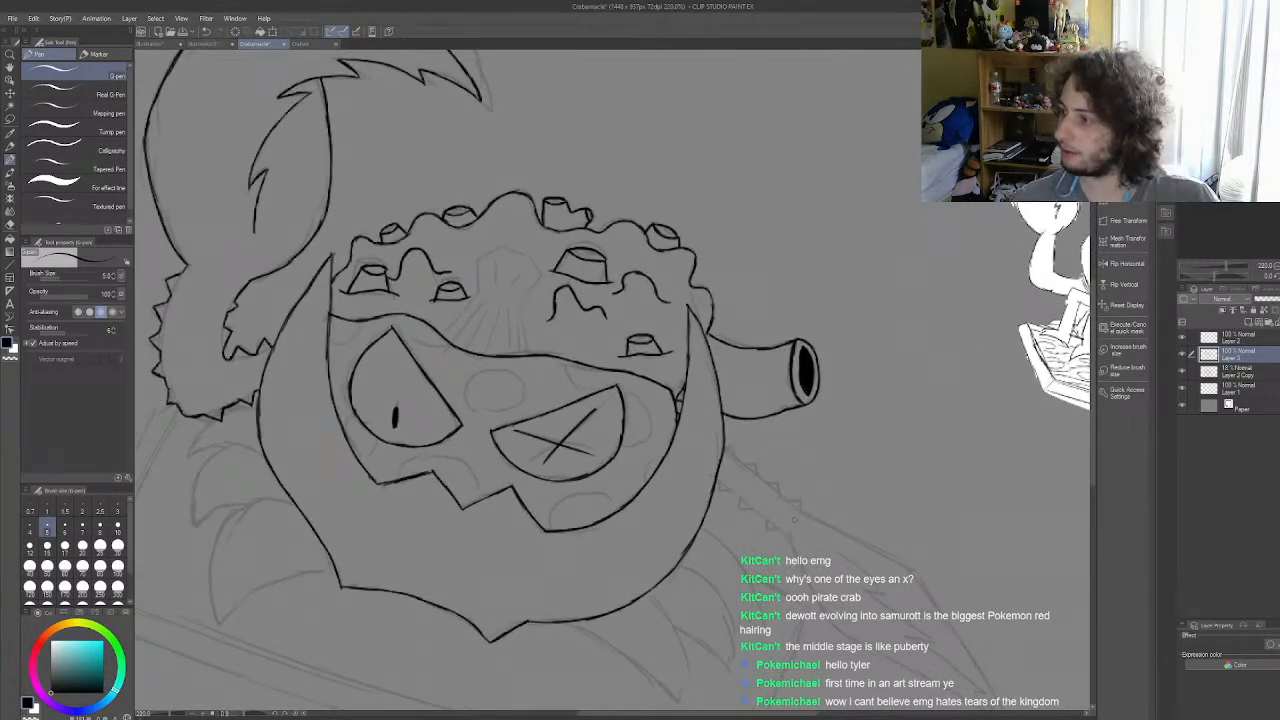
{"action": "scroll", "coordinate": [794, 519], "scroll_direction": "up", "scroll_amount": 2}
{"action": "scroll", "coordinate": [782, 514], "scroll_direction": "up", "scroll_amount": 4}
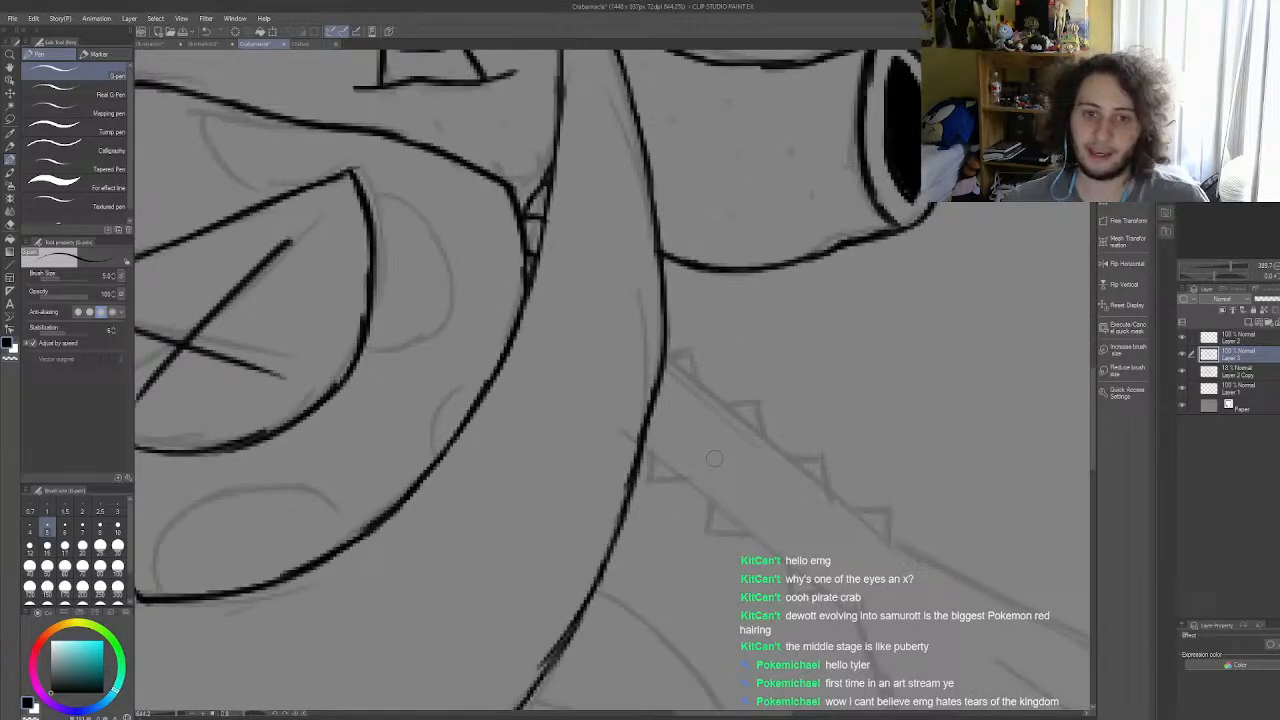
{"action": "mouse_move", "coordinate": [651, 342]}
{"action": "left_mouse_down"}
{"action": "mouse_move", "coordinate": [685, 332]}
{"action": "mouse_move", "coordinate": [704, 367]}
{"action": "mouse_move", "coordinate": [687, 365]}
{"action": "mouse_move", "coordinate": [736, 401]}
{"action": "mouse_move", "coordinate": [726, 395]}
{"action": "mouse_move", "coordinate": [762, 389]}
{"action": "mouse_move", "coordinate": [774, 434]}
{"action": "mouse_move", "coordinate": [815, 460]}
{"action": "mouse_move", "coordinate": [845, 456]}
{"action": "mouse_move", "coordinate": [854, 506]}
{"action": "mouse_move", "coordinate": [882, 510]}
{"action": "mouse_move", "coordinate": [859, 501]}
{"action": "mouse_move", "coordinate": [887, 525]}
{"action": "mouse_move", "coordinate": [929, 515]}
{"action": "mouse_move", "coordinate": [926, 562]}
{"action": "left_mouse_up"}
{"action": "key", "text": "ctrl+z"}
{"action": "mouse_move", "coordinate": [634, 446]}
{"action": "left_mouse_down"}
{"action": "mouse_move", "coordinate": [636, 484]}
{"action": "mouse_move", "coordinate": [715, 506]}
{"action": "mouse_move", "coordinate": [707, 544]}
{"action": "mouse_move", "coordinate": [753, 548]}
{"action": "mouse_move", "coordinate": [789, 572]}
{"action": "mouse_move", "coordinate": [808, 624]}
{"action": "mouse_move", "coordinate": [844, 619]}
{"action": "mouse_move", "coordinate": [876, 637]}
{"action": "left_mouse_up"}
{"action": "left_click_drag", "start_coordinate": [929, 558], "coordinate": [958, 572]}
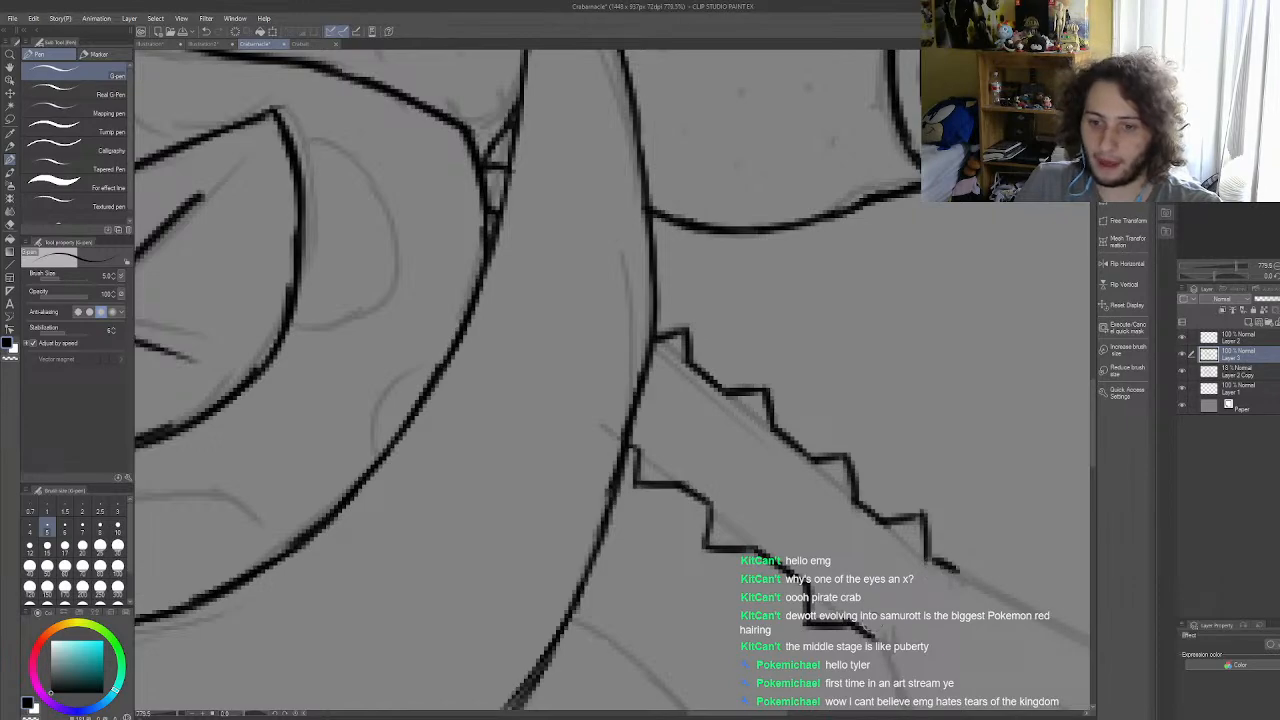
{"action": "left_click_drag", "start_coordinate": [873, 636], "coordinate": [885, 649]}
Step: Ink the right claw's short lower edge from the spiky arm down to the claw's lower corner
{"action": "scroll", "coordinate": [870, 599], "scroll_direction": "down", "scroll_amount": 2}
{"action": "scroll", "coordinate": [870, 597], "scroll_direction": "down", "scroll_amount": 8}
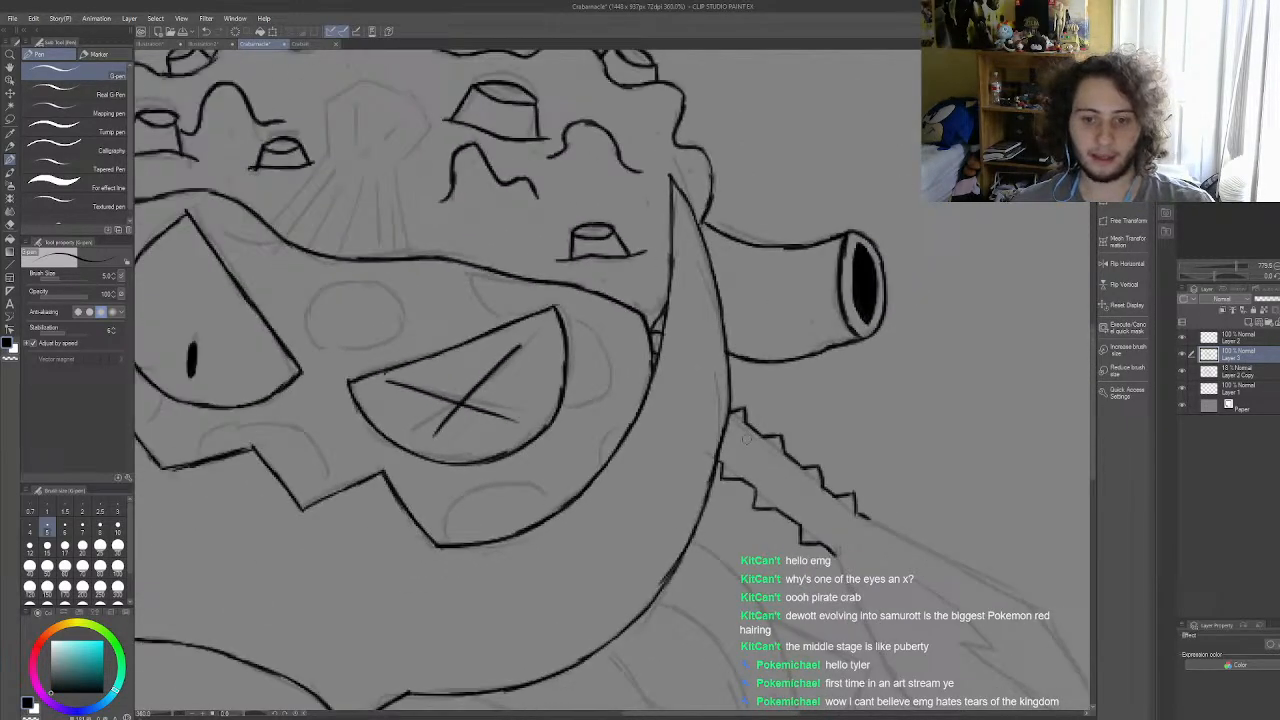
{"action": "scroll", "coordinate": [879, 557], "scroll_direction": "up", "scroll_amount": 6}
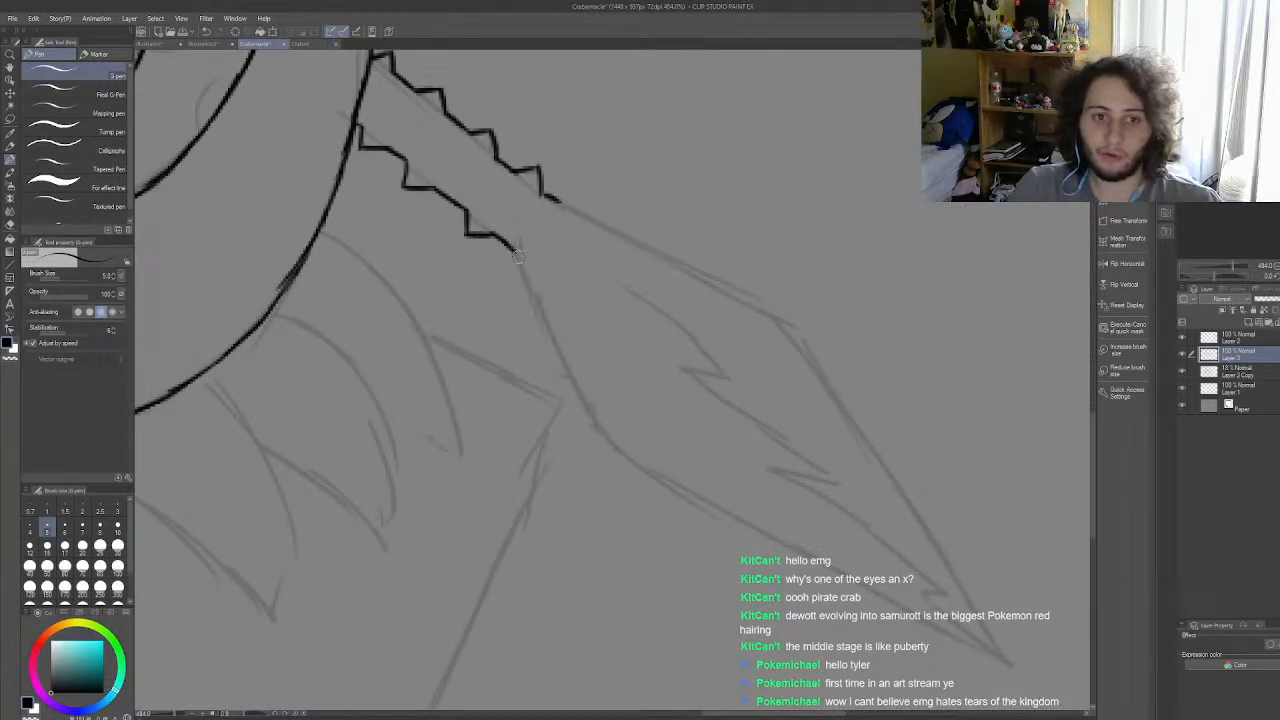
{"action": "left_click_drag", "start_coordinate": [515, 250], "coordinate": [535, 312]}
{"action": "key", "text": "ctrl+z"}
{"action": "left_click_drag", "start_coordinate": [514, 250], "coordinate": [603, 435]}
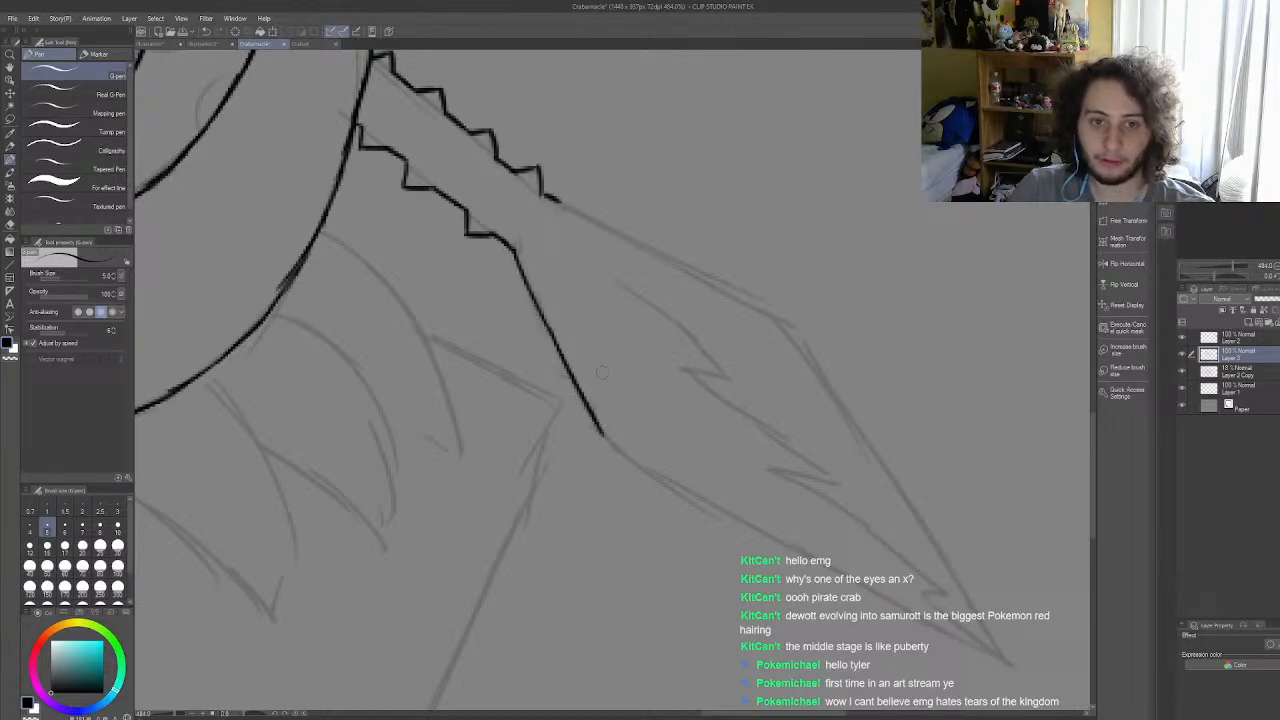
Step: Ink the right claw's upper edge from the spiky arm out to the upper corner, redrawing the strokes until they are straight
{"action": "left_click_drag", "start_coordinate": [548, 197], "coordinate": [680, 258]}
{"action": "key", "text": "ctrl+z"}
{"action": "key", "text": "ctrl+z"}
{"action": "left_click_drag", "start_coordinate": [587, 217], "coordinate": [764, 308]}
{"action": "key", "text": "ctrl+z"}
{"action": "key", "text": "ctrl+z"}
{"action": "left_click_drag", "start_coordinate": [690, 270], "coordinate": [780, 318]}
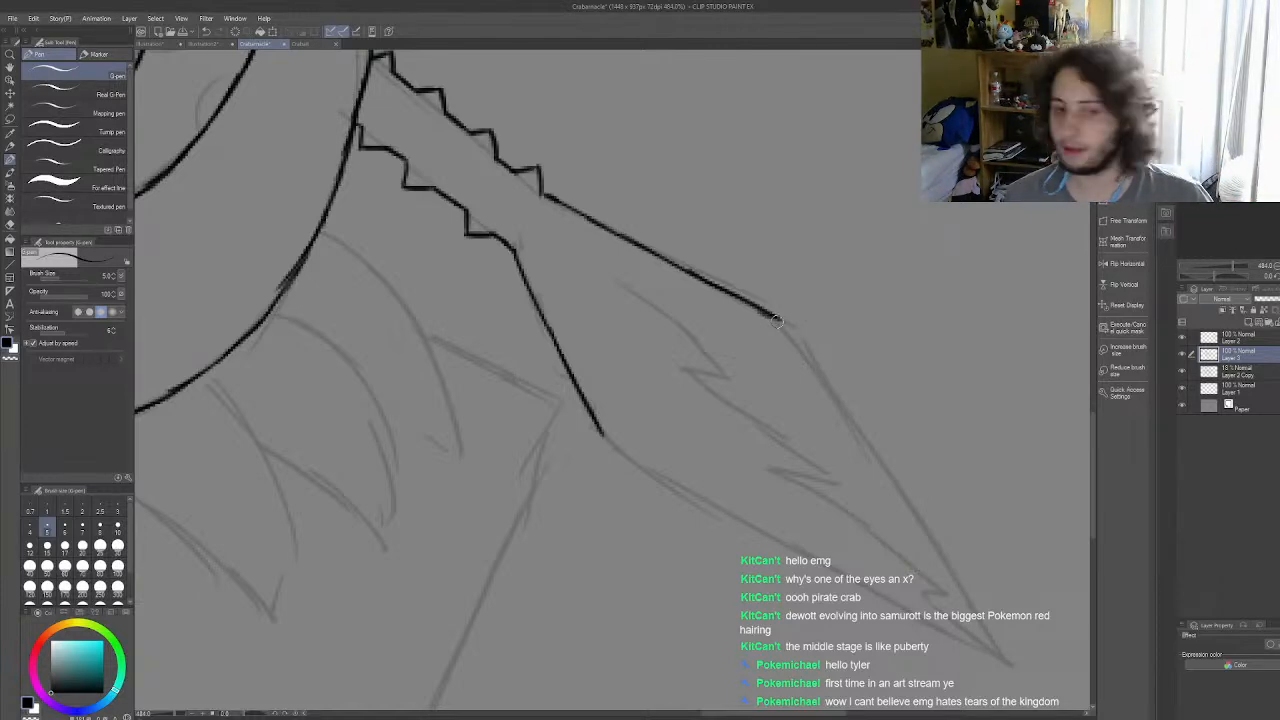
{"action": "left_click_drag", "start_coordinate": [781, 317], "coordinate": [877, 457]}
{"action": "scroll", "coordinate": [800, 402], "scroll_direction": "down", "scroll_amount": 5}
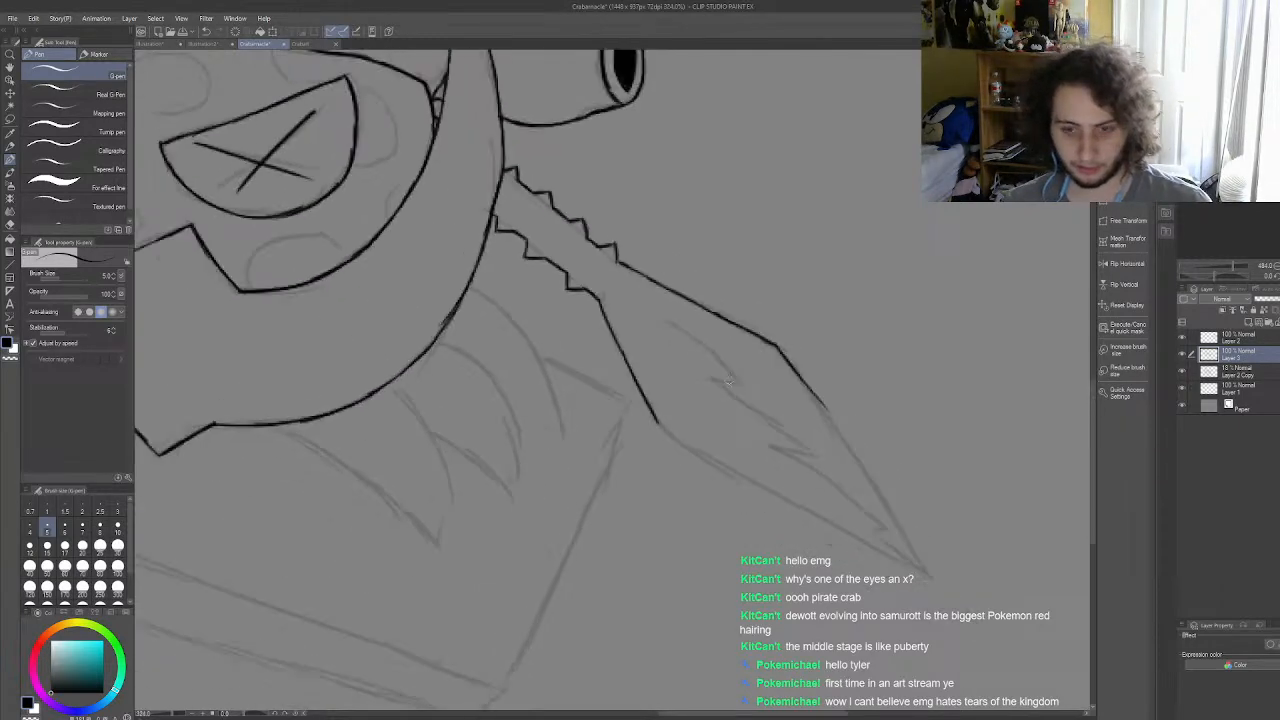
{"action": "key", "text": "ctrl+z"}
{"action": "scroll", "coordinate": [788, 481], "scroll_direction": "up", "scroll_amount": 4}
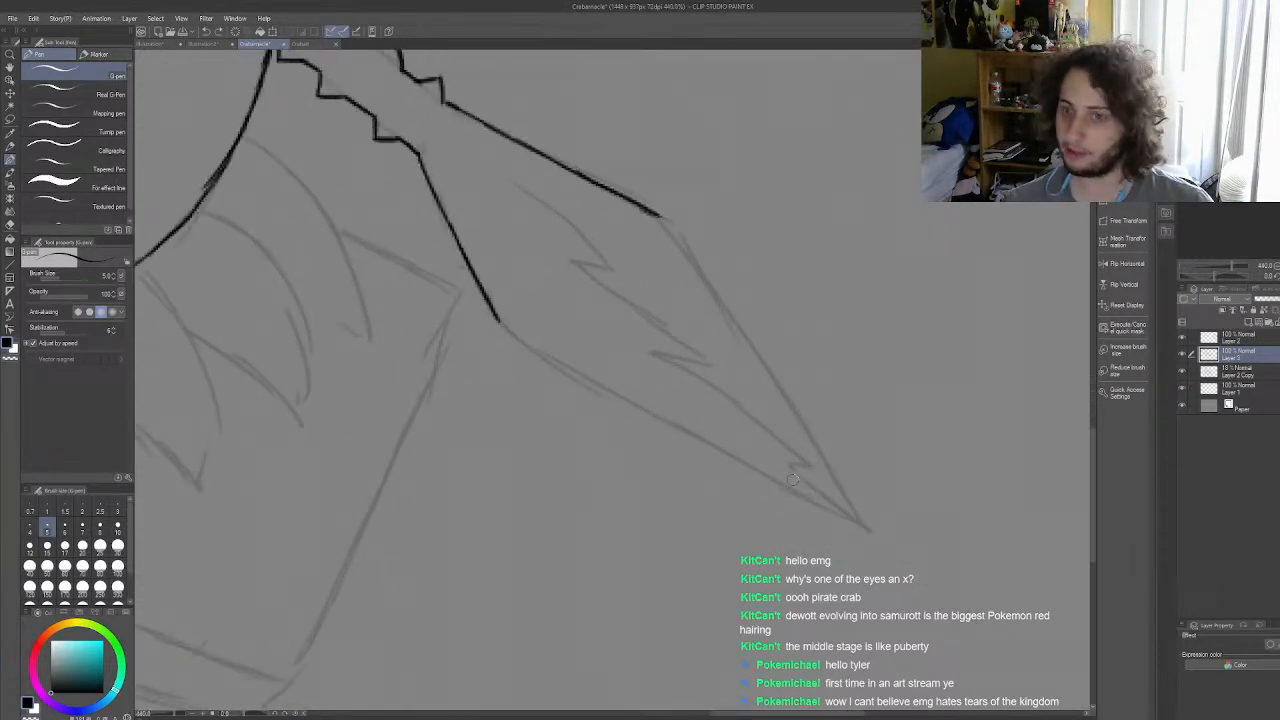
{"action": "left_click_drag", "start_coordinate": [660, 214], "coordinate": [735, 325]}
{"action": "key", "text": "ctrl+z"}
{"action": "left_click_drag", "start_coordinate": [689, 258], "coordinate": [749, 353]}
{"action": "key", "text": "ctrl+z"}
{"action": "key", "text": "ctrl+z"}
{"action": "left_click_drag", "start_coordinate": [680, 249], "coordinate": [798, 427]}
{"action": "left_click_drag", "start_coordinate": [762, 368], "coordinate": [801, 431]}
{"action": "key", "text": "ctrl+z"}
{"action": "key", "text": "ctrl+z"}
{"action": "key", "text": "ctrl+z"}
{"action": "key", "text": "ctrl+z"}
{"action": "key", "text": "ctrl+z"}
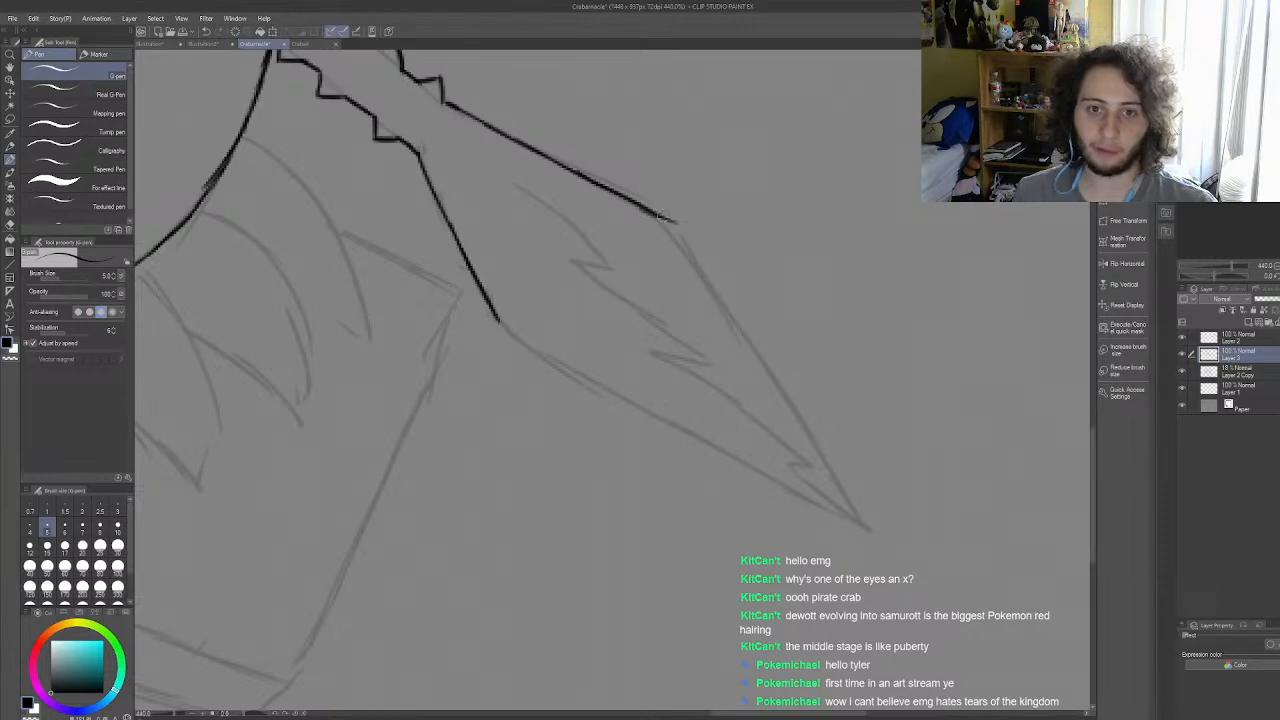
Step: Extend the right claw's upper edge to the corner and ink its outer edge from there down to the pointed tip
{"action": "mouse_move", "coordinate": [634, 204]}
{"action": "left_mouse_down"}
{"action": "mouse_move", "coordinate": [688, 230]}
{"action": "mouse_move", "coordinate": [640, 208]}
{"action": "mouse_move", "coordinate": [707, 290]}
{"action": "left_mouse_up"}
{"action": "key", "text": "ctrl+z"}
{"action": "key", "text": "ctrl+z"}
{"action": "left_click_drag", "start_coordinate": [680, 231], "coordinate": [733, 323]}
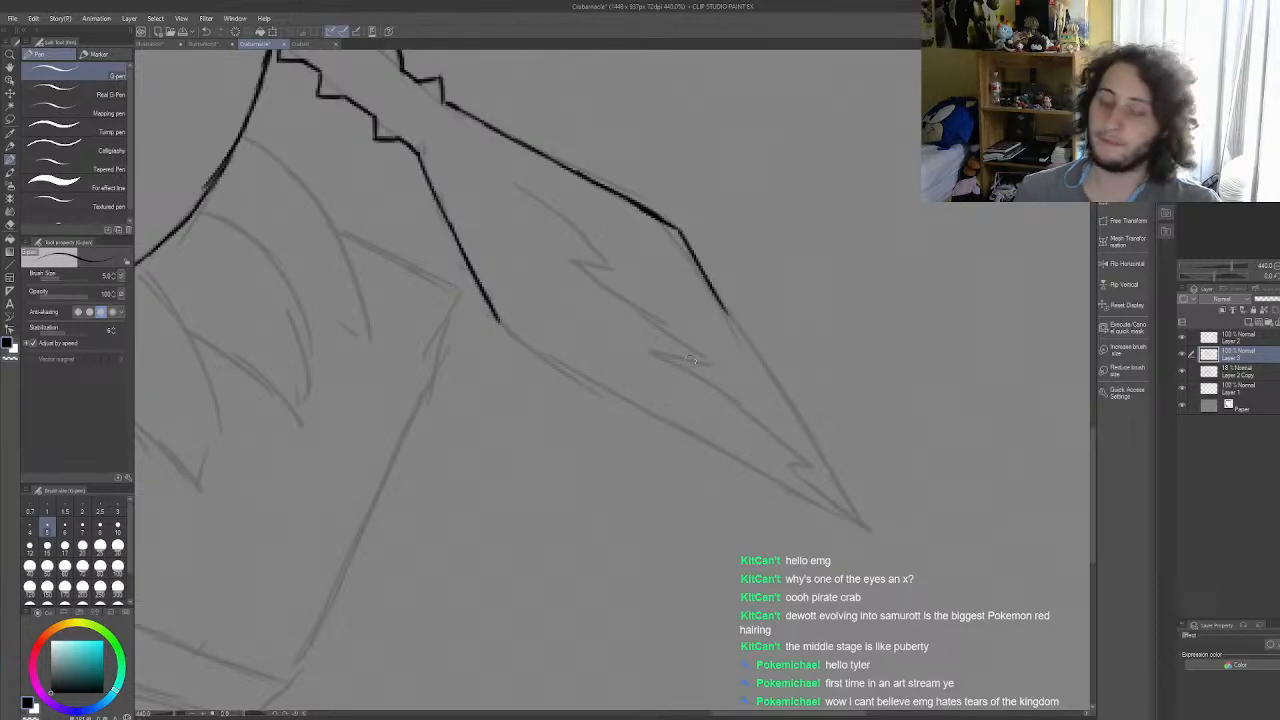
{"action": "key", "text": "ctrl+z"}
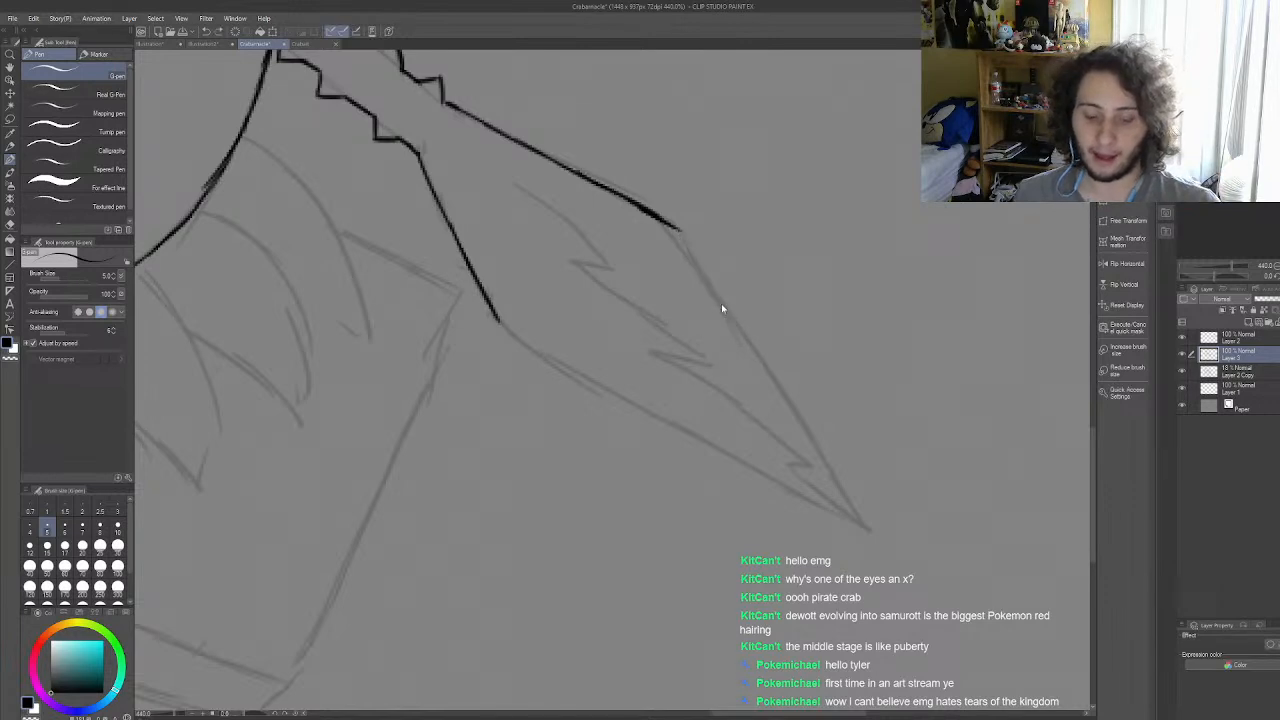
{"action": "left_click_drag", "start_coordinate": [680, 230], "coordinate": [721, 301]}
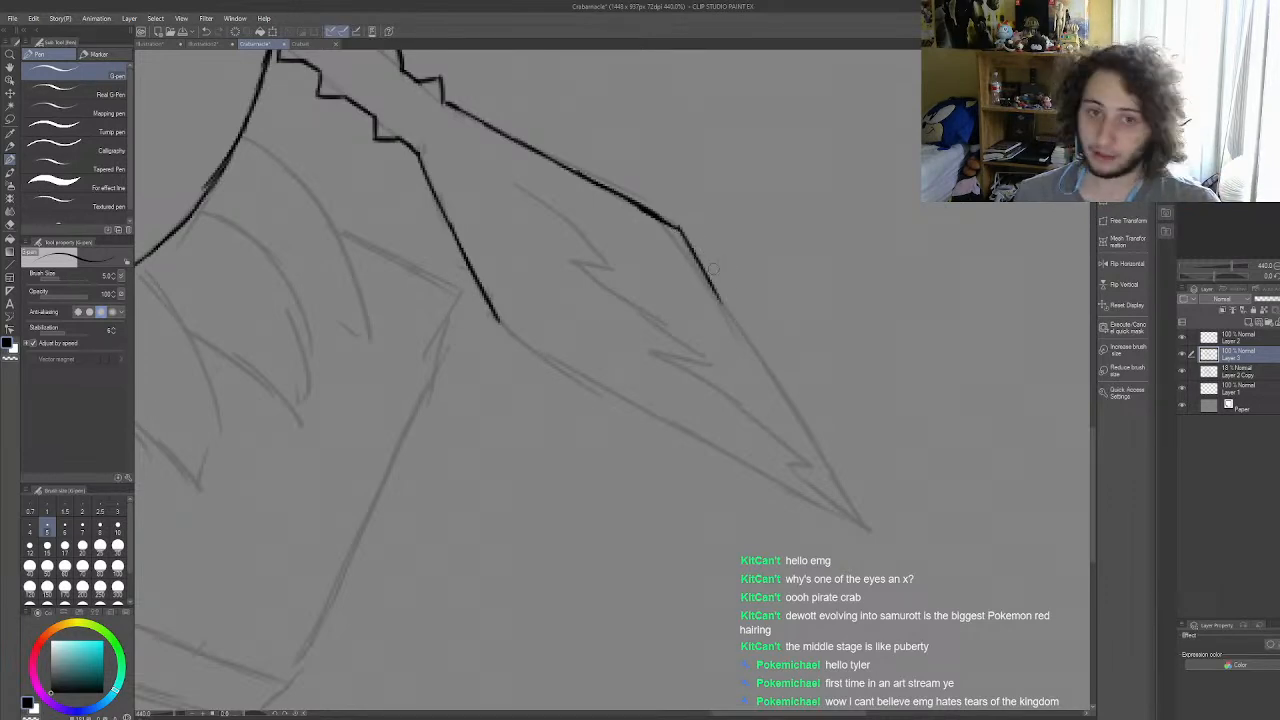
{"action": "key", "text": "ctrl+z"}
{"action": "left_click_drag", "start_coordinate": [680, 230], "coordinate": [869, 526]}
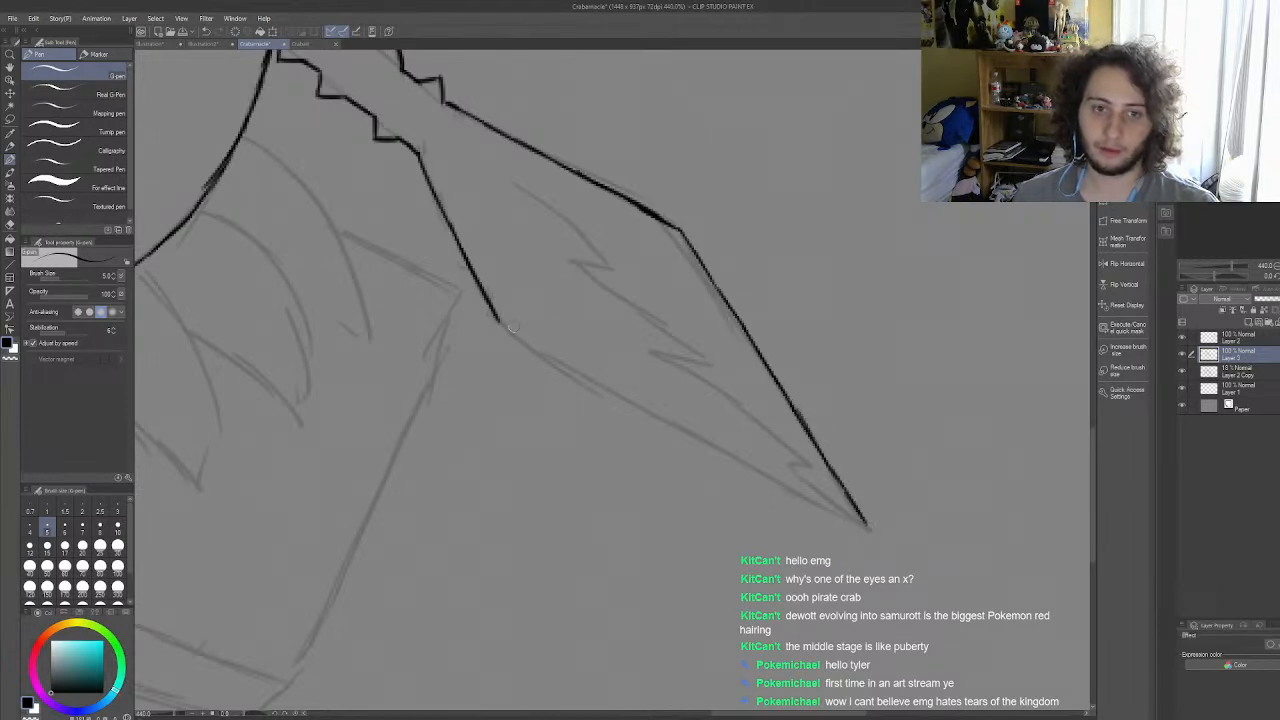
Step: Ink the right claw's long lower edge from its lower corner out to the pointed tip, redrawing the strokes until they are clean
{"action": "left_click_drag", "start_coordinate": [498, 321], "coordinate": [612, 396]}
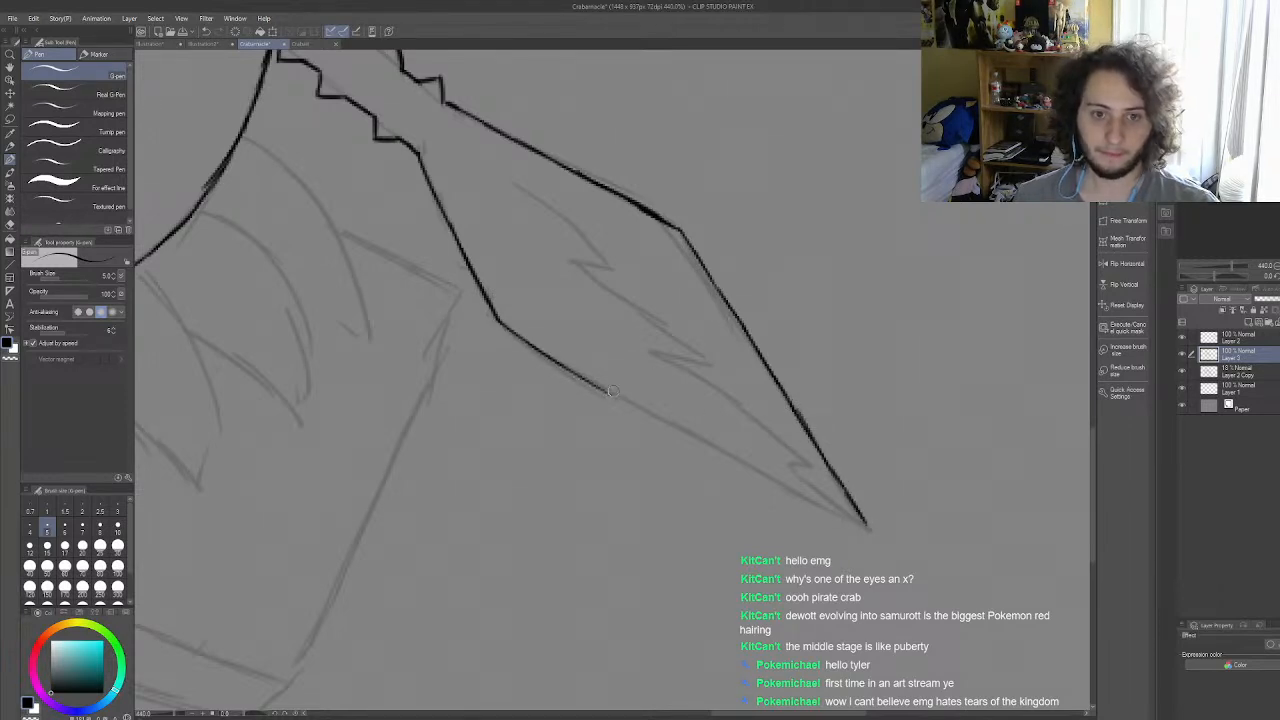
{"action": "key", "text": "ctrl+z"}
{"action": "left_click_drag", "start_coordinate": [498, 322], "coordinate": [714, 453]}
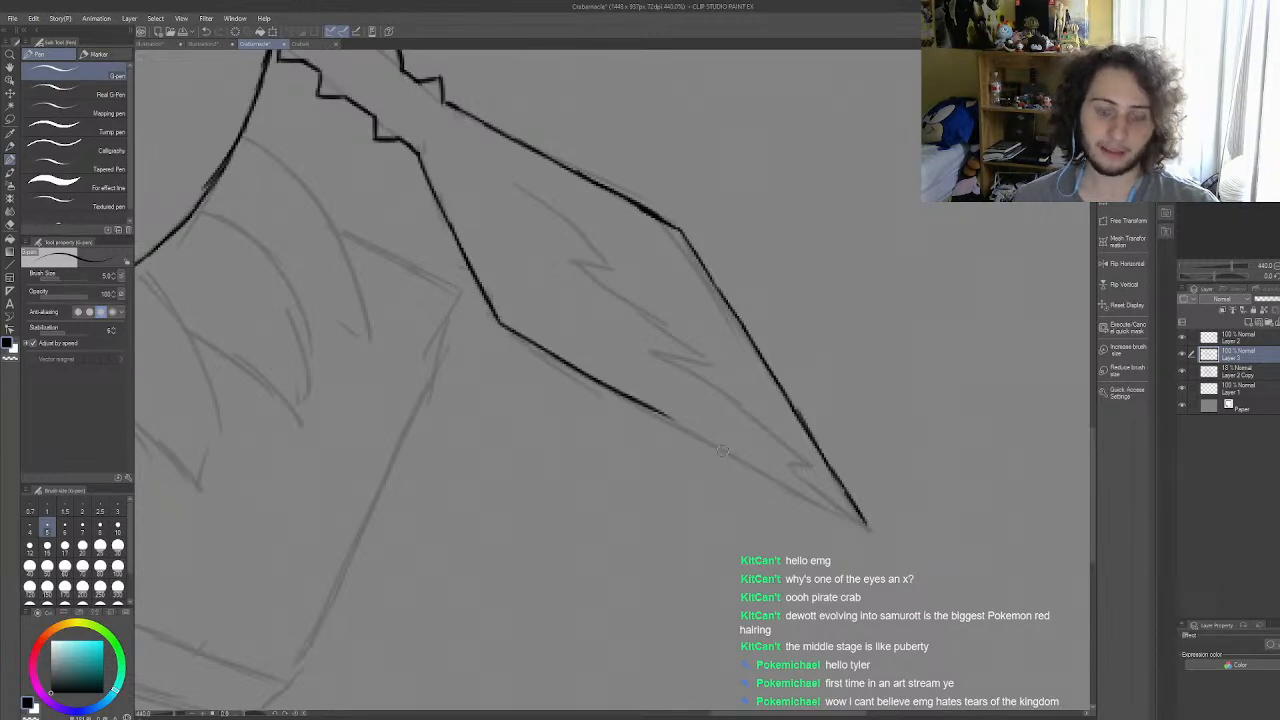
{"action": "key", "text": "ctrl+z"}
{"action": "mouse_move", "coordinate": [498, 322]}
{"action": "left_mouse_down"}
{"action": "mouse_move", "coordinate": [674, 404]}
{"action": "mouse_move", "coordinate": [704, 442]}
{"action": "mouse_move", "coordinate": [805, 505]}
{"action": "left_mouse_up"}
{"action": "key", "text": "ctrl+z"}
{"action": "left_click_drag", "start_coordinate": [694, 438], "coordinate": [868, 525]}
{"action": "key", "text": "ctrl+z"}
{"action": "key", "text": "ctrl+z"}
{"action": "left_click_drag", "start_coordinate": [770, 480], "coordinate": [870, 530]}
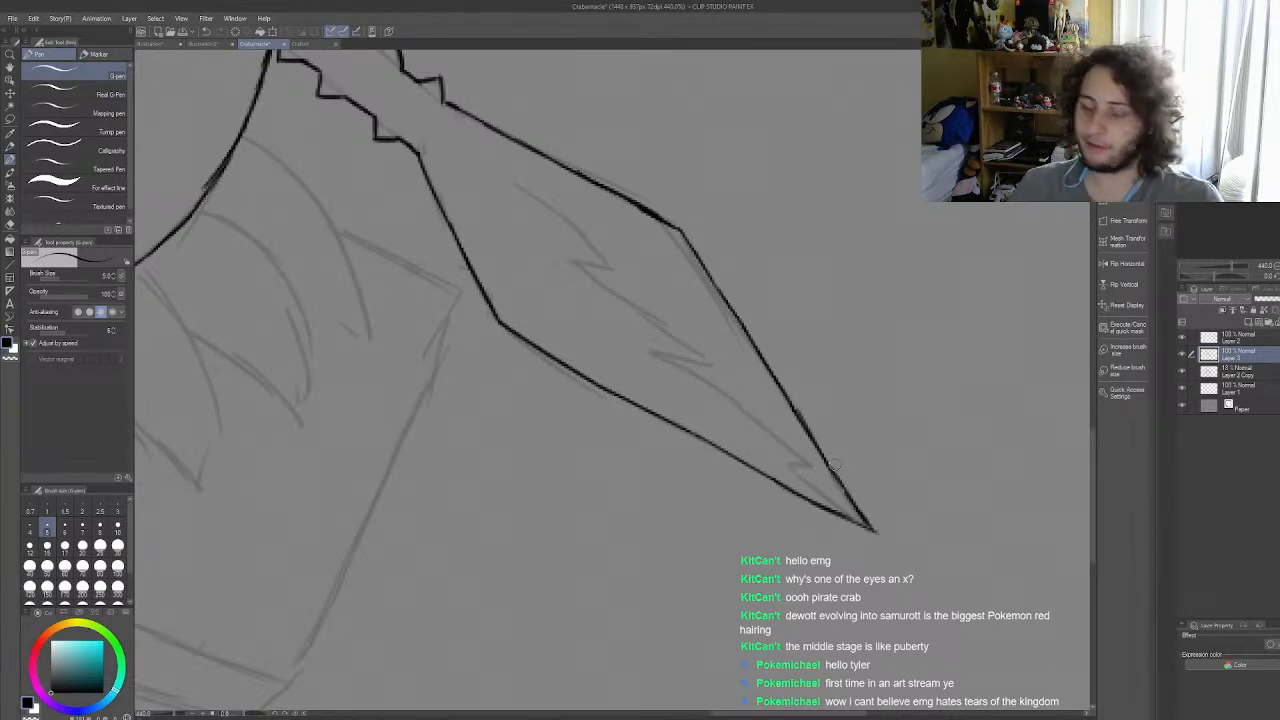
Step: Ink the claw's inner zigzag line from the pointed tip through the first small tooth up to the second notch
{"action": "left_click_drag", "start_coordinate": [790, 467], "coordinate": [866, 528]}
{"action": "key", "text": "ctrl+z"}
{"action": "left_click_drag", "start_coordinate": [790, 467], "coordinate": [866, 528]}
{"action": "left_click_drag", "start_coordinate": [808, 470], "coordinate": [740, 412]}
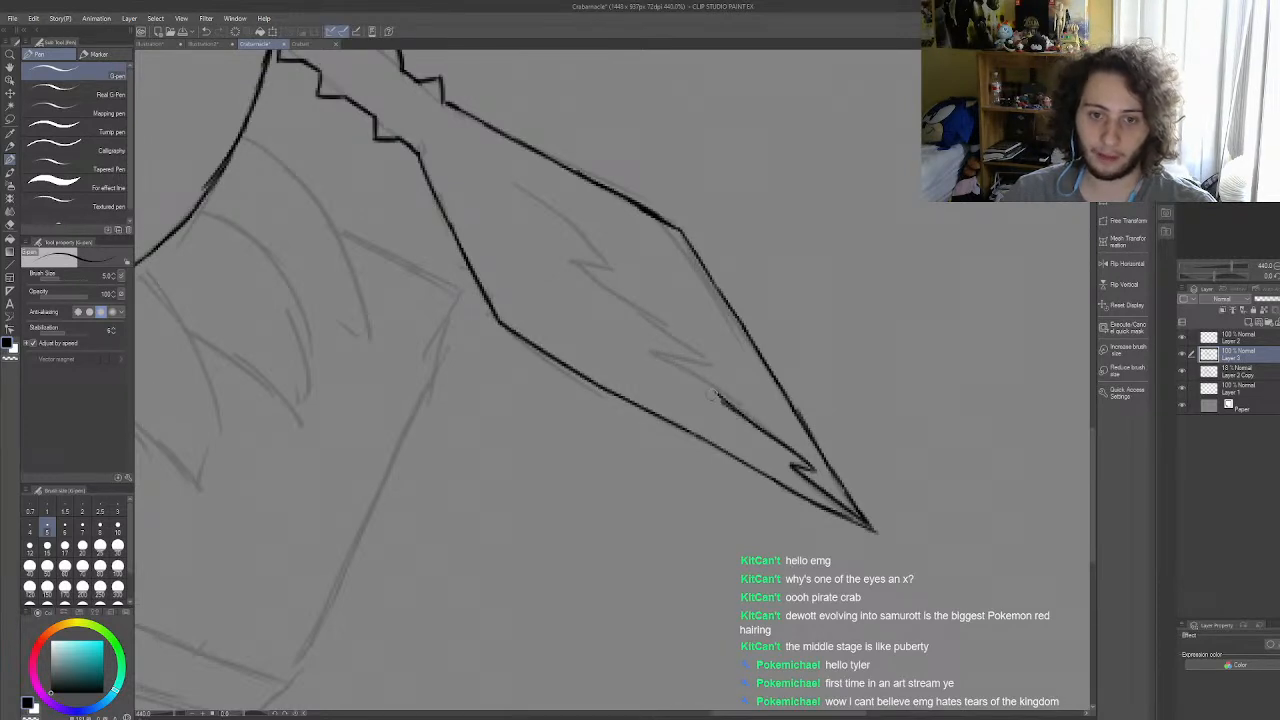
{"action": "left_click_drag", "start_coordinate": [652, 352], "coordinate": [762, 427]}
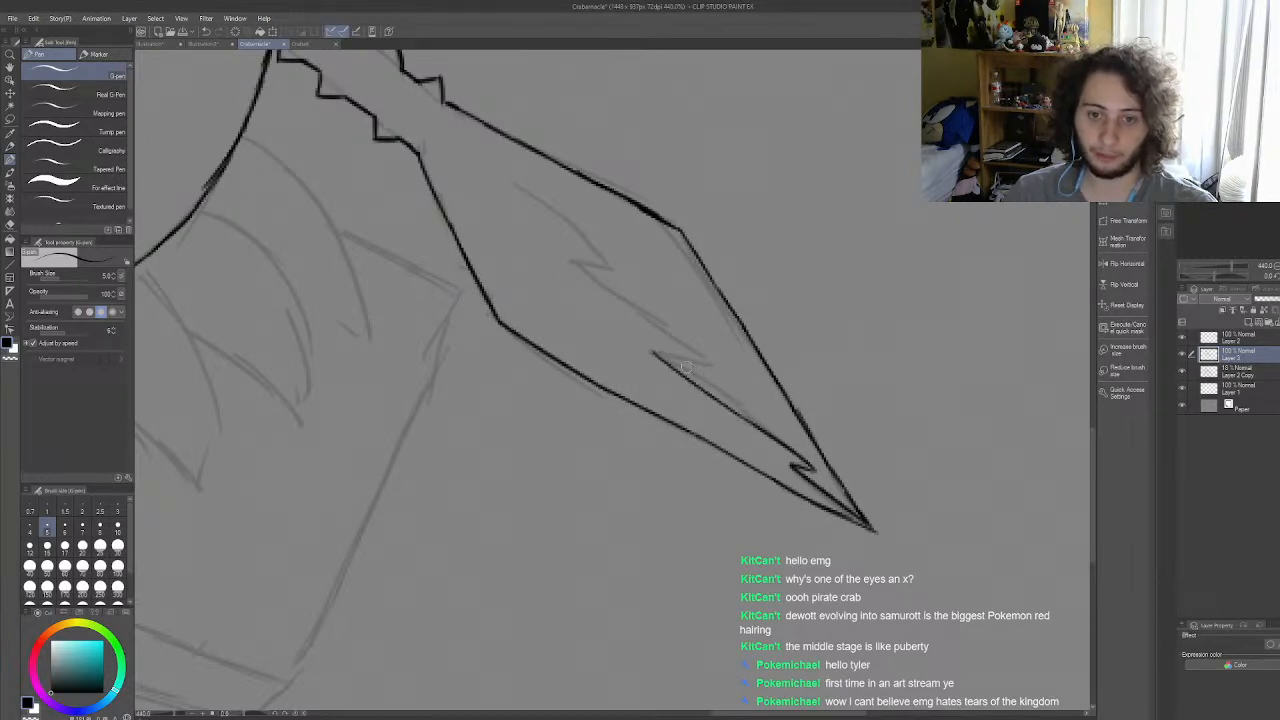
{"action": "mouse_move", "coordinate": [652, 352]}
{"action": "left_mouse_down"}
{"action": "mouse_move", "coordinate": [706, 359]}
{"action": "mouse_move", "coordinate": [631, 312]}
{"action": "left_mouse_up"}
{"action": "left_click_drag", "start_coordinate": [575, 269], "coordinate": [664, 332]}
{"action": "key", "text": "ctrl+z"}
{"action": "key", "text": "ctrl+z"}
{"action": "left_click_drag", "start_coordinate": [575, 267], "coordinate": [698, 353]}
{"action": "key", "text": "ctrl+z"}
{"action": "left_click_drag", "start_coordinate": [572, 265], "coordinate": [710, 355]}
{"action": "key", "text": "ctrl+z"}
{"action": "key", "text": "ctrl+z"}
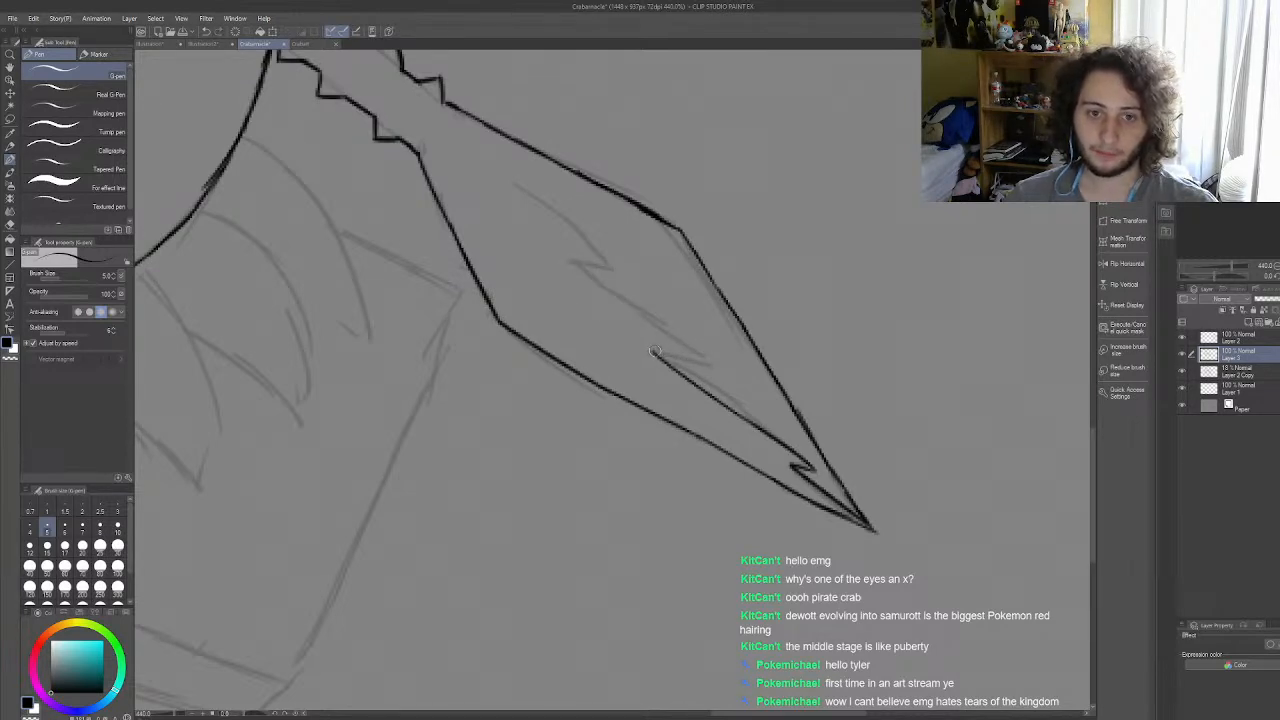
Step: Ink the middle tooth of the claw's inner zigzag and the straight line from its point up to the third notch
{"action": "mouse_move", "coordinate": [652, 353]}
{"action": "left_mouse_down"}
{"action": "mouse_move", "coordinate": [710, 366]}
{"action": "mouse_move", "coordinate": [654, 351]}
{"action": "left_mouse_up"}
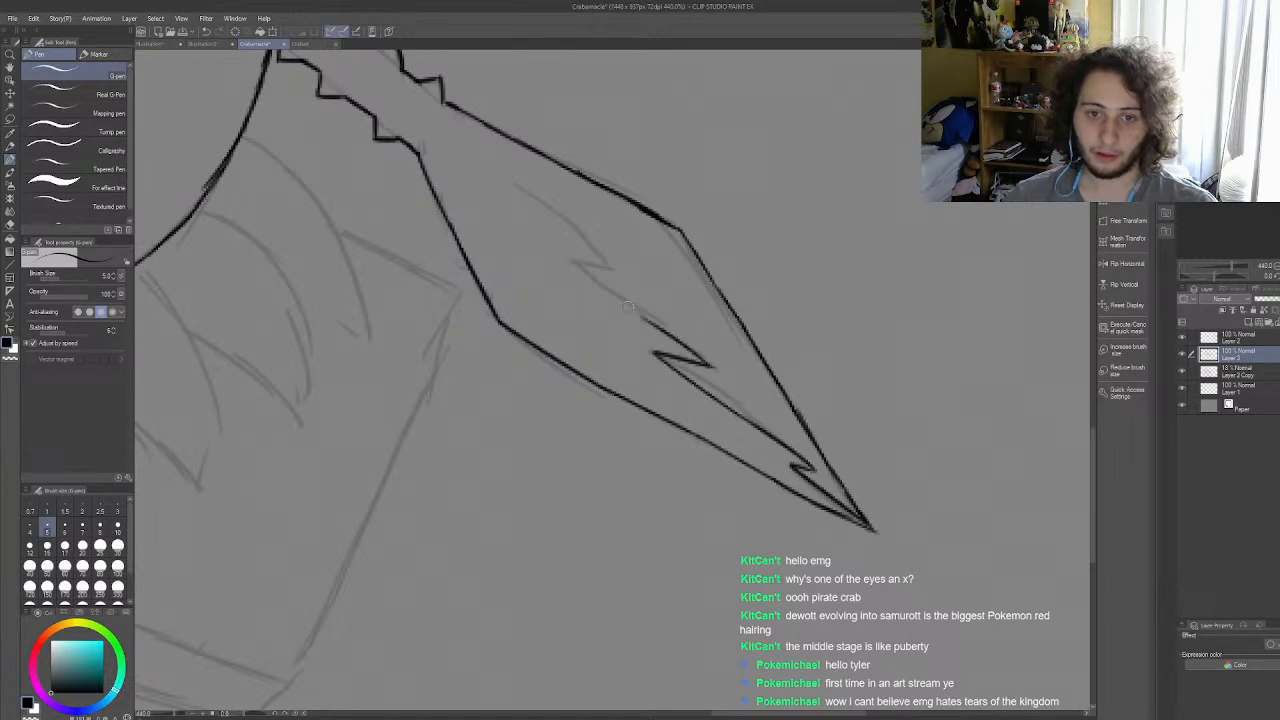
{"action": "left_click_drag", "start_coordinate": [571, 262], "coordinate": [644, 320]}
{"action": "key", "text": "ctrl+z"}
{"action": "key", "text": "ctrl+z"}
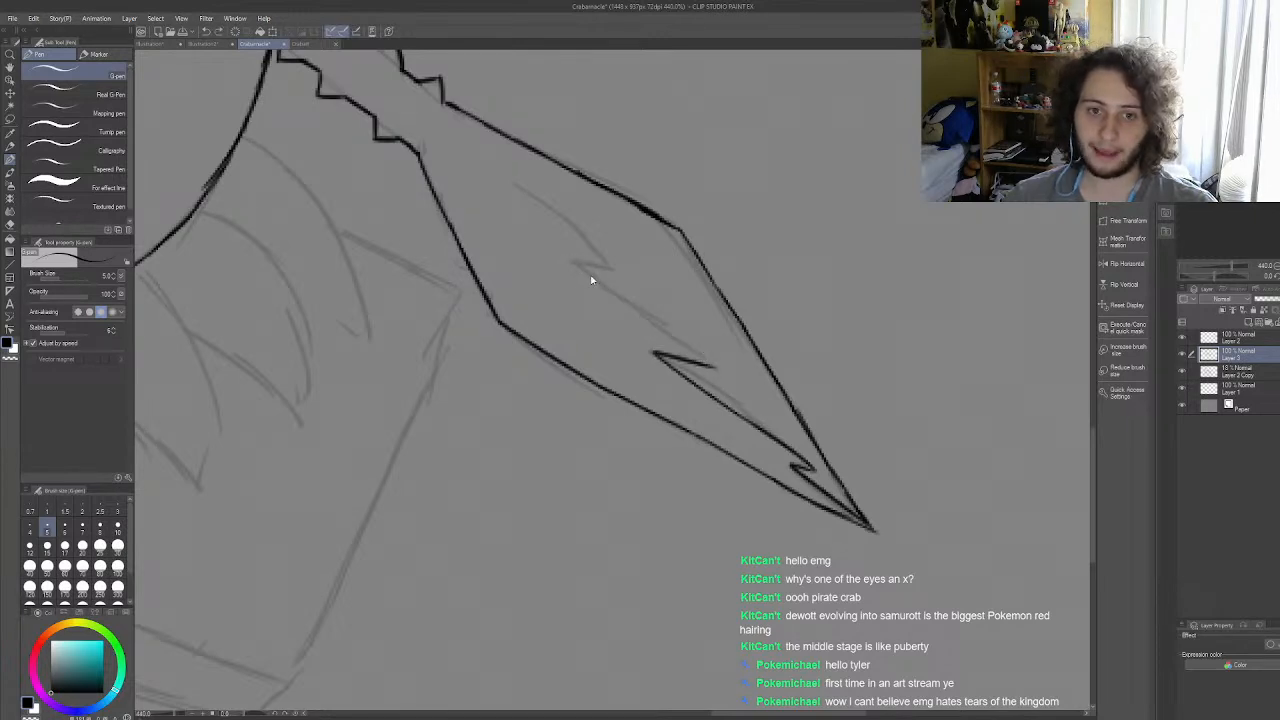
{"action": "left_click_drag", "start_coordinate": [571, 262], "coordinate": [696, 354]}
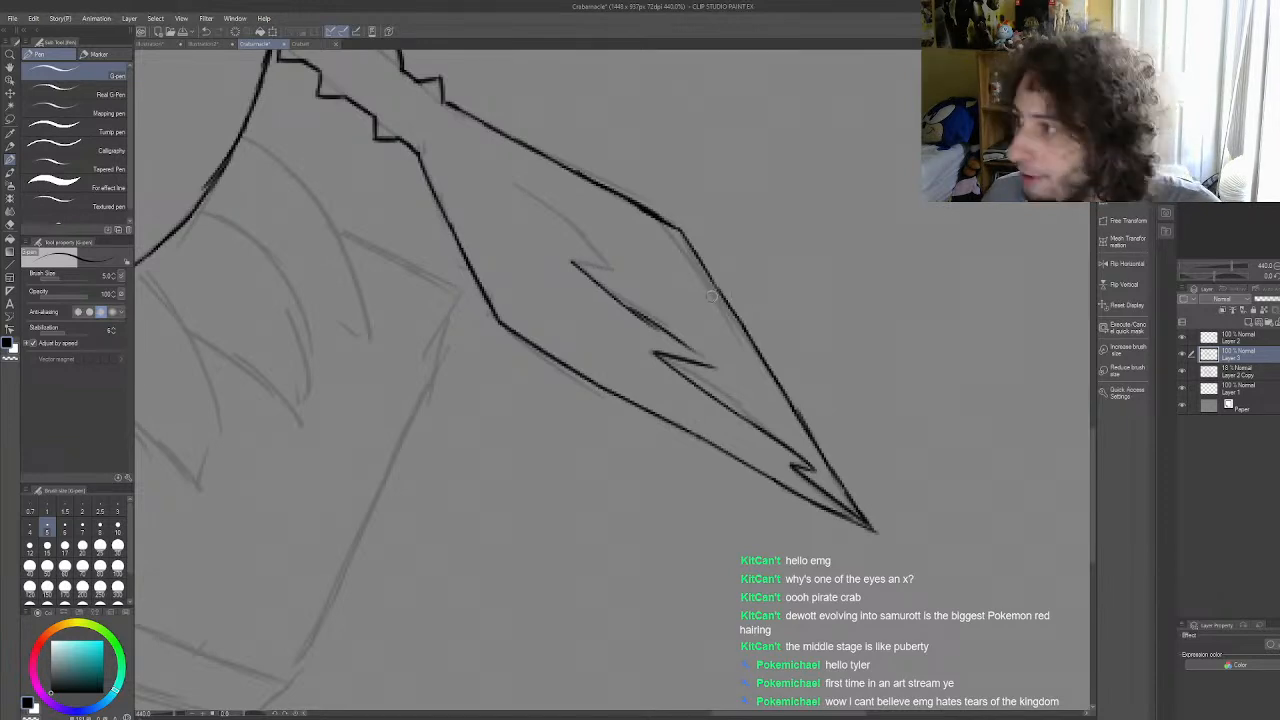
{"action": "key", "text": "ctrl+z"}
{"action": "key", "text": "ctrl+z"}
{"action": "left_click_drag", "start_coordinate": [710, 366], "coordinate": [626, 300]}
{"action": "key", "text": "ctrl+z"}
{"action": "key", "text": "ctrl+z"}
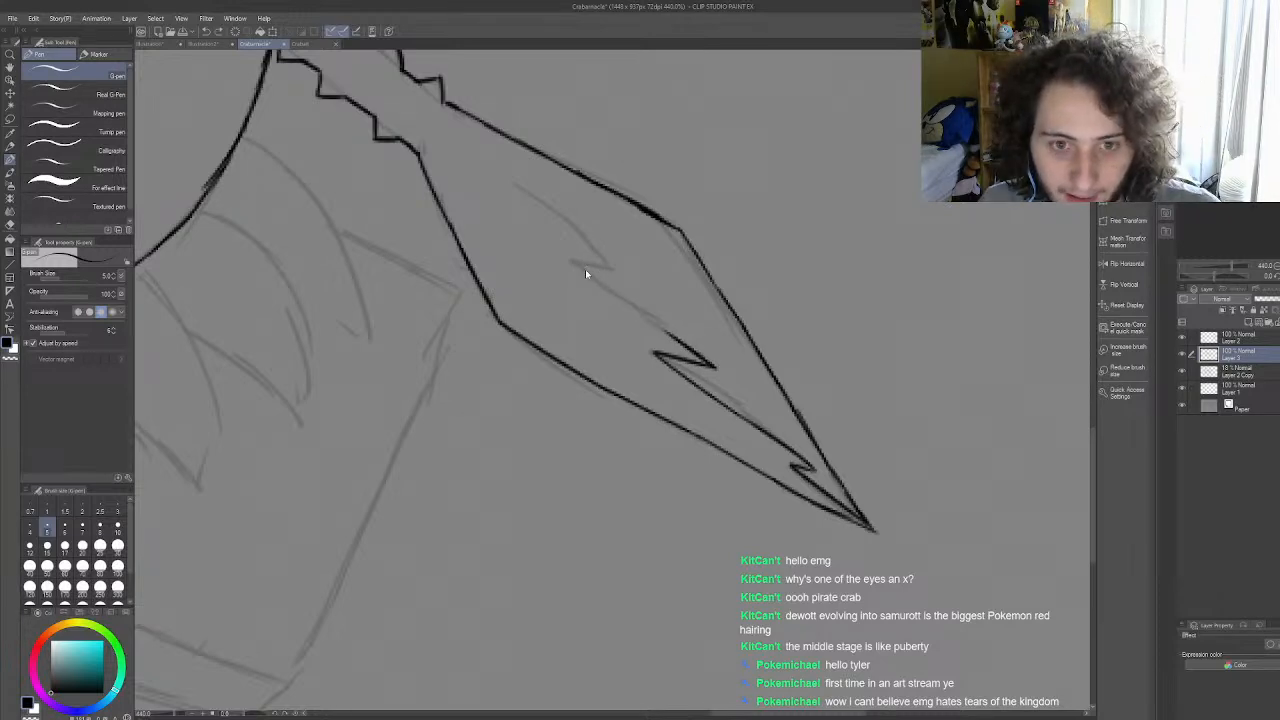
{"action": "left_click_drag", "start_coordinate": [570, 262], "coordinate": [690, 350]}
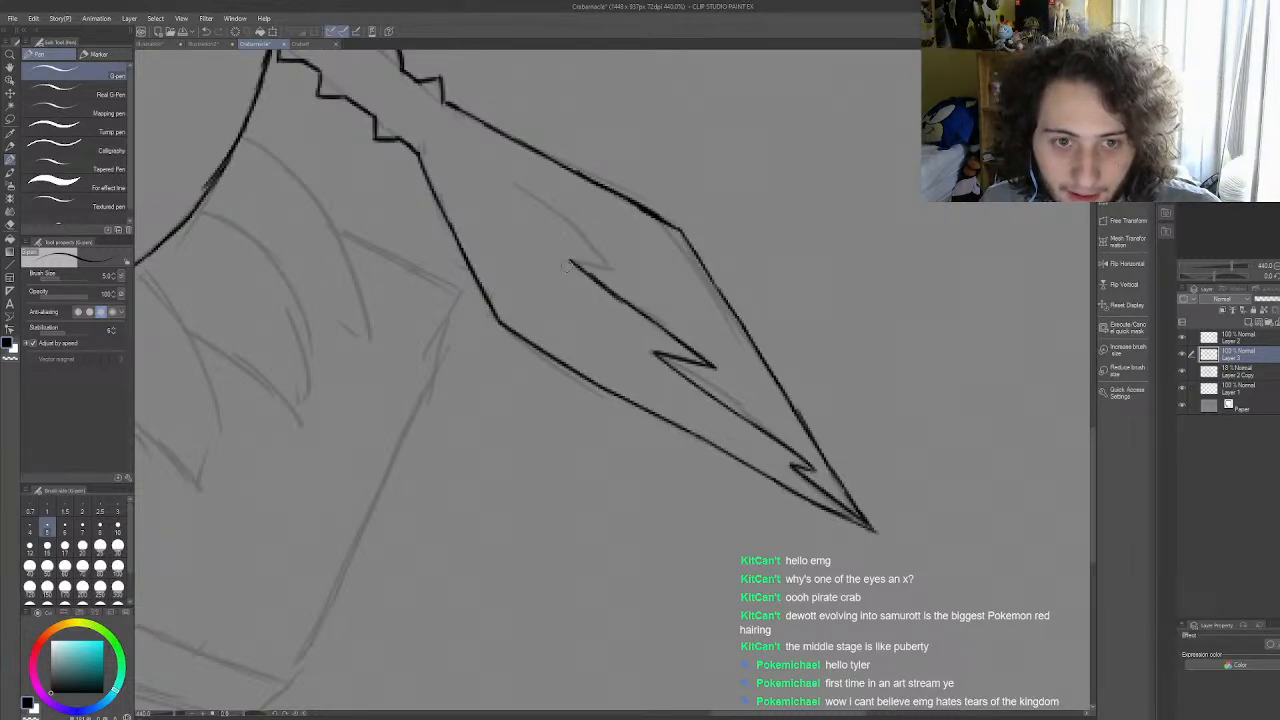
Step: Ink the uppermost tooth of the claw's inner zigzag and its final line running up towards the spiky arm
{"action": "left_click_drag", "start_coordinate": [572, 262], "coordinate": [632, 278]}
{"action": "mouse_move", "coordinate": [502, 186]}
{"action": "left_mouse_down"}
{"action": "mouse_move", "coordinate": [647, 283]}
{"action": "mouse_move", "coordinate": [614, 265]}
{"action": "mouse_move", "coordinate": [642, 279]}
{"action": "left_mouse_up"}
{"action": "key", "text": "ctrl+z"}
{"action": "key", "text": "ctrl+z"}
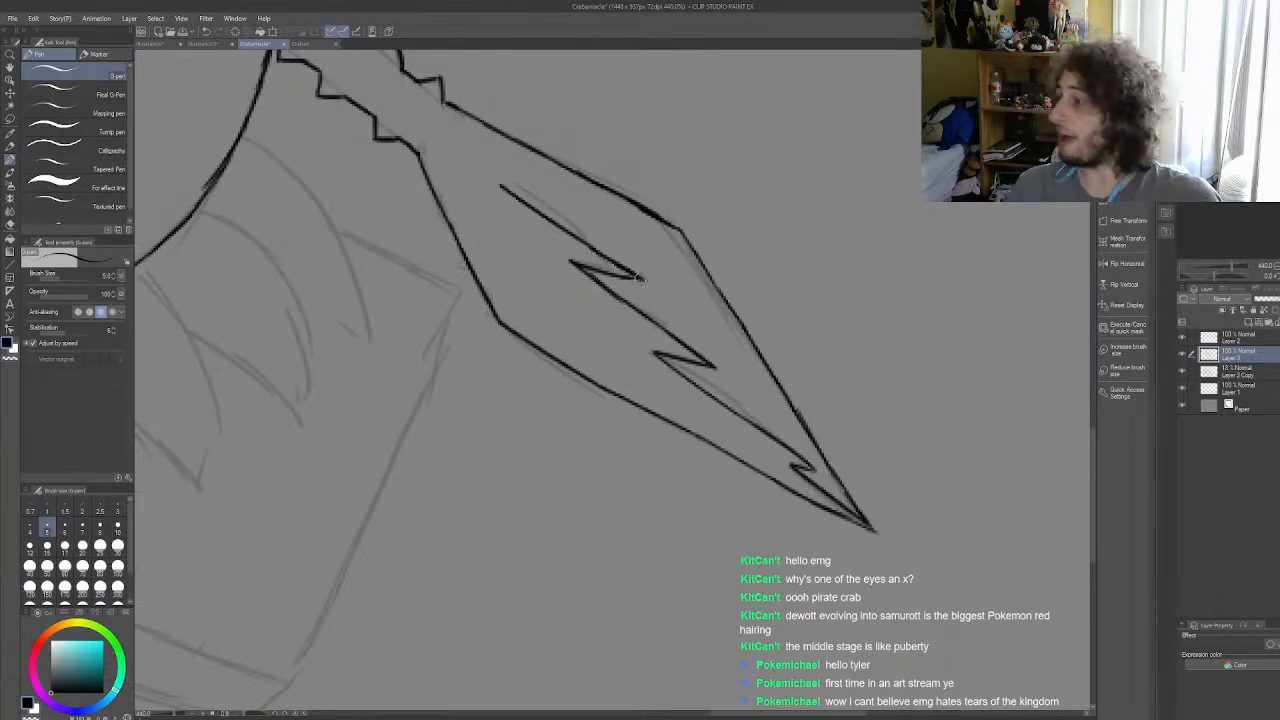
Step: Review the whole drawing with the inked right claw, and examine the uninked sketch of the legs beneath the left arm
{"action": "scroll", "coordinate": [715, 298], "scroll_direction": "down", "scroll_amount": 12}
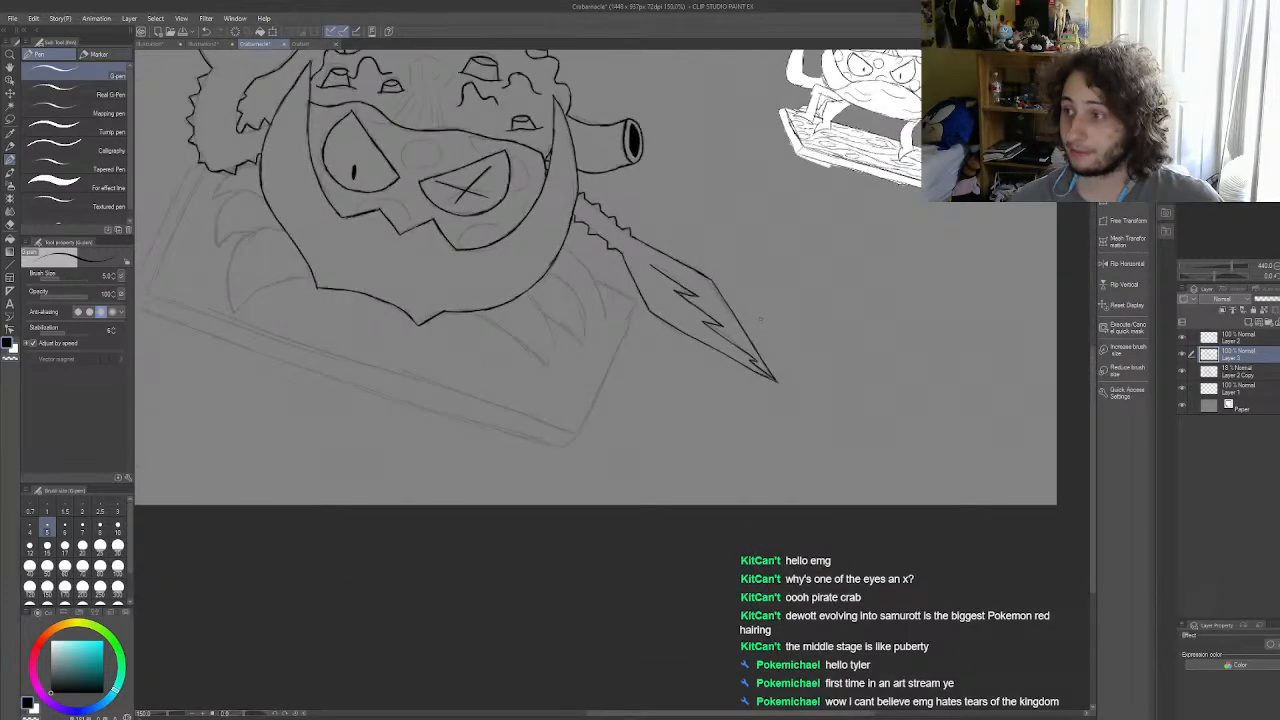
{"action": "scroll", "coordinate": [690, 330], "scroll_direction": "up", "scroll_amount": 1}
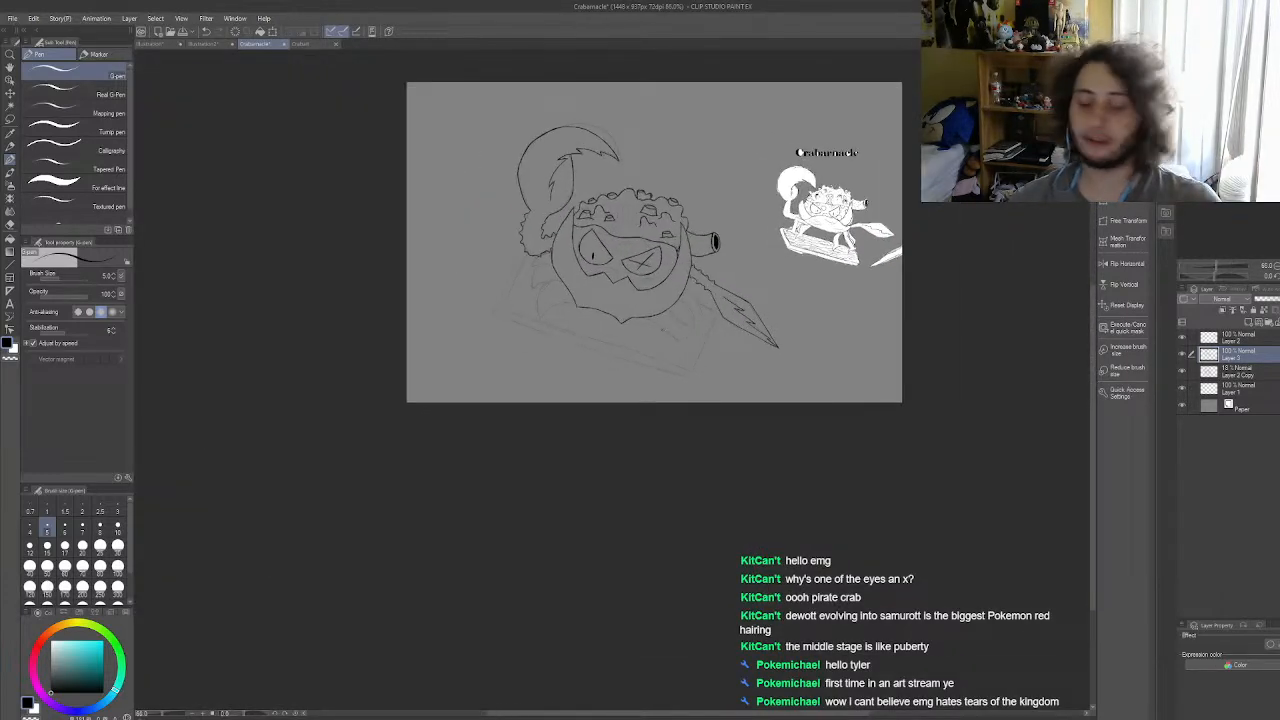
{"action": "scroll", "coordinate": [605, 334], "scroll_direction": "up", "scroll_amount": 1}
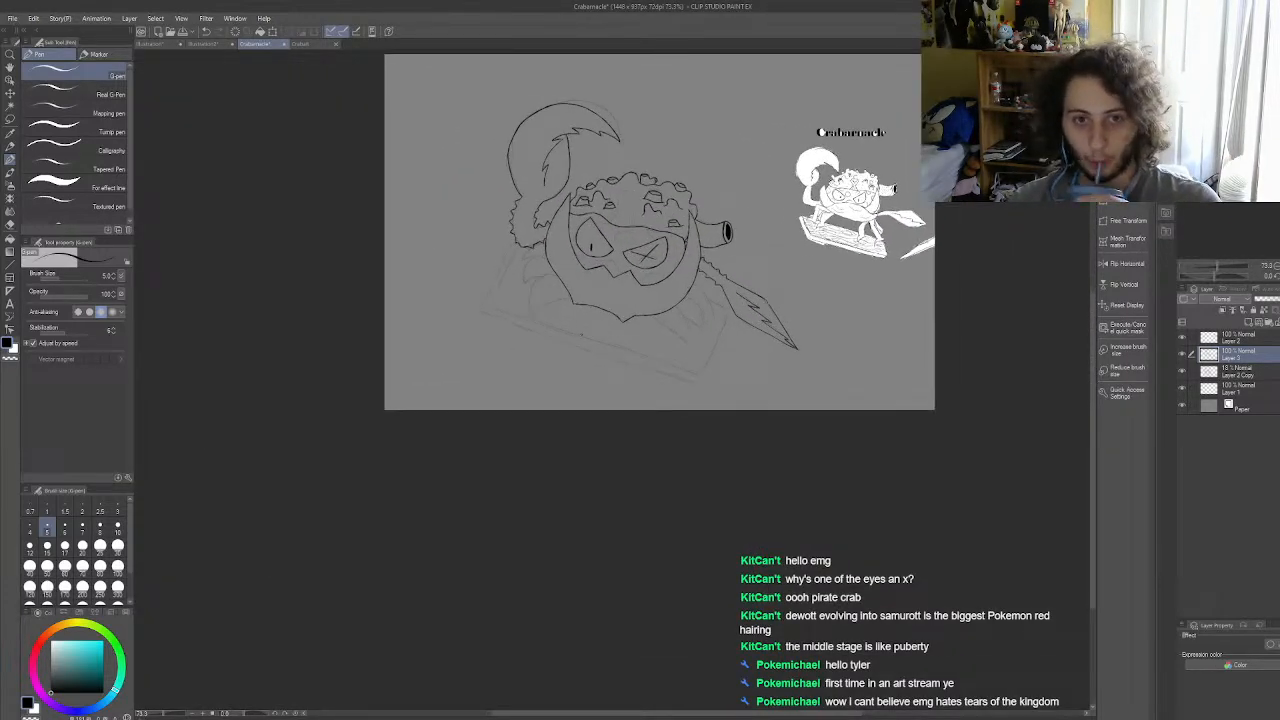
{"action": "scroll", "coordinate": [610, 308], "scroll_direction": "up", "scroll_amount": 2}
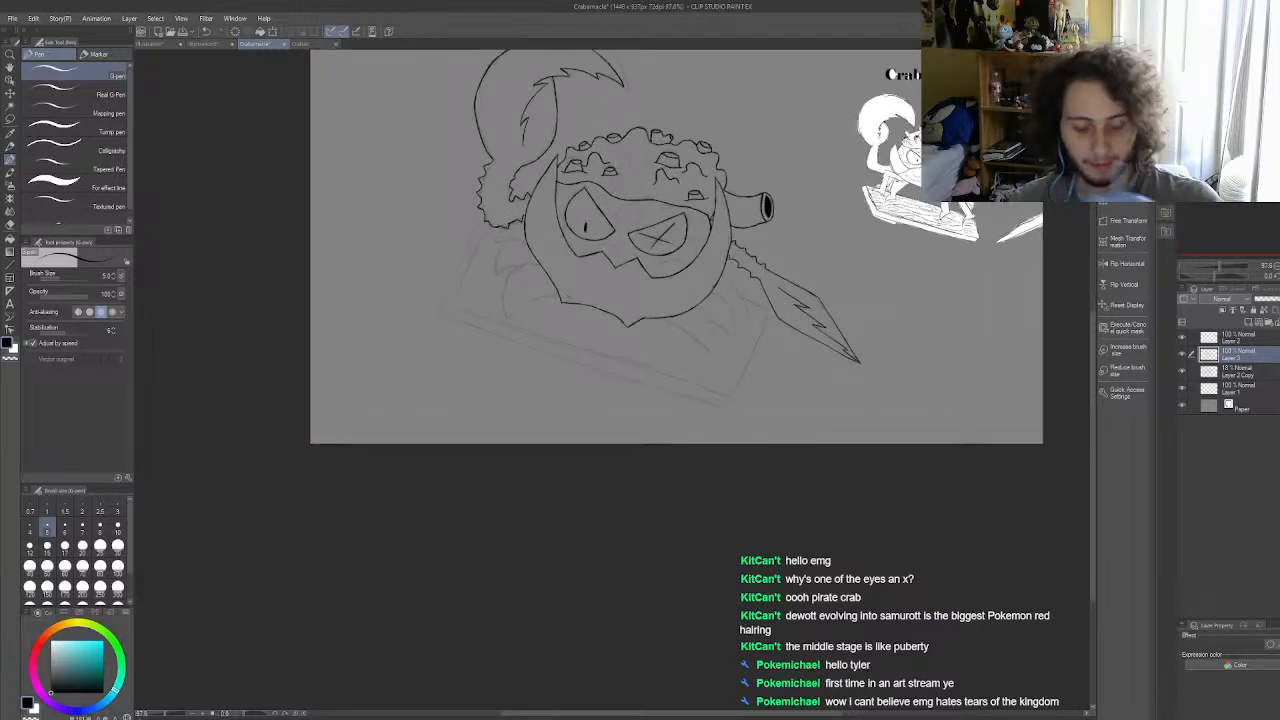
{"action": "scroll", "coordinate": [567, 297], "scroll_direction": "up", "scroll_amount": 3}
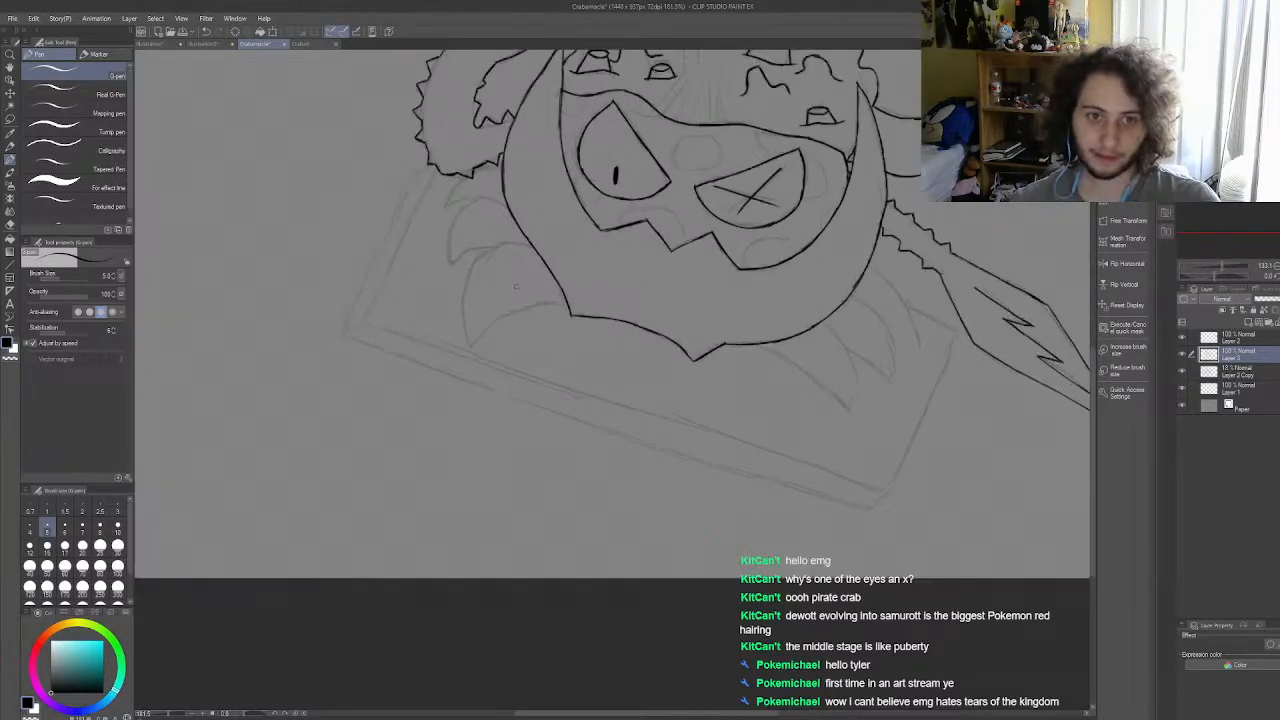
{"action": "scroll", "coordinate": [647, 338], "scroll_direction": "up", "scroll_amount": 2}
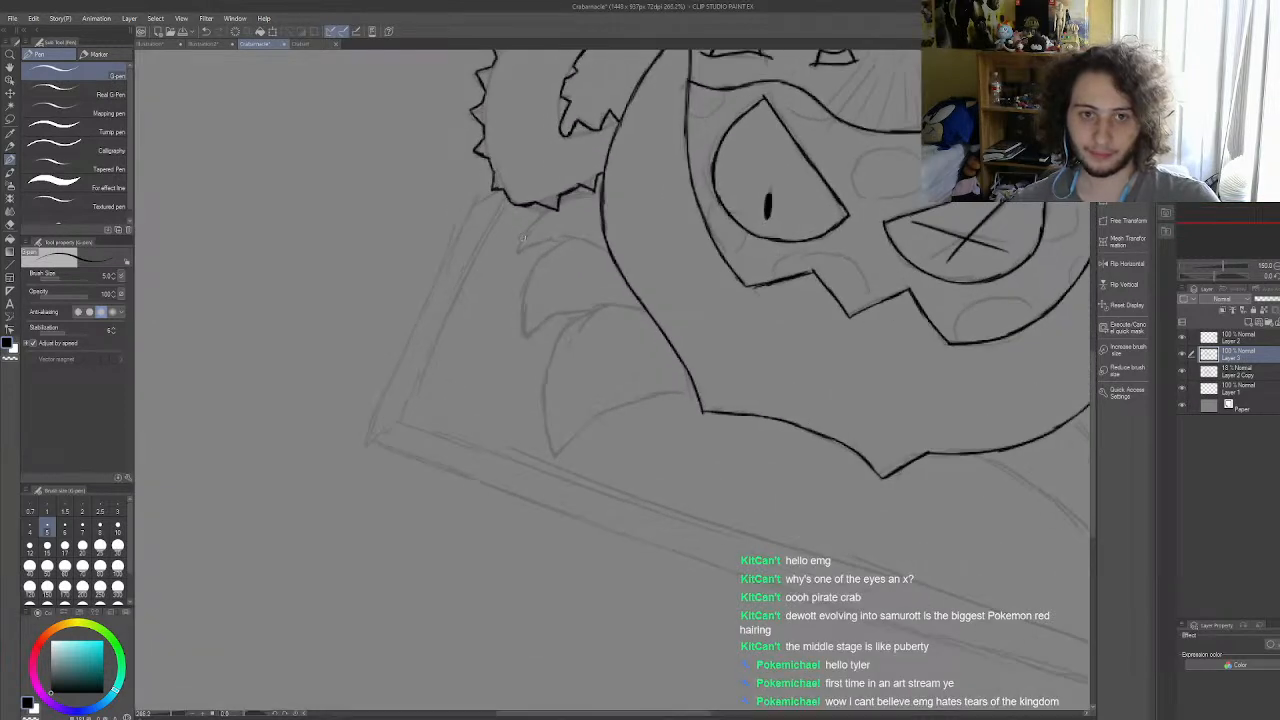
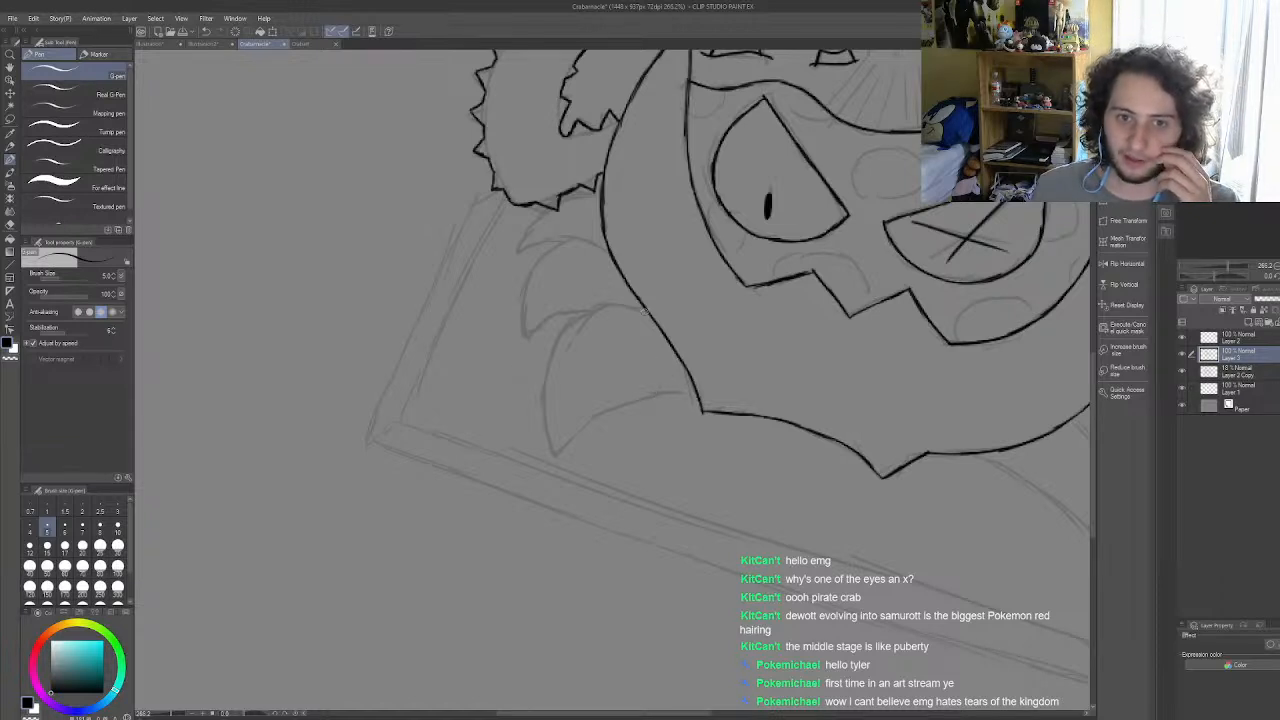
{"action": "left_click_drag", "start_coordinate": [640, 305], "coordinate": [588, 318]}
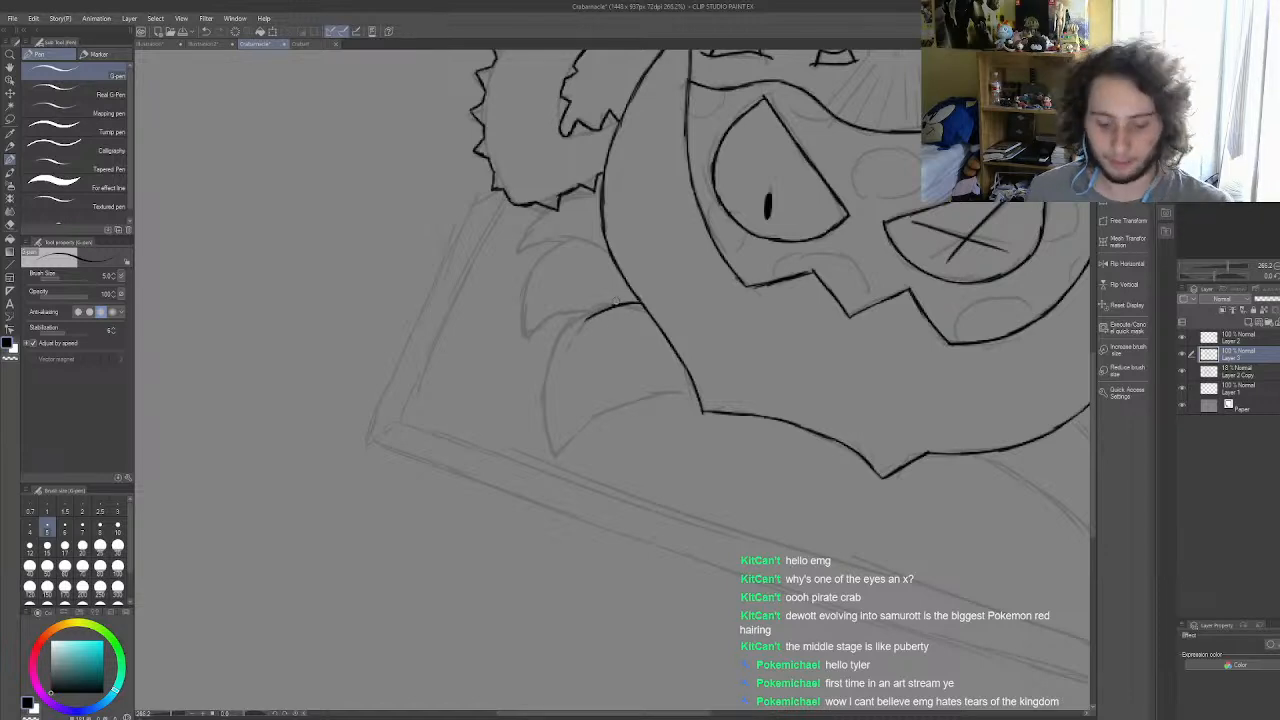
{"action": "key", "text": "ctrl+z"}
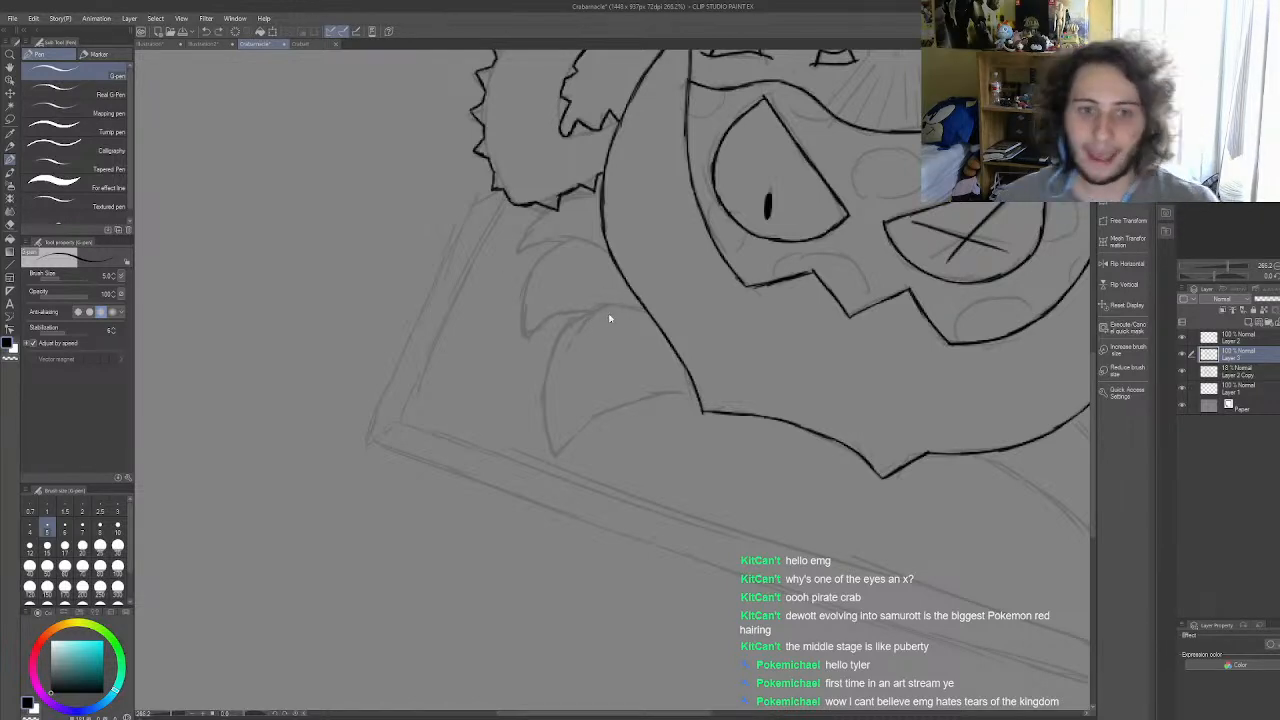
{"action": "left_click_drag", "start_coordinate": [610, 306], "coordinate": [648, 308]}
{"action": "key", "text": "ctrl+z"}
{"action": "key", "text": "ctrl+z"}
{"action": "key", "text": "ctrl+z"}
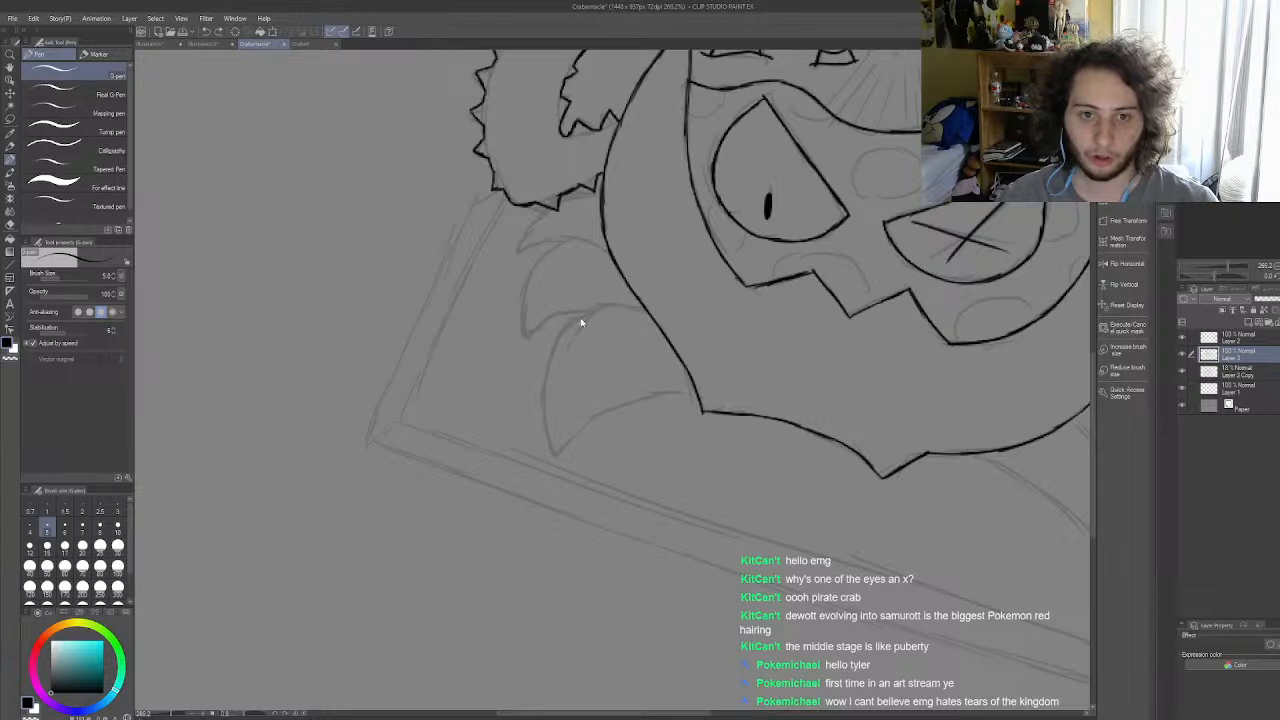
Step: Ink the outer curve of the lowest left leg from the shell edge down to its pointed tip
{"action": "scroll", "coordinate": [567, 318], "scroll_direction": "up", "scroll_amount": 9}
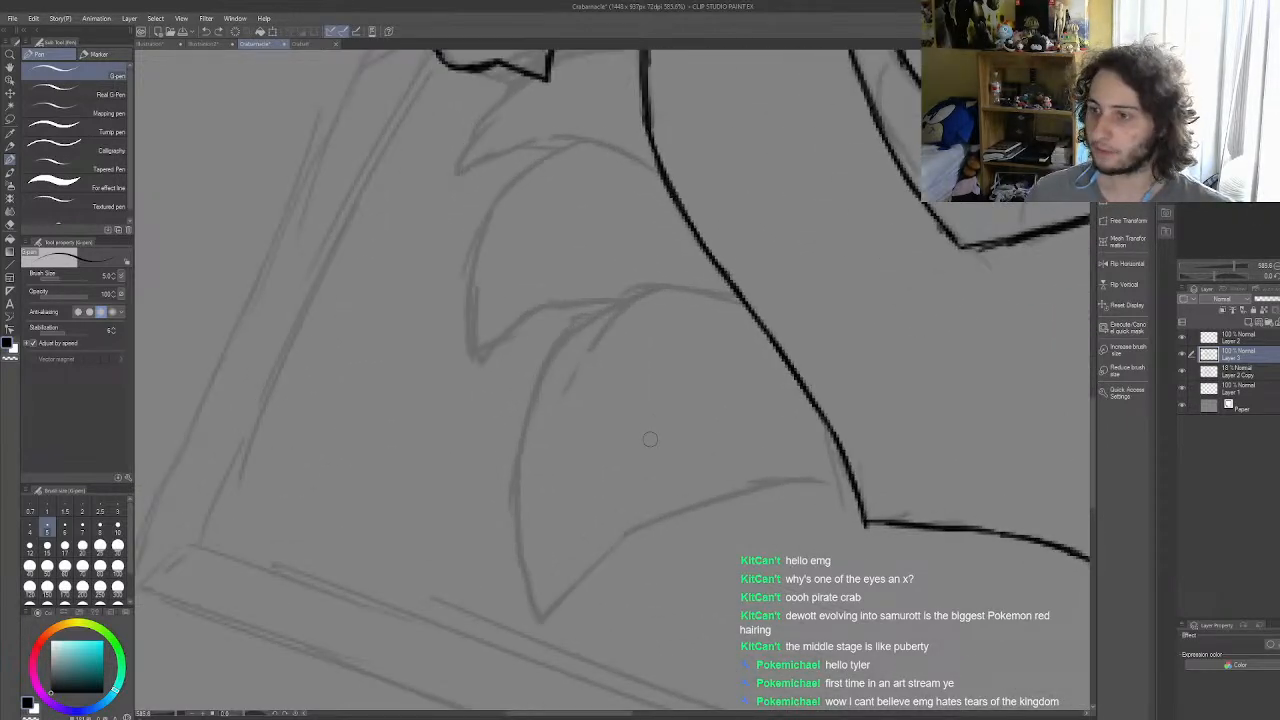
{"action": "left_click_drag", "start_coordinate": [697, 291], "coordinate": [728, 294]}
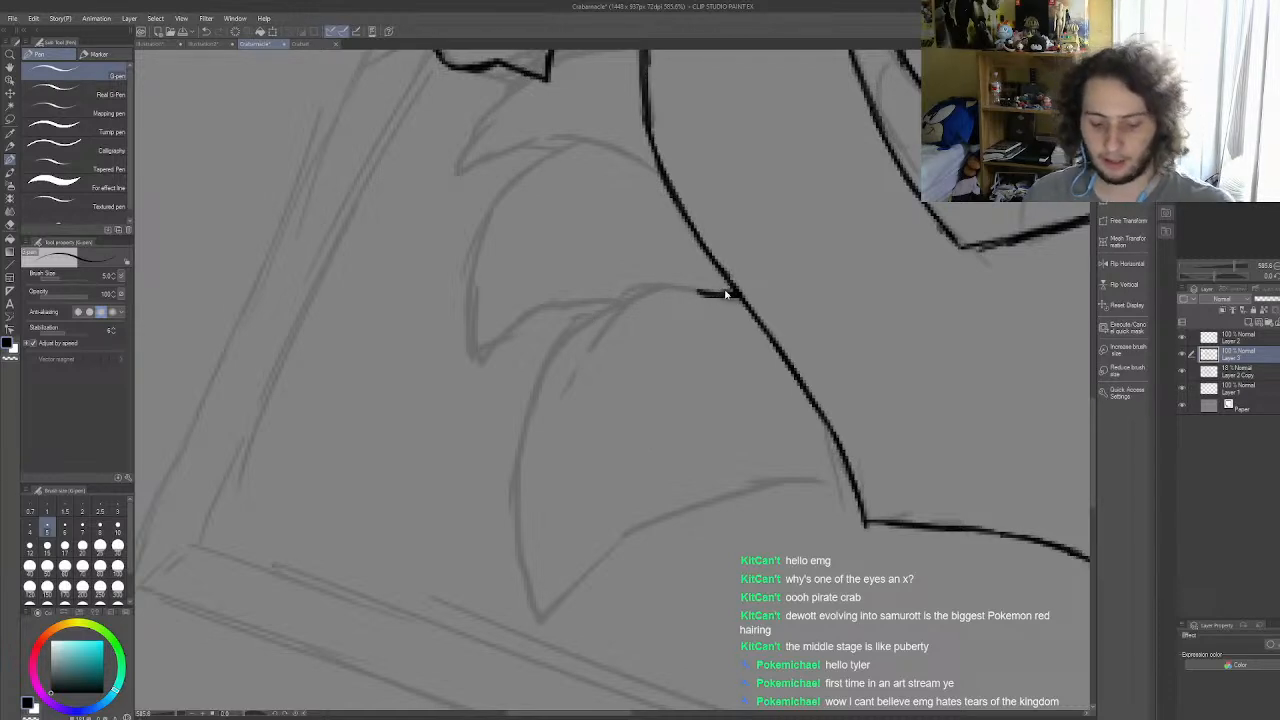
{"action": "key", "text": "ctrl+z"}
{"action": "mouse_move", "coordinate": [736, 296]}
{"action": "left_mouse_down"}
{"action": "mouse_move", "coordinate": [654, 284]}
{"action": "mouse_move", "coordinate": [685, 282]}
{"action": "mouse_move", "coordinate": [614, 303]}
{"action": "mouse_move", "coordinate": [644, 287]}
{"action": "mouse_move", "coordinate": [572, 328]}
{"action": "mouse_move", "coordinate": [522, 389]}
{"action": "left_mouse_up"}
{"action": "key", "text": "ctrl+z"}
{"action": "mouse_move", "coordinate": [585, 320]}
{"action": "left_mouse_down"}
{"action": "mouse_move", "coordinate": [549, 353]}
{"action": "mouse_move", "coordinate": [522, 425]}
{"action": "left_mouse_up"}
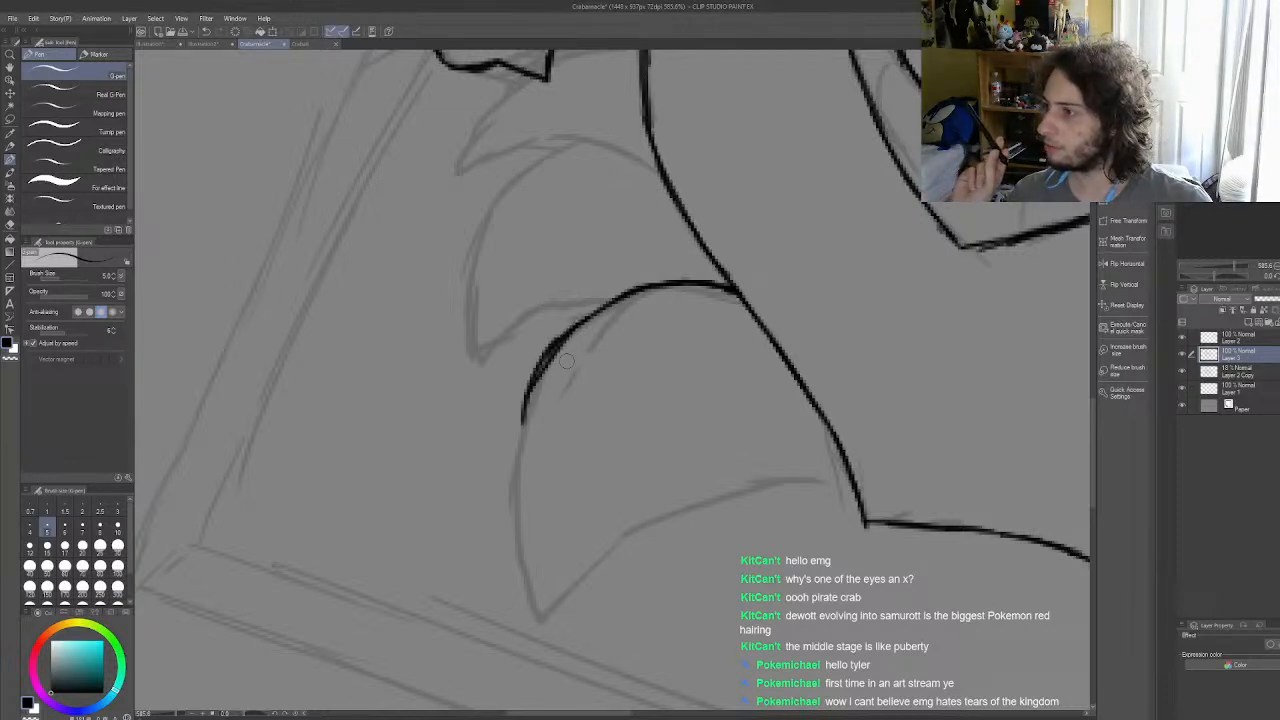
{"action": "key", "text": "ctrl+z"}
{"action": "key", "text": "ctrl+z"}
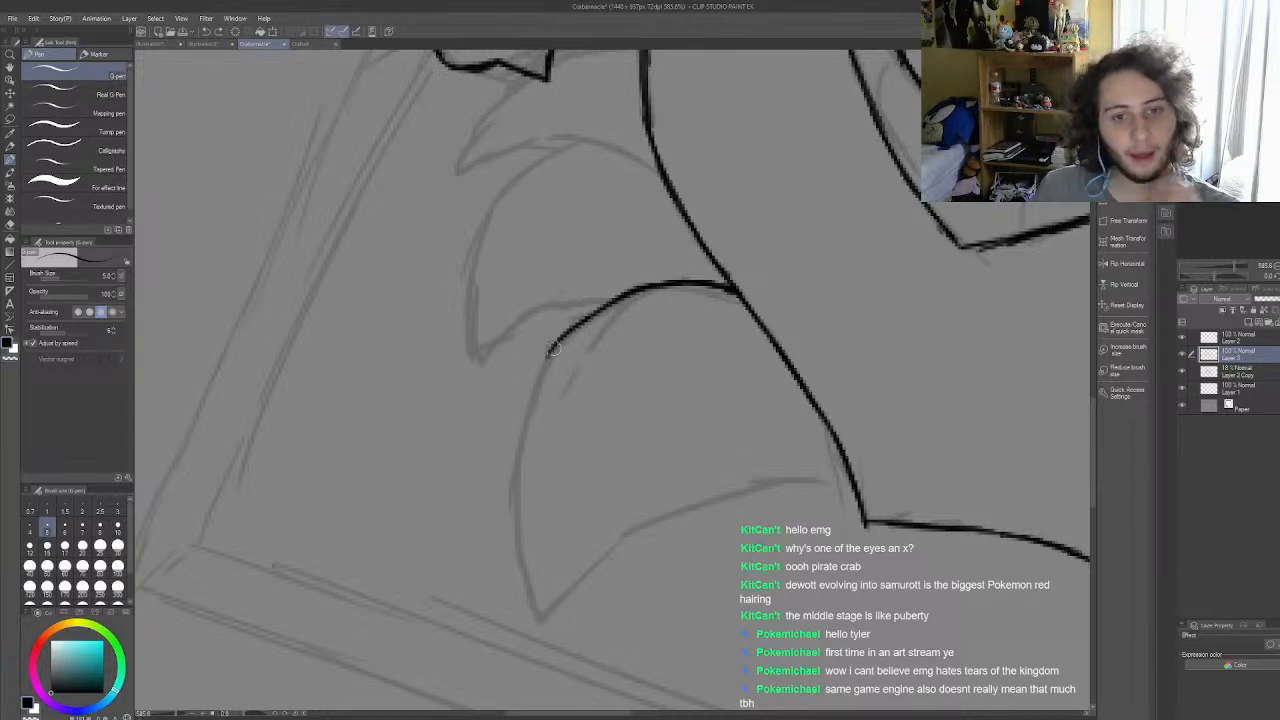
{"action": "mouse_move", "coordinate": [538, 368]}
{"action": "left_mouse_down"}
{"action": "mouse_move", "coordinate": [569, 336]}
{"action": "mouse_move", "coordinate": [528, 400]}
{"action": "mouse_move", "coordinate": [544, 369]}
{"action": "mouse_move", "coordinate": [515, 463]}
{"action": "mouse_move", "coordinate": [528, 590]}
{"action": "left_mouse_up"}
{"action": "left_click_drag", "start_coordinate": [516, 540], "coordinate": [540, 616]}
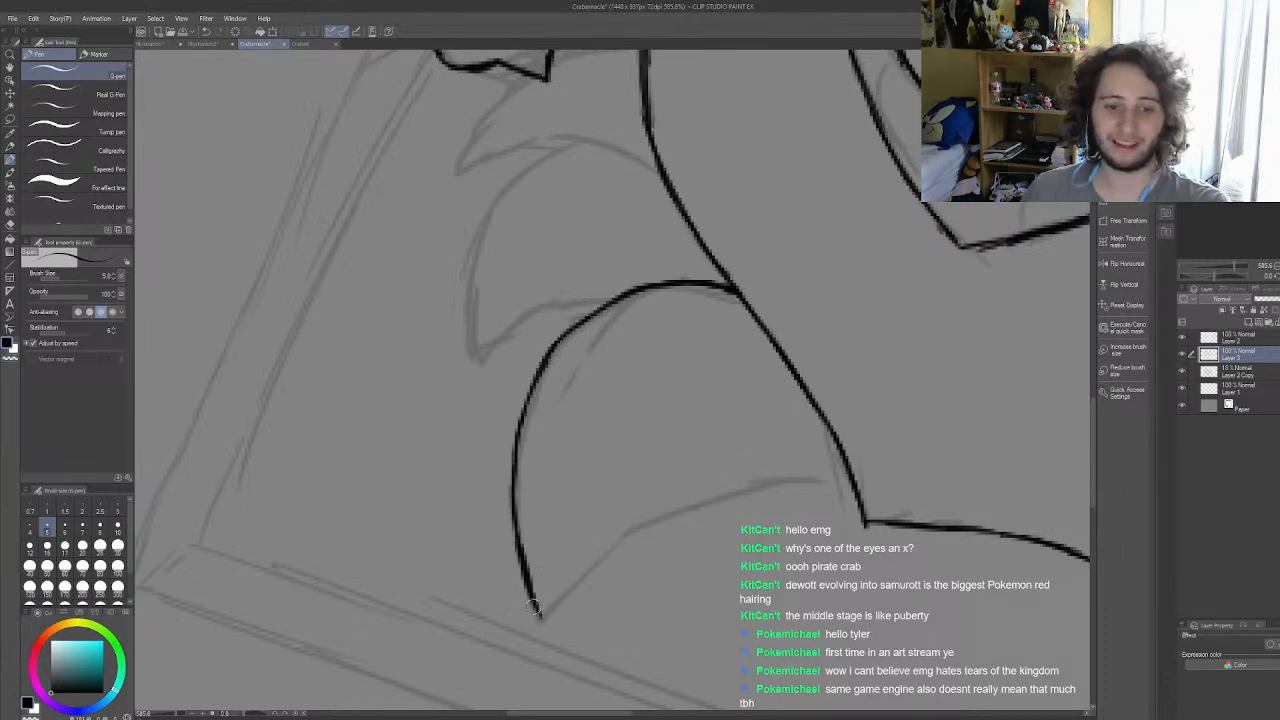
Step: Ink the underside of the lowest left leg, curving from its pointed tip back up to the shell edge
{"action": "mouse_move", "coordinate": [545, 616]}
{"action": "left_mouse_down"}
{"action": "mouse_move", "coordinate": [577, 575]}
{"action": "mouse_move", "coordinate": [630, 553]}
{"action": "left_mouse_up"}
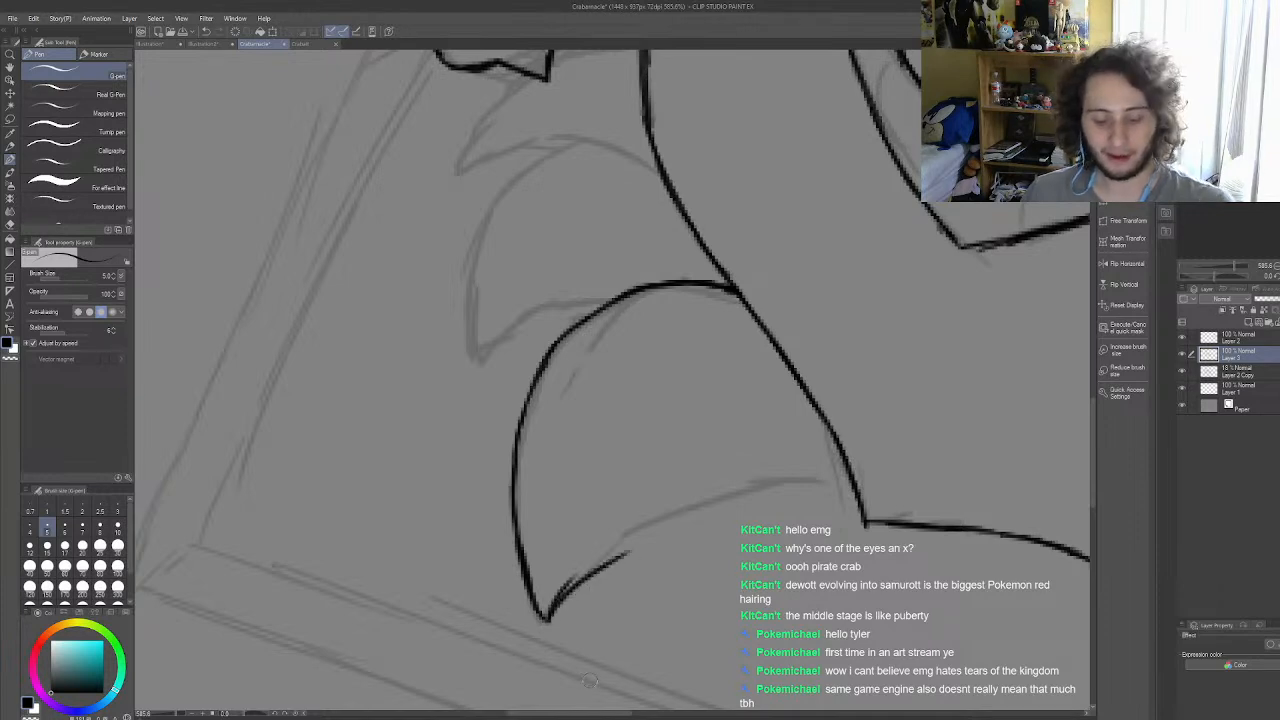
{"action": "key", "text": "ctrl+z"}
{"action": "key", "text": "ctrl+z"}
{"action": "mouse_move", "coordinate": [528, 588]}
{"action": "left_mouse_down"}
{"action": "mouse_move", "coordinate": [564, 603]}
{"action": "mouse_move", "coordinate": [553, 614]}
{"action": "mouse_move", "coordinate": [624, 541]}
{"action": "mouse_move", "coordinate": [727, 508]}
{"action": "left_mouse_up"}
{"action": "key", "text": "ctrl+z"}
{"action": "key", "text": "ctrl+z"}
{"action": "mouse_move", "coordinate": [548, 622]}
{"action": "left_mouse_down"}
{"action": "mouse_move", "coordinate": [584, 560]}
{"action": "mouse_move", "coordinate": [634, 521]}
{"action": "left_mouse_up"}
{"action": "key", "text": "ctrl+z"}
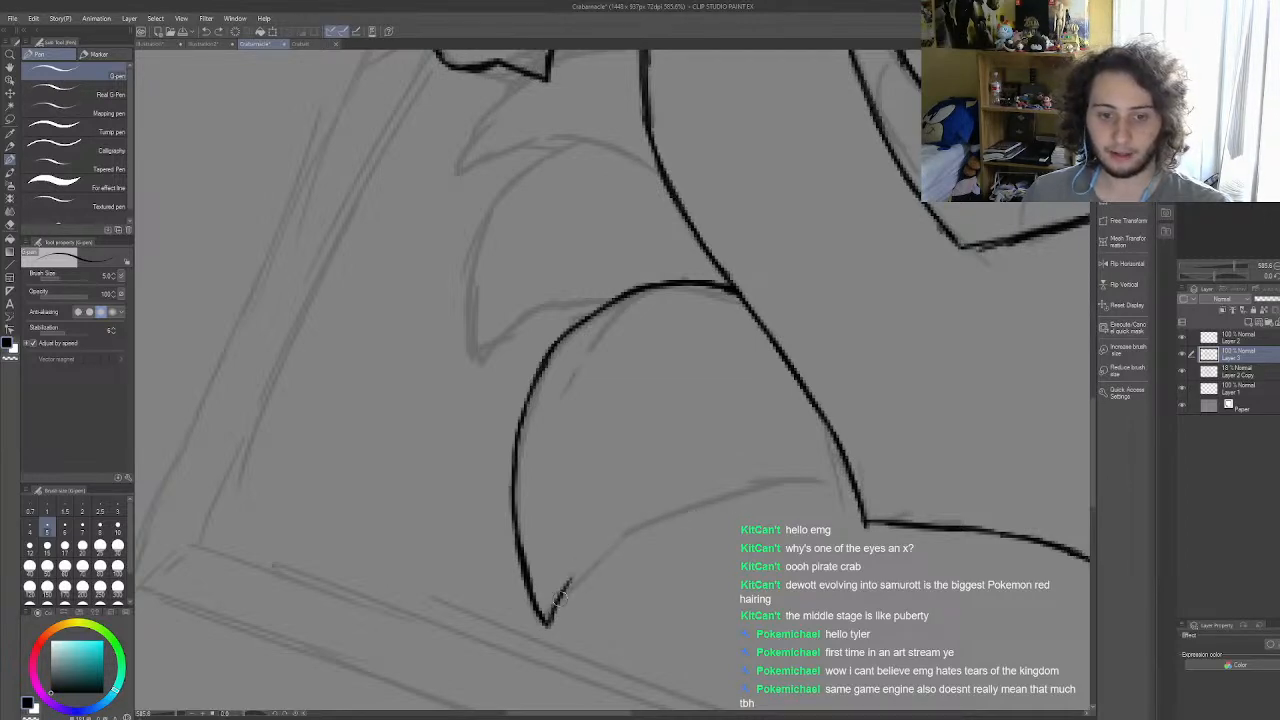
{"action": "mouse_move", "coordinate": [548, 620]}
{"action": "left_mouse_down"}
{"action": "mouse_move", "coordinate": [684, 512]}
{"action": "mouse_move", "coordinate": [740, 490]}
{"action": "left_mouse_up"}
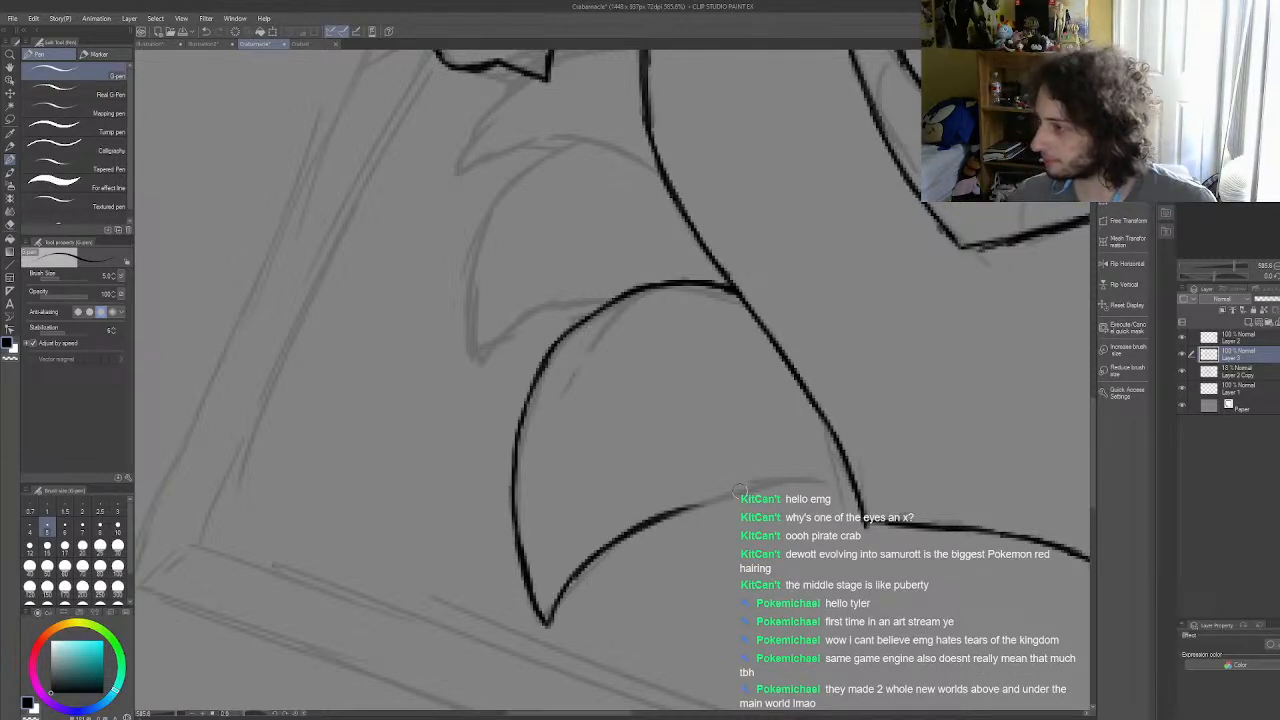
{"action": "mouse_move", "coordinate": [686, 512]}
{"action": "left_mouse_down"}
{"action": "mouse_move", "coordinate": [776, 488]}
{"action": "mouse_move", "coordinate": [730, 497]}
{"action": "mouse_move", "coordinate": [852, 493]}
{"action": "left_mouse_up"}
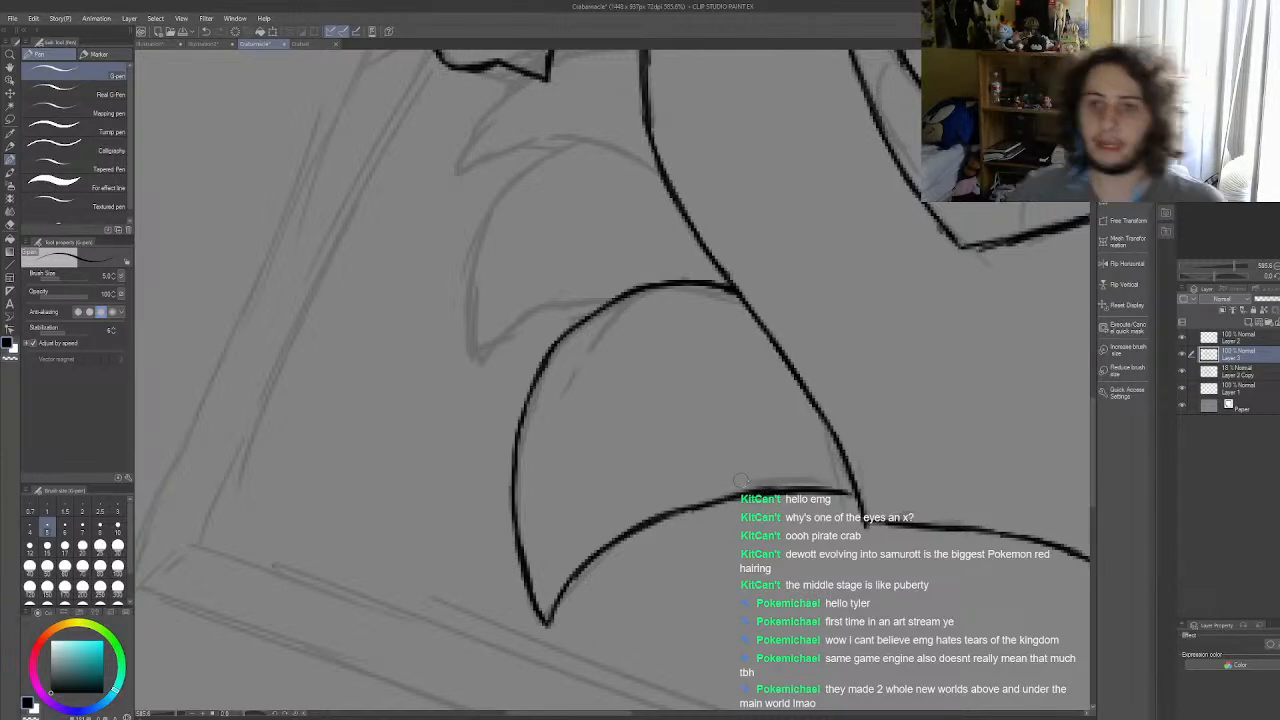
Step: Ink the upper curve of the middle left leg from the shell edge outwards, removing the uneven strokes lower down
{"action": "scroll", "coordinate": [684, 465], "scroll_direction": "down", "scroll_amount": 5}
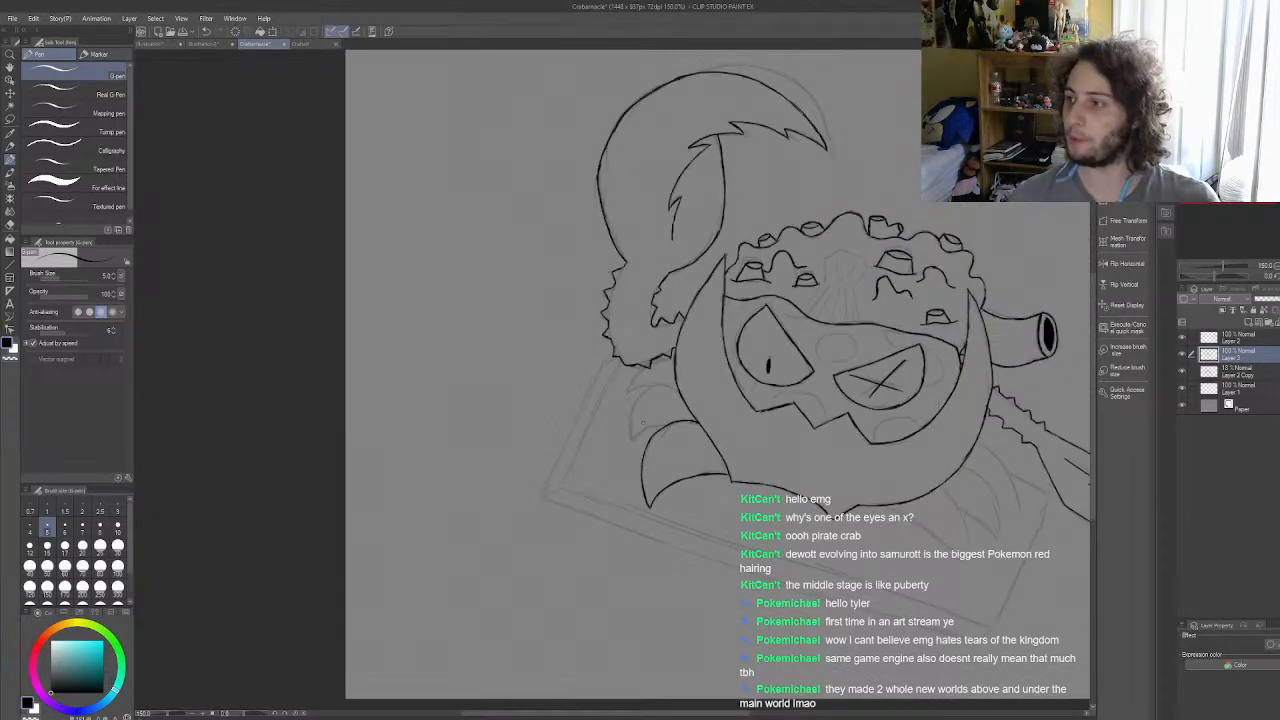
{"action": "scroll", "coordinate": [643, 424], "scroll_direction": "up", "scroll_amount": 5}
{"action": "scroll", "coordinate": [707, 349], "scroll_direction": "up", "scroll_amount": 3}
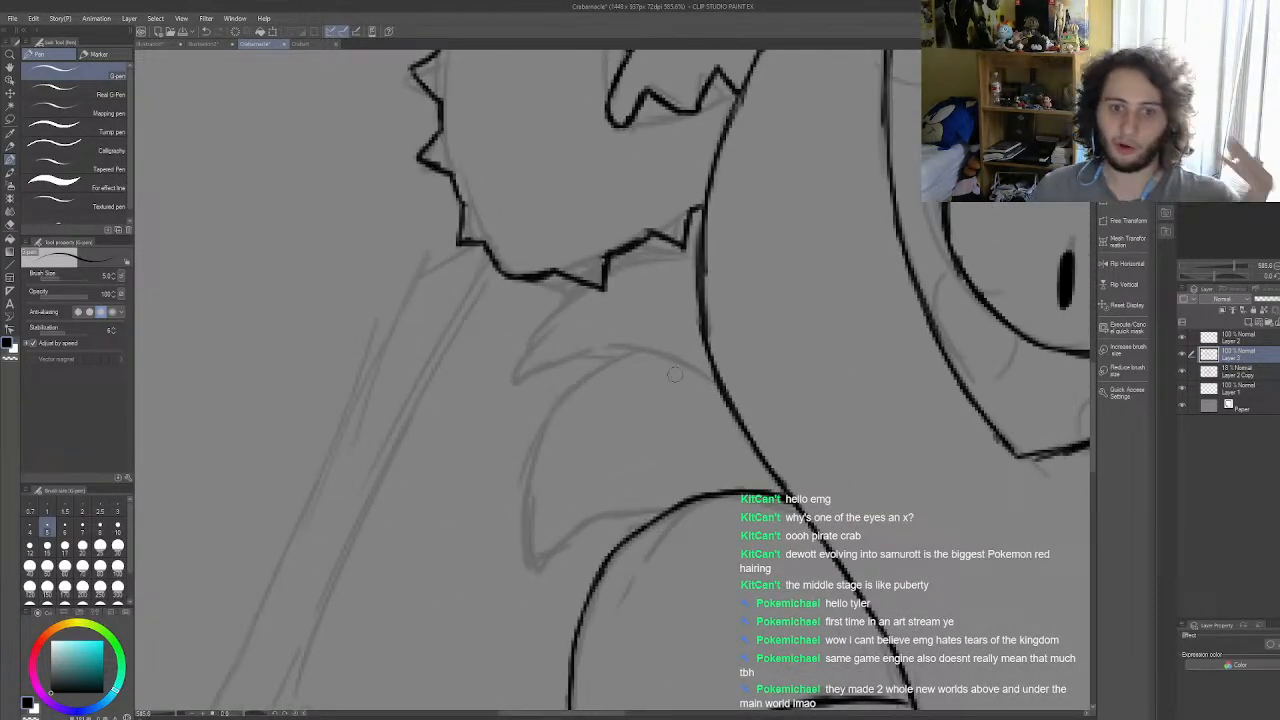
{"action": "mouse_move", "coordinate": [712, 358]}
{"action": "left_mouse_down"}
{"action": "mouse_move", "coordinate": [603, 372]}
{"action": "mouse_move", "coordinate": [651, 356]}
{"action": "mouse_move", "coordinate": [563, 416]}
{"action": "left_mouse_up"}
{"action": "left_click_drag", "start_coordinate": [604, 375], "coordinate": [543, 461]}
{"action": "left_click_drag", "start_coordinate": [566, 410], "coordinate": [524, 530]}
{"action": "left_click_drag", "start_coordinate": [540, 476], "coordinate": [525, 553]}
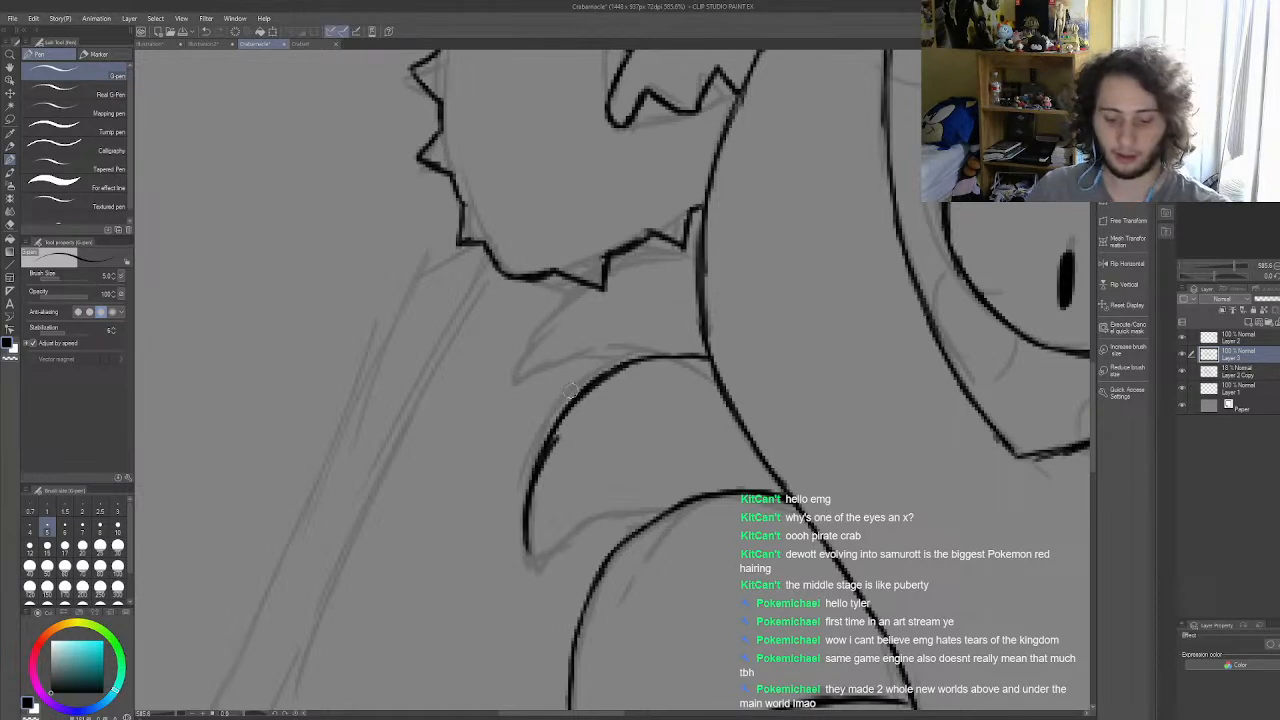
{"action": "key", "text": "ctrl+z"}
{"action": "key", "text": "ctrl+z"}
{"action": "key", "text": "ctrl+z"}
Step: Ink the middle left leg's outer edge down to its tip and its underside back to the lowest leg
{"action": "left_click_drag", "start_coordinate": [548, 432], "coordinate": [530, 505]}
{"action": "left_click_drag", "start_coordinate": [545, 455], "coordinate": [520, 568]}
{"action": "left_click_drag", "start_coordinate": [532, 492], "coordinate": [521, 578]}
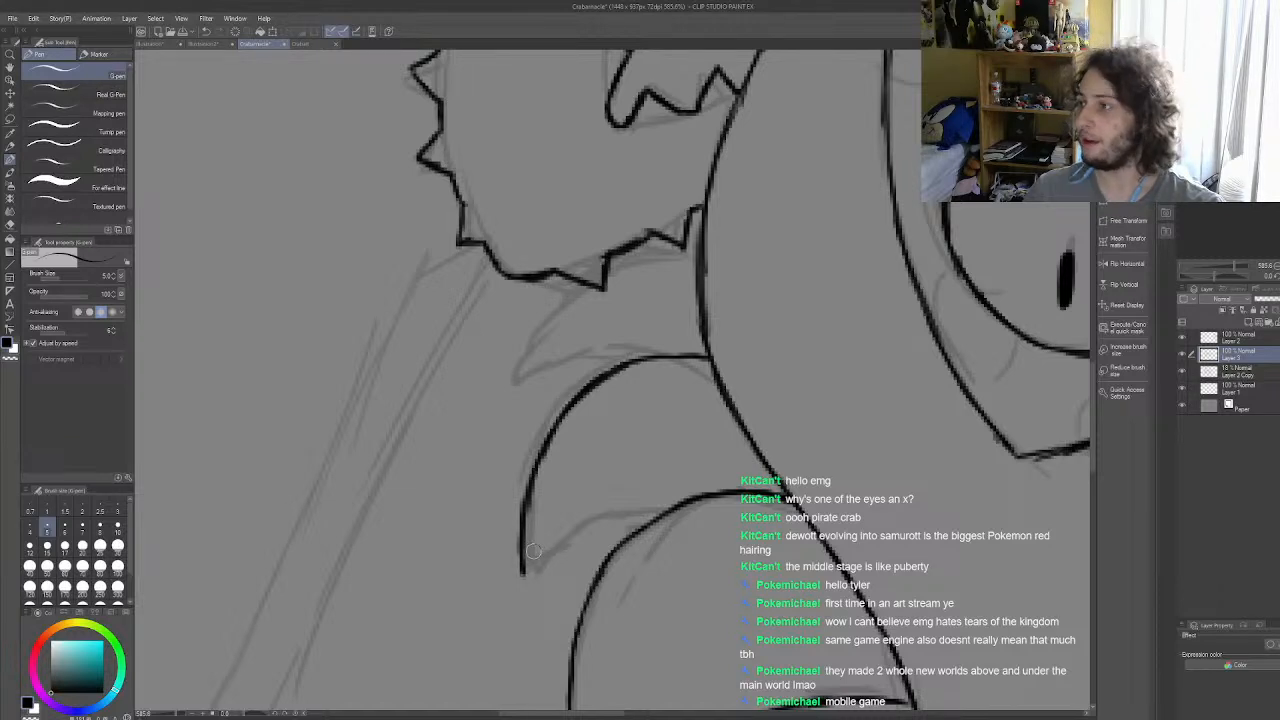
{"action": "mouse_move", "coordinate": [526, 578]}
{"action": "left_mouse_down"}
{"action": "mouse_move", "coordinate": [617, 514]}
{"action": "mouse_move", "coordinate": [558, 550]}
{"action": "mouse_move", "coordinate": [620, 525]}
{"action": "mouse_move", "coordinate": [605, 521]}
{"action": "mouse_move", "coordinate": [670, 510]}
{"action": "left_mouse_up"}
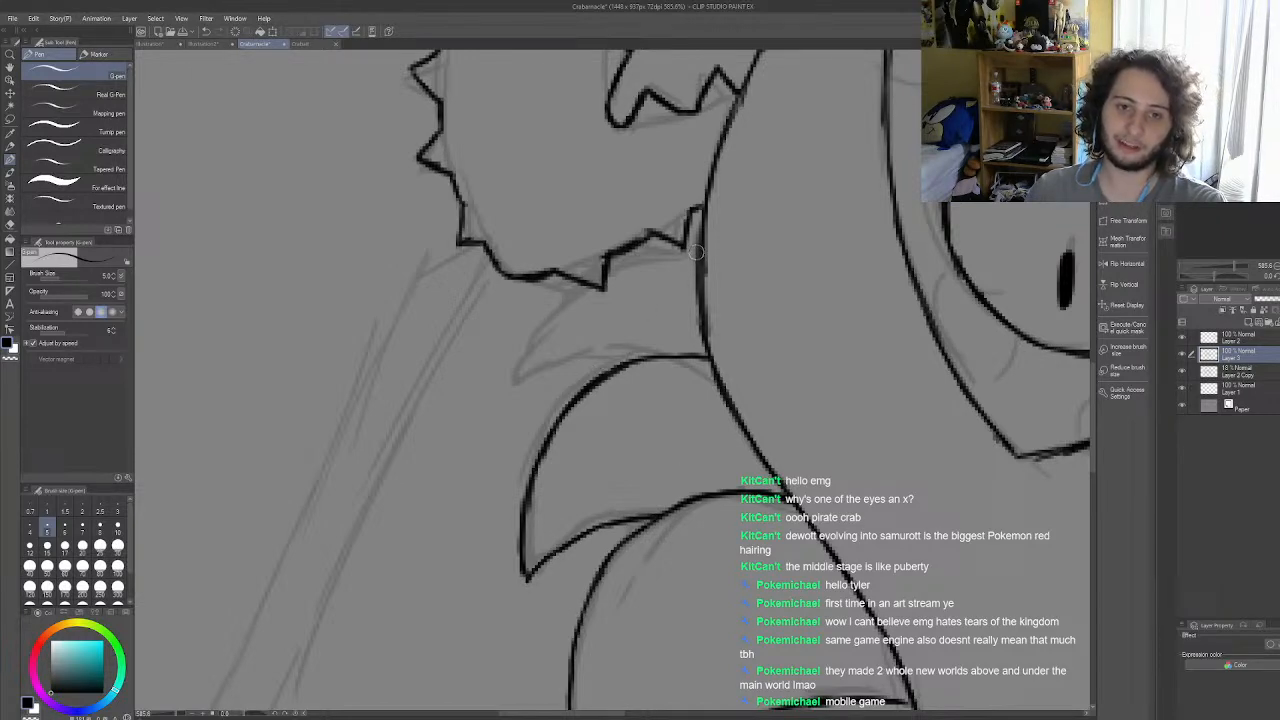
{"action": "mouse_move", "coordinate": [698, 245]}
{"action": "left_mouse_down"}
{"action": "mouse_move", "coordinate": [614, 284]}
{"action": "mouse_move", "coordinate": [570, 334]}
{"action": "left_mouse_up"}
{"action": "left_click_drag", "start_coordinate": [592, 307], "coordinate": [563, 357]}
{"action": "key", "text": "ctrl+z"}
{"action": "key", "text": "ctrl+z"}
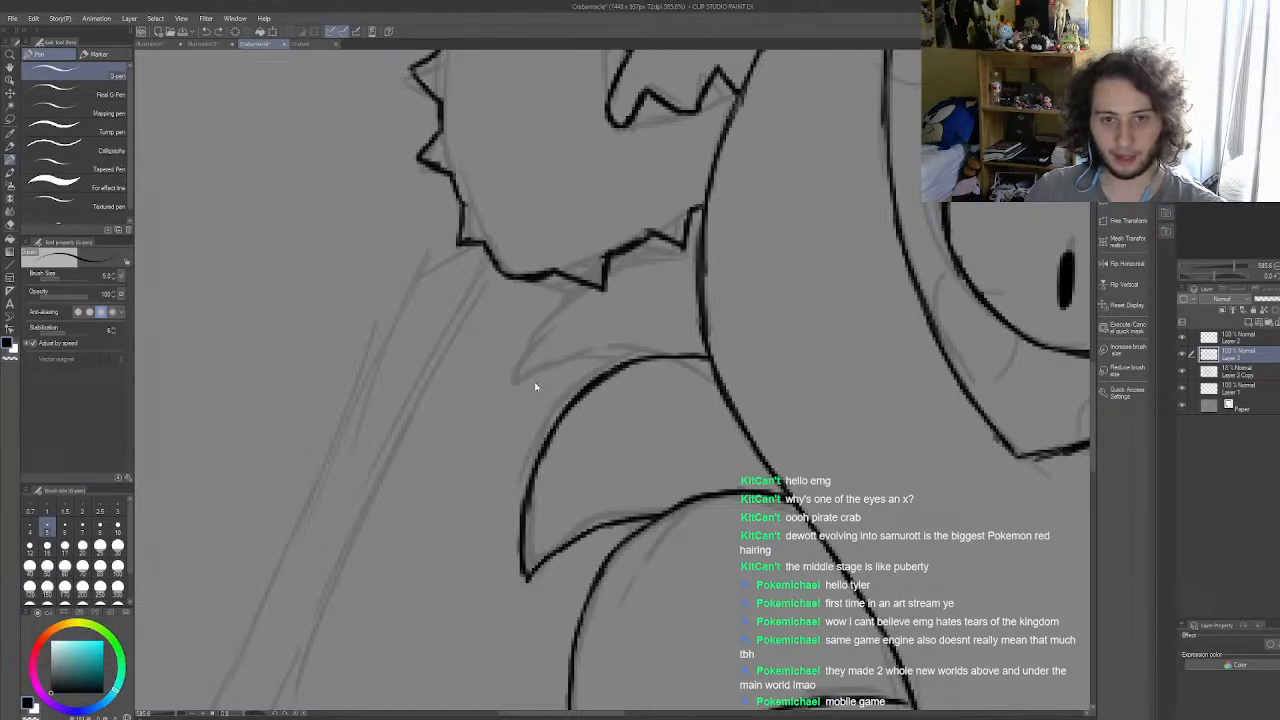
Step: Ink the outer edge and underside of the small uppermost left leg, between the spiky arm and the middle leg
{"action": "mouse_move", "coordinate": [519, 383]}
{"action": "left_mouse_down"}
{"action": "mouse_move", "coordinate": [577, 286]}
{"action": "mouse_move", "coordinate": [547, 320]}
{"action": "mouse_move", "coordinate": [609, 272]}
{"action": "mouse_move", "coordinate": [667, 251]}
{"action": "mouse_move", "coordinate": [625, 262]}
{"action": "mouse_move", "coordinate": [708, 240]}
{"action": "left_mouse_up"}
{"action": "mouse_move", "coordinate": [519, 377]}
{"action": "left_mouse_down"}
{"action": "mouse_move", "coordinate": [602, 351]}
{"action": "mouse_move", "coordinate": [575, 359]}
{"action": "mouse_move", "coordinate": [640, 357]}
{"action": "left_mouse_up"}
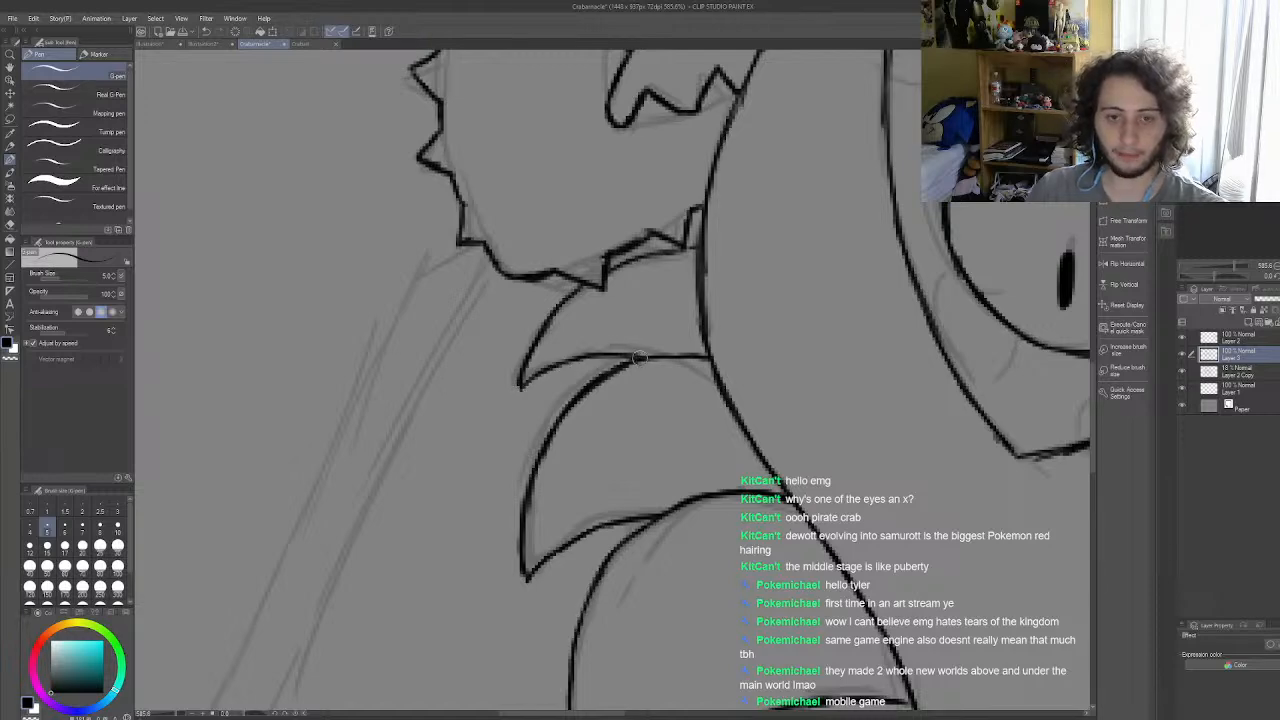
Step: Ink the outer curve of the lowest right leg from the shell's lower edge down to its pointed tip
{"action": "scroll", "coordinate": [638, 358], "scroll_direction": "down", "scroll_amount": 10}
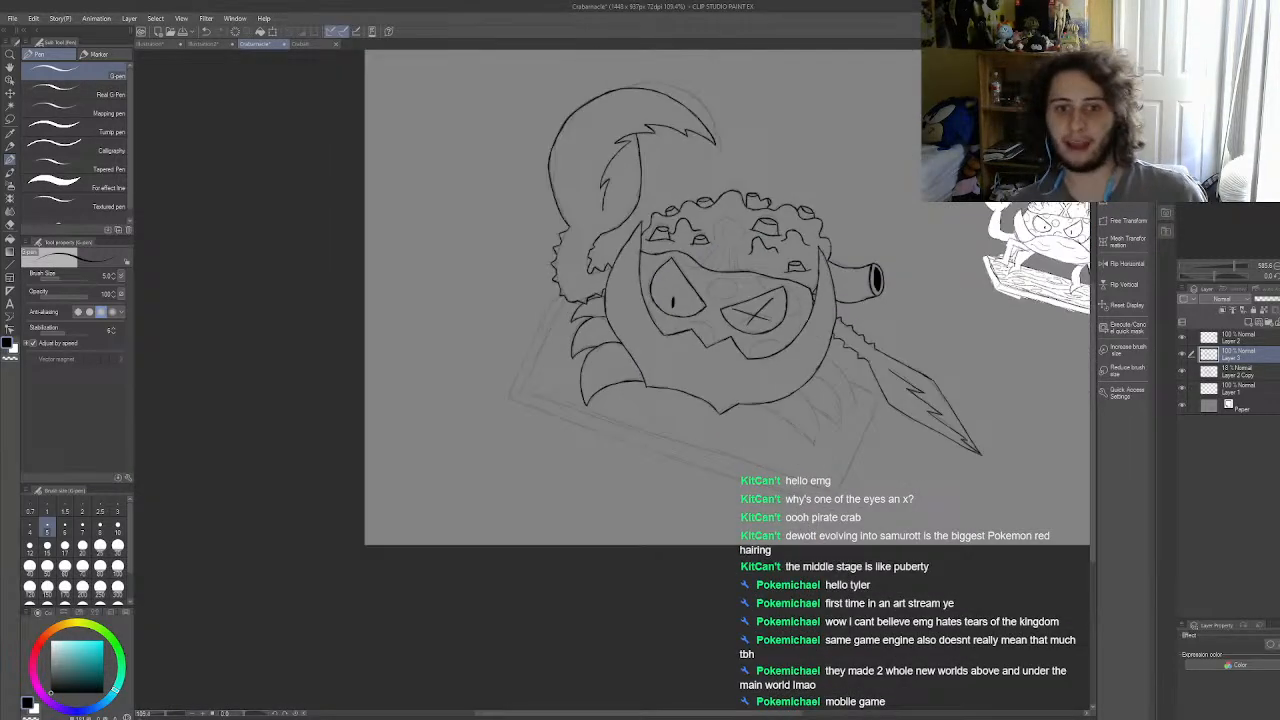
{"action": "scroll", "coordinate": [693, 354], "scroll_direction": "up", "scroll_amount": 4}
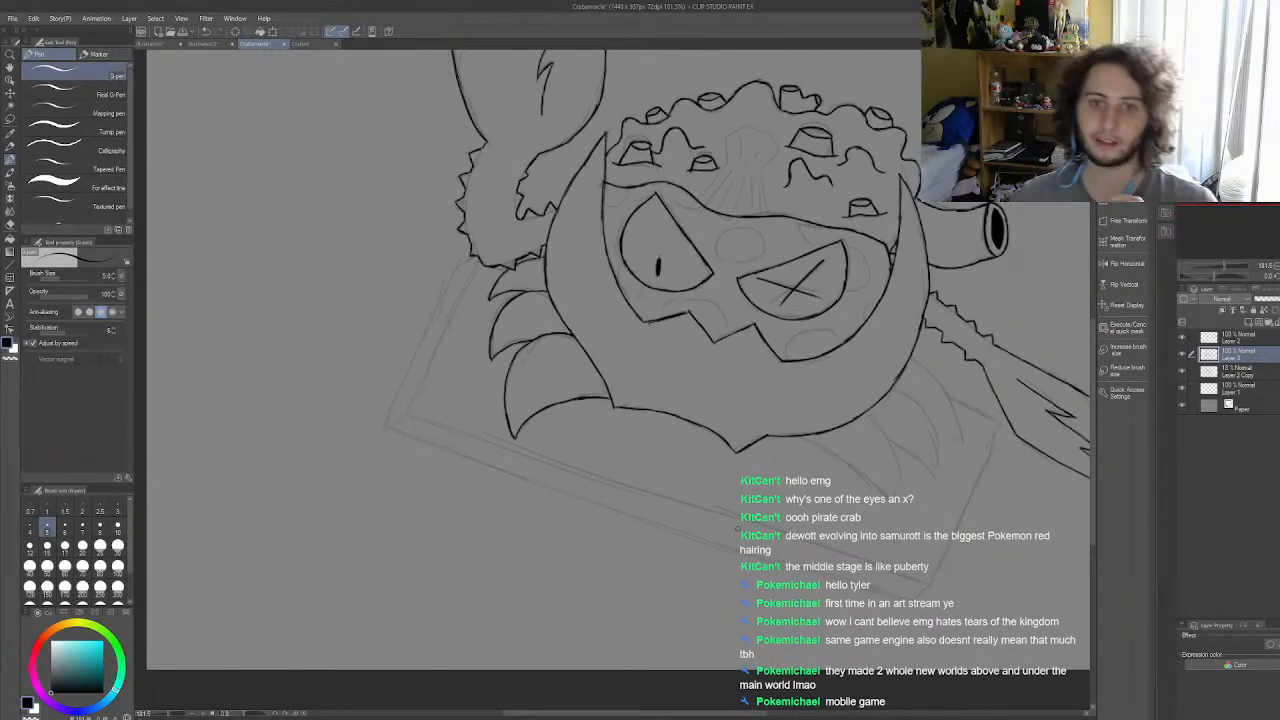
{"action": "scroll", "coordinate": [782, 525], "scroll_direction": "down", "scroll_amount": 5}
{"action": "scroll", "coordinate": [835, 490], "scroll_direction": "up", "scroll_amount": 9}
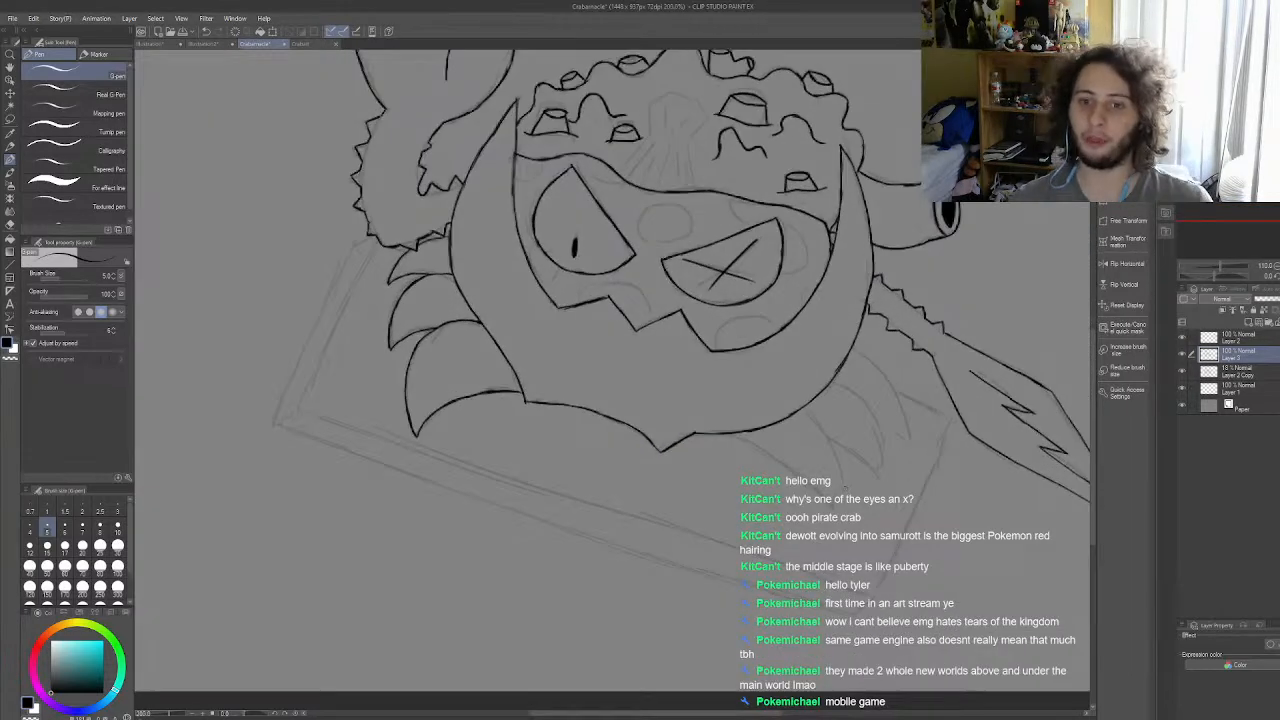
{"action": "scroll", "coordinate": [833, 484], "scroll_direction": "up", "scroll_amount": 4}
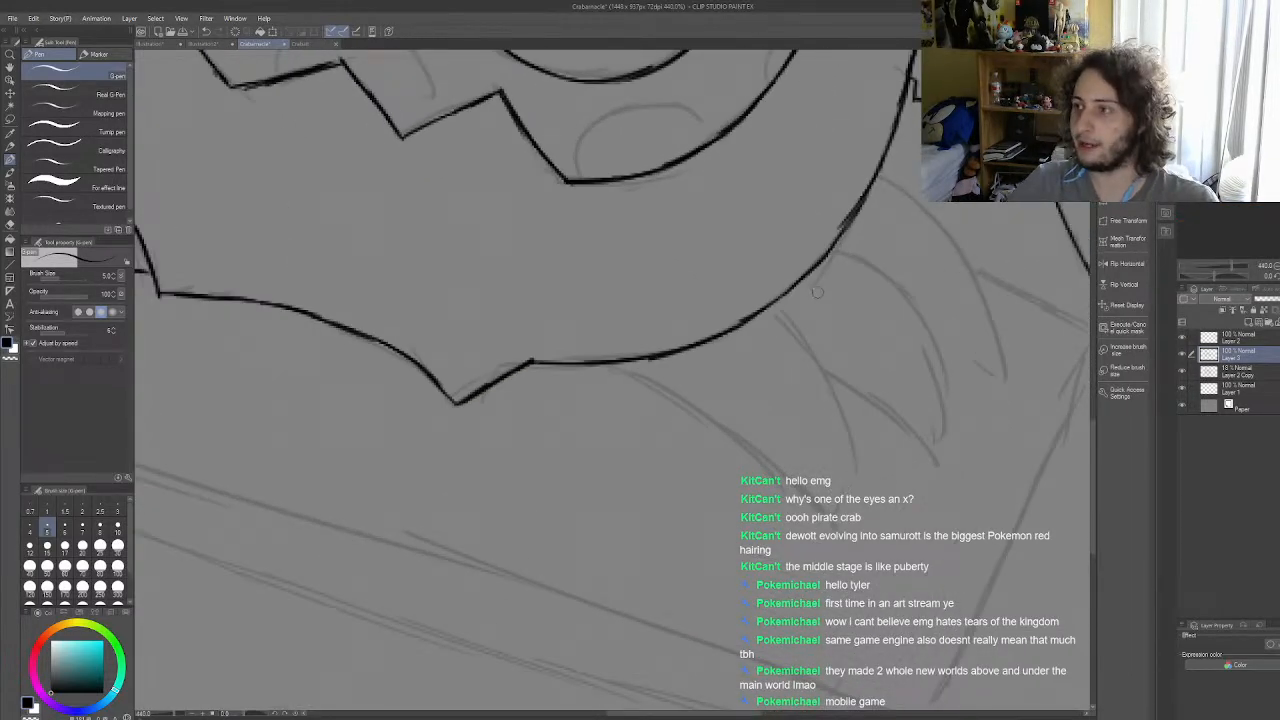
{"action": "mouse_move", "coordinate": [767, 304]}
{"action": "left_mouse_down"}
{"action": "mouse_move", "coordinate": [827, 381]}
{"action": "mouse_move", "coordinate": [827, 370]}
{"action": "mouse_move", "coordinate": [853, 454]}
{"action": "mouse_move", "coordinate": [843, 467]}
{"action": "mouse_move", "coordinate": [849, 442]}
{"action": "mouse_move", "coordinate": [840, 545]}
{"action": "left_mouse_up"}
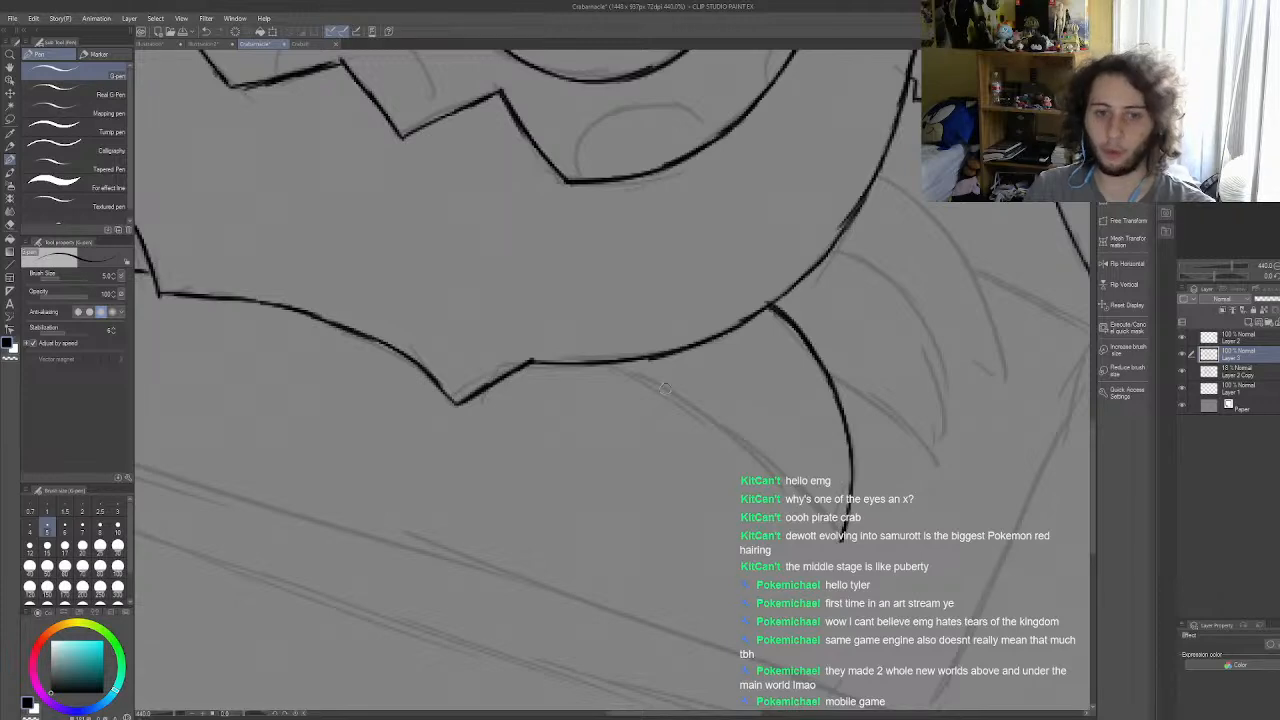
Step: Ink the inner edge of the lowest right leg from the shell's underside down to the leg's tip
{"action": "left_click_drag", "start_coordinate": [617, 369], "coordinate": [718, 419]}
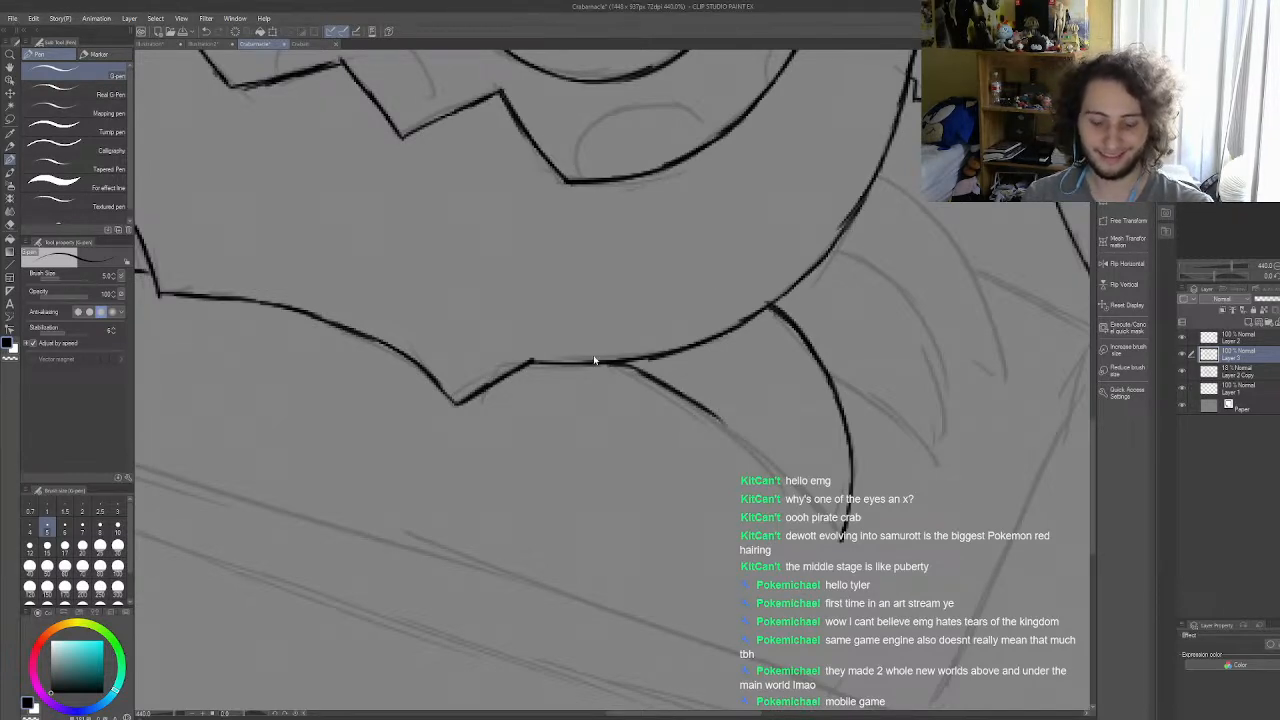
{"action": "key", "text": "ctrl+z"}
{"action": "mouse_move", "coordinate": [603, 365]}
{"action": "left_mouse_down"}
{"action": "mouse_move", "coordinate": [739, 435]}
{"action": "mouse_move", "coordinate": [717, 414]}
{"action": "mouse_move", "coordinate": [704, 408]}
{"action": "mouse_move", "coordinate": [769, 459]}
{"action": "left_mouse_up"}
{"action": "key", "text": "ctrl+z"}
{"action": "key", "text": "ctrl+z"}
{"action": "mouse_move", "coordinate": [702, 404]}
{"action": "left_mouse_down"}
{"action": "mouse_move", "coordinate": [783, 468]}
{"action": "mouse_move", "coordinate": [840, 546]}
{"action": "left_mouse_up"}
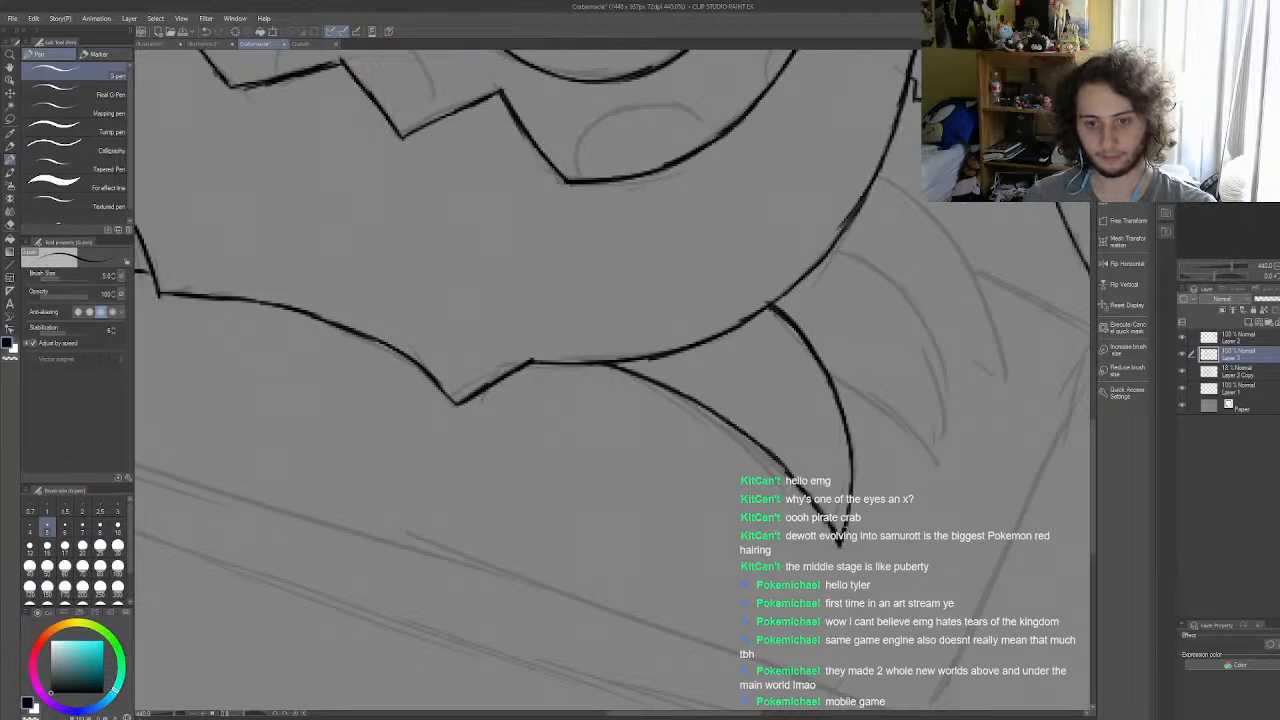
Step: Review the inked legs on both sides of the shell, and examine the sketch of the remaining right legs
{"action": "scroll", "coordinate": [618, 395], "scroll_direction": "down", "scroll_amount": 12}
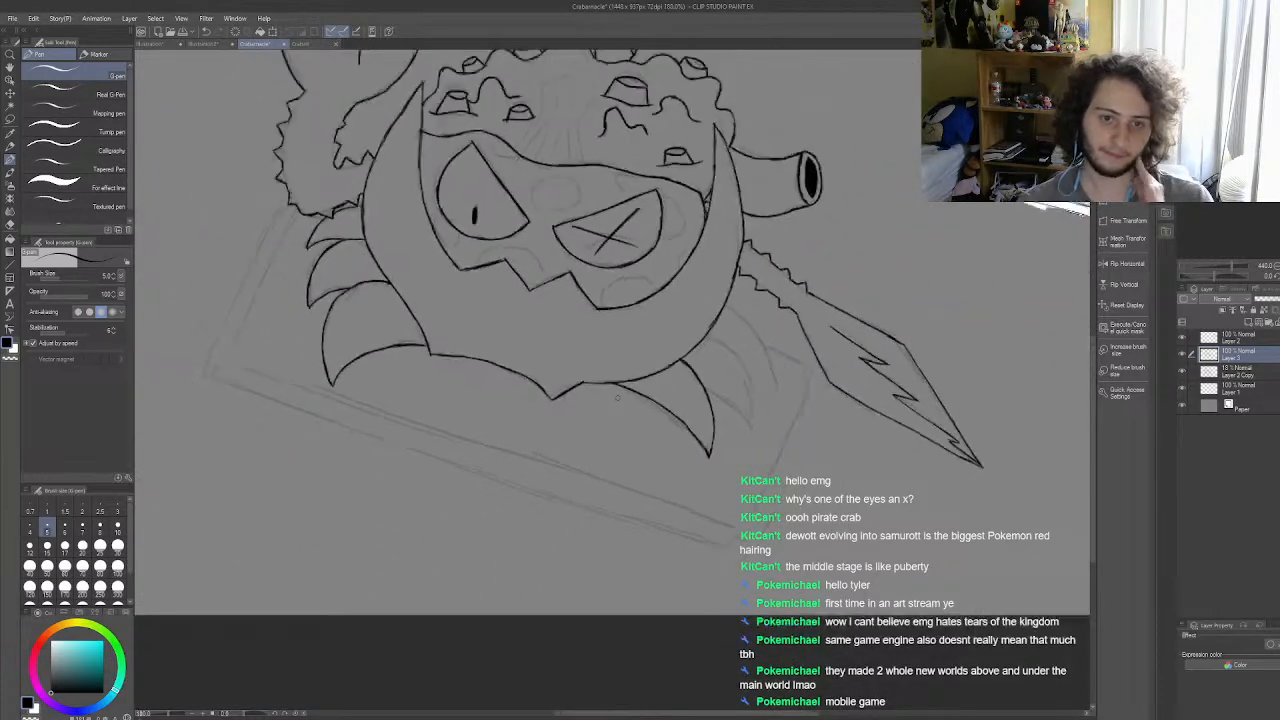
{"action": "scroll", "coordinate": [701, 356], "scroll_direction": "up", "scroll_amount": 1}
{"action": "scroll", "coordinate": [701, 356], "scroll_direction": "up", "scroll_amount": 10}
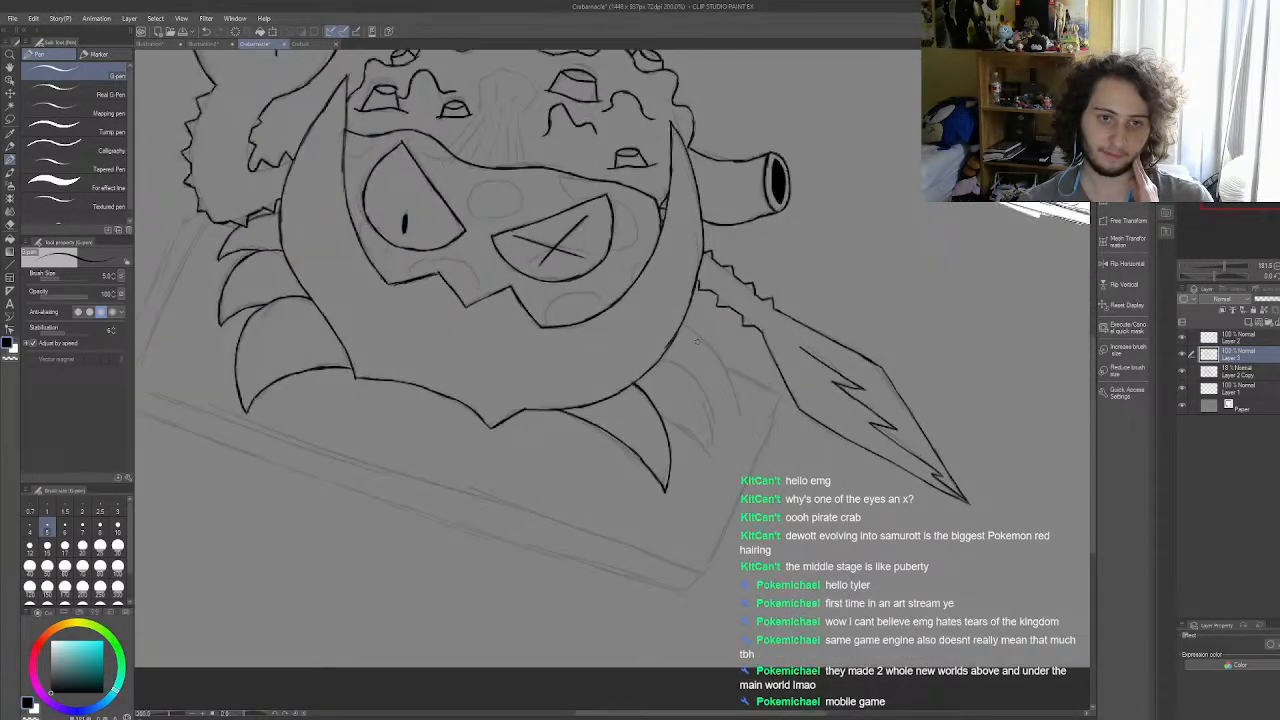
{"action": "scroll", "coordinate": [672, 352], "scroll_direction": "down", "scroll_amount": 2}
{"action": "scroll", "coordinate": [600, 478], "scroll_direction": "up", "scroll_amount": 1}
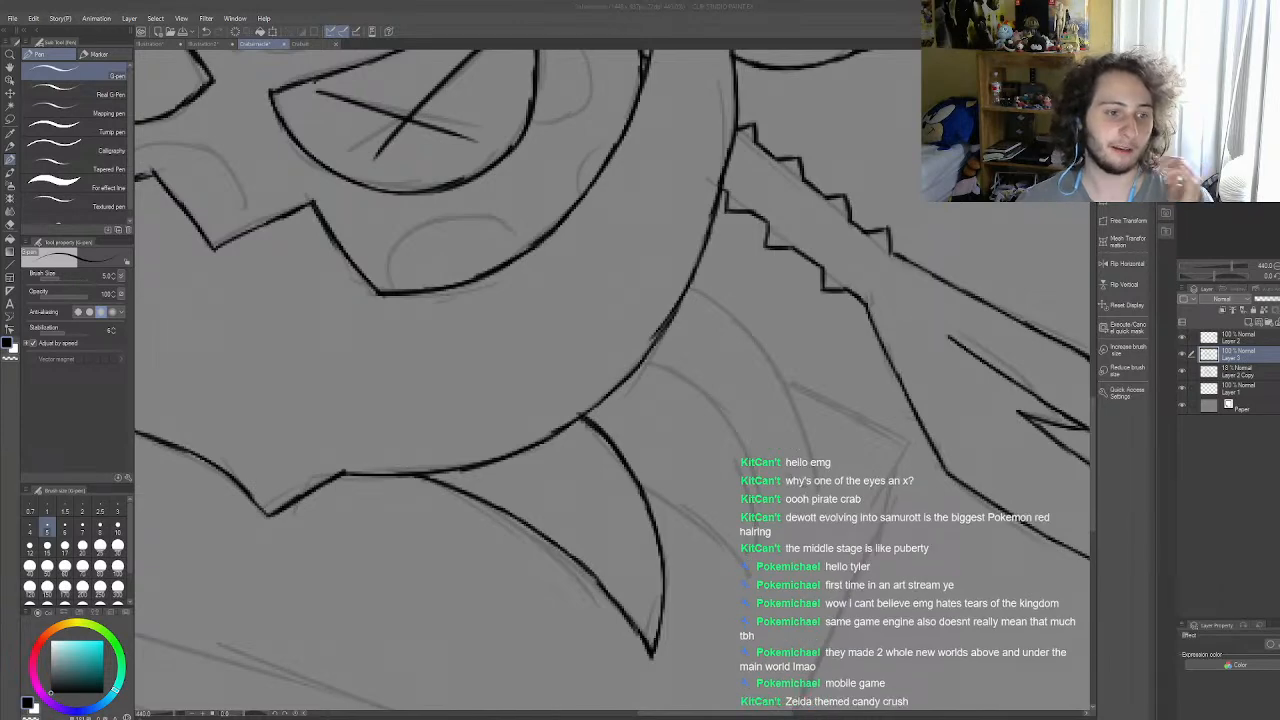
{"action": "scroll", "coordinate": [630, 475], "scroll_direction": "up", "scroll_amount": 2}
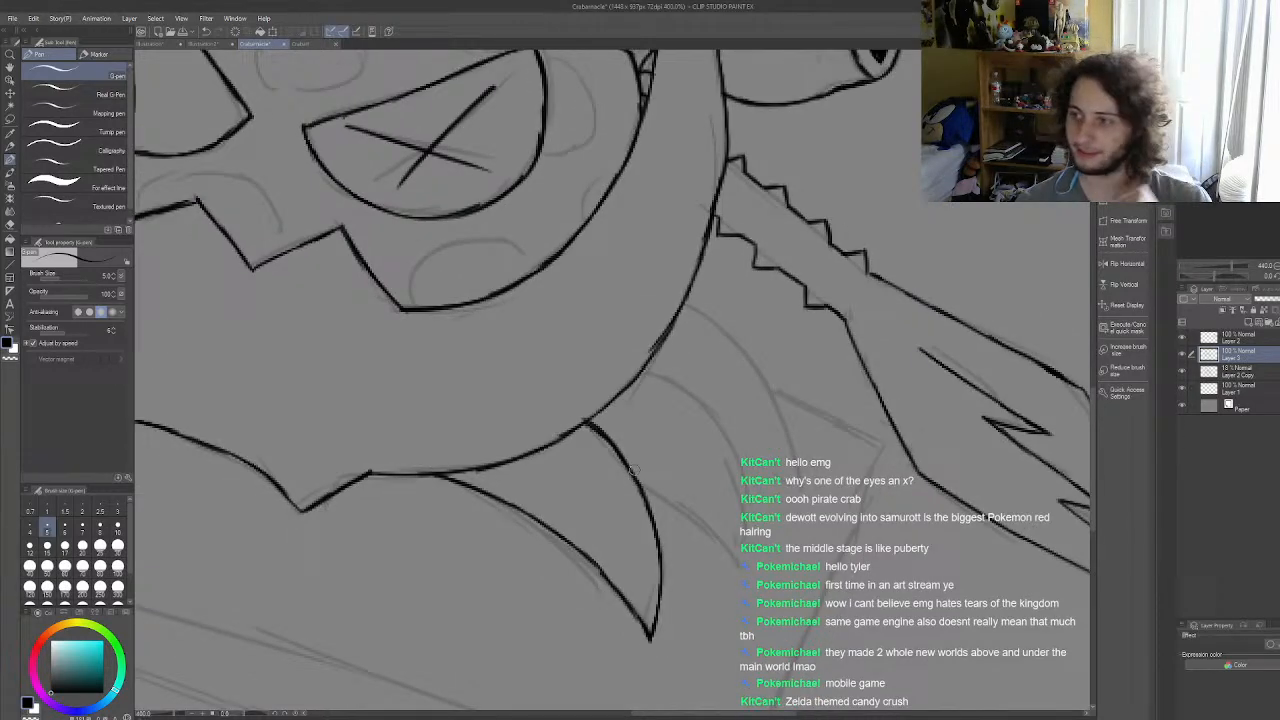
{"action": "scroll", "coordinate": [632, 470], "scroll_direction": "down", "scroll_amount": 4}
{"action": "scroll", "coordinate": [738, 446], "scroll_direction": "up", "scroll_amount": 3}
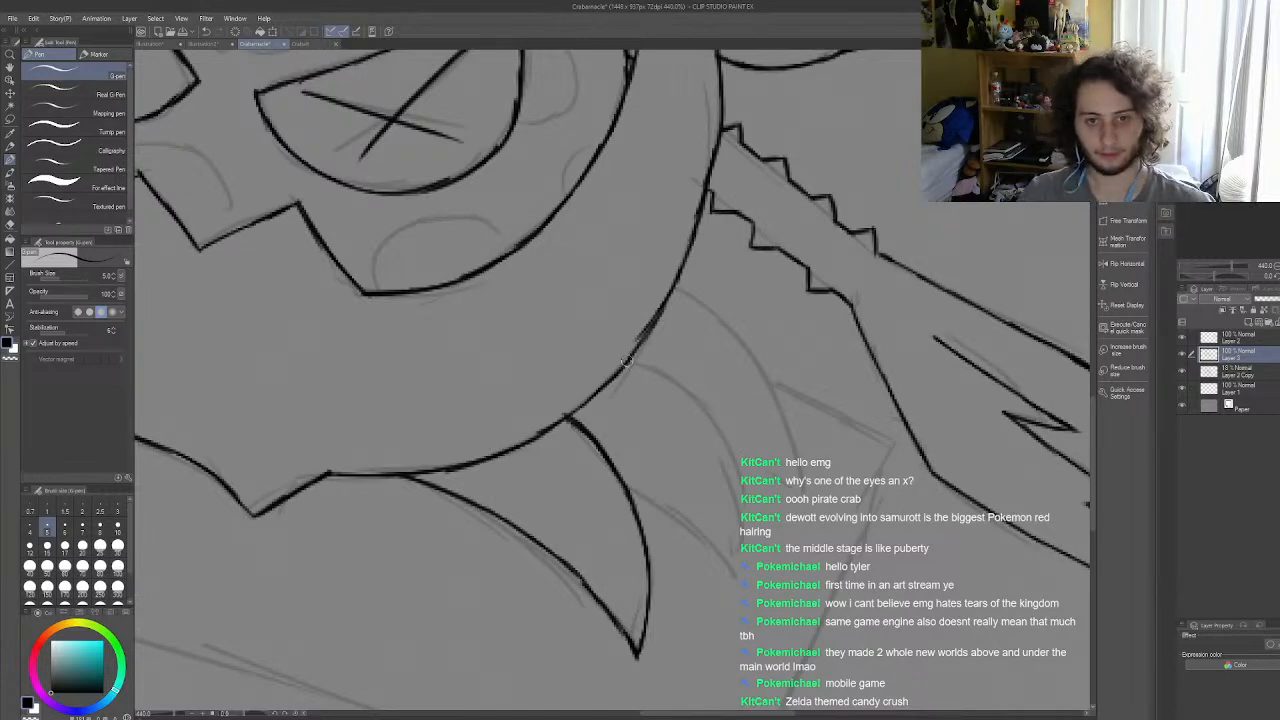
{"action": "mouse_move", "coordinate": [628, 362]}
{"action": "left_mouse_down"}
{"action": "mouse_move", "coordinate": [690, 396]}
{"action": "mouse_move", "coordinate": [723, 435]}
{"action": "left_mouse_up"}
{"action": "key", "text": "ctrl+z"}
{"action": "key", "text": "ctrl+z"}
{"action": "key", "text": "ctrl+z"}
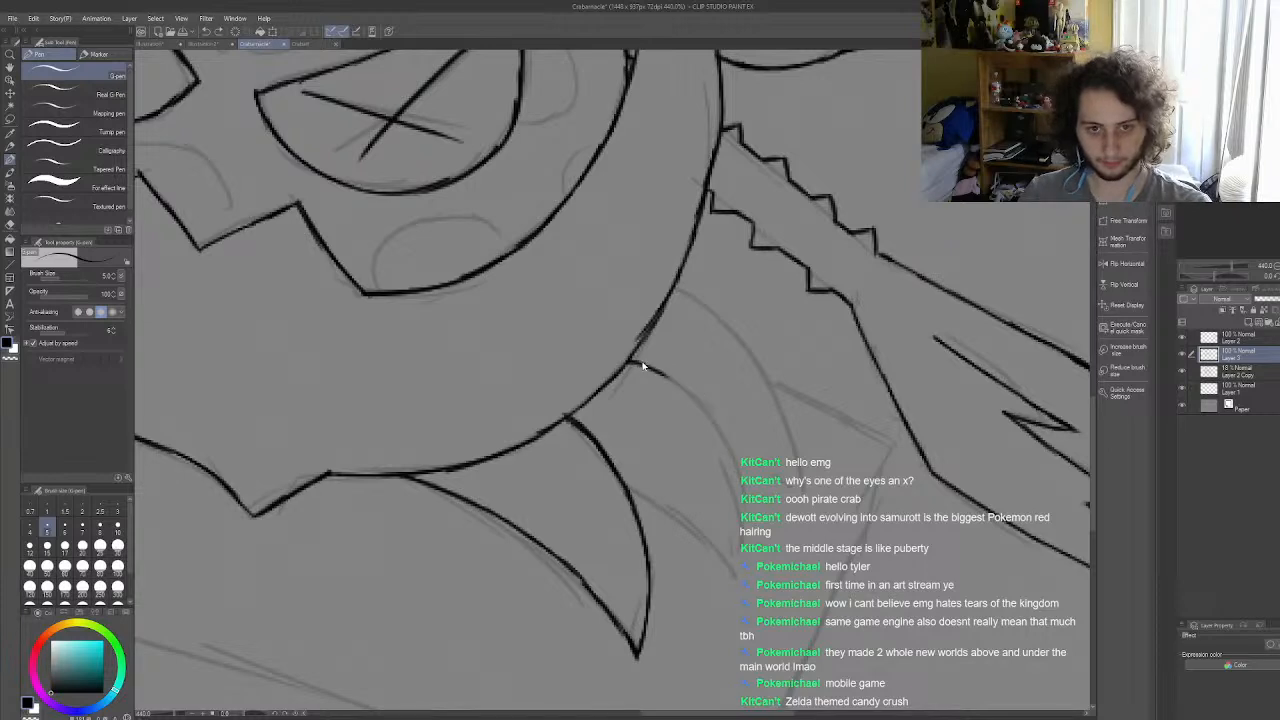
{"action": "left_click_drag", "start_coordinate": [630, 362], "coordinate": [708, 414]}
{"action": "key", "text": "ctrl+z"}
{"action": "key", "text": "ctrl+z"}
{"action": "left_click_drag", "start_coordinate": [630, 362], "coordinate": [697, 391]}
{"action": "key", "text": "ctrl+z"}
{"action": "key", "text": "ctrl+z"}
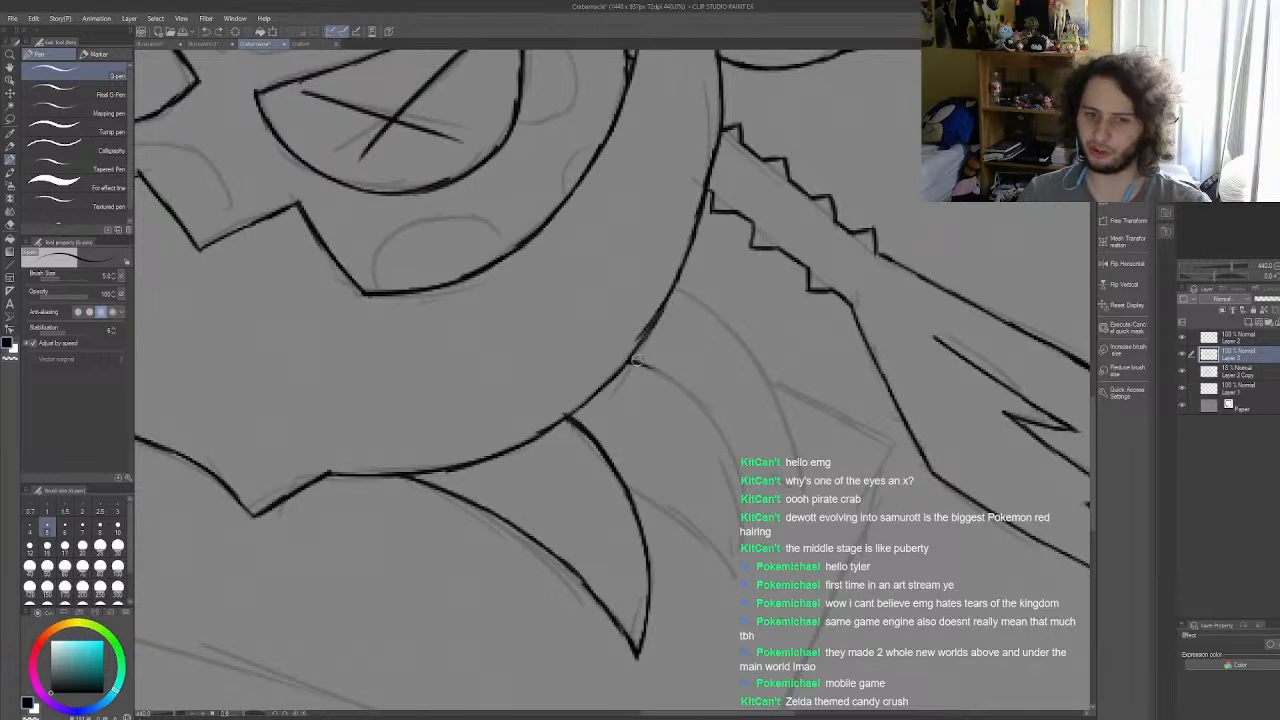
Step: Ink the middle right leg's outer curve from the shell to its tip and its underside from the lowest leg
{"action": "mouse_move", "coordinate": [631, 360]}
{"action": "left_mouse_down"}
{"action": "mouse_move", "coordinate": [702, 402]}
{"action": "mouse_move", "coordinate": [669, 379]}
{"action": "mouse_move", "coordinate": [732, 455]}
{"action": "mouse_move", "coordinate": [707, 412]}
{"action": "mouse_move", "coordinate": [738, 502]}
{"action": "mouse_move", "coordinate": [733, 458]}
{"action": "mouse_move", "coordinate": [730, 582]}
{"action": "left_mouse_up"}
{"action": "mouse_move", "coordinate": [625, 490]}
{"action": "left_mouse_down"}
{"action": "mouse_move", "coordinate": [680, 515]}
{"action": "mouse_move", "coordinate": [738, 570]}
{"action": "mouse_move", "coordinate": [726, 557]}
{"action": "left_mouse_up"}
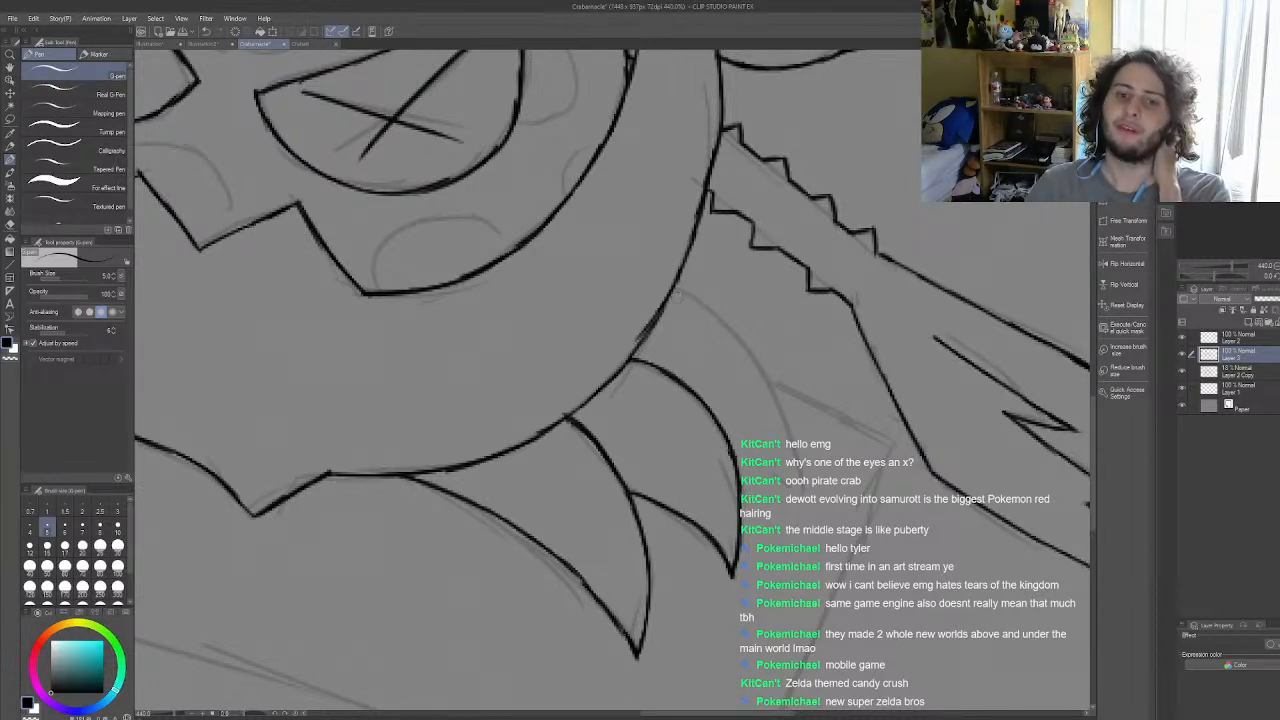
Step: Ink the uppermost right leg's outer curve from the shell to its tip, closing its underside against the middle leg
{"action": "left_click_drag", "start_coordinate": [673, 290], "coordinate": [726, 320]}
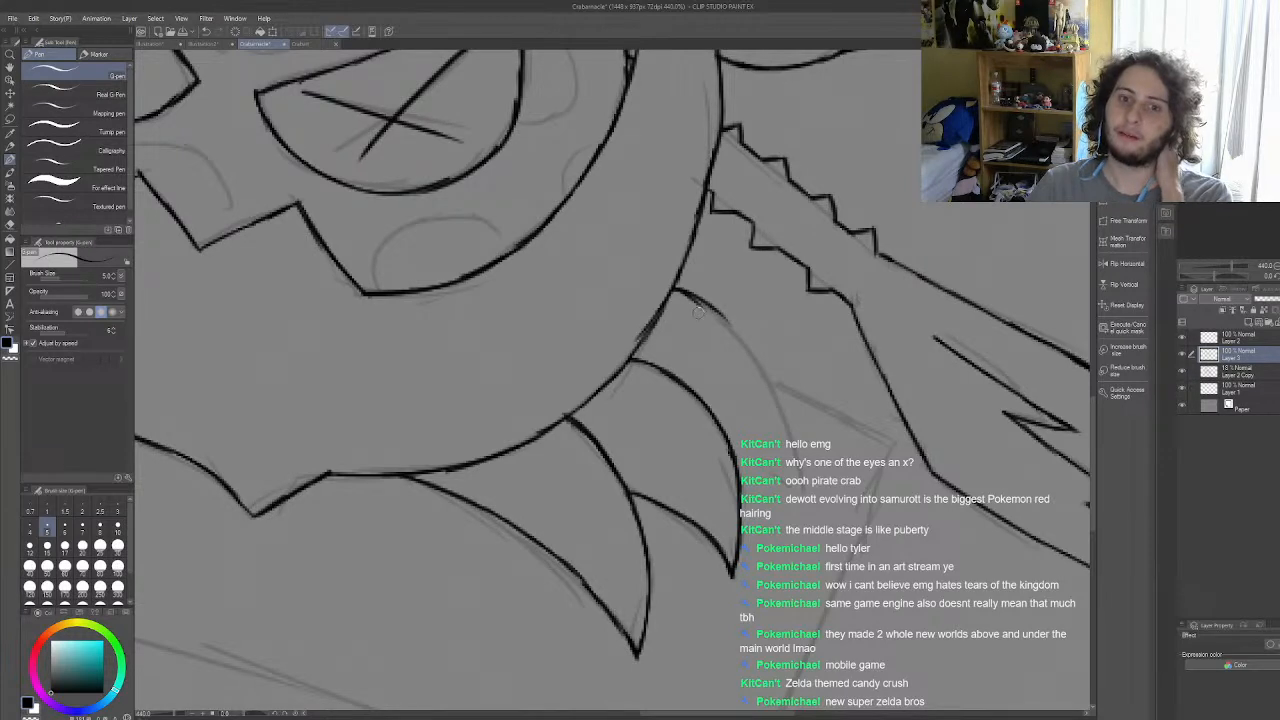
{"action": "key", "text": "ctrl+z"}
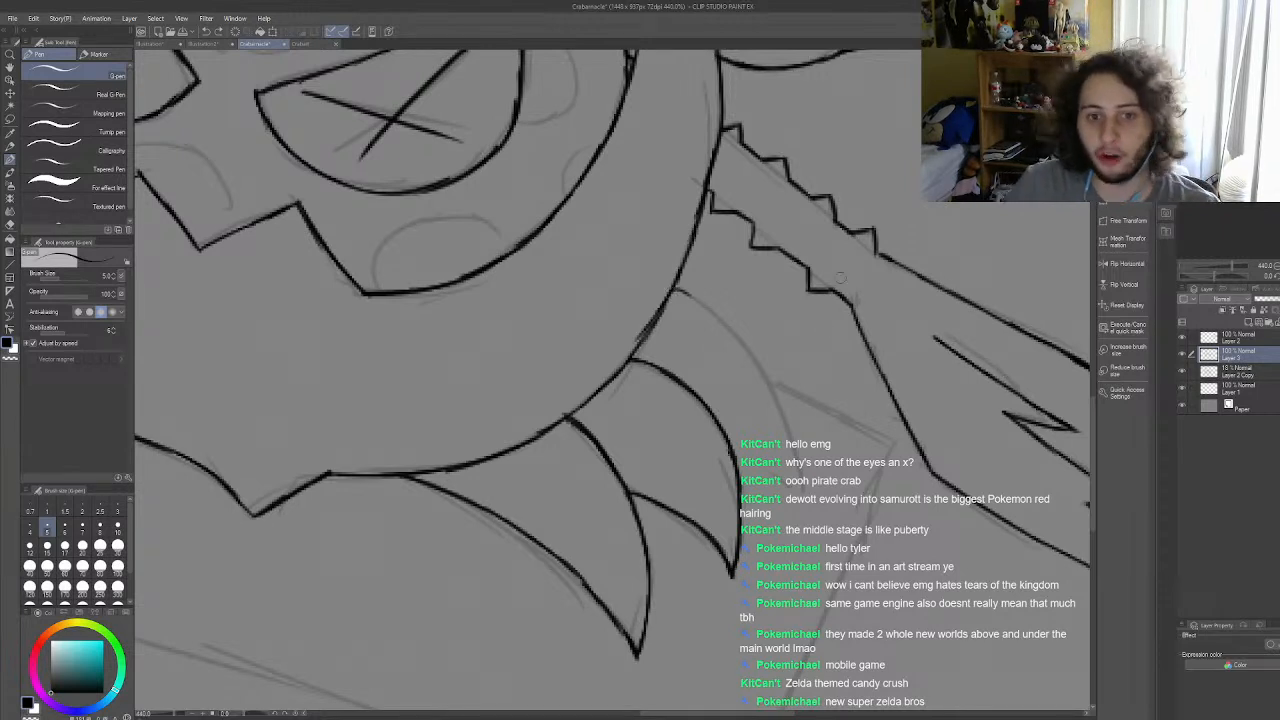
{"action": "mouse_move", "coordinate": [674, 291]}
{"action": "left_mouse_down"}
{"action": "mouse_move", "coordinate": [758, 356]}
{"action": "mouse_move", "coordinate": [792, 440]}
{"action": "mouse_move", "coordinate": [788, 494]}
{"action": "left_mouse_up"}
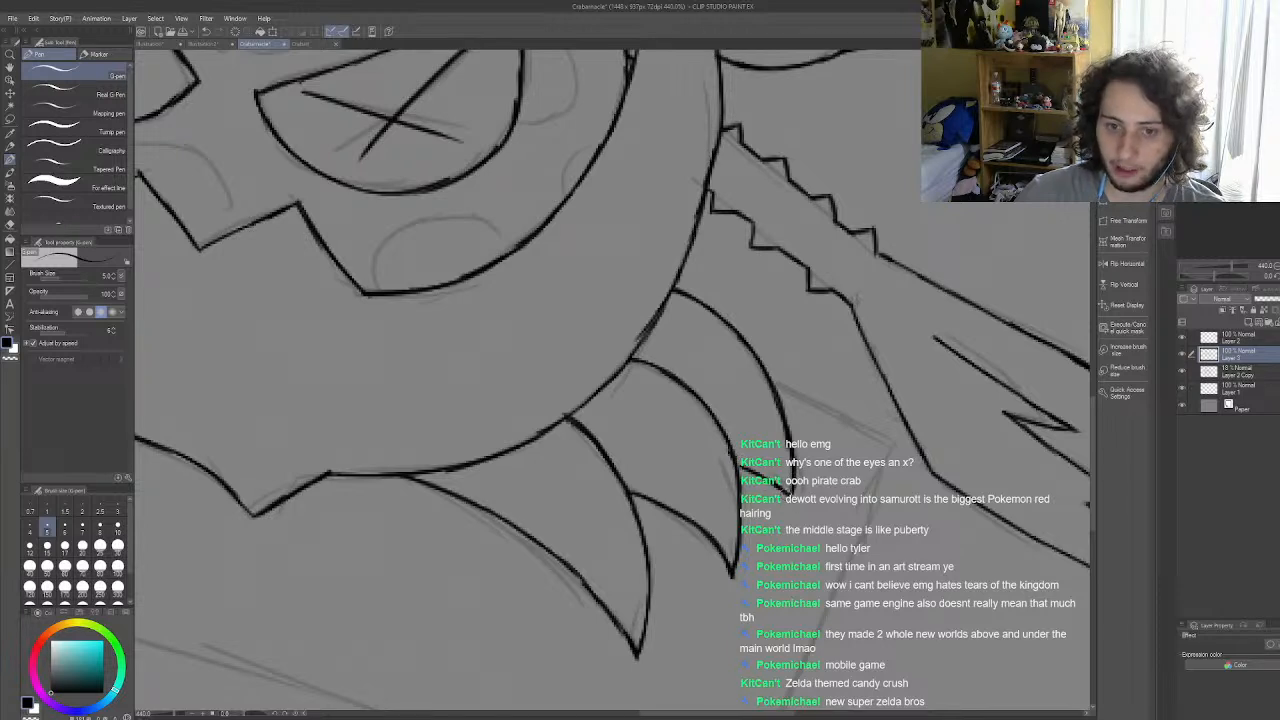
Step: Clean up the shell's lower right outline where the three right legs join it, re-inking the edge between them
{"action": "key", "text": "e"}
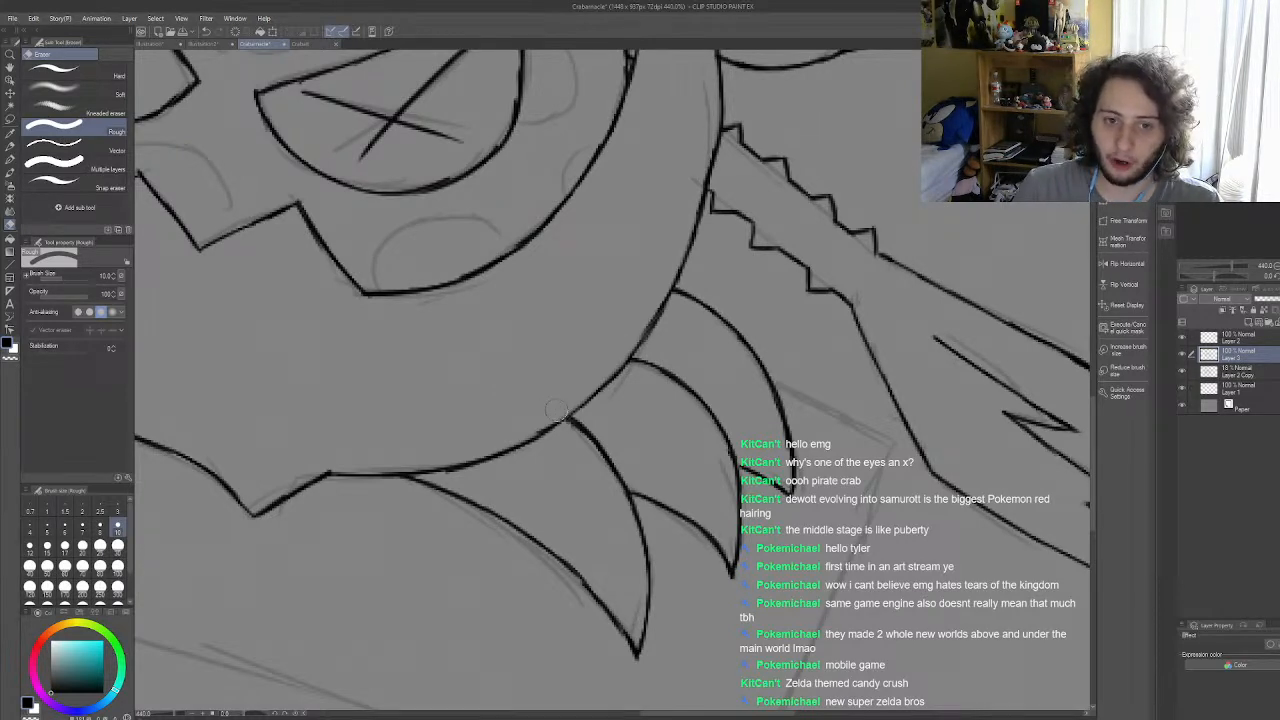
{"action": "key", "text": "p"}
{"action": "mouse_move", "coordinate": [527, 445]}
{"action": "left_mouse_down"}
{"action": "mouse_move", "coordinate": [650, 337]}
{"action": "mouse_move", "coordinate": [615, 375]}
{"action": "mouse_move", "coordinate": [654, 320]}
{"action": "left_mouse_up"}
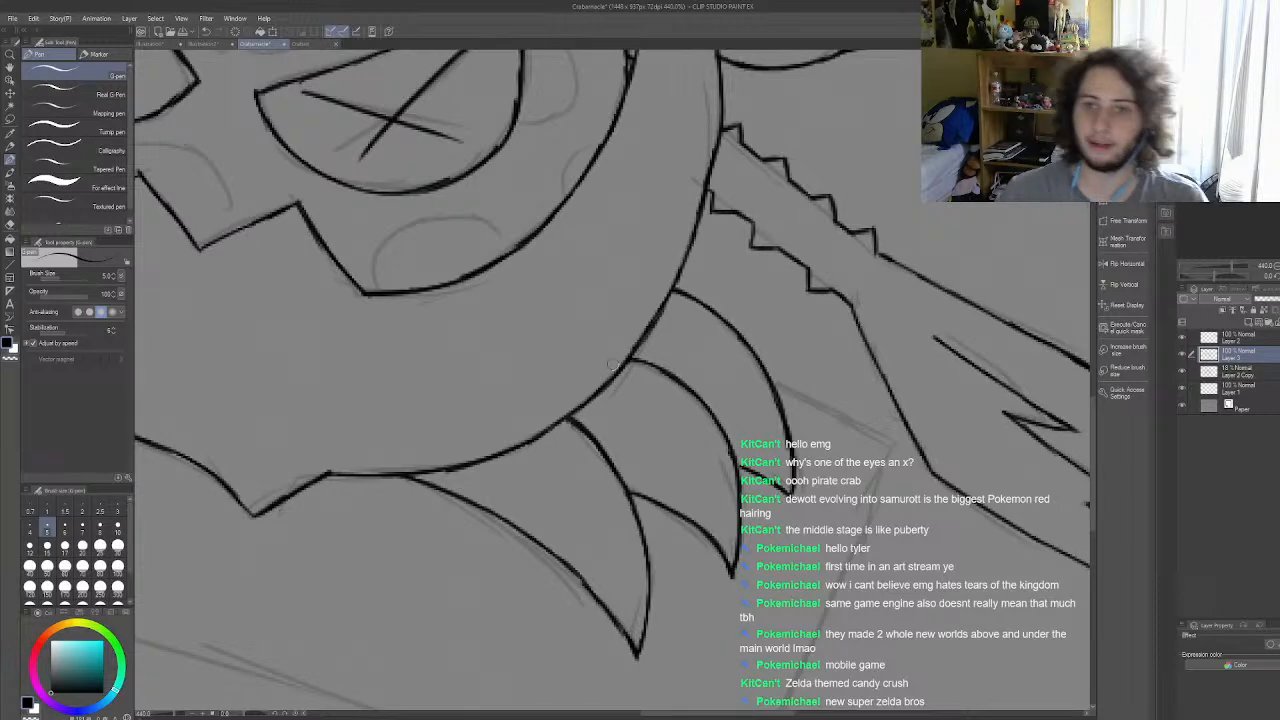
Step: Ink the short upper edge of the slab beneath the crab, from the uppermost right leg to the slab's corner near the sword
{"action": "scroll", "coordinate": [482, 328], "scroll_direction": "down", "scroll_amount": 2}
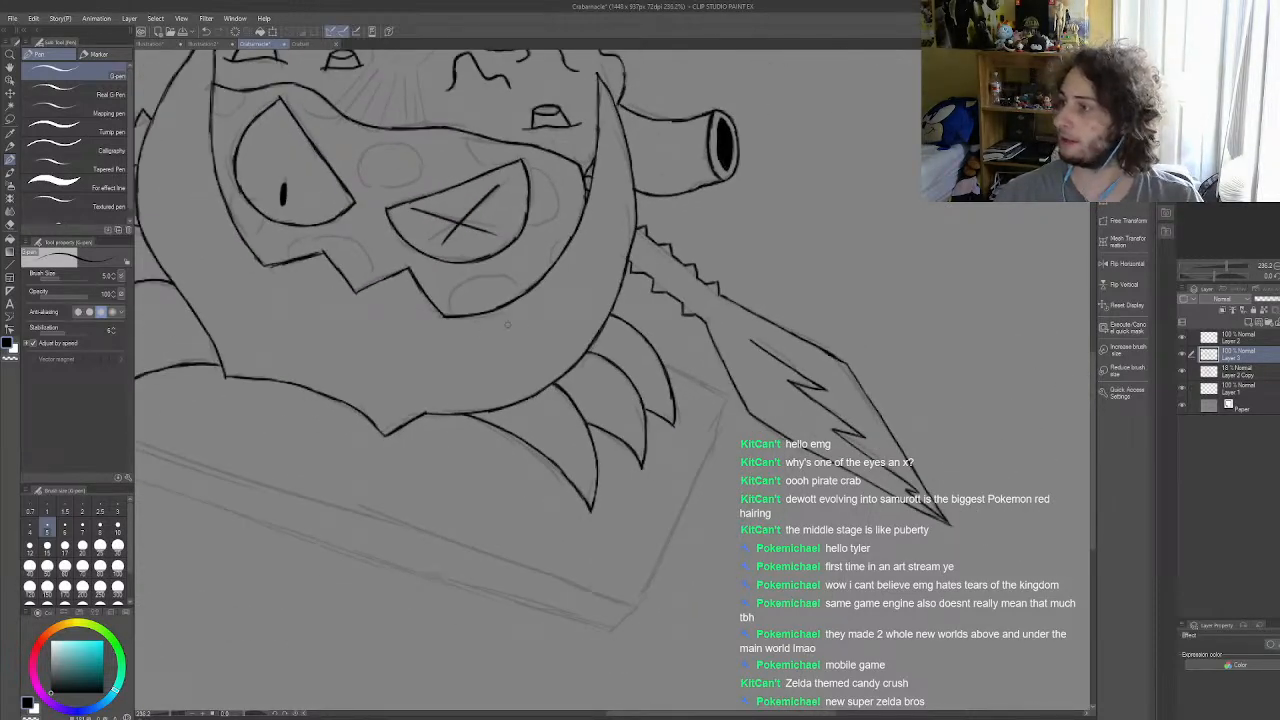
{"action": "scroll", "coordinate": [503, 324], "scroll_direction": "down", "scroll_amount": 4}
{"action": "scroll", "coordinate": [443, 372], "scroll_direction": "up", "scroll_amount": 3}
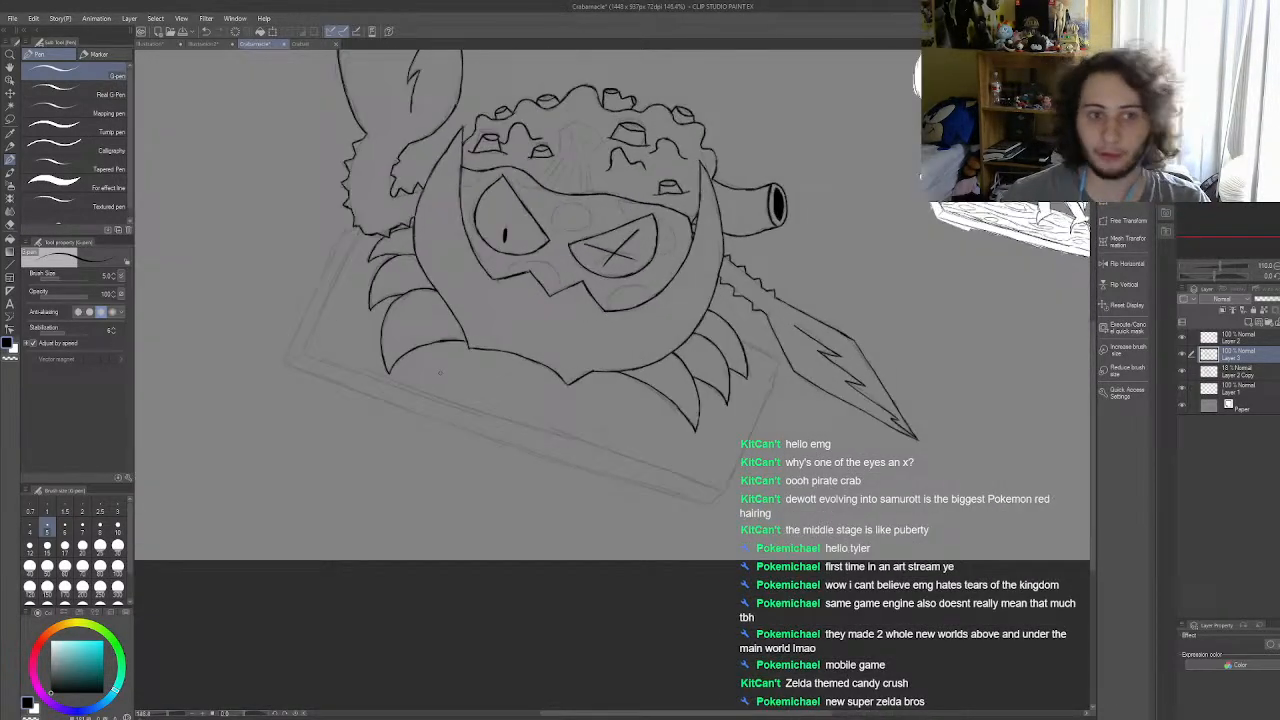
{"action": "scroll", "coordinate": [407, 358], "scroll_direction": "up", "scroll_amount": 2}
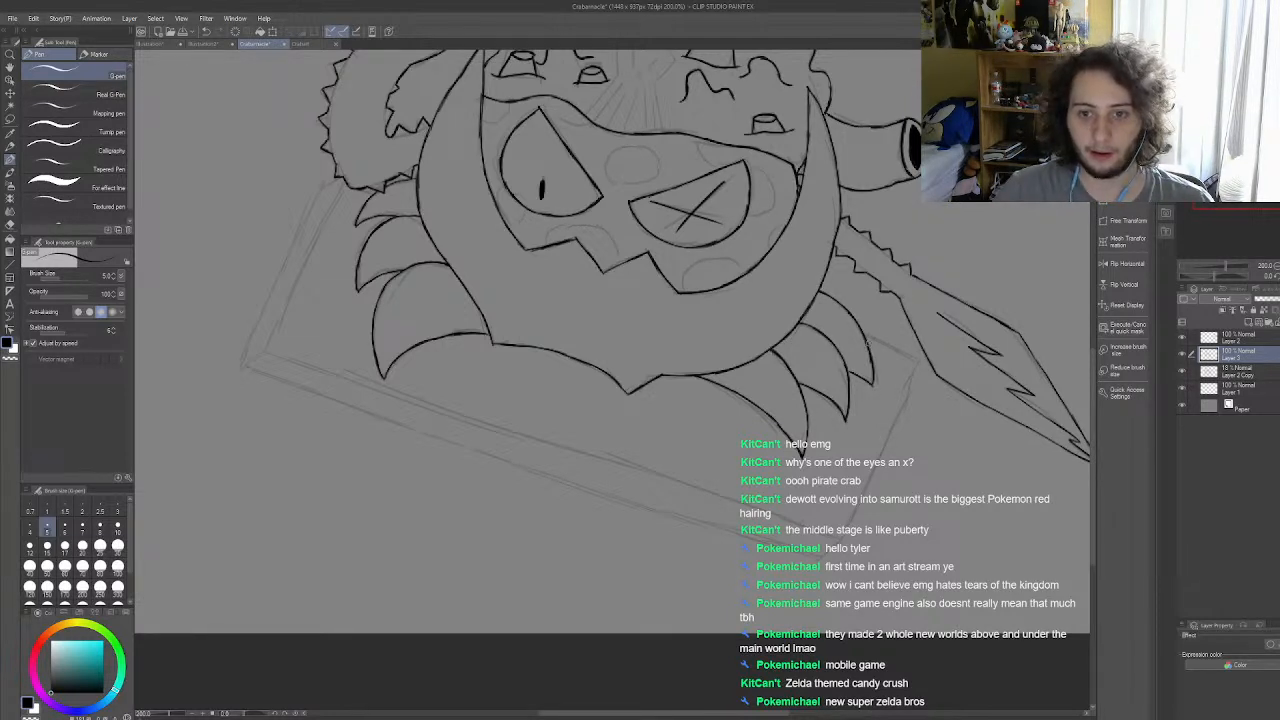
{"action": "left_click_drag", "start_coordinate": [865, 335], "coordinate": [917, 358]}
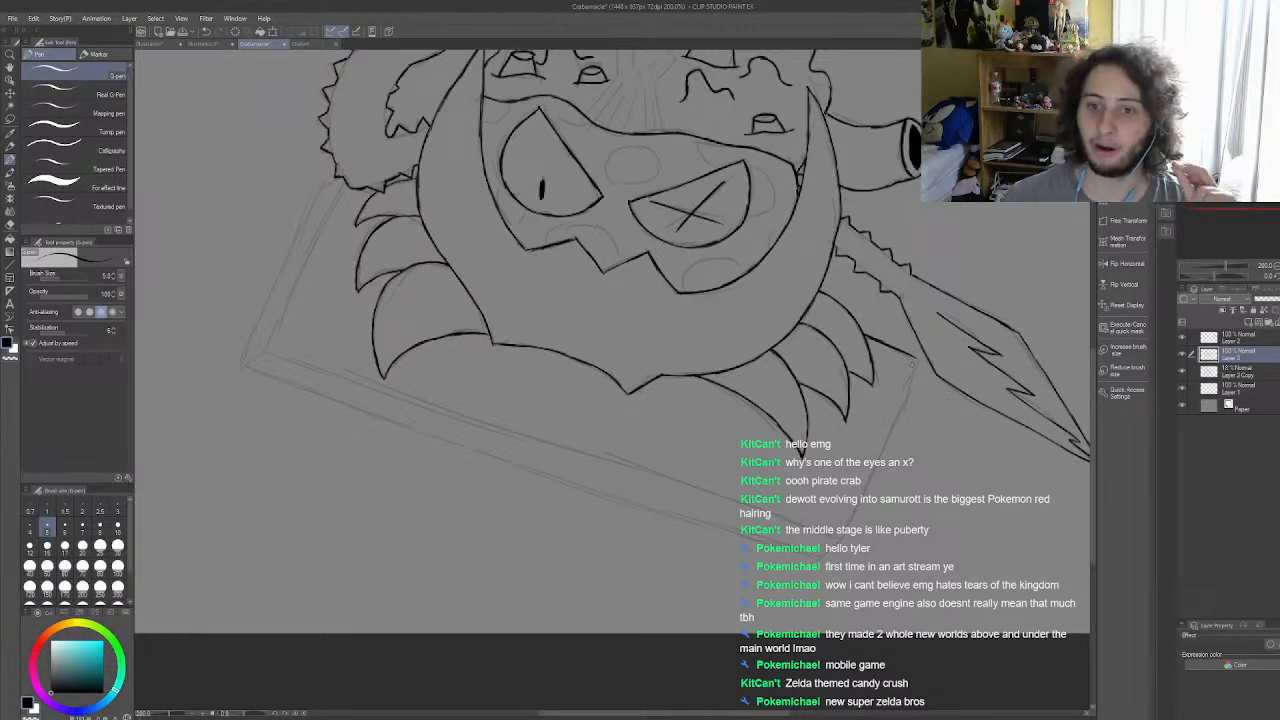
{"action": "scroll", "coordinate": [905, 405], "scroll_direction": "up", "scroll_amount": 4}
{"action": "scroll", "coordinate": [900, 450], "scroll_direction": "down", "scroll_amount": 3}
{"action": "scroll", "coordinate": [895, 480], "scroll_direction": "up", "scroll_amount": 10}
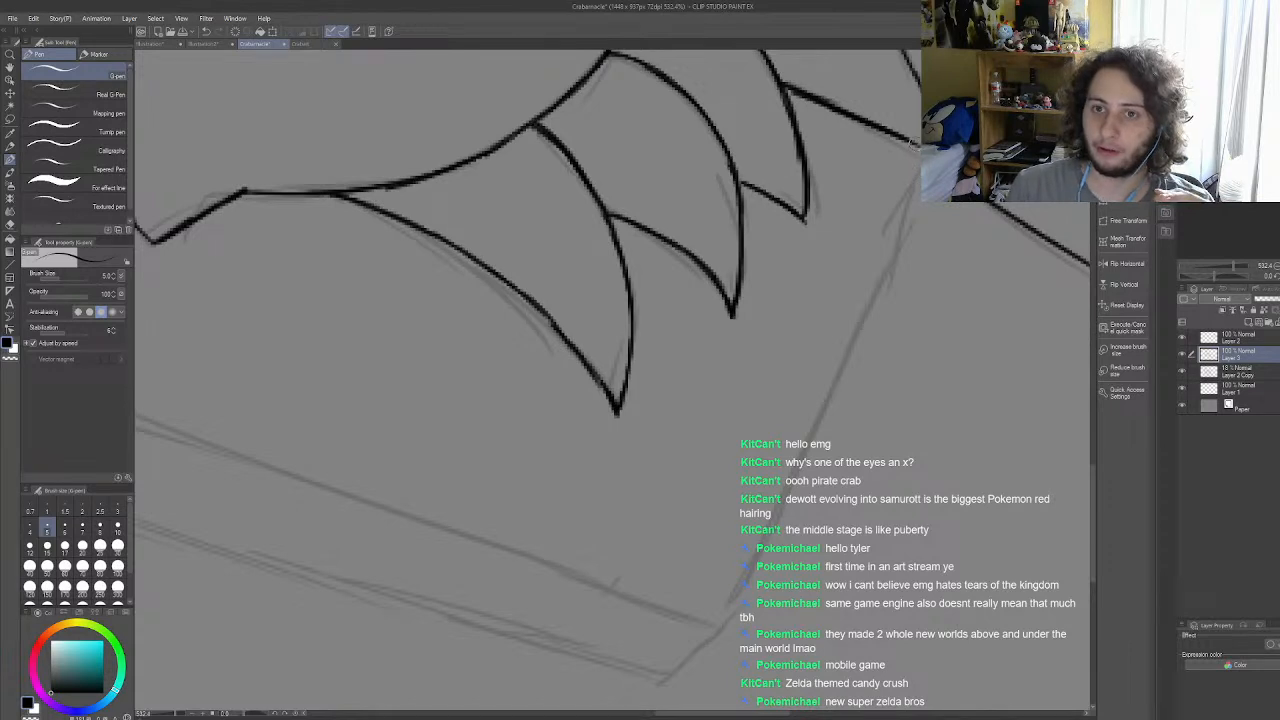
{"action": "mouse_move", "coordinate": [918, 140]}
{"action": "left_mouse_down"}
{"action": "mouse_move", "coordinate": [914, 205]}
{"action": "mouse_move", "coordinate": [858, 365]}
{"action": "left_mouse_up"}
{"action": "key", "text": "ctrl+z"}
{"action": "key", "text": "ctrl+z"}
{"action": "left_click_drag", "start_coordinate": [919, 180], "coordinate": [866, 298]}
{"action": "left_click_drag", "start_coordinate": [895, 238], "coordinate": [847, 354]}
{"action": "key", "text": "ctrl+z"}
{"action": "key", "text": "ctrl+z"}
{"action": "key", "text": "ctrl+z"}
{"action": "key", "text": "ctrl+z"}
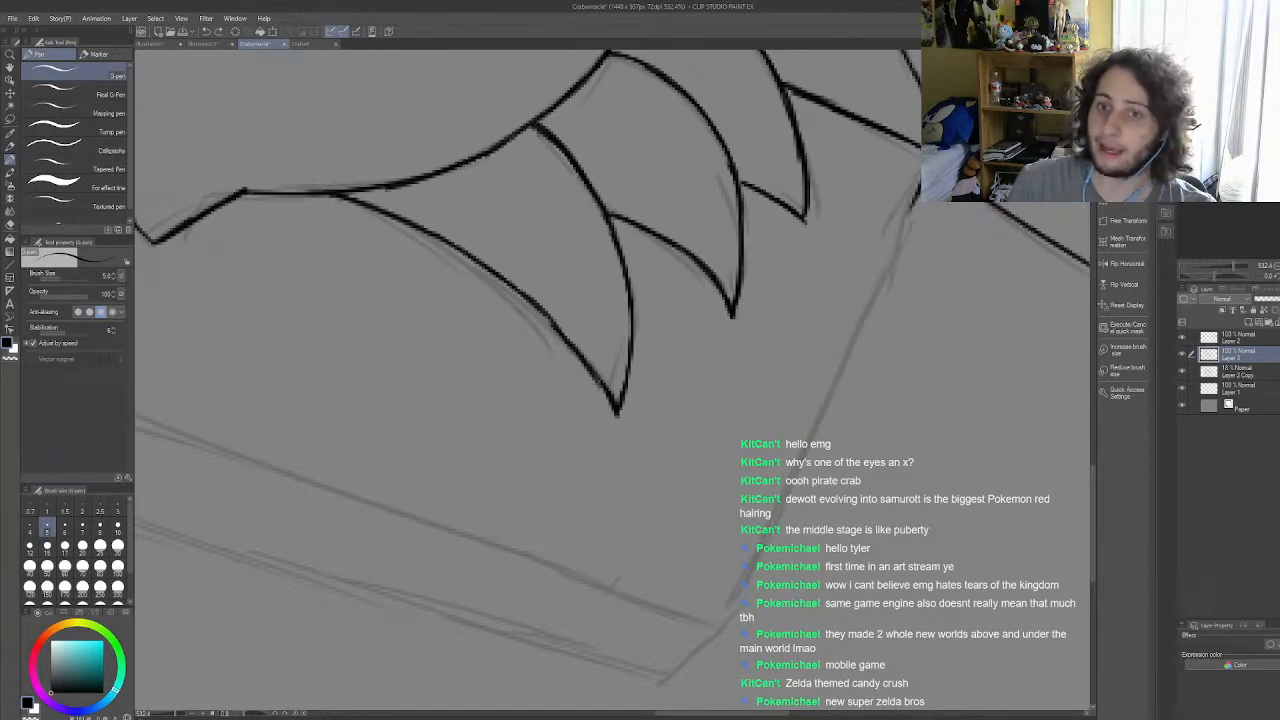
{"action": "left_click_drag", "start_coordinate": [919, 176], "coordinate": [783, 505]}
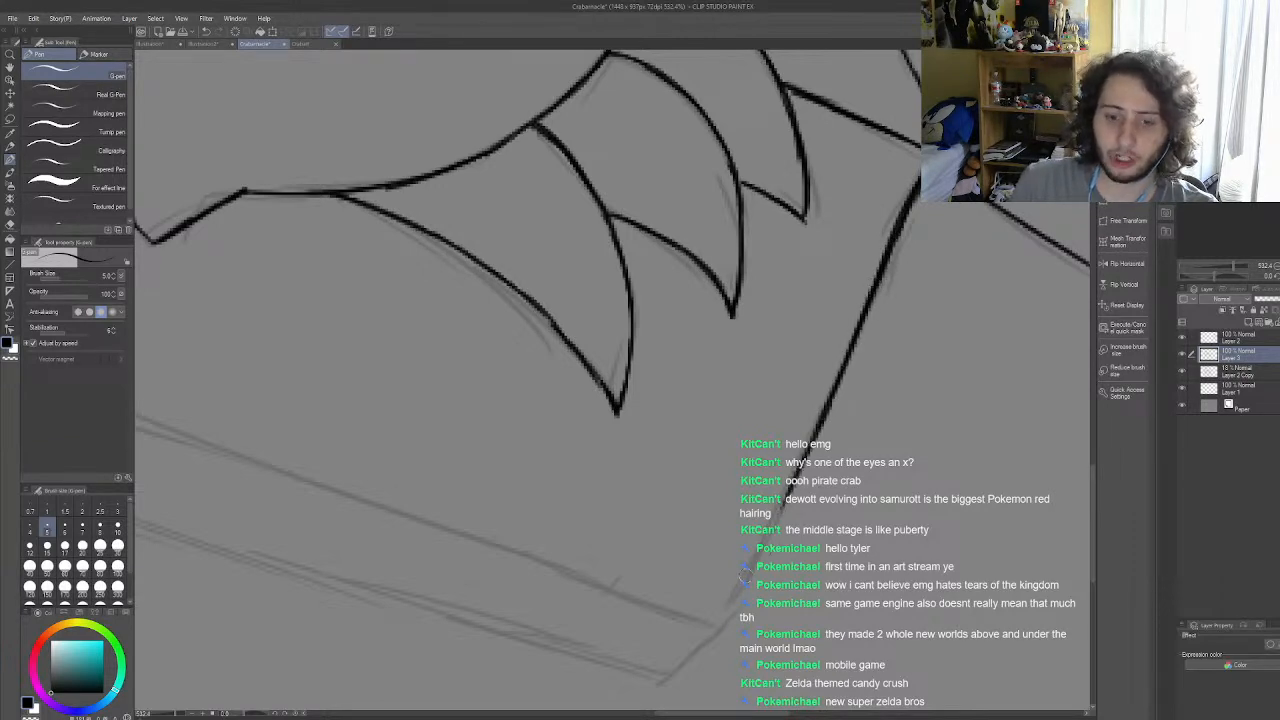
{"action": "left_click_drag", "start_coordinate": [726, 629], "coordinate": [784, 508]}
{"action": "left_click_drag", "start_coordinate": [751, 582], "coordinate": [797, 469]}
{"action": "left_click_drag", "start_coordinate": [761, 546], "coordinate": [790, 494]}
{"action": "left_click_drag", "start_coordinate": [777, 525], "coordinate": [812, 418]}
{"action": "key", "text": "ctrl+z"}
{"action": "key", "text": "ctrl+z"}
{"action": "key", "text": "ctrl+z"}
{"action": "key", "text": "ctrl+z"}
{"action": "key", "text": "ctrl+z"}
{"action": "key", "text": "ctrl+z"}
{"action": "key", "text": "ctrl+z"}
{"action": "key", "text": "ctrl+z"}
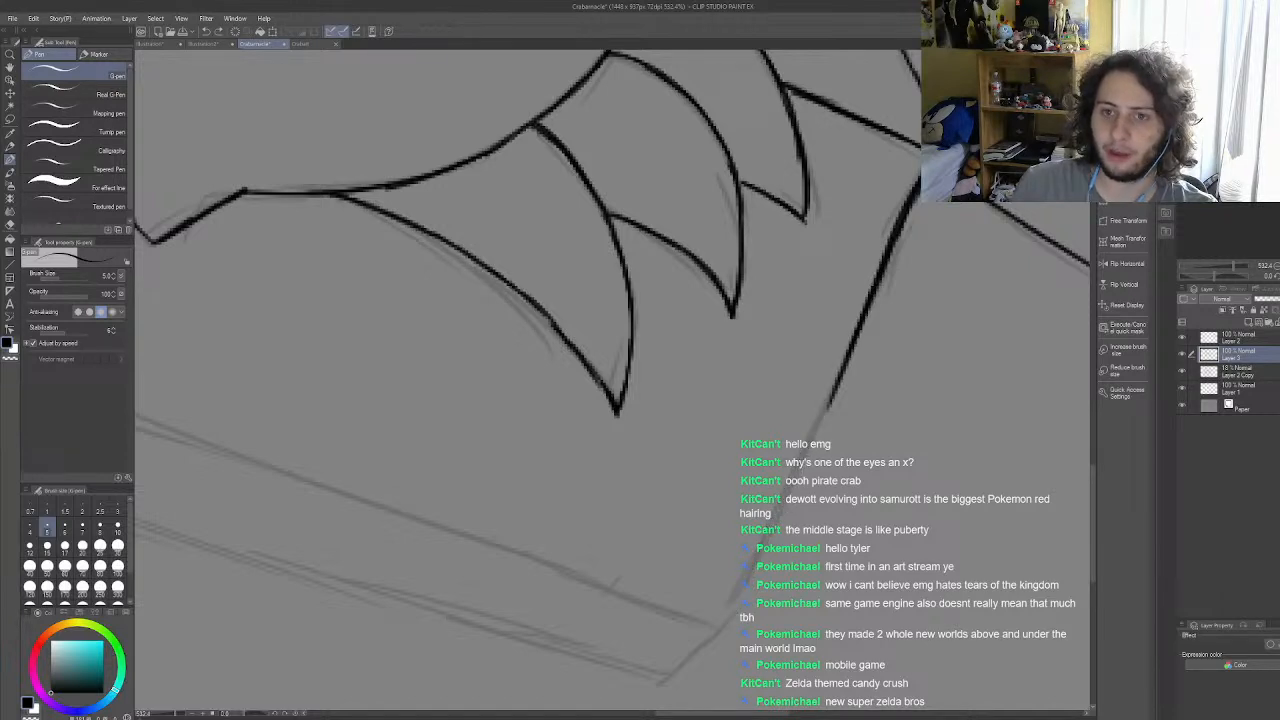
{"action": "key", "text": "ctrl+z"}
{"action": "left_click_drag", "start_coordinate": [919, 168], "coordinate": [863, 317]}
{"action": "left_click_drag", "start_coordinate": [900, 210], "coordinate": [839, 363]}
{"action": "key", "text": "ctrl+z"}
{"action": "key", "text": "ctrl+z"}
{"action": "key", "text": "ctrl+z"}
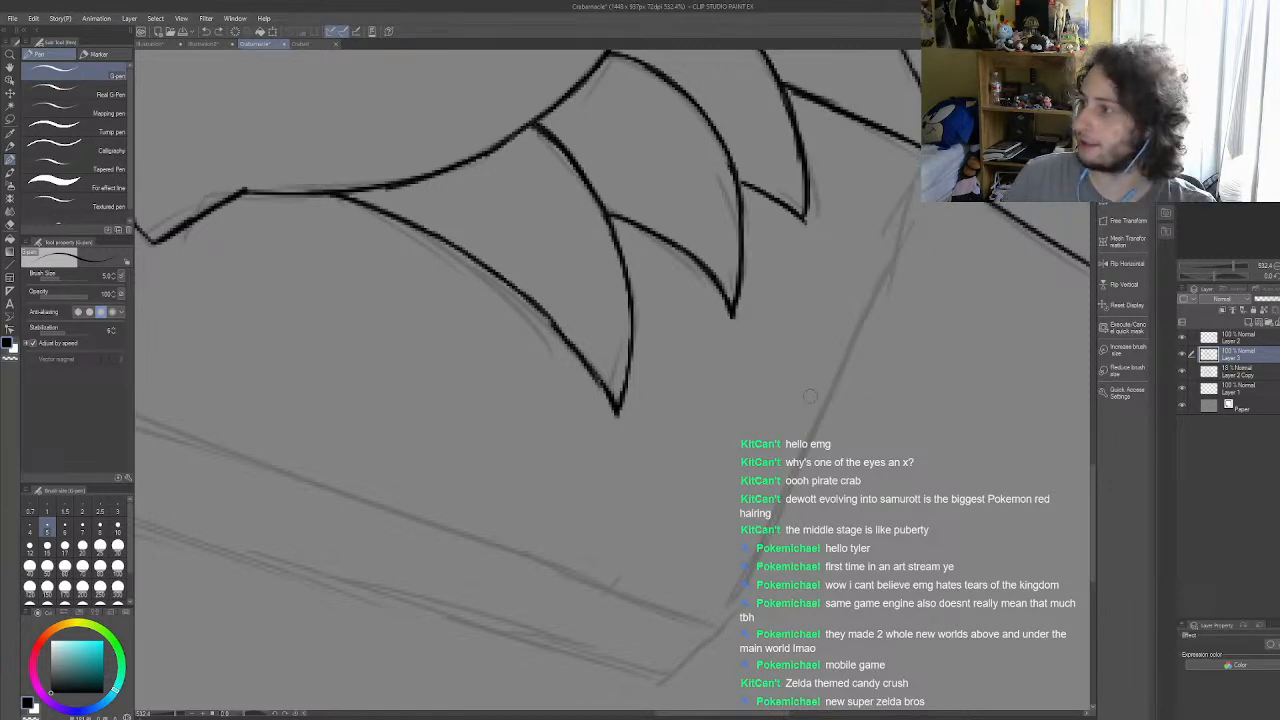
Step: Ink the slab's long right edge in overlapping strokes from its lower corner up to the corner near the sword
{"action": "left_click_drag", "start_coordinate": [718, 630], "coordinate": [815, 432]}
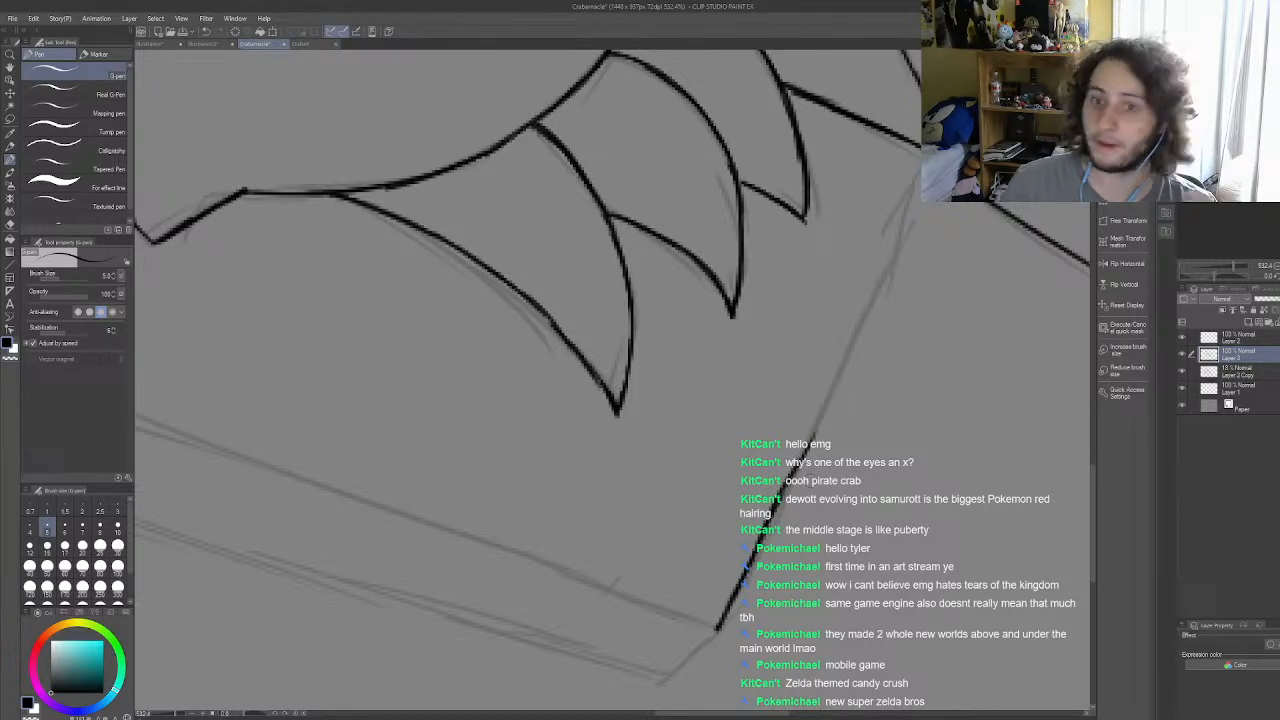
{"action": "left_click_drag", "start_coordinate": [796, 462], "coordinate": [921, 184]}
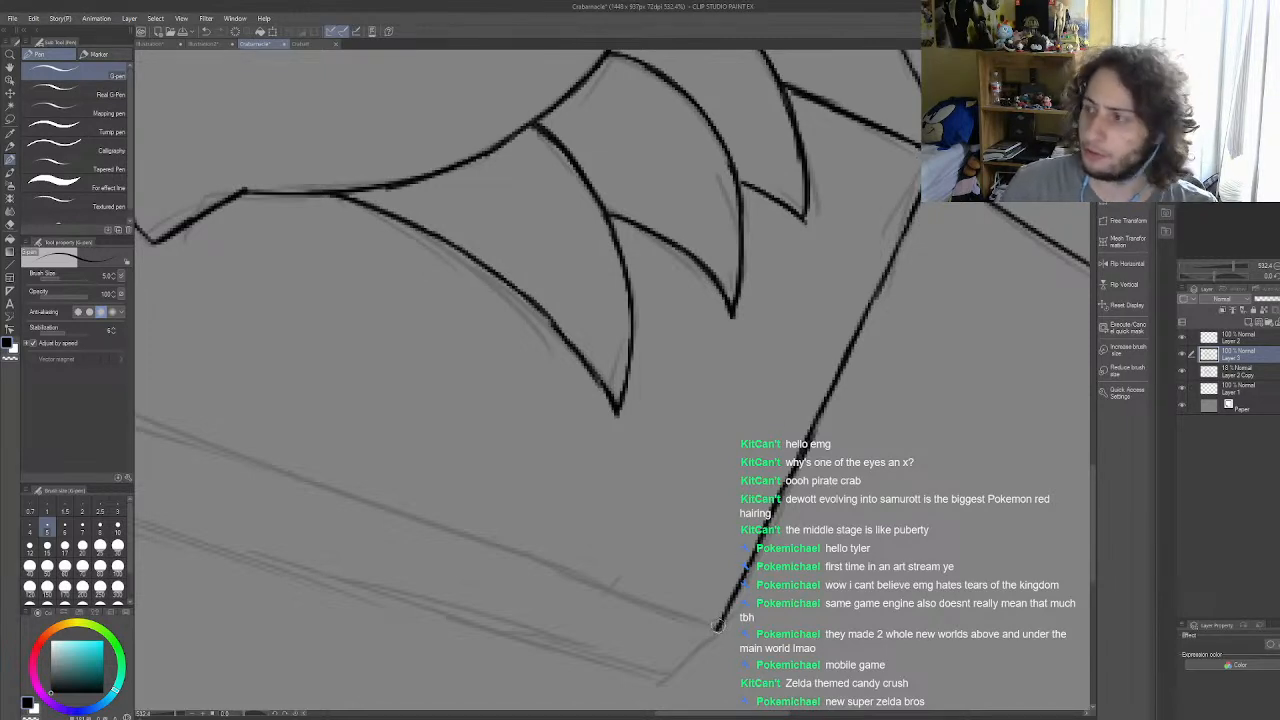
{"action": "left_click_drag", "start_coordinate": [718, 624], "coordinate": [716, 630]}
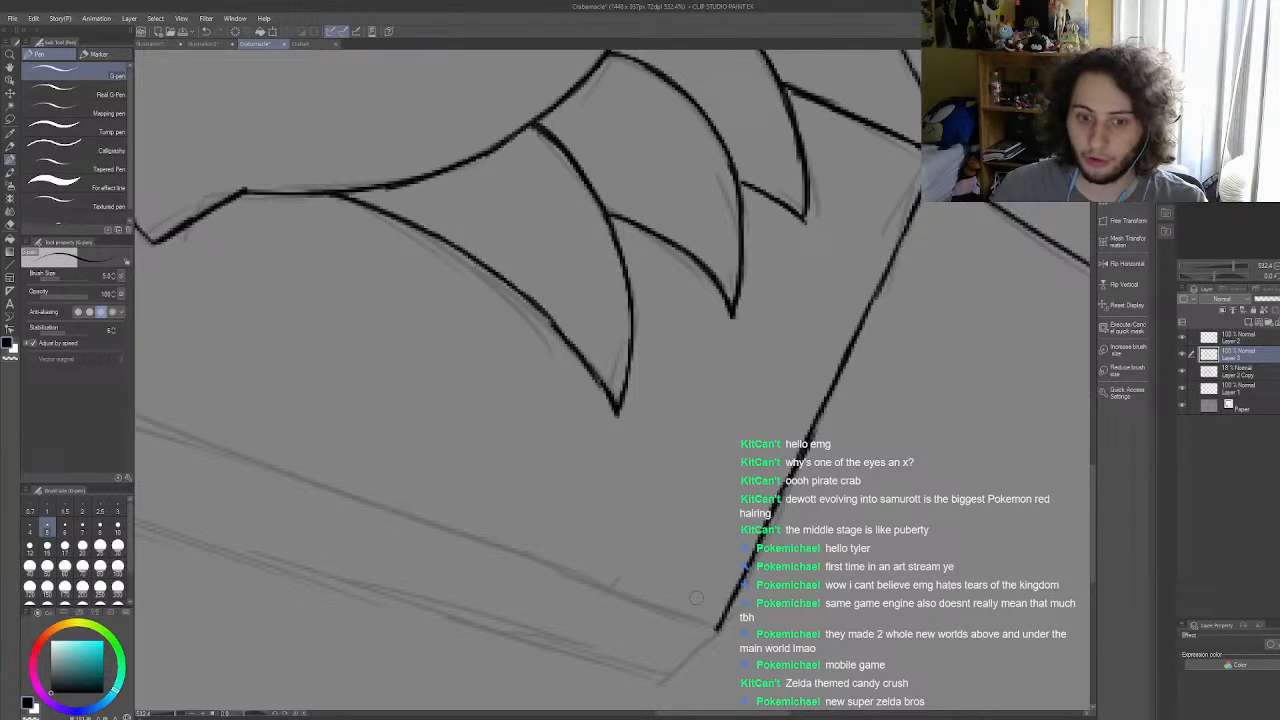
Step: Ink the short slanted edge at the slab's lower right corner that marks its thickness
{"action": "scroll", "coordinate": [764, 510], "scroll_direction": "down", "scroll_amount": 15}
{"action": "scroll", "coordinate": [830, 467], "scroll_direction": "up", "scroll_amount": 5}
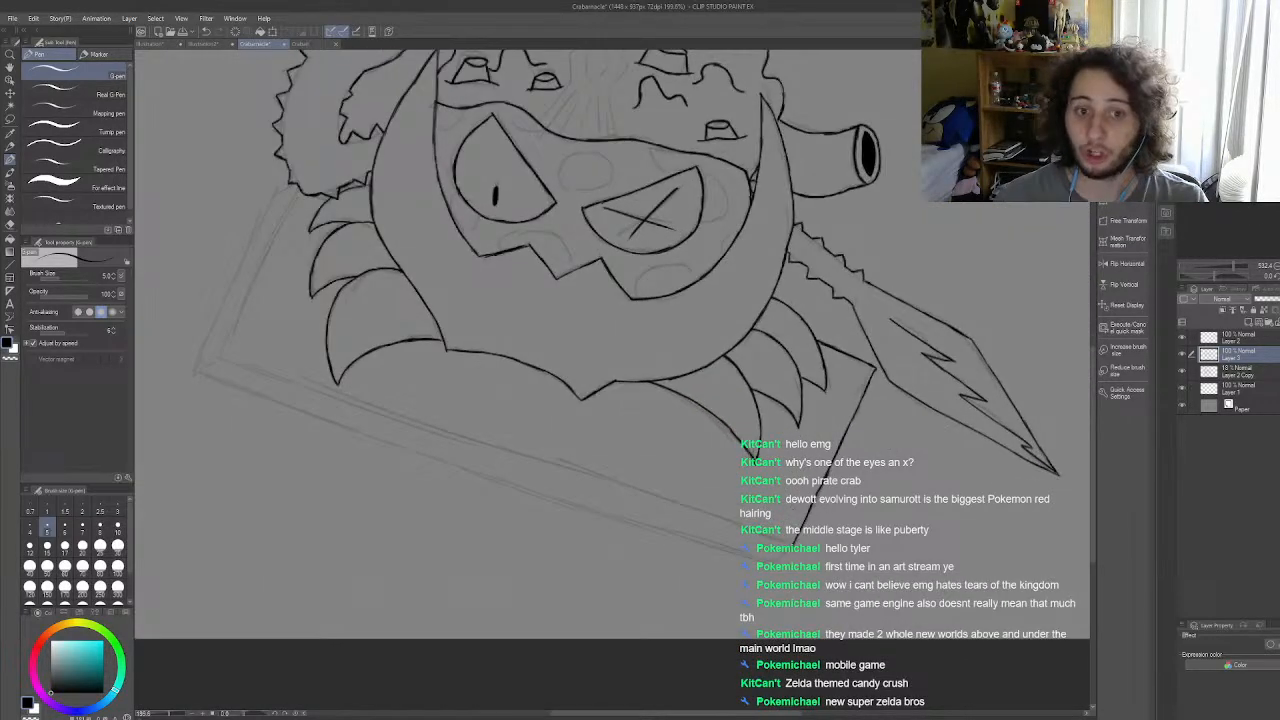
{"action": "scroll", "coordinate": [783, 514], "scroll_direction": "up", "scroll_amount": 5}
{"action": "scroll", "coordinate": [832, 536], "scroll_direction": "down", "scroll_amount": 5}
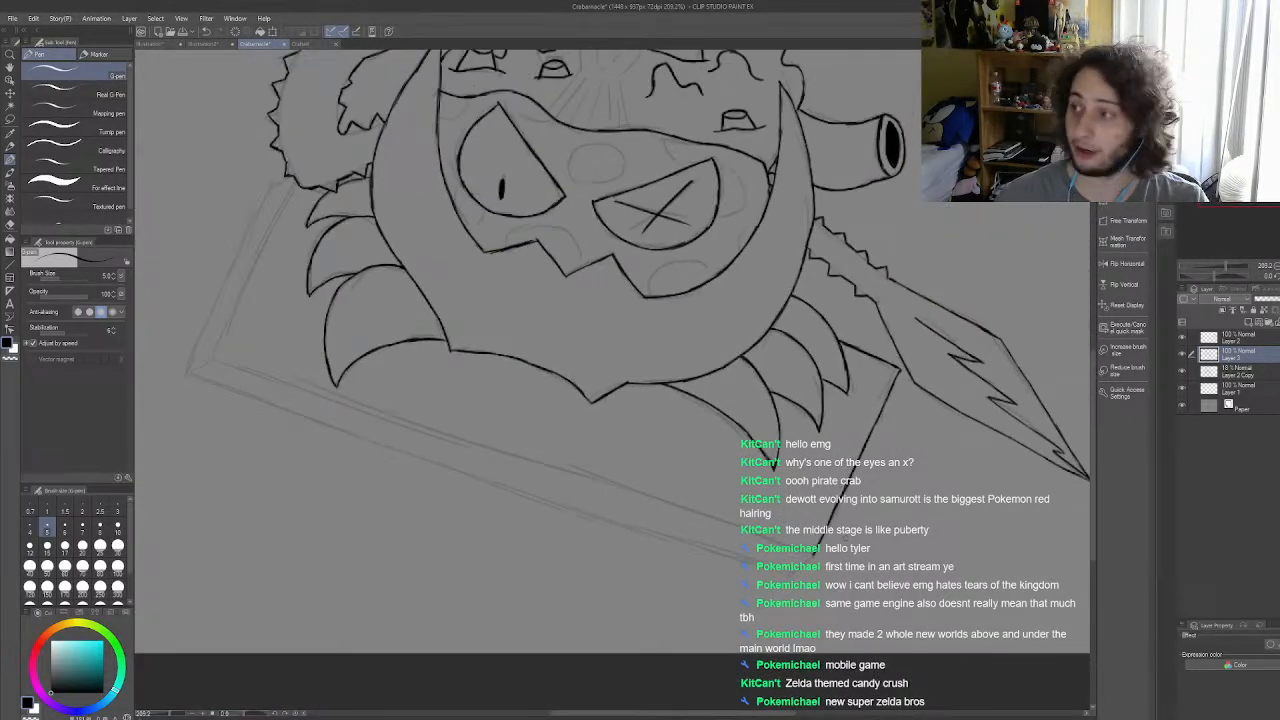
{"action": "scroll", "coordinate": [826, 573], "scroll_direction": "up", "scroll_amount": 2}
{"action": "scroll", "coordinate": [791, 415], "scroll_direction": "up", "scroll_amount": 3}
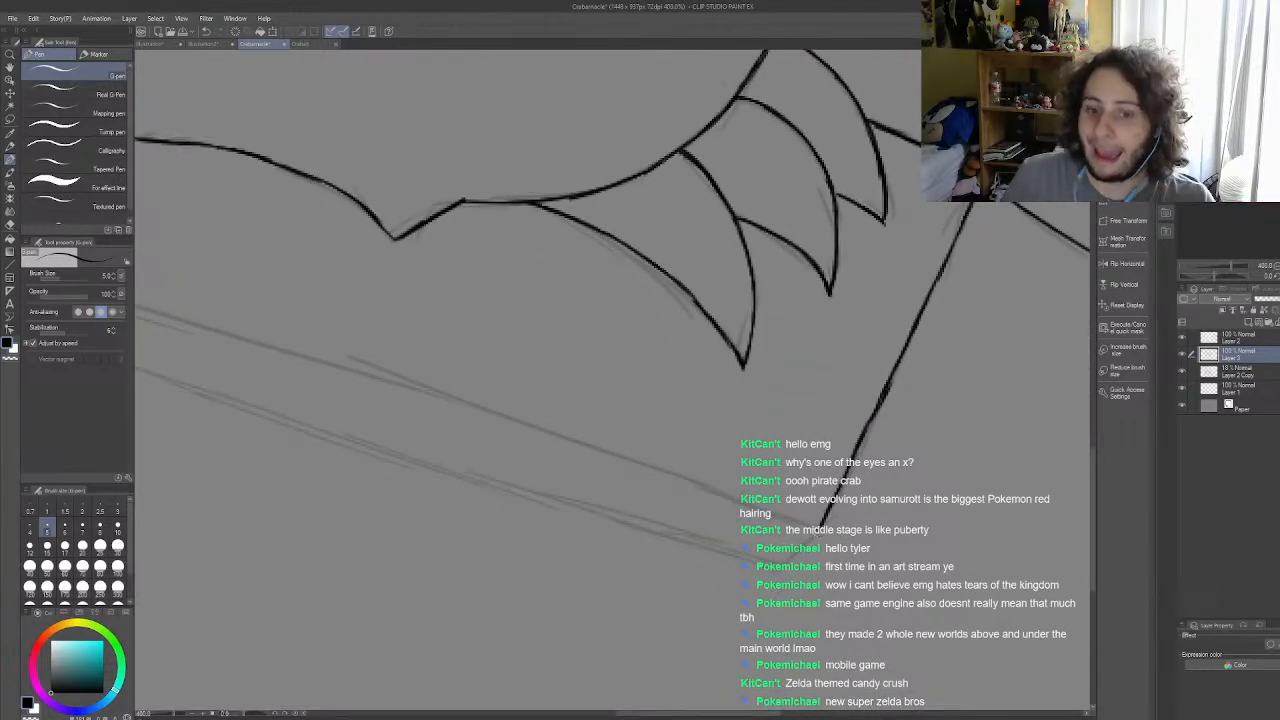
{"action": "left_click_drag", "start_coordinate": [820, 528], "coordinate": [784, 569]}
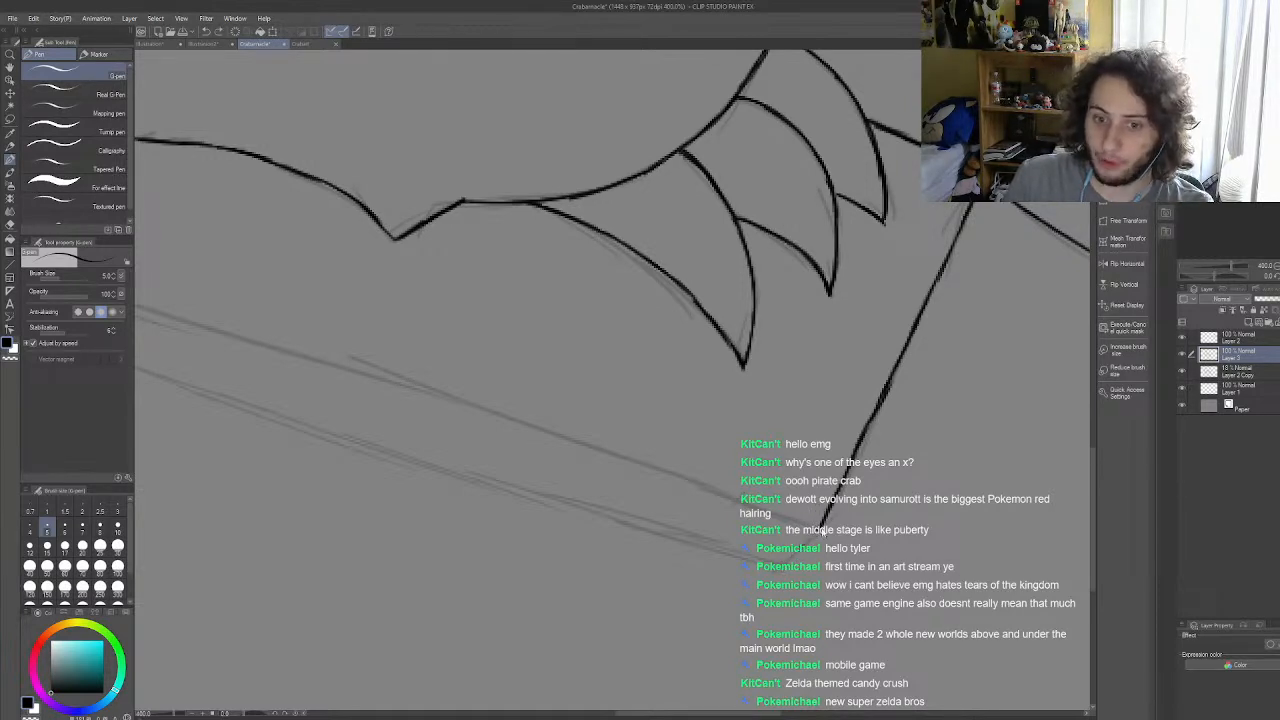
{"action": "left_click_drag", "start_coordinate": [820, 526], "coordinate": [781, 565]}
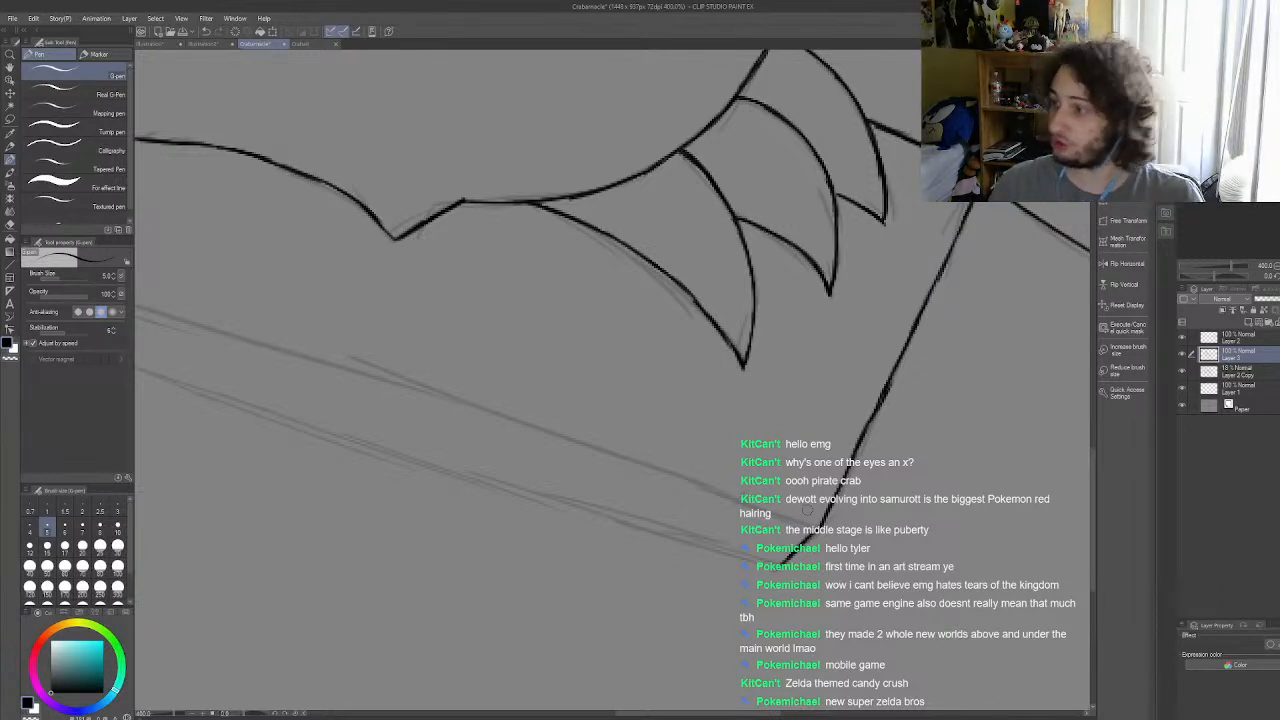
{"action": "scroll", "coordinate": [819, 507], "scroll_direction": "down", "scroll_amount": 4}
{"action": "scroll", "coordinate": [828, 508], "scroll_direction": "up", "scroll_amount": 2}
{"action": "scroll", "coordinate": [840, 510], "scroll_direction": "down", "scroll_amount": 2}
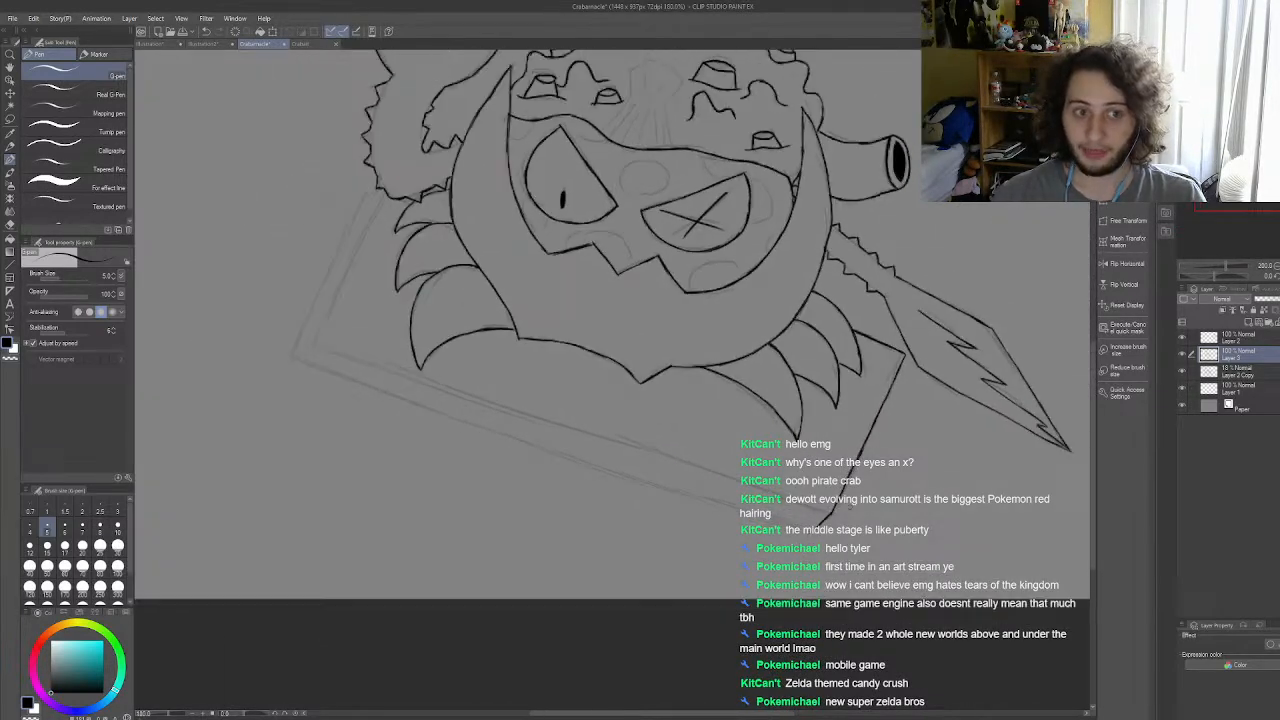
{"action": "scroll", "coordinate": [828, 517], "scroll_direction": "up", "scroll_amount": 1}
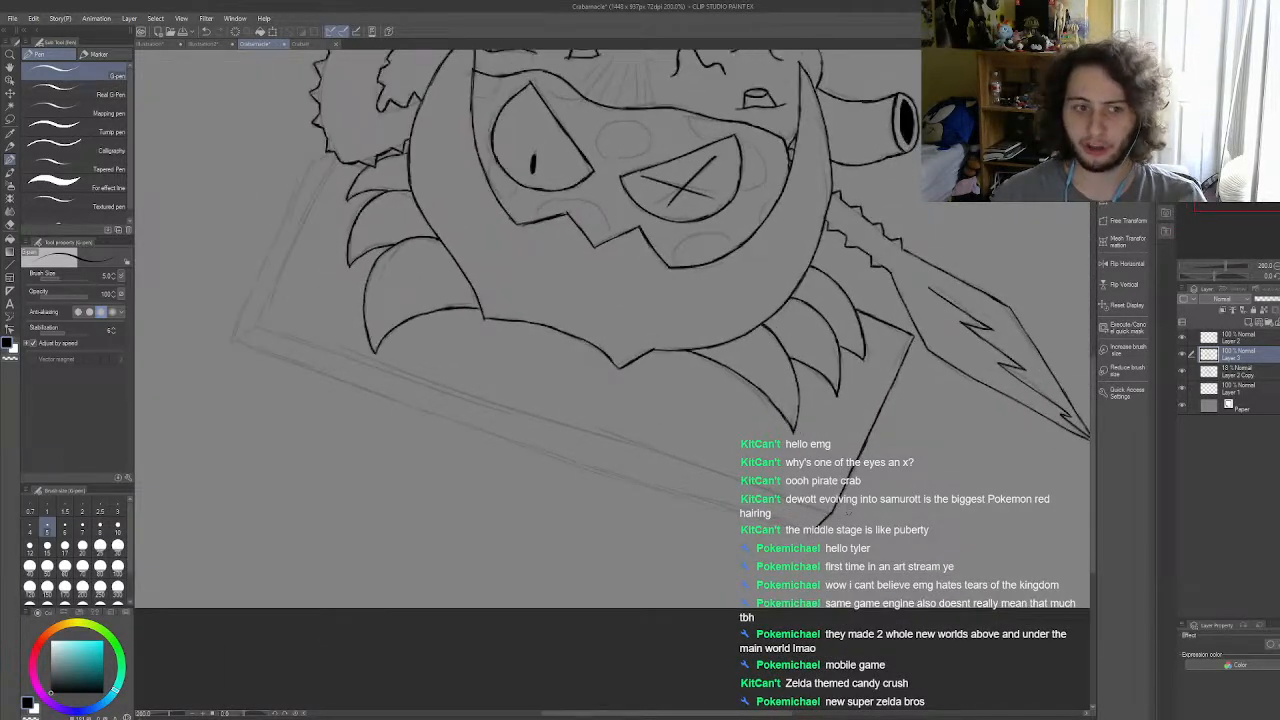
{"action": "scroll", "coordinate": [872, 509], "scroll_direction": "up", "scroll_amount": 1}
{"action": "scroll", "coordinate": [400, 190], "scroll_direction": "down", "scroll_amount": 3}
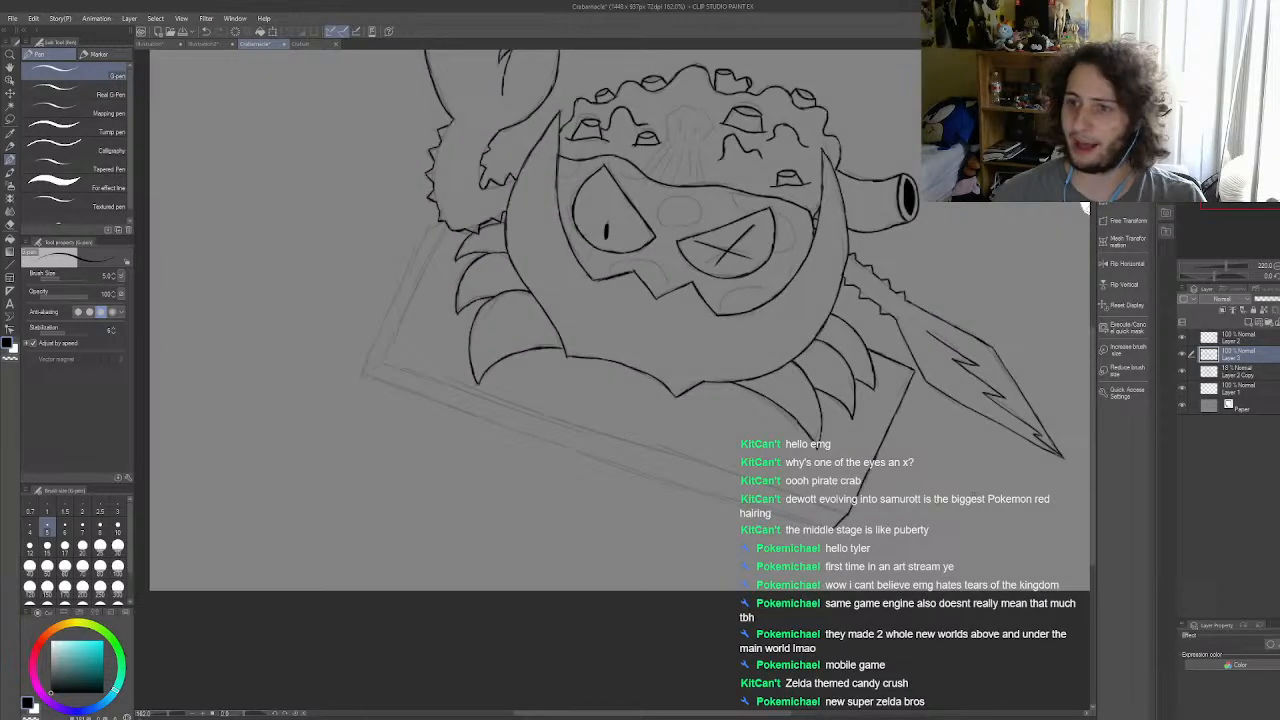
{"action": "scroll", "coordinate": [400, 190], "scroll_direction": "up", "scroll_amount": 5}
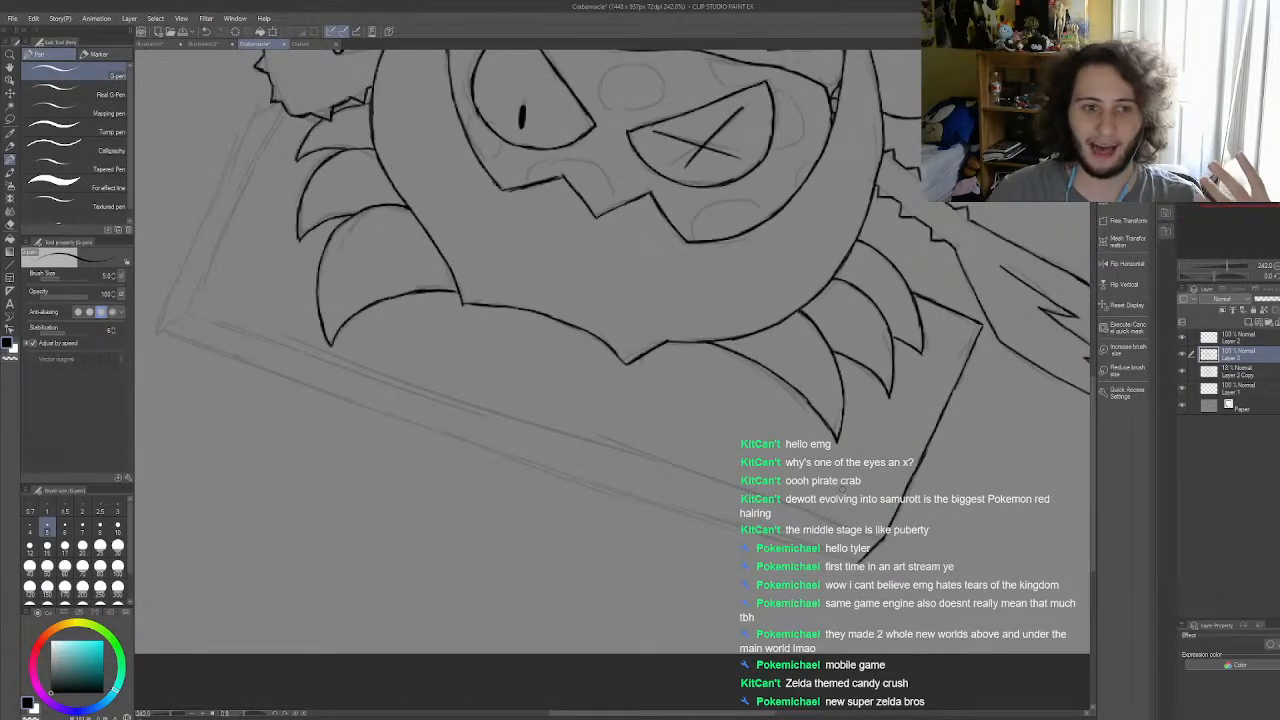
{"action": "left_click_drag", "start_coordinate": [183, 316], "coordinate": [584, 451]}
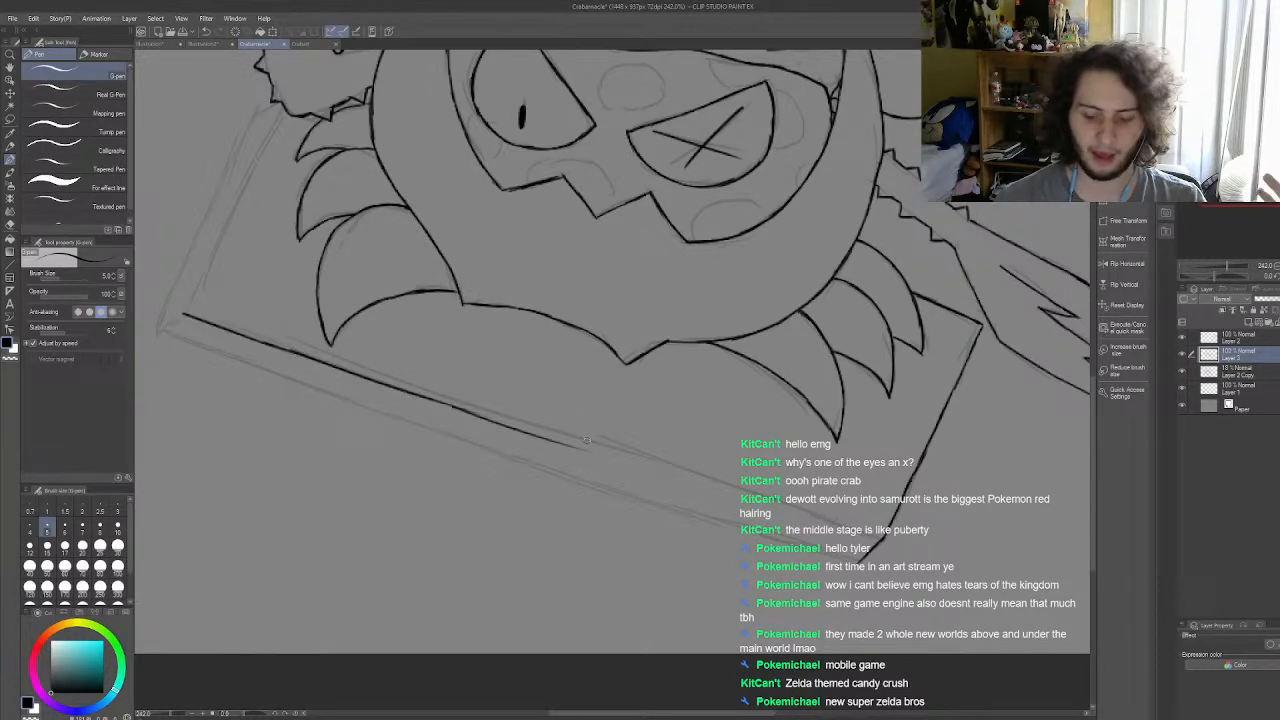
{"action": "key", "text": "ctrl+z"}
{"action": "key", "text": "ctrl+z"}
{"action": "left_click_drag", "start_coordinate": [342, 369], "coordinate": [552, 445]}
{"action": "key", "text": "ctrl+z"}
{"action": "left_click_drag", "start_coordinate": [474, 414], "coordinate": [604, 454]}
{"action": "key", "text": "ctrl+z"}
{"action": "key", "text": "ctrl+z"}
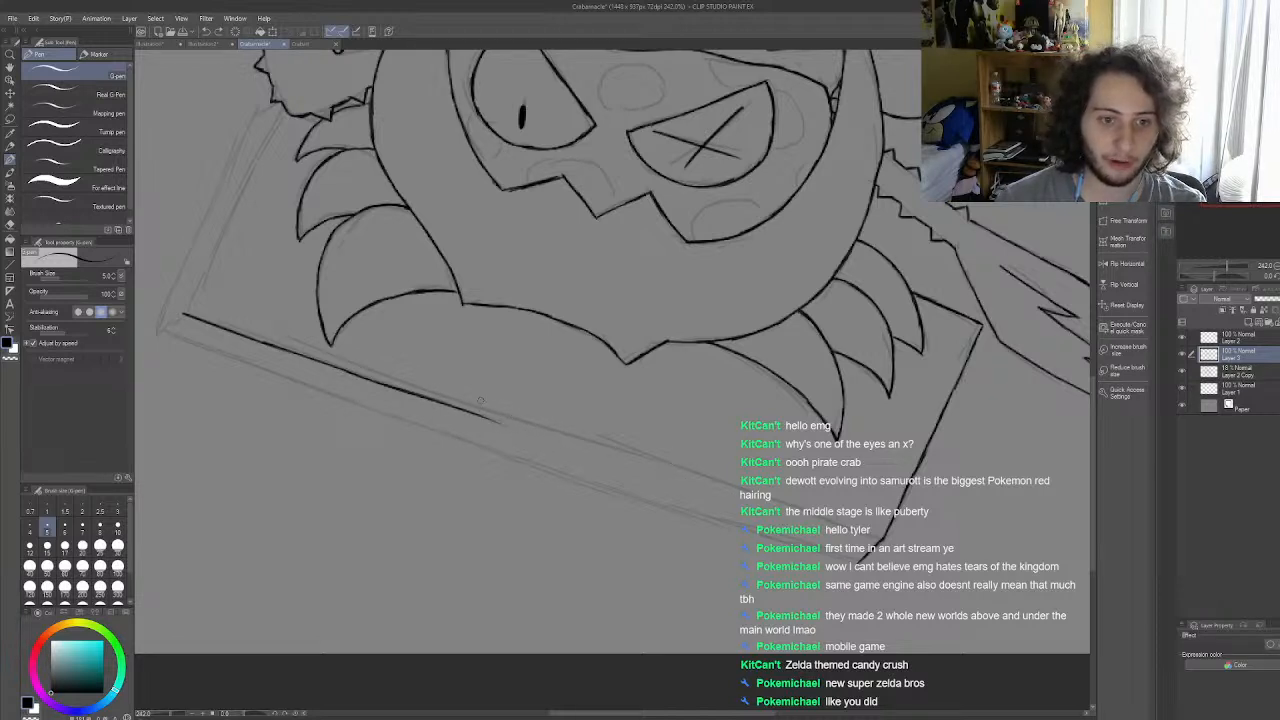
{"action": "left_click_drag", "start_coordinate": [481, 416], "coordinate": [567, 445]}
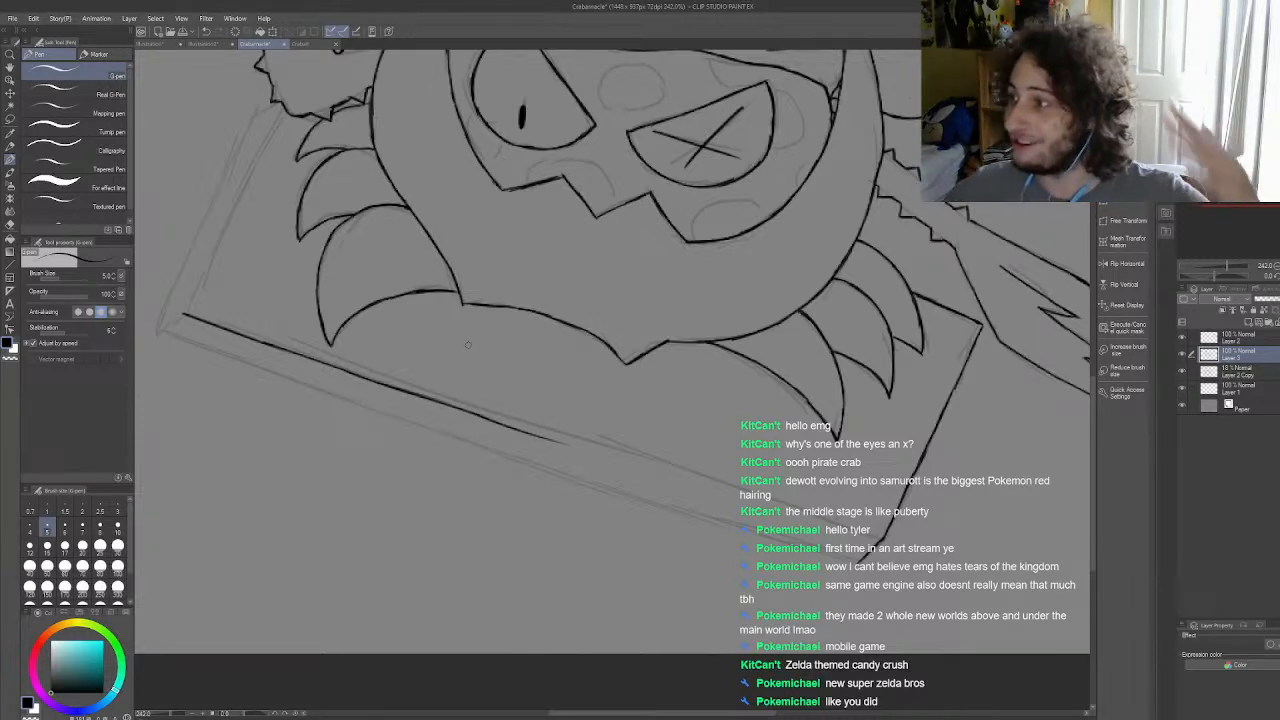
{"action": "scroll", "coordinate": [494, 369], "scroll_direction": "down", "scroll_amount": 2}
{"action": "scroll", "coordinate": [574, 416], "scroll_direction": "up", "scroll_amount": 6}
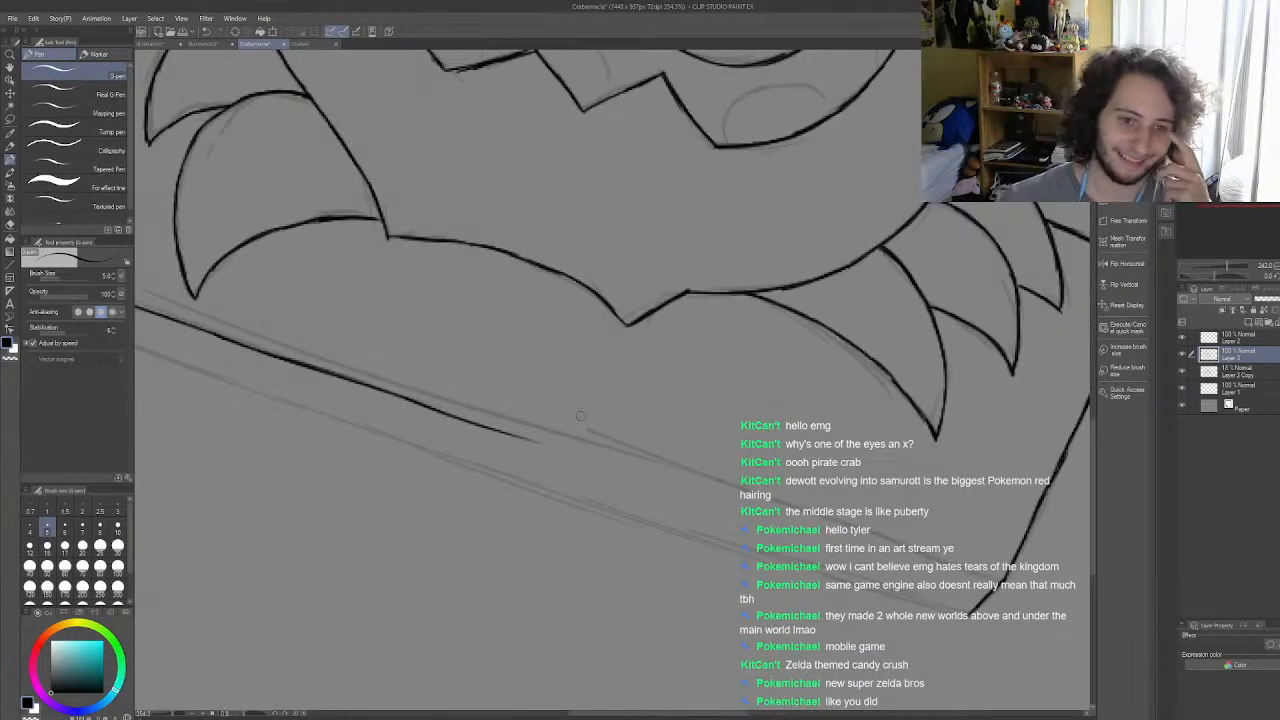
{"action": "left_click_drag", "start_coordinate": [556, 432], "coordinate": [419, 406]}
{"action": "left_click_drag", "start_coordinate": [346, 378], "coordinate": [522, 434]}
{"action": "left_click_drag", "start_coordinate": [446, 410], "coordinate": [690, 483]}
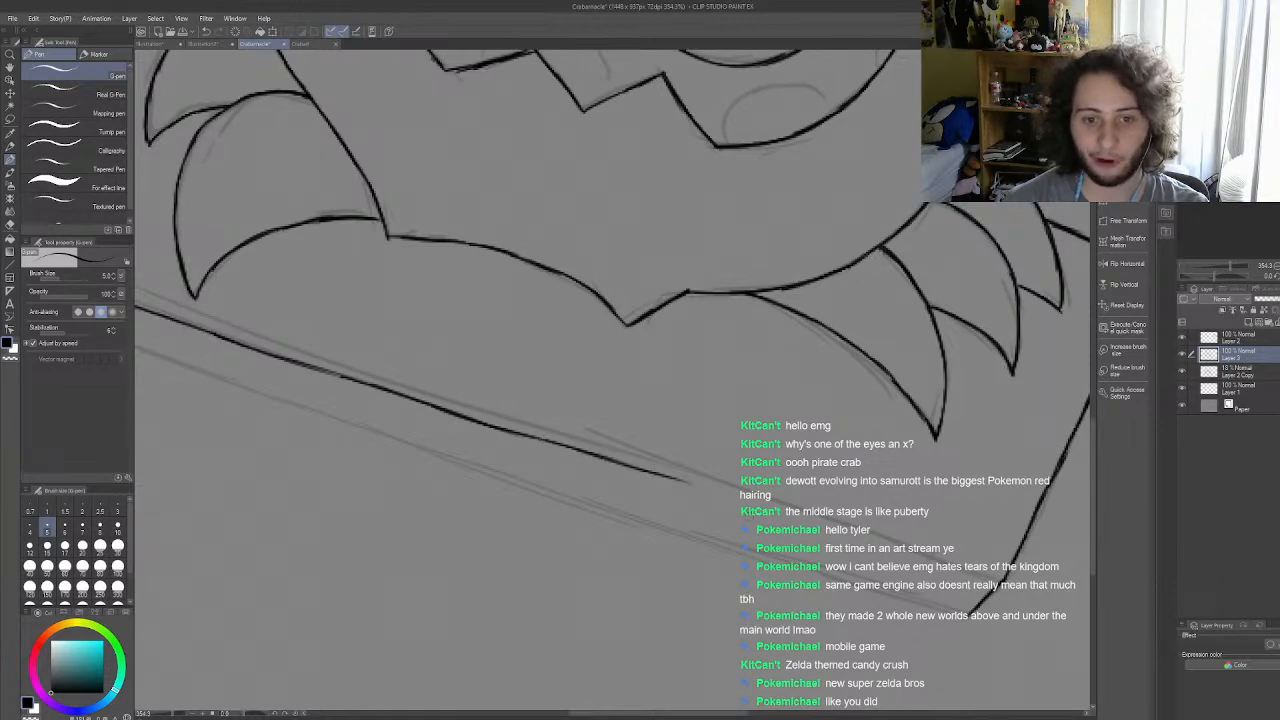
{"action": "scroll", "coordinate": [697, 491], "scroll_direction": "down", "scroll_amount": 3}
{"action": "key", "text": "ctrl+z"}
{"action": "key", "text": "ctrl+z"}
{"action": "key", "text": "ctrl+z"}
{"action": "key", "text": "ctrl+z"}
{"action": "key", "text": "ctrl+z"}
{"action": "key", "text": "ctrl+z"}
{"action": "key", "text": "ctrl+z"}
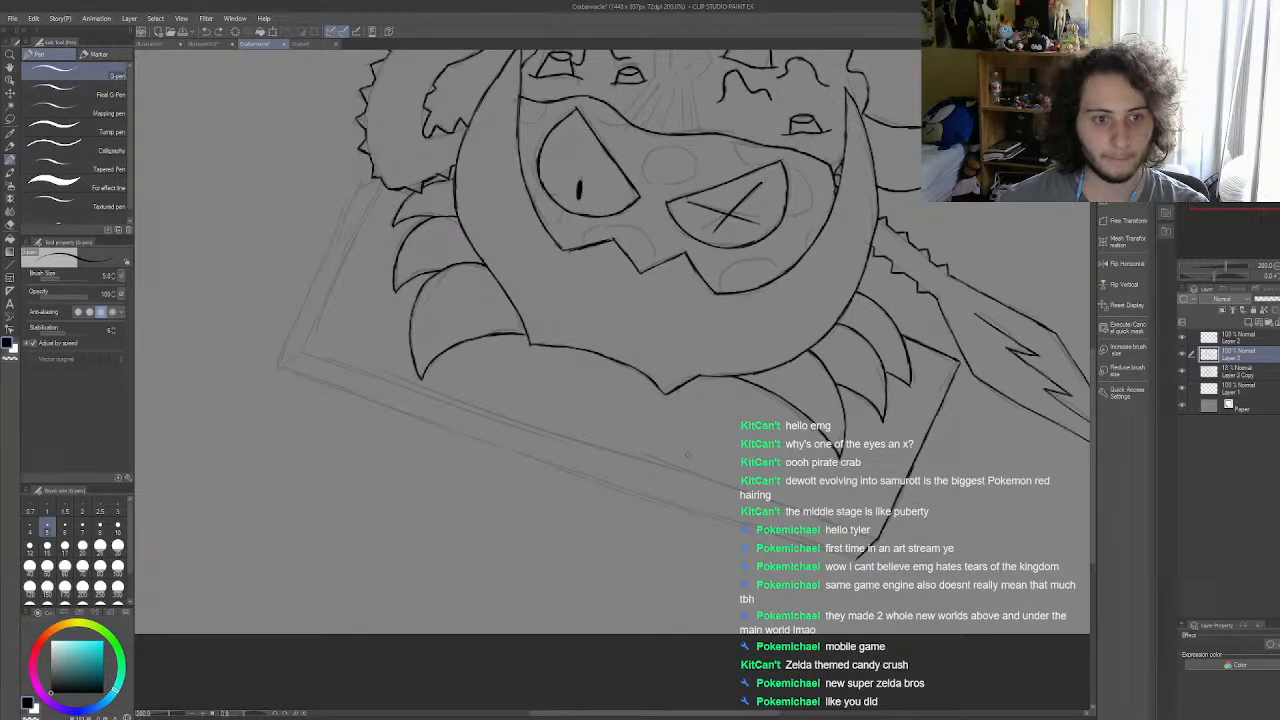
Step: Draw the slab's long front upper edge with the Straight line tool as a guide on the faded sketch layer, Layer 2 Copy
{"action": "left_click", "coordinate": [11, 265]}
{"action": "scroll", "coordinate": [724, 442], "scroll_direction": "up", "scroll_amount": 2}
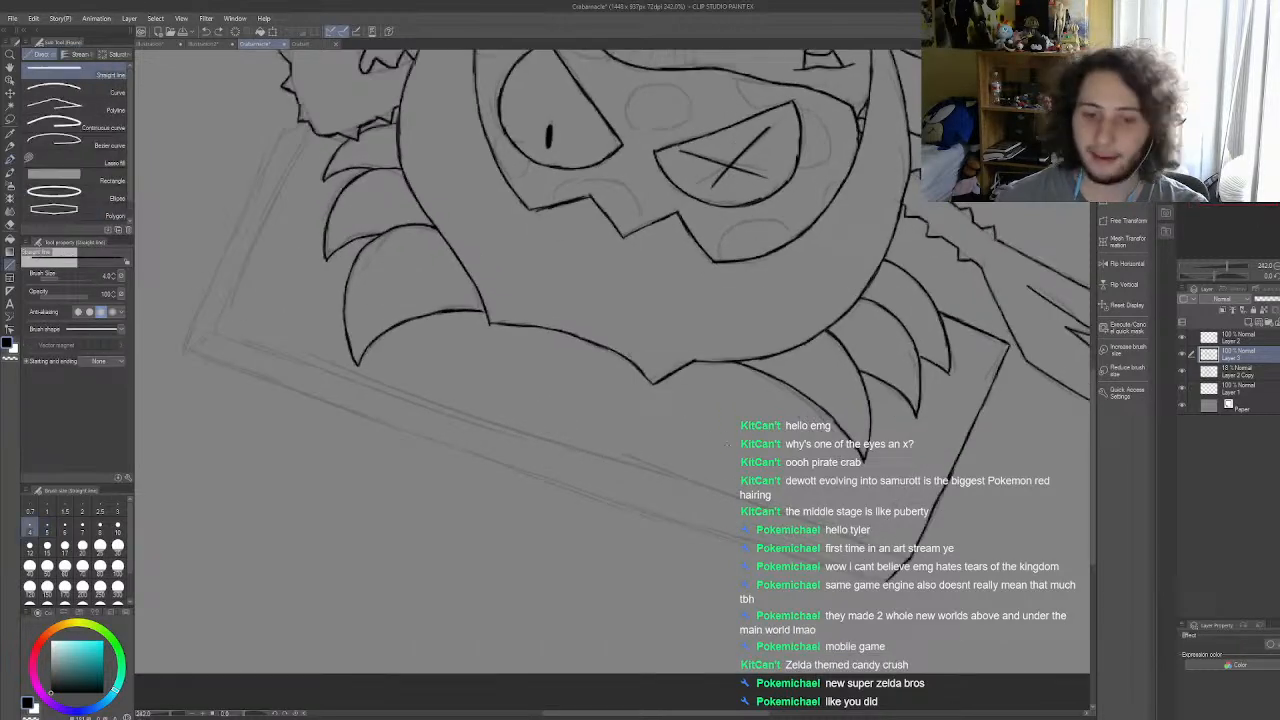
{"action": "mouse_move", "coordinate": [905, 558]}
{"action": "left_mouse_down"}
{"action": "mouse_move", "coordinate": [662, 446]}
{"action": "mouse_move", "coordinate": [263, 294]}
{"action": "mouse_move", "coordinate": [219, 326]}
{"action": "left_mouse_up"}
{"action": "key", "text": "ctrl+z"}
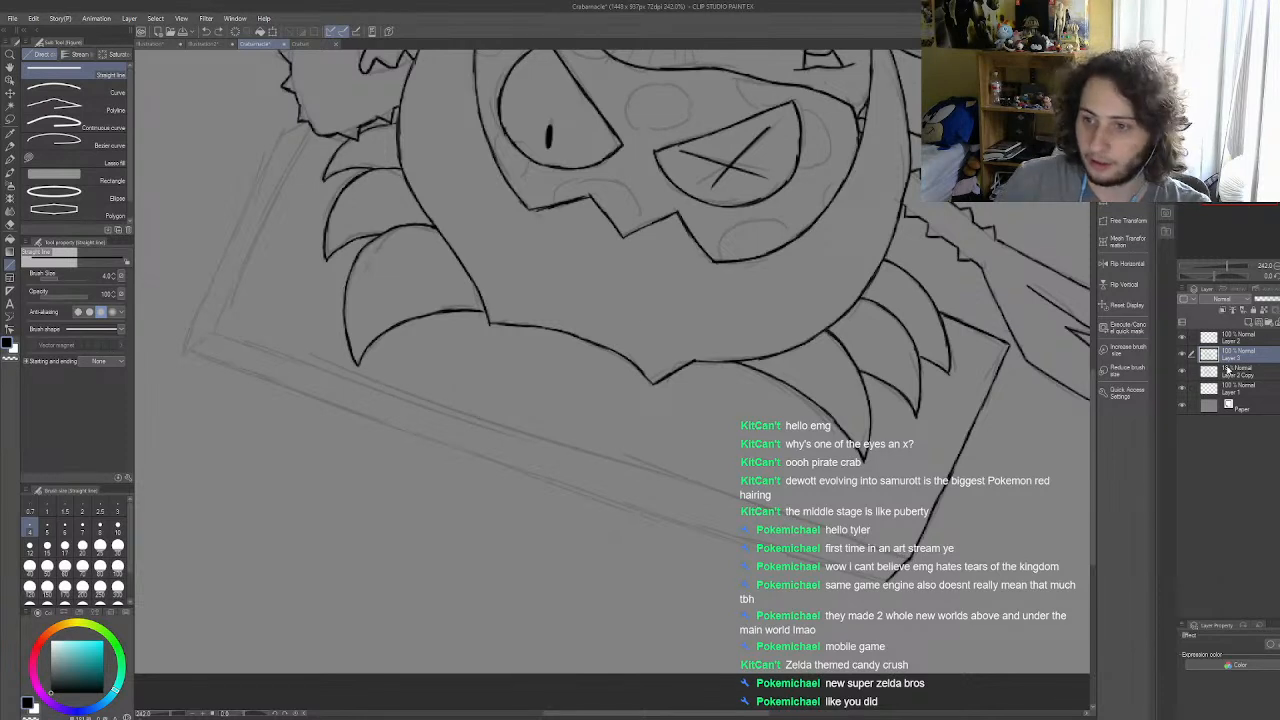
{"action": "left_click", "coordinate": [1227, 369]}
{"action": "left_click_drag", "start_coordinate": [746, 496], "coordinate": [218, 323]}
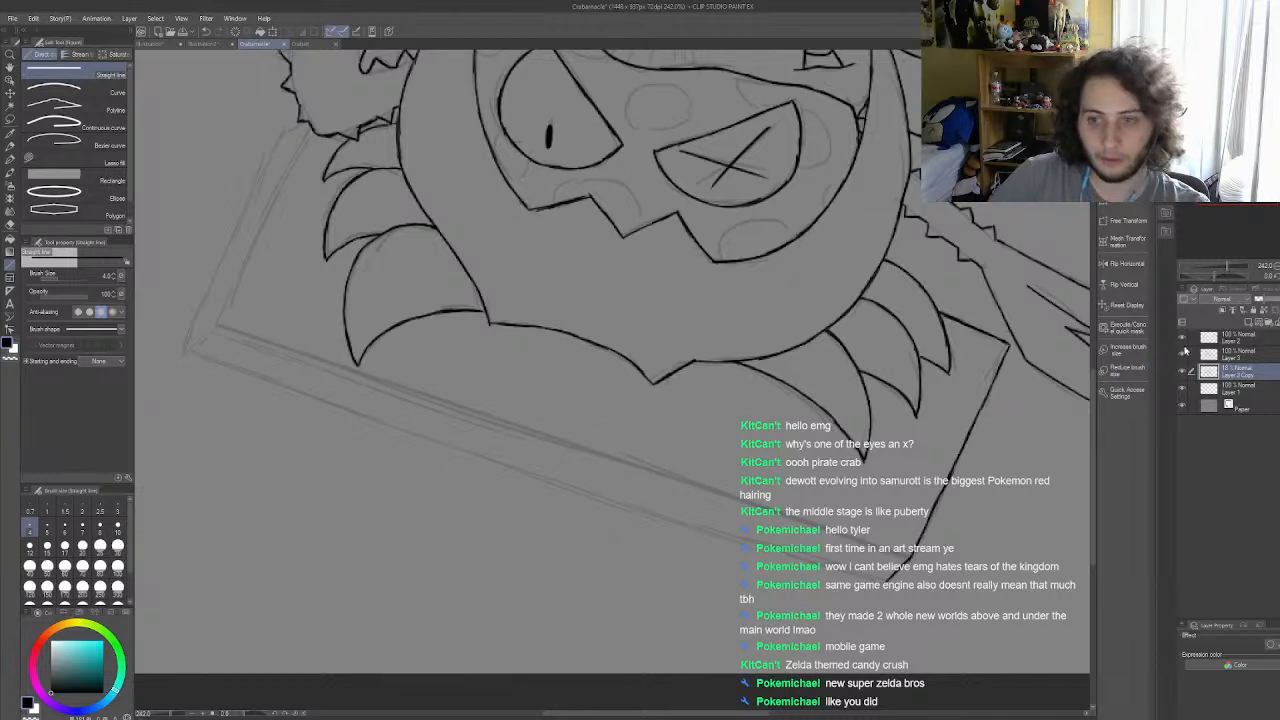
Step: Make the ink layer, Layer 3, active again and switch back to the G-pen
{"action": "left_click", "coordinate": [1222, 356]}
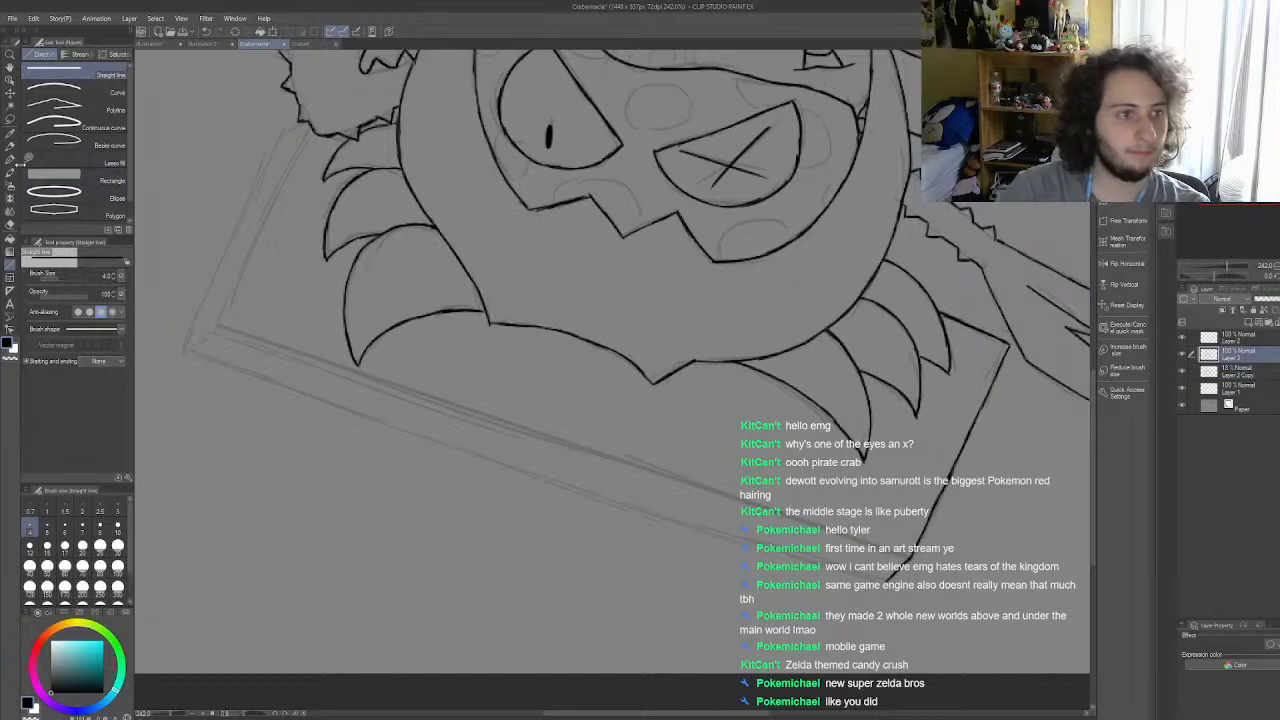
{"action": "left_click", "coordinate": [10, 159]}
{"action": "scroll", "coordinate": [520, 402], "scroll_direction": "down", "scroll_amount": 2}
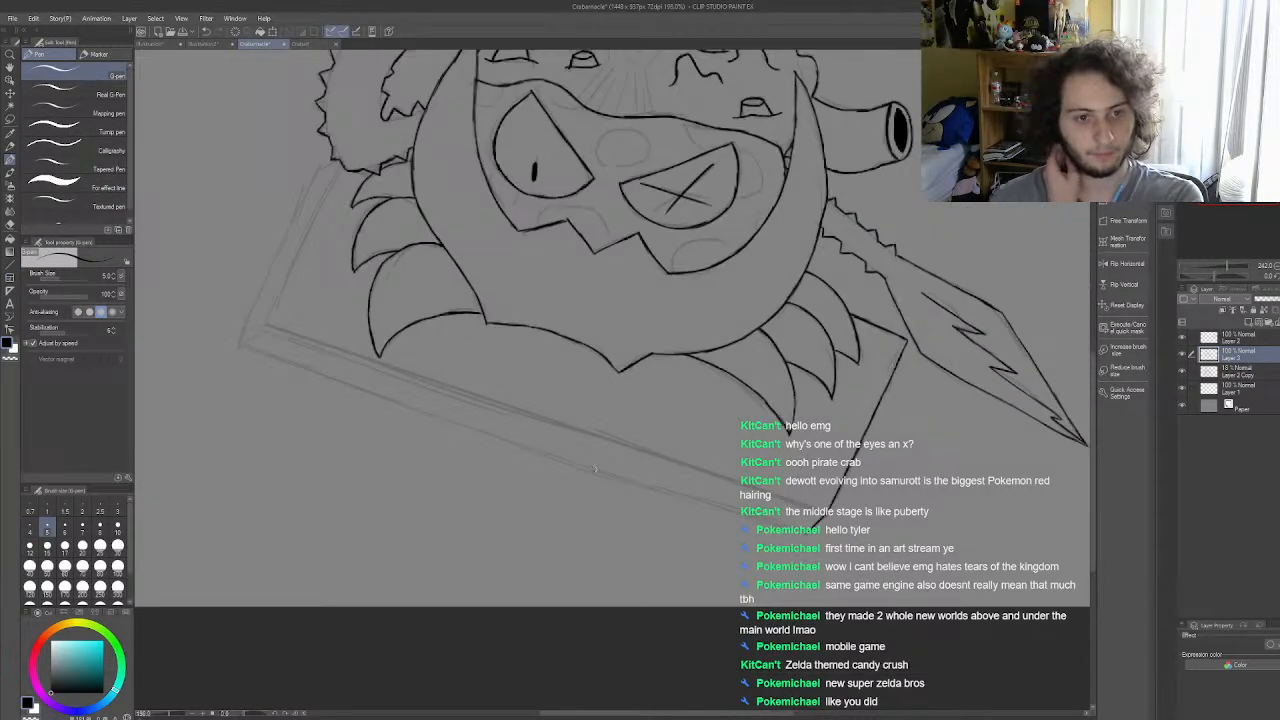
{"action": "scroll", "coordinate": [625, 410], "scroll_direction": "up", "scroll_amount": 3}
{"action": "scroll", "coordinate": [650, 413], "scroll_direction": "down", "scroll_amount": 1}
{"action": "scroll", "coordinate": [651, 412], "scroll_direction": "up", "scroll_amount": 2}
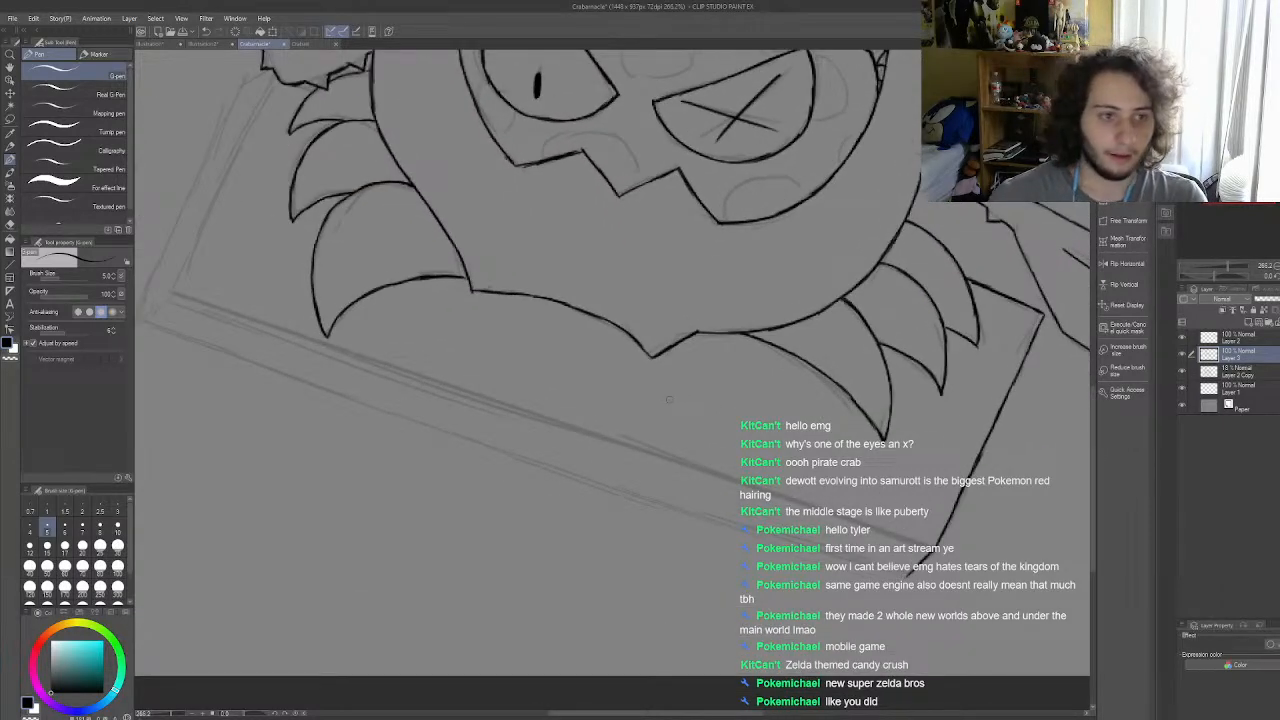
{"action": "left_click_drag", "start_coordinate": [170, 291], "coordinate": [290, 341]}
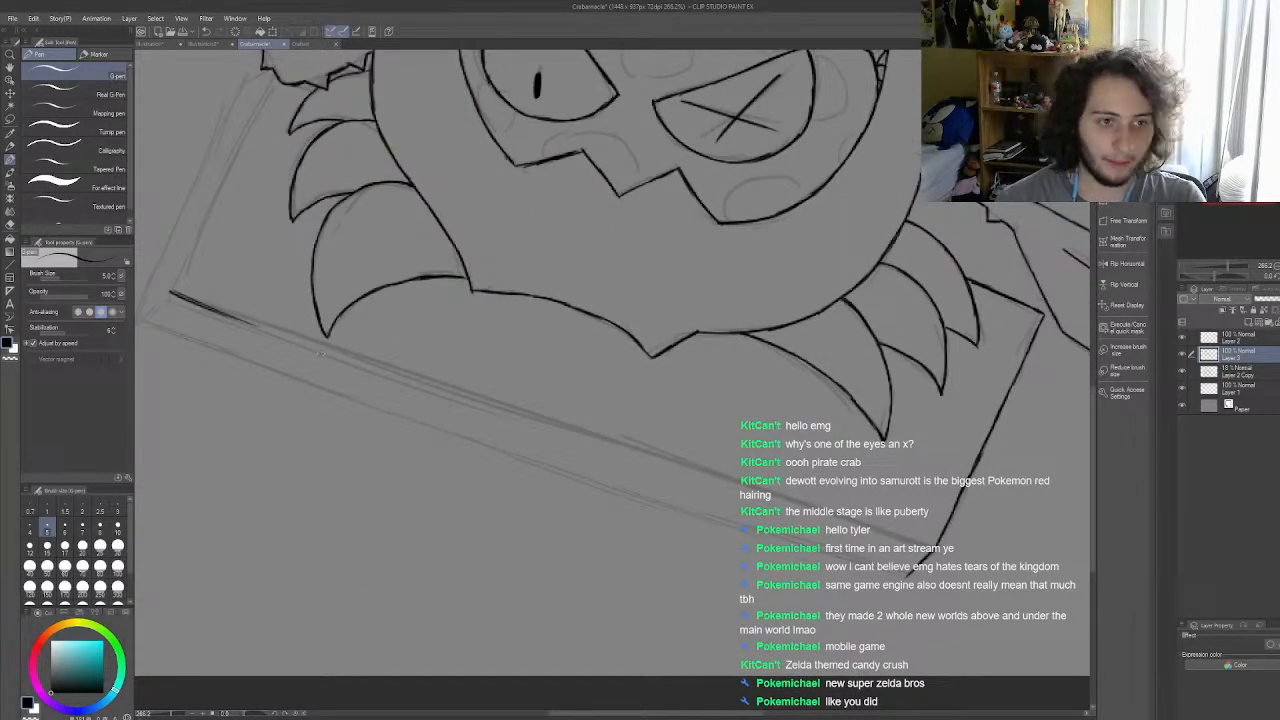
{"action": "key", "text": "ctrl+z"}
{"action": "key", "text": "ctrl+z"}
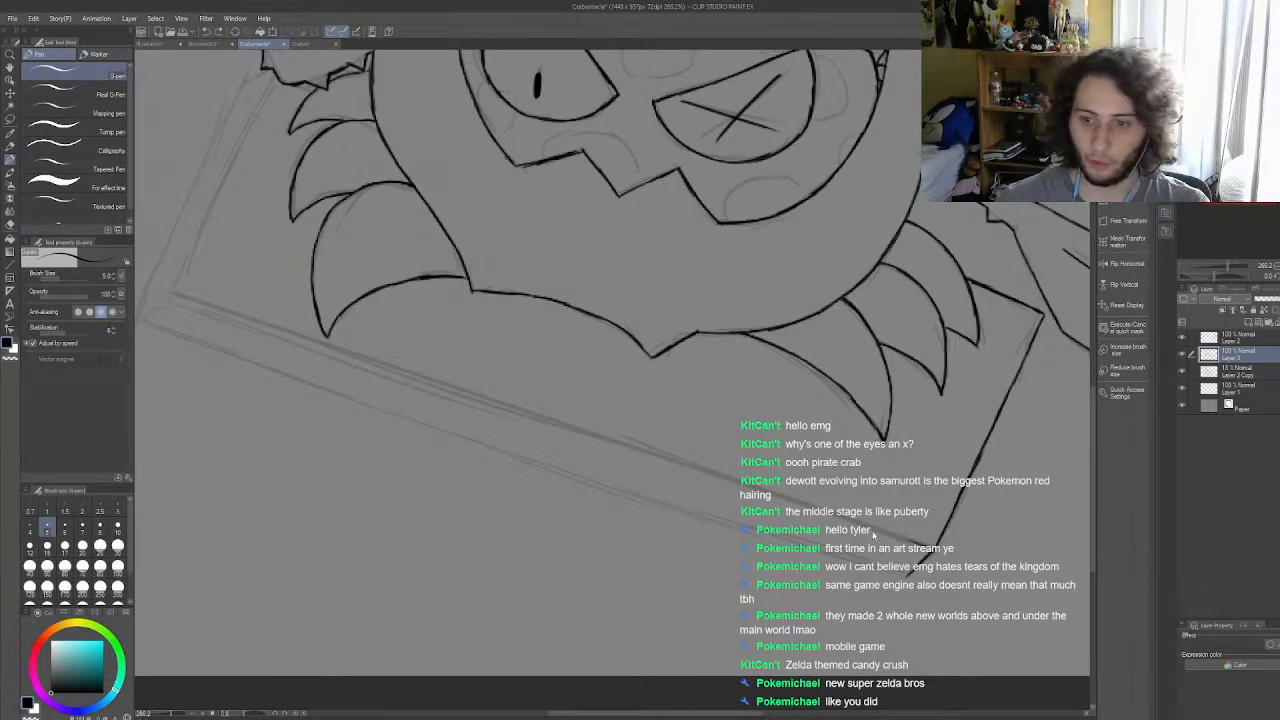
Step: Ink the lower right end of the slab's long front upper edge, running into the slab's lower right corner
{"action": "scroll", "coordinate": [930, 554], "scroll_direction": "up", "scroll_amount": 5}
{"action": "scroll", "coordinate": [943, 555], "scroll_direction": "up", "scroll_amount": 4}
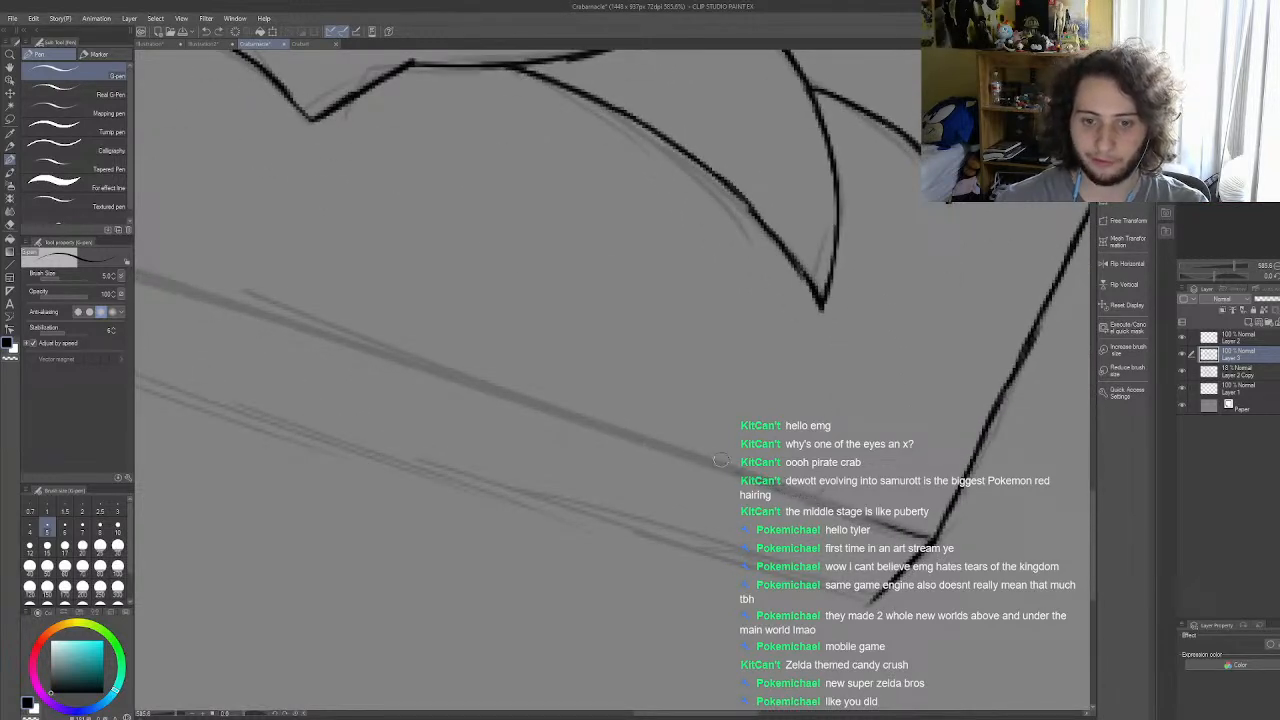
{"action": "left_click_drag", "start_coordinate": [703, 460], "coordinate": [895, 526]}
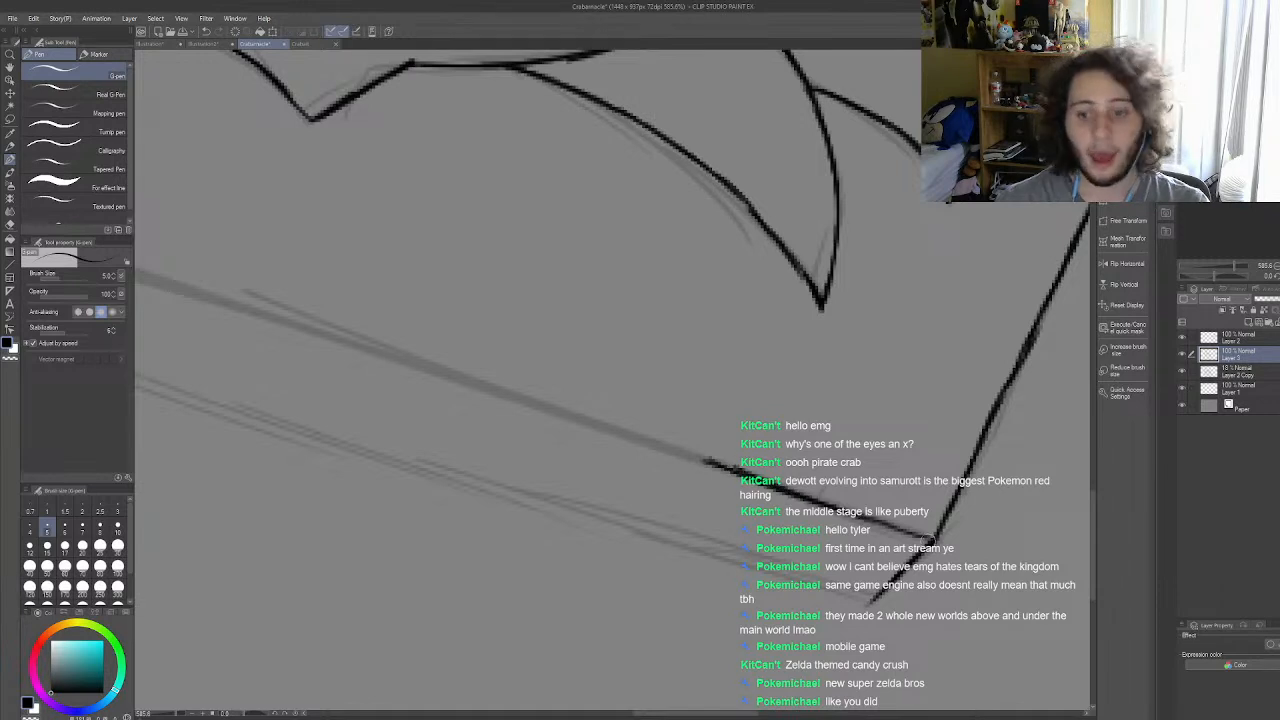
{"action": "key", "text": "ctrl+z"}
{"action": "left_click_drag", "start_coordinate": [707, 459], "coordinate": [940, 540]}
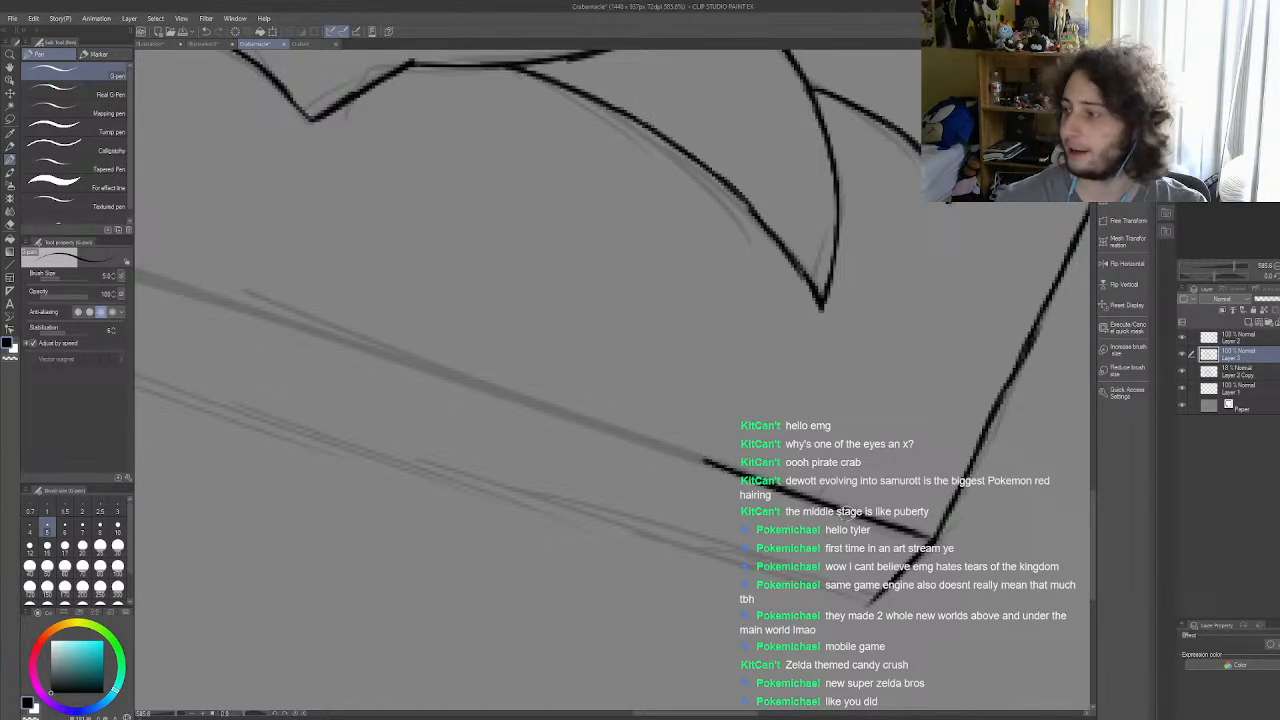
{"action": "scroll", "coordinate": [900, 506], "scroll_direction": "down", "scroll_amount": 5}
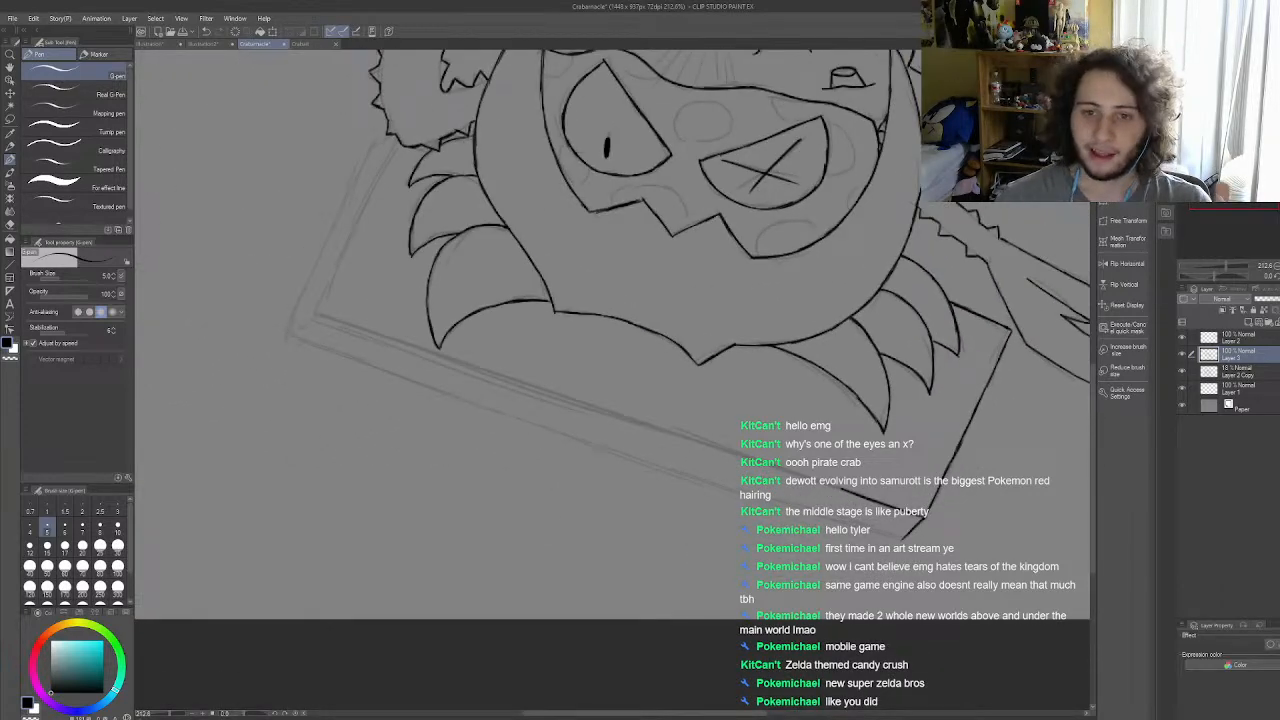
Step: Extend the inked front upper edge of the slab one stroke leftward along the straight guide line
{"action": "scroll", "coordinate": [903, 538], "scroll_direction": "down", "scroll_amount": 3}
{"action": "scroll", "coordinate": [905, 540], "scroll_direction": "up", "scroll_amount": 2}
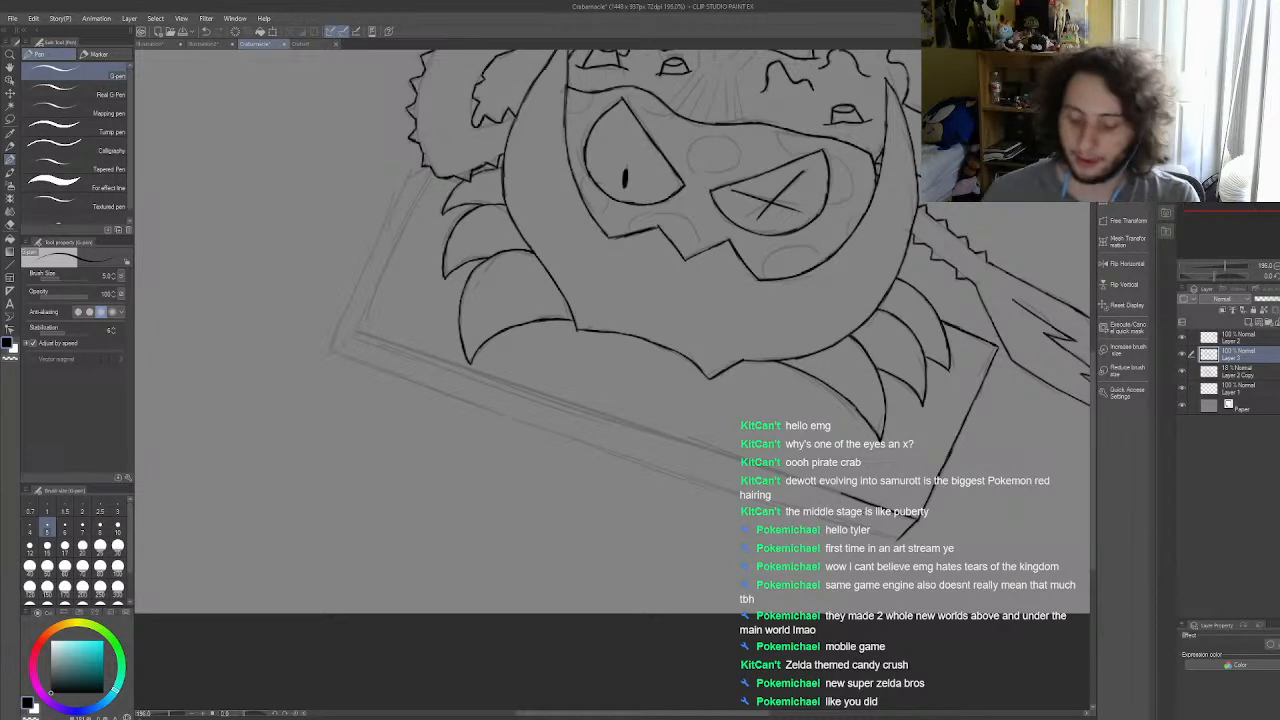
{"action": "scroll", "coordinate": [796, 508], "scroll_direction": "up", "scroll_amount": 4}
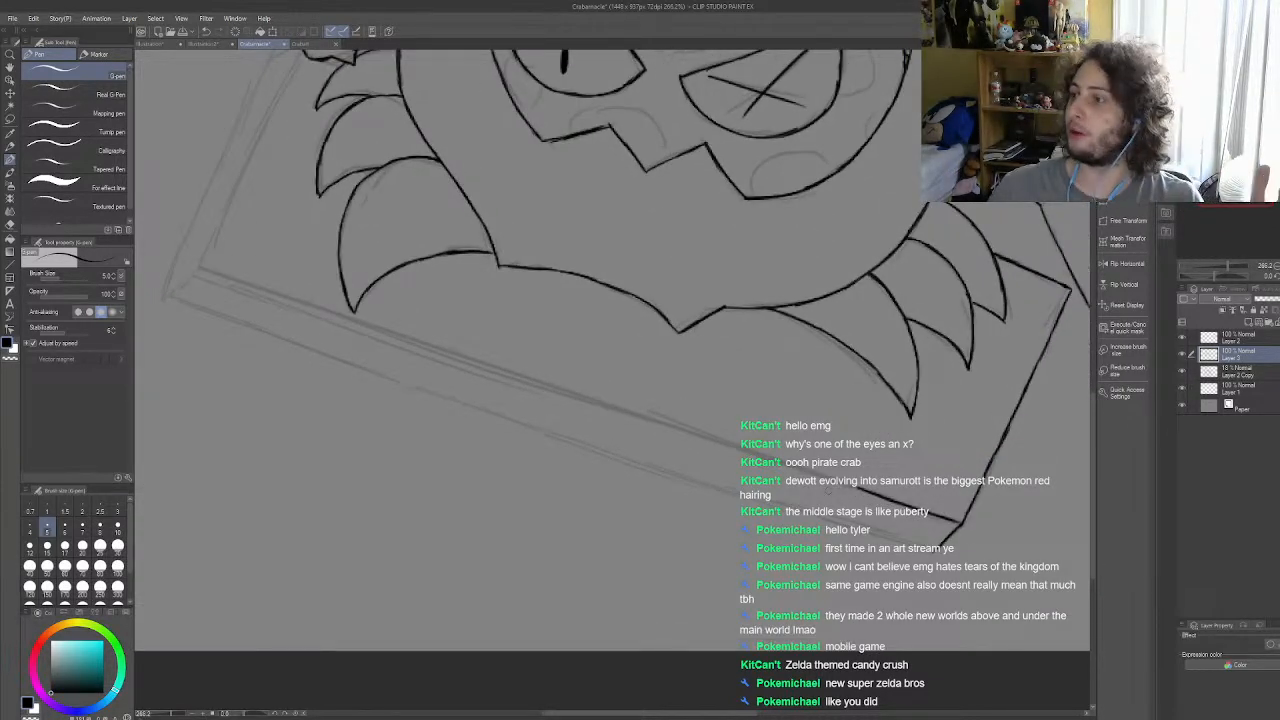
{"action": "scroll", "coordinate": [828, 490], "scroll_direction": "up", "scroll_amount": 3}
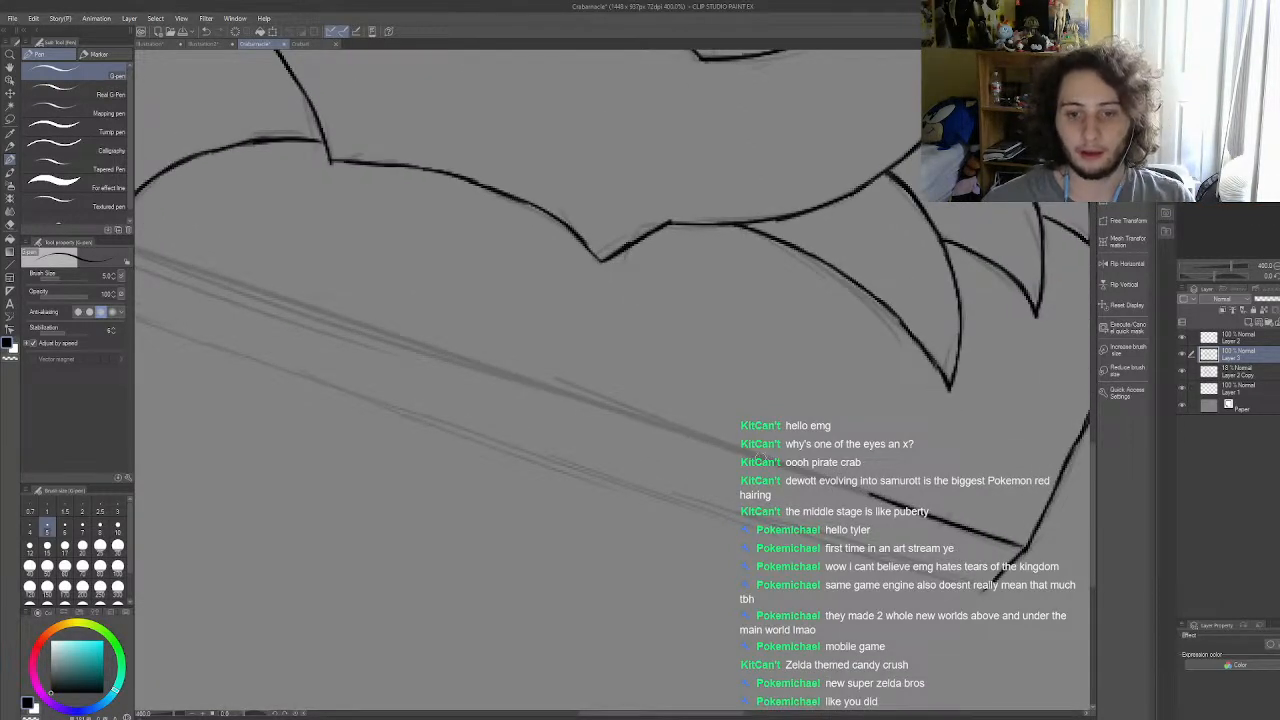
{"action": "left_click_drag", "start_coordinate": [743, 451], "coordinate": [886, 499]}
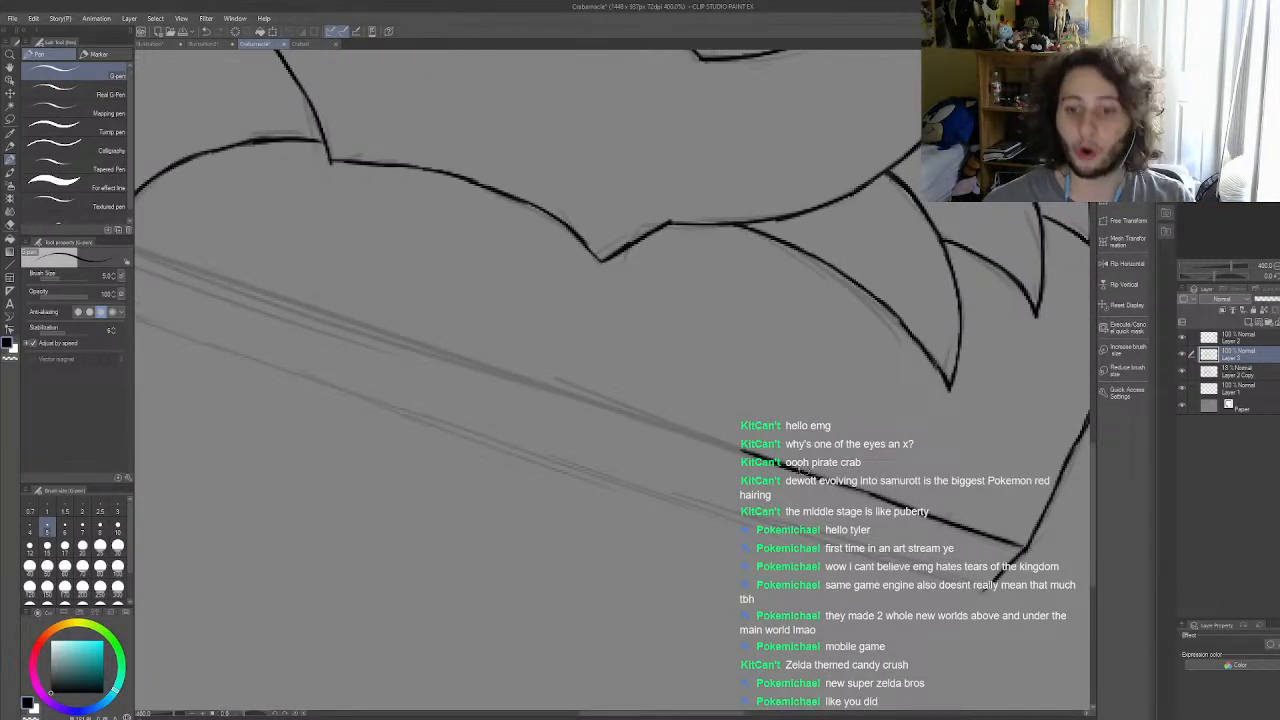
{"action": "left_click_drag", "start_coordinate": [552, 386], "coordinate": [705, 436]}
{"action": "left_click_drag", "start_coordinate": [638, 413], "coordinate": [736, 449]}
{"action": "key", "text": "ctrl+z"}
{"action": "key", "text": "ctrl+z"}
{"action": "key", "text": "ctrl+z"}
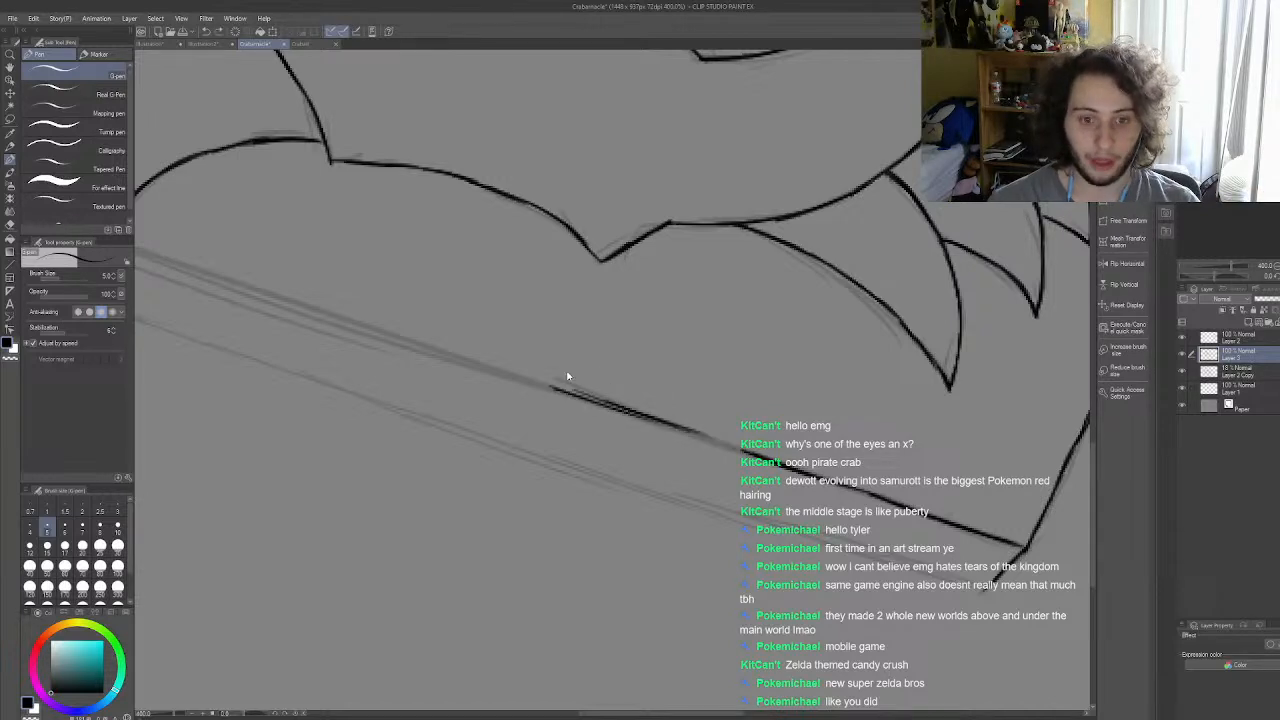
{"action": "key", "text": "ctrl+z"}
{"action": "left_click_drag", "start_coordinate": [535, 380], "coordinate": [674, 426]}
{"action": "left_click_drag", "start_coordinate": [576, 390], "coordinate": [750, 449]}
{"action": "left_click_drag", "start_coordinate": [668, 424], "coordinate": [750, 453]}
{"action": "key", "text": "ctrl+z"}
{"action": "key", "text": "ctrl+z"}
{"action": "key", "text": "ctrl+z"}
{"action": "key", "text": "ctrl+z"}
{"action": "left_click_drag", "start_coordinate": [535, 382], "coordinate": [632, 415]}
{"action": "left_click_drag", "start_coordinate": [580, 399], "coordinate": [756, 454]}
{"action": "left_click_drag", "start_coordinate": [670, 429], "coordinate": [750, 451]}
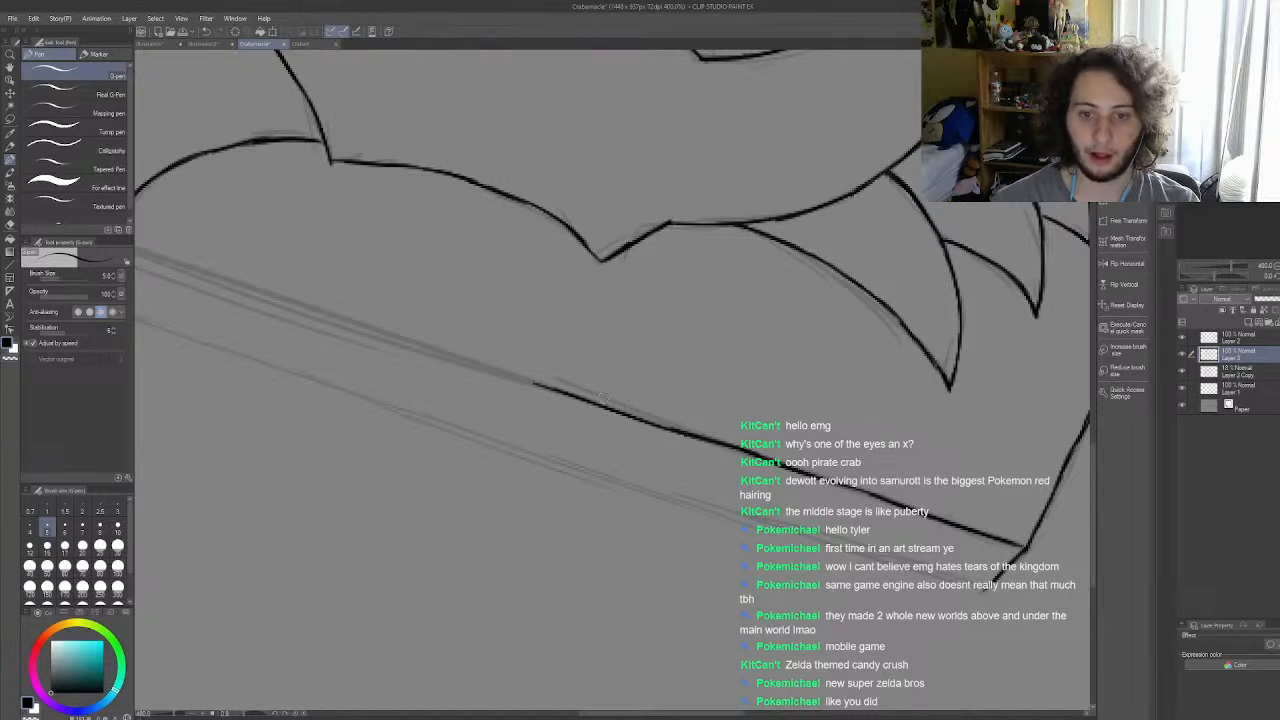
{"action": "key", "text": "ctrl+z"}
{"action": "key", "text": "ctrl+z"}
{"action": "key", "text": "ctrl+z"}
{"action": "key", "text": "ctrl+z"}
{"action": "key", "text": "ctrl+z"}
Step: Ink the next section of the slab's front upper edge in one long stroke that overlaps the existing line
{"action": "left_click_drag", "start_coordinate": [535, 383], "coordinate": [782, 468]}
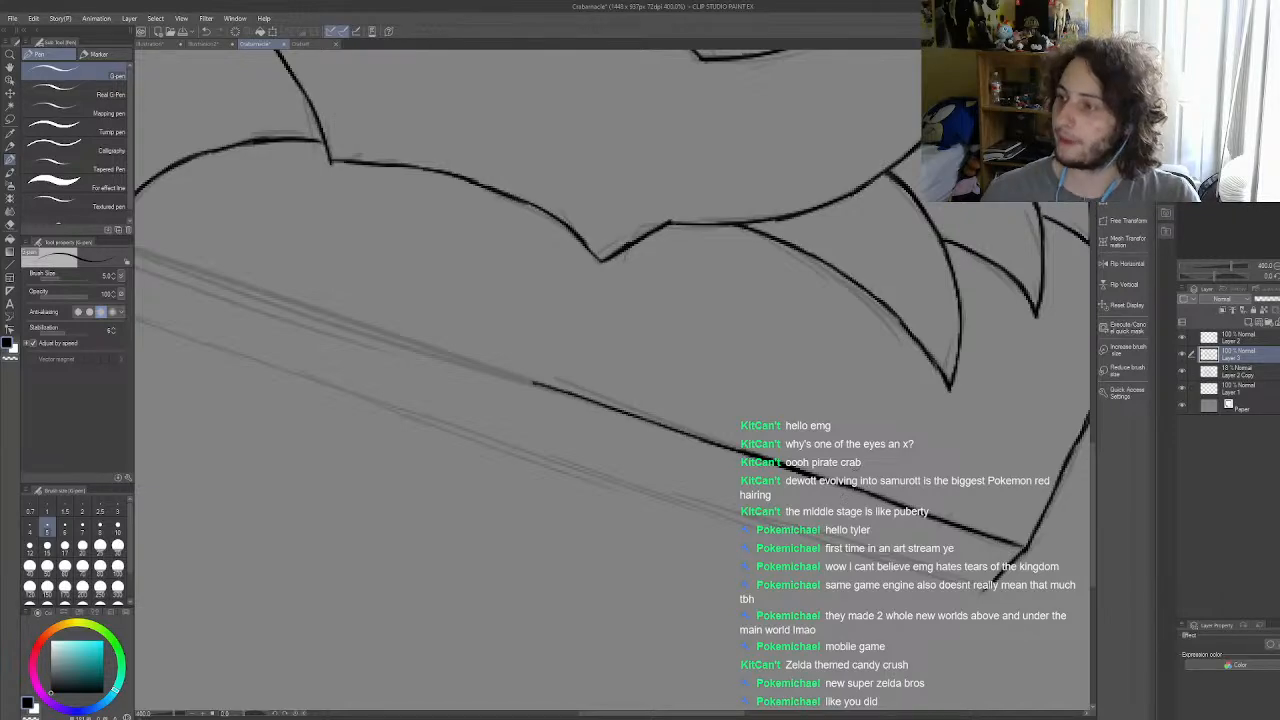
{"action": "scroll", "coordinate": [890, 470], "scroll_direction": "down", "scroll_amount": 5}
{"action": "scroll", "coordinate": [723, 358], "scroll_direction": "up", "scroll_amount": 4}
{"action": "scroll", "coordinate": [723, 358], "scroll_direction": "down", "scroll_amount": 5}
{"action": "scroll", "coordinate": [766, 388], "scroll_direction": "up", "scroll_amount": 3}
Step: Ink the left part of the slab's front upper edge, from its left corner past the tip of the lowest left leg
{"action": "scroll", "coordinate": [766, 388], "scroll_direction": "up", "scroll_amount": 3}
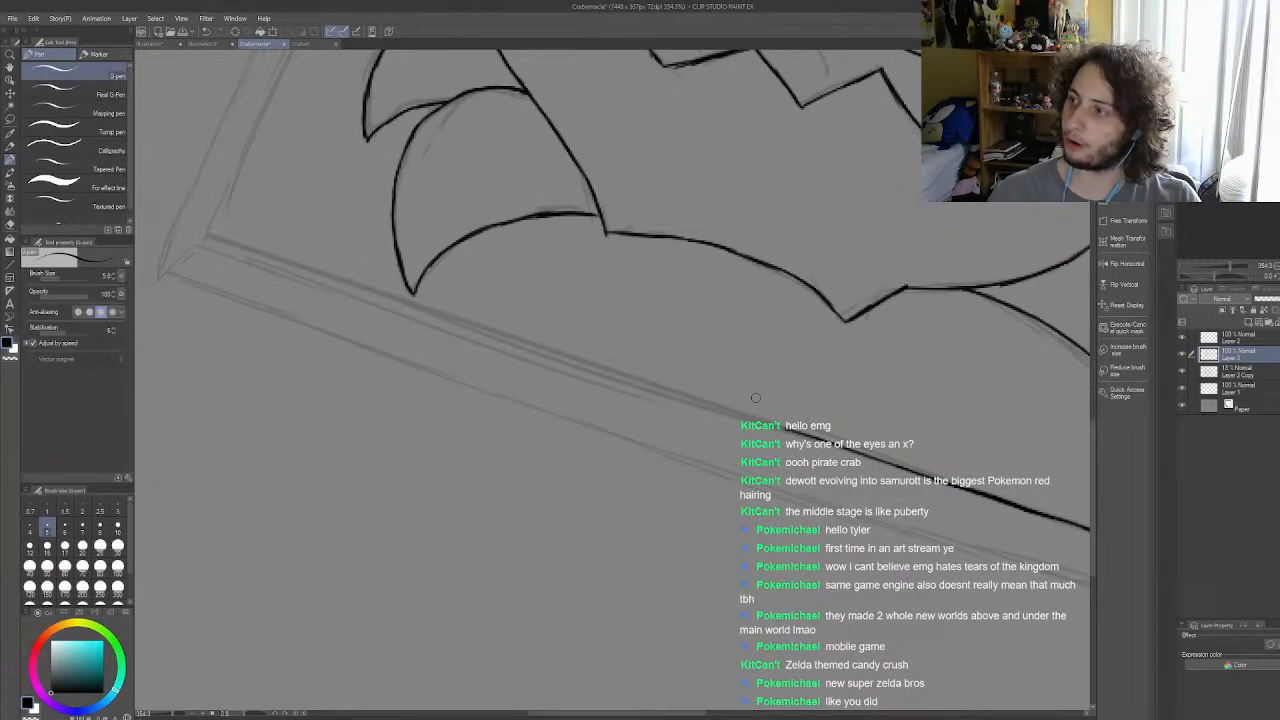
{"action": "scroll", "coordinate": [655, 391], "scroll_direction": "up", "scroll_amount": 1}
{"action": "scroll", "coordinate": [705, 386], "scroll_direction": "down", "scroll_amount": 4}
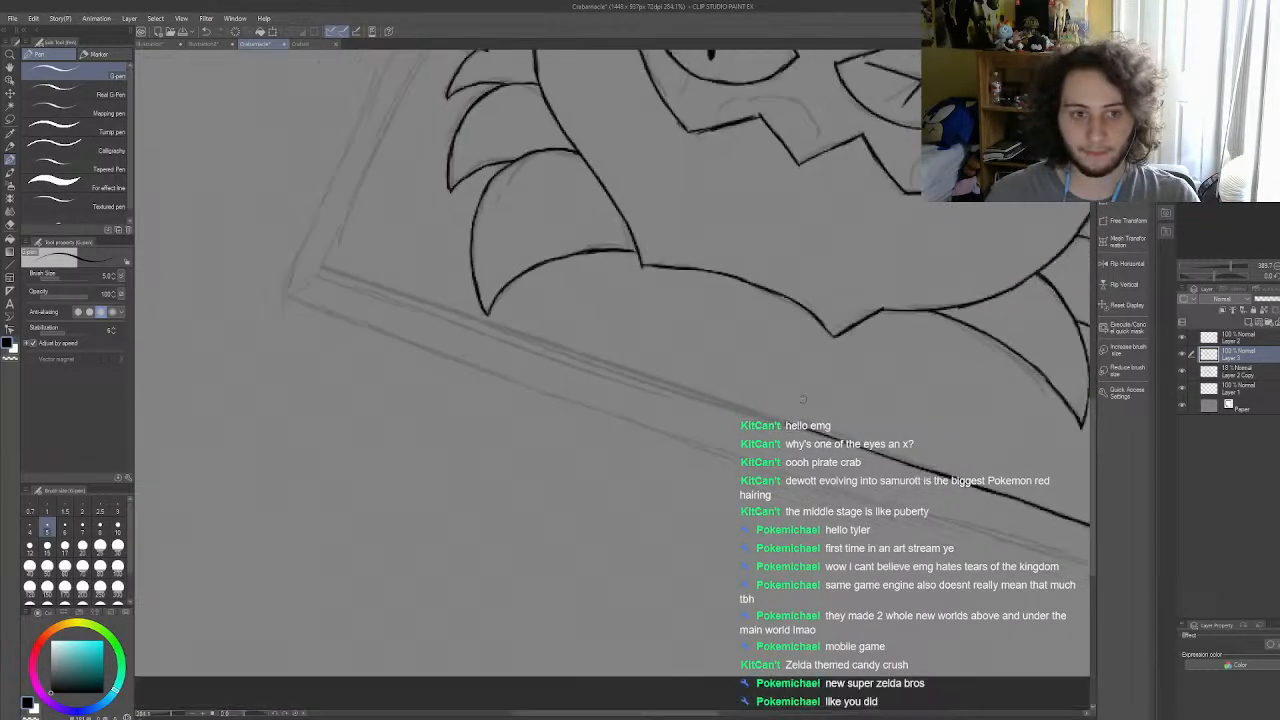
{"action": "scroll", "coordinate": [632, 363], "scroll_direction": "up", "scroll_amount": 2}
{"action": "scroll", "coordinate": [636, 364], "scroll_direction": "up", "scroll_amount": 1}
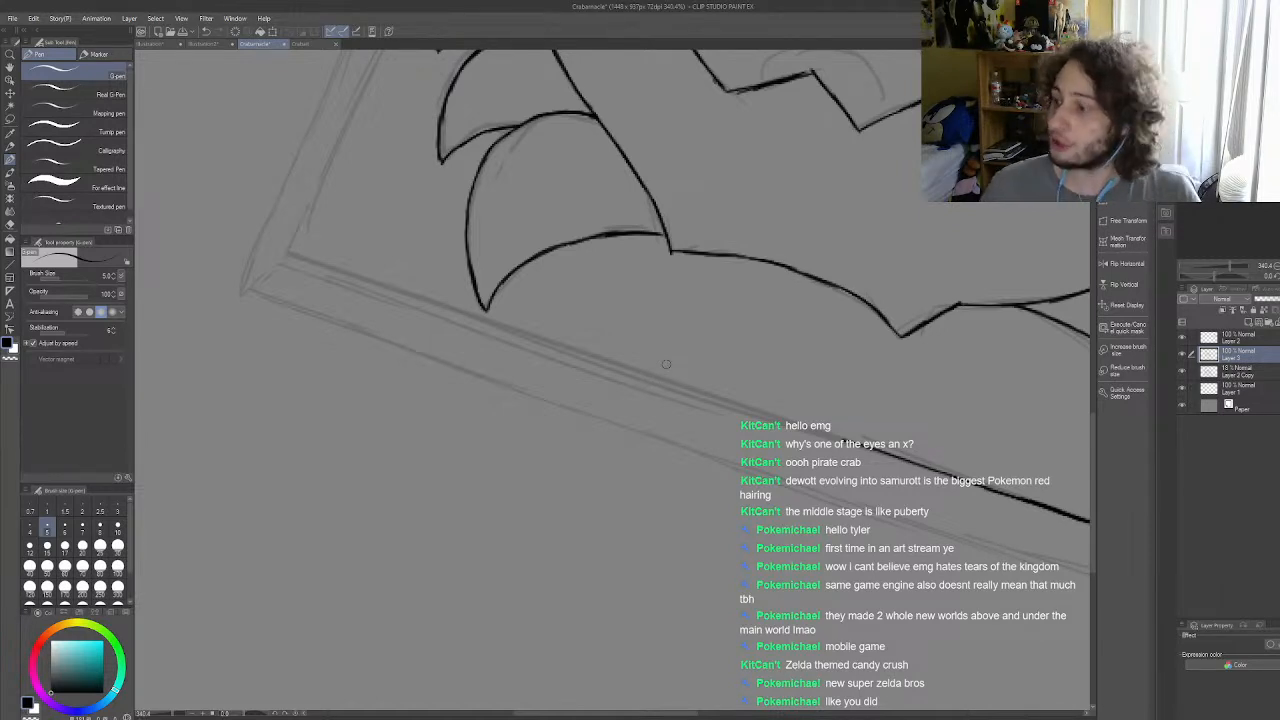
{"action": "scroll", "coordinate": [590, 368], "scroll_direction": "up", "scroll_amount": 1}
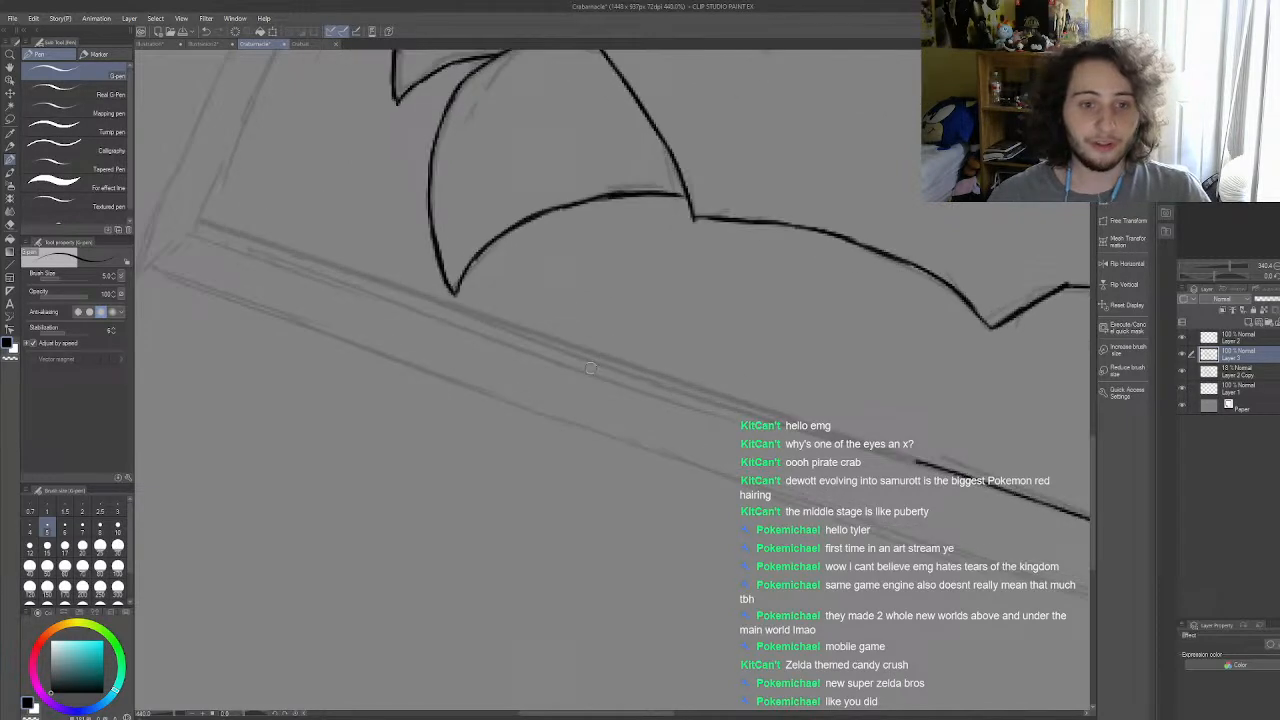
{"action": "left_click_drag", "start_coordinate": [200, 219], "coordinate": [437, 297]}
{"action": "left_click_drag", "start_coordinate": [356, 272], "coordinate": [606, 360]}
{"action": "left_click_drag", "start_coordinate": [524, 330], "coordinate": [656, 372]}
{"action": "key", "text": "ctrl+z"}
{"action": "key", "text": "ctrl+z"}
{"action": "left_click_drag", "start_coordinate": [510, 324], "coordinate": [610, 363]}
{"action": "key", "text": "ctrl+z"}
{"action": "key", "text": "ctrl+z"}
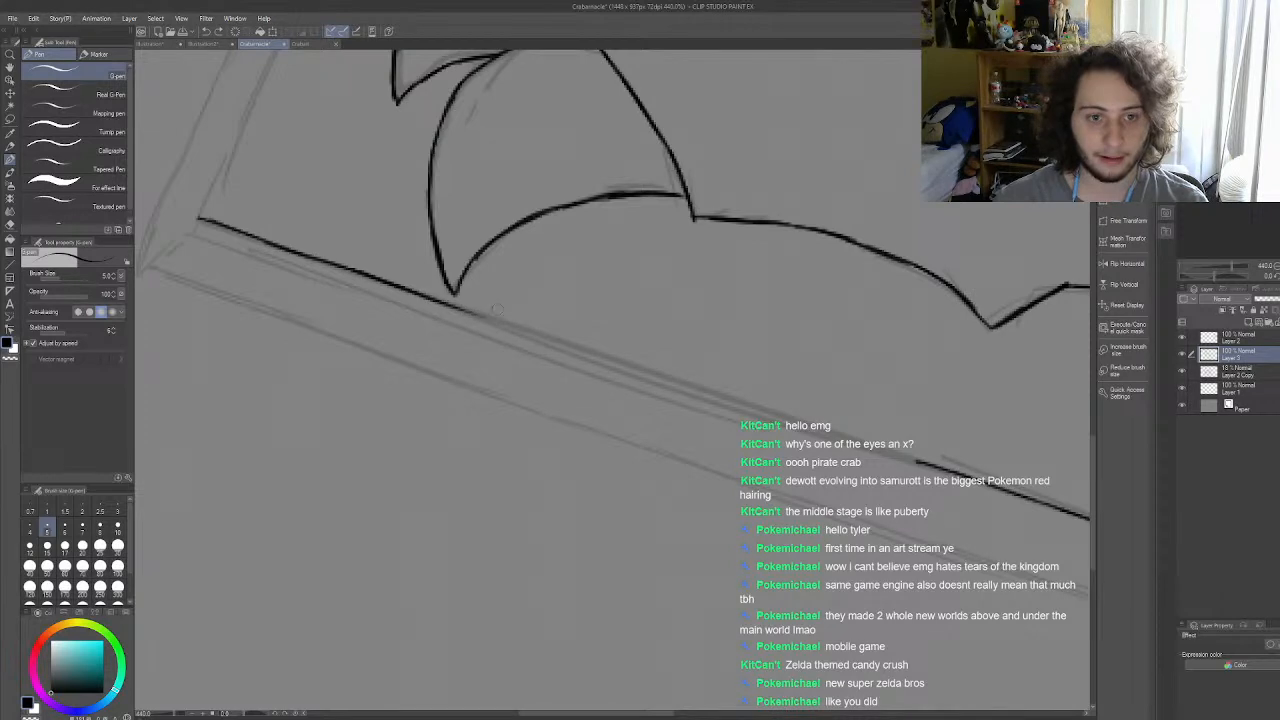
Step: Close the remaining gap in the middle of the slab's front upper edge with overlapping strokes along the guide
{"action": "left_click_drag", "start_coordinate": [468, 312], "coordinate": [605, 362]}
{"action": "key", "text": "ctrl+z"}
{"action": "key", "text": "ctrl+z"}
{"action": "left_click_drag", "start_coordinate": [485, 317], "coordinate": [765, 413]}
{"action": "key", "text": "ctrl+z"}
{"action": "key", "text": "ctrl+z"}
{"action": "left_click_drag", "start_coordinate": [668, 376], "coordinate": [780, 422]}
{"action": "key", "text": "ctrl+z"}
{"action": "left_click_drag", "start_coordinate": [660, 373], "coordinate": [946, 472]}
{"action": "key", "text": "ctrl+z"}
{"action": "key", "text": "ctrl+z"}
{"action": "key", "text": "ctrl+z"}
{"action": "key", "text": "ctrl+z"}
{"action": "key", "text": "ctrl+y"}
{"action": "key", "text": "ctrl+y"}
{"action": "key", "text": "ctrl+y"}
{"action": "key", "text": "ctrl+y"}
{"action": "key", "text": "ctrl+z"}
{"action": "key", "text": "ctrl+z"}
{"action": "key", "text": "ctrl+z"}
{"action": "key", "text": "ctrl+z"}
{"action": "left_click_drag", "start_coordinate": [768, 411], "coordinate": [940, 465]}
{"action": "left_click_drag", "start_coordinate": [866, 442], "coordinate": [976, 476]}
{"action": "scroll", "coordinate": [890, 460], "scroll_direction": "down", "scroll_amount": 6}
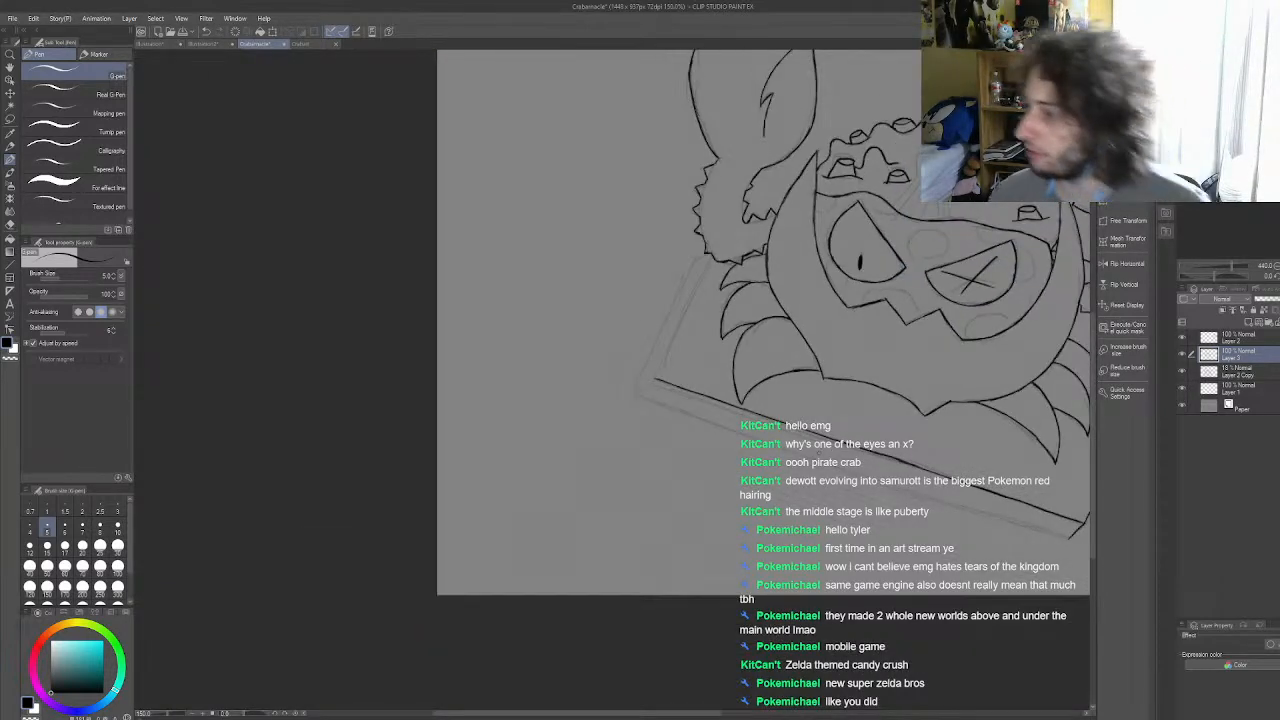
Step: Ink the slab's left upper edge in overlapping strokes from the furry claw arm down to the front left corner
{"action": "scroll", "coordinate": [816, 426], "scroll_direction": "up", "scroll_amount": 4}
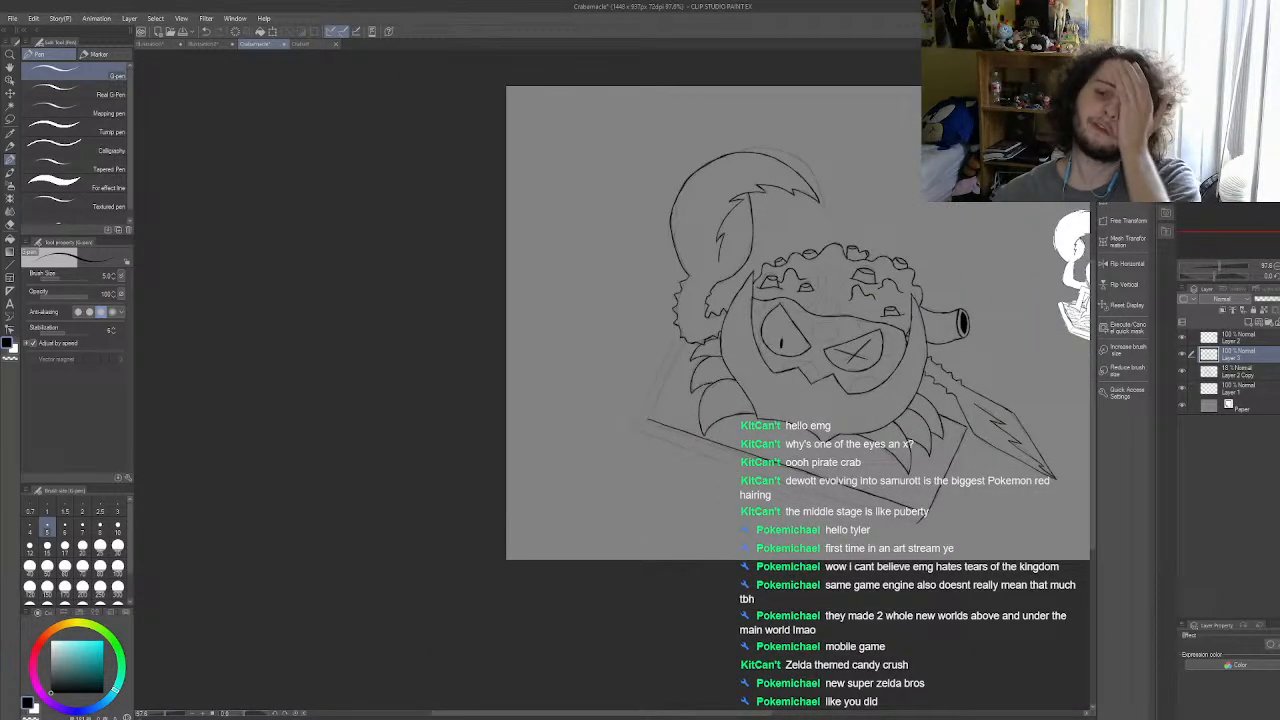
{"action": "scroll", "coordinate": [816, 426], "scroll_direction": "up", "scroll_amount": 1}
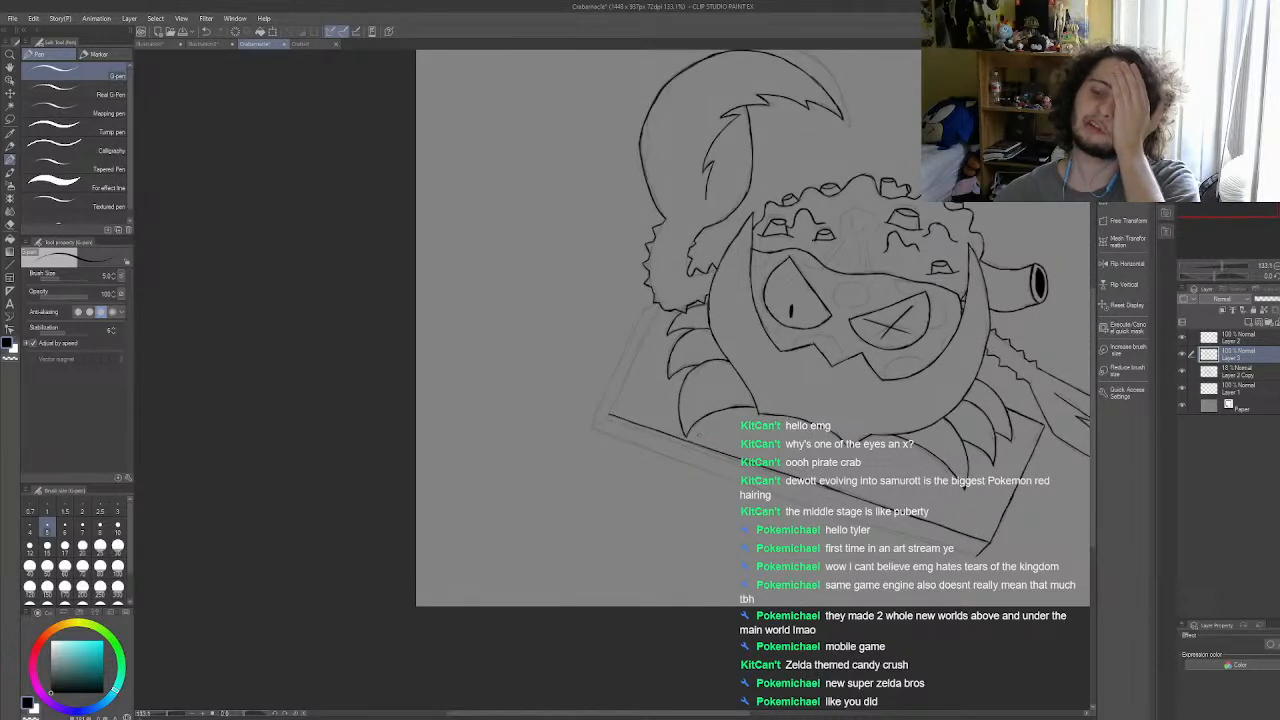
{"action": "scroll", "coordinate": [708, 438], "scroll_direction": "down", "scroll_amount": 1}
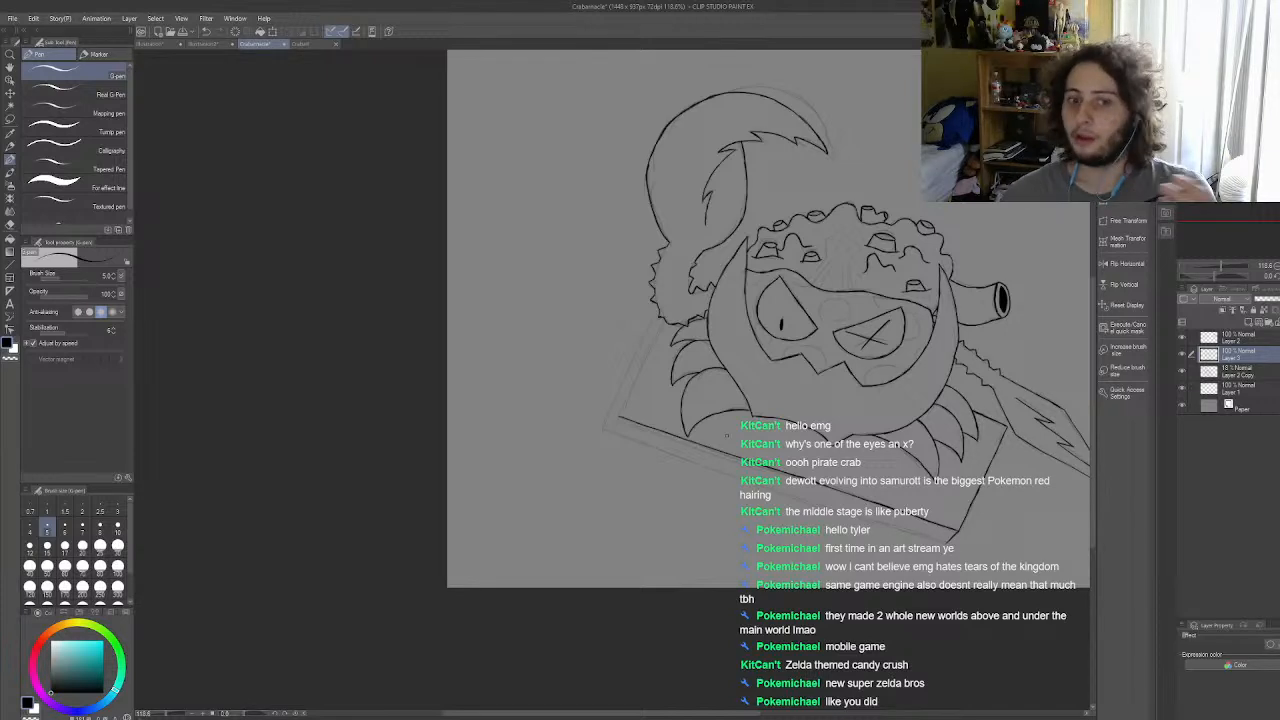
{"action": "scroll", "coordinate": [726, 435], "scroll_direction": "up", "scroll_amount": 2}
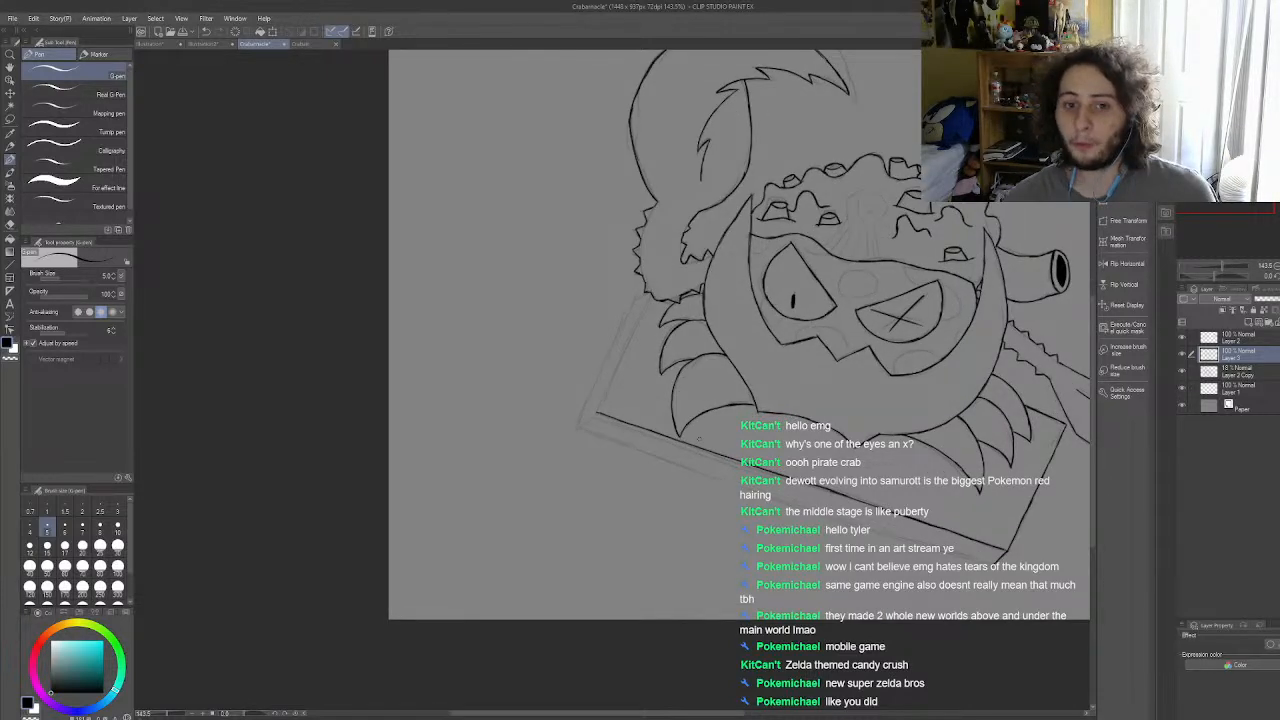
{"action": "scroll", "coordinate": [699, 438], "scroll_direction": "down", "scroll_amount": 1}
{"action": "scroll", "coordinate": [604, 409], "scroll_direction": "up", "scroll_amount": 3}
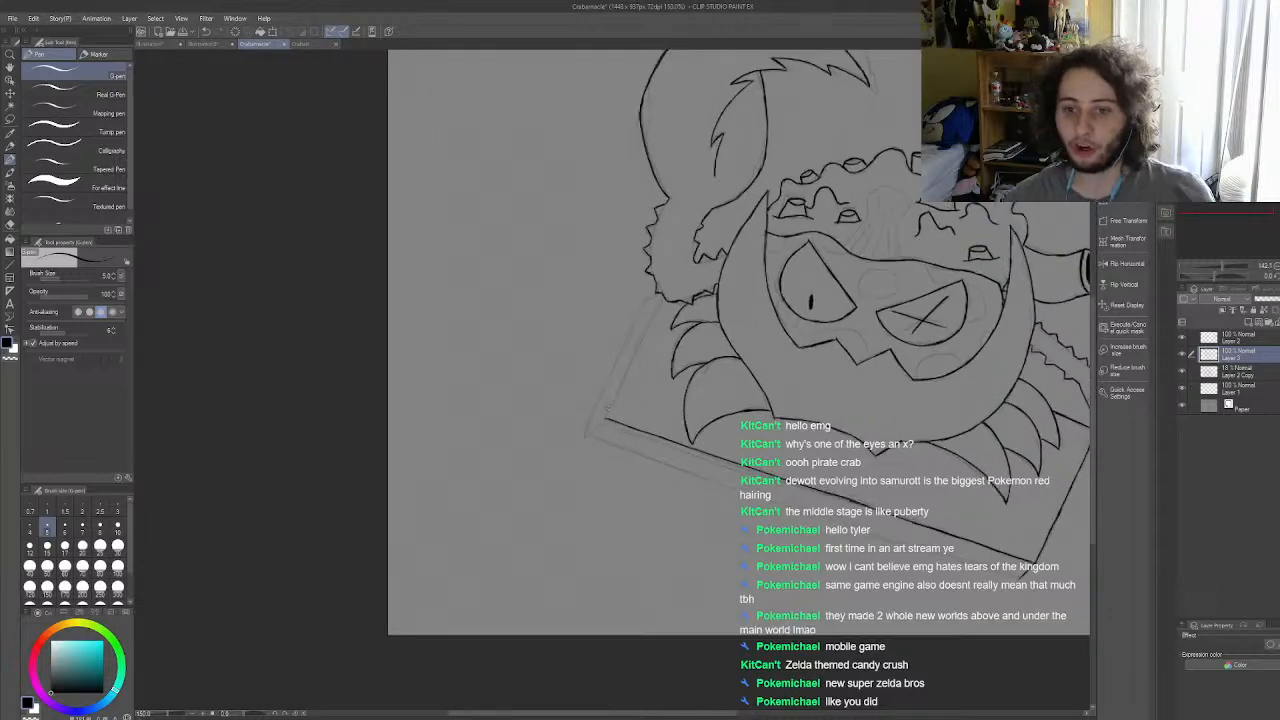
{"action": "scroll", "coordinate": [604, 409], "scroll_direction": "up", "scroll_amount": 3}
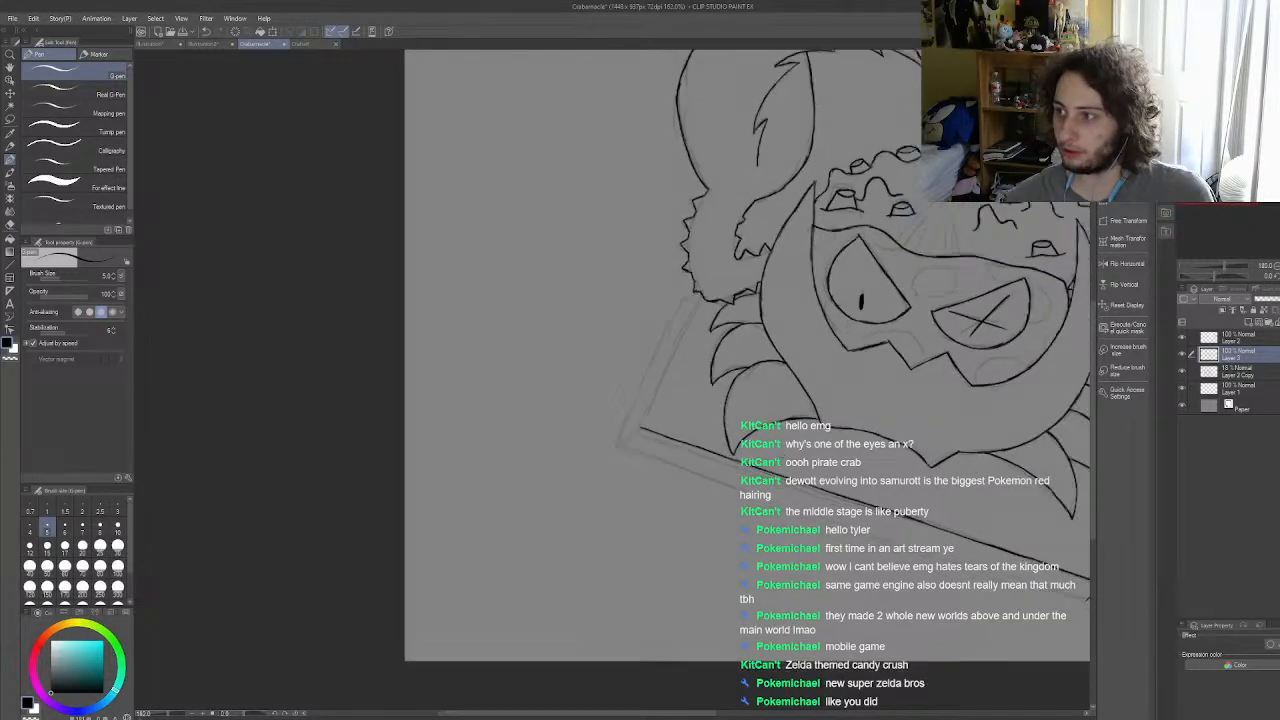
{"action": "scroll", "coordinate": [719, 383], "scroll_direction": "up", "scroll_amount": 3}
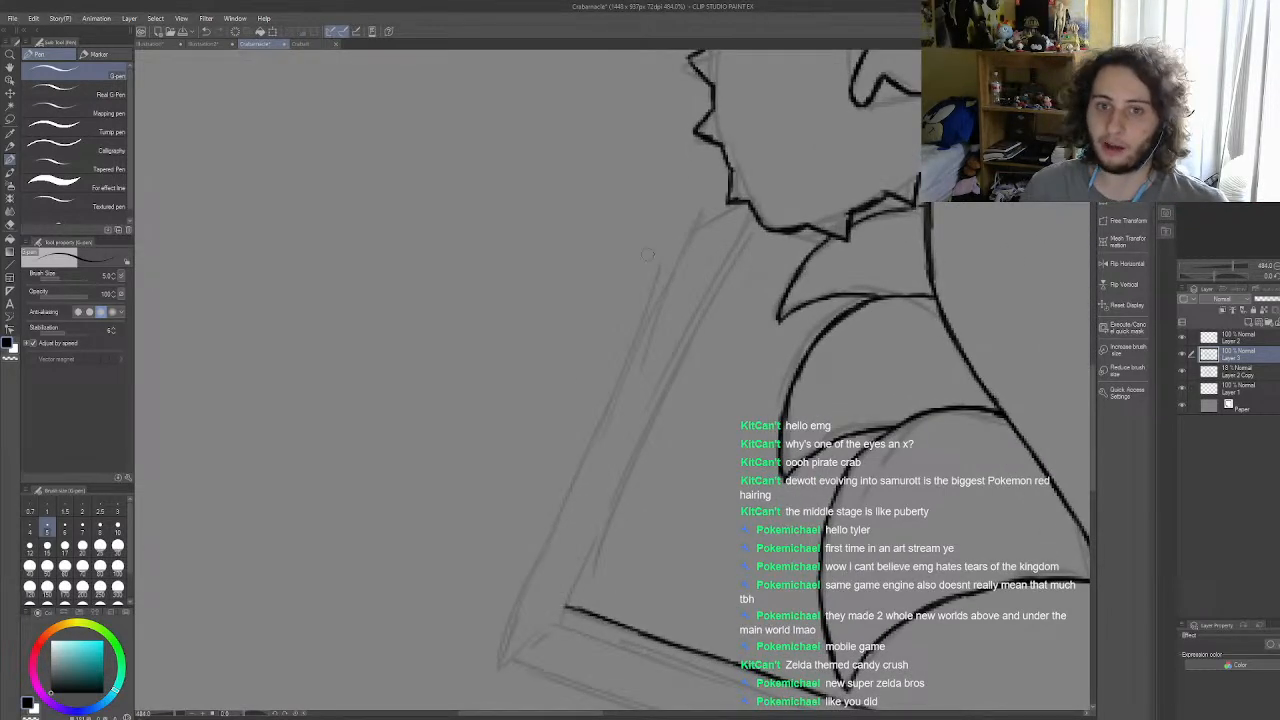
{"action": "left_click_drag", "start_coordinate": [748, 212], "coordinate": [684, 358]}
{"action": "left_click_drag", "start_coordinate": [714, 287], "coordinate": [645, 430]}
{"action": "left_click_drag", "start_coordinate": [686, 362], "coordinate": [565, 608]}
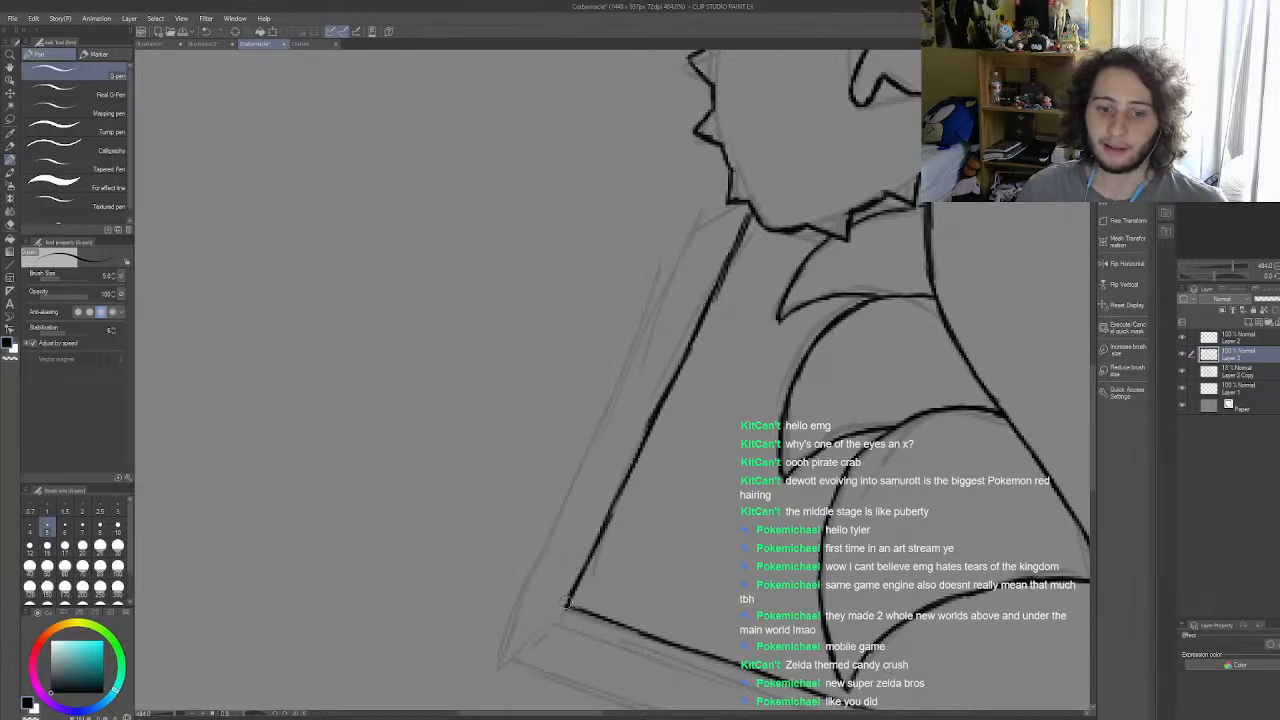
{"action": "scroll", "coordinate": [585, 565], "scroll_direction": "down", "scroll_amount": 10}
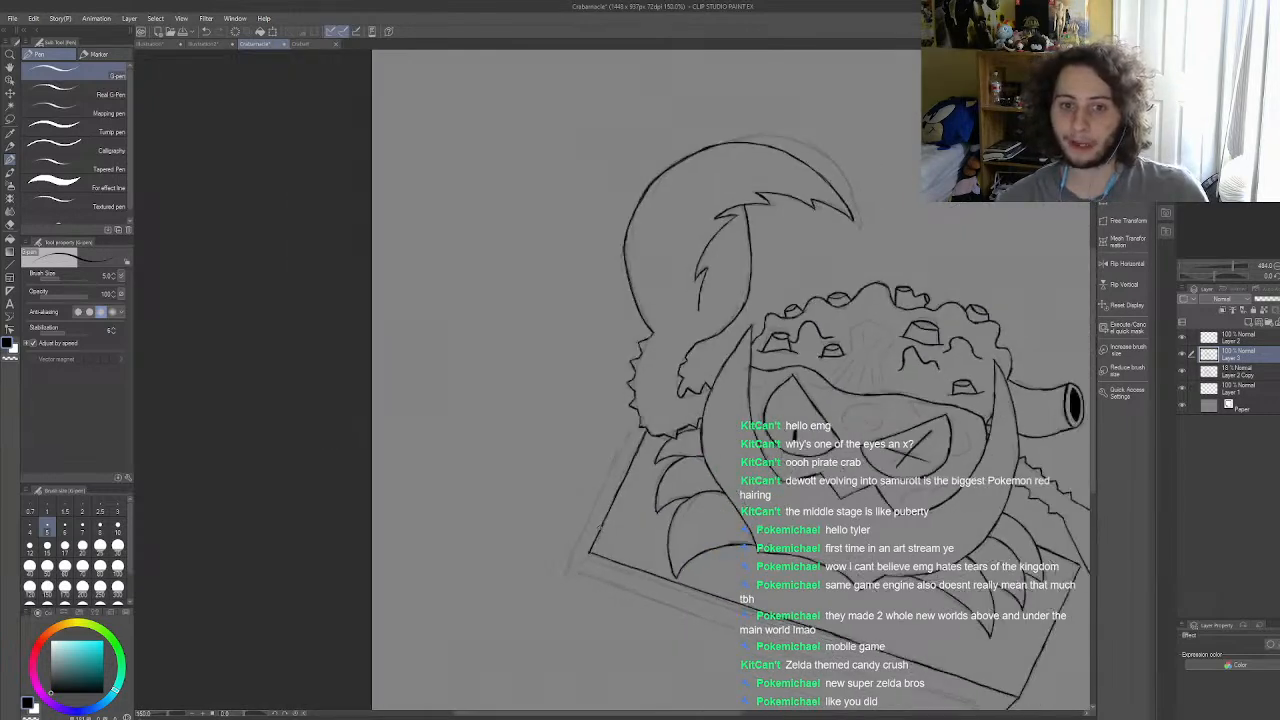
Step: Ink the short slanted edge at the slab's front left corner that marks its thickness
{"action": "scroll", "coordinate": [575, 585], "scroll_direction": "up", "scroll_amount": 6}
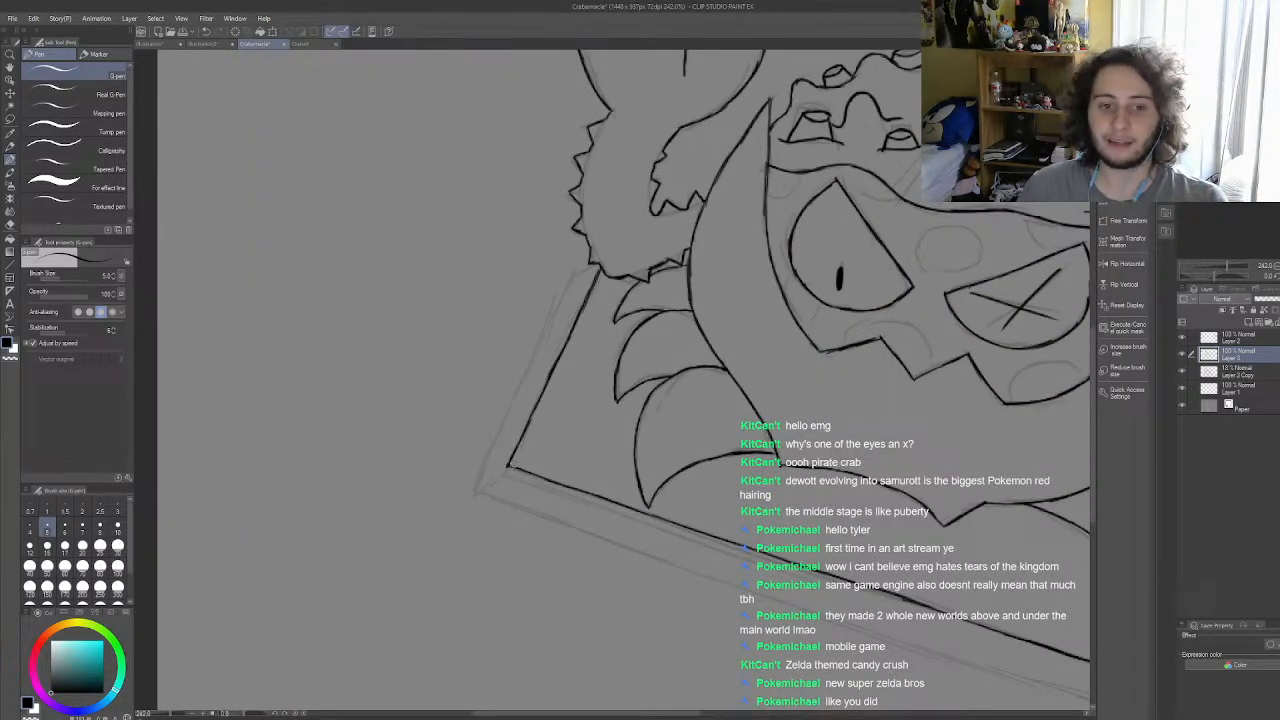
{"action": "mouse_move", "coordinate": [477, 499]}
{"action": "left_mouse_down"}
{"action": "mouse_move", "coordinate": [508, 465]}
{"action": "mouse_move", "coordinate": [479, 494]}
{"action": "left_mouse_up"}
{"action": "key", "text": "ctrl+z"}
{"action": "scroll", "coordinate": [481, 487], "scroll_direction": "down", "scroll_amount": 5}
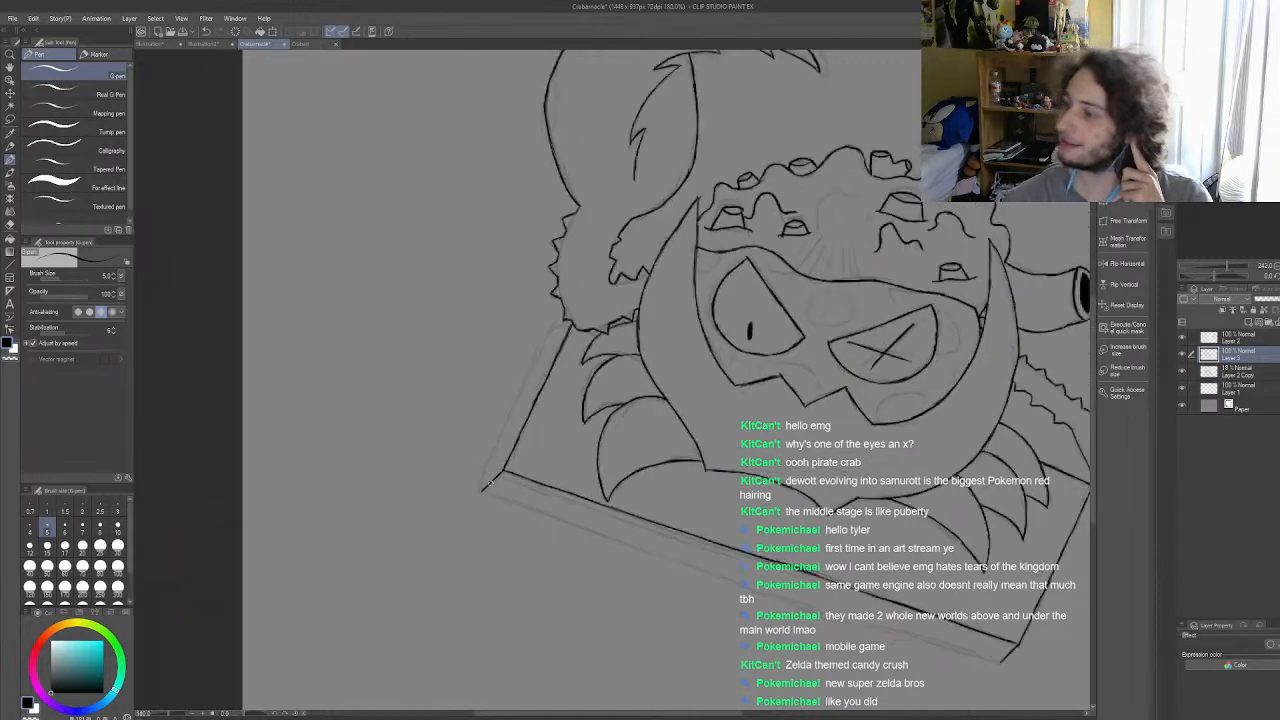
{"action": "scroll", "coordinate": [690, 577], "scroll_direction": "up", "scroll_amount": 2}
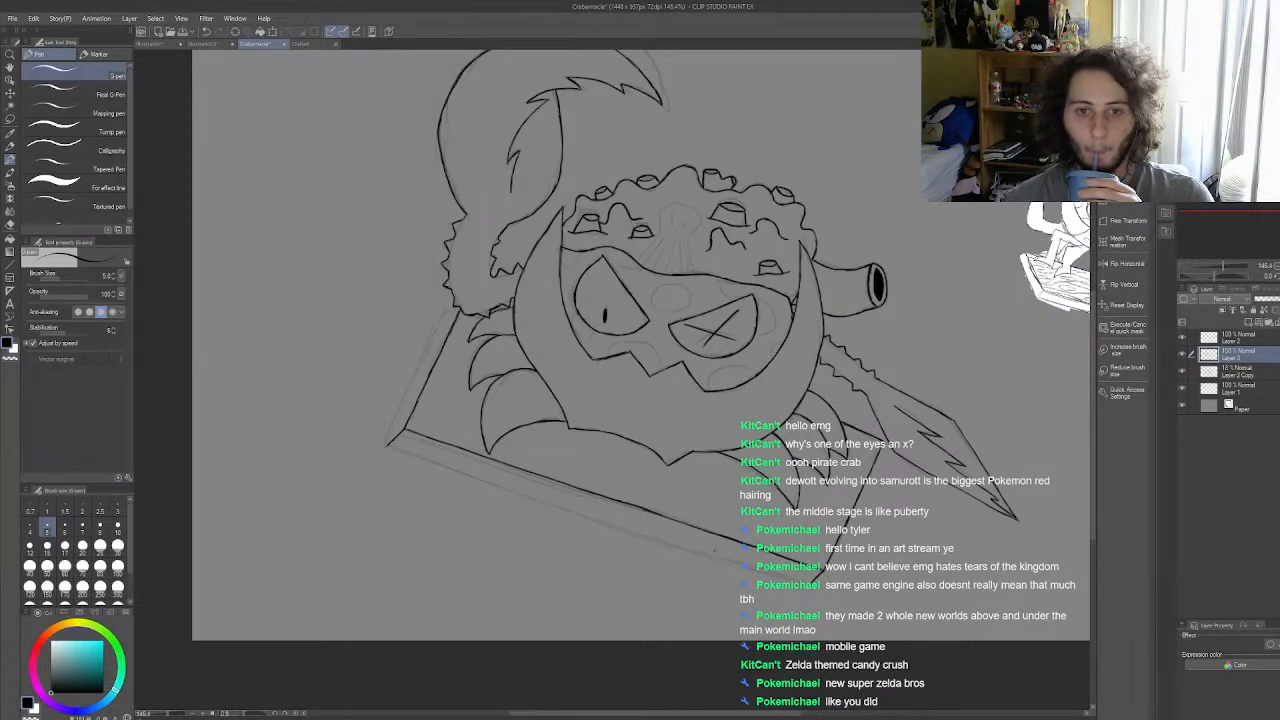
{"action": "scroll", "coordinate": [722, 558], "scroll_direction": "up", "scroll_amount": 1}
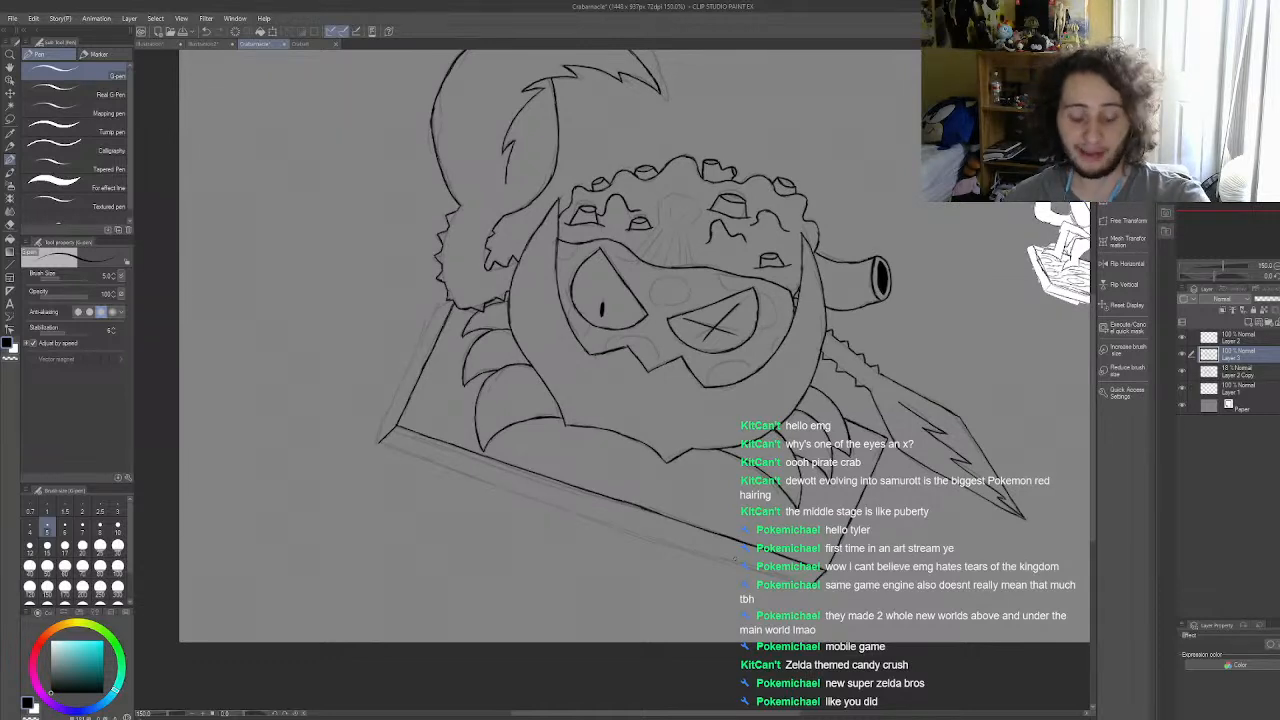
{"action": "scroll", "coordinate": [735, 559], "scroll_direction": "up", "scroll_amount": 2}
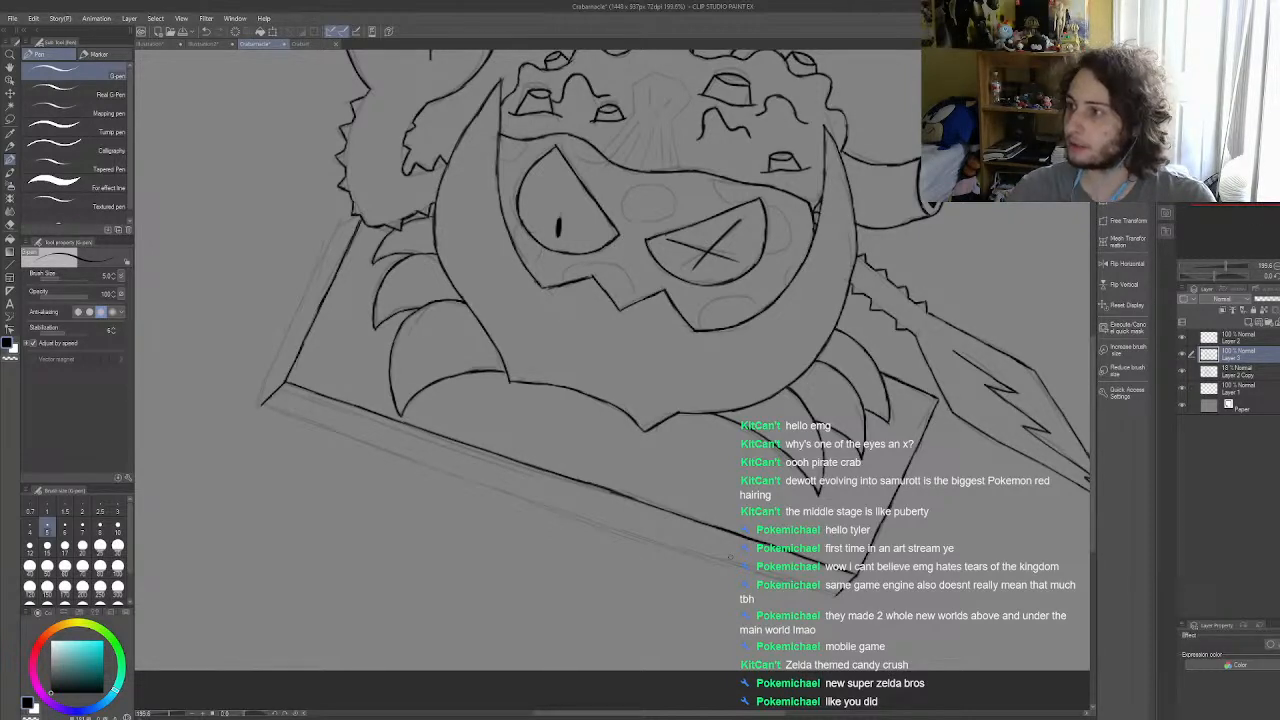
{"action": "scroll", "coordinate": [690, 518], "scroll_direction": "down", "scroll_amount": 9}
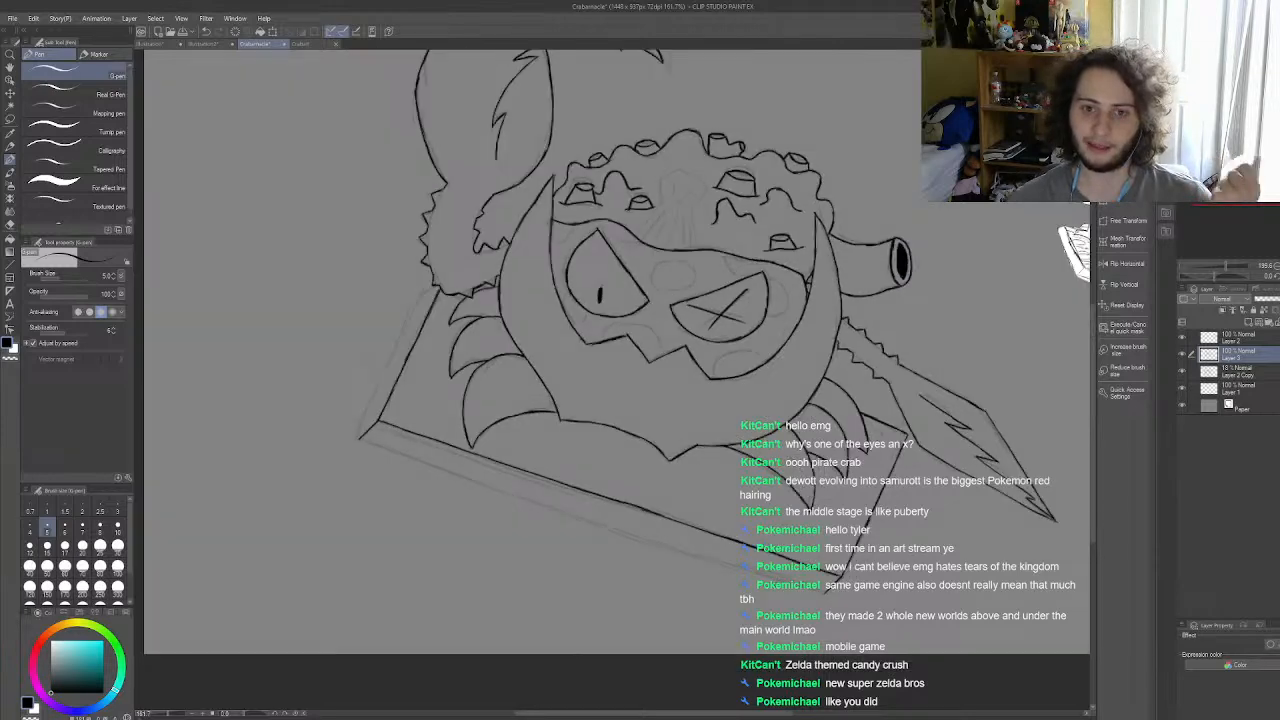
{"action": "scroll", "coordinate": [645, 515], "scroll_direction": "up", "scroll_amount": 11}
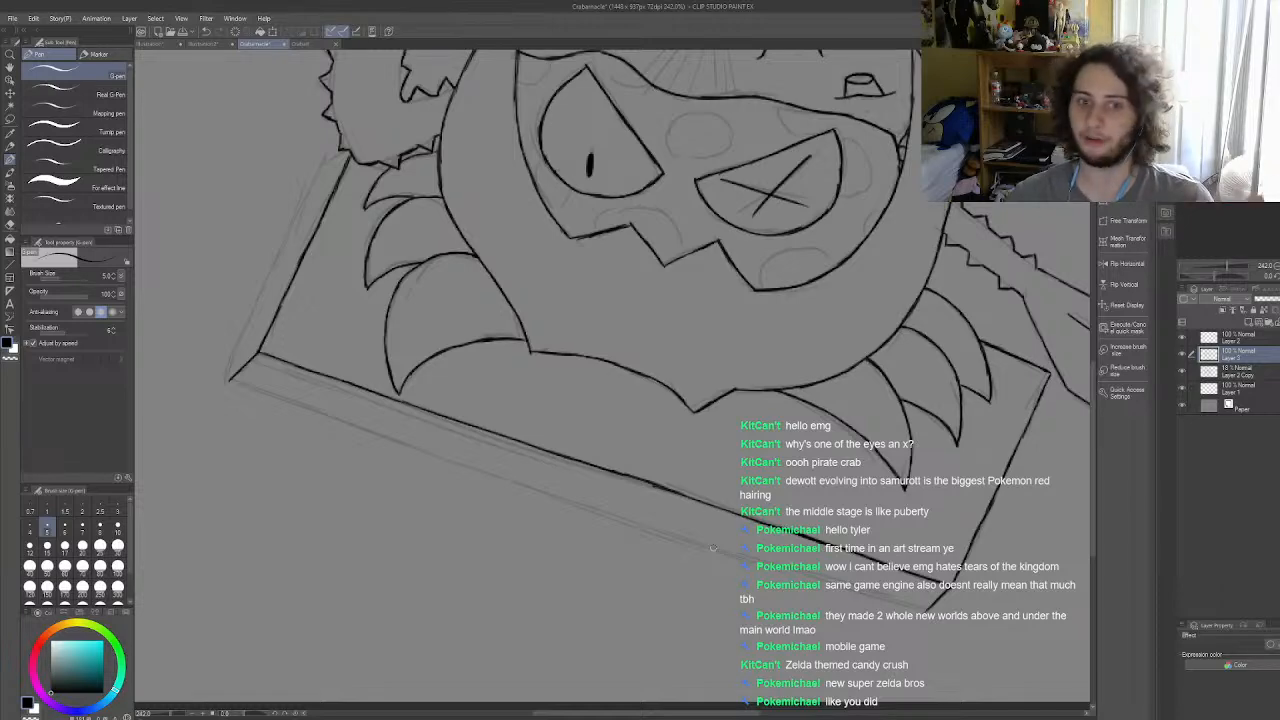
{"action": "scroll", "coordinate": [713, 548], "scroll_direction": "down", "scroll_amount": 4}
{"action": "scroll", "coordinate": [732, 566], "scroll_direction": "up", "scroll_amount": 5}
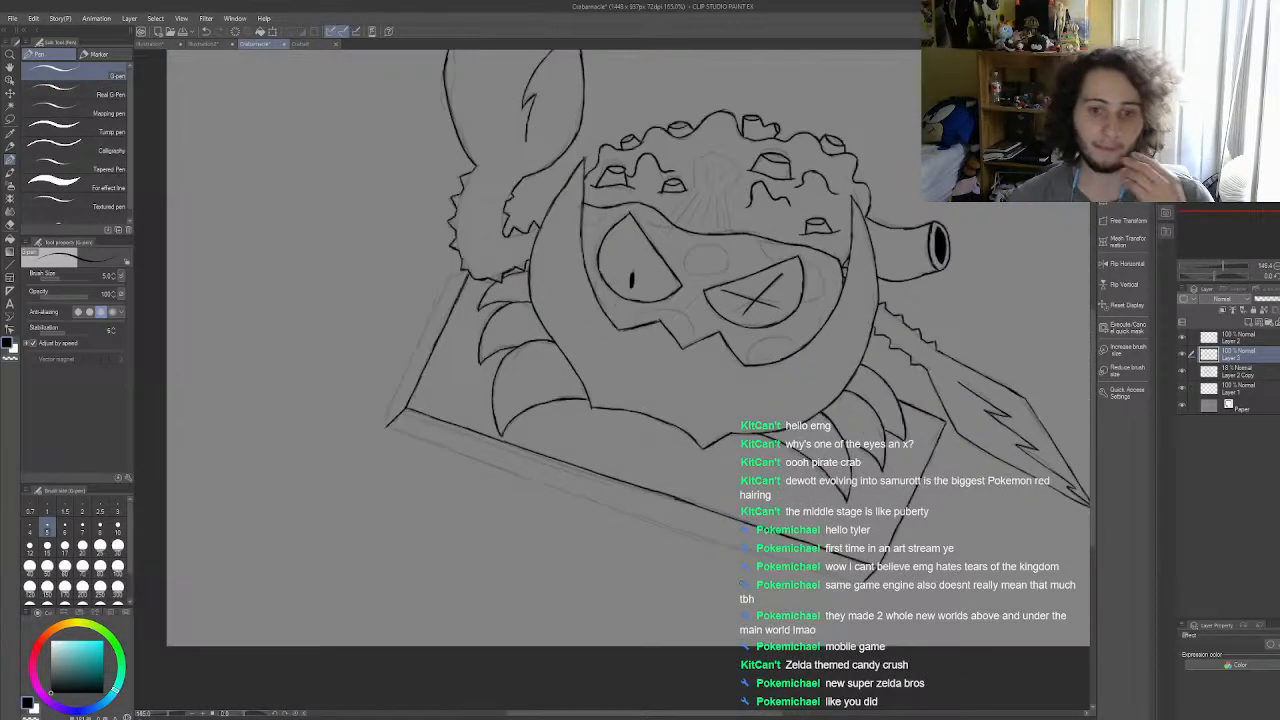
{"action": "scroll", "coordinate": [738, 572], "scroll_direction": "up", "scroll_amount": 1}
{"action": "scroll", "coordinate": [738, 572], "scroll_direction": "down", "scroll_amount": 1}
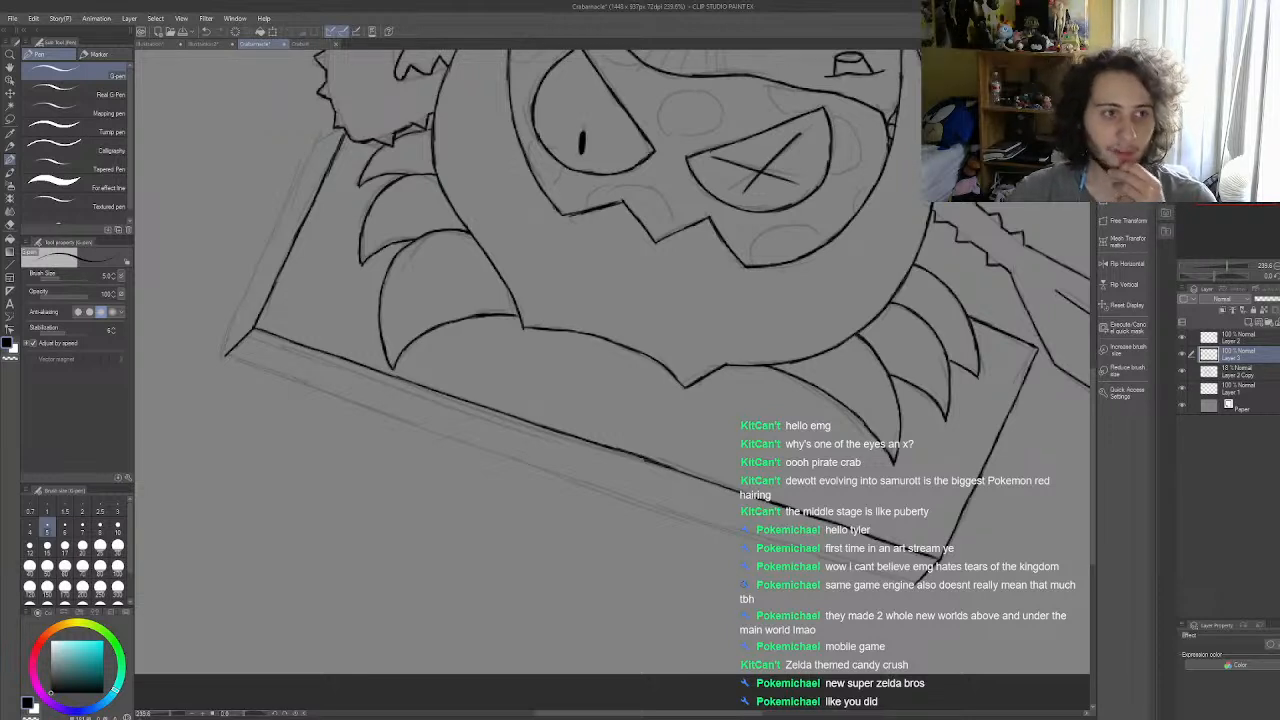
Step: Draw a straight guide line on the faded Layer 2 Copy along the slab's lower front edge
{"action": "left_click", "coordinate": [12, 266]}
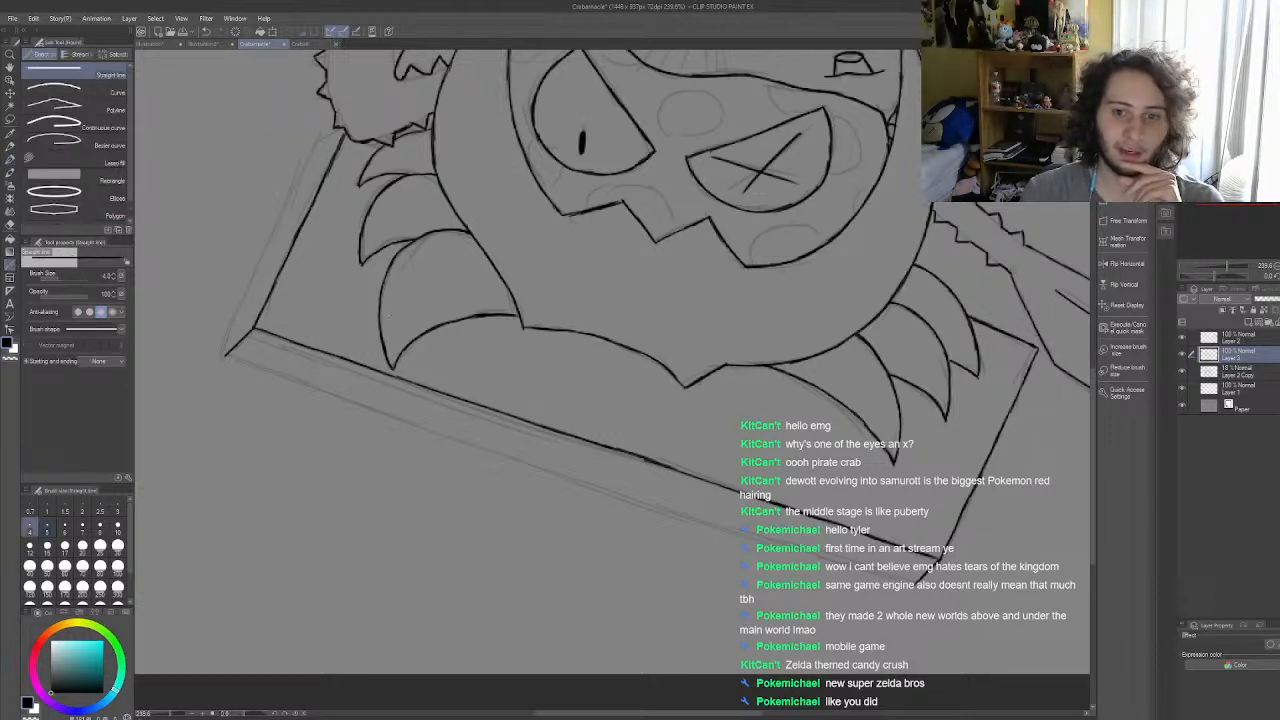
{"action": "left_click", "coordinate": [1230, 371]}
{"action": "left_click_drag", "start_coordinate": [292, 379], "coordinate": [920, 582]}
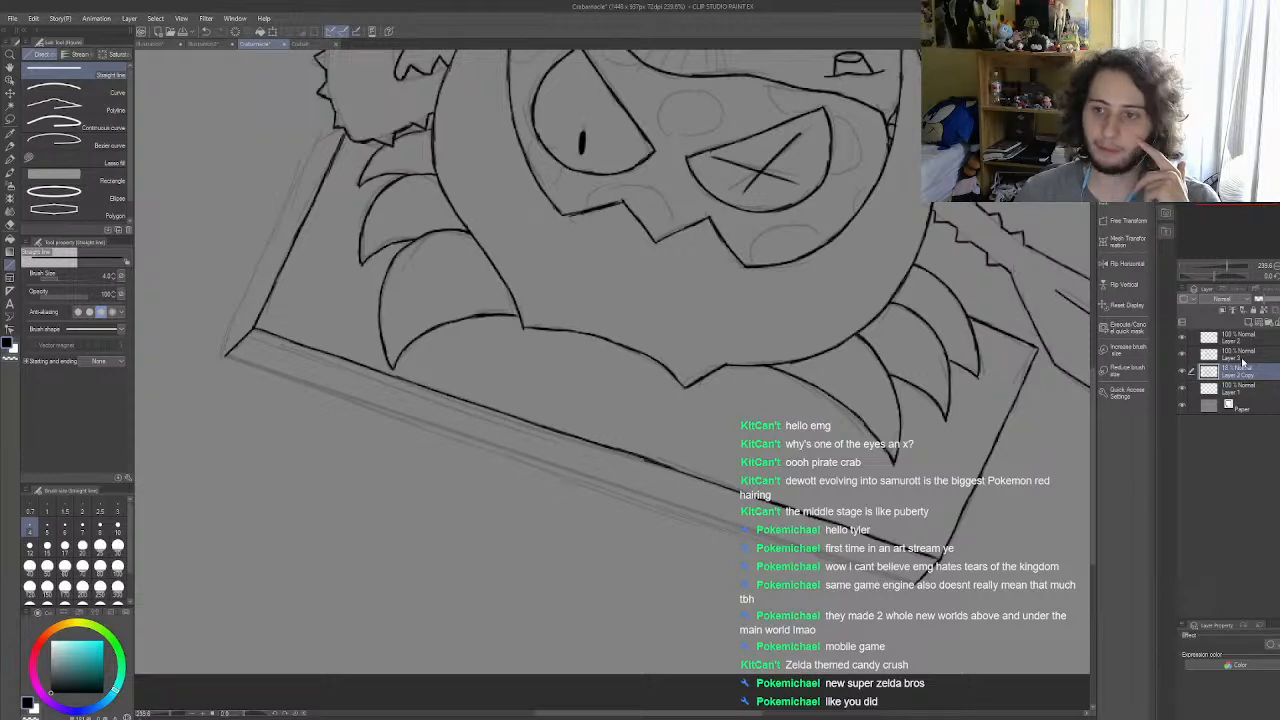
Step: Return to Layer 3 with the G-pen and ink the start of the slab's lower front edge from its left corner
{"action": "left_click", "coordinate": [1237, 352]}
{"action": "left_click", "coordinate": [10, 158]}
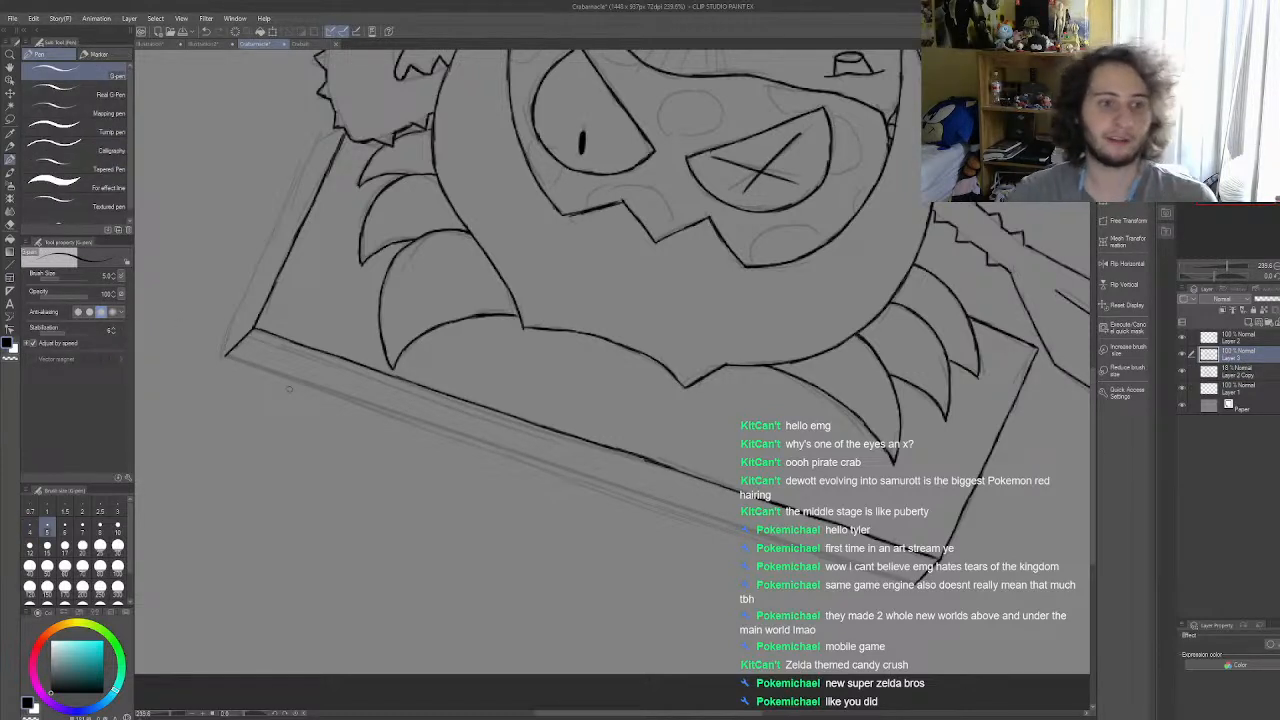
{"action": "scroll", "coordinate": [289, 388], "scroll_direction": "up", "scroll_amount": 5}
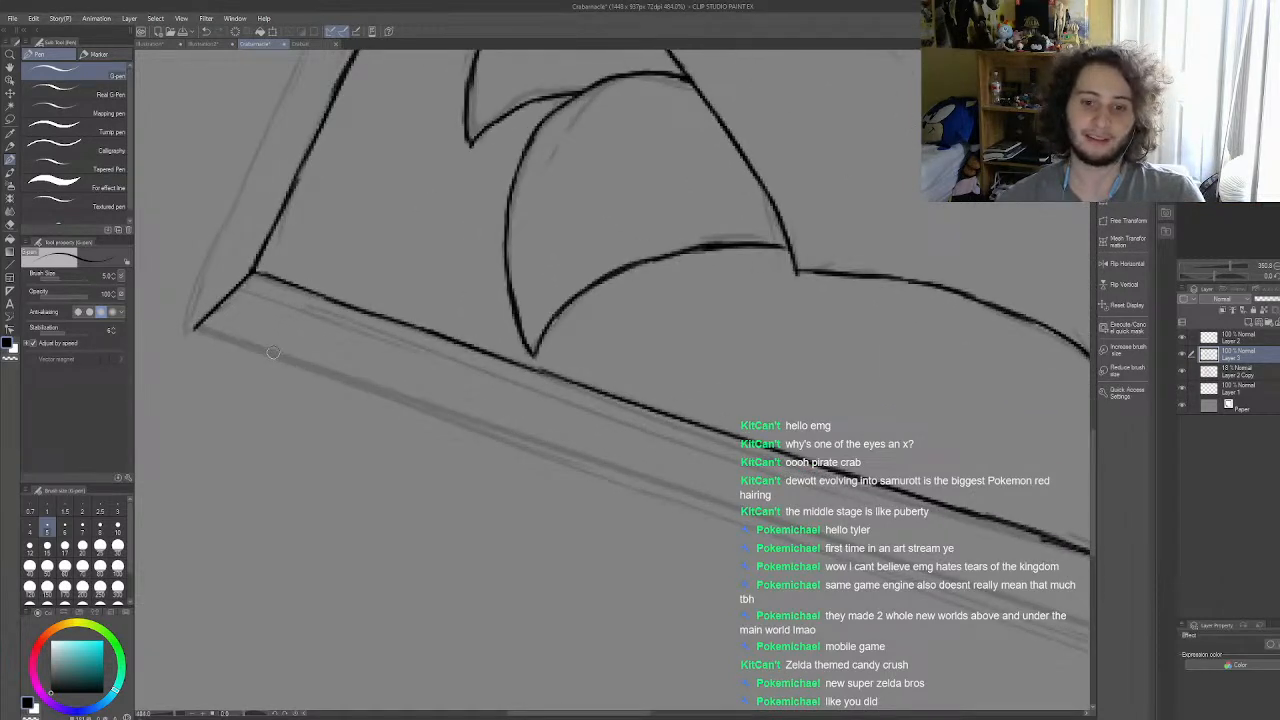
{"action": "scroll", "coordinate": [273, 352], "scroll_direction": "down", "scroll_amount": 1}
{"action": "mouse_move", "coordinate": [181, 322]}
{"action": "left_mouse_down"}
{"action": "mouse_move", "coordinate": [306, 365]}
{"action": "mouse_move", "coordinate": [355, 400]}
{"action": "mouse_move", "coordinate": [291, 363]}
{"action": "mouse_move", "coordinate": [484, 422]}
{"action": "left_mouse_up"}
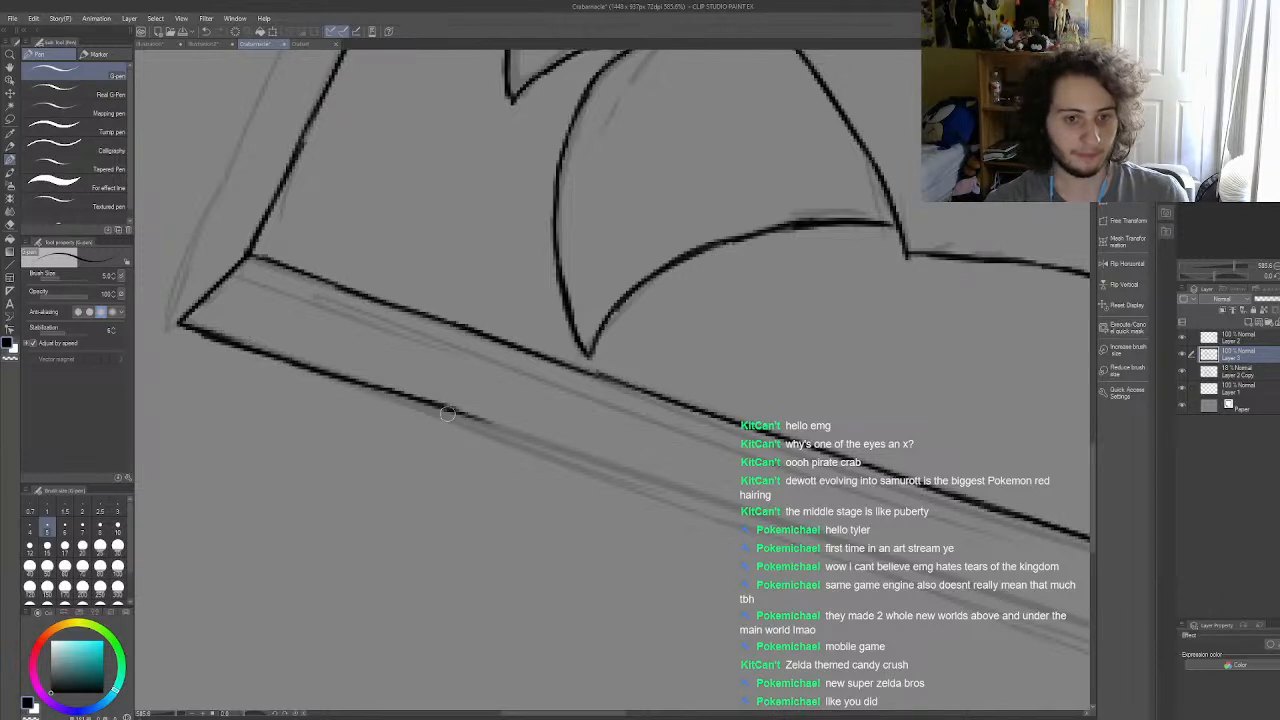
{"action": "key", "text": "ctrl+z"}
{"action": "key", "text": "ctrl+z"}
{"action": "key", "text": "ctrl+z"}
{"action": "left_click_drag", "start_coordinate": [350, 380], "coordinate": [476, 423]}
{"action": "key", "text": "ctrl+z"}
{"action": "key", "text": "ctrl+z"}
{"action": "left_click_drag", "start_coordinate": [361, 383], "coordinate": [666, 485]}
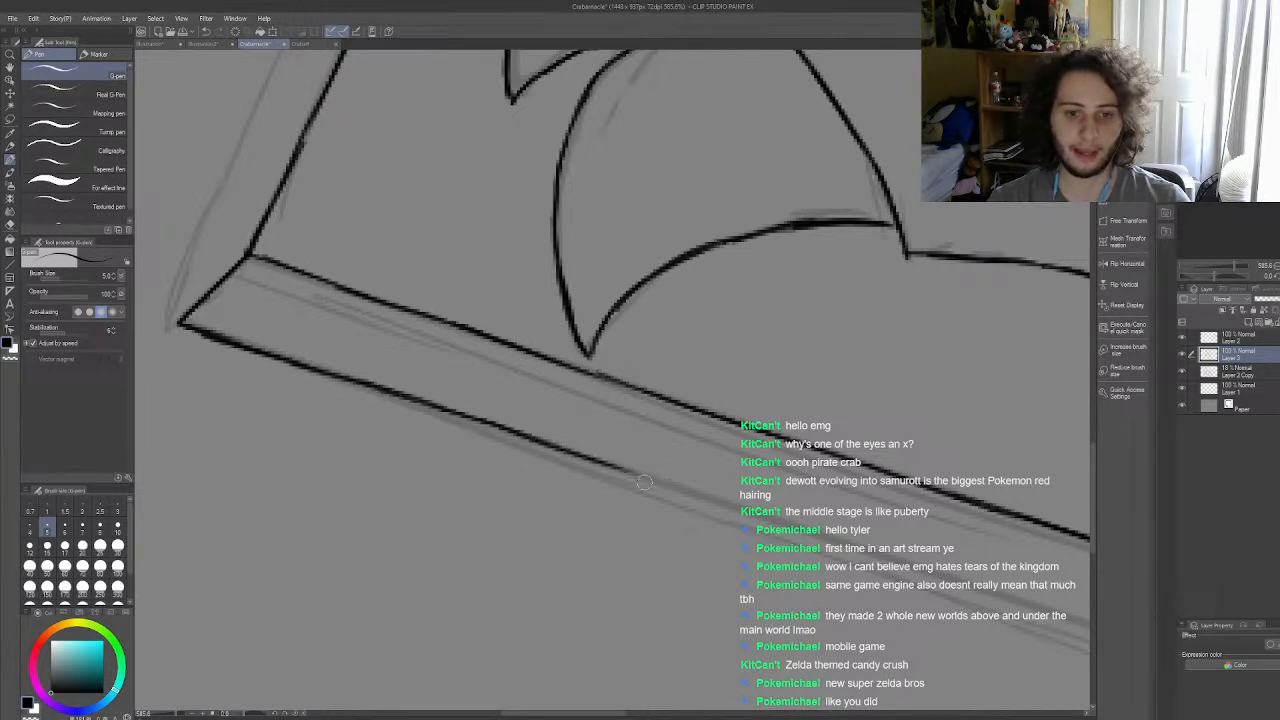
{"action": "key", "text": "ctrl+z"}
{"action": "key", "text": "ctrl+z"}
{"action": "key", "text": "ctrl+z"}
{"action": "key", "text": "ctrl+z"}
{"action": "key", "text": "ctrl+z"}
Step: Extend the slab's inked lower front edge along the guide to just past the tip of the lowest left leg
{"action": "left_click_drag", "start_coordinate": [346, 379], "coordinate": [480, 422]}
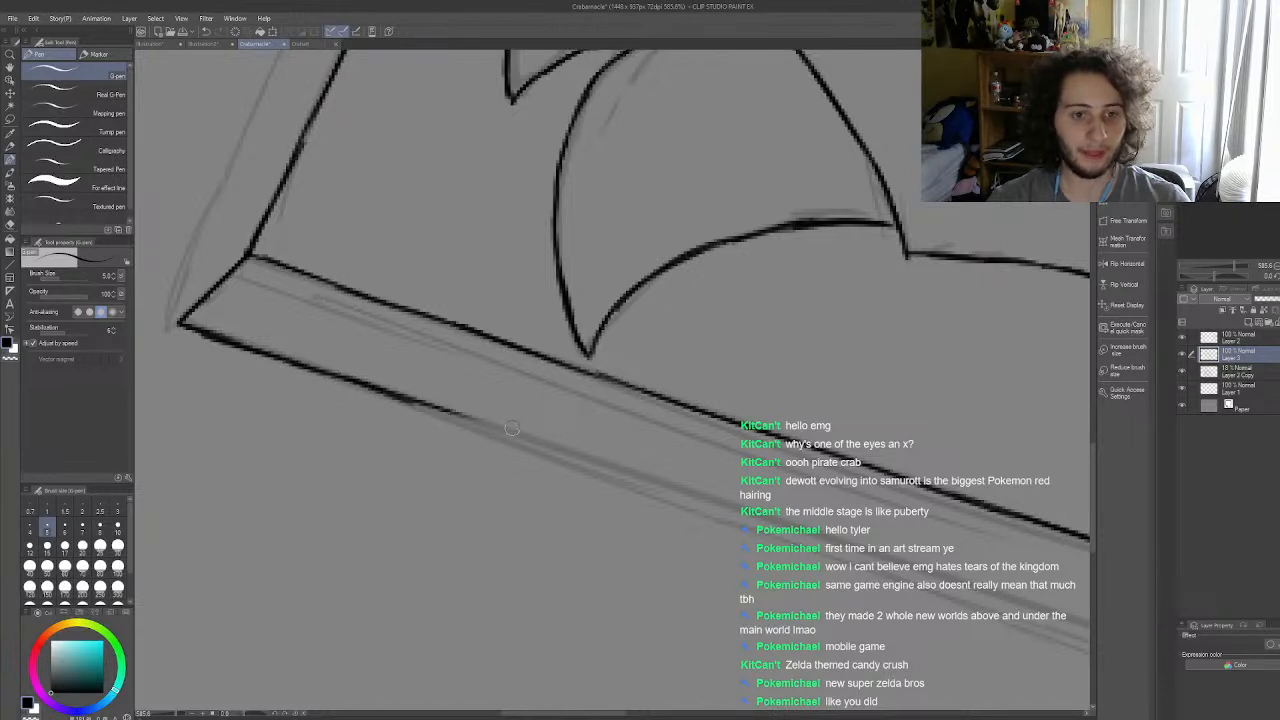
{"action": "key", "text": "ctrl+z"}
{"action": "key", "text": "ctrl+z"}
{"action": "left_click_drag", "start_coordinate": [357, 382], "coordinate": [638, 474]}
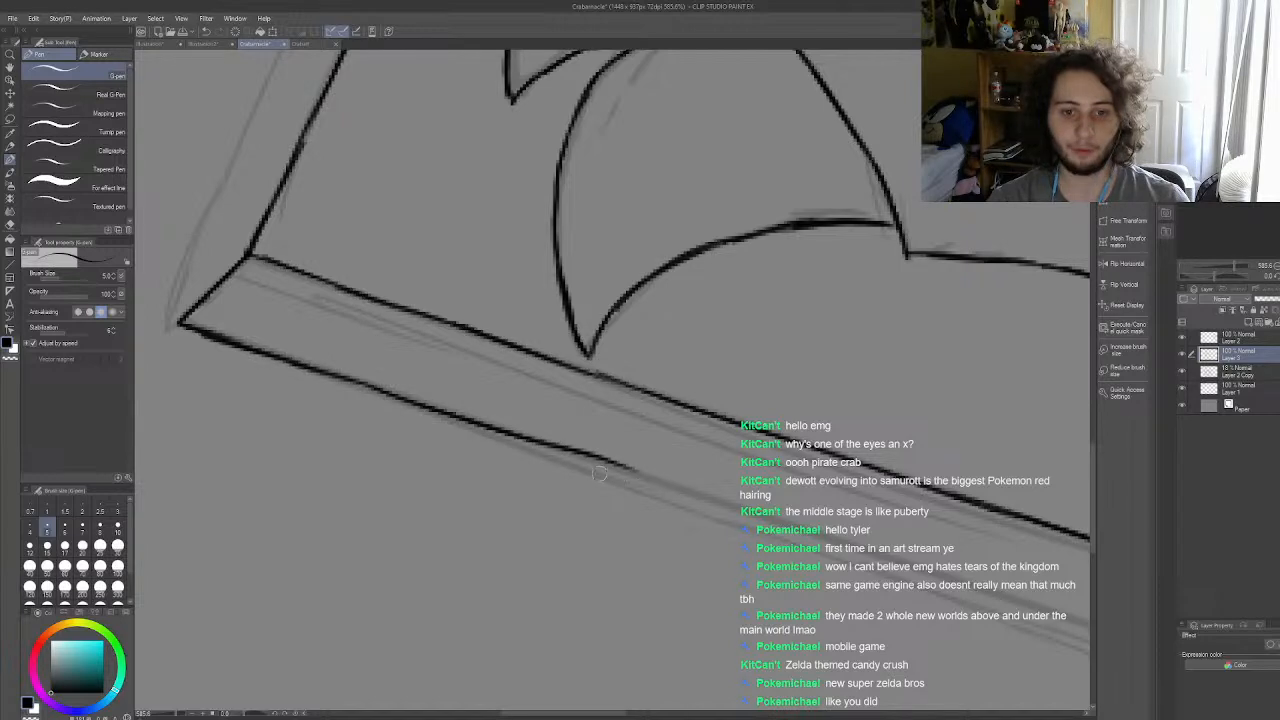
Step: Ink the middle stretch of the slab's lower front edge along the guide with overlapping strokes
{"action": "scroll", "coordinate": [560, 390], "scroll_direction": "down", "scroll_amount": 4}
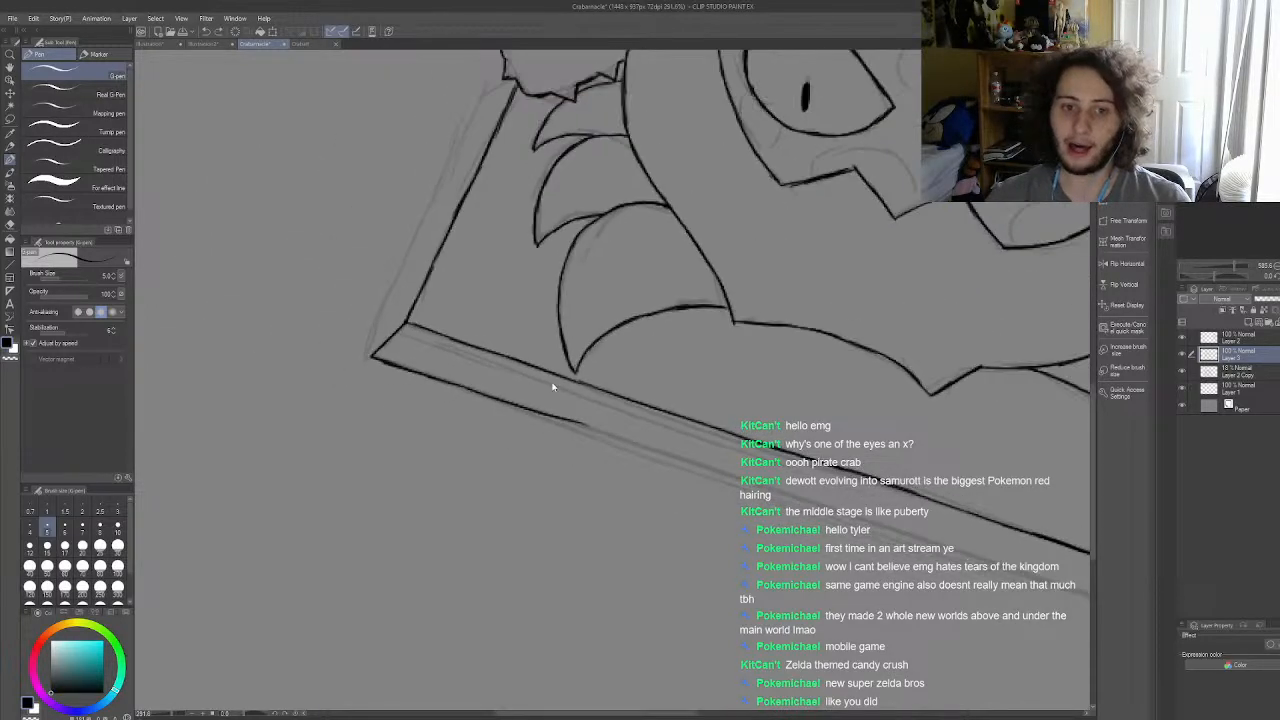
{"action": "scroll", "coordinate": [565, 382], "scroll_direction": "down", "scroll_amount": 1}
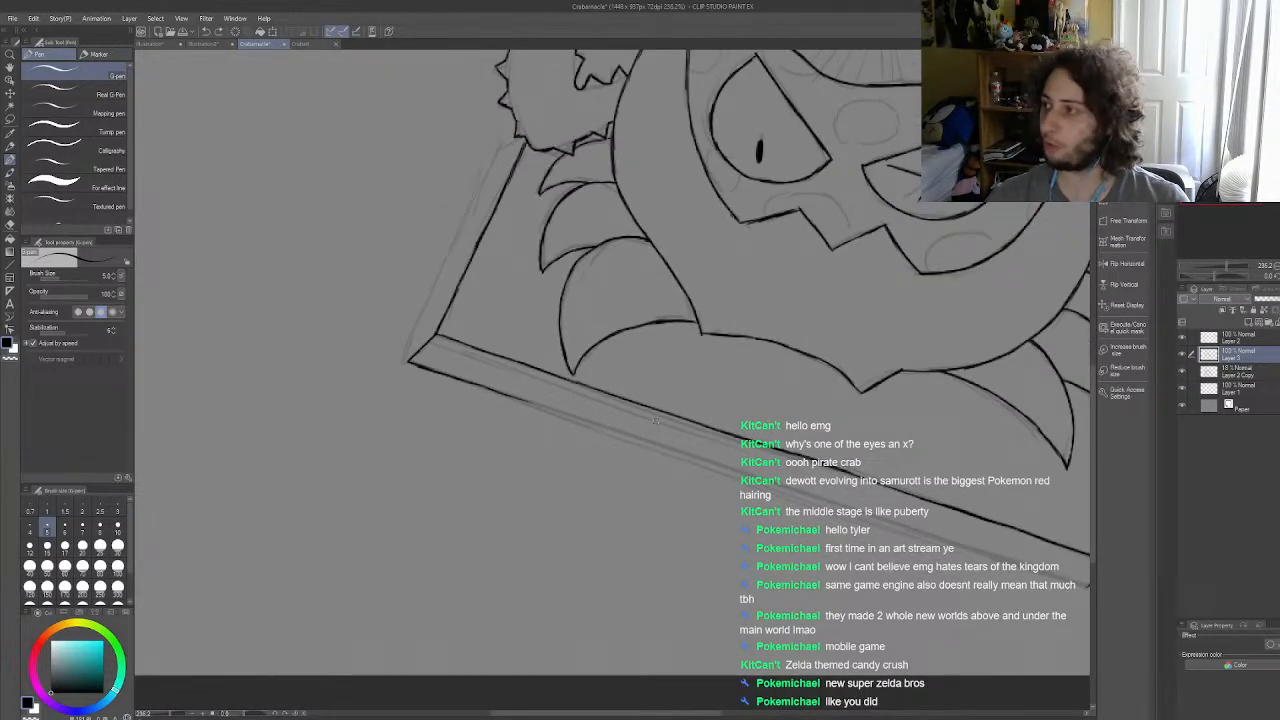
{"action": "scroll", "coordinate": [625, 390], "scroll_direction": "down", "scroll_amount": 3}
{"action": "scroll", "coordinate": [775, 445], "scroll_direction": "up", "scroll_amount": 2}
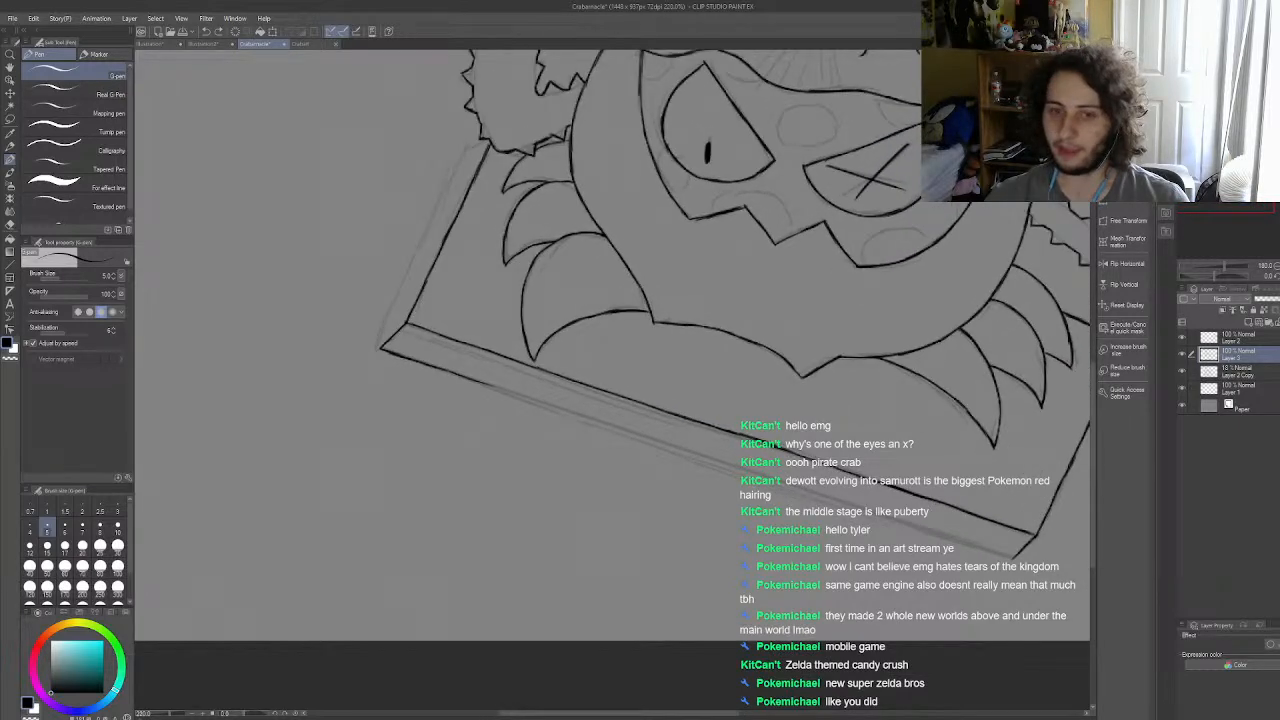
{"action": "scroll", "coordinate": [819, 482], "scroll_direction": "up", "scroll_amount": 3}
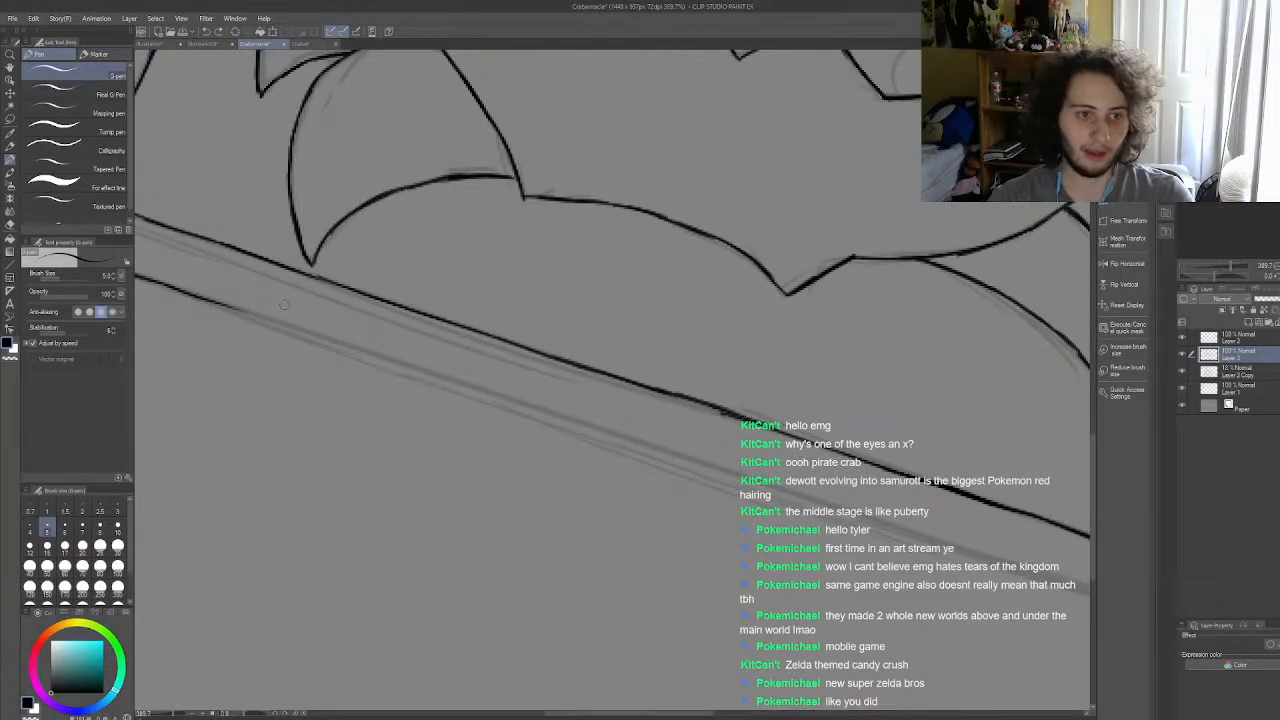
{"action": "mouse_move", "coordinate": [228, 307]}
{"action": "left_mouse_down"}
{"action": "mouse_move", "coordinate": [390, 372]}
{"action": "mouse_move", "coordinate": [332, 344]}
{"action": "mouse_move", "coordinate": [632, 445]}
{"action": "left_mouse_up"}
{"action": "key", "text": "ctrl+z"}
{"action": "key", "text": "ctrl+z"}
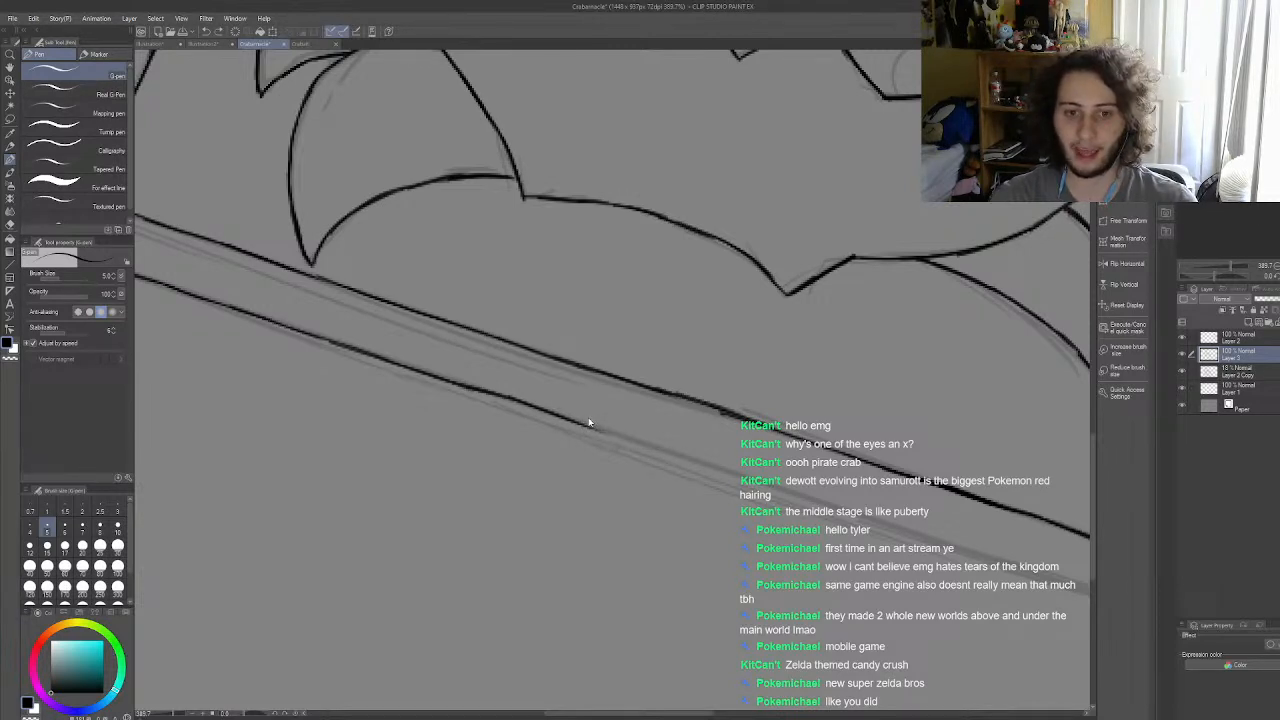
{"action": "left_click_drag", "start_coordinate": [572, 418], "coordinate": [645, 446]}
{"action": "key", "text": "ctrl+z"}
{"action": "left_click_drag", "start_coordinate": [568, 420], "coordinate": [870, 517]}
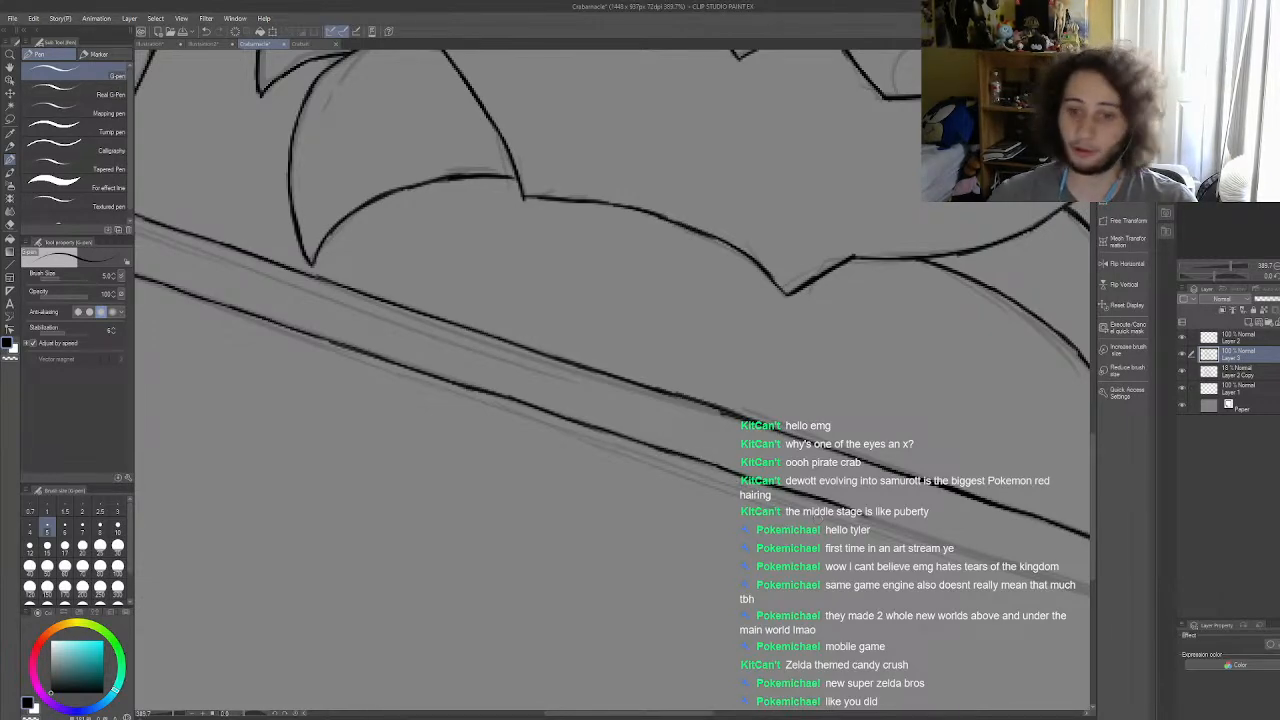
{"action": "scroll", "coordinate": [740, 455], "scroll_direction": "down", "scroll_amount": 7}
{"action": "scroll", "coordinate": [930, 505], "scroll_direction": "up", "scroll_amount": 9}
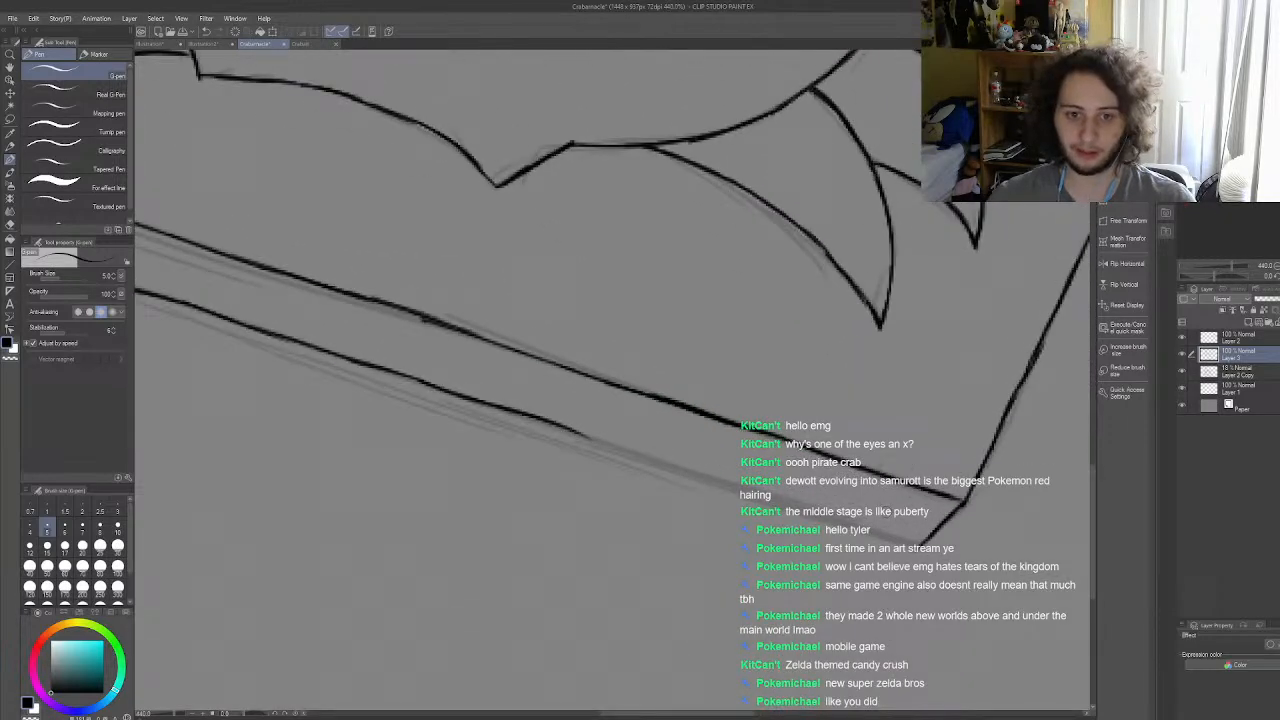
{"action": "left_click_drag", "start_coordinate": [566, 426], "coordinate": [651, 465]}
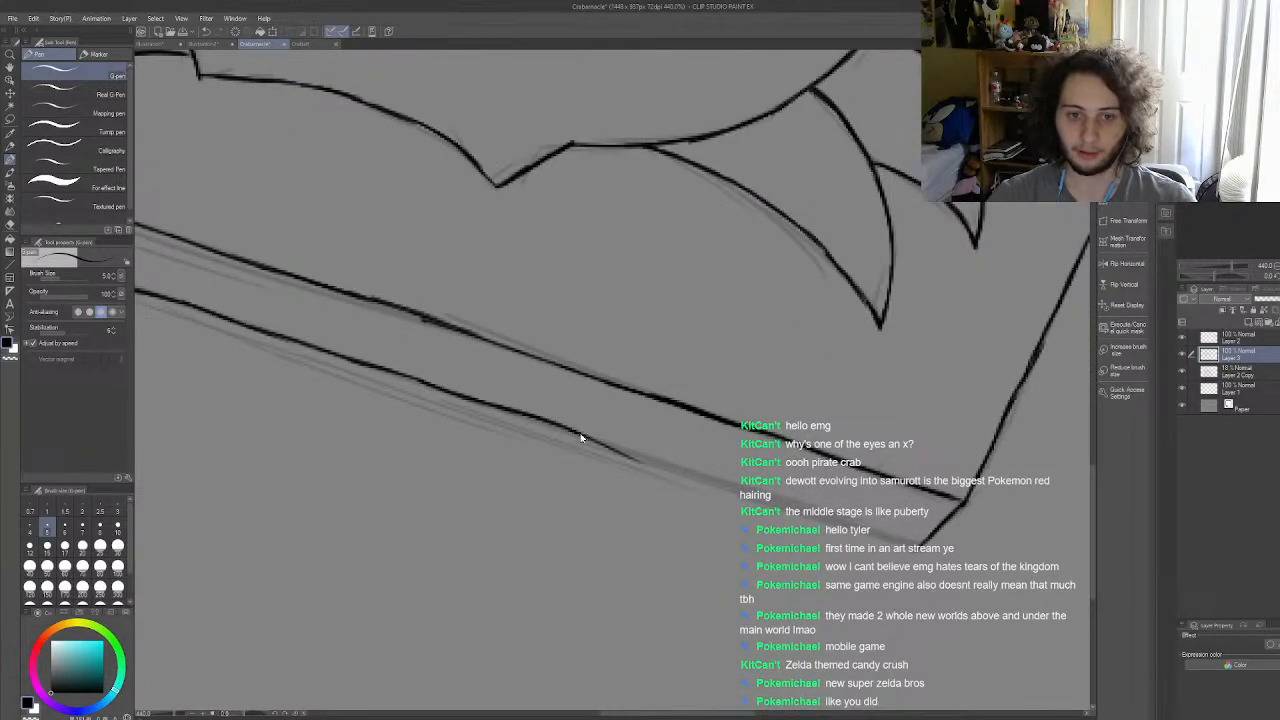
{"action": "key", "text": "ctrl+z"}
{"action": "left_click_drag", "start_coordinate": [548, 422], "coordinate": [765, 498]}
{"action": "key", "text": "ctrl+z"}
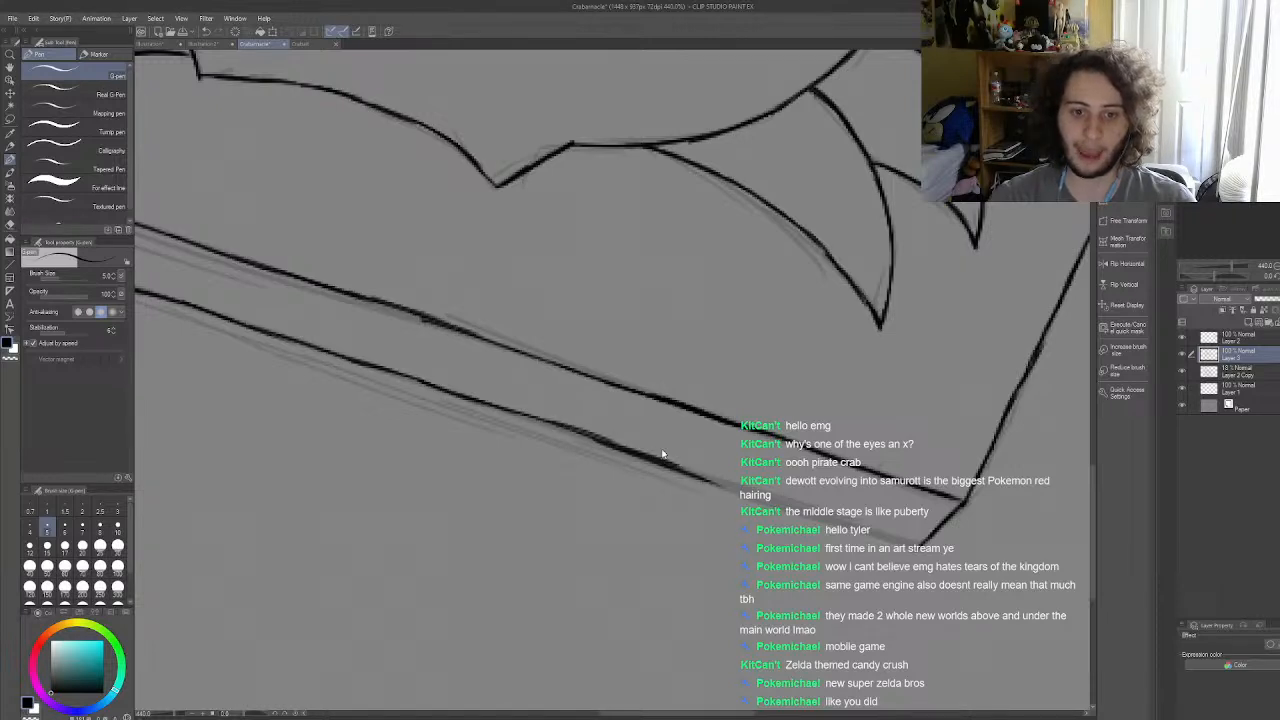
{"action": "key", "text": "ctrl+z"}
{"action": "left_click_drag", "start_coordinate": [551, 421], "coordinate": [712, 478]}
{"action": "key", "text": "ctrl+z"}
{"action": "key", "text": "ctrl+z"}
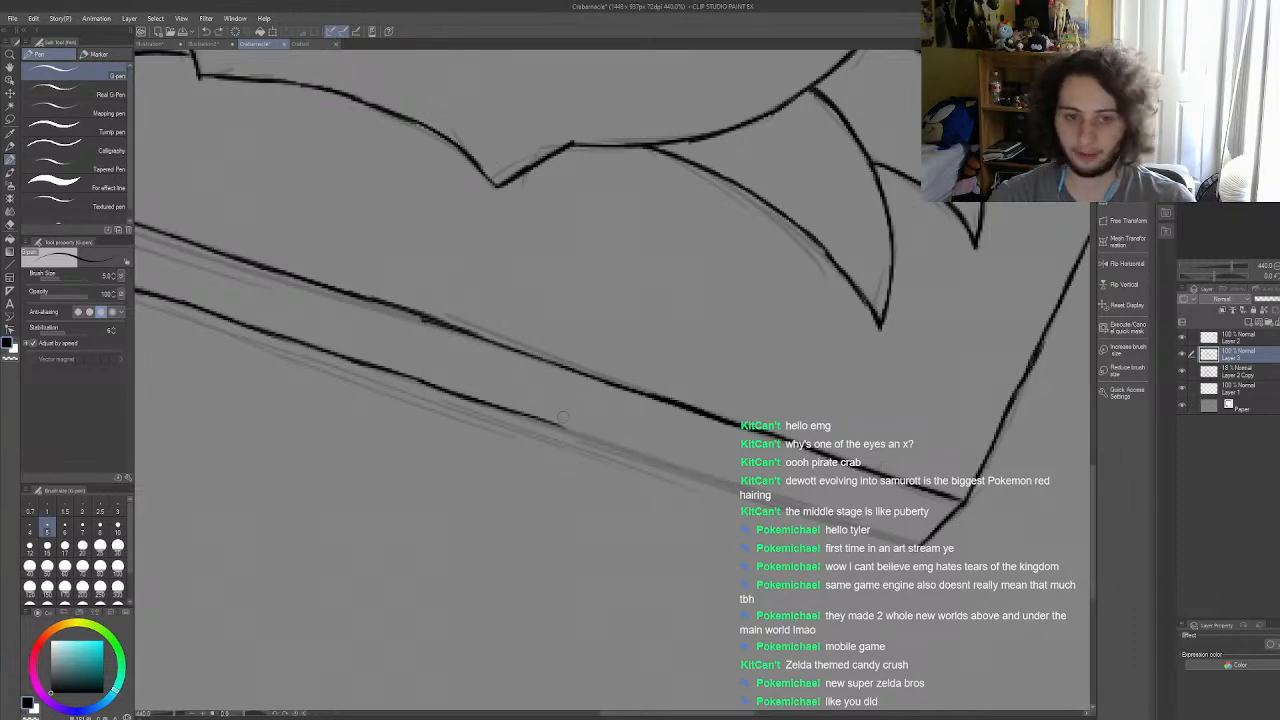
Step: Finish the slab's lower front edge with overlapping strokes running to the bottom of the front right corner
{"action": "left_click_drag", "start_coordinate": [551, 423], "coordinate": [689, 474]}
{"action": "left_click_drag", "start_coordinate": [620, 450], "coordinate": [790, 503]}
{"action": "left_click_drag", "start_coordinate": [708, 477], "coordinate": [892, 542]}
{"action": "left_click_drag", "start_coordinate": [825, 520], "coordinate": [921, 545]}
{"action": "scroll", "coordinate": [850, 482], "scroll_direction": "down", "scroll_amount": 8}
{"action": "scroll", "coordinate": [584, 359], "scroll_direction": "up", "scroll_amount": 7}
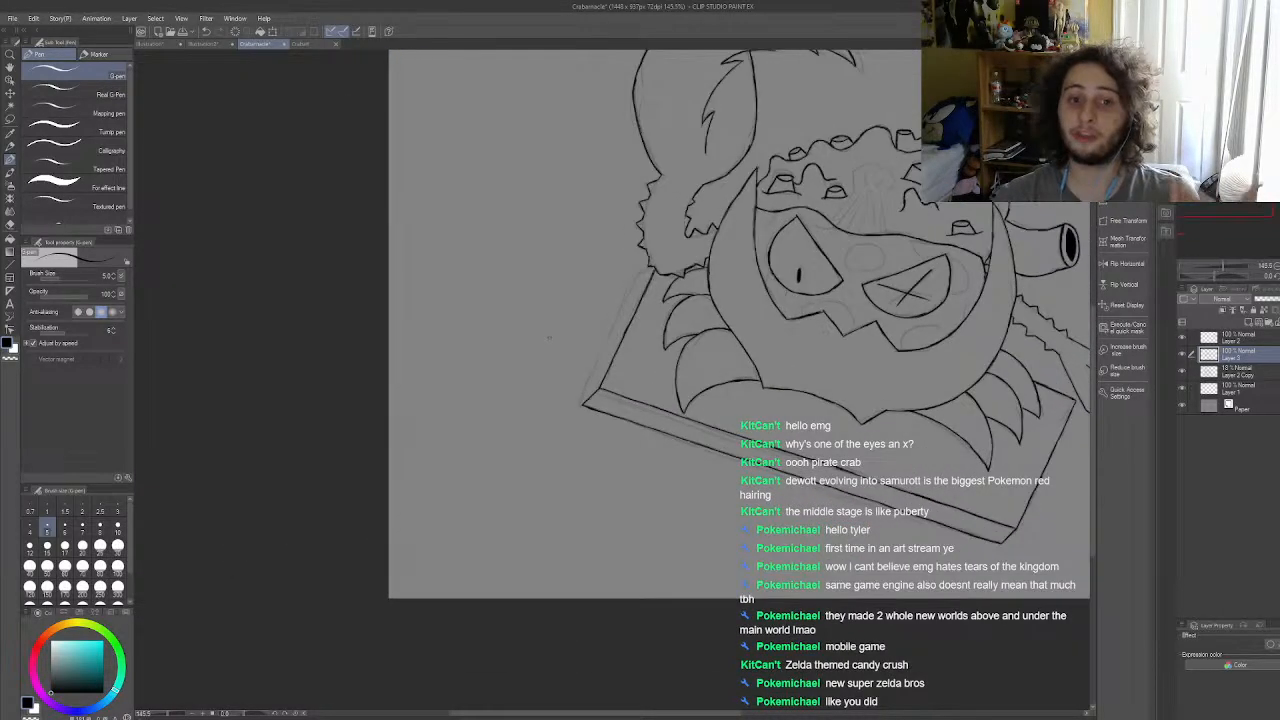
{"action": "scroll", "coordinate": [600, 352], "scroll_direction": "down", "scroll_amount": 2}
{"action": "scroll", "coordinate": [634, 266], "scroll_direction": "up", "scroll_amount": 4}
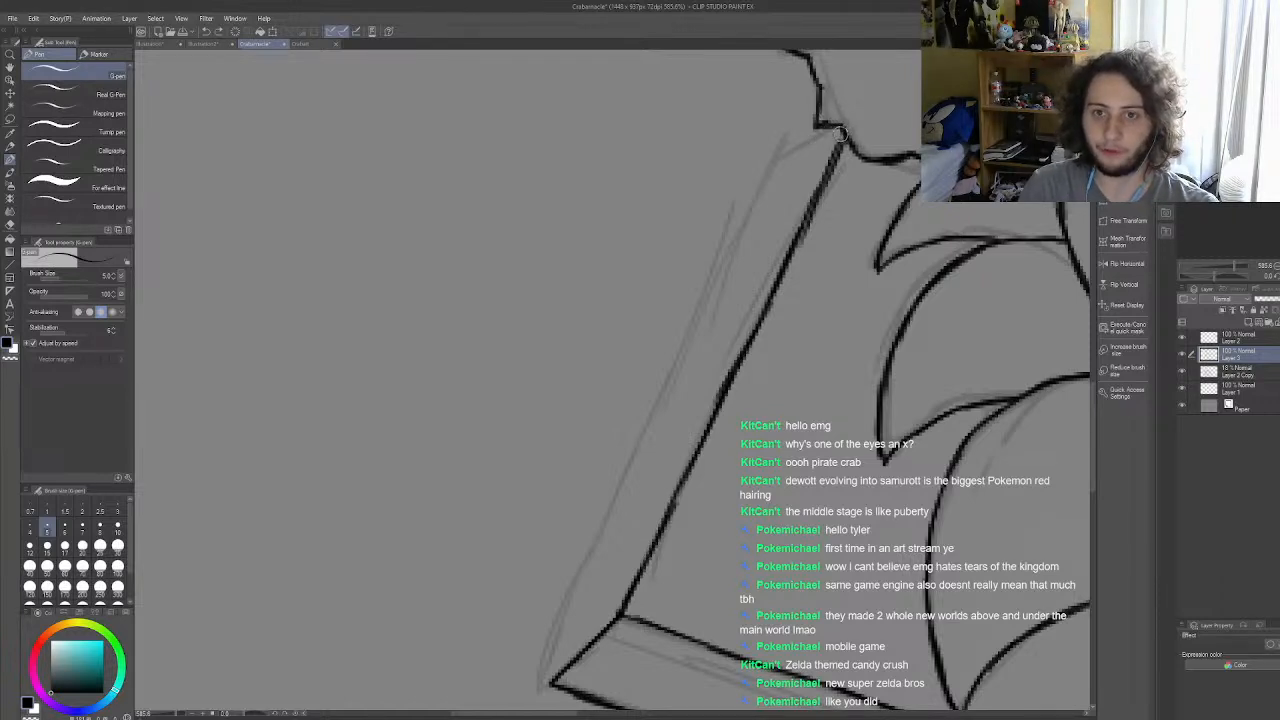
{"action": "left_click_drag", "start_coordinate": [843, 135], "coordinate": [771, 161]}
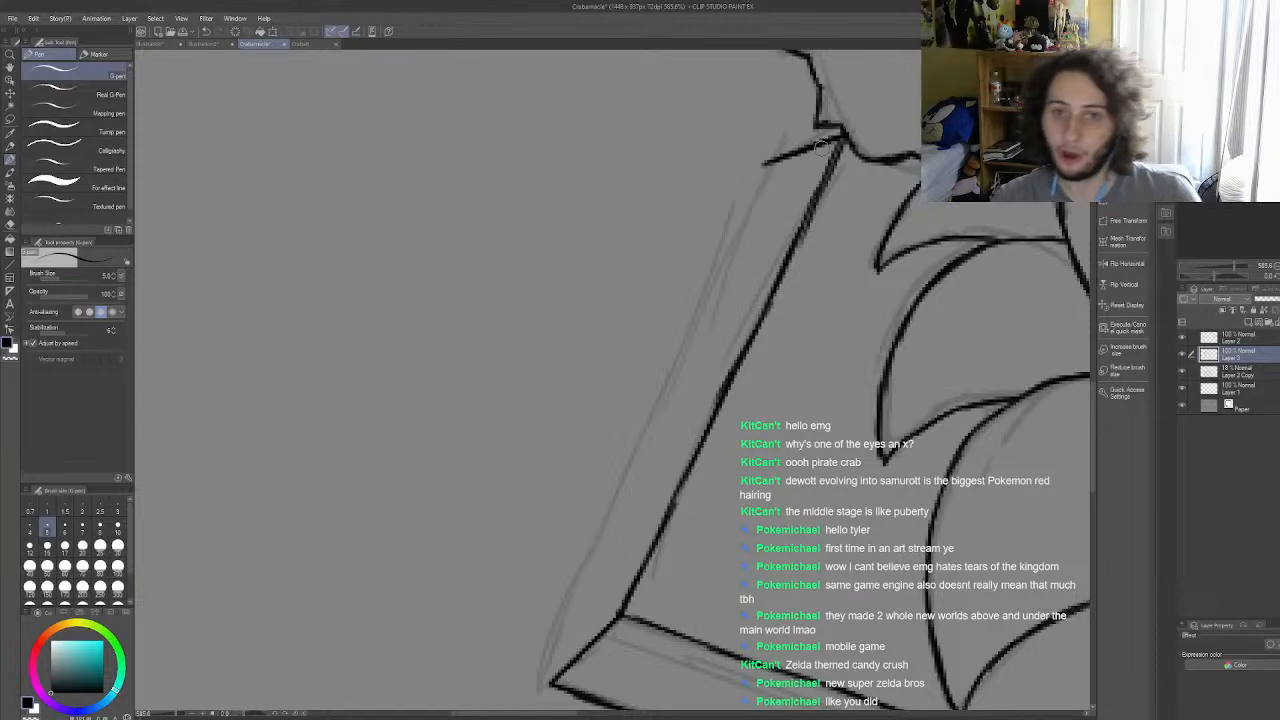
{"action": "scroll", "coordinate": [822, 147], "scroll_direction": "down", "scroll_amount": 3}
{"action": "scroll", "coordinate": [766, 315], "scroll_direction": "up", "scroll_amount": 2}
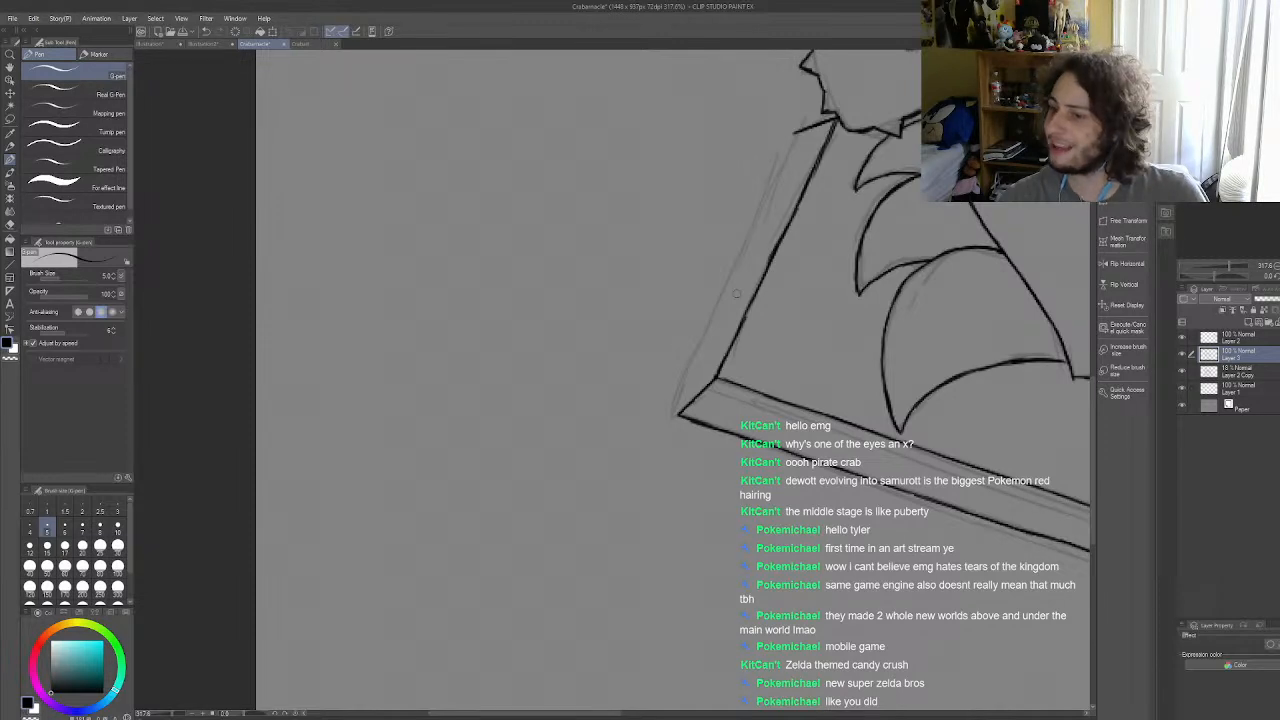
{"action": "scroll", "coordinate": [710, 280], "scroll_direction": "up", "scroll_amount": 2}
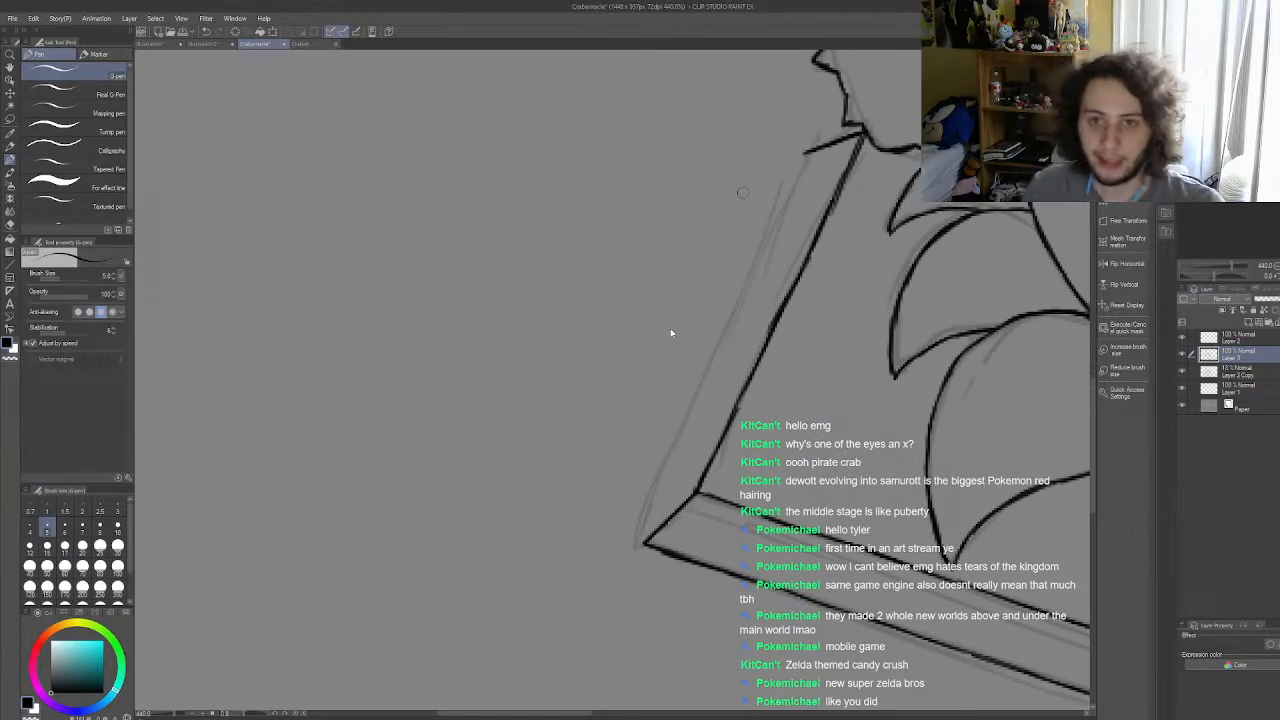
{"action": "left_click_drag", "start_coordinate": [859, 133], "coordinate": [806, 171]}
{"action": "key", "text": "ctrl+z"}
Step: Ink a short slanted thickness edge from the top end of the slab's left edge, below the furry claw arm
{"action": "key", "text": "ctrl+z"}
{"action": "key", "text": "ctrl+z"}
{"action": "key", "text": "ctrl+z"}
{"action": "key", "text": "ctrl+z"}
{"action": "left_click_drag", "start_coordinate": [863, 134], "coordinate": [810, 167]}
{"action": "key", "text": "ctrl+z"}
{"action": "key", "text": "ctrl+z"}
{"action": "left_click_drag", "start_coordinate": [863, 134], "coordinate": [794, 183]}
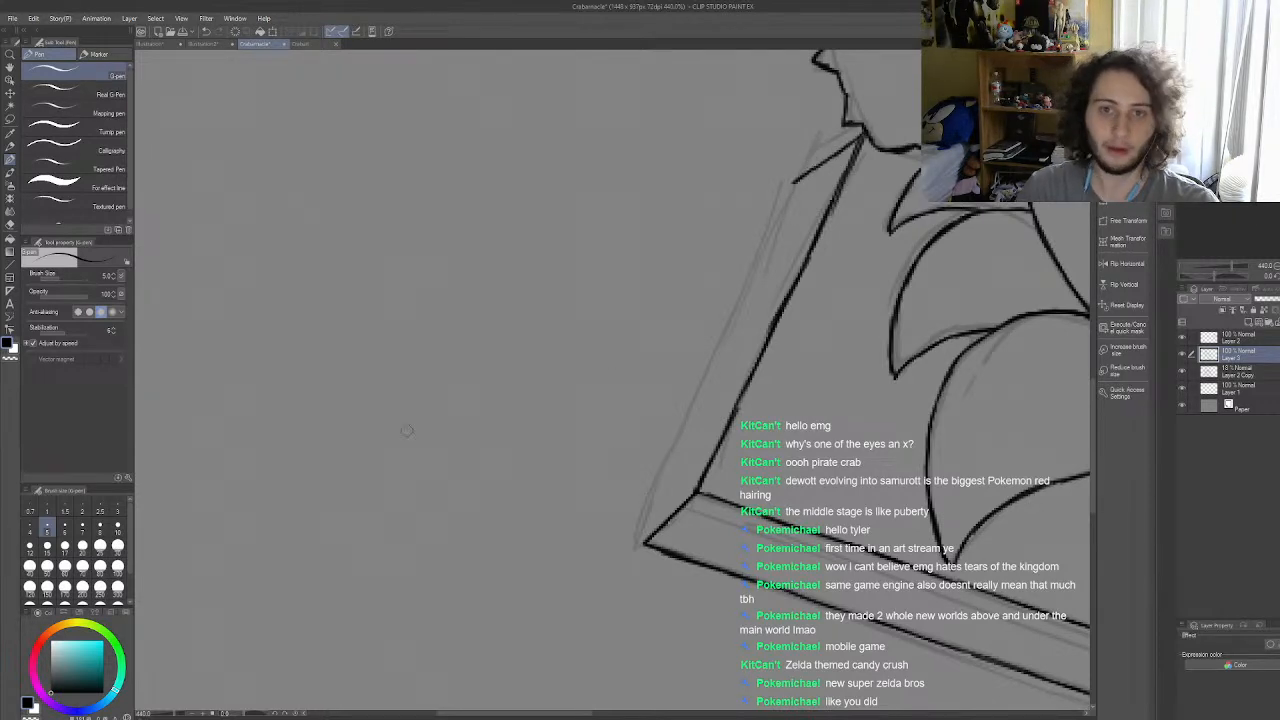
Step: Draw a straight guide line on Layer 2 Copy from the short slanted edge's end to the slab's outer front left corner
{"action": "left_click", "coordinate": [9, 265]}
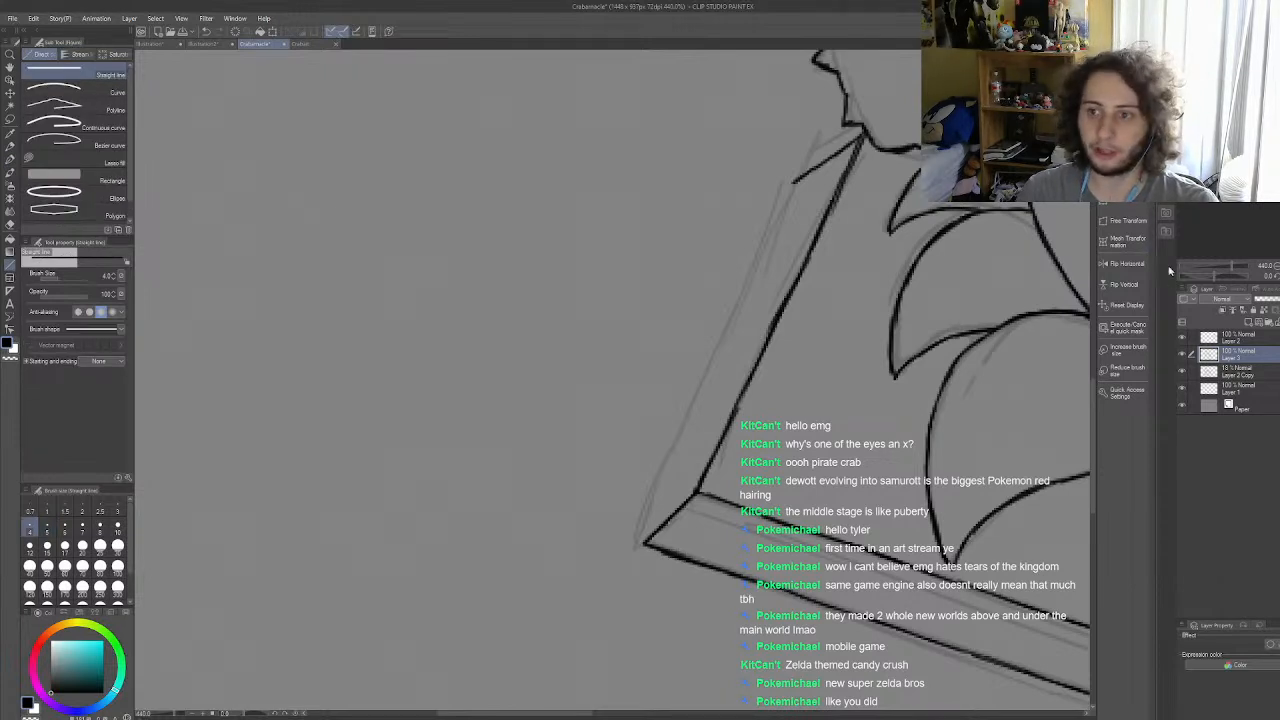
{"action": "left_click", "coordinate": [1229, 374]}
{"action": "mouse_move", "coordinate": [795, 181]}
{"action": "left_mouse_down"}
{"action": "mouse_move", "coordinate": [711, 318]}
{"action": "mouse_move", "coordinate": [642, 543]}
{"action": "left_mouse_up"}
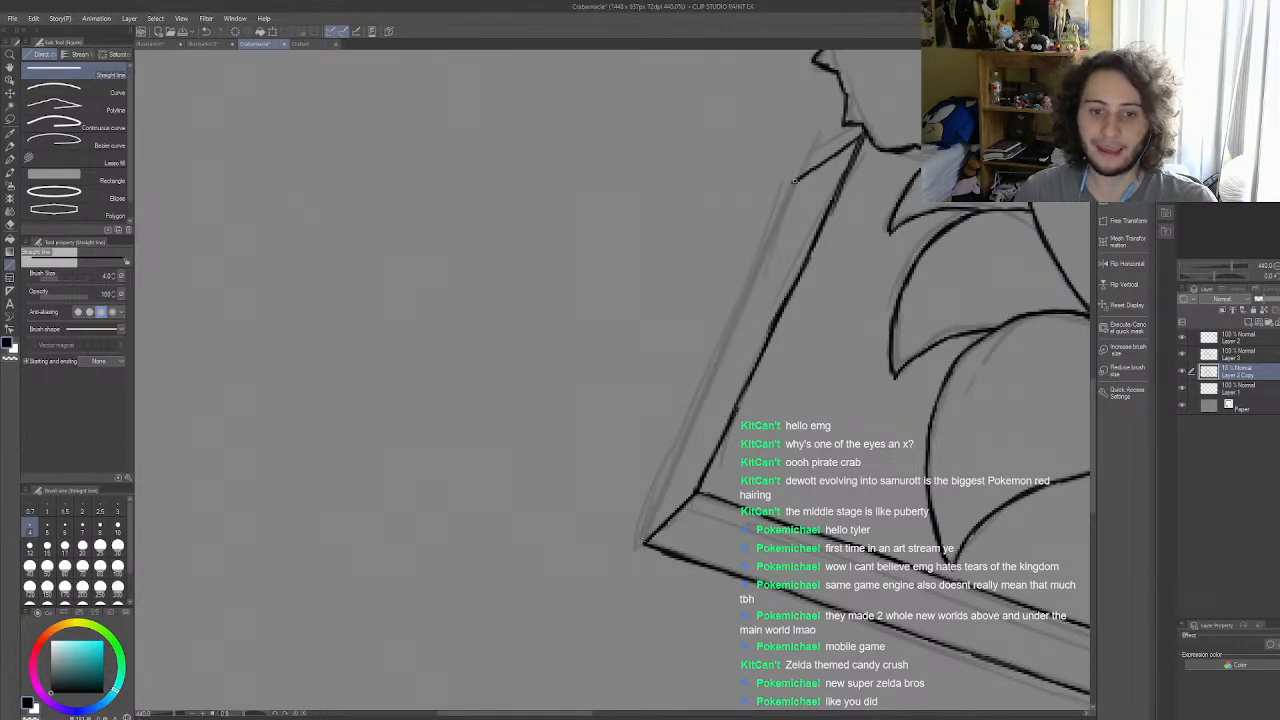
Step: Return to Layer 3 with the G-pen and ink the upper part of the slab's outer left edge along the guide
{"action": "left_click", "coordinate": [1236, 357]}
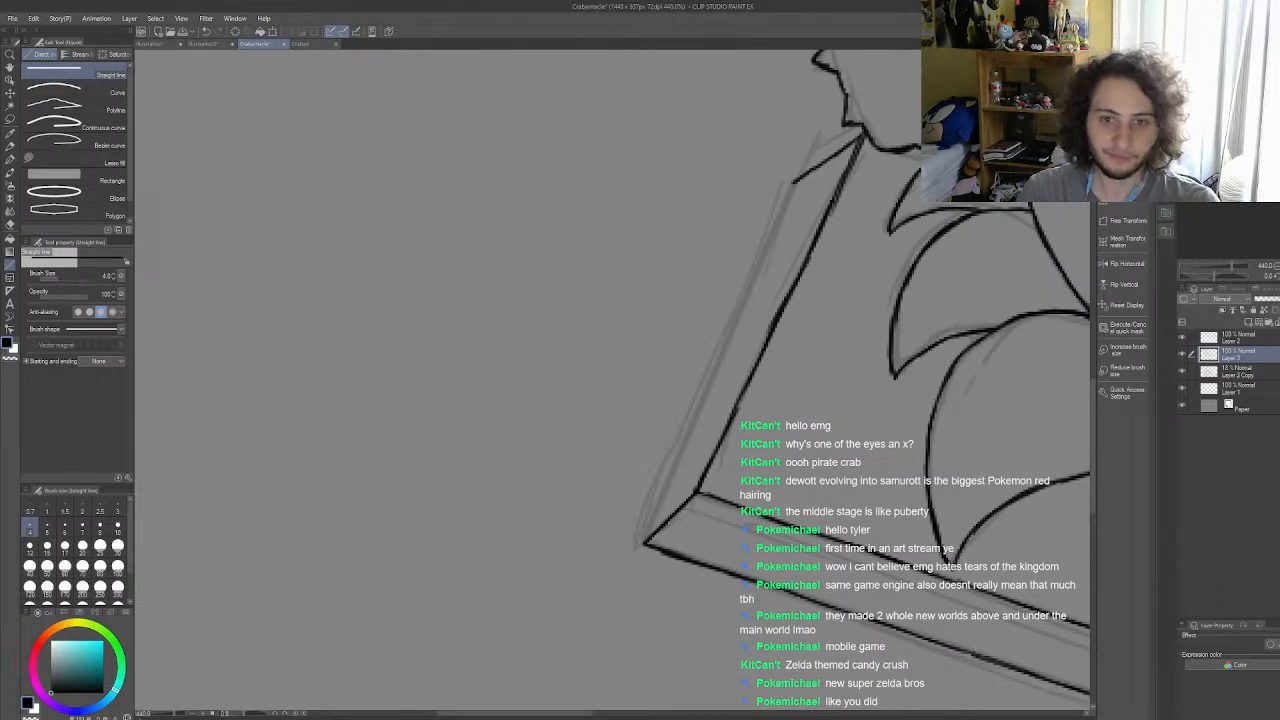
{"action": "key", "text": "p"}
{"action": "mouse_move", "coordinate": [789, 184]}
{"action": "left_mouse_down"}
{"action": "mouse_move", "coordinate": [707, 372]}
{"action": "mouse_move", "coordinate": [735, 320]}
{"action": "left_mouse_up"}
{"action": "key", "text": "ctrl+z"}
{"action": "key", "text": "ctrl+z"}
{"action": "left_click_drag", "start_coordinate": [757, 271], "coordinate": [738, 323]}
{"action": "key", "text": "ctrl+z"}
{"action": "left_click_drag", "start_coordinate": [758, 267], "coordinate": [729, 331]}
{"action": "key", "text": "ctrl+z"}
{"action": "left_click_drag", "start_coordinate": [758, 270], "coordinate": [710, 376]}
{"action": "key", "text": "ctrl+z"}
Step: Ink the rest of the slab's outer left edge down to the front left corner, closing its side face
{"action": "left_click_drag", "start_coordinate": [758, 266], "coordinate": [698, 395]}
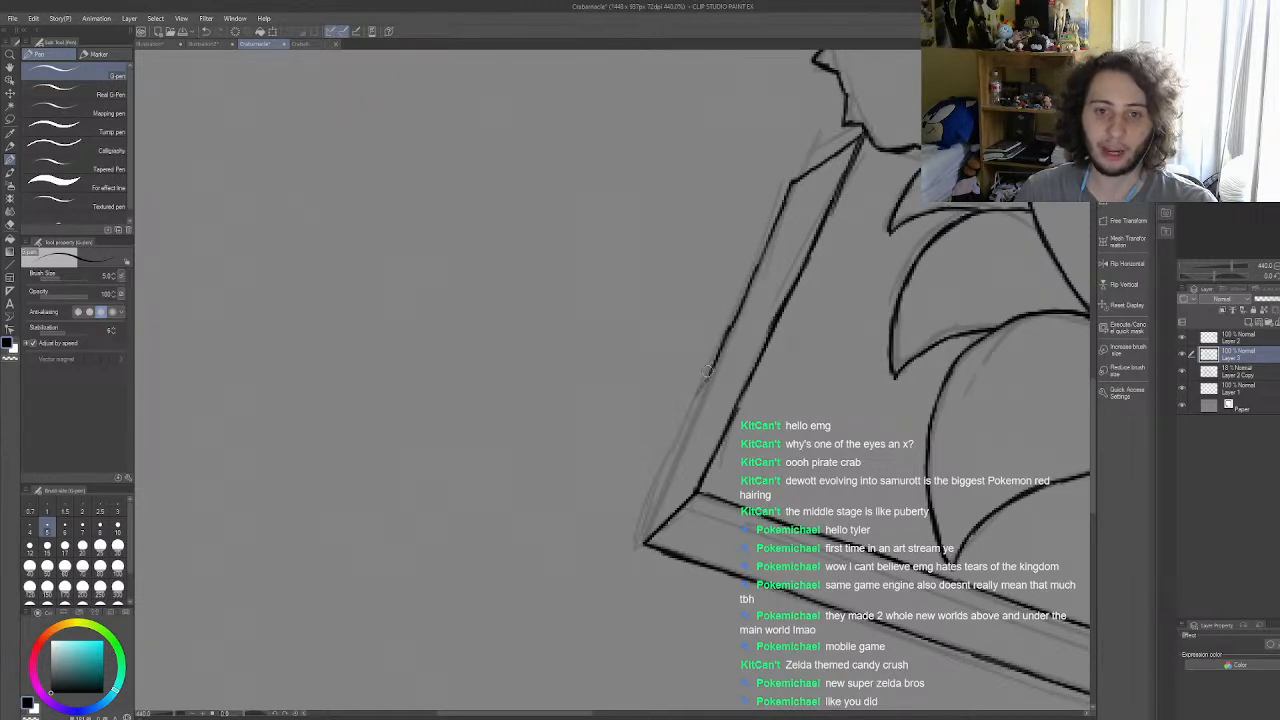
{"action": "key", "text": "ctrl+z"}
{"action": "mouse_move", "coordinate": [748, 287]}
{"action": "left_mouse_down"}
{"action": "mouse_move", "coordinate": [647, 540]}
{"action": "mouse_move", "coordinate": [650, 520]}
{"action": "left_mouse_up"}
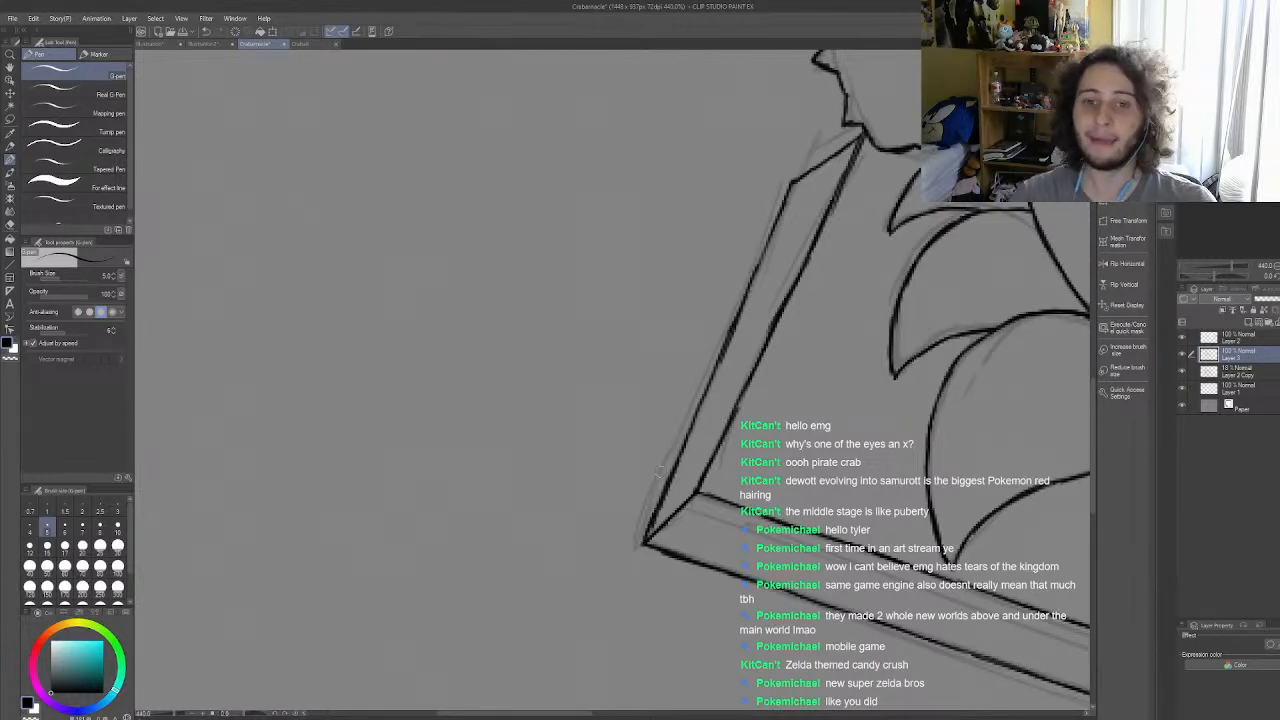
{"action": "scroll", "coordinate": [655, 426], "scroll_direction": "down", "scroll_amount": 10}
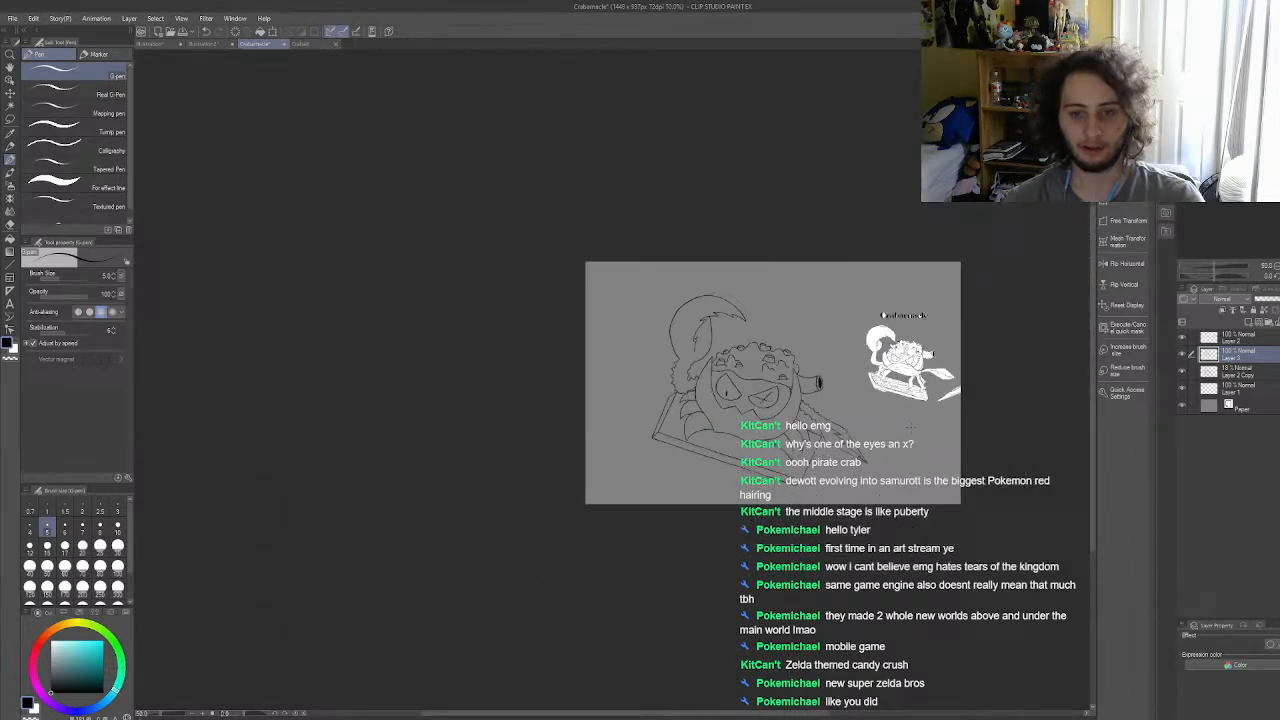
{"action": "scroll", "coordinate": [909, 427], "scroll_direction": "up", "scroll_amount": 5}
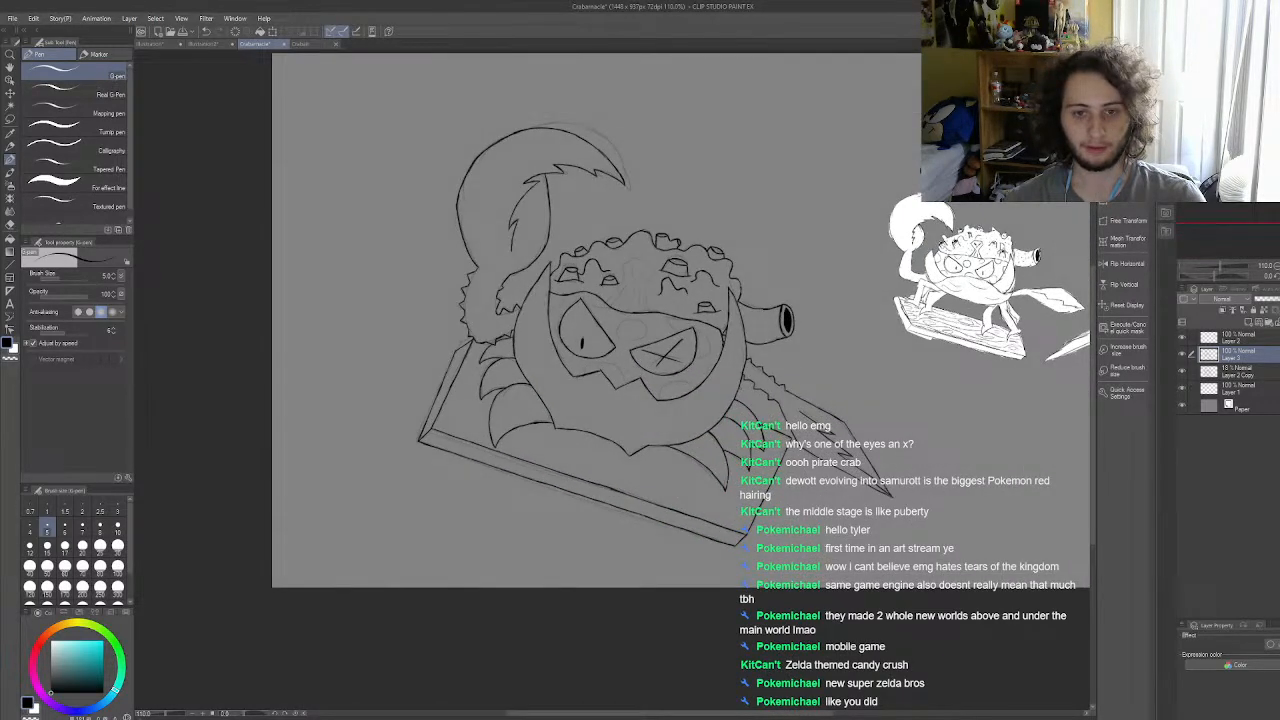
{"action": "scroll", "coordinate": [880, 420], "scroll_direction": "down", "scroll_amount": 1}
{"action": "scroll", "coordinate": [722, 372], "scroll_direction": "up", "scroll_amount": 2}
{"action": "scroll", "coordinate": [800, 366], "scroll_direction": "down", "scroll_amount": 2}
{"action": "scroll", "coordinate": [680, 436], "scroll_direction": "up", "scroll_amount": 2}
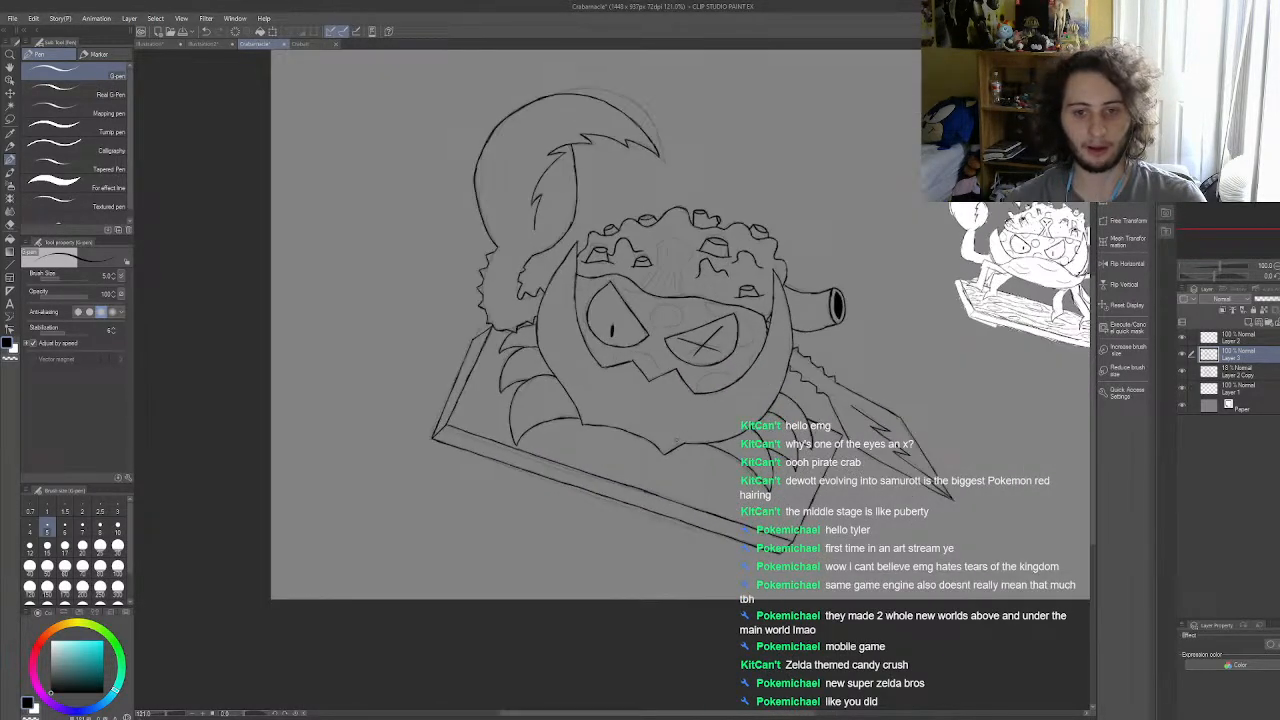
{"action": "scroll", "coordinate": [676, 434], "scroll_direction": "up", "scroll_amount": 1}
{"action": "scroll", "coordinate": [680, 430], "scroll_direction": "up", "scroll_amount": 1}
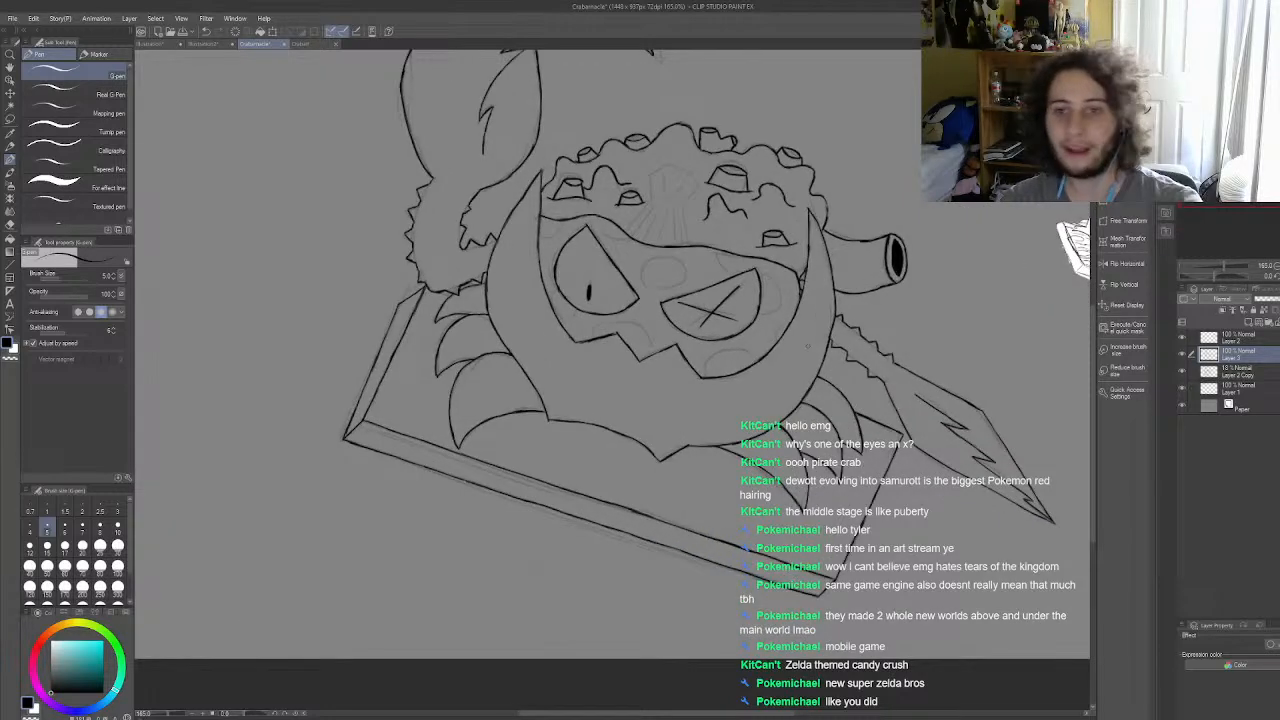
{"action": "scroll", "coordinate": [807, 347], "scroll_direction": "down", "scroll_amount": 3}
{"action": "scroll", "coordinate": [643, 398], "scroll_direction": "up", "scroll_amount": 2}
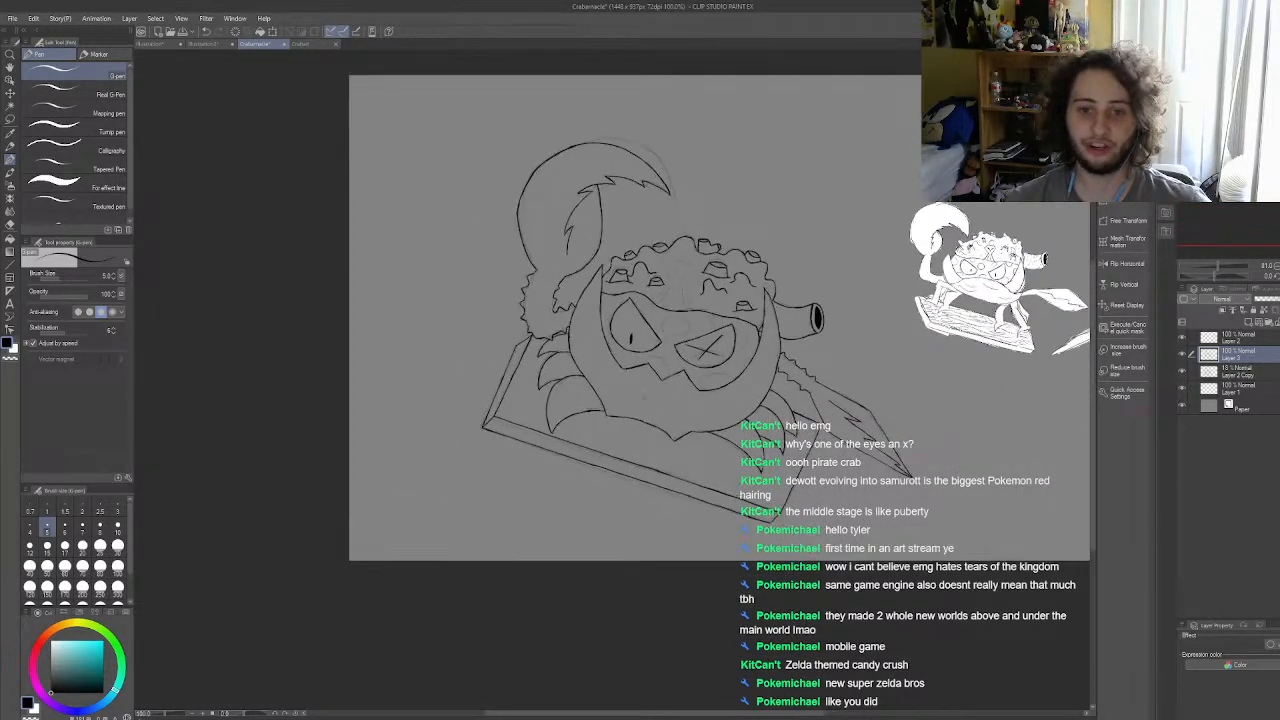
{"action": "scroll", "coordinate": [643, 398], "scroll_direction": "up", "scroll_amount": 1}
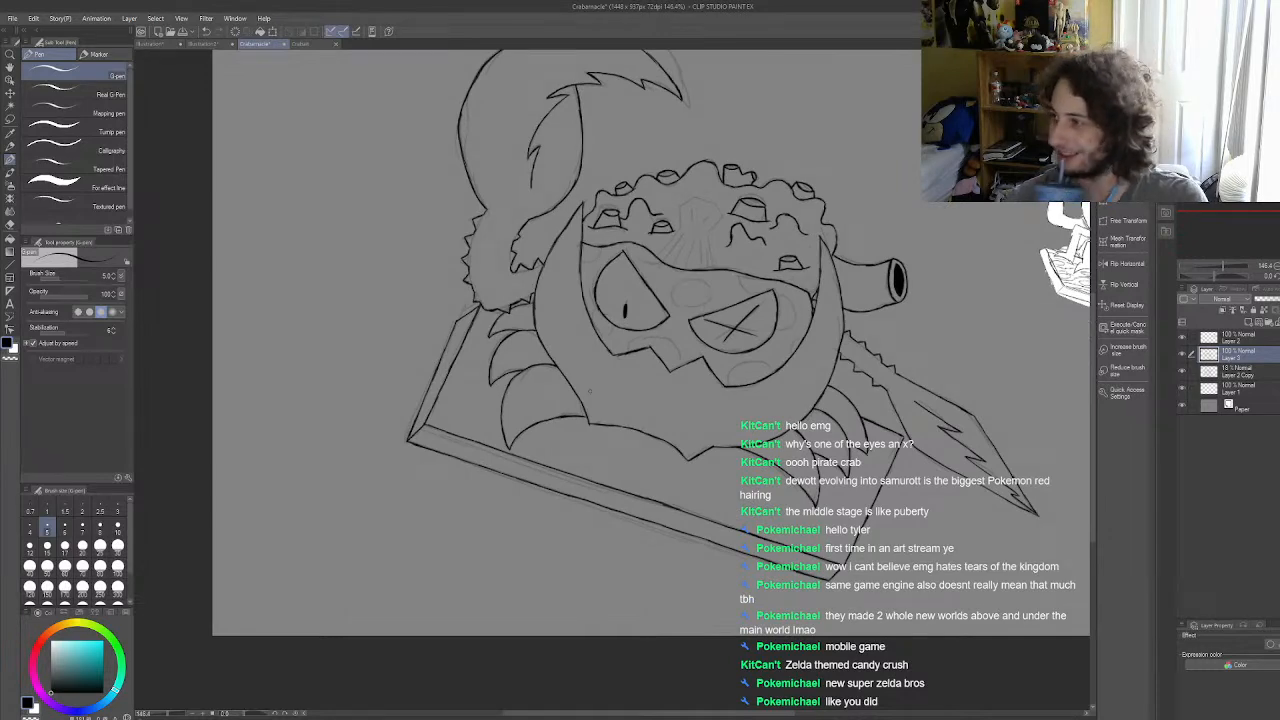
{"action": "scroll", "coordinate": [590, 390], "scroll_direction": "down", "scroll_amount": 3}
{"action": "scroll", "coordinate": [590, 390], "scroll_direction": "up", "scroll_amount": 2}
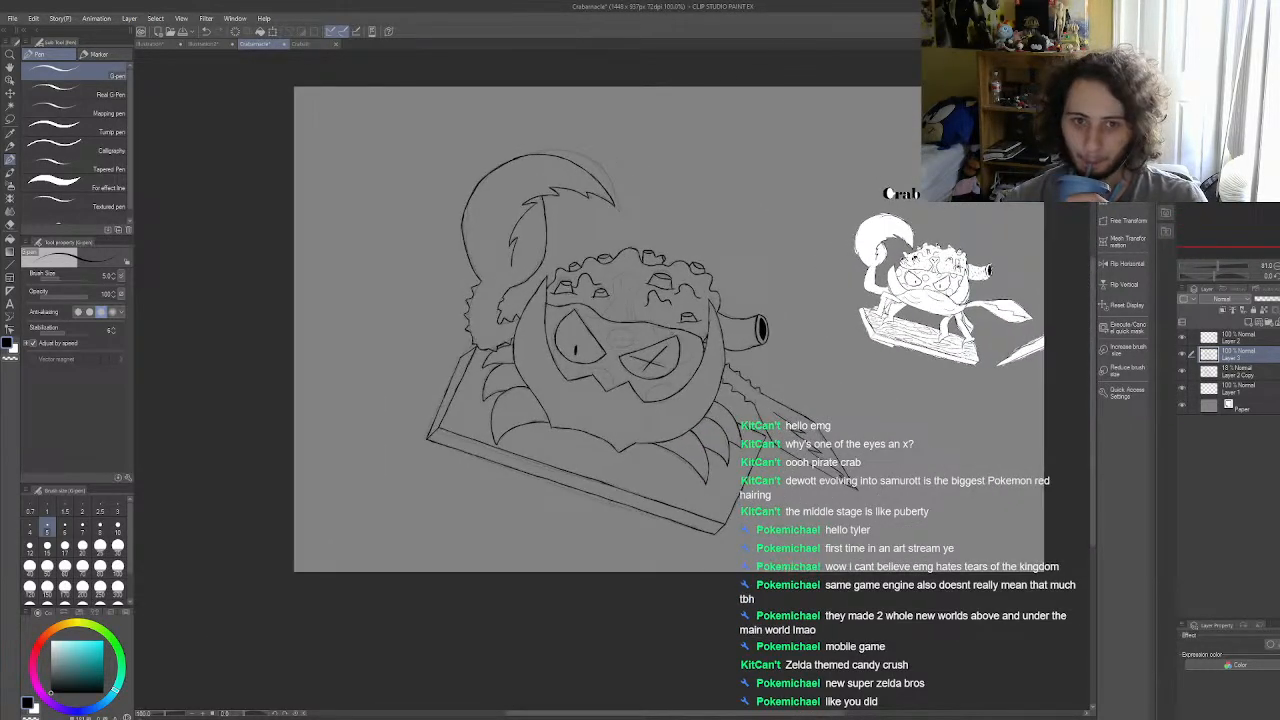
{"action": "scroll", "coordinate": [675, 335], "scroll_direction": "up", "scroll_amount": 1}
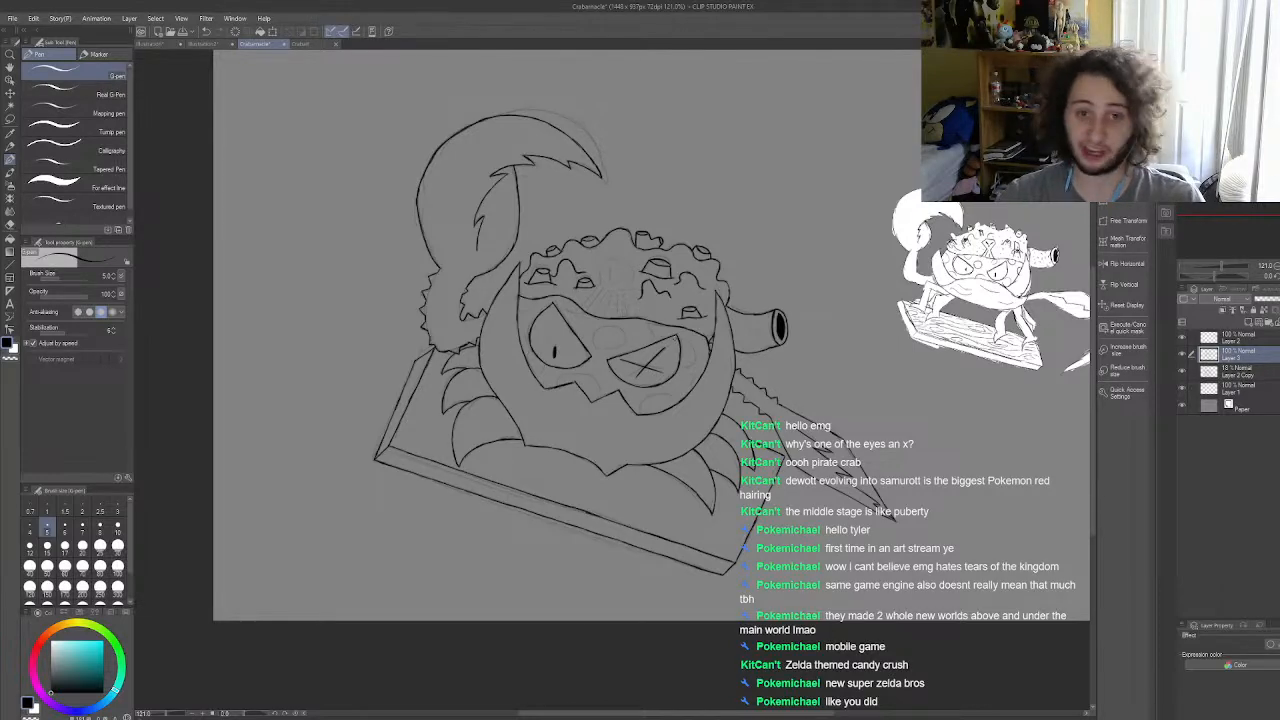
{"action": "scroll", "coordinate": [643, 407], "scroll_direction": "up", "scroll_amount": 1}
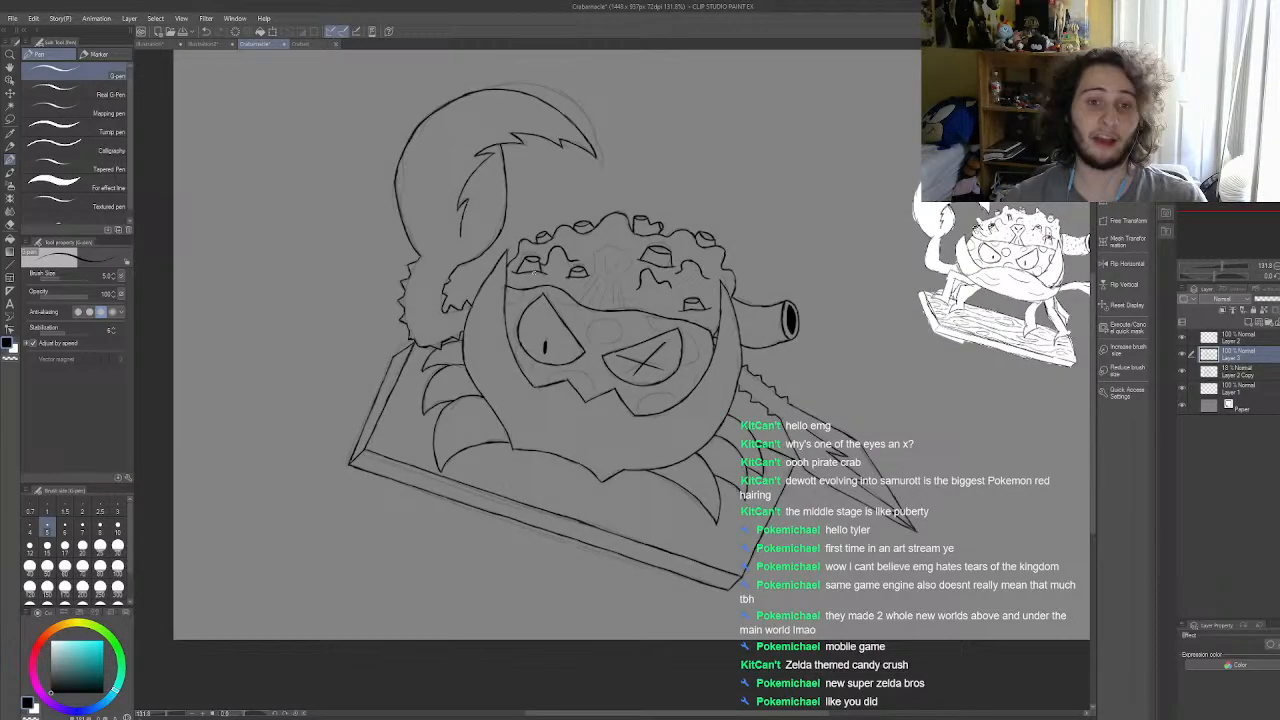
{"action": "scroll", "coordinate": [482, 190], "scroll_direction": "up", "scroll_amount": 1}
{"action": "scroll", "coordinate": [482, 190], "scroll_direction": "up", "scroll_amount": 1}
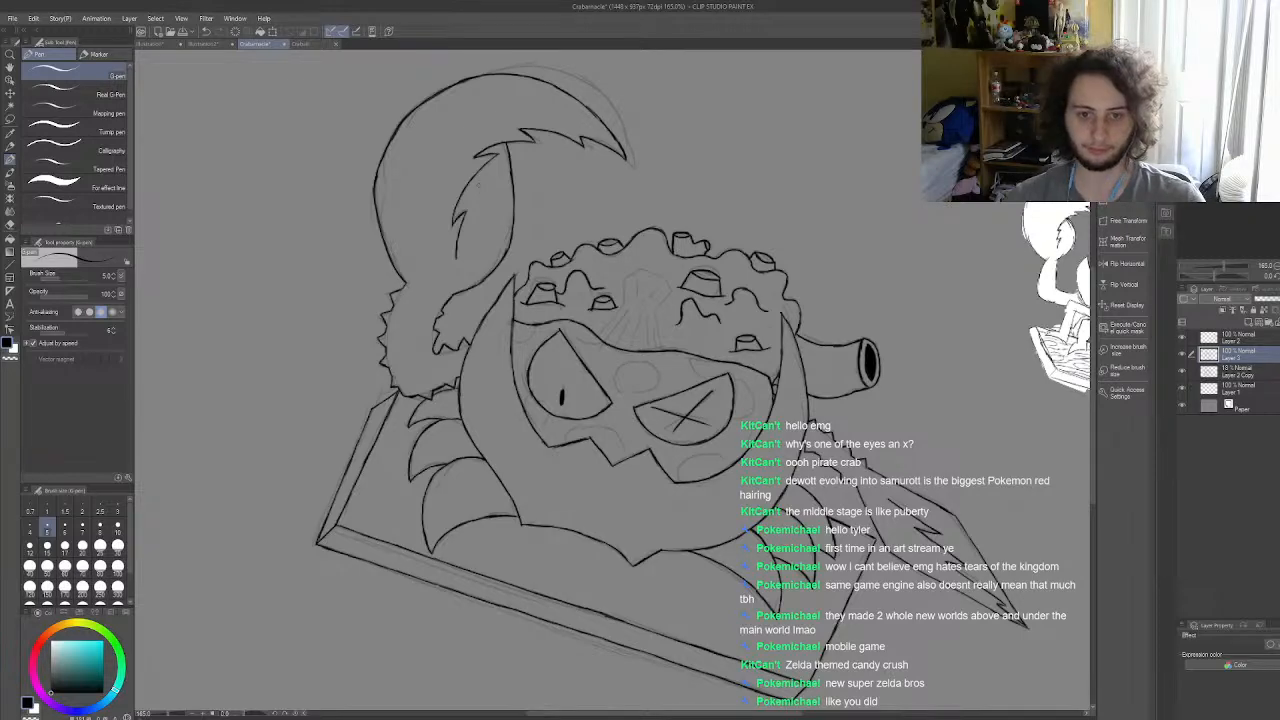
{"action": "scroll", "coordinate": [483, 190], "scroll_direction": "down", "scroll_amount": 6}
{"action": "scroll", "coordinate": [614, 346], "scroll_direction": "up", "scroll_amount": 1}
{"action": "scroll", "coordinate": [616, 295], "scroll_direction": "up", "scroll_amount": 4}
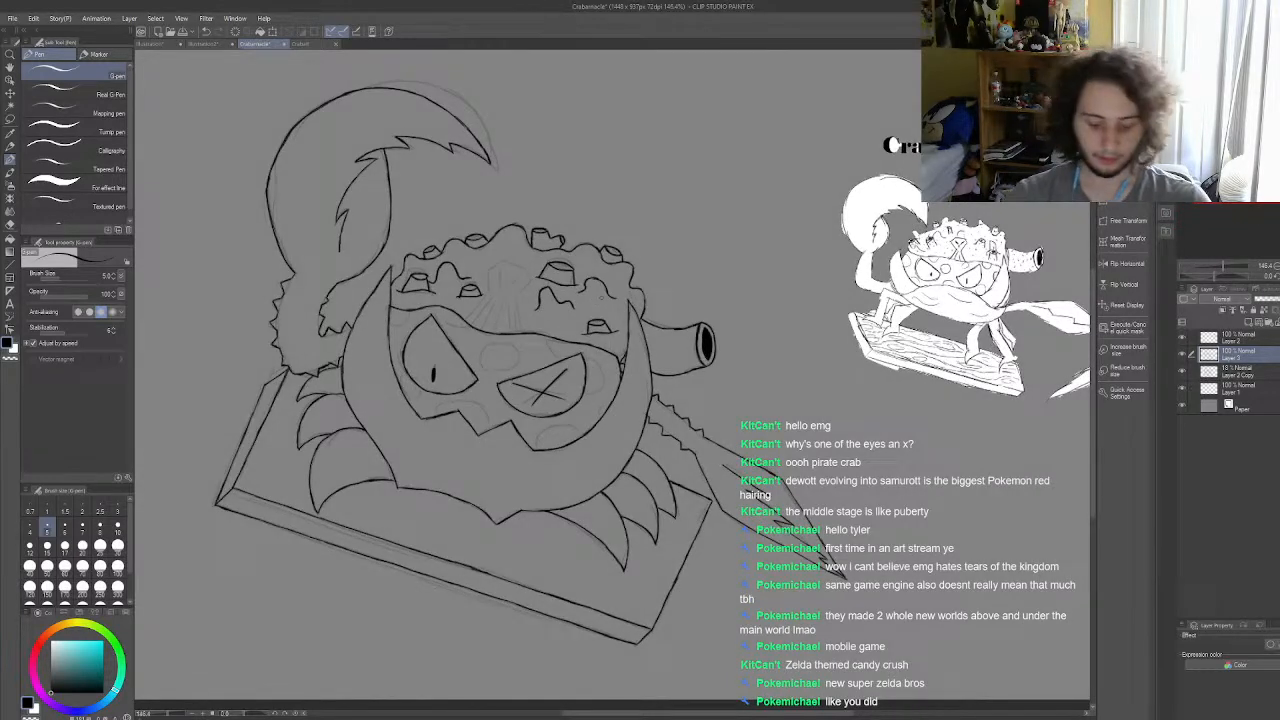
{"action": "scroll", "coordinate": [520, 340], "scroll_direction": "down", "scroll_amount": 1}
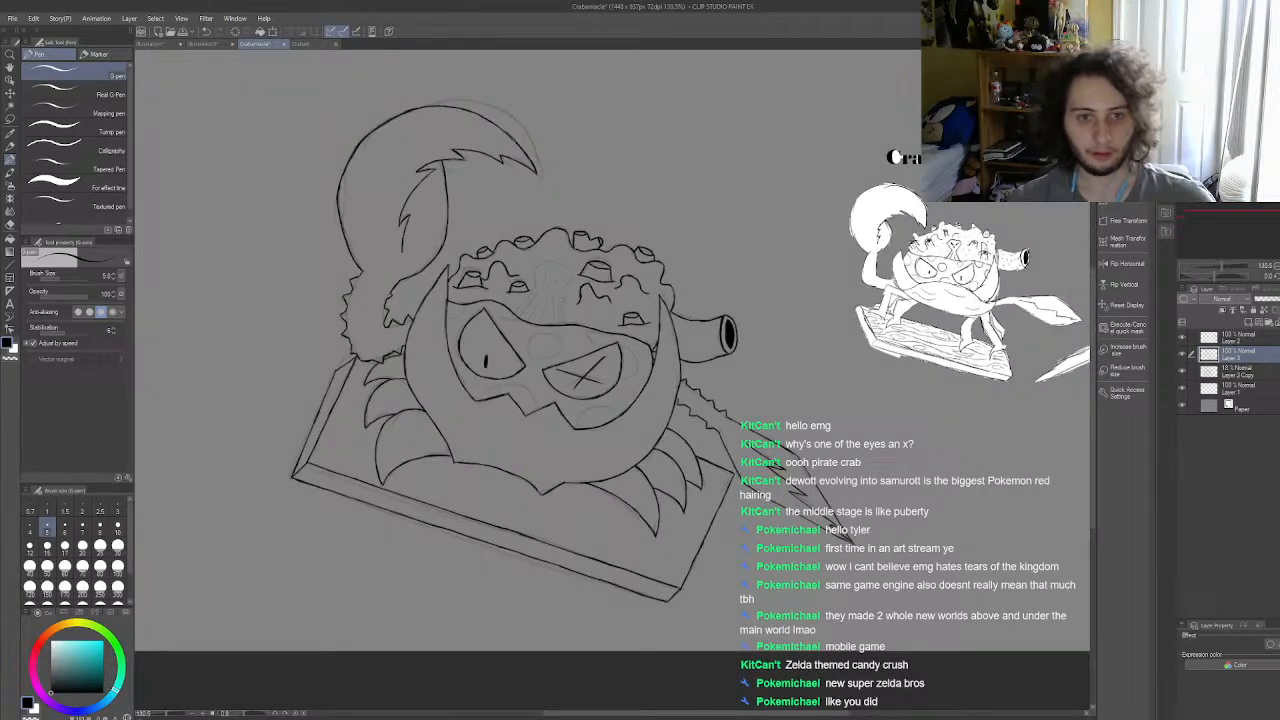
{"action": "scroll", "coordinate": [592, 289], "scroll_direction": "up", "scroll_amount": 1}
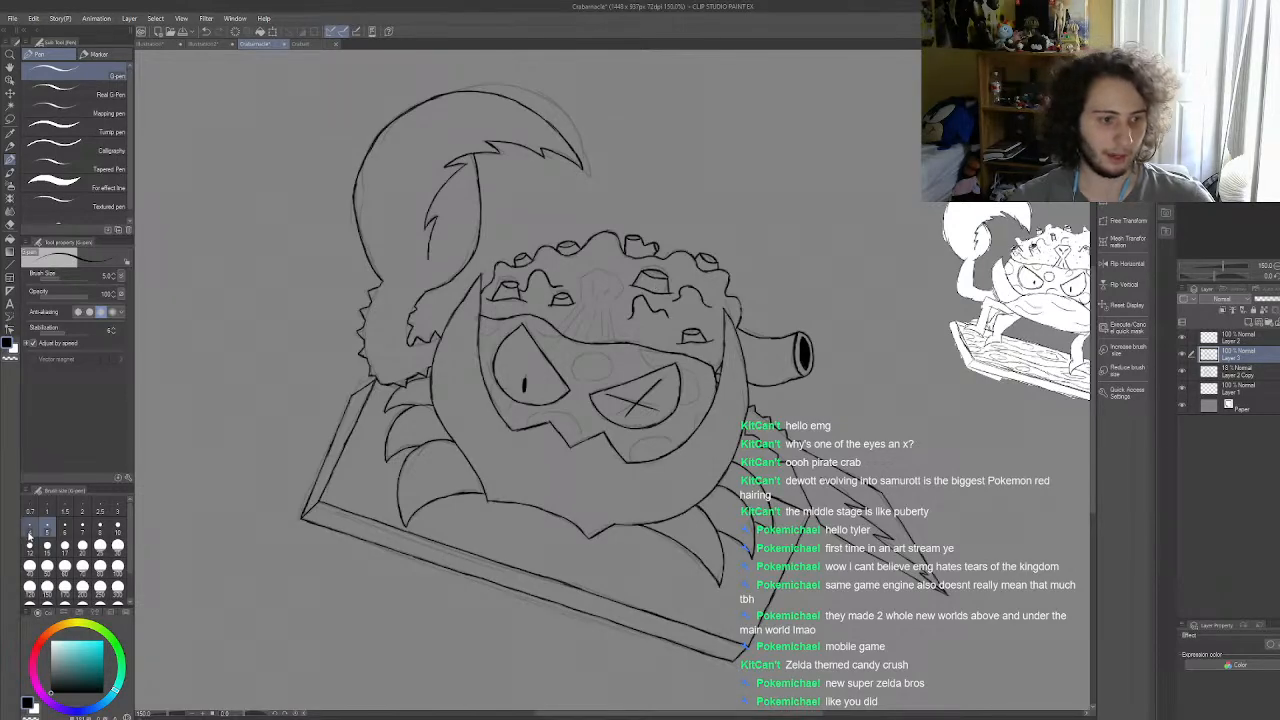
Step: Set the G-pen brush size to 2 and ink a dark hole inside the leftmost barnacle's rim, above the slit-pupil eye
{"action": "left_click", "coordinate": [47, 511]}
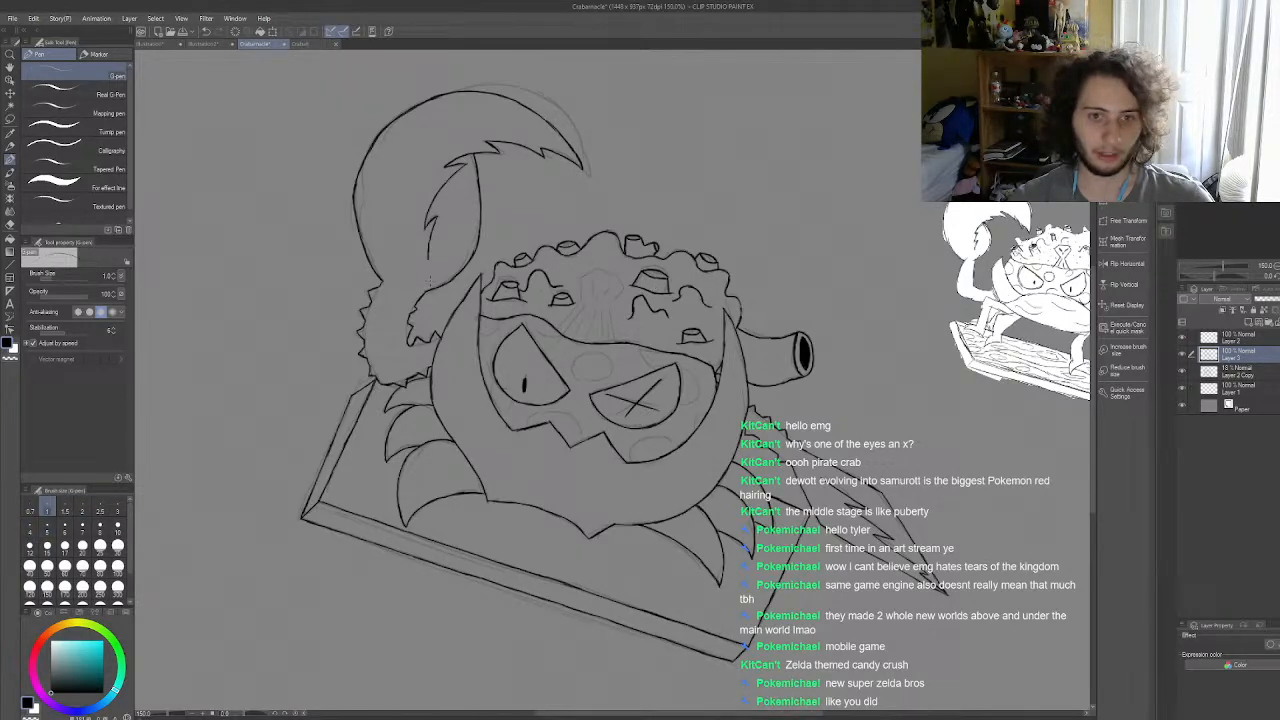
{"action": "scroll", "coordinate": [503, 279], "scroll_direction": "up", "scroll_amount": 2}
{"action": "scroll", "coordinate": [511, 282], "scroll_direction": "up", "scroll_amount": 8}
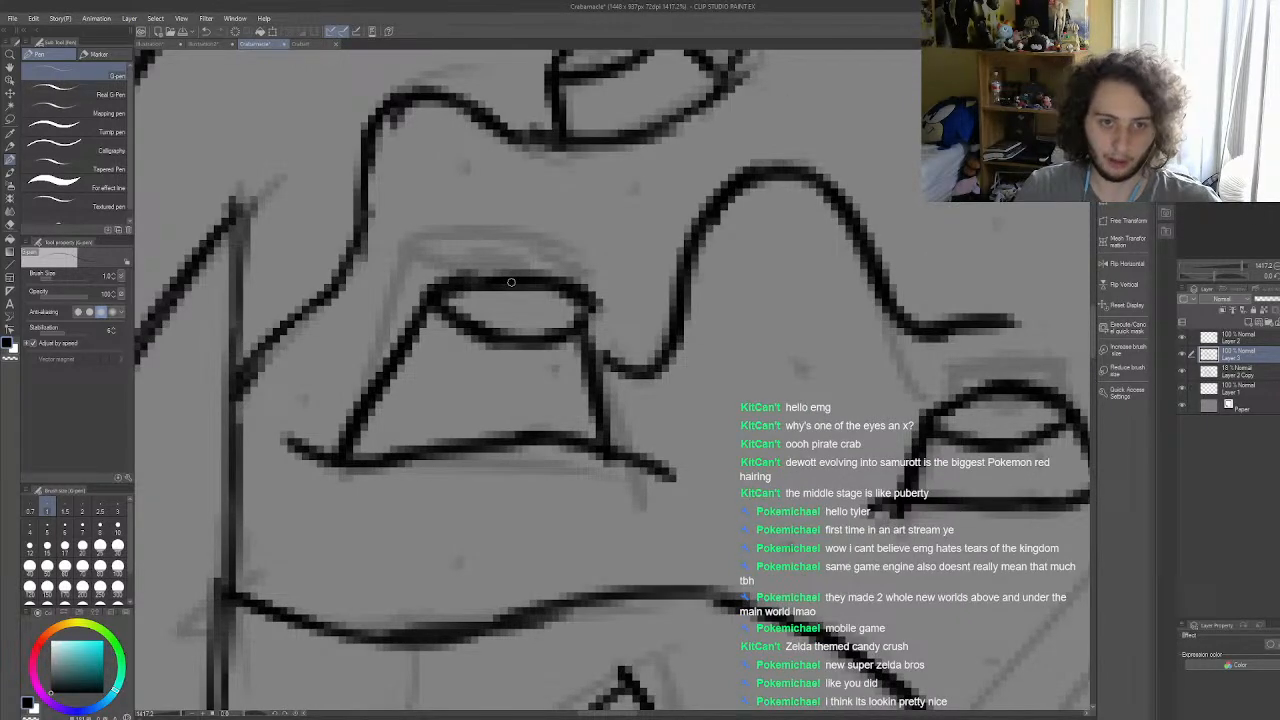
{"action": "left_click", "coordinate": [82, 508]}
{"action": "left_click_drag", "start_coordinate": [474, 304], "coordinate": [526, 305]}
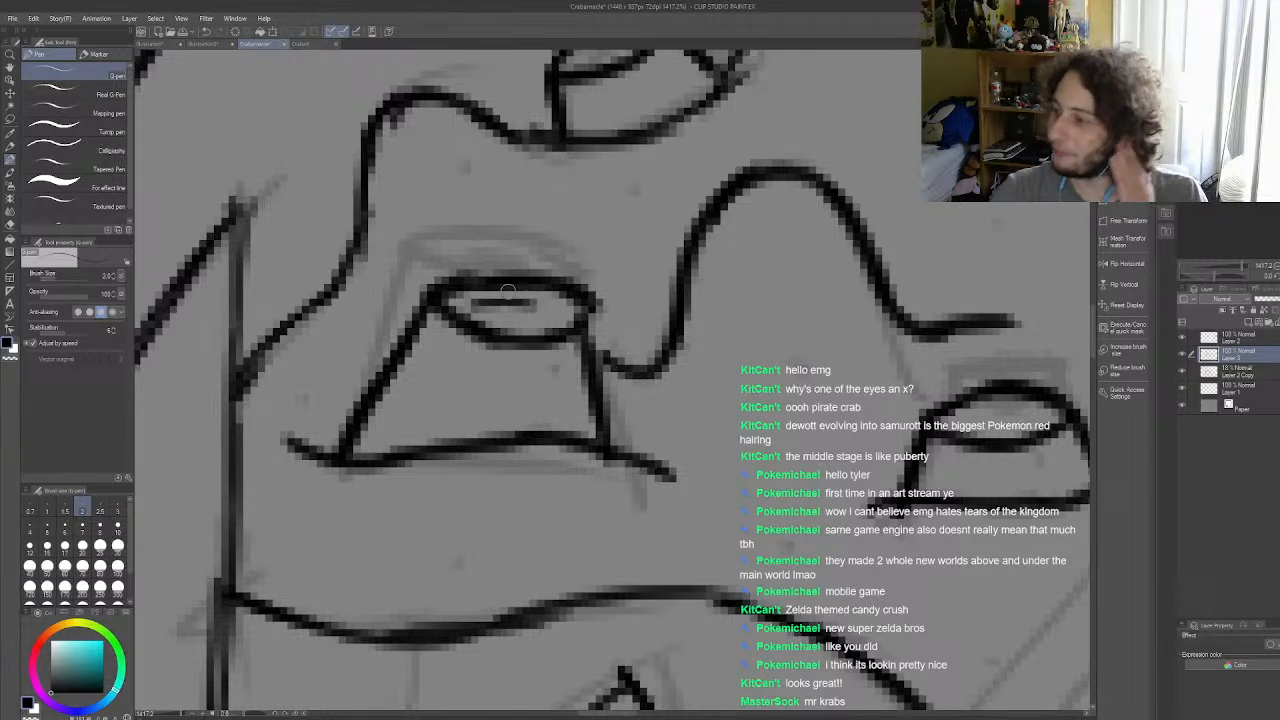
{"action": "mouse_move", "coordinate": [516, 303]}
{"action": "left_mouse_down"}
{"action": "mouse_move", "coordinate": [557, 313]}
{"action": "mouse_move", "coordinate": [515, 323]}
{"action": "mouse_move", "coordinate": [539, 318]}
{"action": "mouse_move", "coordinate": [474, 305]}
{"action": "mouse_move", "coordinate": [505, 312]}
{"action": "left_mouse_up"}
Step: Ink a solid dark hole inside the rim of the small barnacle just right of the leftmost one
{"action": "scroll", "coordinate": [502, 309], "scroll_direction": "down", "scroll_amount": 3}
{"action": "scroll", "coordinate": [450, 297], "scroll_direction": "down", "scroll_amount": 5}
{"action": "scroll", "coordinate": [526, 342], "scroll_direction": "up", "scroll_amount": 7}
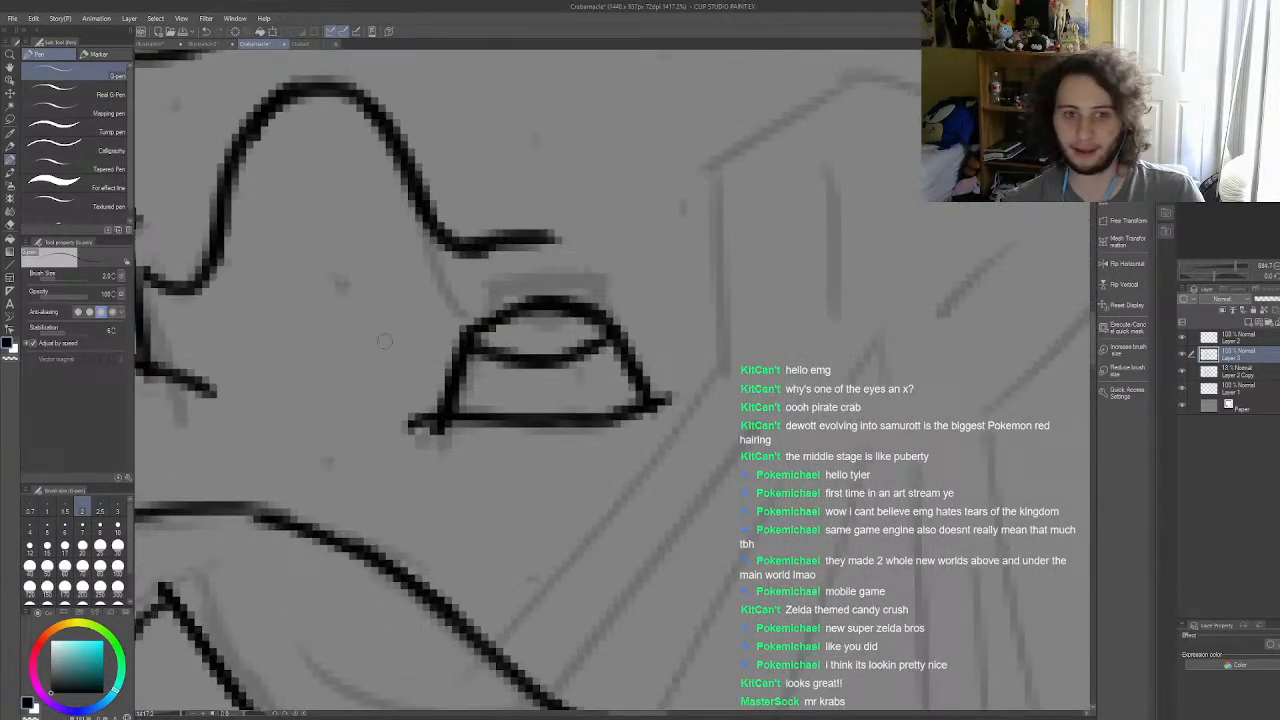
{"action": "scroll", "coordinate": [526, 343], "scroll_direction": "up", "scroll_amount": 4}
{"action": "mouse_move", "coordinate": [533, 333]}
{"action": "left_mouse_down"}
{"action": "mouse_move", "coordinate": [655, 322]}
{"action": "mouse_move", "coordinate": [604, 342]}
{"action": "mouse_move", "coordinate": [543, 327]}
{"action": "mouse_move", "coordinate": [662, 322]}
{"action": "mouse_move", "coordinate": [655, 309]}
{"action": "mouse_move", "coordinate": [562, 303]}
{"action": "left_mouse_up"}
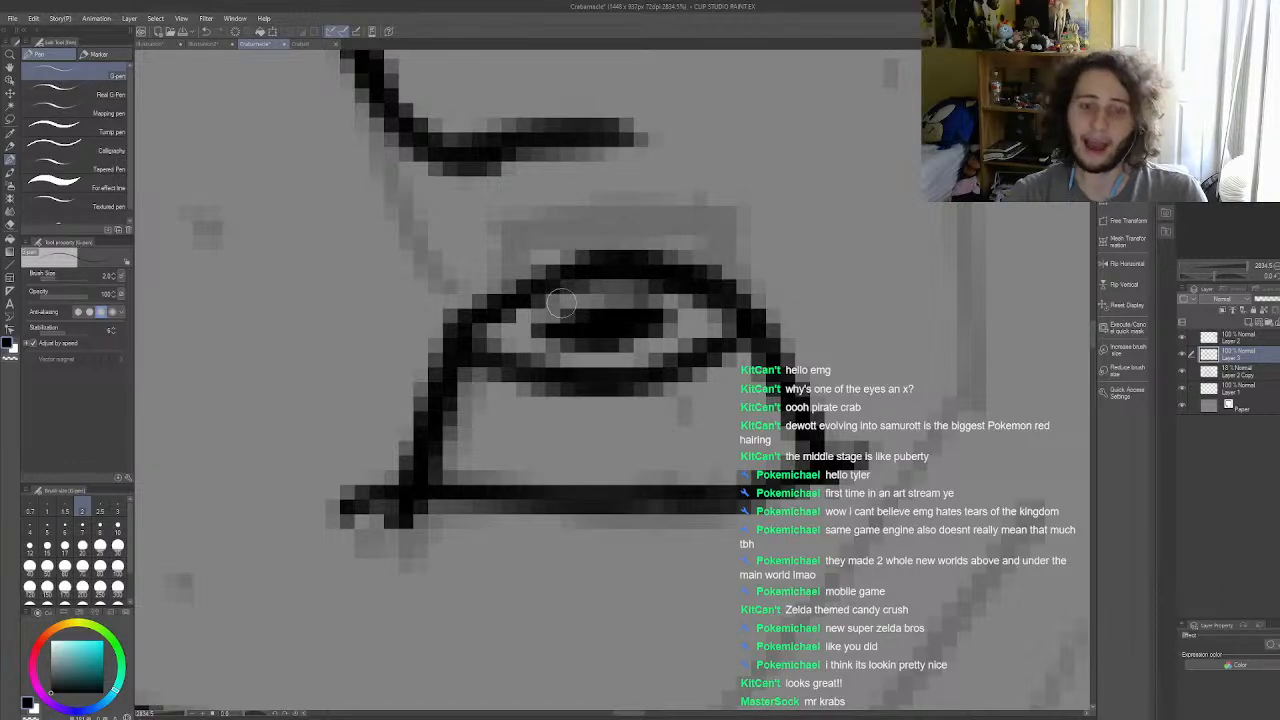
Step: Fill the opening of the small barnacle above the X-shaped eye with a dark oval
{"action": "scroll", "coordinate": [567, 325], "scroll_direction": "down", "scroll_amount": 12}
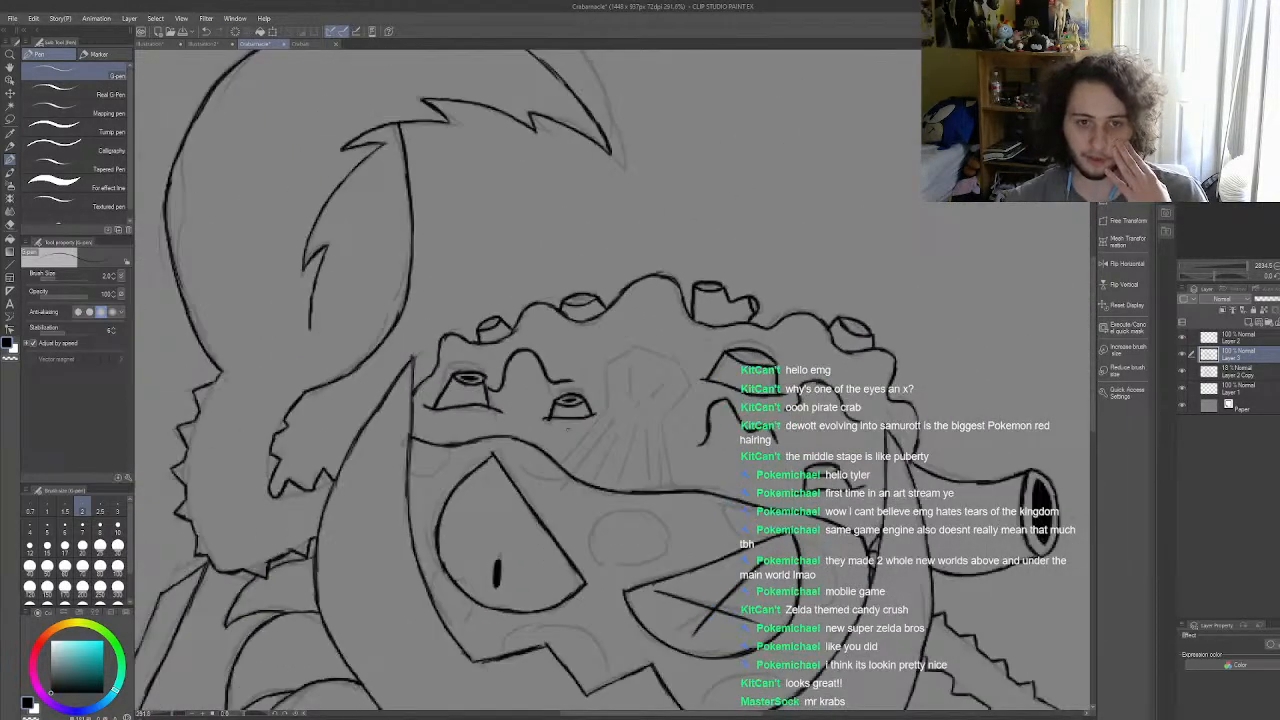
{"action": "scroll", "coordinate": [560, 330], "scroll_direction": "up", "scroll_amount": 5}
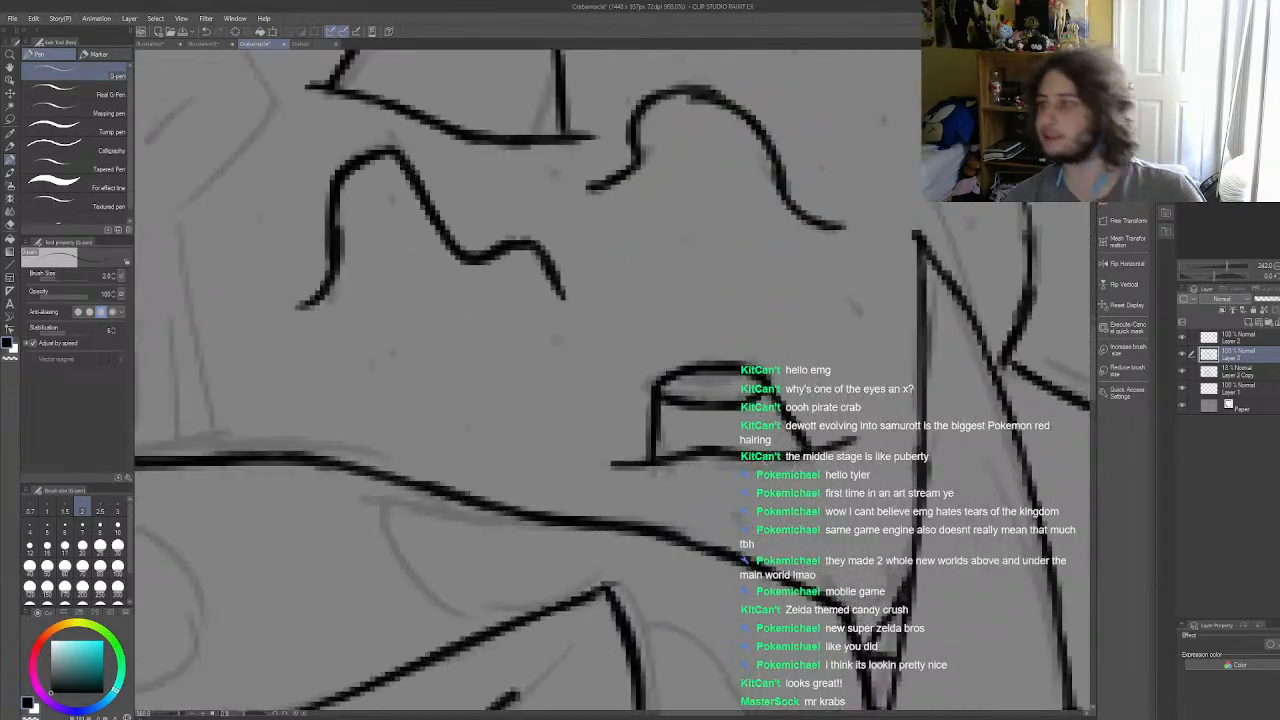
{"action": "scroll", "coordinate": [686, 362], "scroll_direction": "up", "scroll_amount": 2}
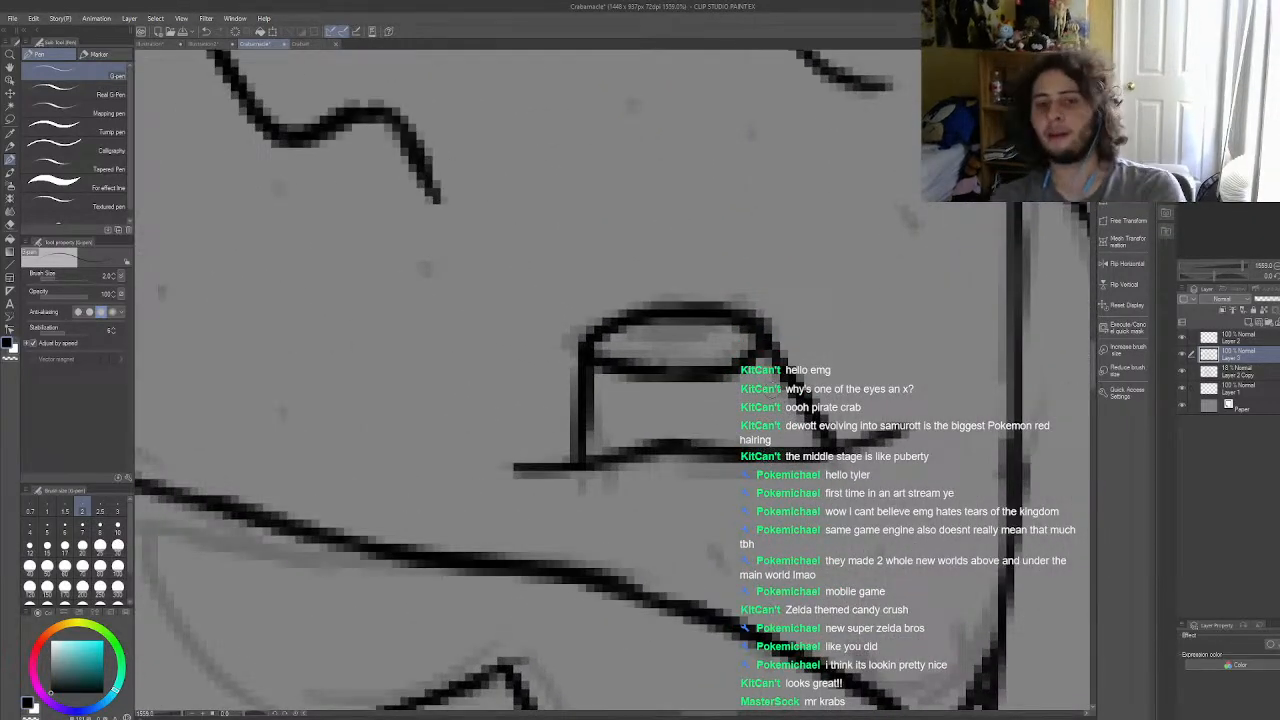
{"action": "scroll", "coordinate": [686, 362], "scroll_direction": "up", "scroll_amount": 2}
{"action": "scroll", "coordinate": [686, 362], "scroll_direction": "up", "scroll_amount": 1}
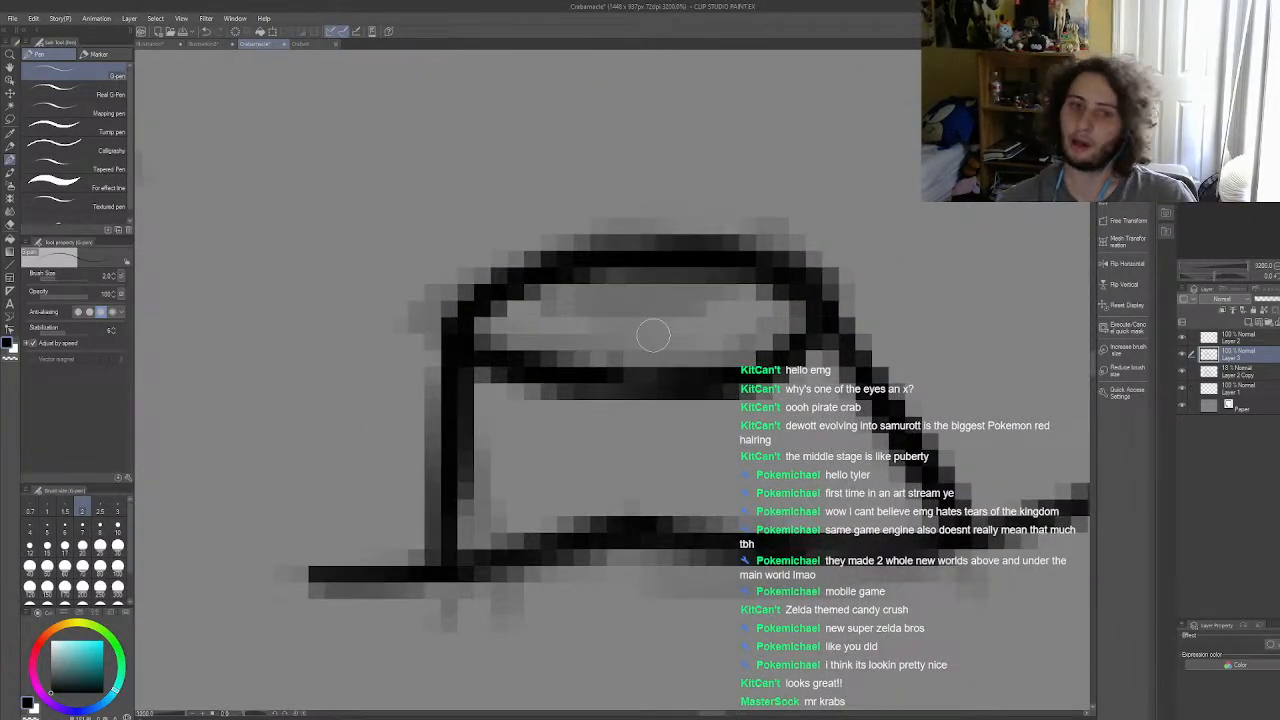
{"action": "mouse_move", "coordinate": [557, 311]}
{"action": "left_mouse_down"}
{"action": "mouse_move", "coordinate": [605, 311]}
{"action": "mouse_move", "coordinate": [548, 318]}
{"action": "mouse_move", "coordinate": [665, 302]}
{"action": "mouse_move", "coordinate": [598, 313]}
{"action": "mouse_move", "coordinate": [738, 316]}
{"action": "mouse_move", "coordinate": [675, 335]}
{"action": "mouse_move", "coordinate": [711, 326]}
{"action": "mouse_move", "coordinate": [609, 326]}
{"action": "mouse_move", "coordinate": [640, 332]}
{"action": "mouse_move", "coordinate": [623, 337]}
{"action": "mouse_move", "coordinate": [684, 327]}
{"action": "mouse_move", "coordinate": [605, 316]}
{"action": "mouse_move", "coordinate": [653, 317]}
{"action": "mouse_move", "coordinate": [622, 326]}
{"action": "left_mouse_up"}
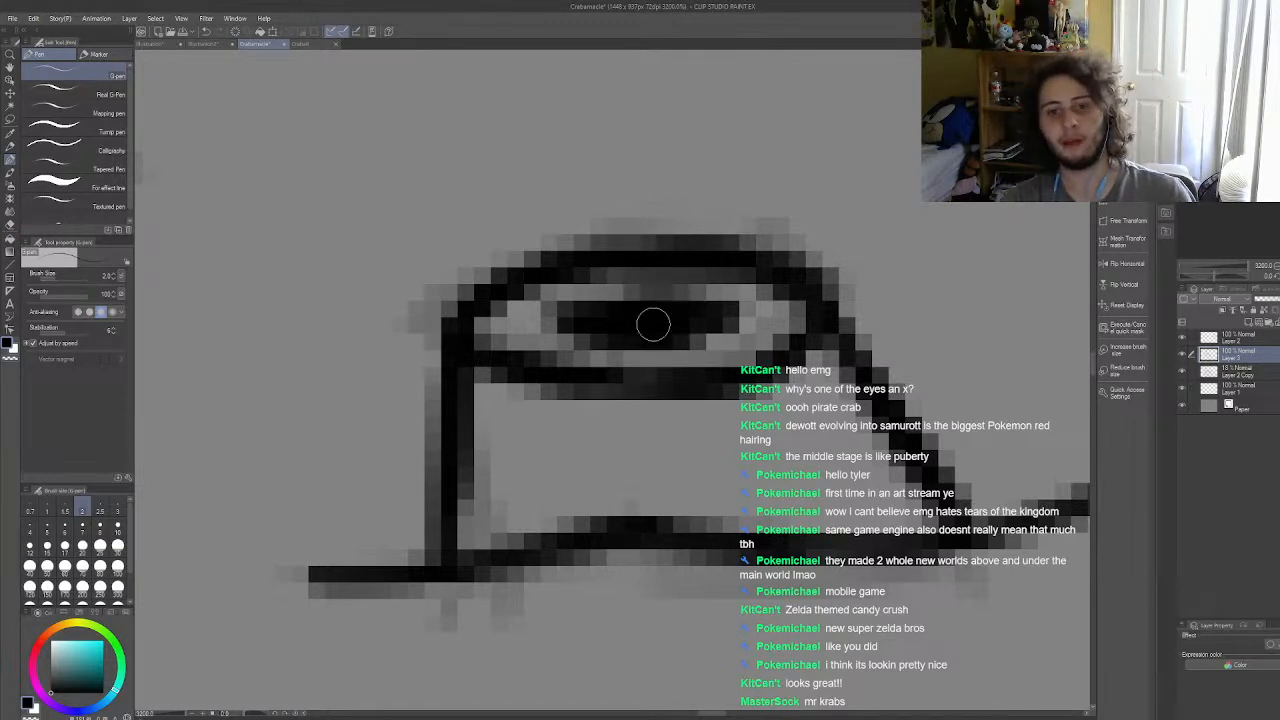
Step: Ink a slanted dark hole inside the rim of the large barnacle on the upper right of the shell
{"action": "scroll", "coordinate": [653, 323], "scroll_direction": "down", "scroll_amount": 10}
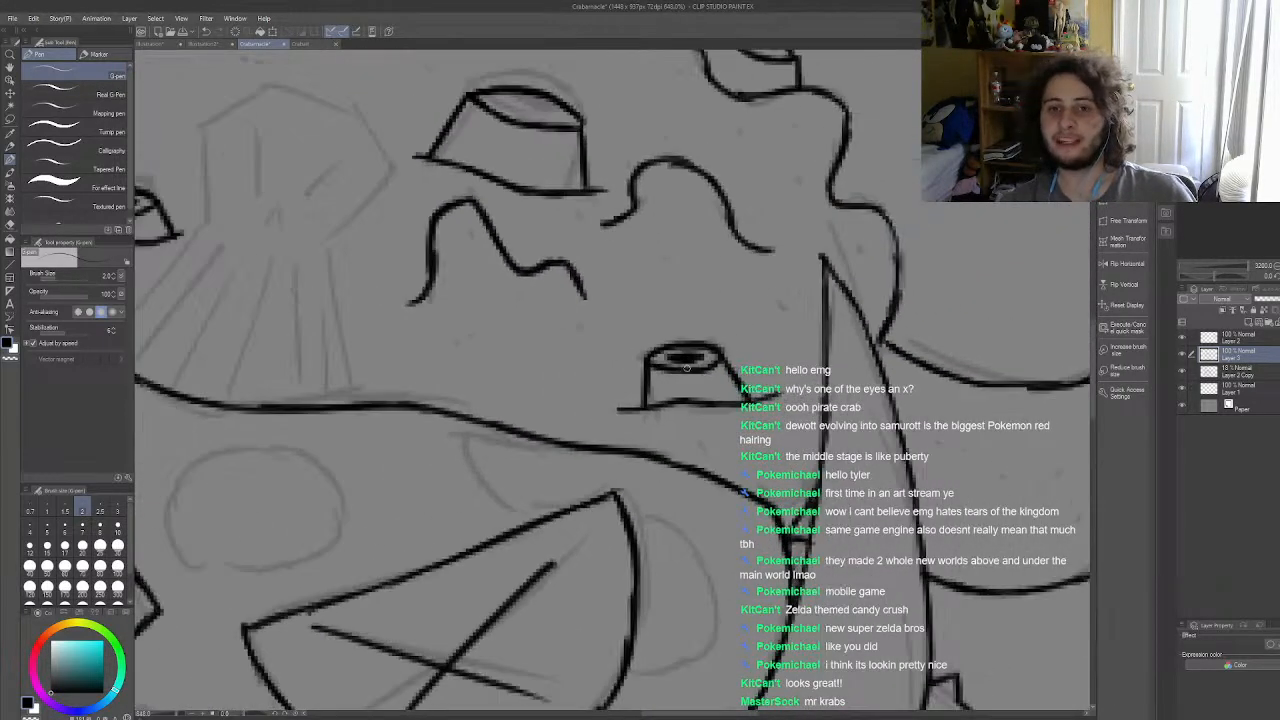
{"action": "scroll", "coordinate": [740, 378], "scroll_direction": "down", "scroll_amount": 2}
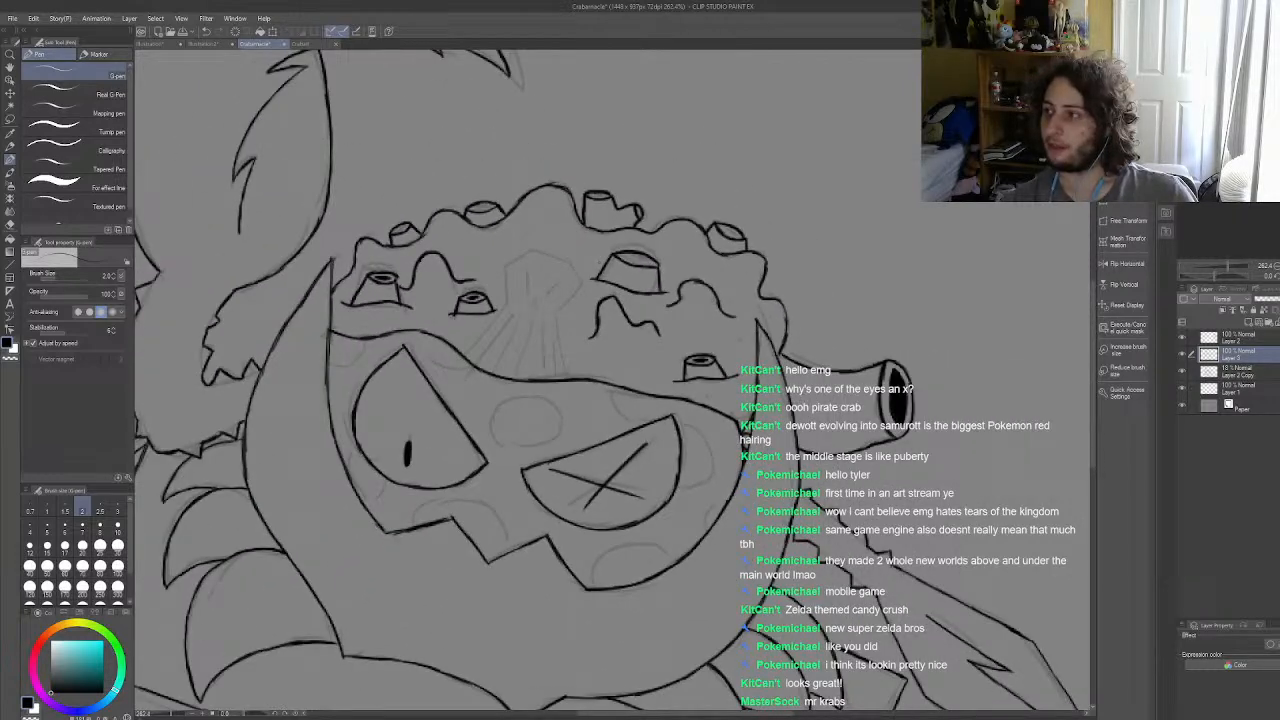
{"action": "scroll", "coordinate": [645, 270], "scroll_direction": "up", "scroll_amount": 1}
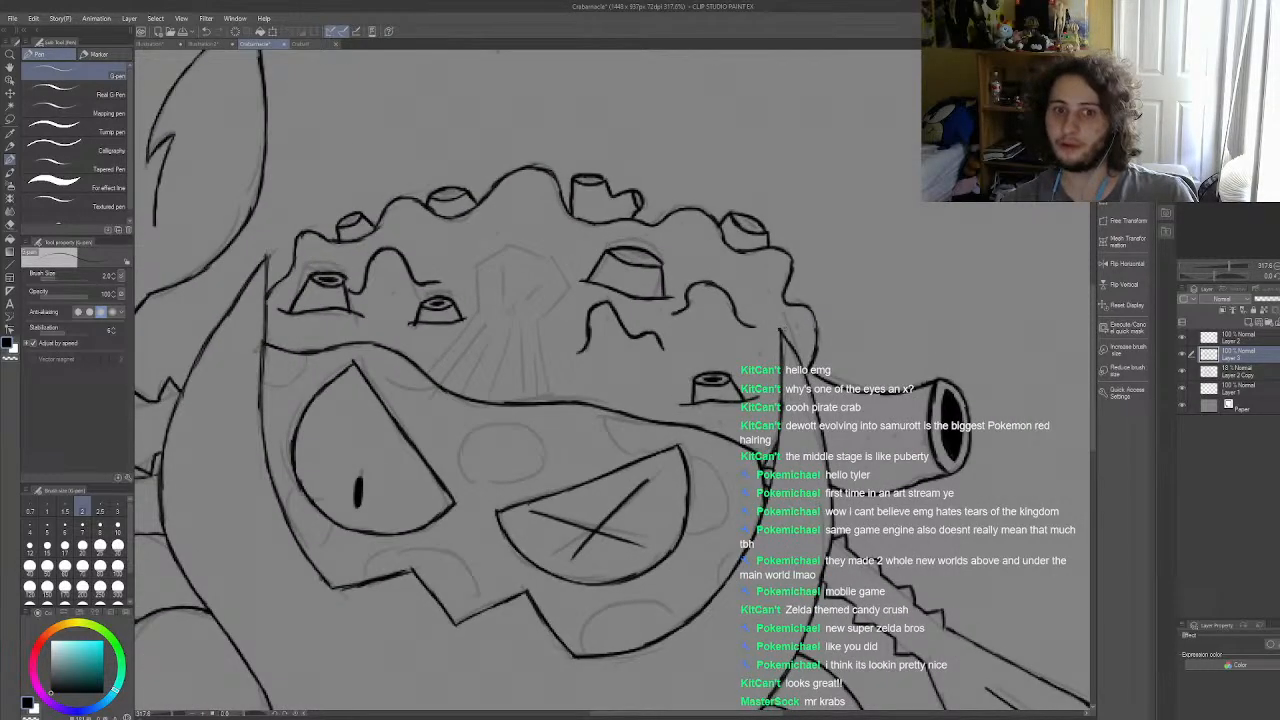
{"action": "scroll", "coordinate": [785, 330], "scroll_direction": "down", "scroll_amount": 4}
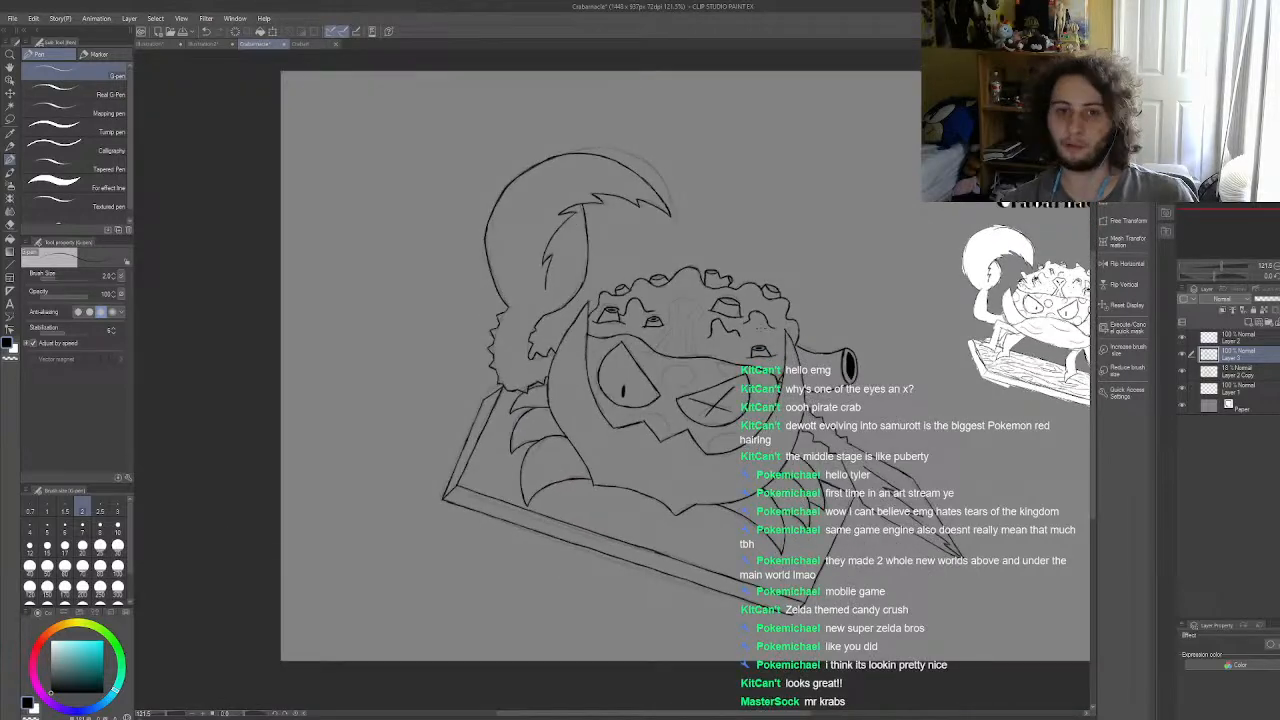
{"action": "scroll", "coordinate": [709, 283], "scroll_direction": "up", "scroll_amount": 2}
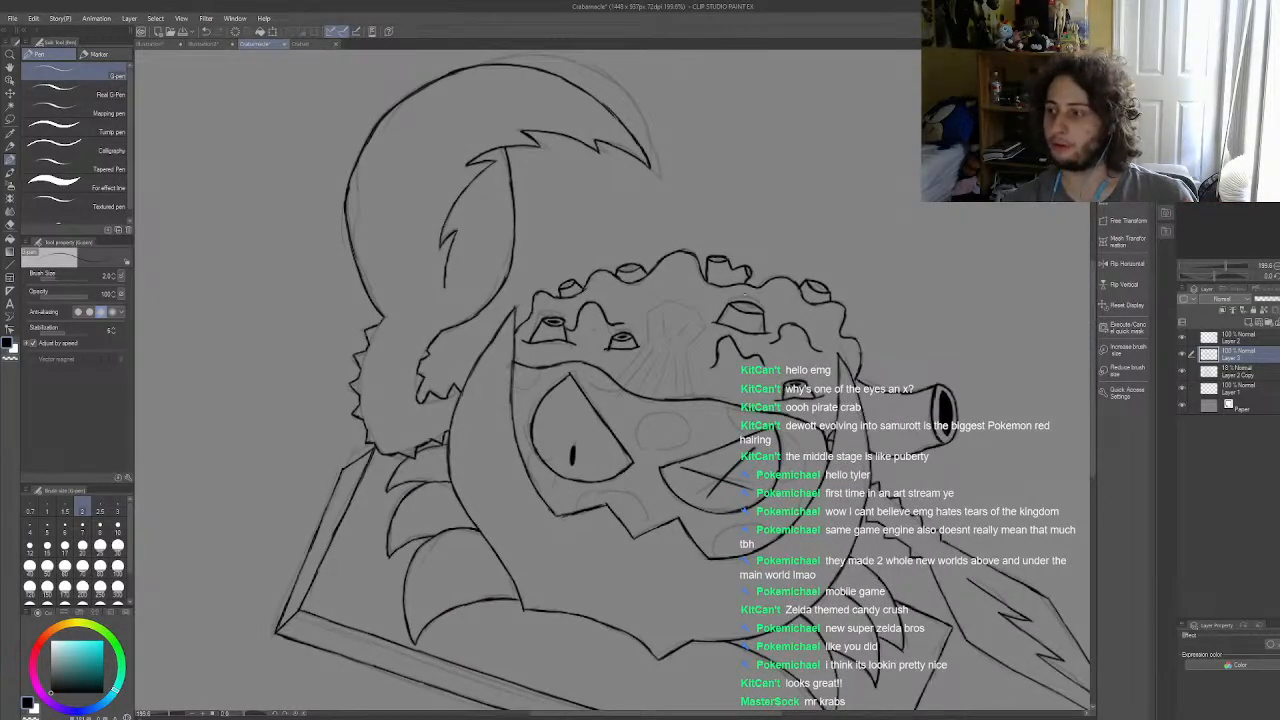
{"action": "scroll", "coordinate": [620, 200], "scroll_direction": "down", "scroll_amount": 2}
{"action": "scroll", "coordinate": [620, 200], "scroll_direction": "up", "scroll_amount": 4}
{"action": "scroll", "coordinate": [876, 345], "scroll_direction": "up", "scroll_amount": 6}
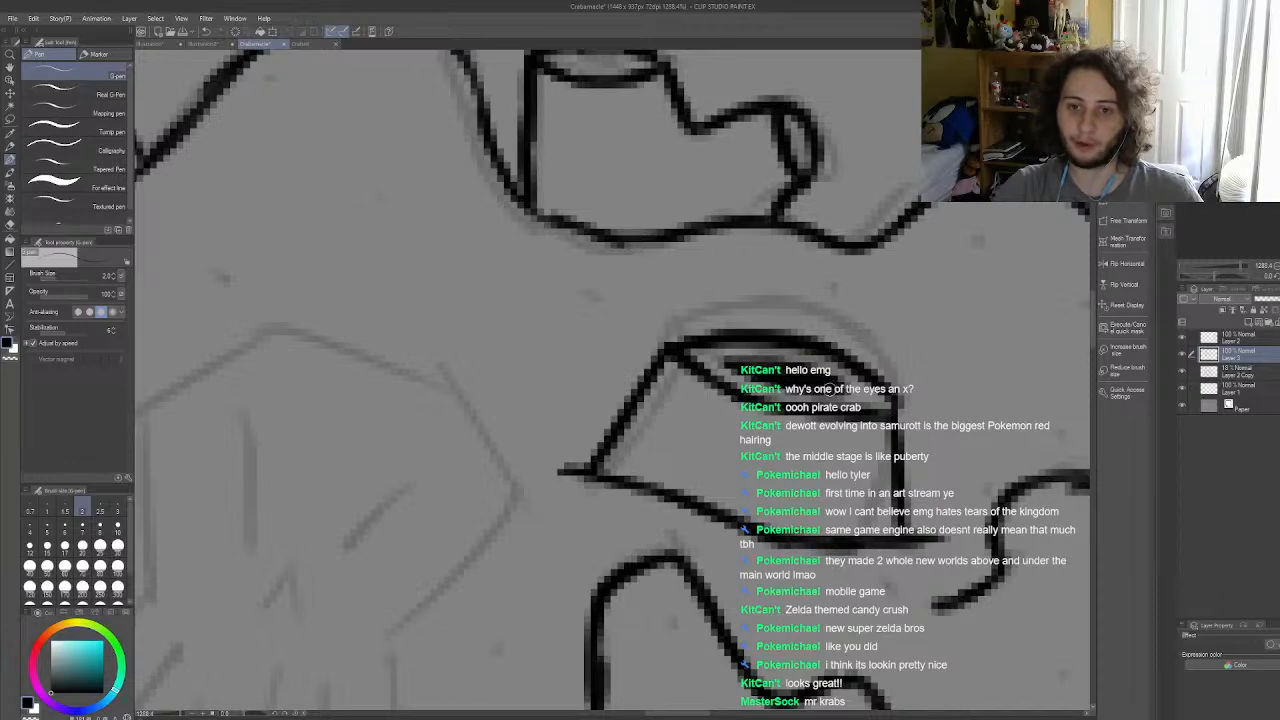
Step: Darken the opening of the tilted barnacle at the right end of the shell's top outline
{"action": "scroll", "coordinate": [816, 395], "scroll_direction": "down", "scroll_amount": 10}
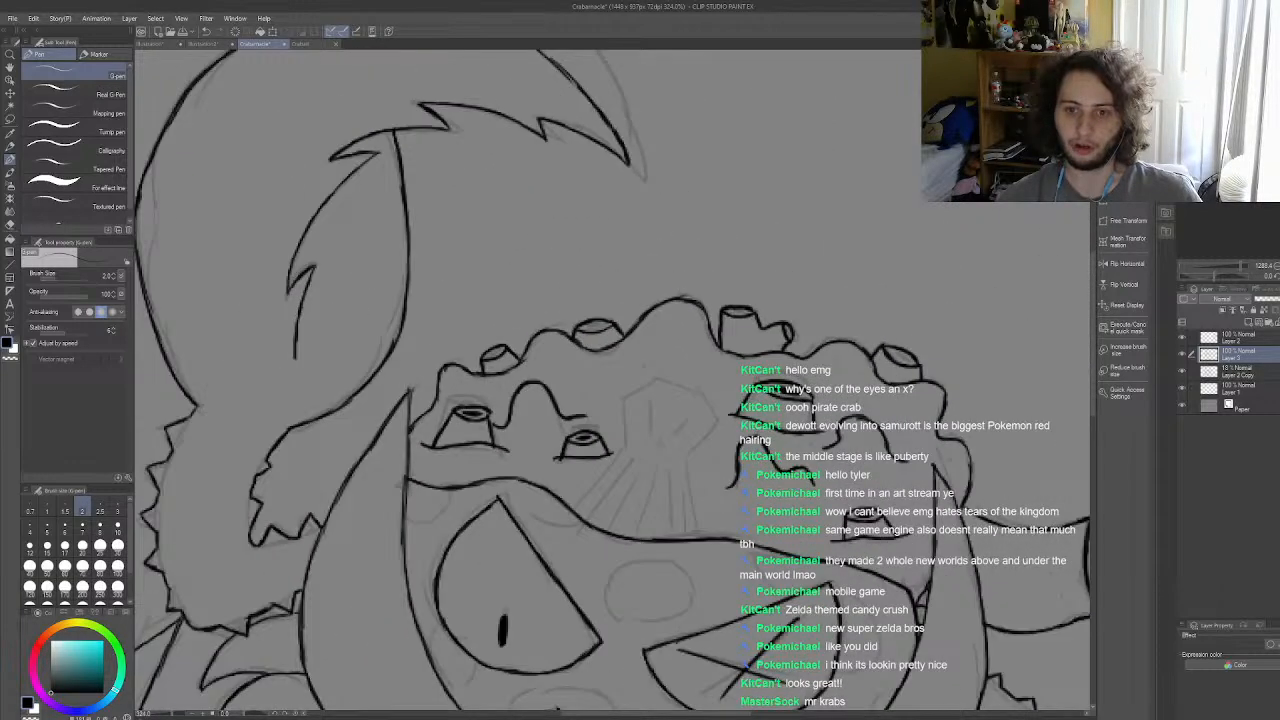
{"action": "scroll", "coordinate": [630, 416], "scroll_direction": "up", "scroll_amount": 5}
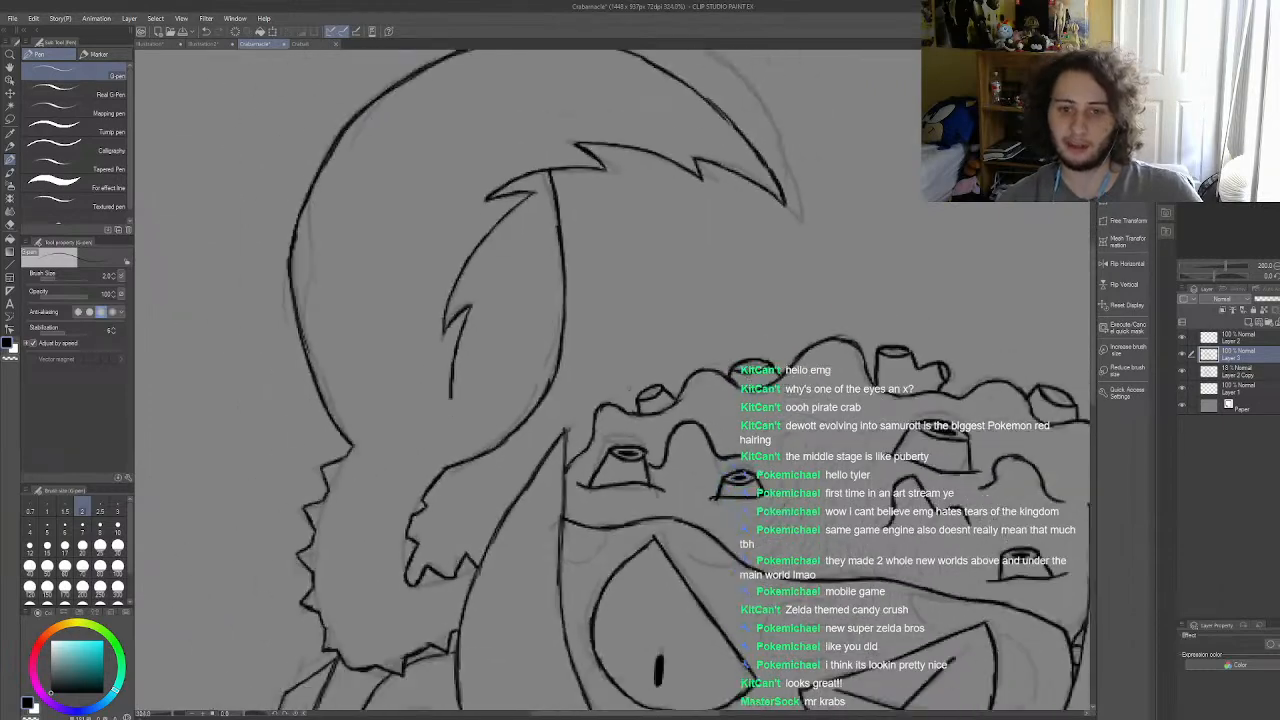
{"action": "scroll", "coordinate": [625, 414], "scroll_direction": "down", "scroll_amount": 7}
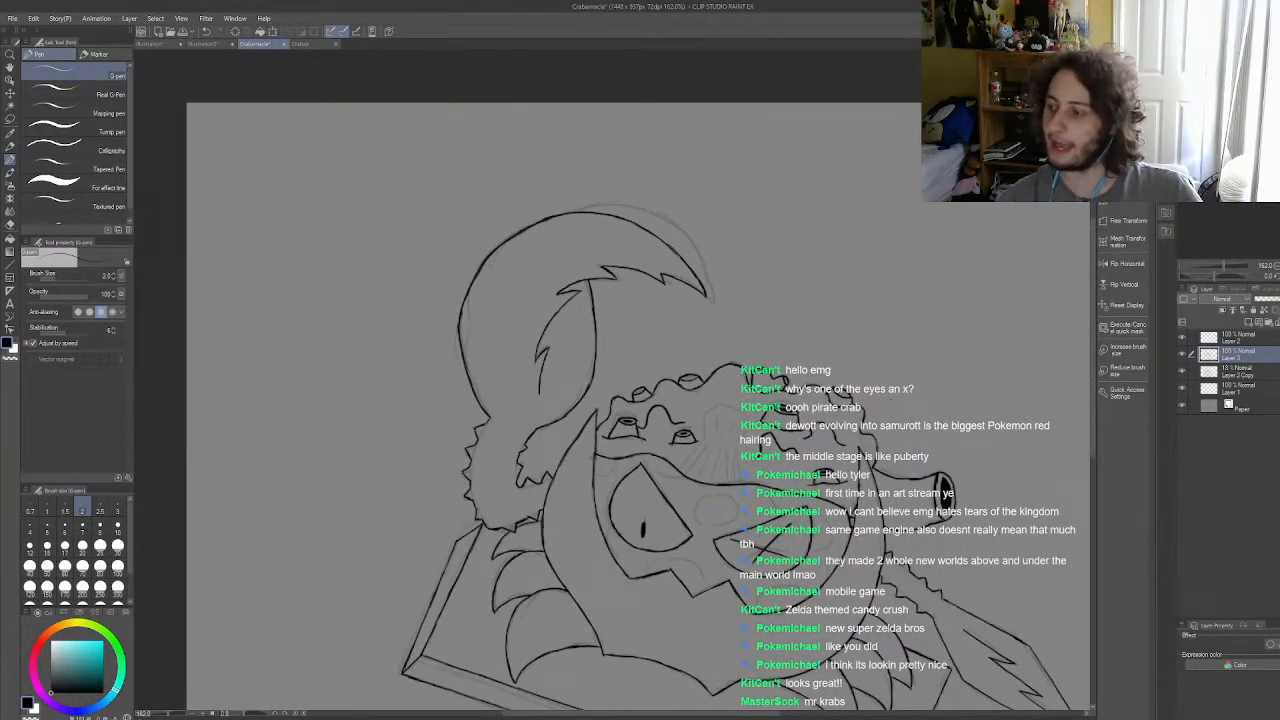
{"action": "scroll", "coordinate": [660, 410], "scroll_direction": "up", "scroll_amount": 8}
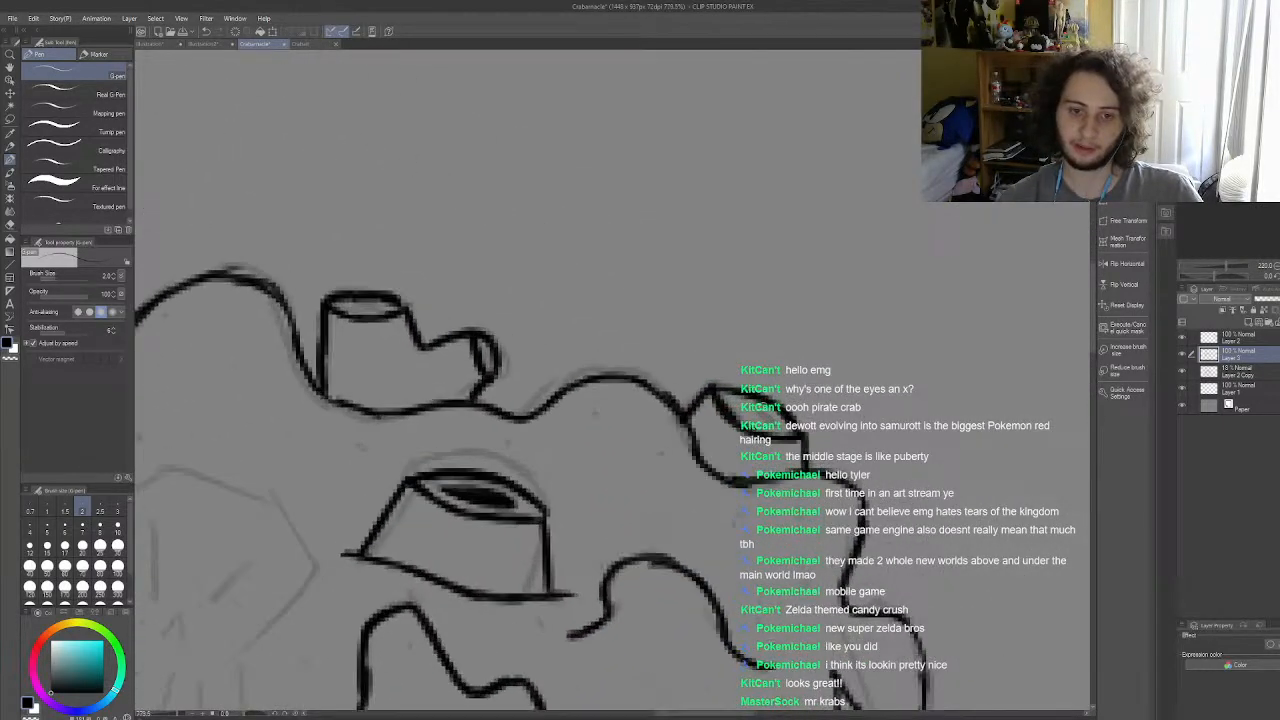
{"action": "scroll", "coordinate": [780, 400], "scroll_direction": "up", "scroll_amount": 3}
{"action": "mouse_move", "coordinate": [722, 403]}
{"action": "left_mouse_down"}
{"action": "mouse_move", "coordinate": [784, 436]}
{"action": "mouse_move", "coordinate": [728, 404]}
{"action": "mouse_move", "coordinate": [763, 428]}
{"action": "left_mouse_up"}
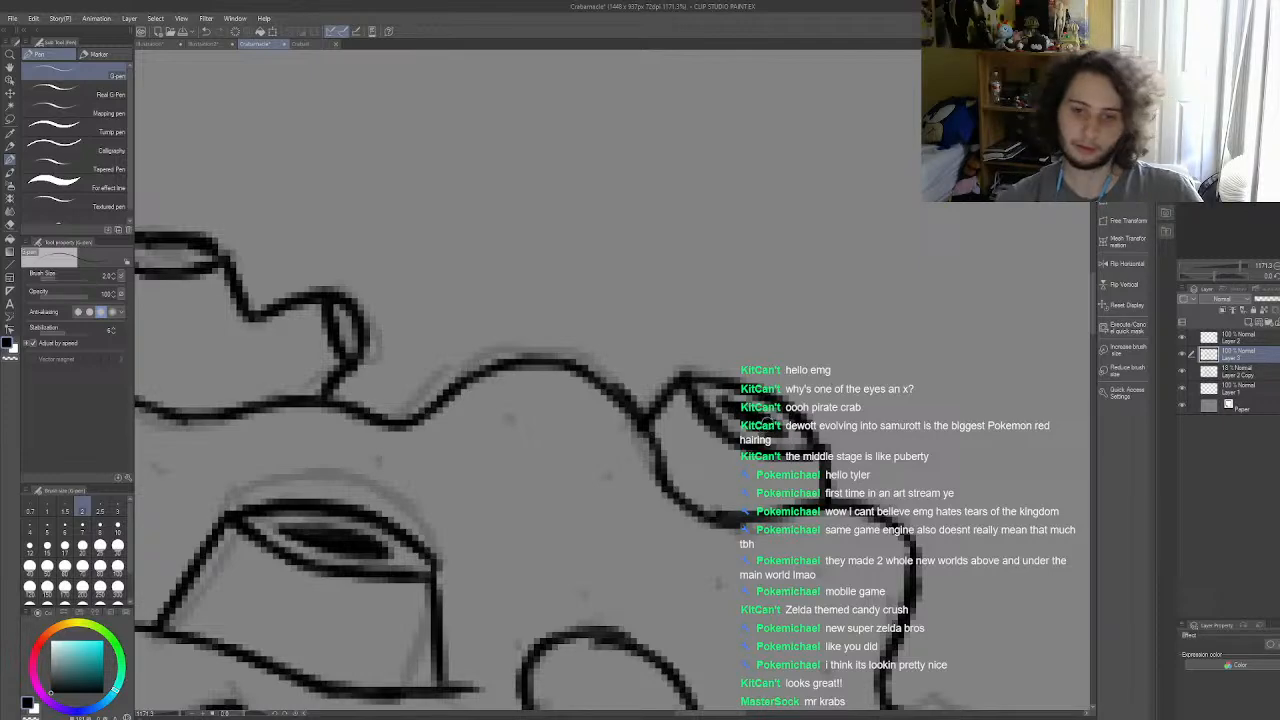
Step: Ink a dark slanted hole inside the tilted barnacle at the left end of the shell's top outline
{"action": "scroll", "coordinate": [612, 380], "scroll_direction": "down", "scroll_amount": 5}
{"action": "scroll", "coordinate": [612, 380], "scroll_direction": "up", "scroll_amount": 3}
{"action": "scroll", "coordinate": [526, 411], "scroll_direction": "up", "scroll_amount": 6}
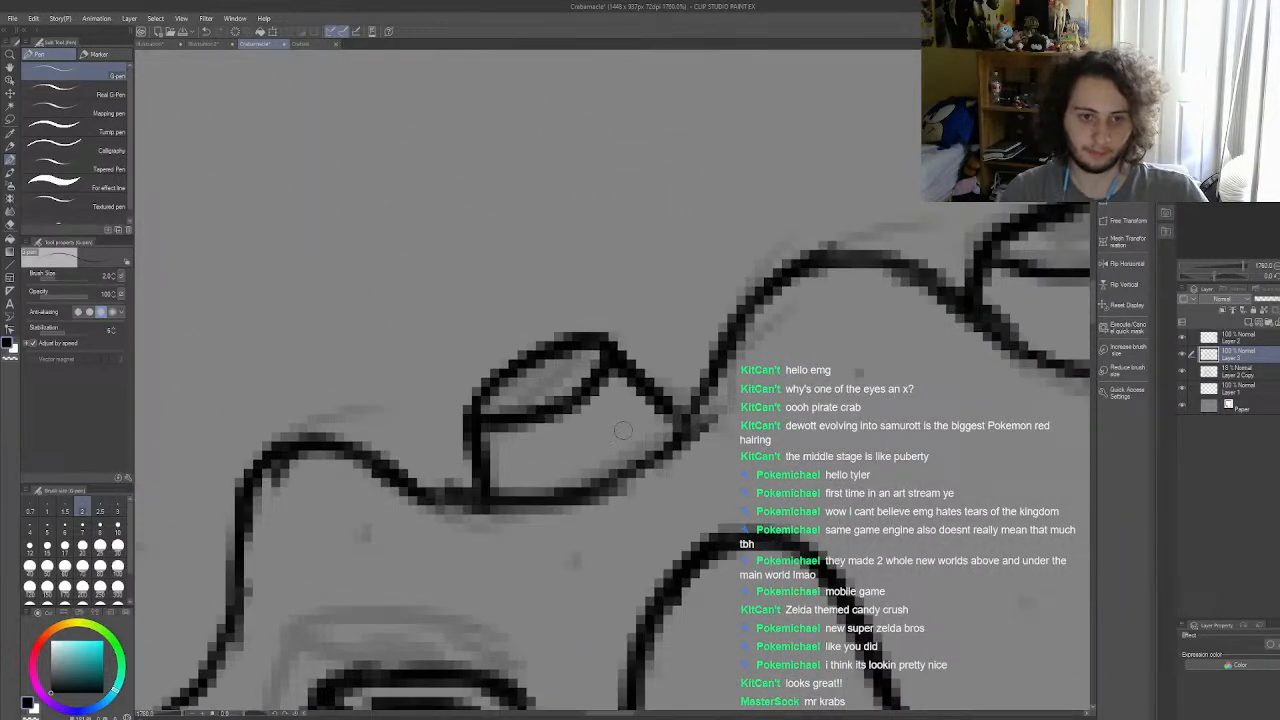
{"action": "left_click_drag", "start_coordinate": [508, 396], "coordinate": [562, 372]}
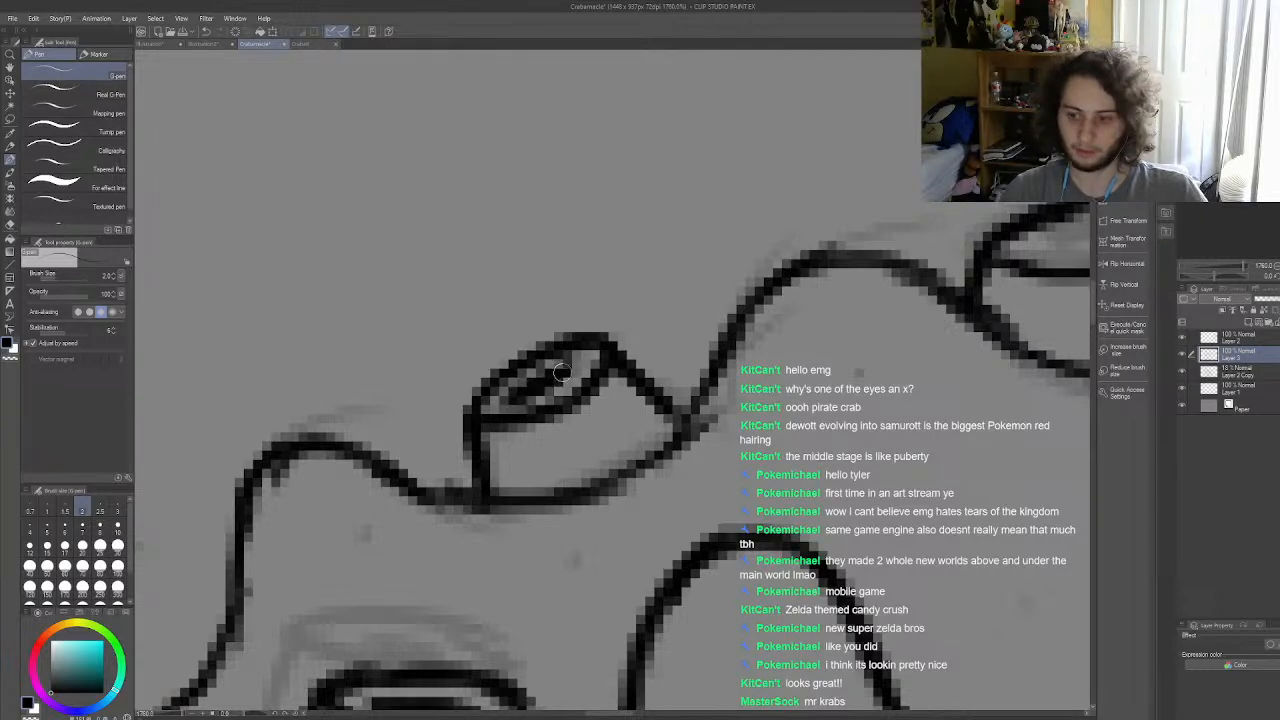
Step: Ink a dark hole inside the rim of the second barnacle from the left on the shell's top outline
{"action": "scroll", "coordinate": [562, 372], "scroll_direction": "down", "scroll_amount": 5}
{"action": "scroll", "coordinate": [648, 293], "scroll_direction": "up", "scroll_amount": 4}
{"action": "scroll", "coordinate": [611, 377], "scroll_direction": "up", "scroll_amount": 3}
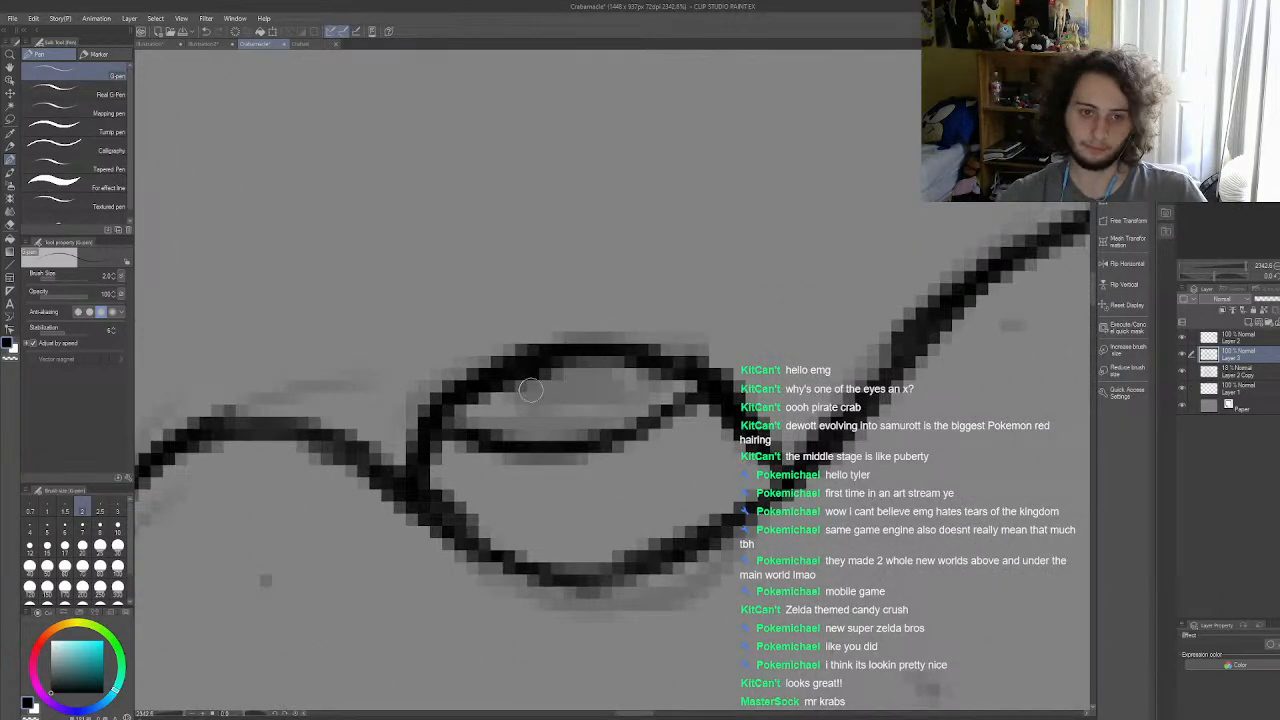
{"action": "mouse_move", "coordinate": [557, 396]}
{"action": "left_mouse_down"}
{"action": "mouse_move", "coordinate": [630, 394]}
{"action": "mouse_move", "coordinate": [521, 413]}
{"action": "mouse_move", "coordinate": [628, 389]}
{"action": "mouse_move", "coordinate": [560, 396]}
{"action": "left_mouse_up"}
{"action": "scroll", "coordinate": [570, 382], "scroll_direction": "down", "scroll_amount": 15}
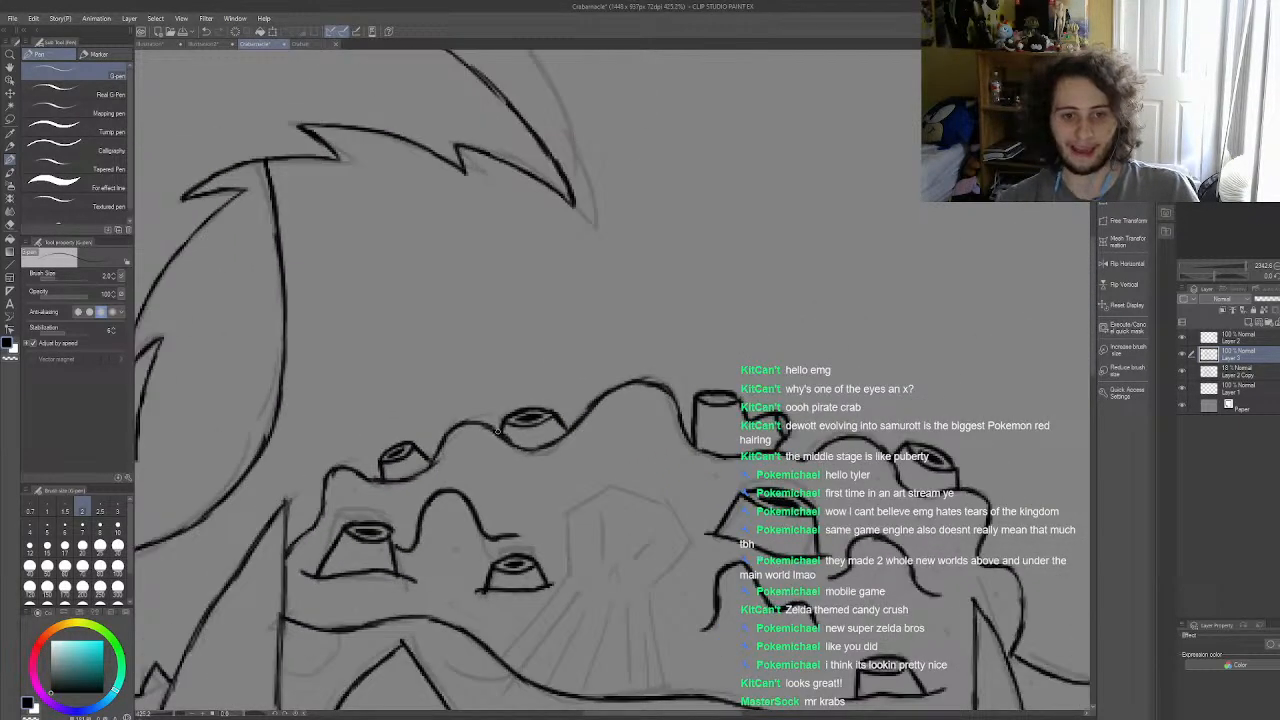
Step: Ink dark holes inside the upright barnacle on the shell's top outline and the small one branching from its side
{"action": "scroll", "coordinate": [590, 450], "scroll_direction": "up", "scroll_amount": 8}
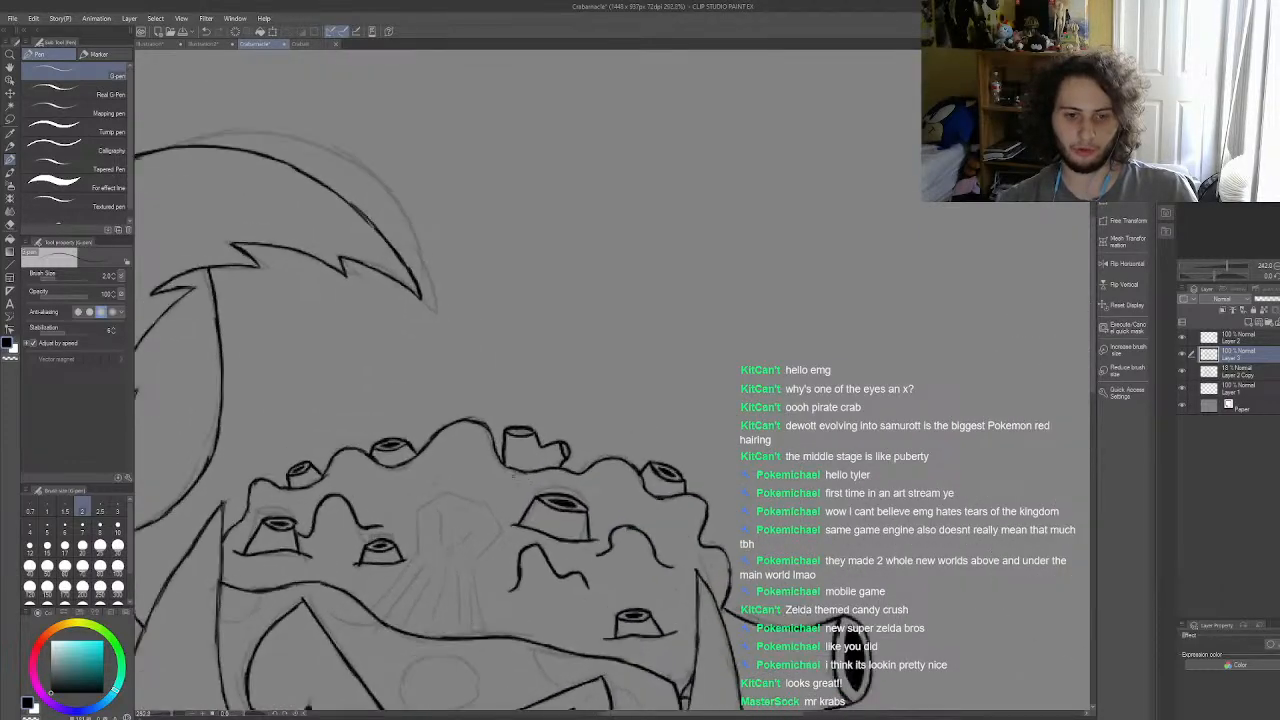
{"action": "scroll", "coordinate": [554, 400], "scroll_direction": "up", "scroll_amount": 10}
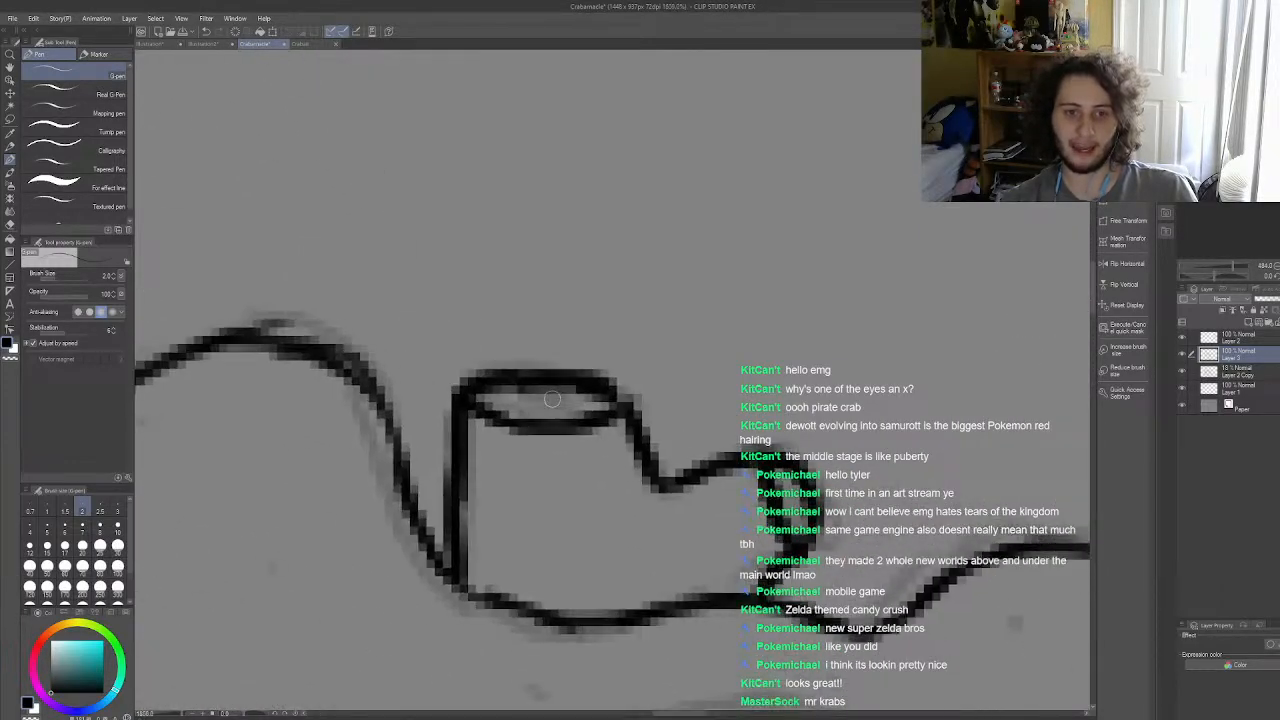
{"action": "mouse_move", "coordinate": [500, 402]}
{"action": "left_mouse_down"}
{"action": "mouse_move", "coordinate": [580, 407]}
{"action": "mouse_move", "coordinate": [522, 416]}
{"action": "mouse_move", "coordinate": [495, 402]}
{"action": "mouse_move", "coordinate": [568, 409]}
{"action": "mouse_move", "coordinate": [534, 400]}
{"action": "left_mouse_up"}
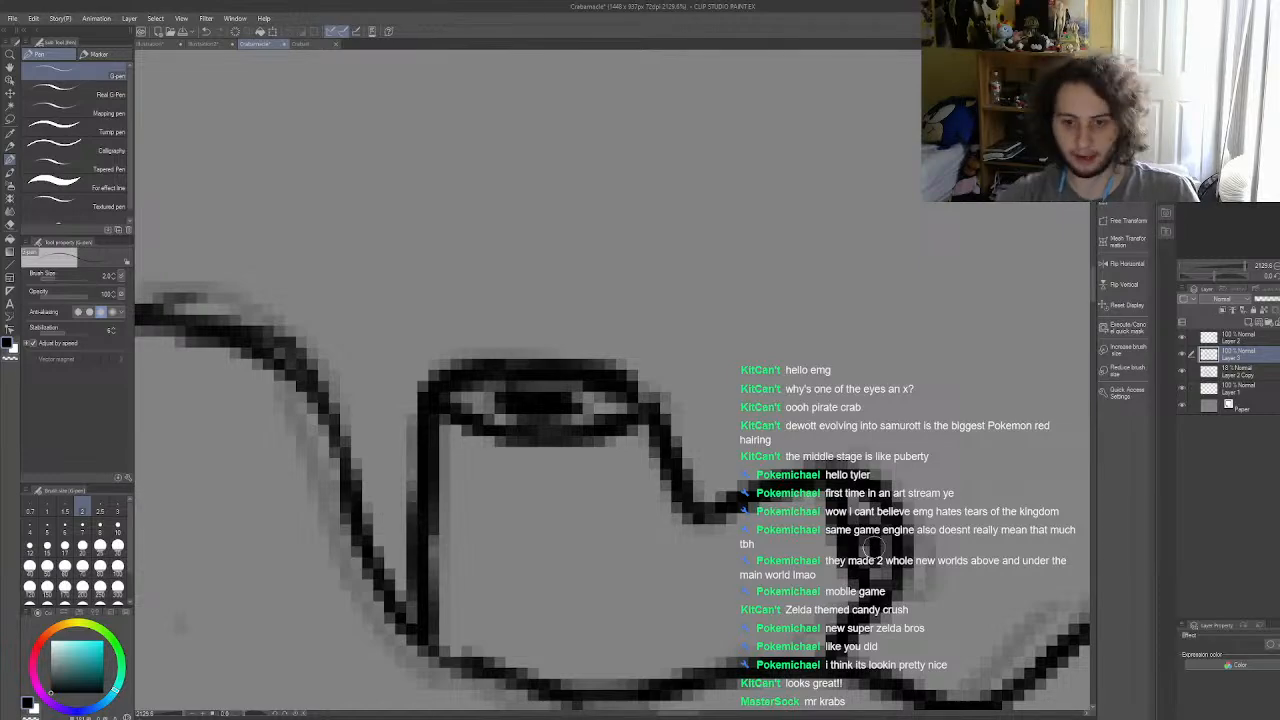
{"action": "scroll", "coordinate": [700, 452], "scroll_direction": "down", "scroll_amount": 4}
{"action": "scroll", "coordinate": [723, 419], "scroll_direction": "down", "scroll_amount": 8}
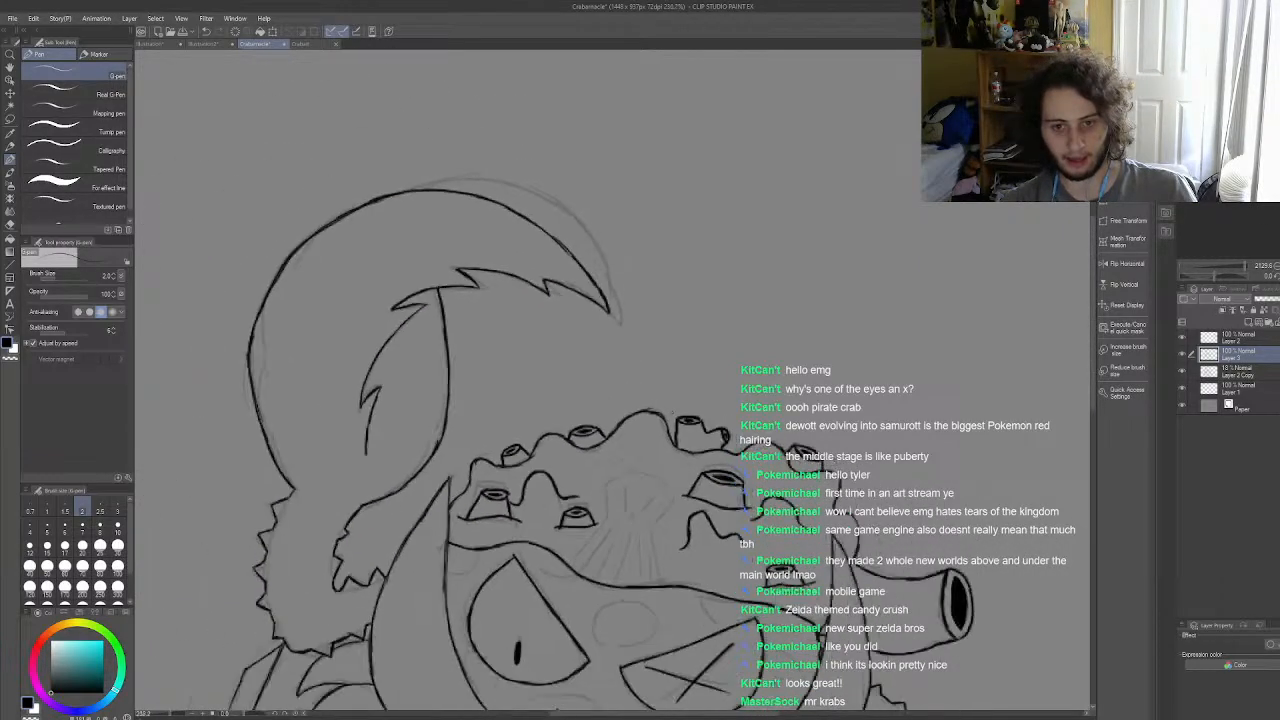
{"action": "scroll", "coordinate": [690, 483], "scroll_direction": "up", "scroll_amount": 8}
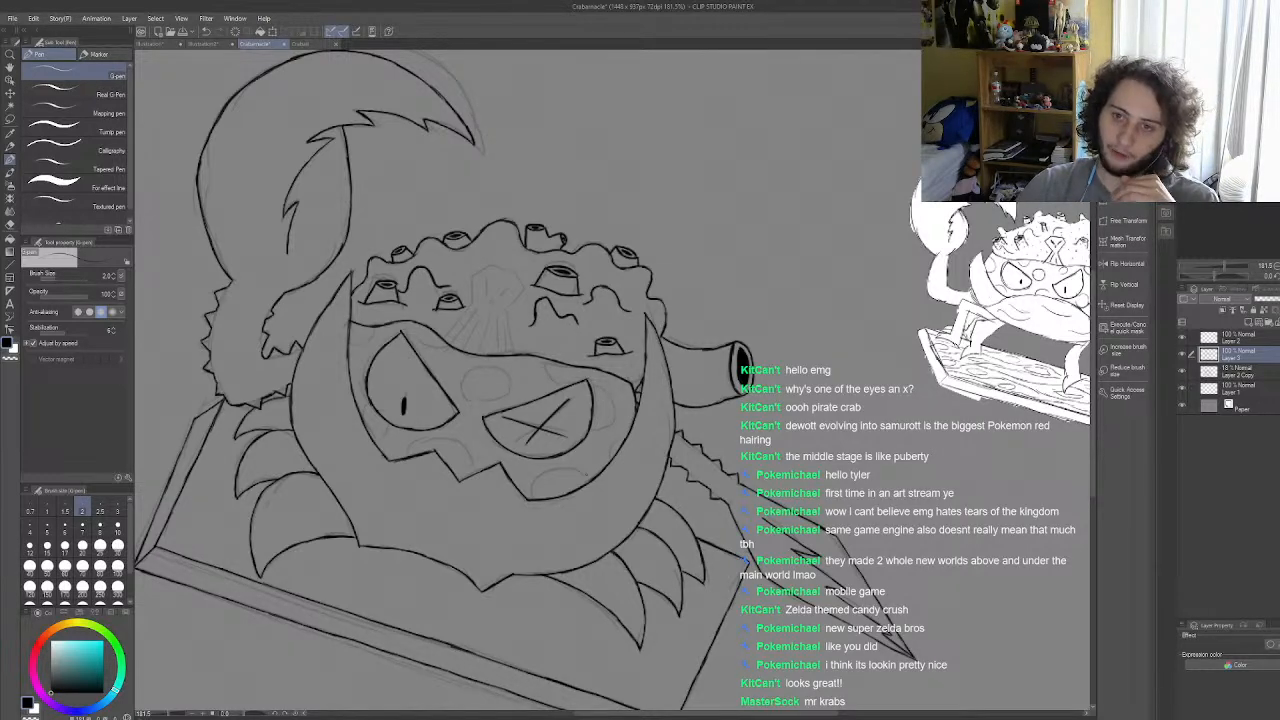
{"action": "scroll", "coordinate": [765, 397], "scroll_direction": "down", "scroll_amount": 4}
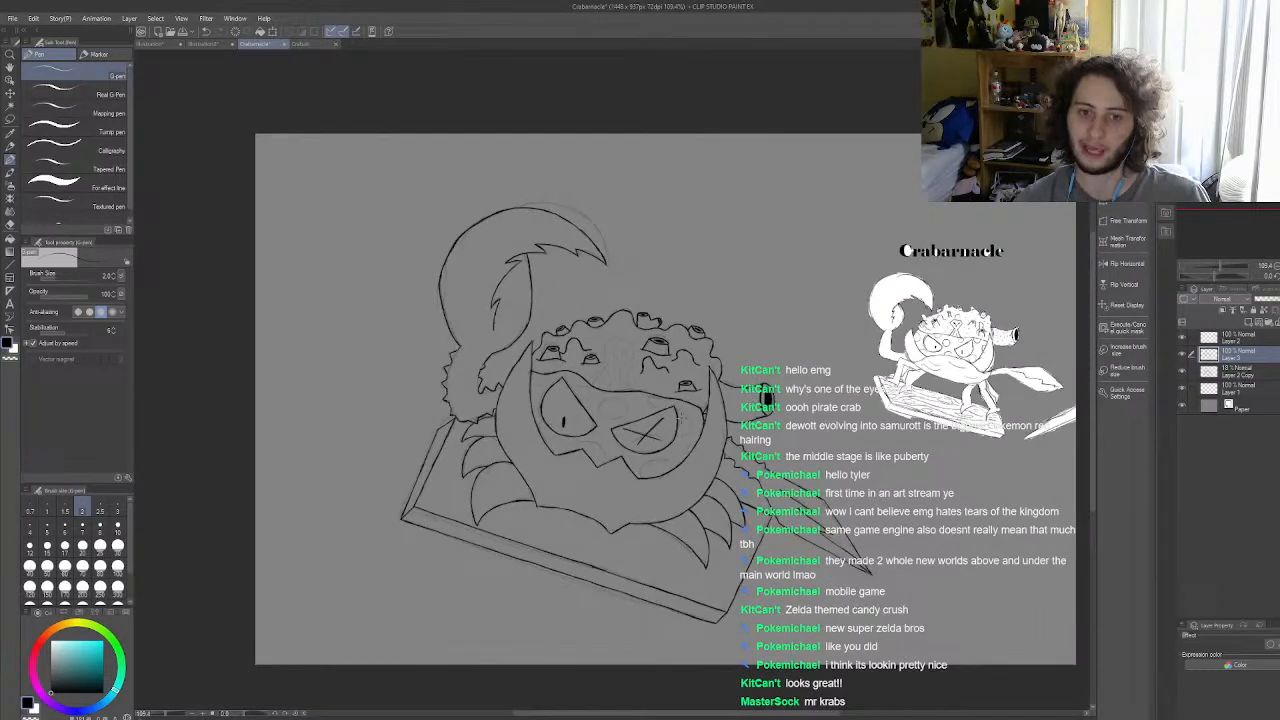
{"action": "scroll", "coordinate": [765, 397], "scroll_direction": "up", "scroll_amount": 1}
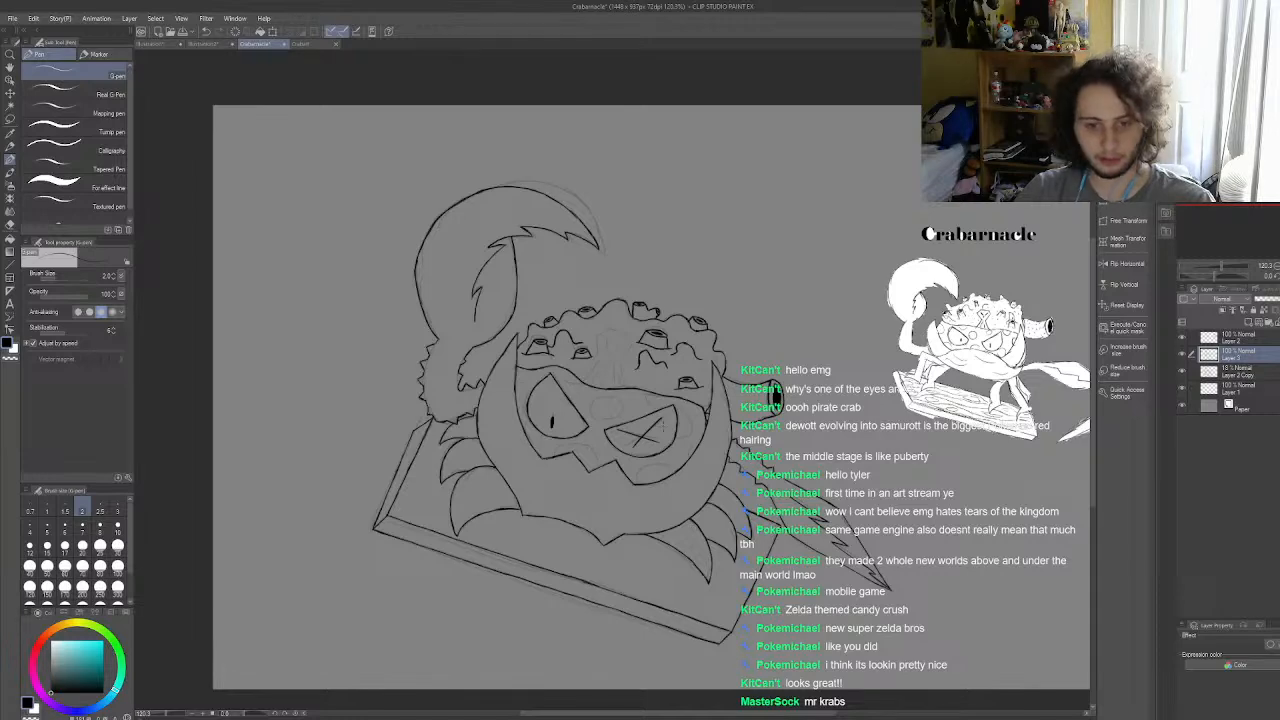
{"action": "scroll", "coordinate": [770, 500], "scroll_direction": "down", "scroll_amount": 2}
Step: Draw a straight guide line for the board's right edge on the faded sketch layer, starting at the front corner
{"action": "scroll", "coordinate": [735, 533], "scroll_direction": "up", "scroll_amount": 4}
{"action": "scroll", "coordinate": [600, 345], "scroll_direction": "up", "scroll_amount": 1}
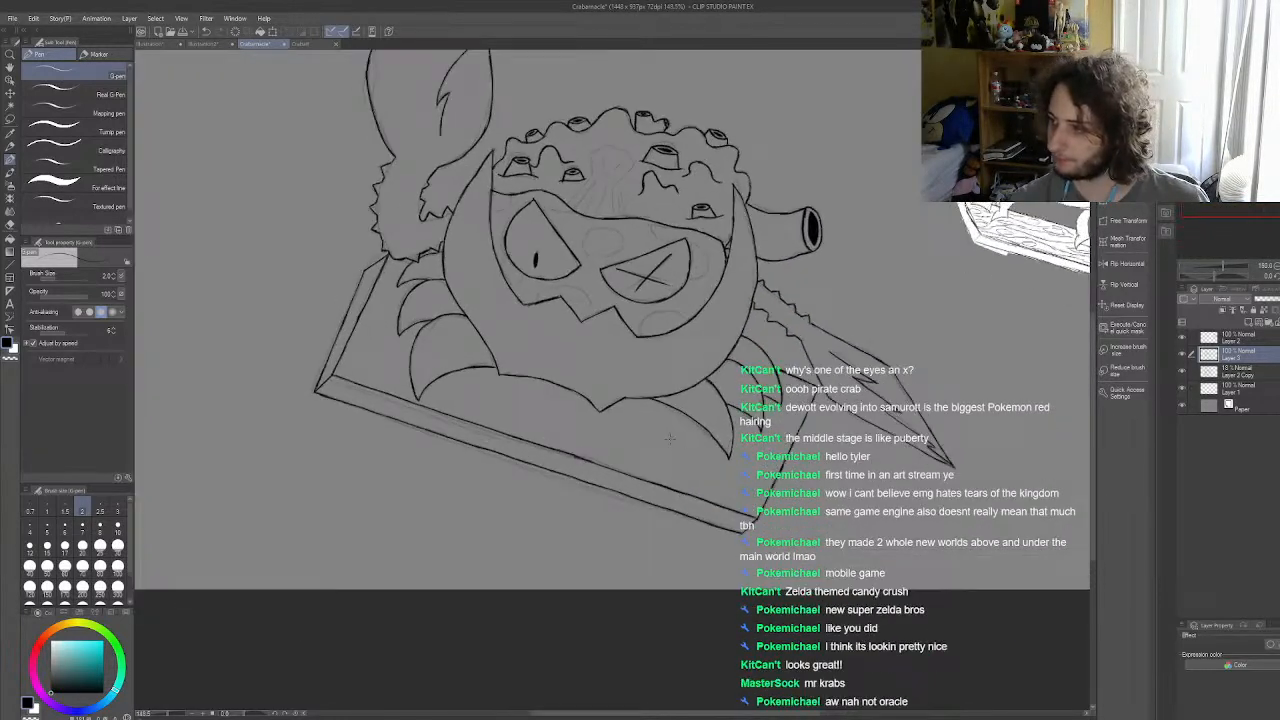
{"action": "left_click", "coordinate": [1235, 372]}
{"action": "scroll", "coordinate": [962, 362], "scroll_direction": "up", "scroll_amount": 1}
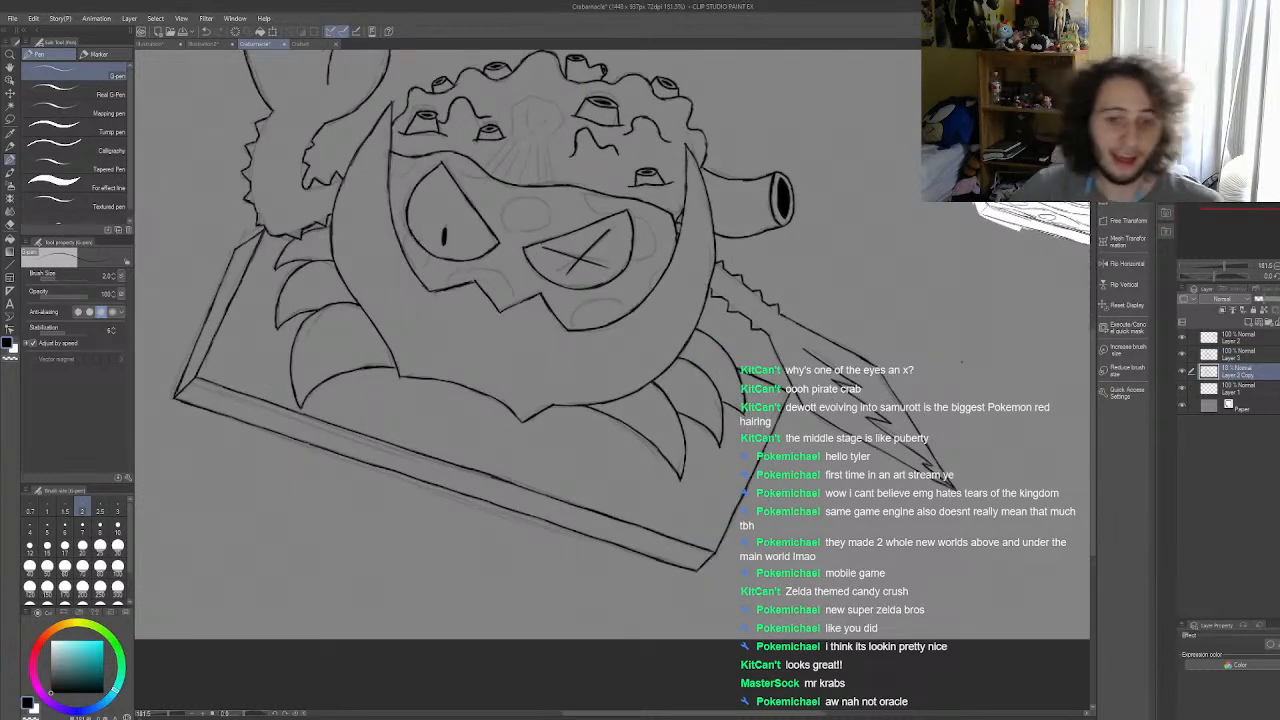
{"action": "left_click", "coordinate": [10, 262]}
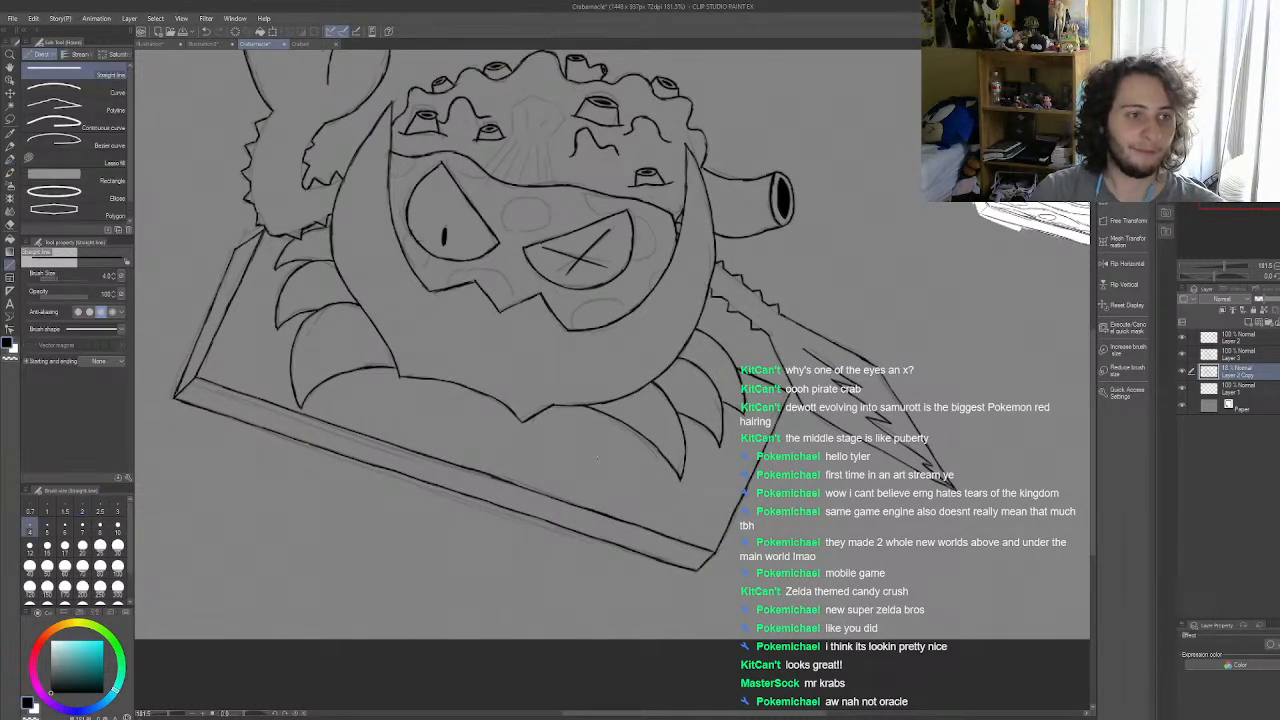
{"action": "left_click_drag", "start_coordinate": [714, 551], "coordinate": [757, 445]}
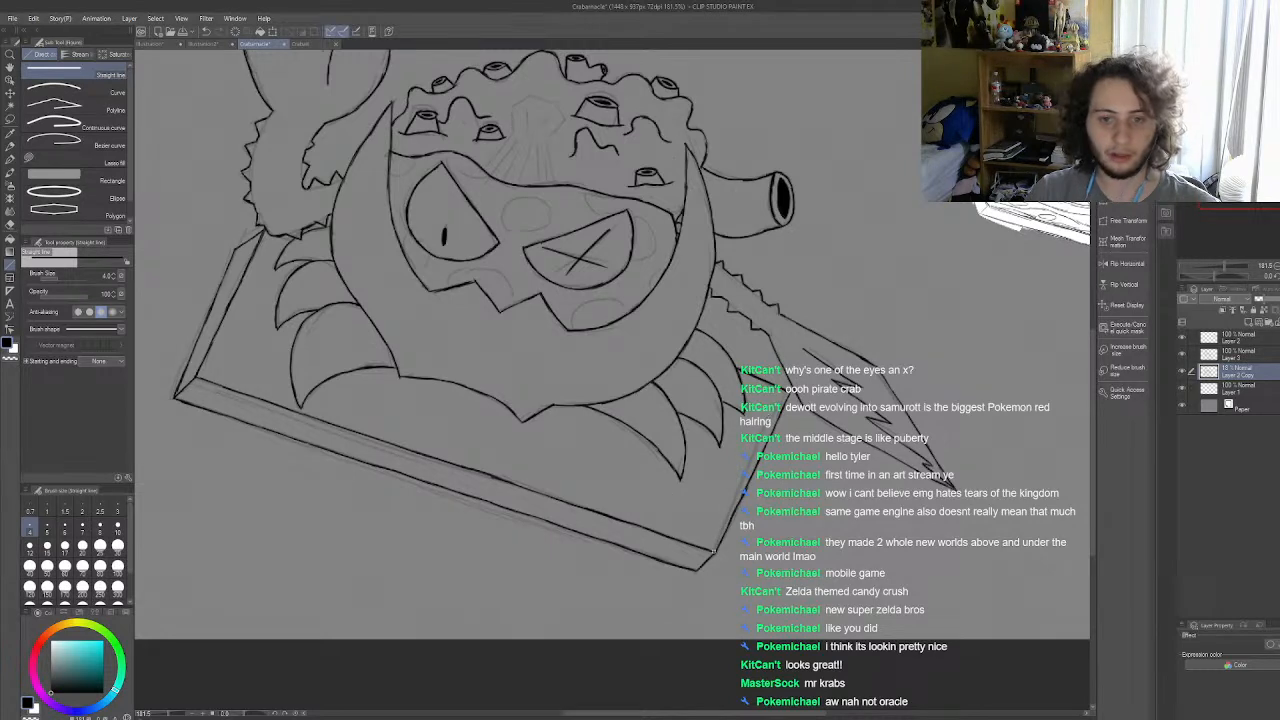
{"action": "left_click_drag", "start_coordinate": [789, 396], "coordinate": [788, 394]}
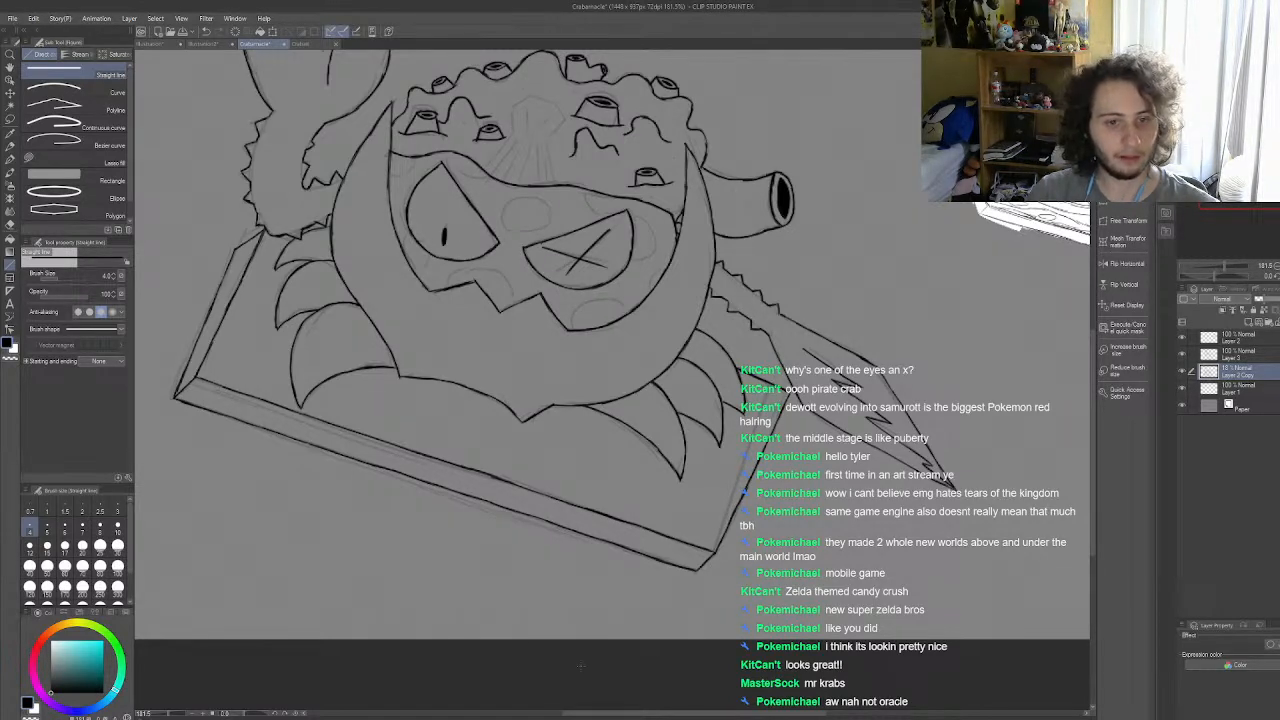
Step: Erase the inked right edge of the board and its outer upper corner from the line art layer
{"action": "left_click", "coordinate": [10, 225]}
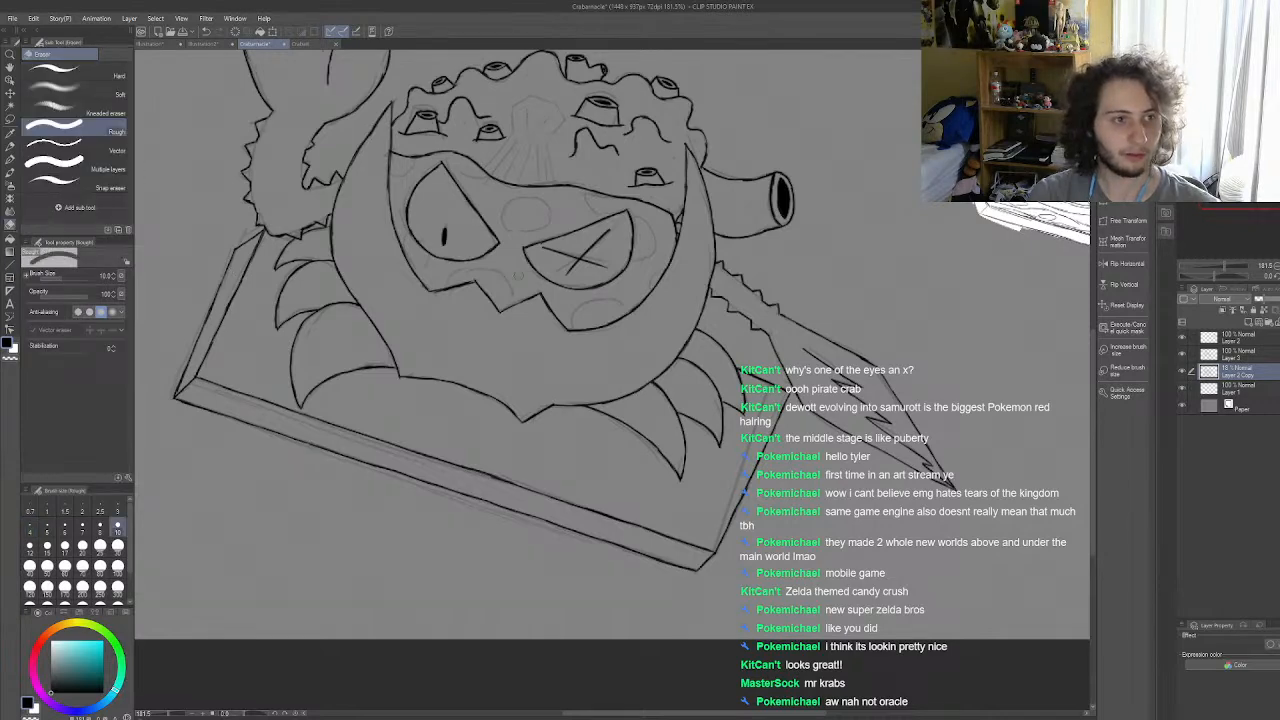
{"action": "left_click", "coordinate": [1238, 356]}
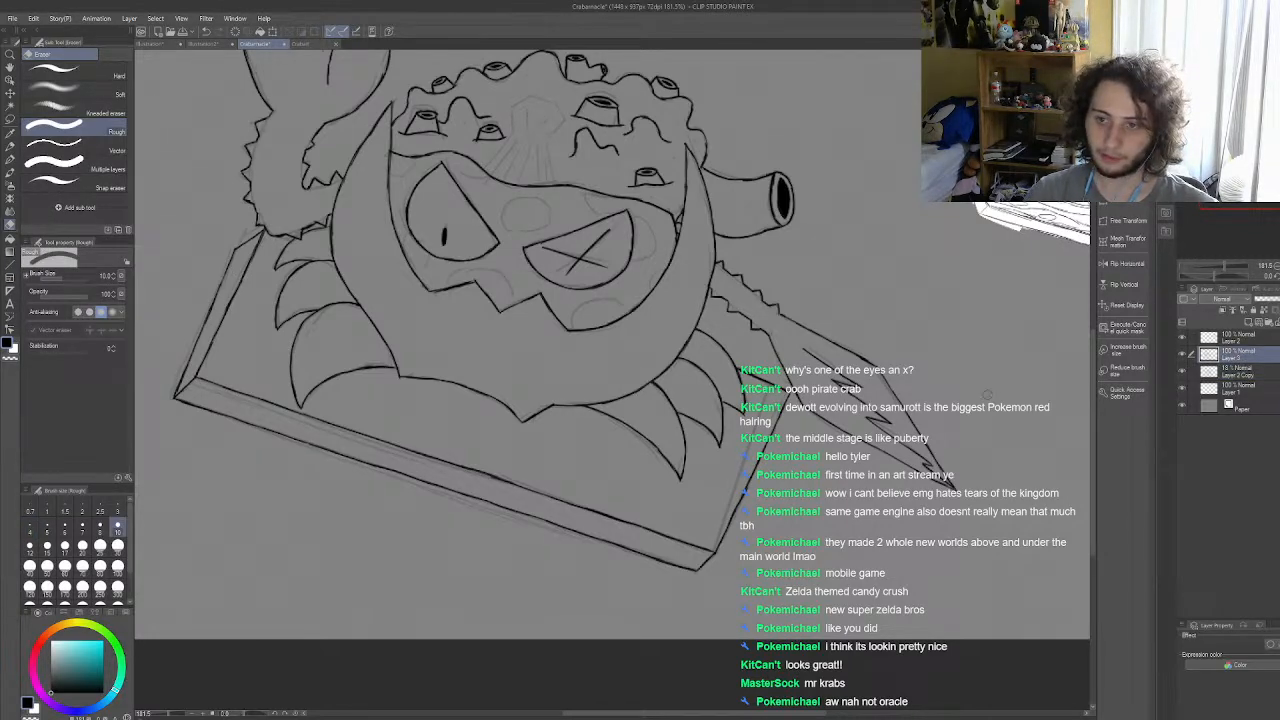
{"action": "scroll", "coordinate": [800, 570], "scroll_direction": "up", "scroll_amount": 2}
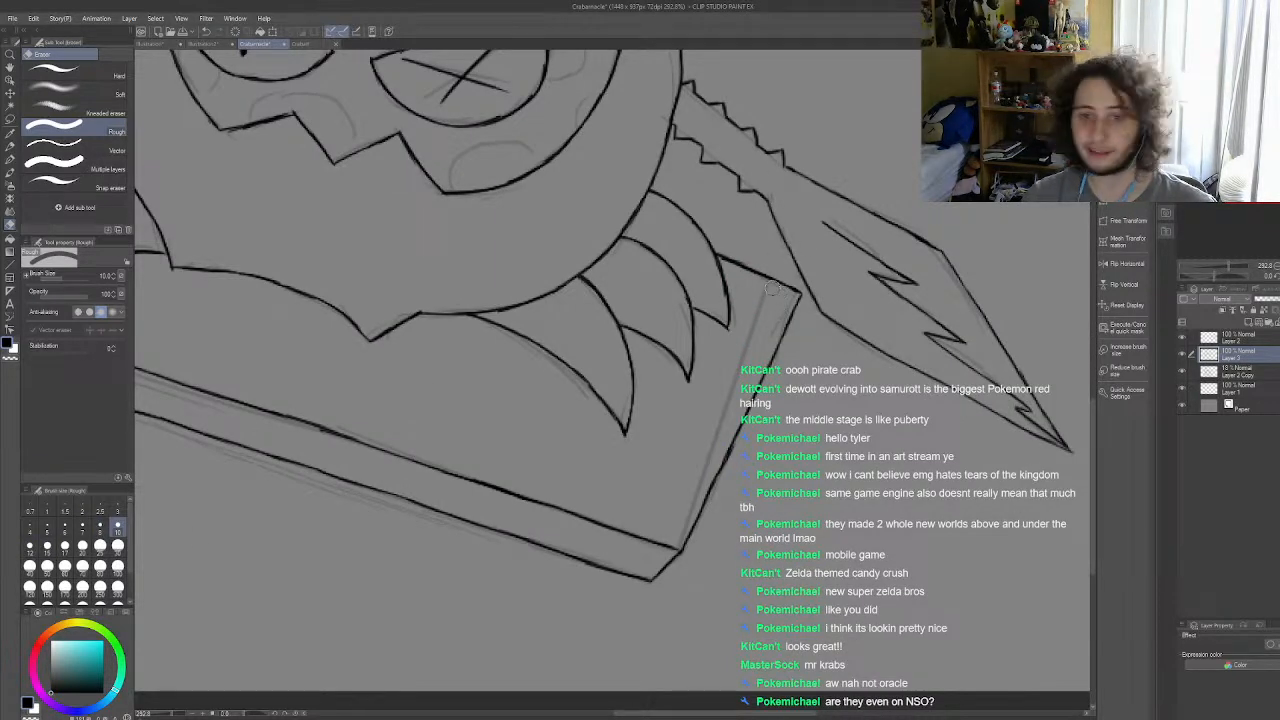
{"action": "mouse_move", "coordinate": [793, 293]}
{"action": "left_mouse_down"}
{"action": "mouse_move", "coordinate": [786, 343]}
{"action": "mouse_move", "coordinate": [781, 332]}
{"action": "mouse_move", "coordinate": [686, 540]}
{"action": "left_mouse_up"}
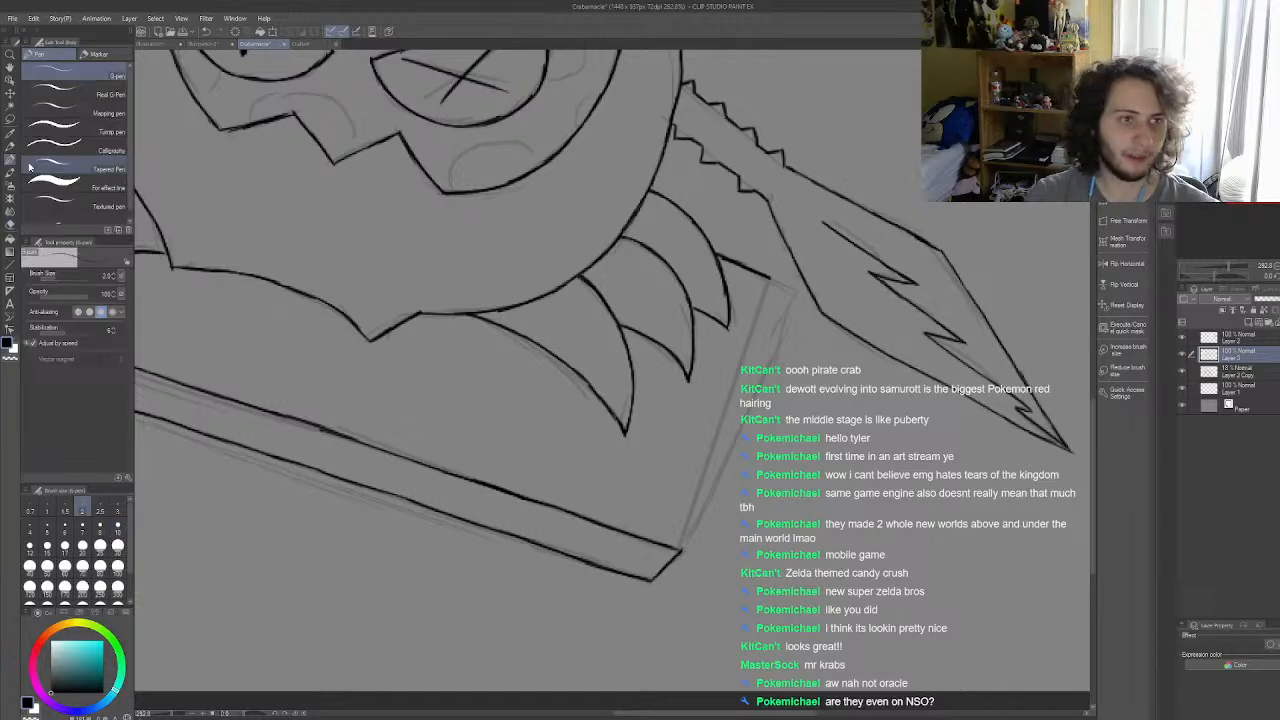
Step: Switch to the G-pen and enlarge its brush size to 5 for re-inking the board's right edge
{"action": "key", "text": "p"}
{"action": "scroll", "coordinate": [735, 649], "scroll_direction": "up", "scroll_amount": 3}
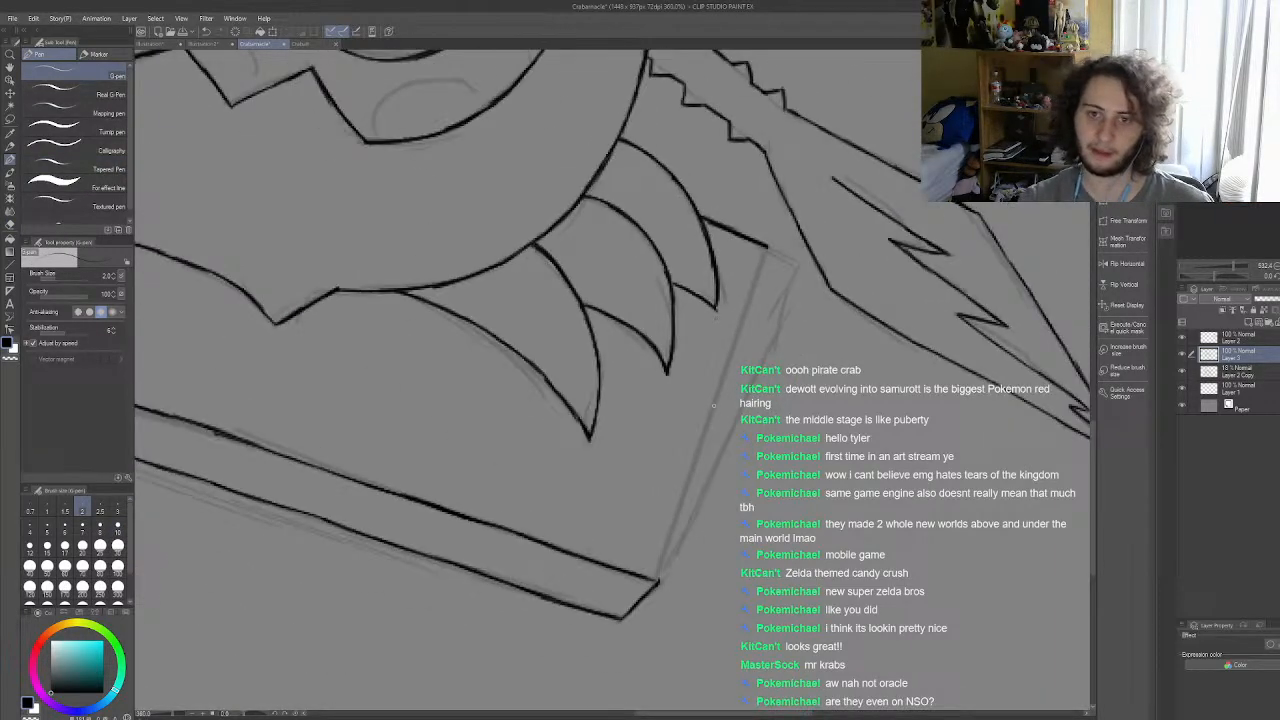
{"action": "scroll", "coordinate": [884, 432], "scroll_direction": "down", "scroll_amount": 4}
{"action": "scroll", "coordinate": [884, 432], "scroll_direction": "up", "scroll_amount": 1}
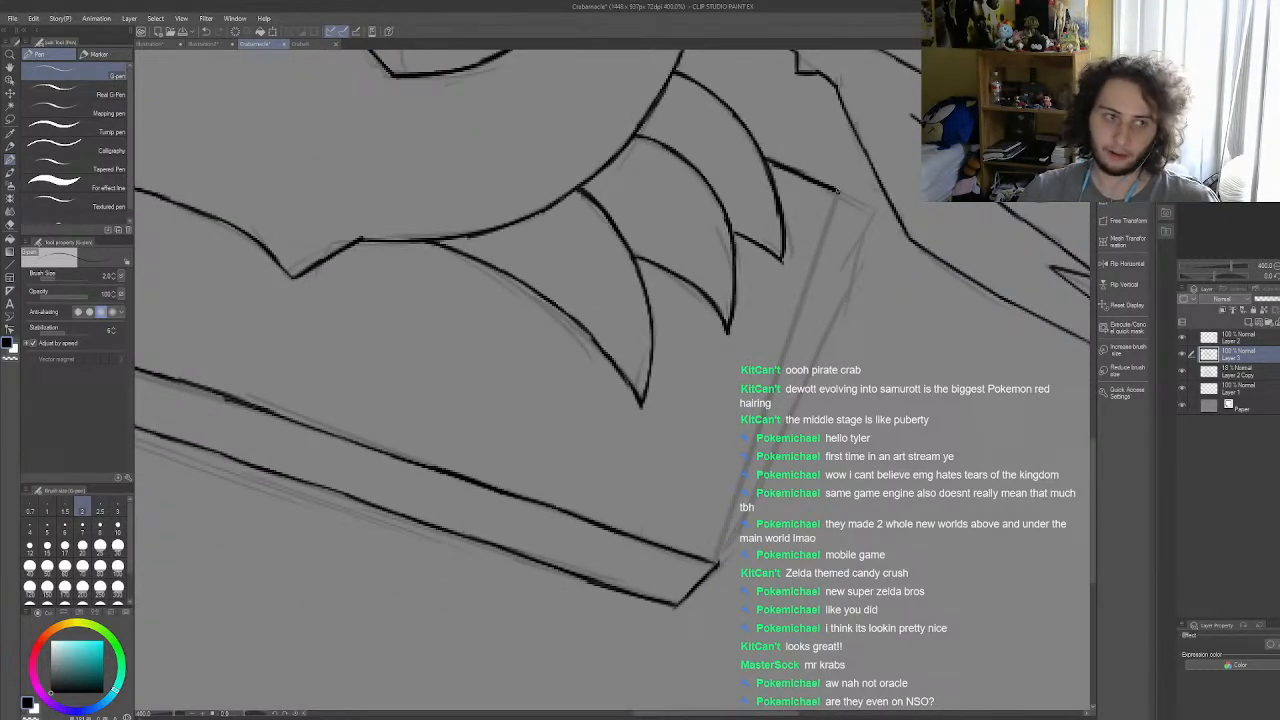
{"action": "key", "text": "bracketright"}
{"action": "key", "text": "bracketright"}
{"action": "key", "text": "bracketright"}
{"action": "key", "text": "bracketright"}
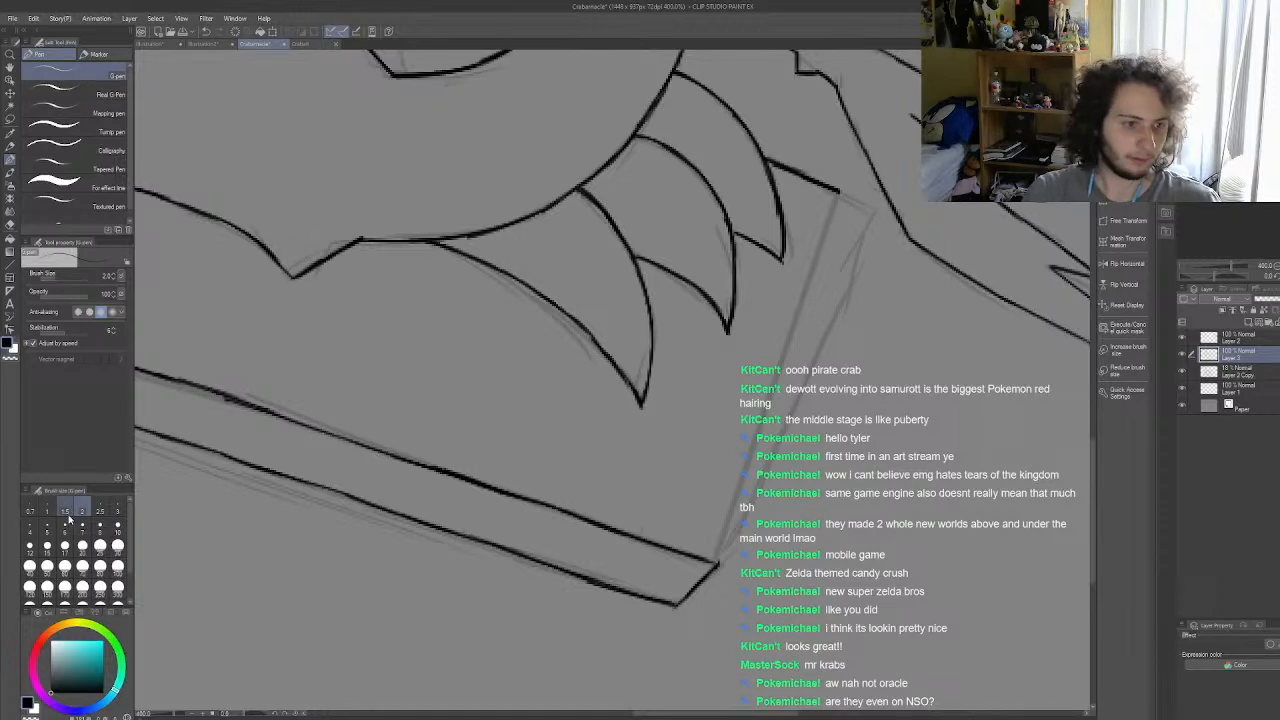
{"action": "left_click_drag", "start_coordinate": [838, 198], "coordinate": [792, 336]}
{"action": "key", "text": "ctrl+z"}
{"action": "key", "text": "ctrl+z"}
Step: Ink the board's right edge along the inner guide line between its two corners and clean up the lower end
{"action": "left_click_drag", "start_coordinate": [717, 566], "coordinate": [738, 490]}
{"action": "left_click_drag", "start_coordinate": [723, 537], "coordinate": [757, 430]}
{"action": "left_click_drag", "start_coordinate": [736, 498], "coordinate": [822, 244]}
{"action": "left_click_drag", "start_coordinate": [806, 292], "coordinate": [838, 190]}
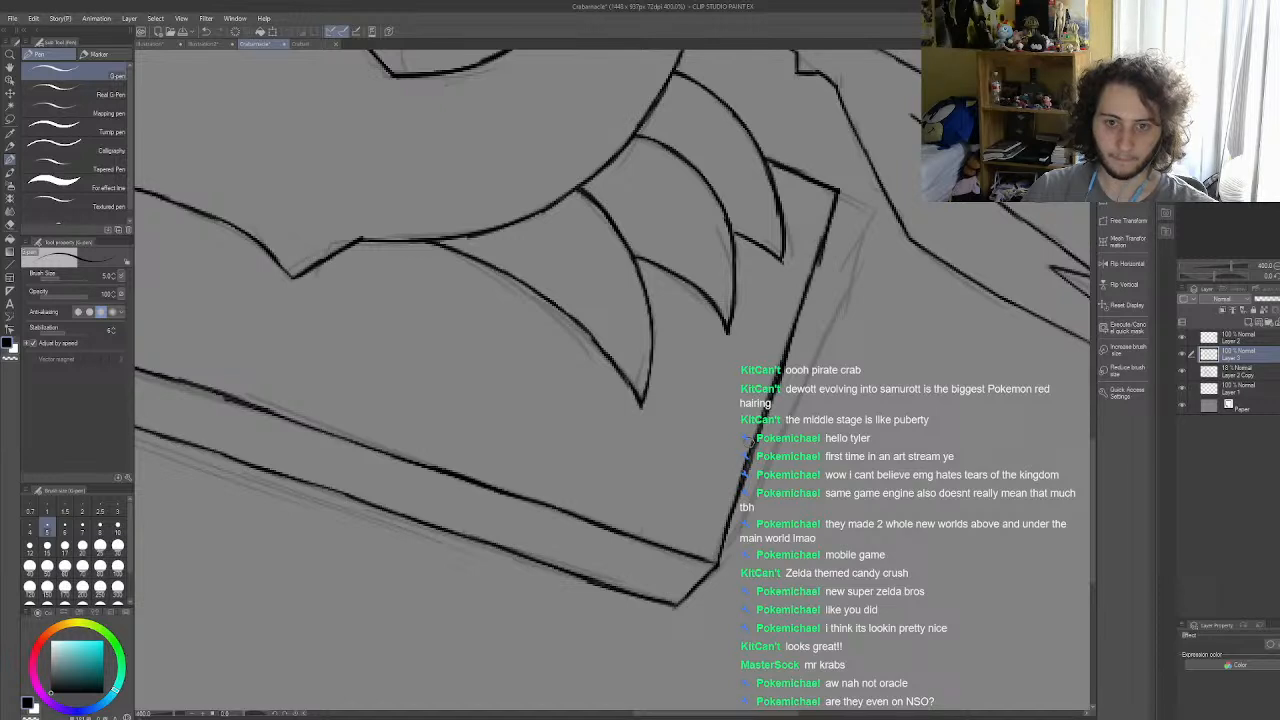
{"action": "left_click_drag", "start_coordinate": [752, 458], "coordinate": [717, 564]}
{"action": "left_click_drag", "start_coordinate": [727, 518], "coordinate": [717, 560]}
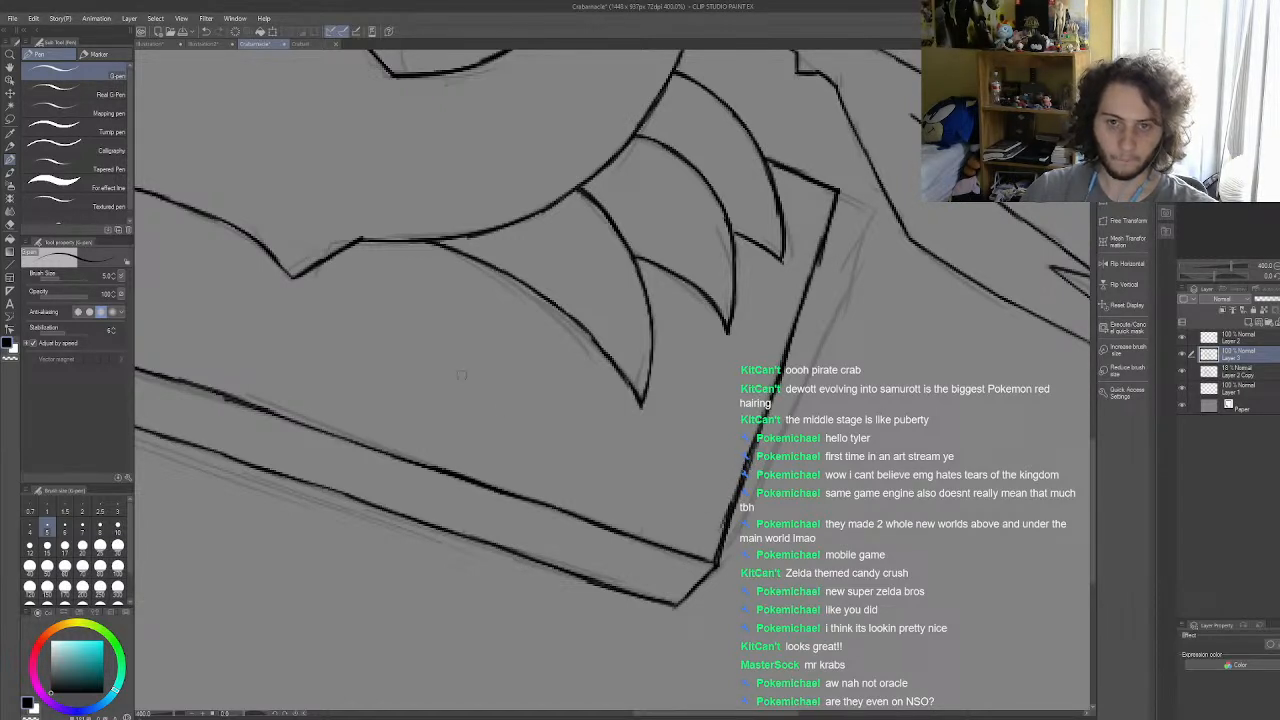
{"action": "key", "text": "e"}
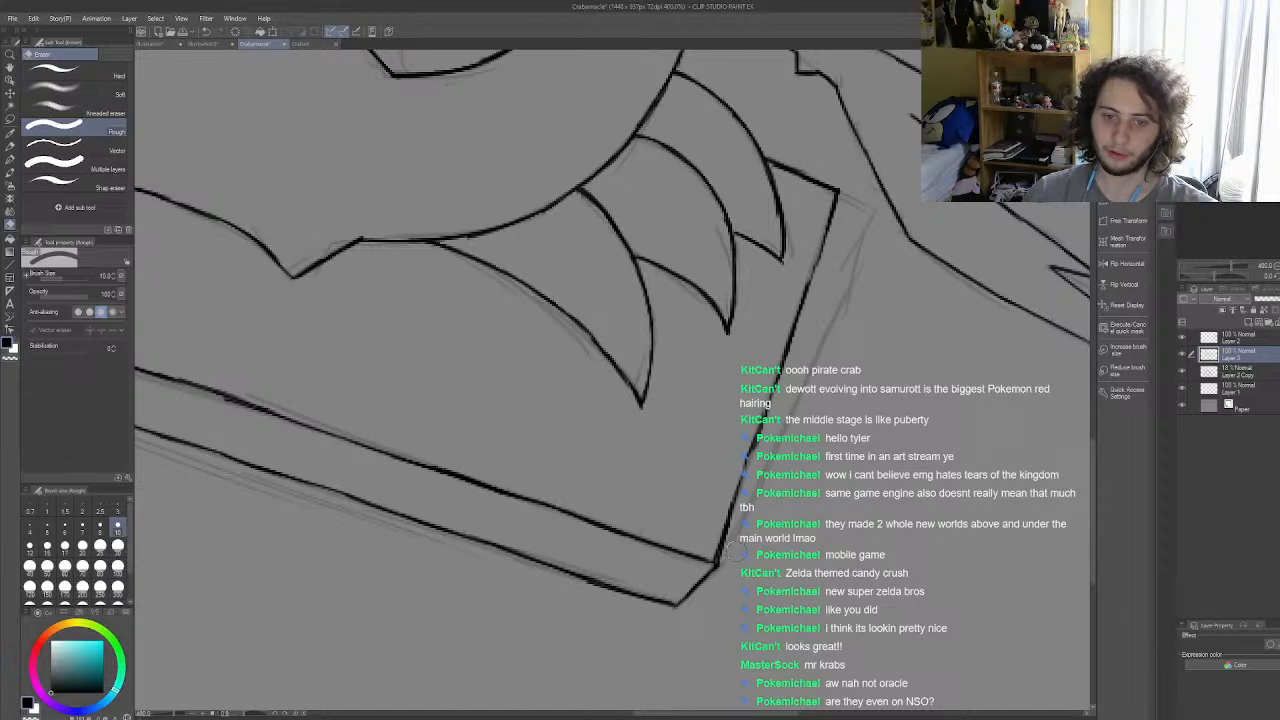
{"action": "left_click", "coordinate": [10, 159]}
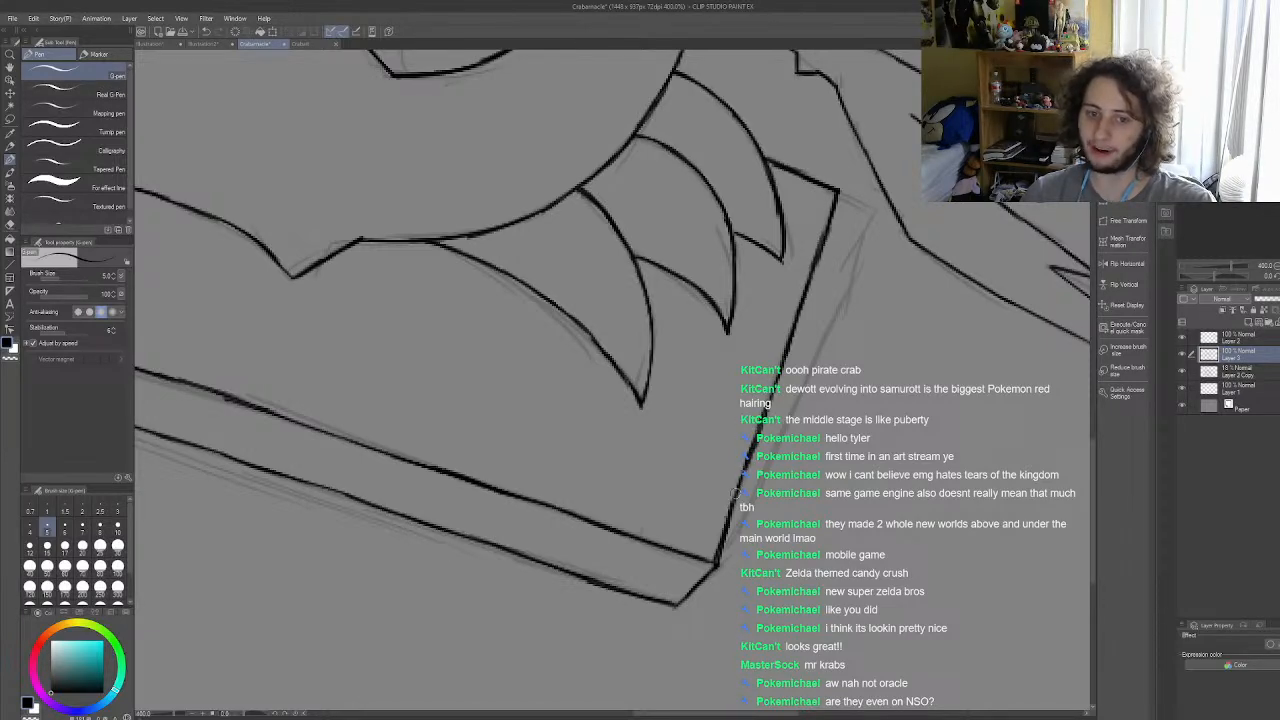
Step: Review the whole inked drawing, checking the crab's body, tail, barnacled shell and the re-inked board
{"action": "scroll", "coordinate": [727, 585], "scroll_direction": "down", "scroll_amount": 6}
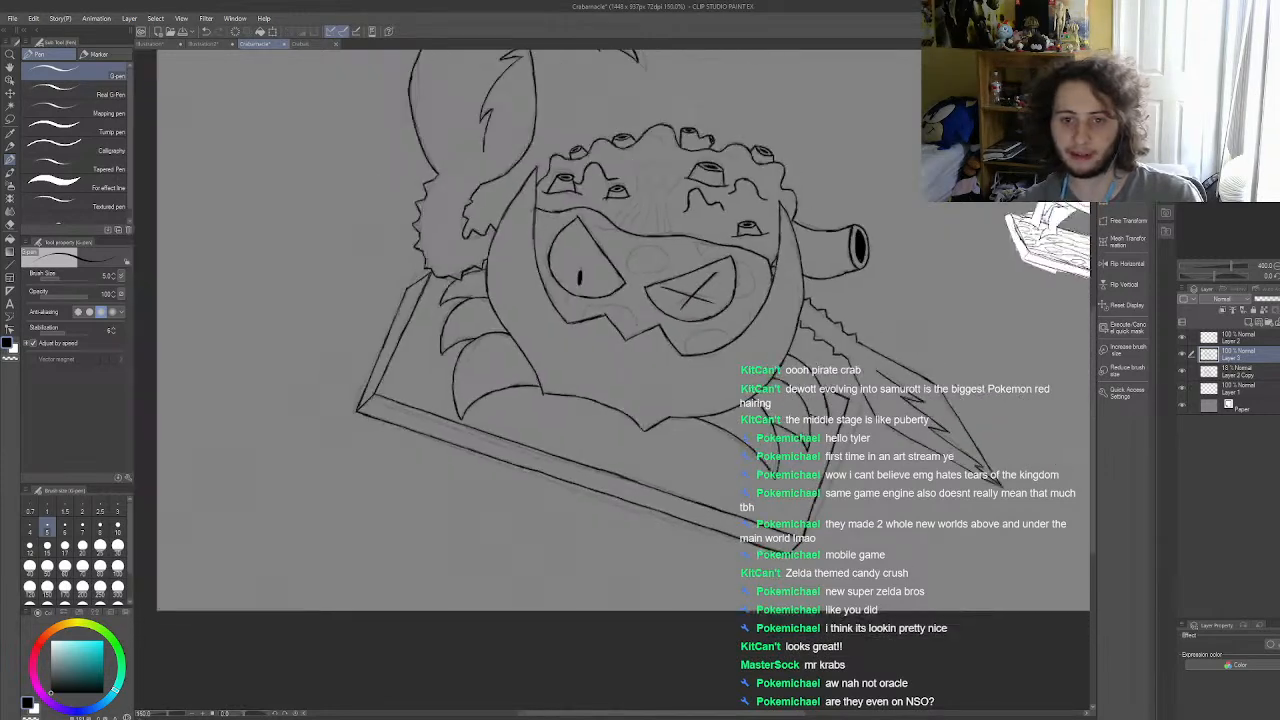
{"action": "scroll", "coordinate": [739, 455], "scroll_direction": "up", "scroll_amount": 3}
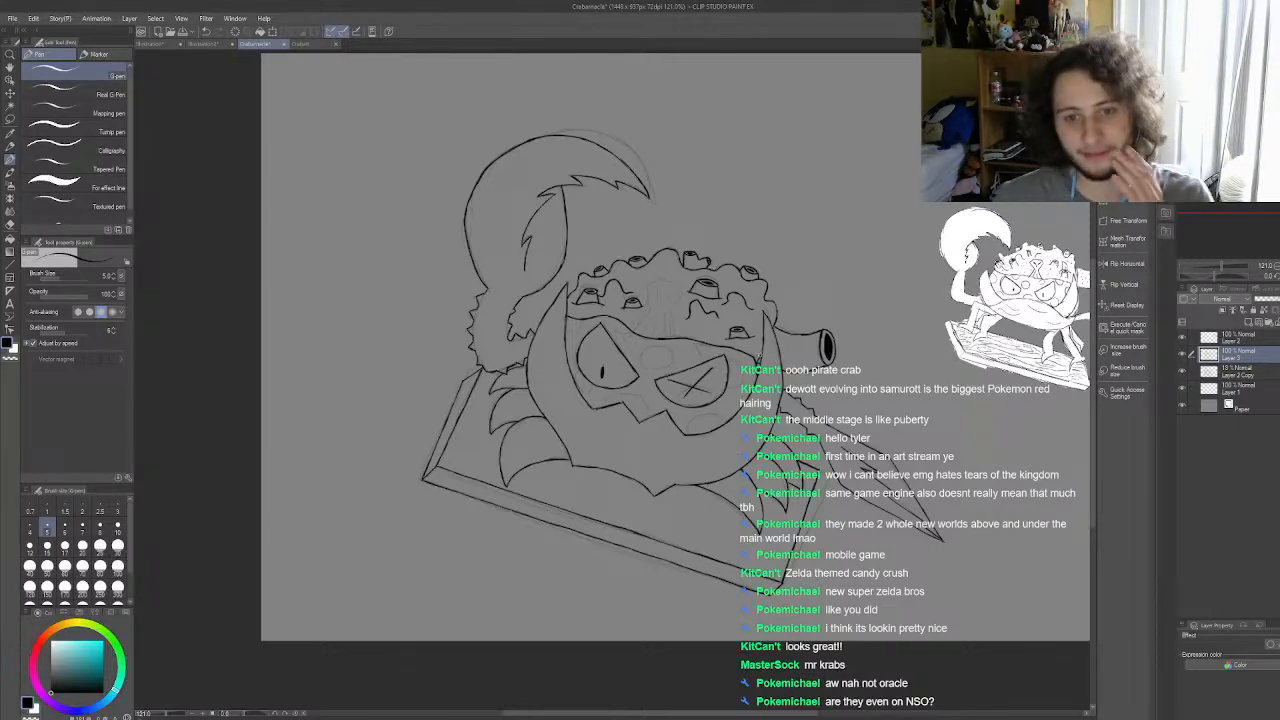
{"action": "scroll", "coordinate": [741, 453], "scroll_direction": "down", "scroll_amount": 5}
{"action": "scroll", "coordinate": [741, 456], "scroll_direction": "up", "scroll_amount": 3}
{"action": "scroll", "coordinate": [722, 453], "scroll_direction": "up", "scroll_amount": 4}
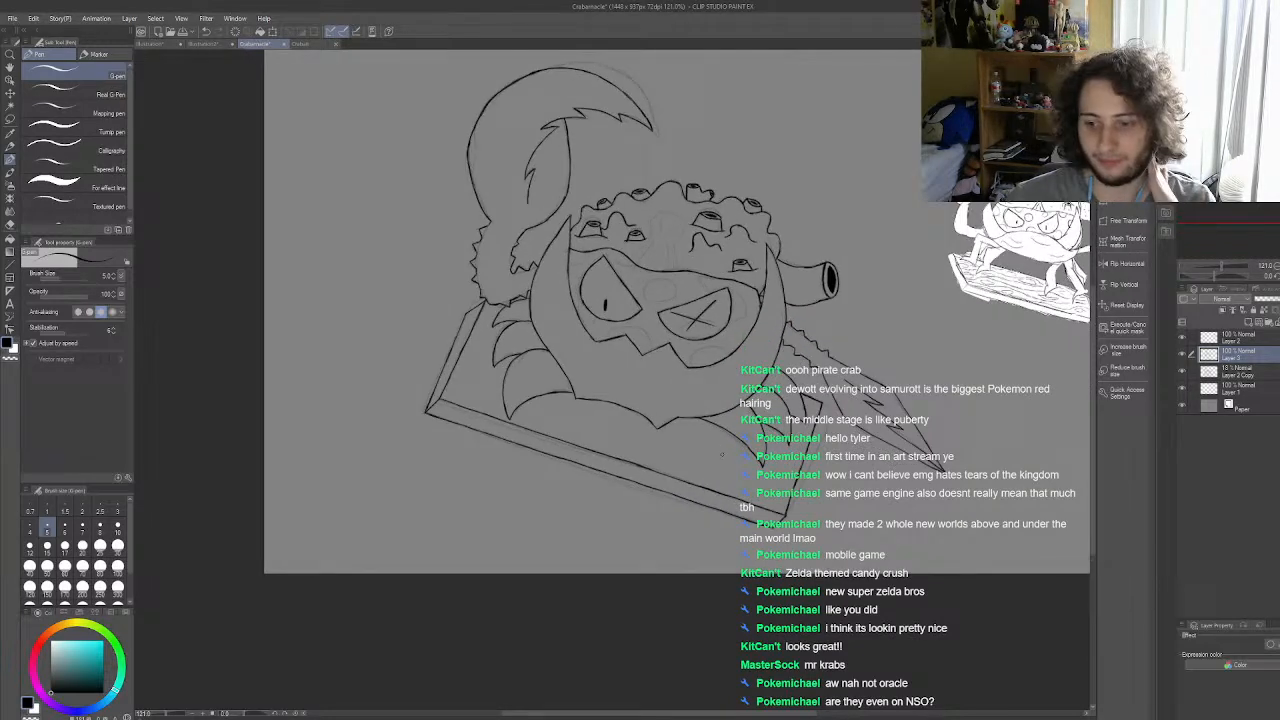
{"action": "scroll", "coordinate": [722, 453], "scroll_direction": "down", "scroll_amount": 5}
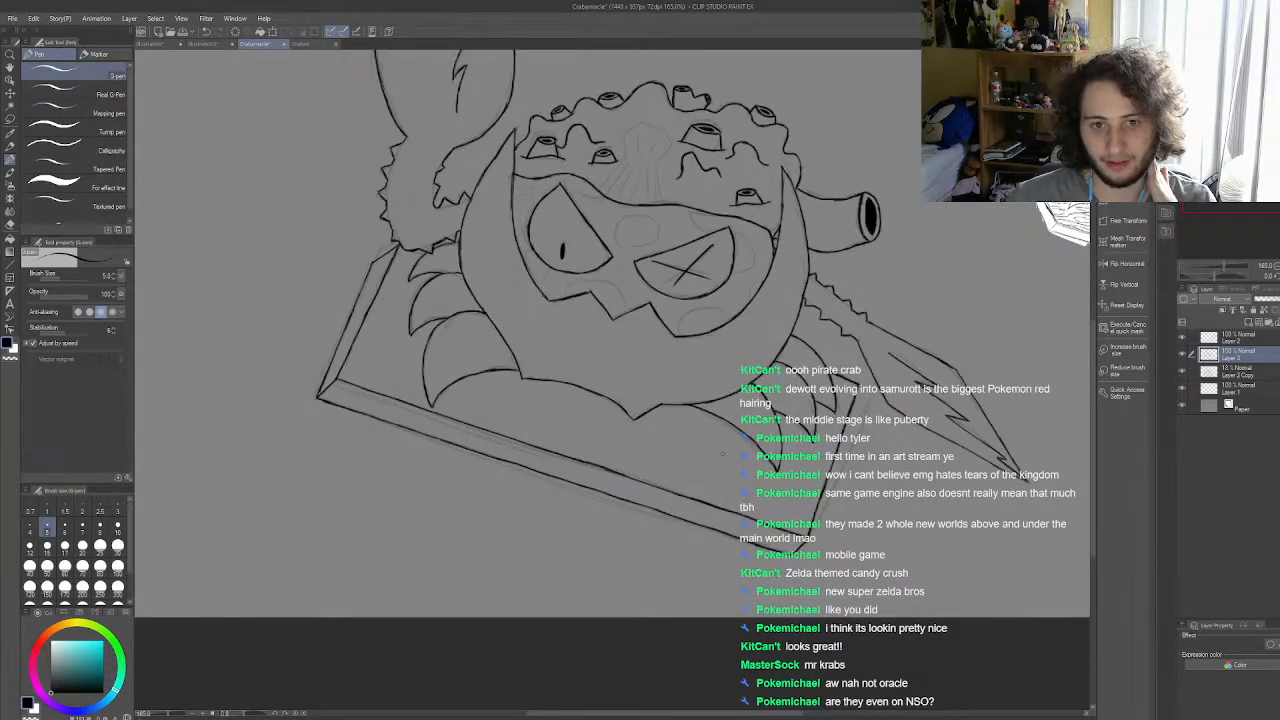
{"action": "scroll", "coordinate": [722, 453], "scroll_direction": "up", "scroll_amount": 4}
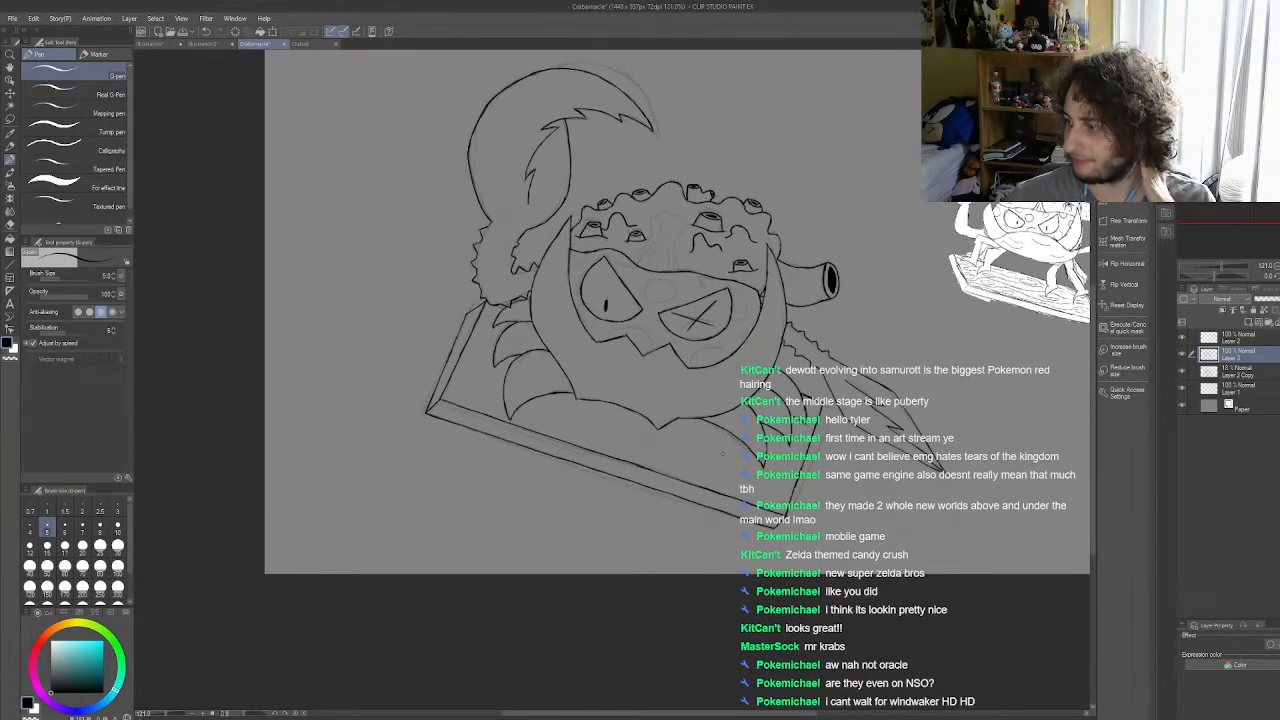
{"action": "scroll", "coordinate": [722, 453], "scroll_direction": "down", "scroll_amount": 3}
{"action": "scroll", "coordinate": [722, 453], "scroll_direction": "up", "scroll_amount": 2}
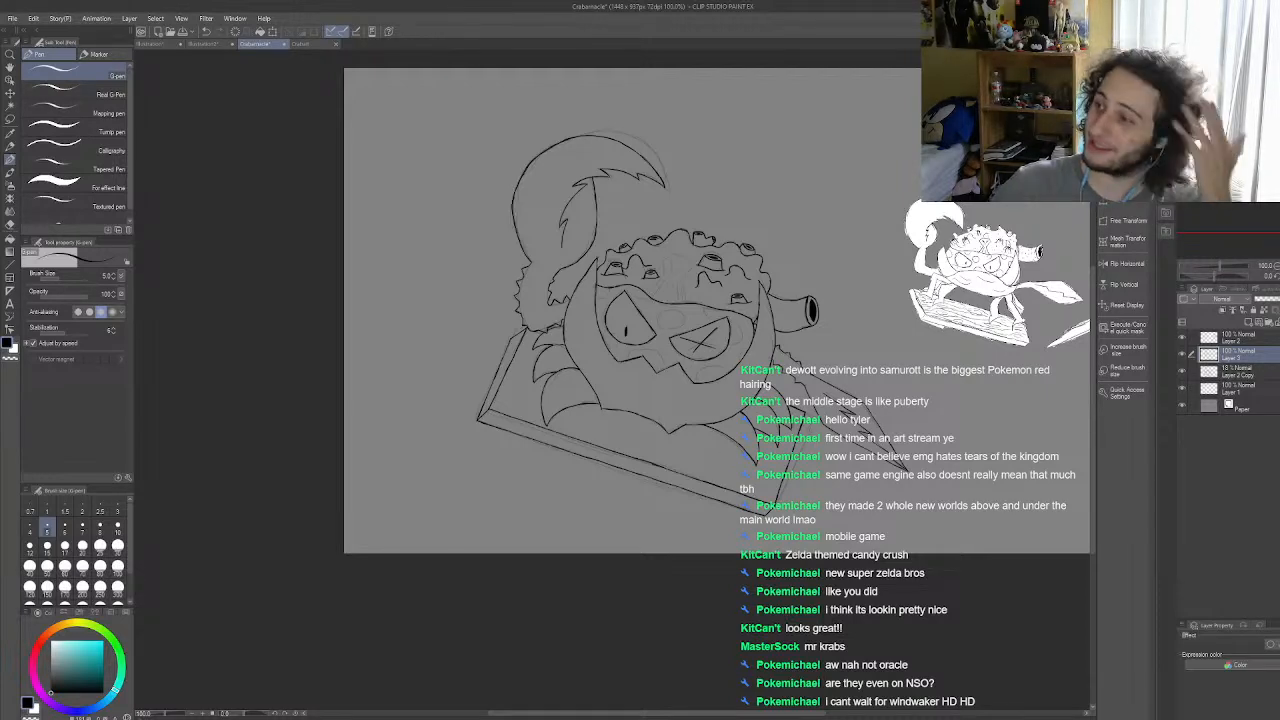
{"action": "scroll", "coordinate": [682, 402], "scroll_direction": "down", "scroll_amount": 9}
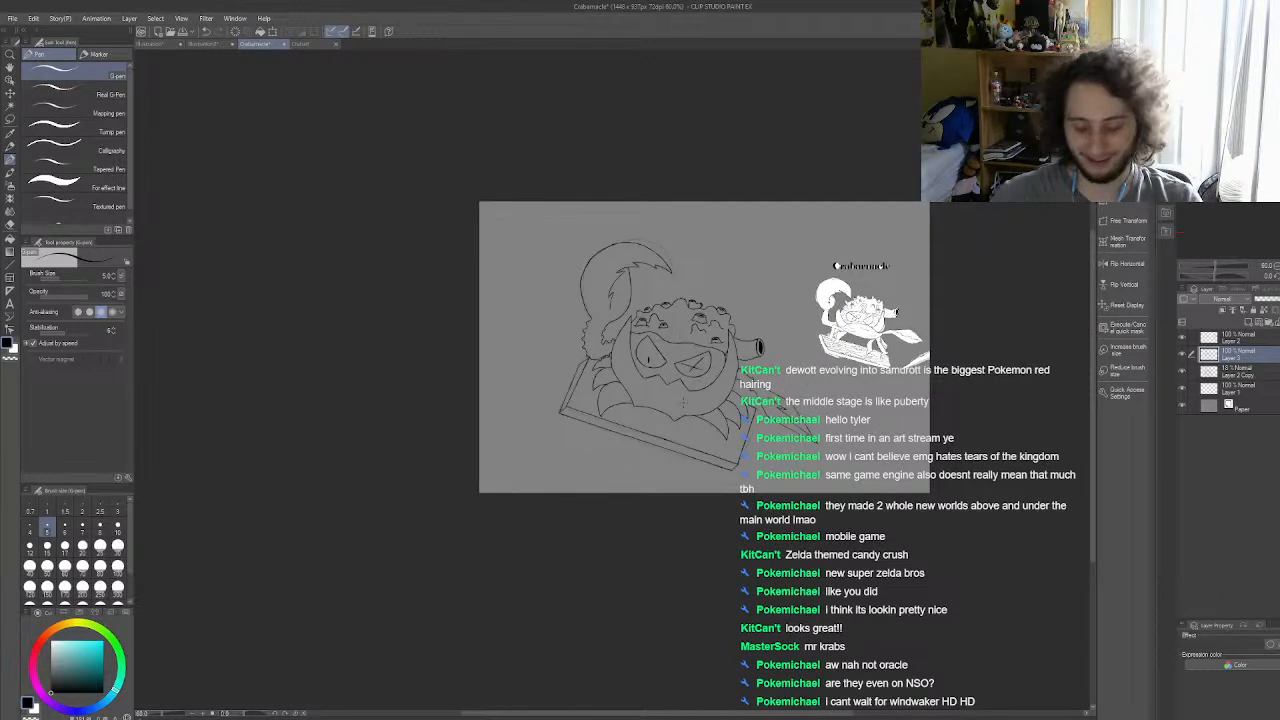
{"action": "scroll", "coordinate": [686, 401], "scroll_direction": "up", "scroll_amount": 9}
{"action": "scroll", "coordinate": [686, 401], "scroll_direction": "up", "scroll_amount": 4}
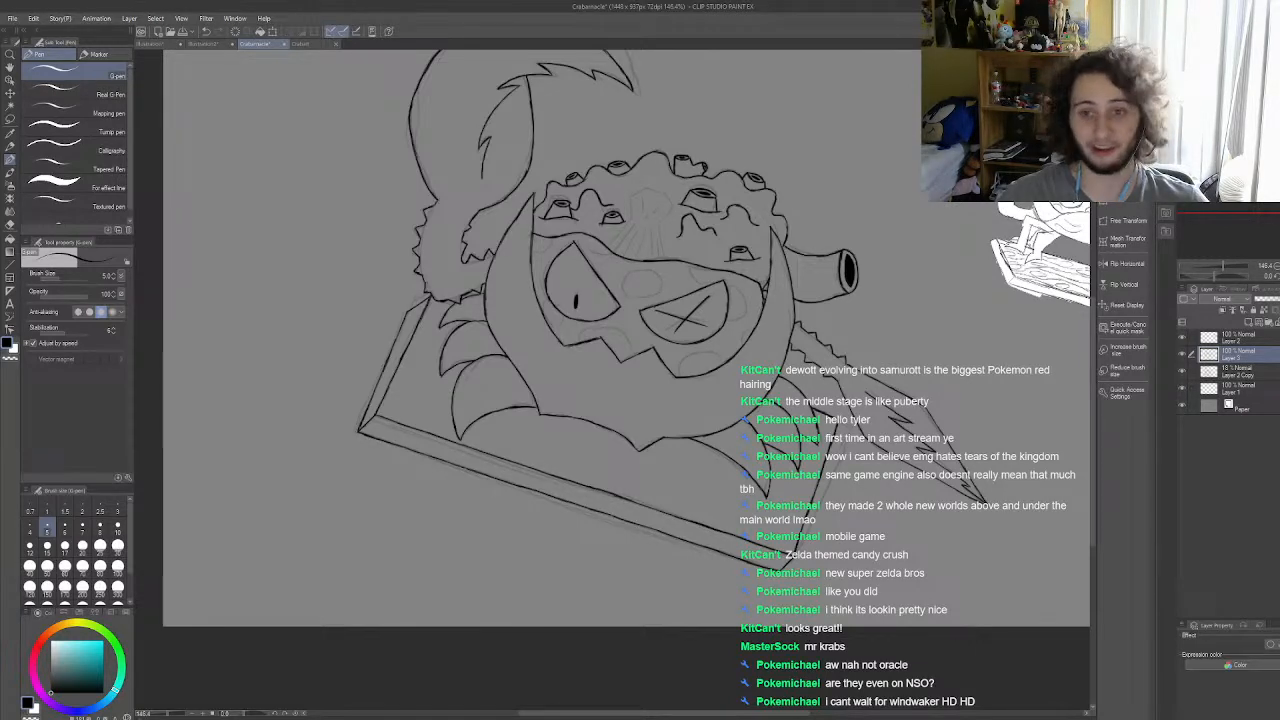
{"action": "scroll", "coordinate": [804, 431], "scroll_direction": "down", "scroll_amount": 3}
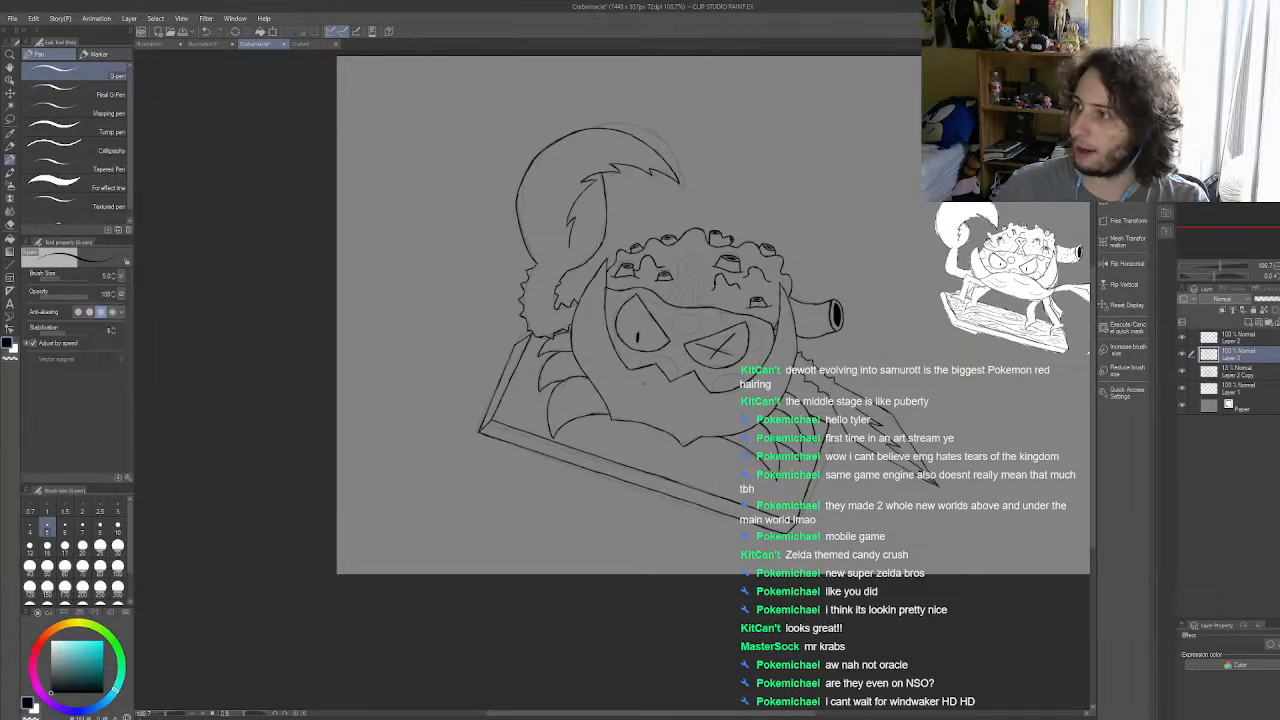
{"action": "scroll", "coordinate": [644, 383], "scroll_direction": "down", "scroll_amount": 2}
{"action": "scroll", "coordinate": [622, 313], "scroll_direction": "up", "scroll_amount": 3}
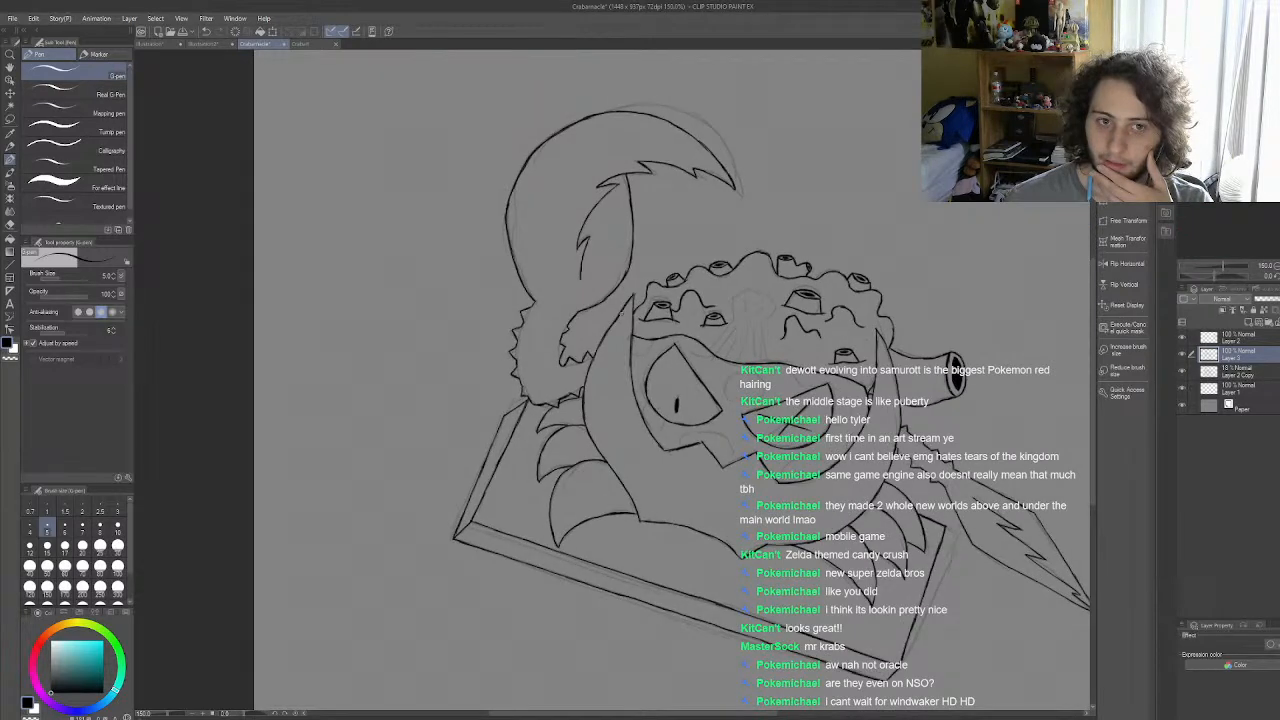
Step: Ink over the left outer contour of the raised curled tail with the G-pen to thicken and smooth its uneven middle section
{"action": "scroll", "coordinate": [622, 313], "scroll_direction": "down", "scroll_amount": 2}
{"action": "scroll", "coordinate": [607, 272], "scroll_direction": "up", "scroll_amount": 5}
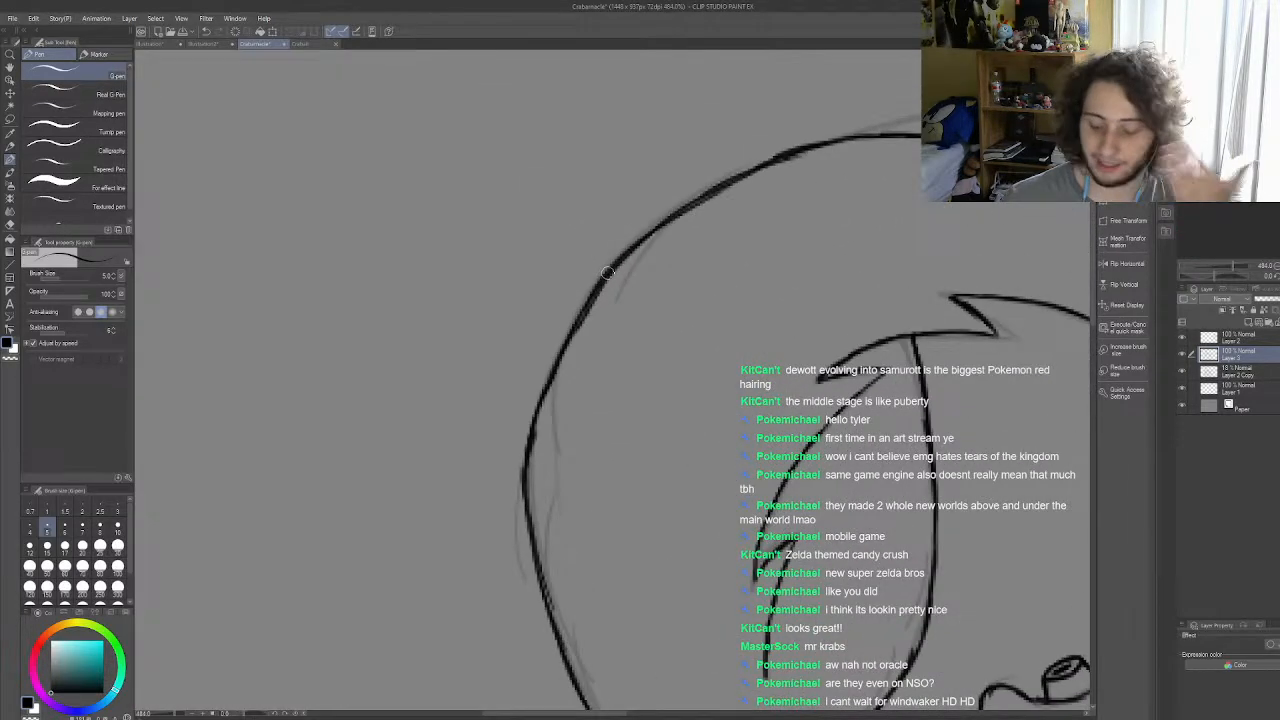
{"action": "scroll", "coordinate": [607, 272], "scroll_direction": "down", "scroll_amount": 2}
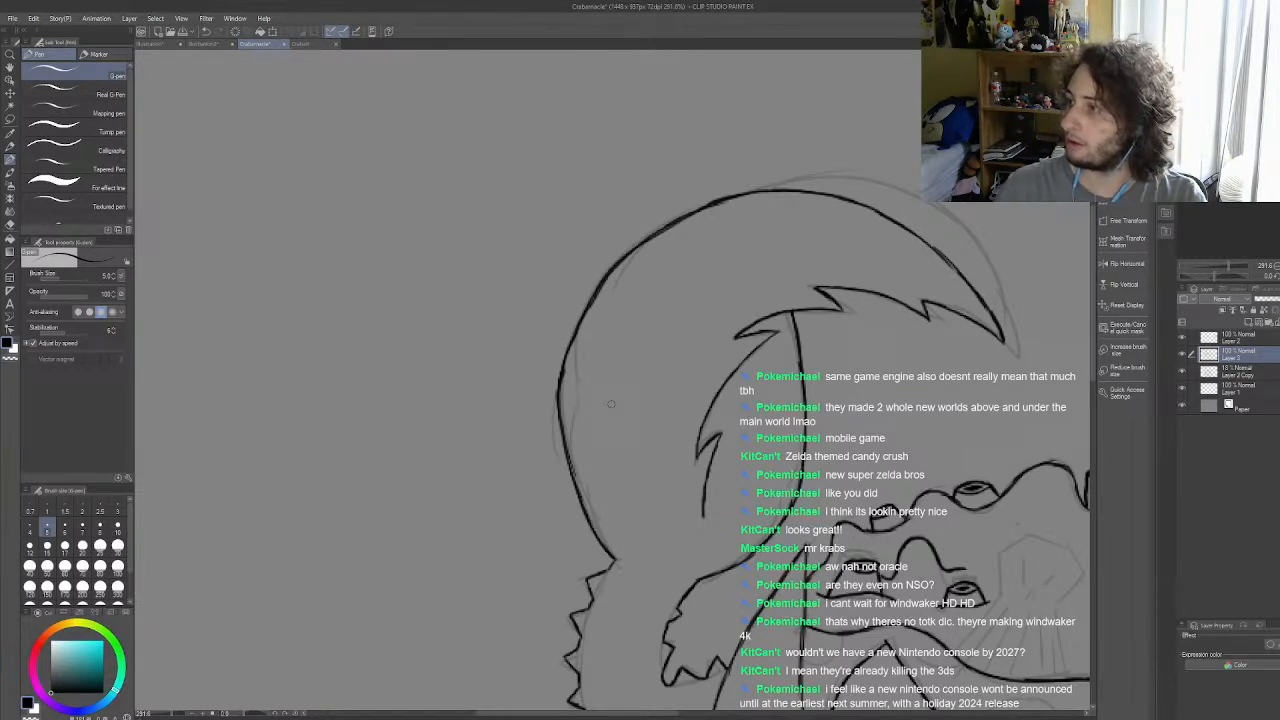
{"action": "scroll", "coordinate": [611, 404], "scroll_direction": "down", "scroll_amount": 6}
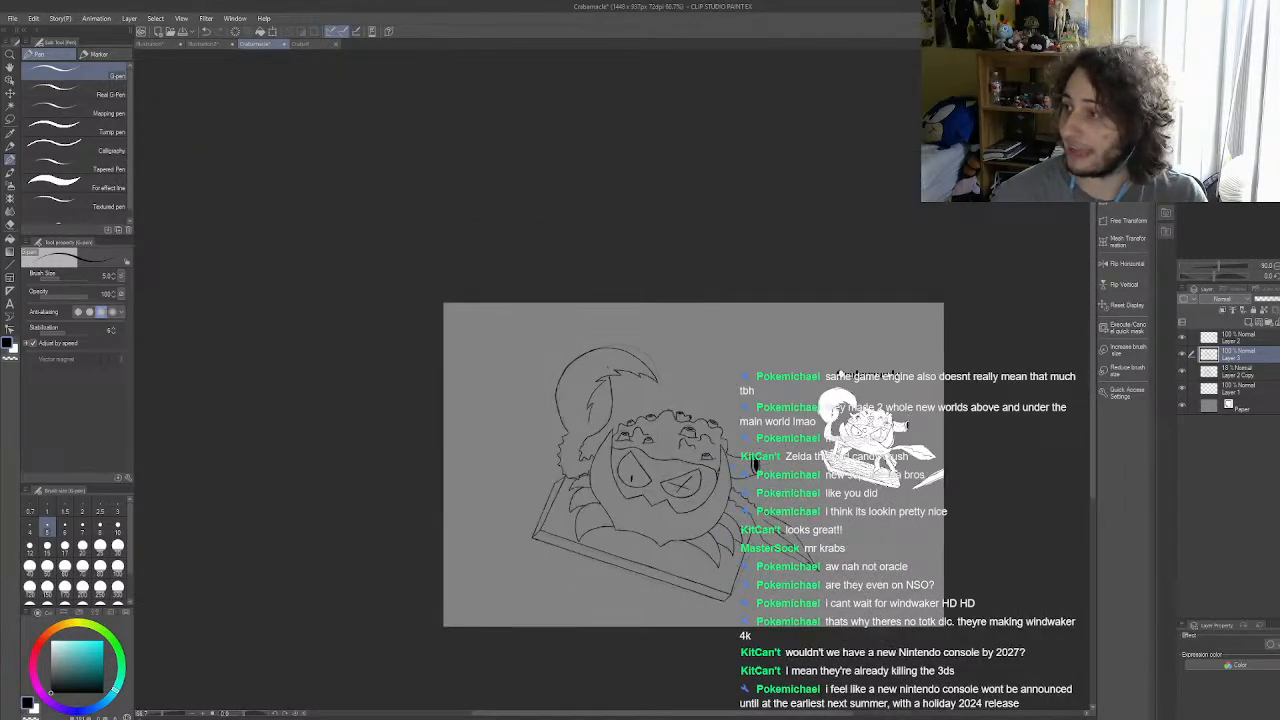
{"action": "scroll", "coordinate": [648, 472], "scroll_direction": "up", "scroll_amount": 5}
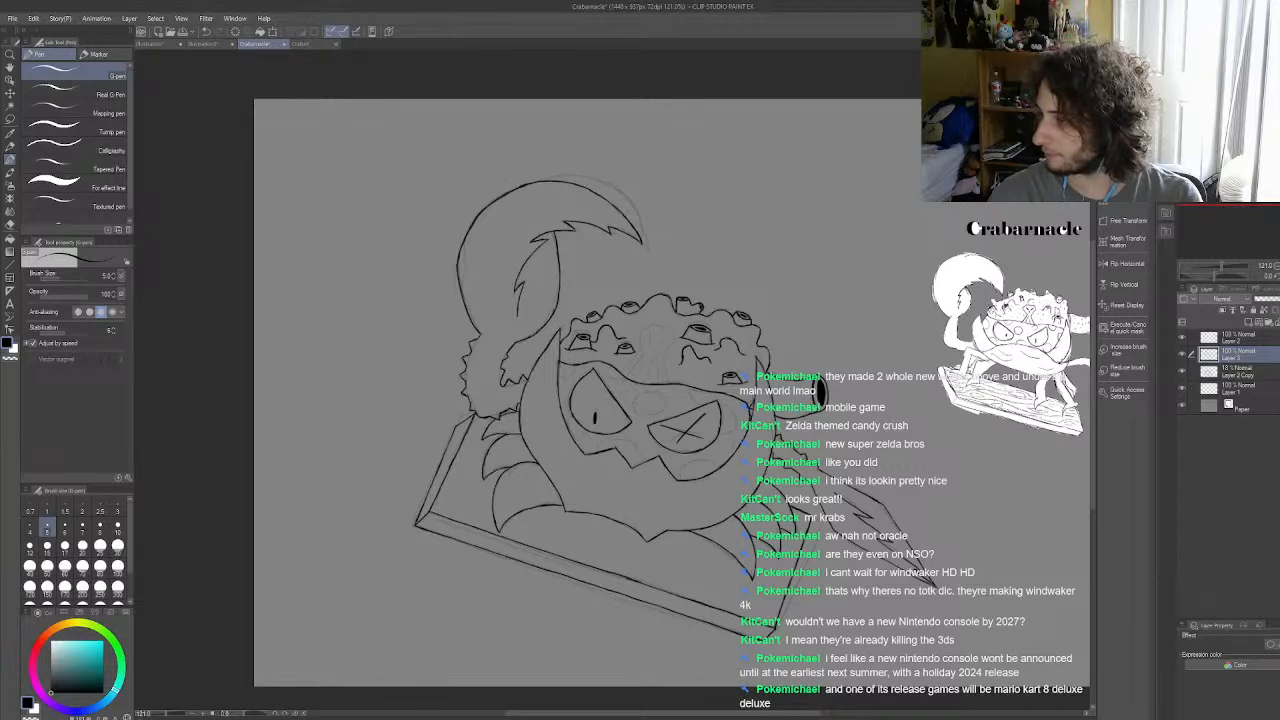
{"action": "scroll", "coordinate": [937, 380], "scroll_direction": "down", "scroll_amount": 2}
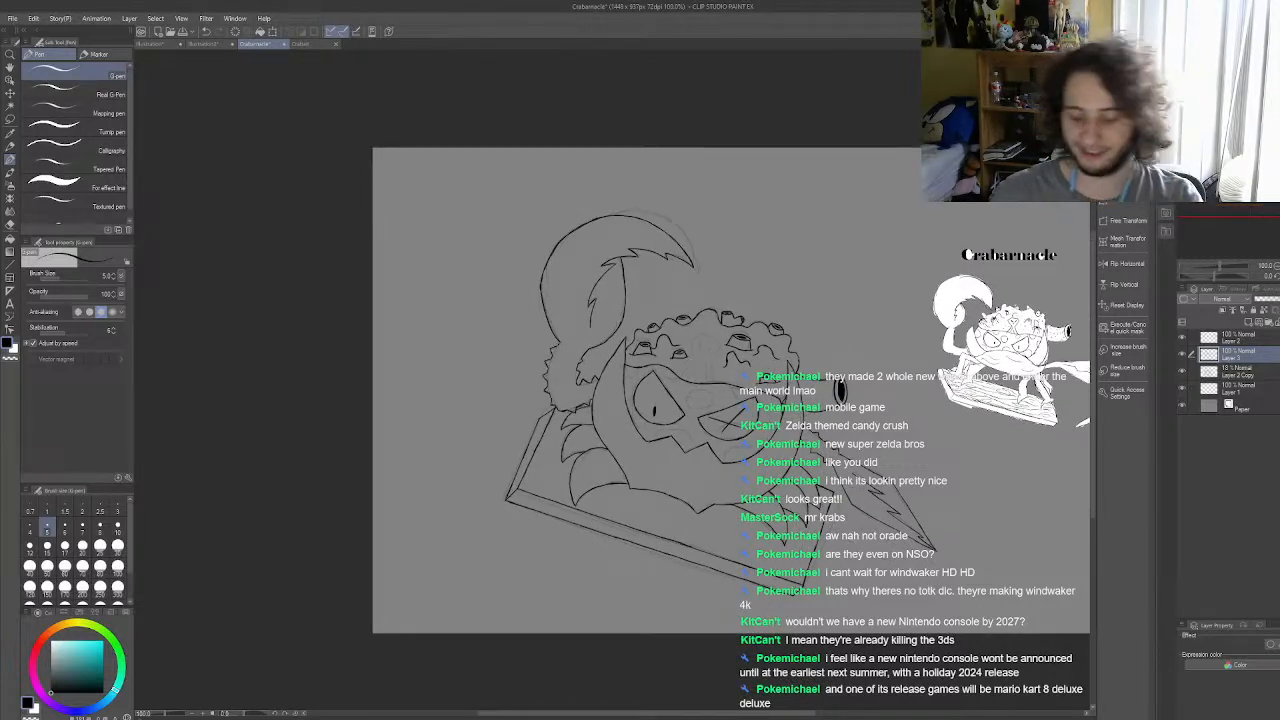
{"action": "scroll", "coordinate": [544, 282], "scroll_direction": "up", "scroll_amount": 7}
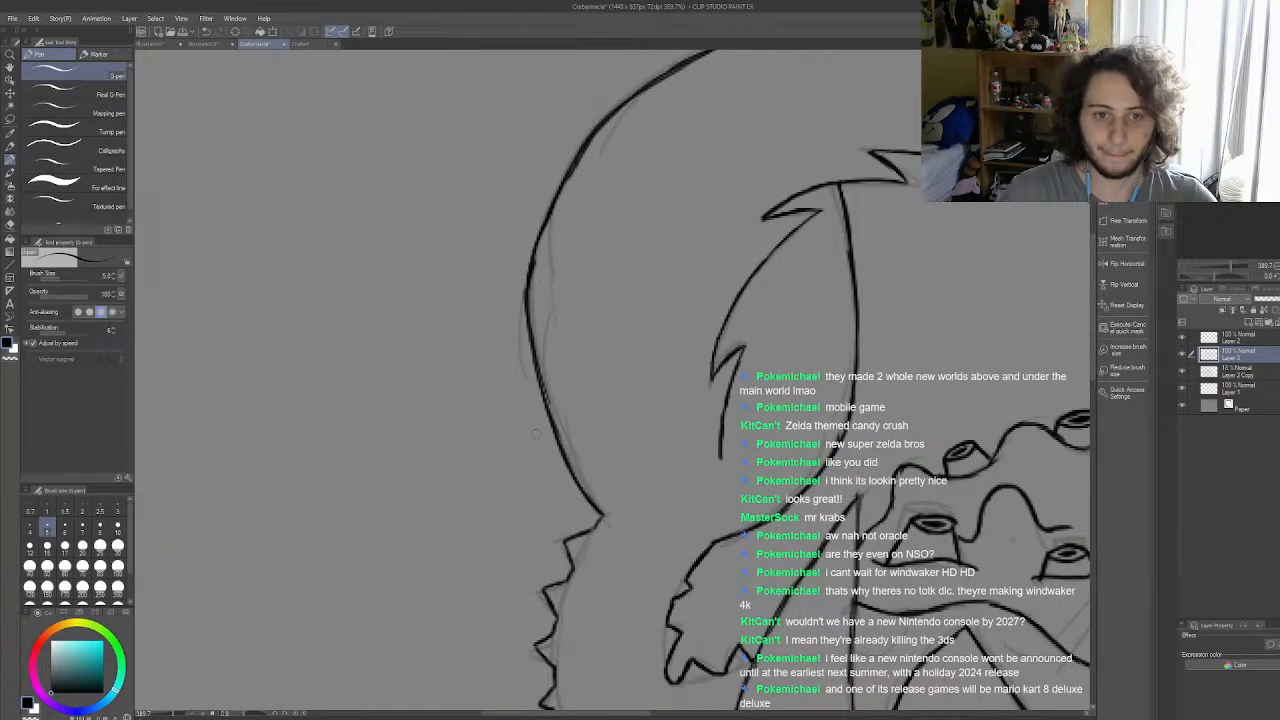
{"action": "left_click_drag", "start_coordinate": [536, 359], "coordinate": [542, 228]}
{"action": "left_click_drag", "start_coordinate": [531, 298], "coordinate": [547, 218]}
{"action": "mouse_move", "coordinate": [532, 275]}
{"action": "left_mouse_down"}
{"action": "mouse_move", "coordinate": [551, 200]}
{"action": "mouse_move", "coordinate": [551, 218]}
{"action": "mouse_move", "coordinate": [593, 131]}
{"action": "mouse_move", "coordinate": [573, 164]}
{"action": "left_mouse_up"}
Step: Trim the excess ink along the tail's left contour with the Rough eraser and return to the G-pen
{"action": "key", "text": "e"}
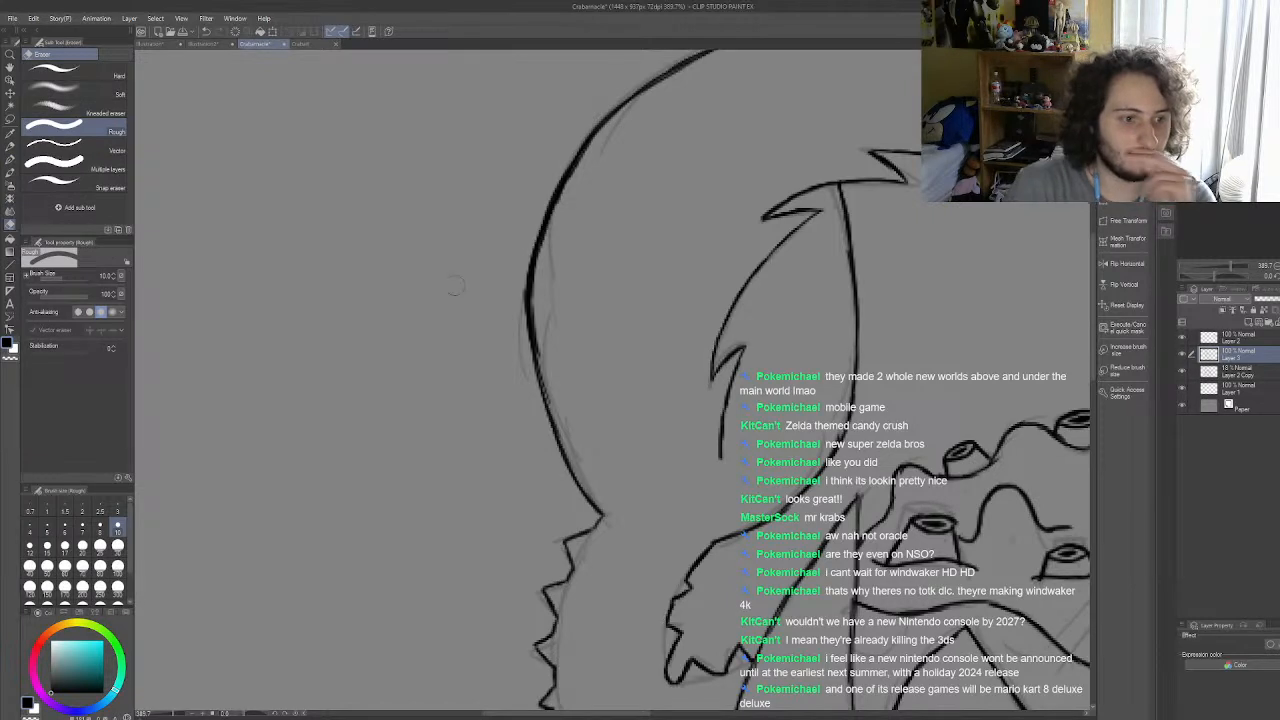
{"action": "mouse_move", "coordinate": [529, 372]}
{"action": "left_mouse_down"}
{"action": "mouse_move", "coordinate": [605, 162]}
{"action": "mouse_move", "coordinate": [591, 158]}
{"action": "mouse_move", "coordinate": [559, 234]}
{"action": "mouse_move", "coordinate": [566, 197]}
{"action": "mouse_move", "coordinate": [548, 277]}
{"action": "mouse_move", "coordinate": [547, 251]}
{"action": "mouse_move", "coordinate": [550, 414]}
{"action": "left_mouse_up"}
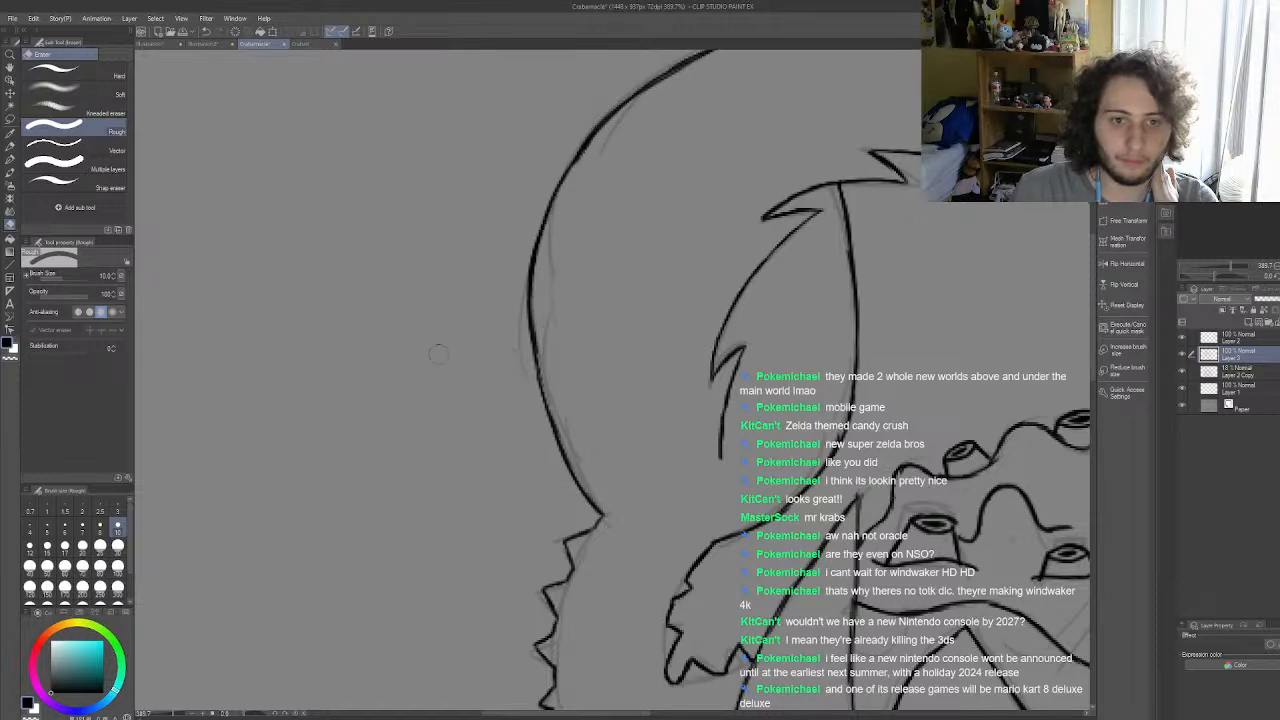
{"action": "left_click", "coordinate": [10, 159]}
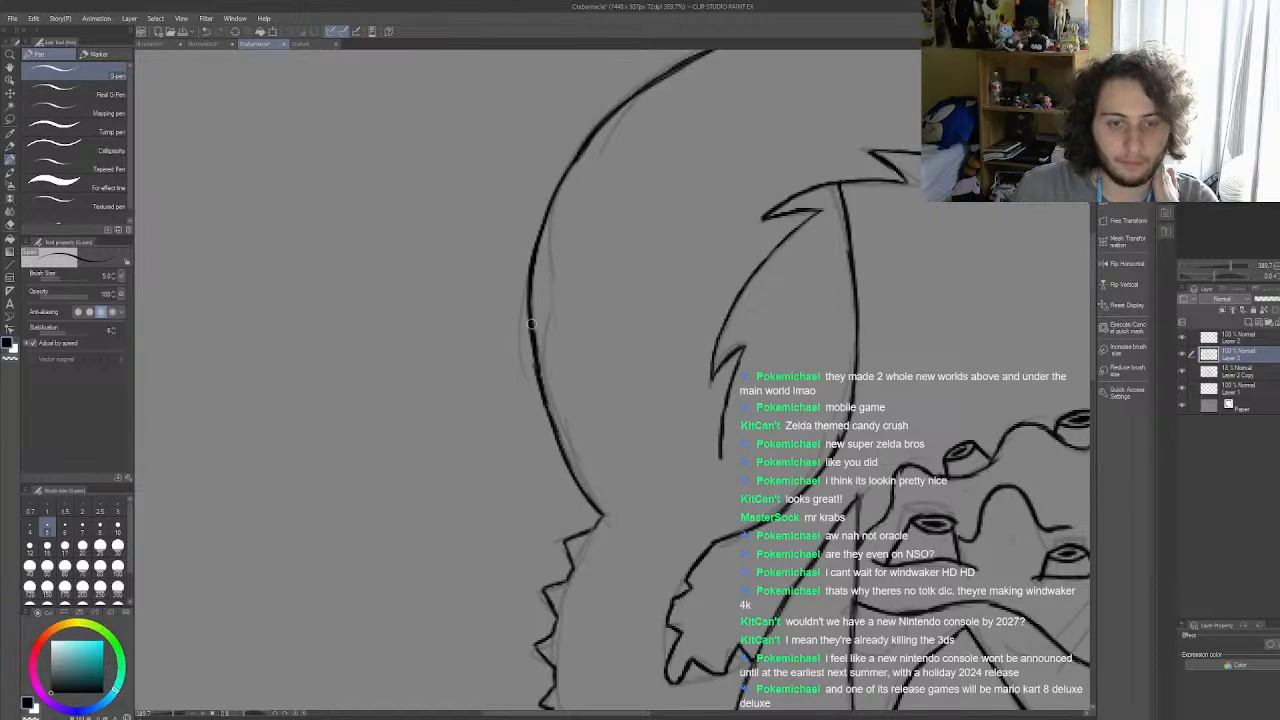
Step: Review the whole inked drawing beside the small finished reference, checking the crab's overall shape and outlines
{"action": "scroll", "coordinate": [531, 323], "scroll_direction": "down", "scroll_amount": 7}
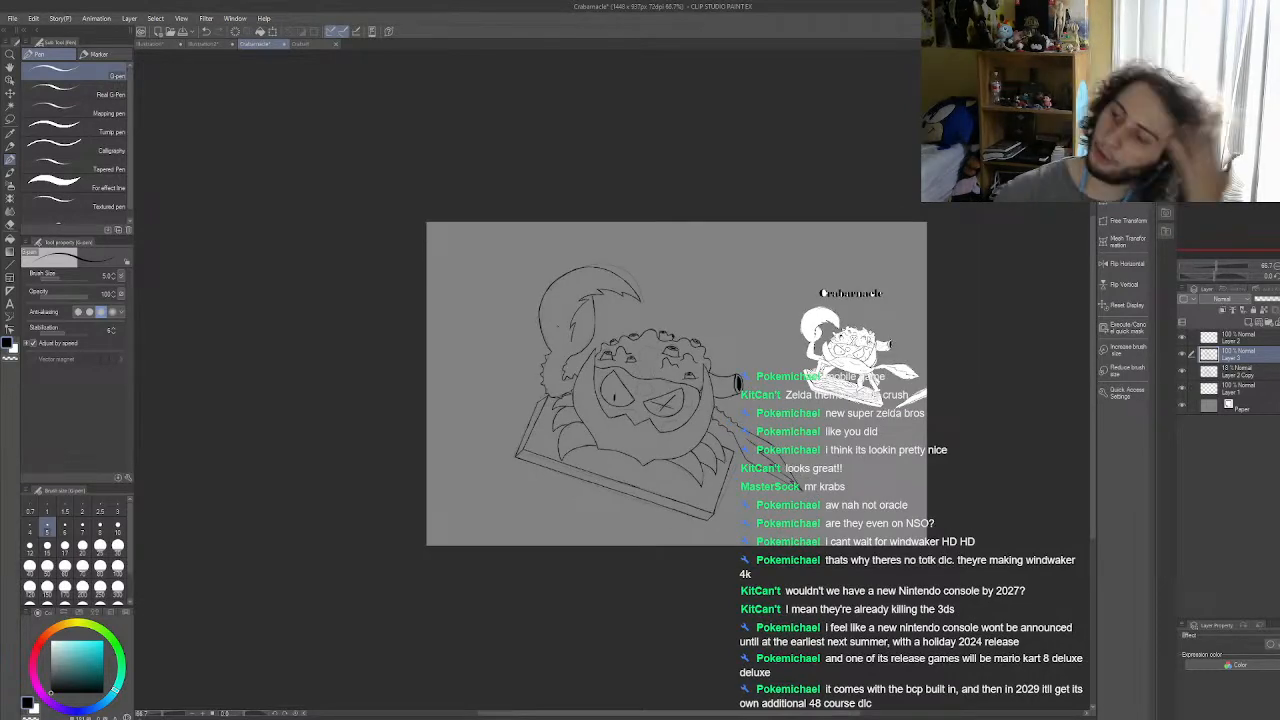
{"action": "scroll", "coordinate": [554, 319], "scroll_direction": "down", "scroll_amount": 1}
{"action": "scroll", "coordinate": [650, 415], "scroll_direction": "up", "scroll_amount": 1}
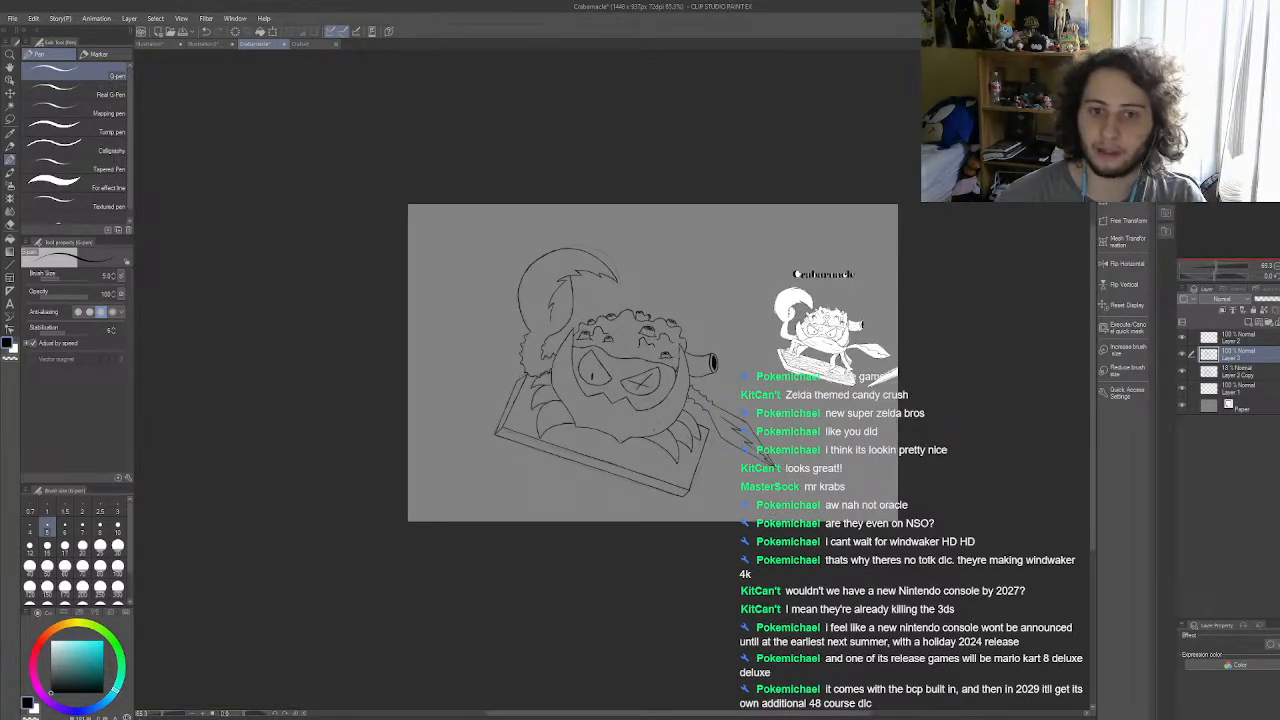
{"action": "scroll", "coordinate": [790, 465], "scroll_direction": "down", "scroll_amount": 1}
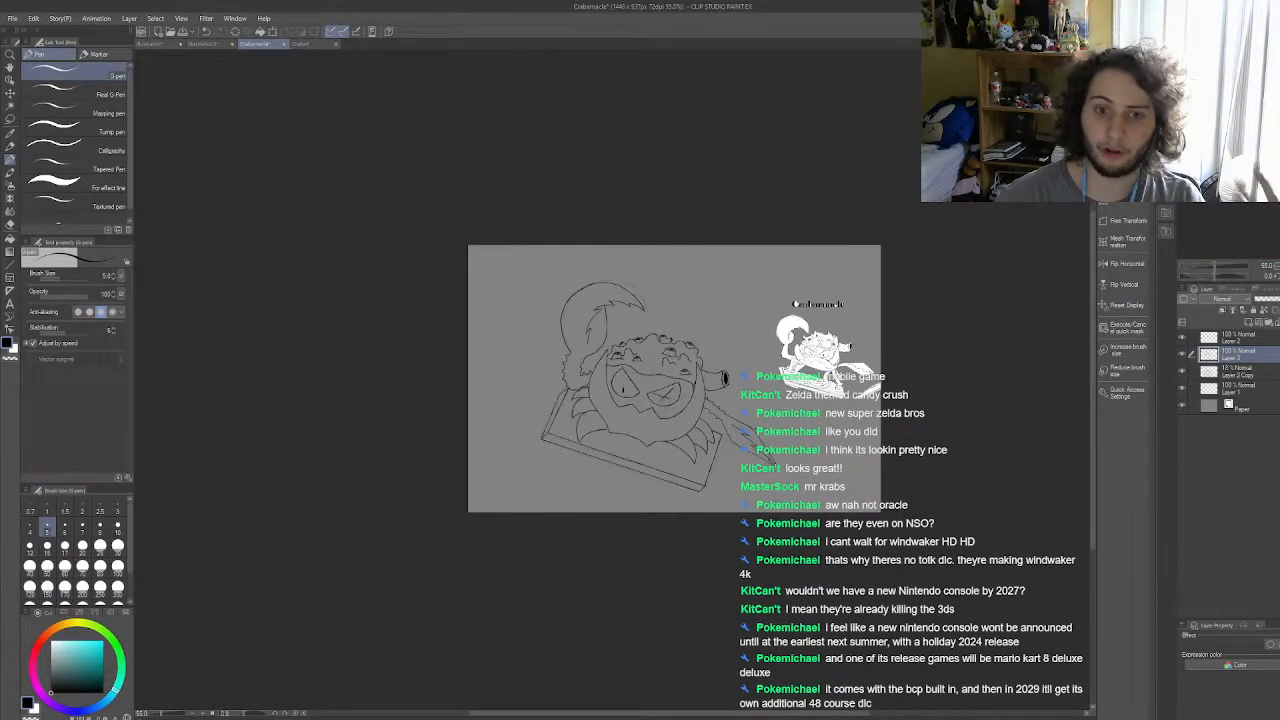
{"action": "scroll", "coordinate": [657, 397], "scroll_direction": "up", "scroll_amount": 4}
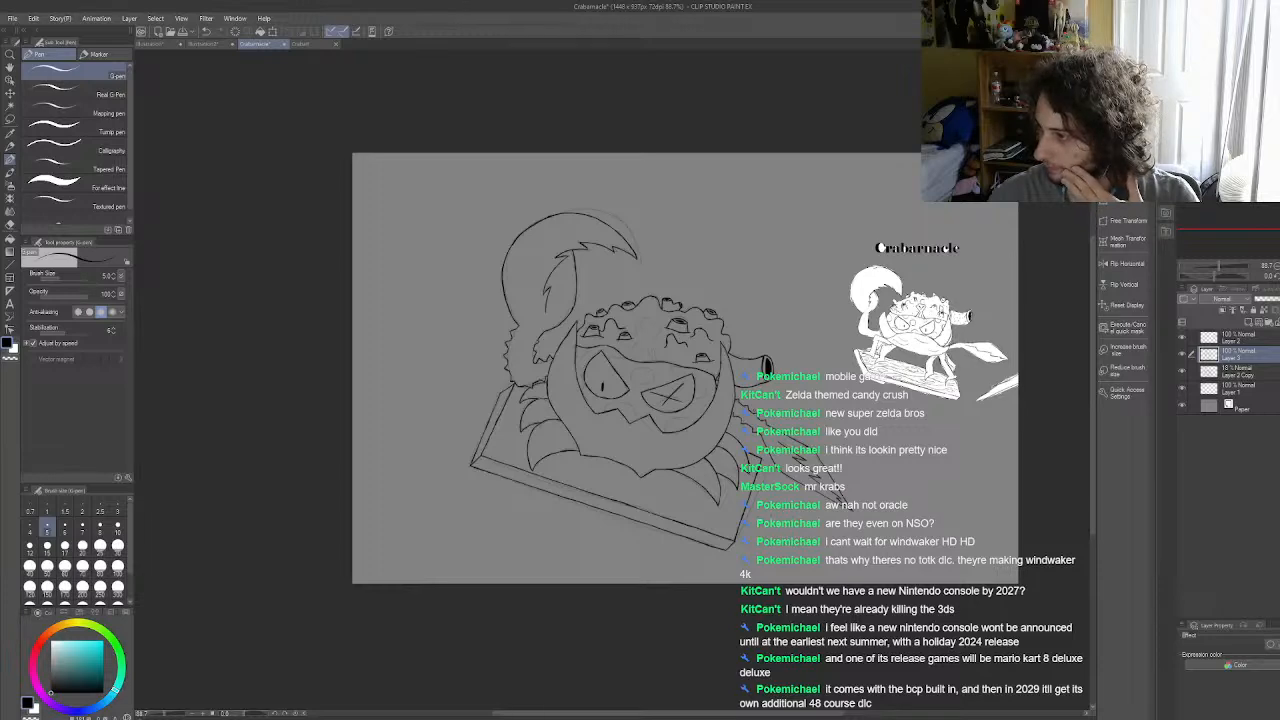
{"action": "scroll", "coordinate": [752, 401], "scroll_direction": "down", "scroll_amount": 4}
{"action": "scroll", "coordinate": [700, 394], "scroll_direction": "up", "scroll_amount": 4}
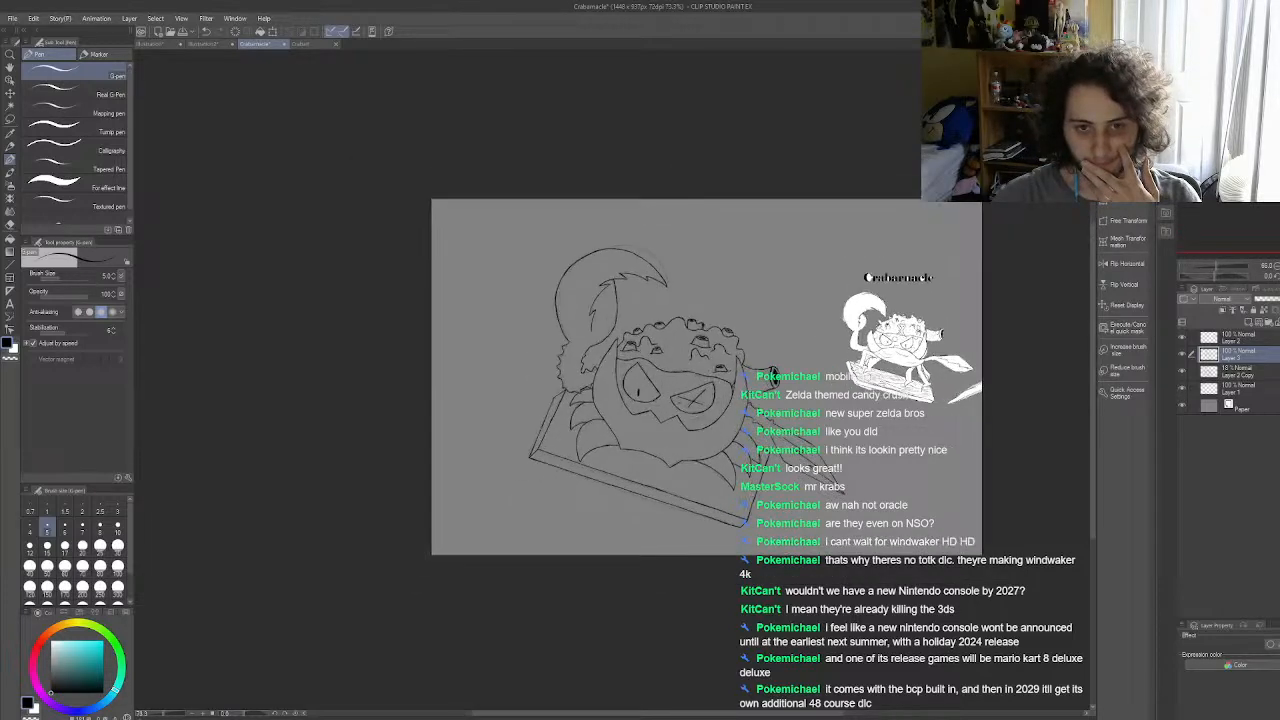
{"action": "scroll", "coordinate": [607, 361], "scroll_direction": "up", "scroll_amount": 3}
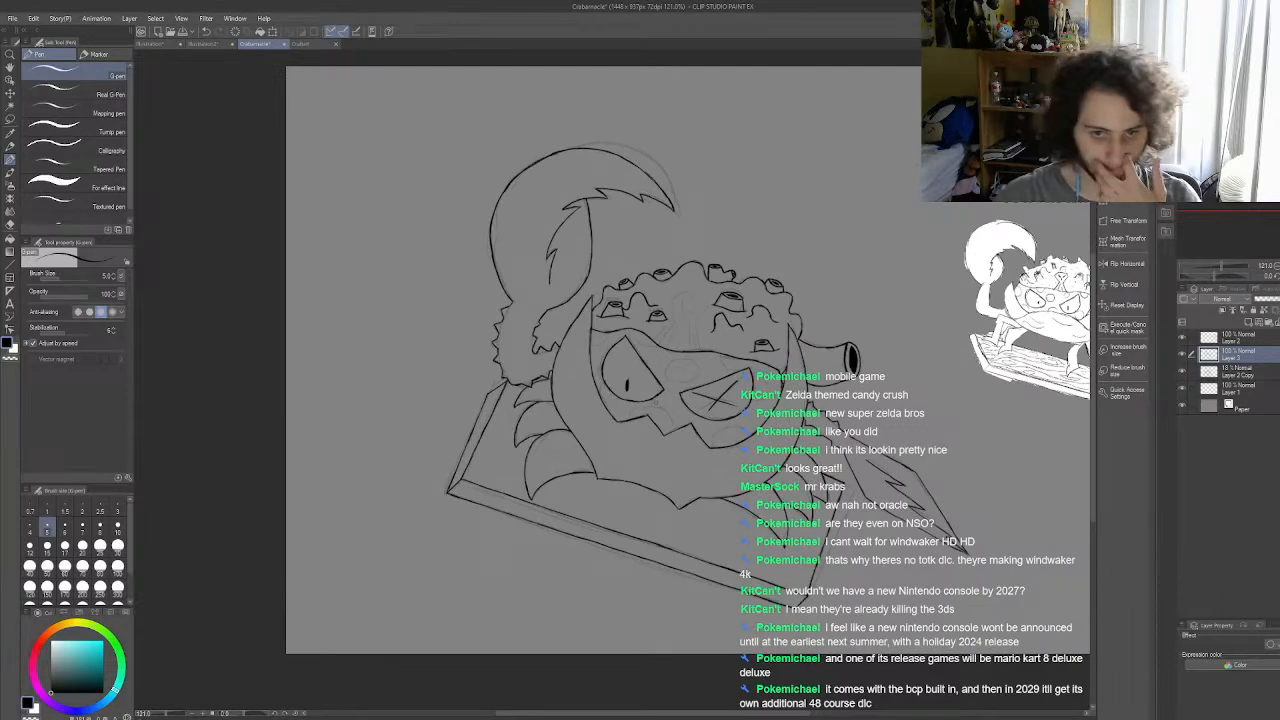
{"action": "scroll", "coordinate": [498, 320], "scroll_direction": "down", "scroll_amount": 2}
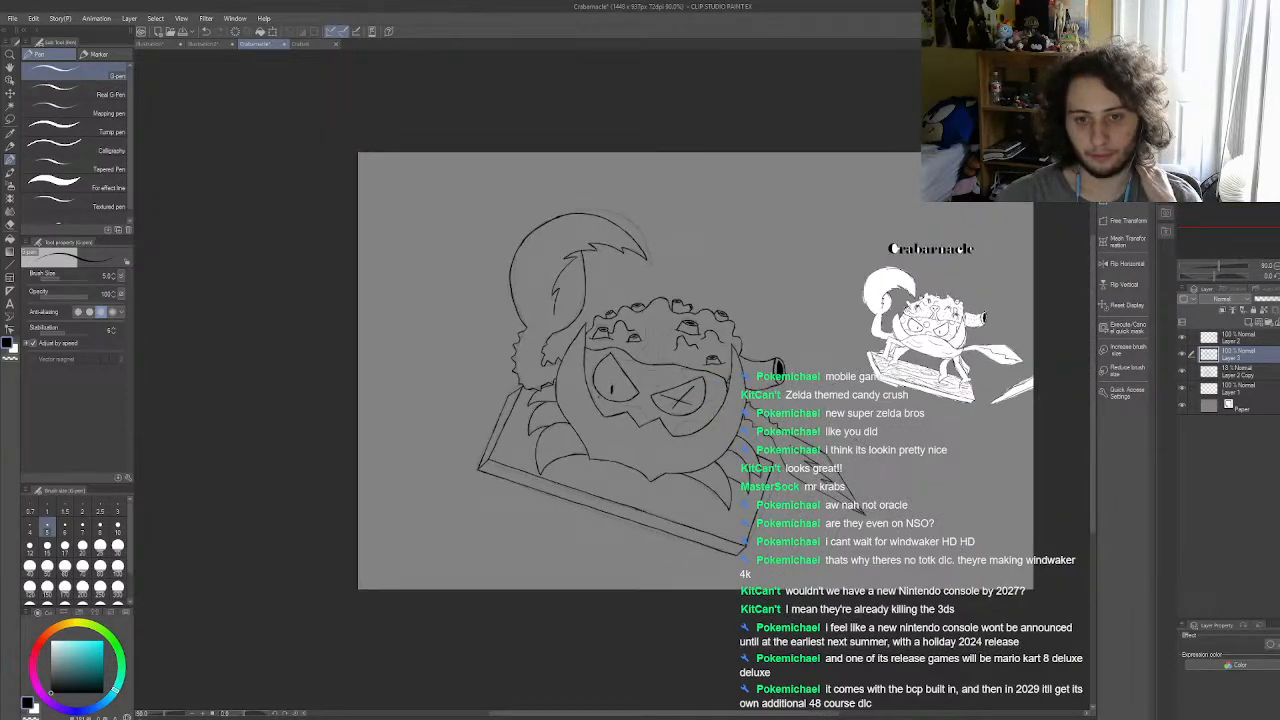
Step: Hide the faded sketch layer, Layer 2 Copy, leaving the ink lines on the canvas
{"action": "scroll", "coordinate": [700, 386], "scroll_direction": "up", "scroll_amount": 5}
{"action": "scroll", "coordinate": [640, 360], "scroll_direction": "up", "scroll_amount": 2}
{"action": "scroll", "coordinate": [640, 360], "scroll_direction": "down", "scroll_amount": 5}
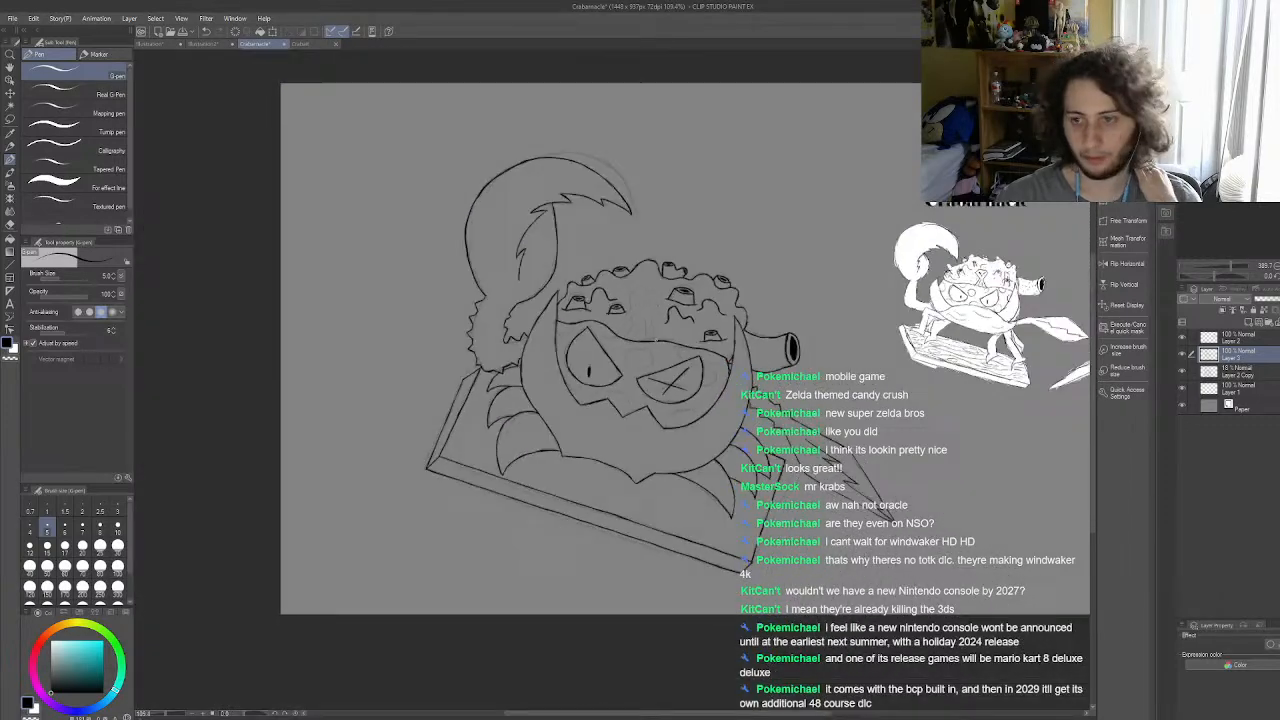
{"action": "left_click", "coordinate": [1183, 373]}
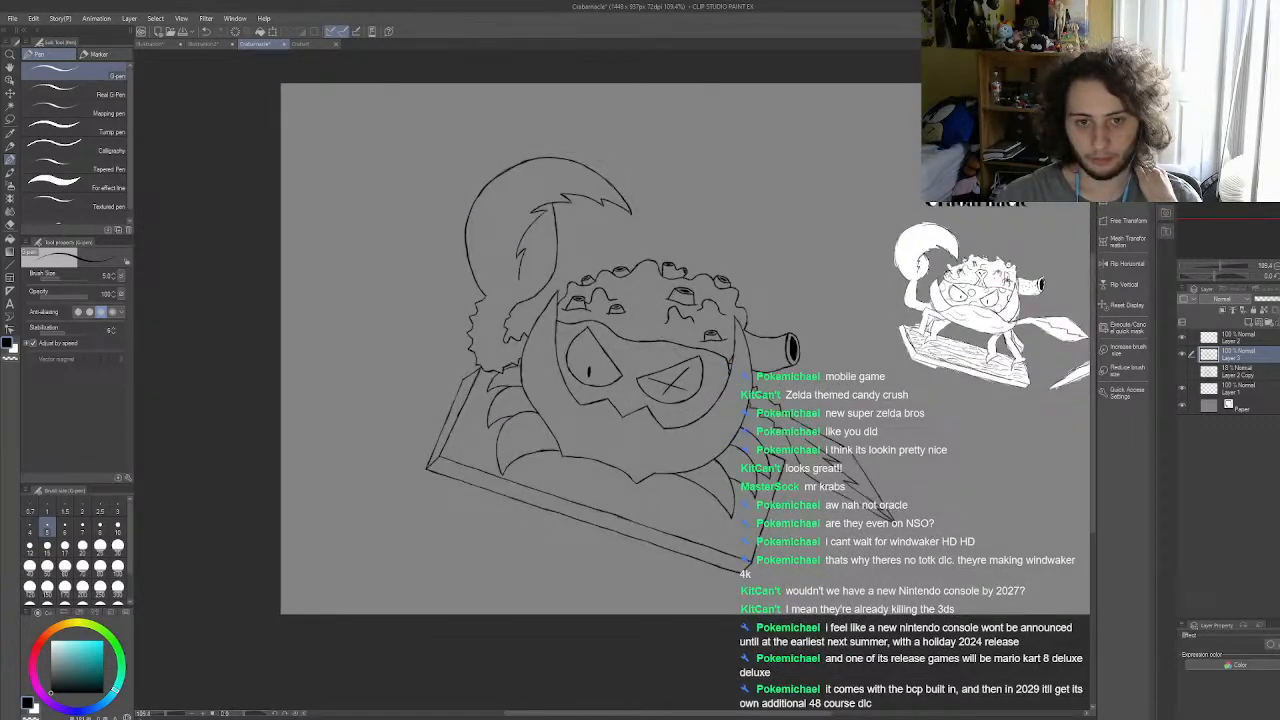
{"action": "scroll", "coordinate": [735, 489], "scroll_direction": "down", "scroll_amount": 1}
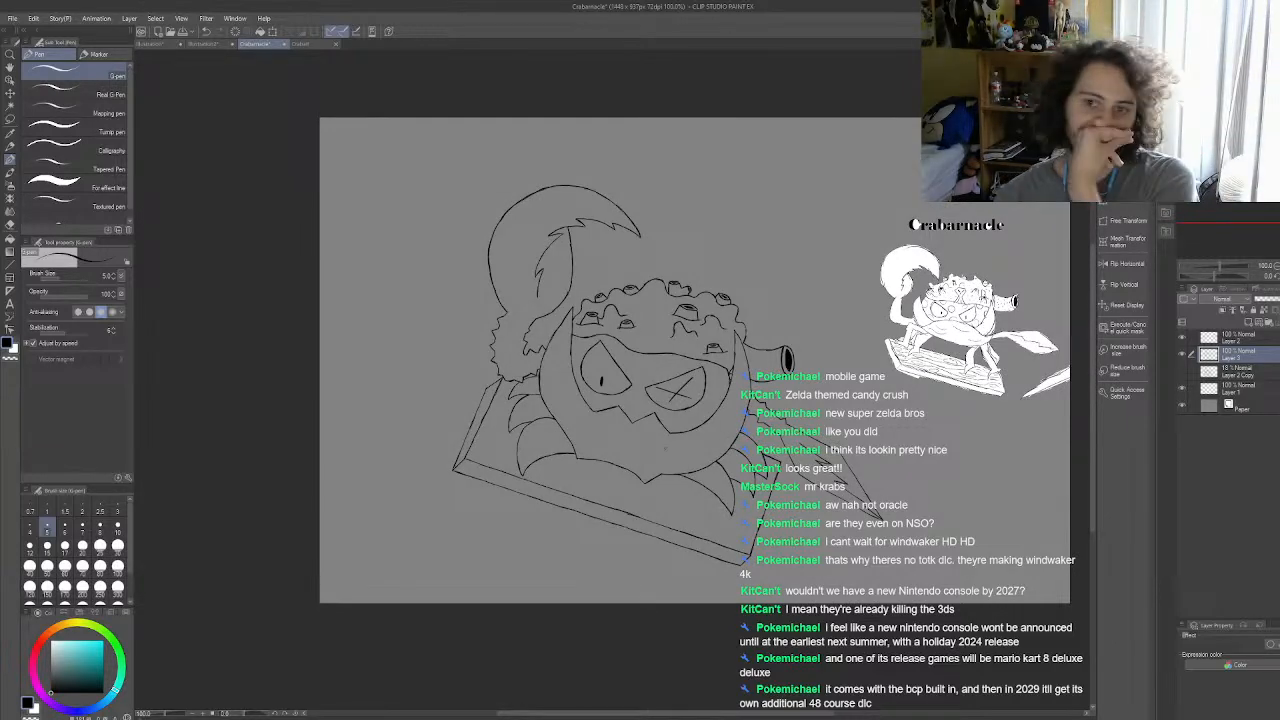
Step: Sample the light teal from the left claw in the coloured crab document and return to the Crabarnacle drawing
{"action": "left_click", "coordinate": [300, 44]}
{"action": "scroll", "coordinate": [380, 279], "scroll_direction": "up", "scroll_amount": 1}
{"action": "left_click", "coordinate": [10, 134]}
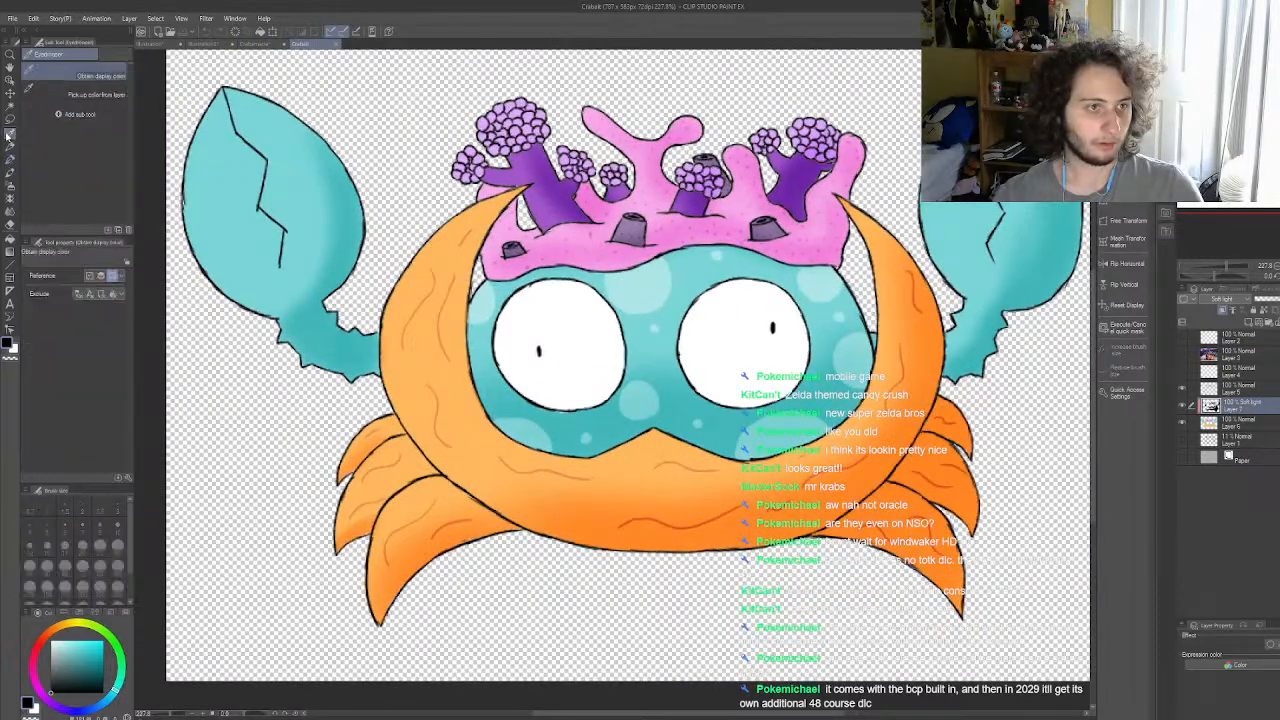
{"action": "left_click", "coordinate": [323, 185]}
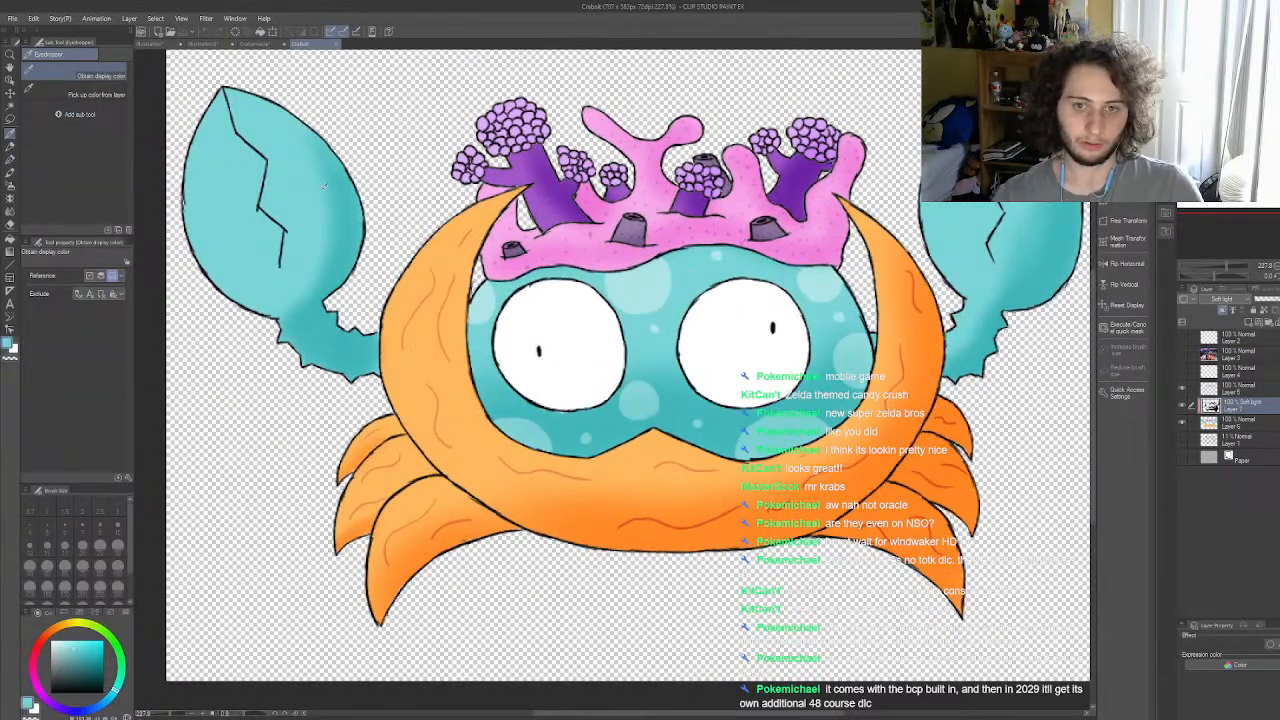
{"action": "left_click", "coordinate": [252, 44]}
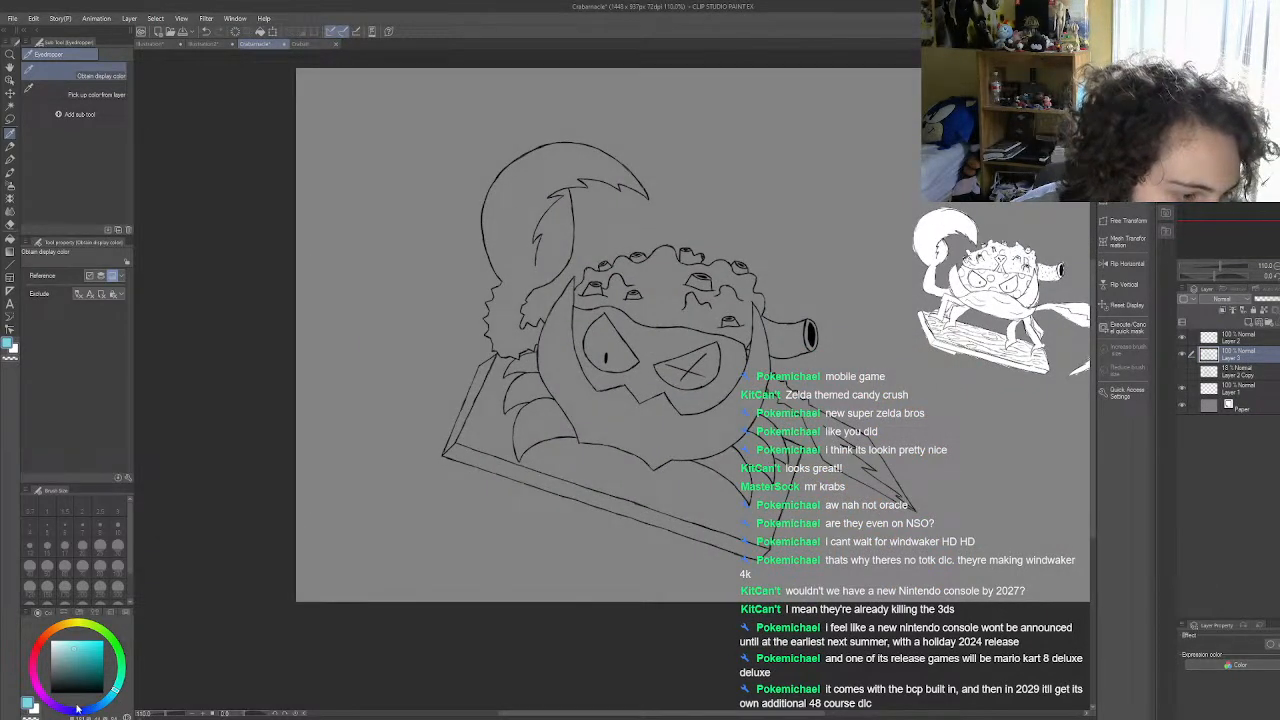
Step: Shift the drawing colour to a bright blue-violet for the crab's colouring
{"action": "left_click_drag", "start_coordinate": [111, 706], "coordinate": [90, 646]}
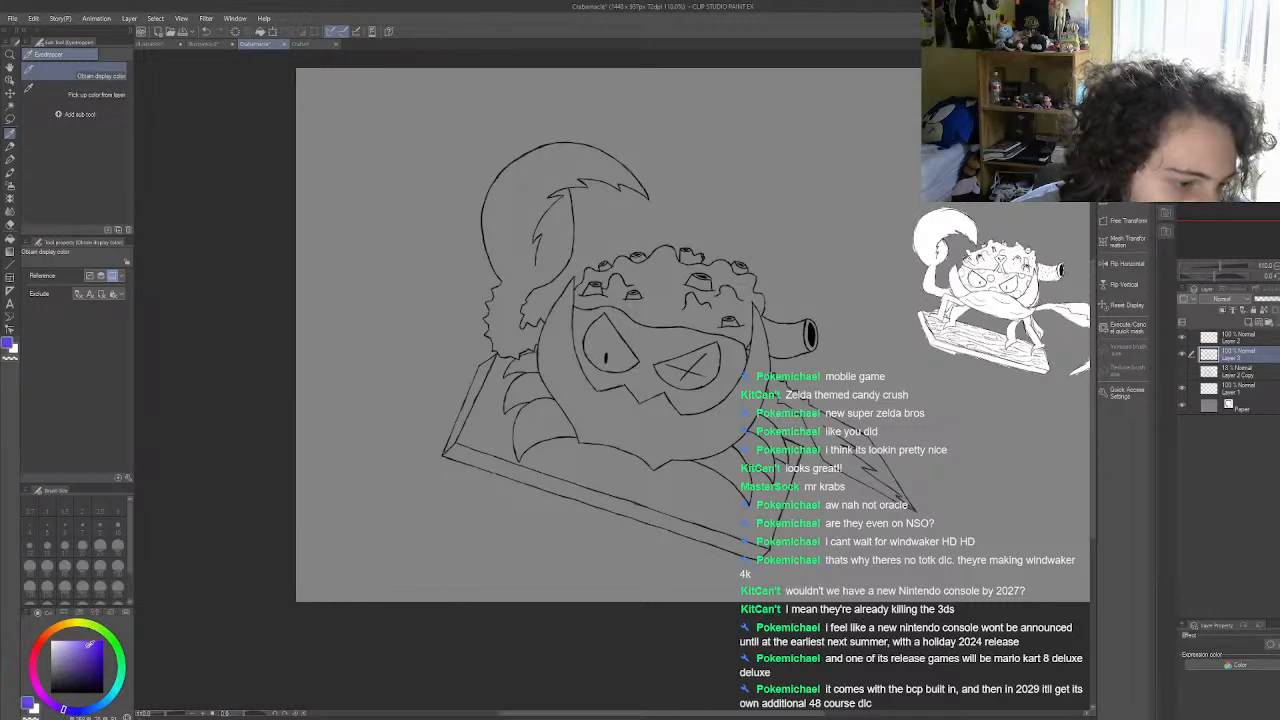
{"action": "scroll", "coordinate": [700, 352], "scroll_direction": "down", "scroll_amount": 1}
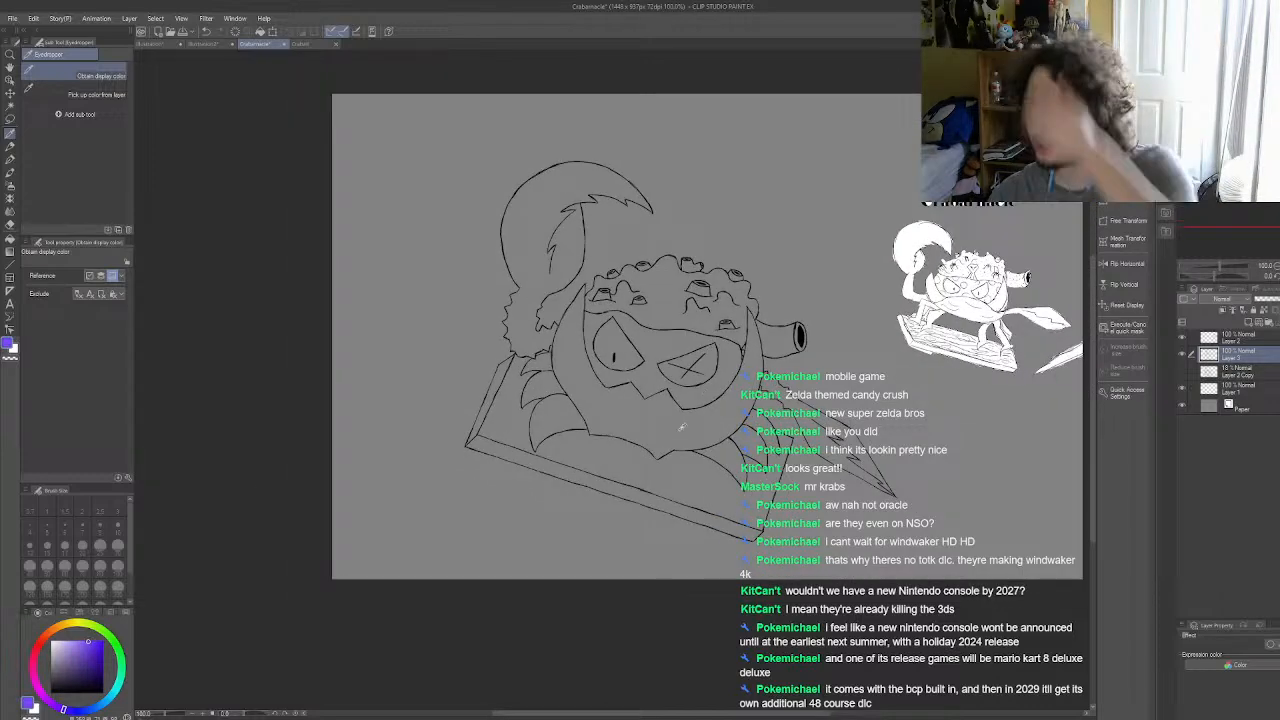
{"action": "scroll", "coordinate": [686, 376], "scroll_direction": "up", "scroll_amount": 5}
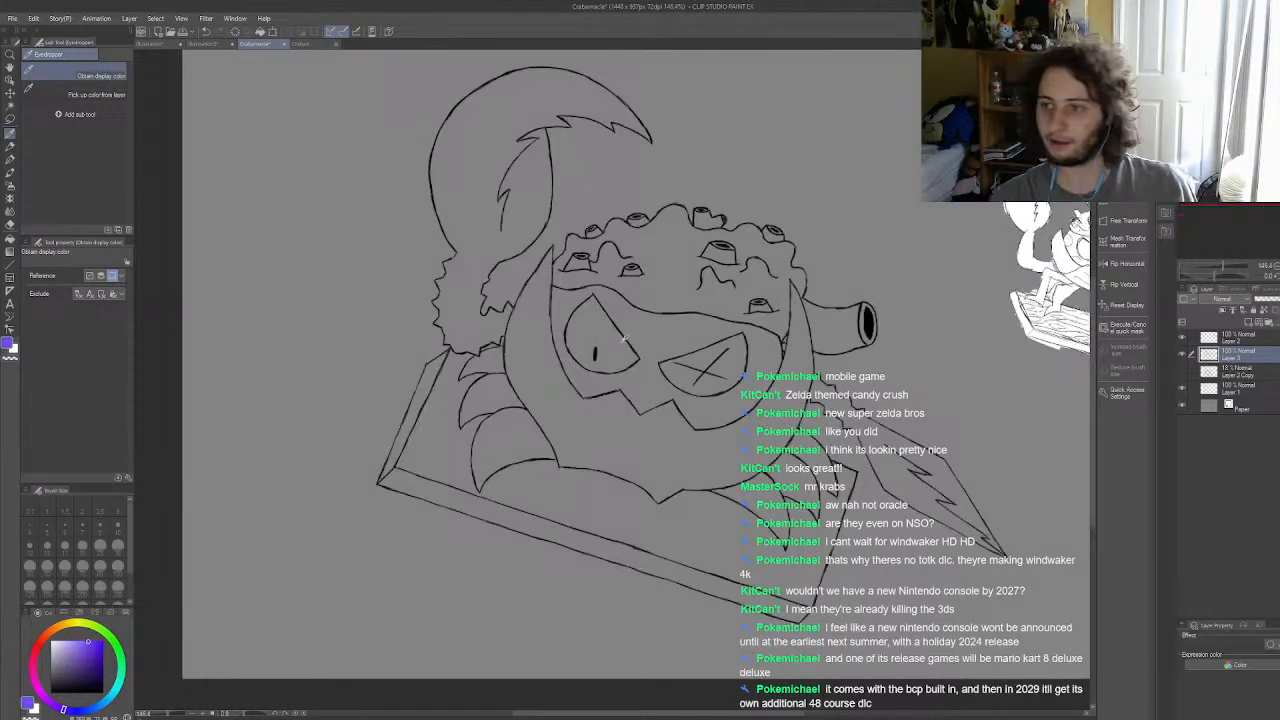
{"action": "scroll", "coordinate": [740, 325], "scroll_direction": "up", "scroll_amount": 1}
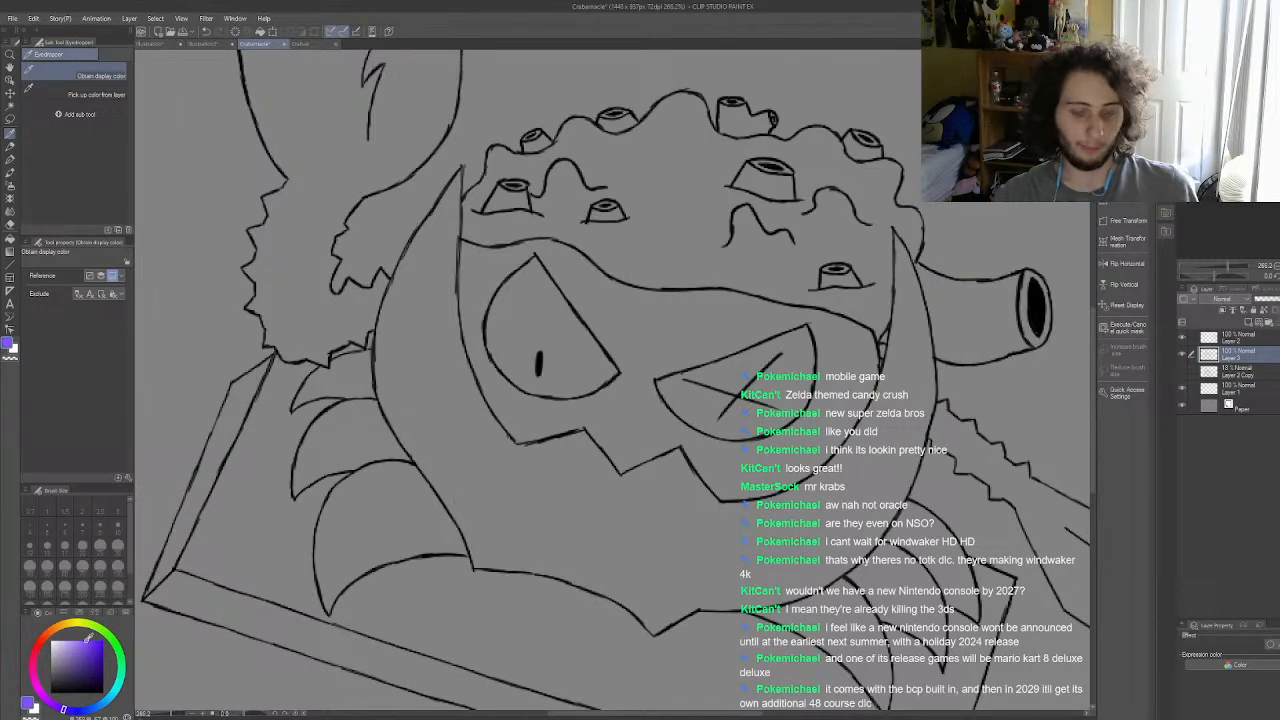
{"action": "scroll", "coordinate": [522, 522], "scroll_direction": "down", "scroll_amount": 4}
{"action": "scroll", "coordinate": [503, 427], "scroll_direction": "up", "scroll_amount": 4}
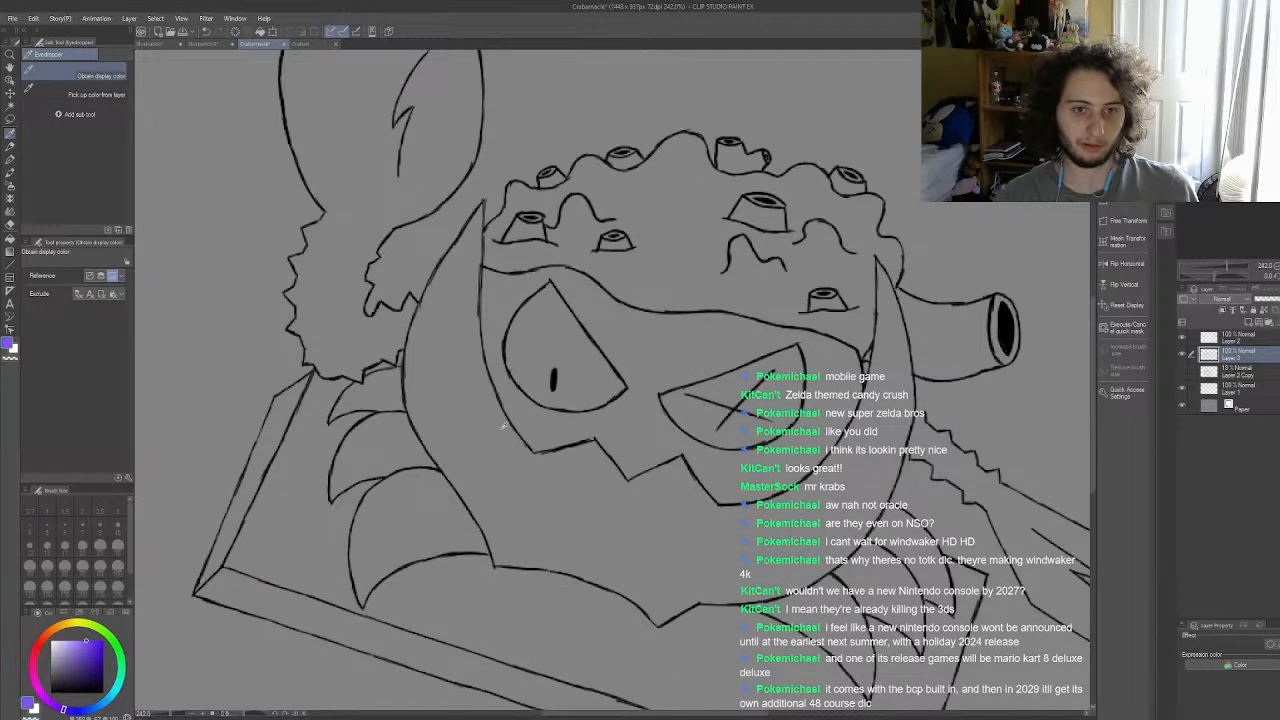
{"action": "scroll", "coordinate": [504, 426], "scroll_direction": "up", "scroll_amount": 2}
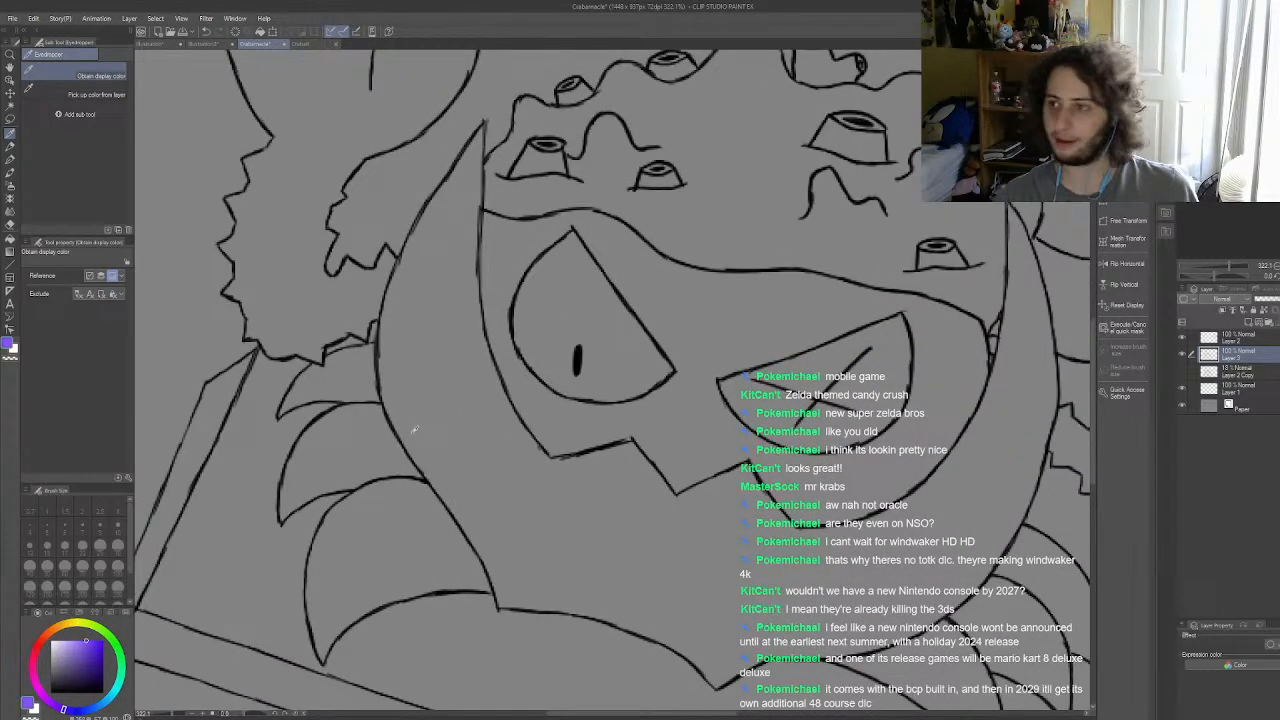
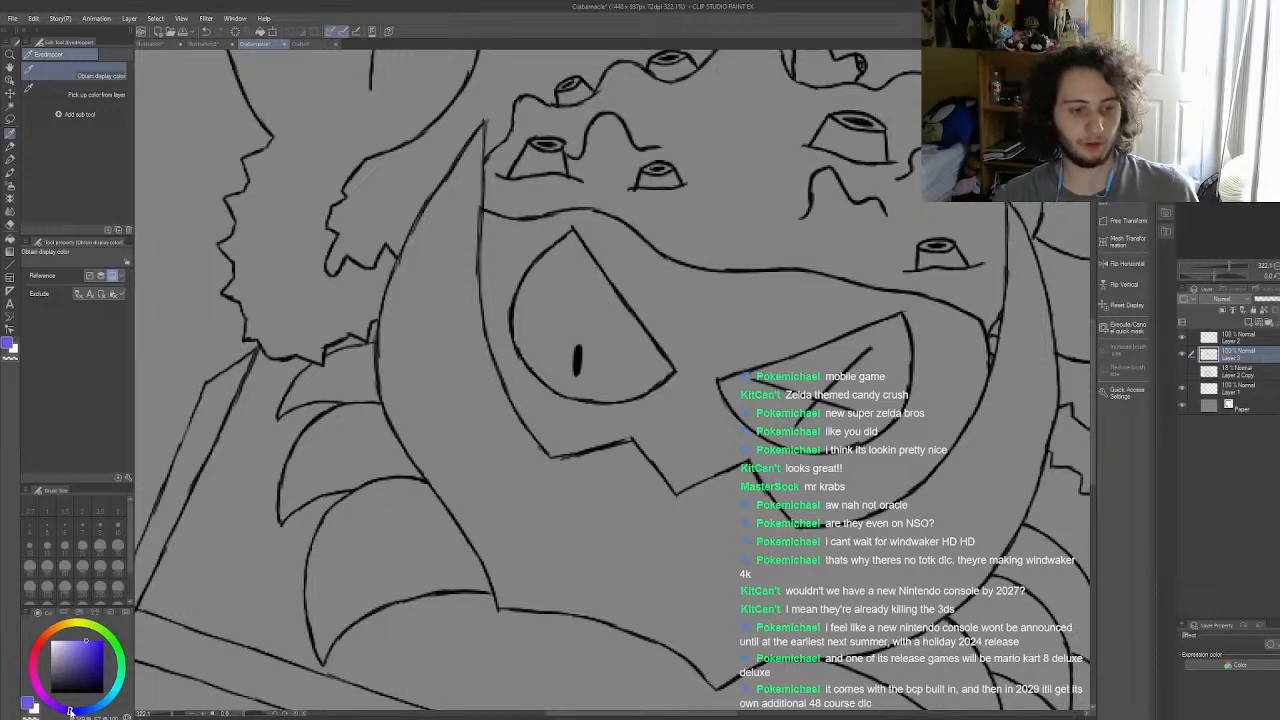
Step: Switch to the G-pen at size 30 and paint a blue-violet swatch in the empty area beside the crab's cannon
{"action": "left_click", "coordinate": [11, 160]}
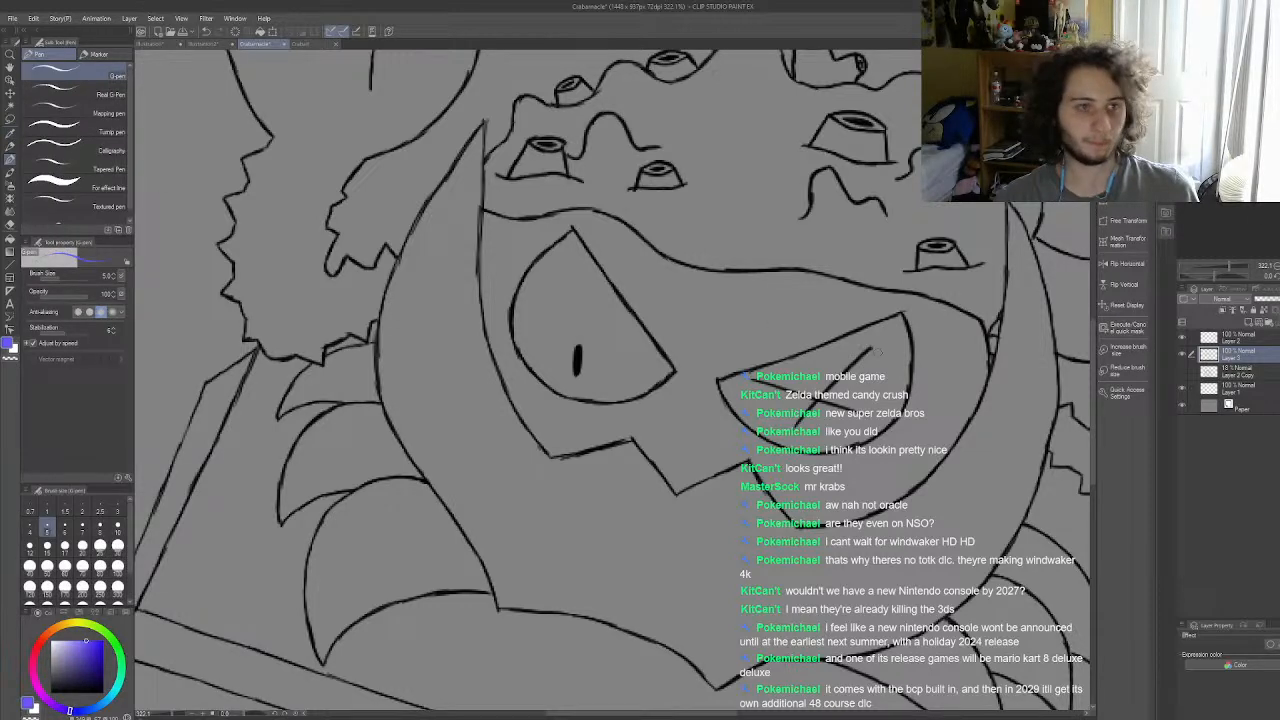
{"action": "scroll", "coordinate": [655, 345], "scroll_direction": "down", "scroll_amount": 10}
{"action": "scroll", "coordinate": [868, 184], "scroll_direction": "up", "scroll_amount": 2}
{"action": "scroll", "coordinate": [737, 371], "scroll_direction": "up", "scroll_amount": 3}
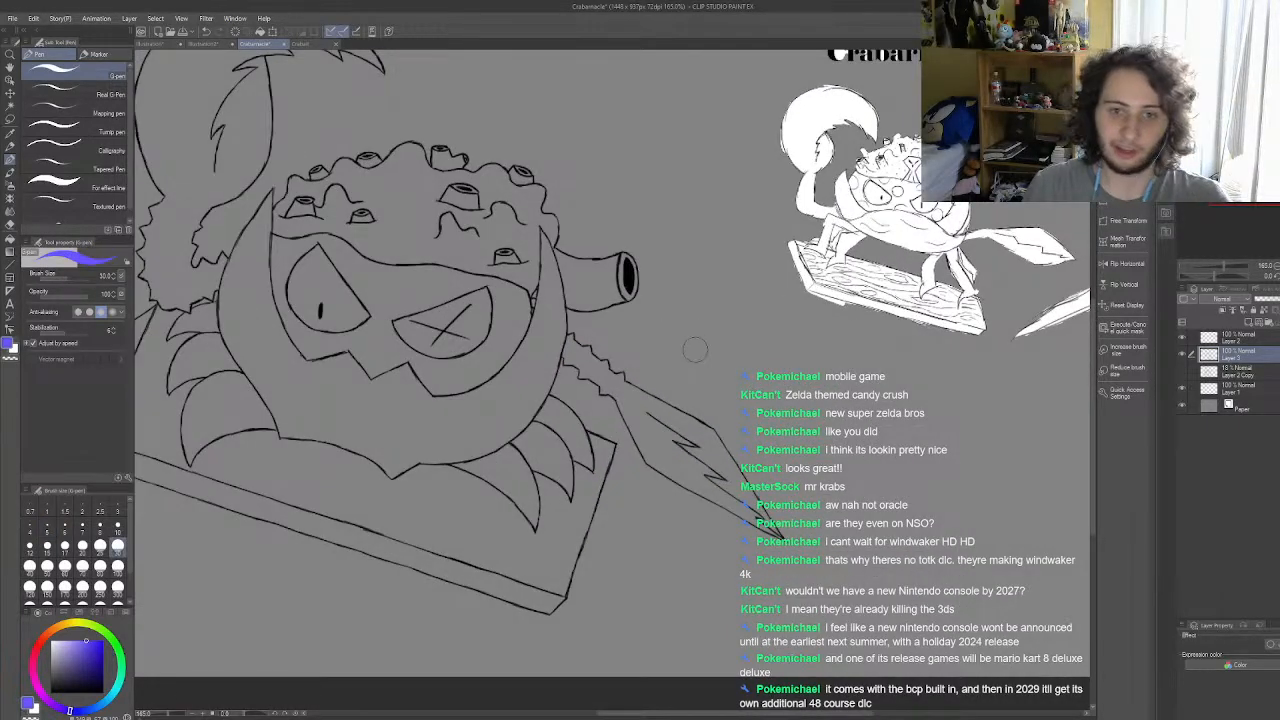
{"action": "left_click_drag", "start_coordinate": [694, 346], "coordinate": [692, 340]}
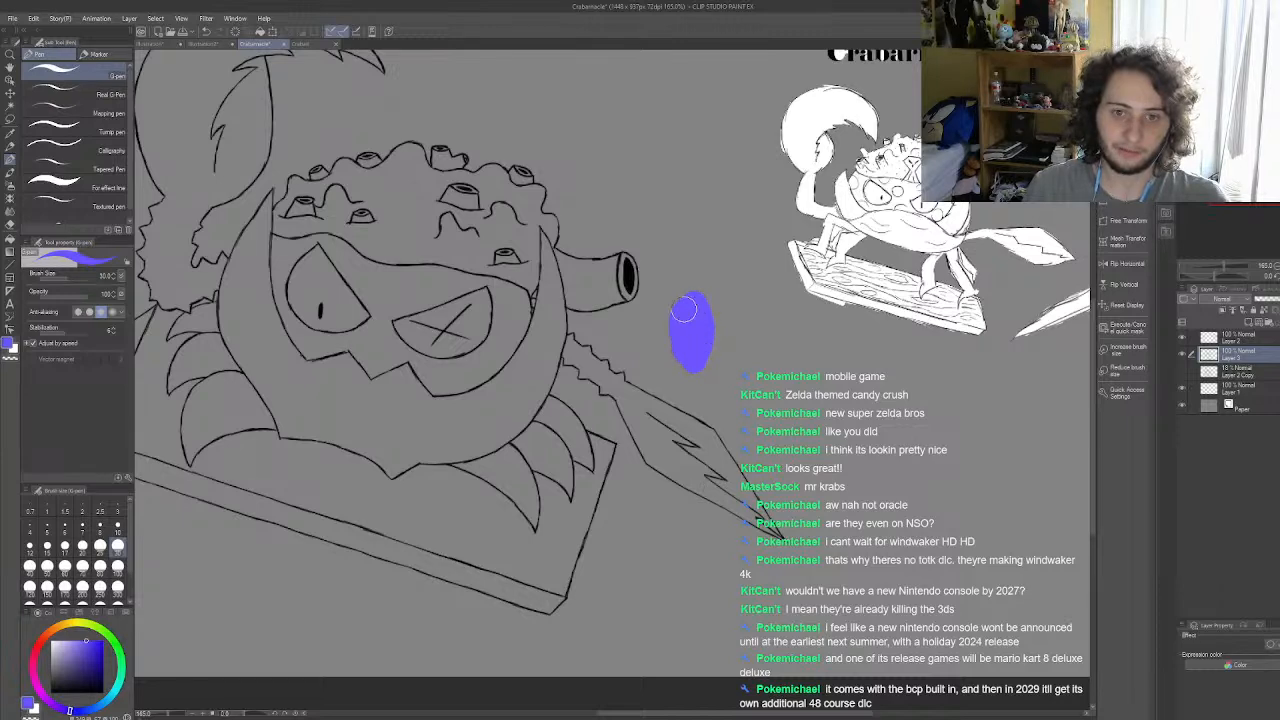
Step: Sample the teal between the eyes of the coloured crab document and paint a teal swatch beside the blue-violet one
{"action": "left_click", "coordinate": [305, 44]}
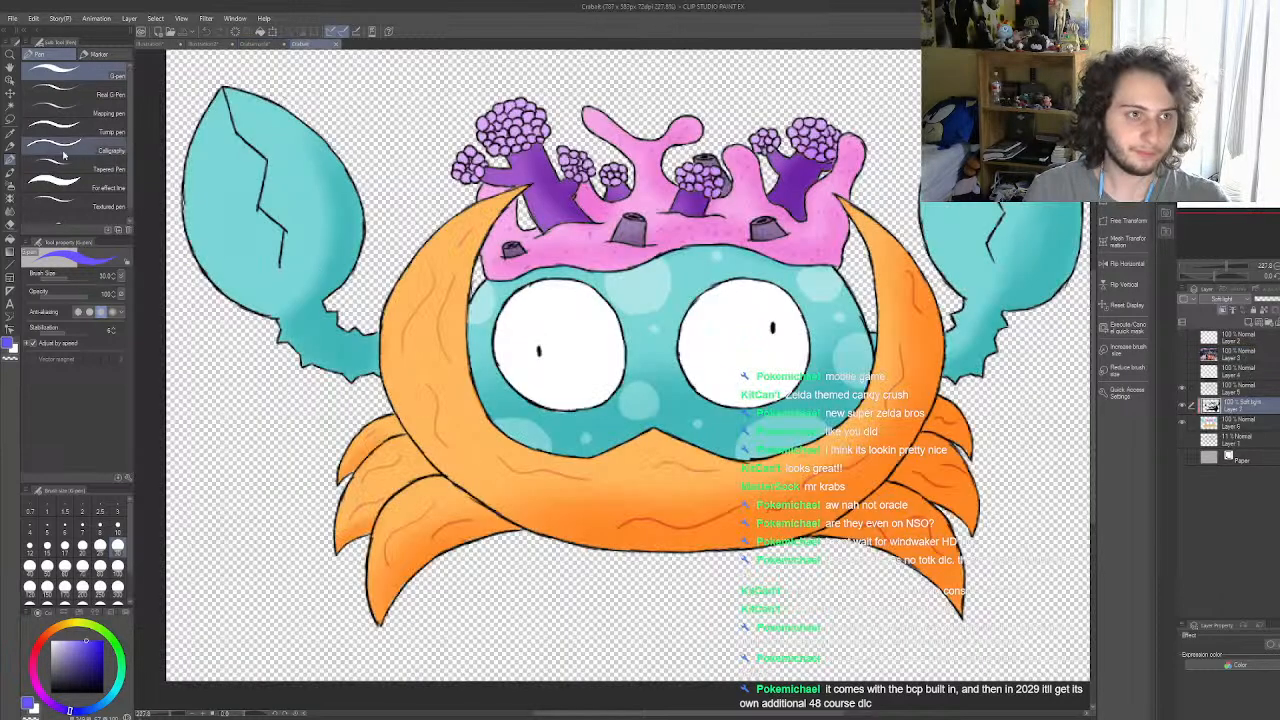
{"action": "left_click", "coordinate": [10, 134]}
{"action": "left_click", "coordinate": [694, 279]}
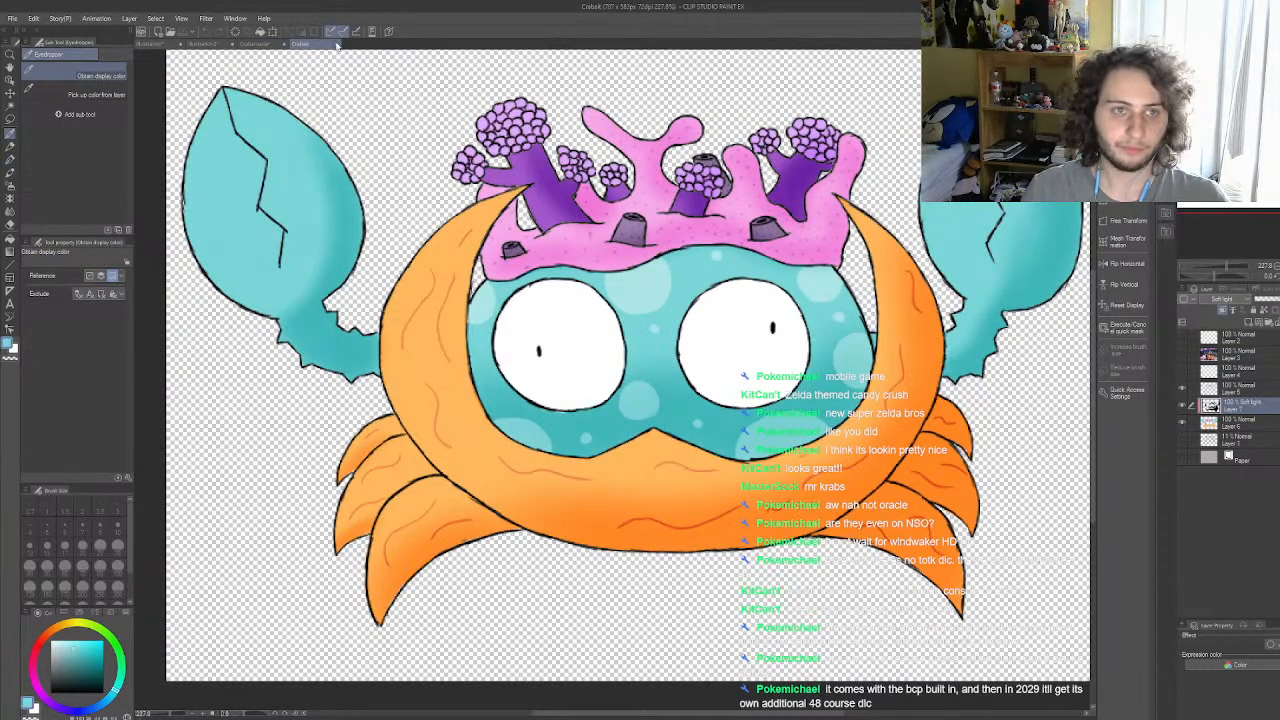
{"action": "left_click", "coordinate": [255, 44]}
{"action": "left_click", "coordinate": [10, 160]}
{"action": "left_click_drag", "start_coordinate": [733, 326], "coordinate": [745, 376]}
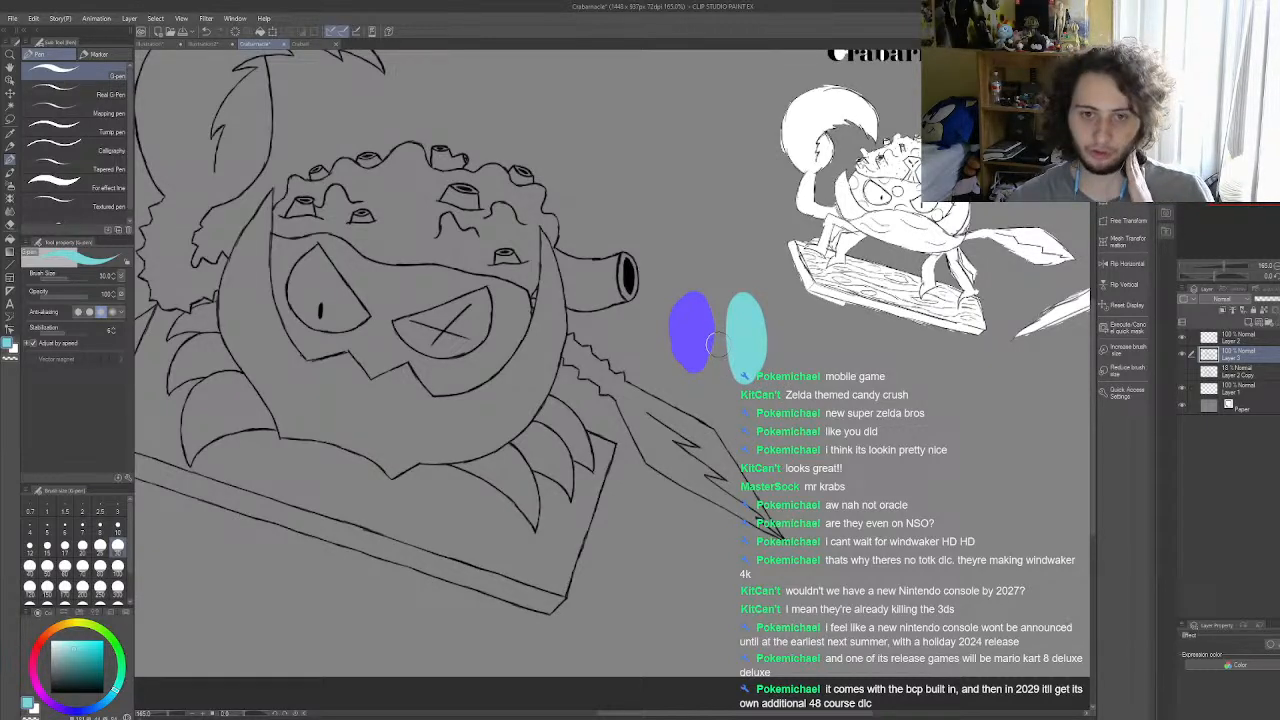
Step: Sample the blue-violet swatch as the drawing colour again for the G-pen
{"action": "scroll", "coordinate": [712, 343], "scroll_direction": "down", "scroll_amount": 1}
{"action": "left_click", "coordinate": [10, 134]}
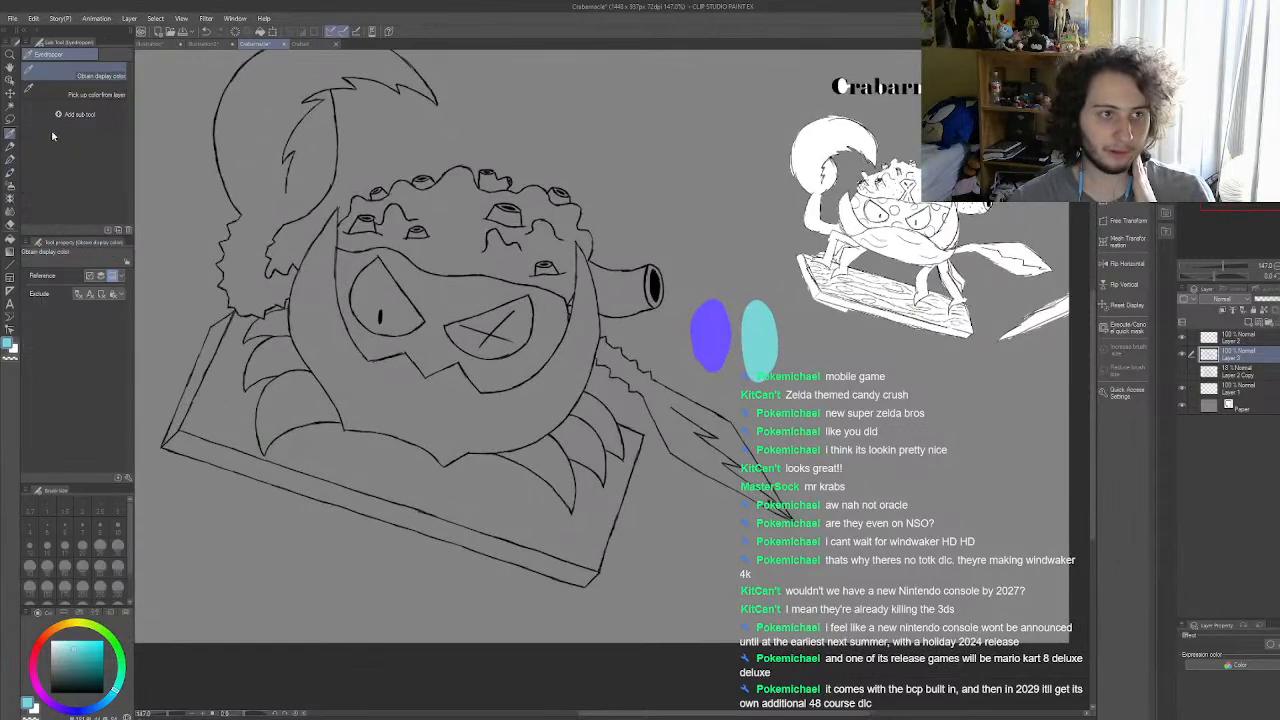
{"action": "left_click", "coordinate": [705, 320]}
{"action": "left_click", "coordinate": [6, 152]}
{"action": "scroll", "coordinate": [673, 367], "scroll_direction": "up", "scroll_amount": 4}
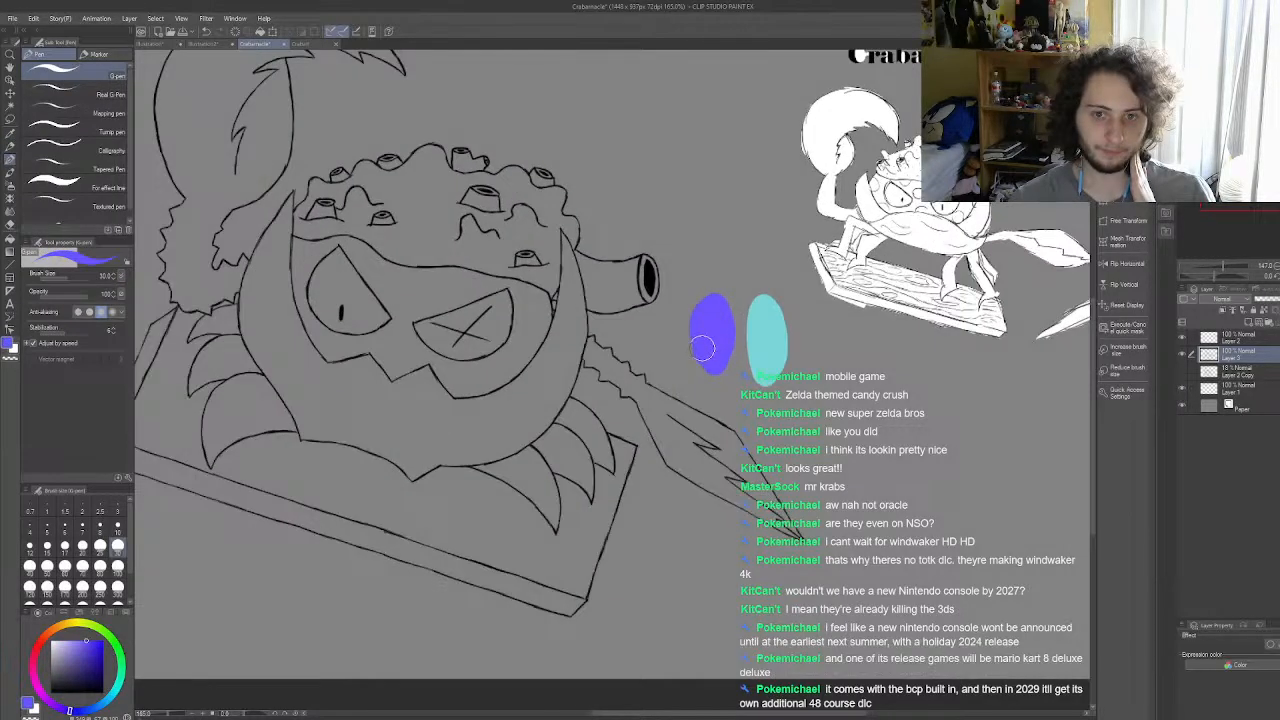
Step: Try a blue-violet stroke below the crab's left eye, then undo it together with both colour swatches
{"action": "scroll", "coordinate": [690, 360], "scroll_direction": "up", "scroll_amount": 2}
{"action": "scroll", "coordinate": [731, 348], "scroll_direction": "down", "scroll_amount": 4}
{"action": "scroll", "coordinate": [765, 350], "scroll_direction": "up", "scroll_amount": 5}
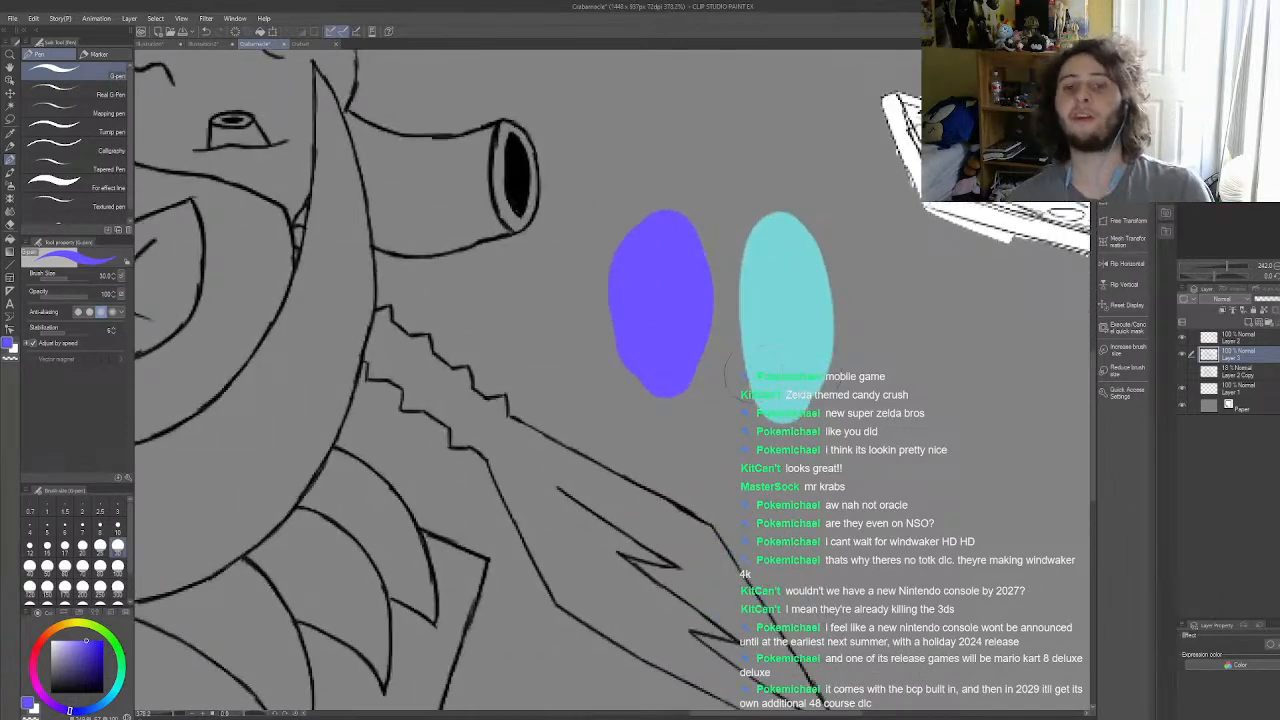
{"action": "scroll", "coordinate": [725, 365], "scroll_direction": "down", "scroll_amount": 4}
{"action": "scroll", "coordinate": [787, 321], "scroll_direction": "up", "scroll_amount": 4}
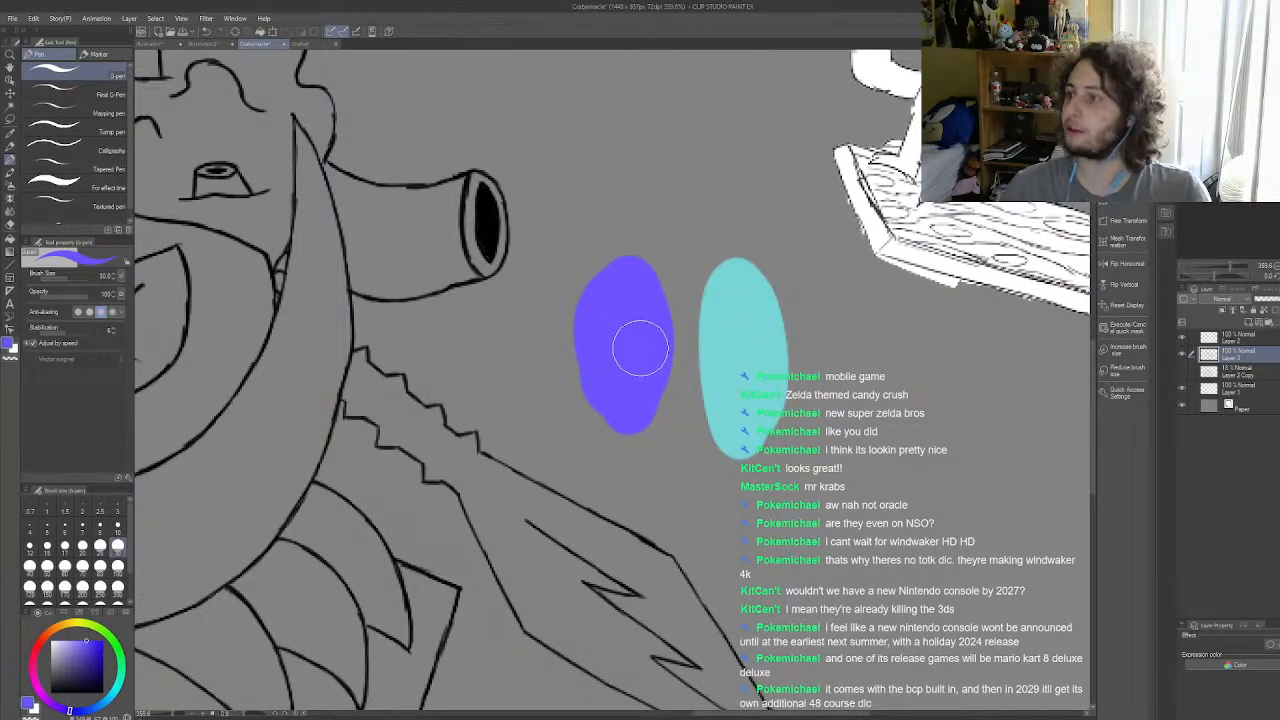
{"action": "scroll", "coordinate": [640, 347], "scroll_direction": "down", "scroll_amount": 6}
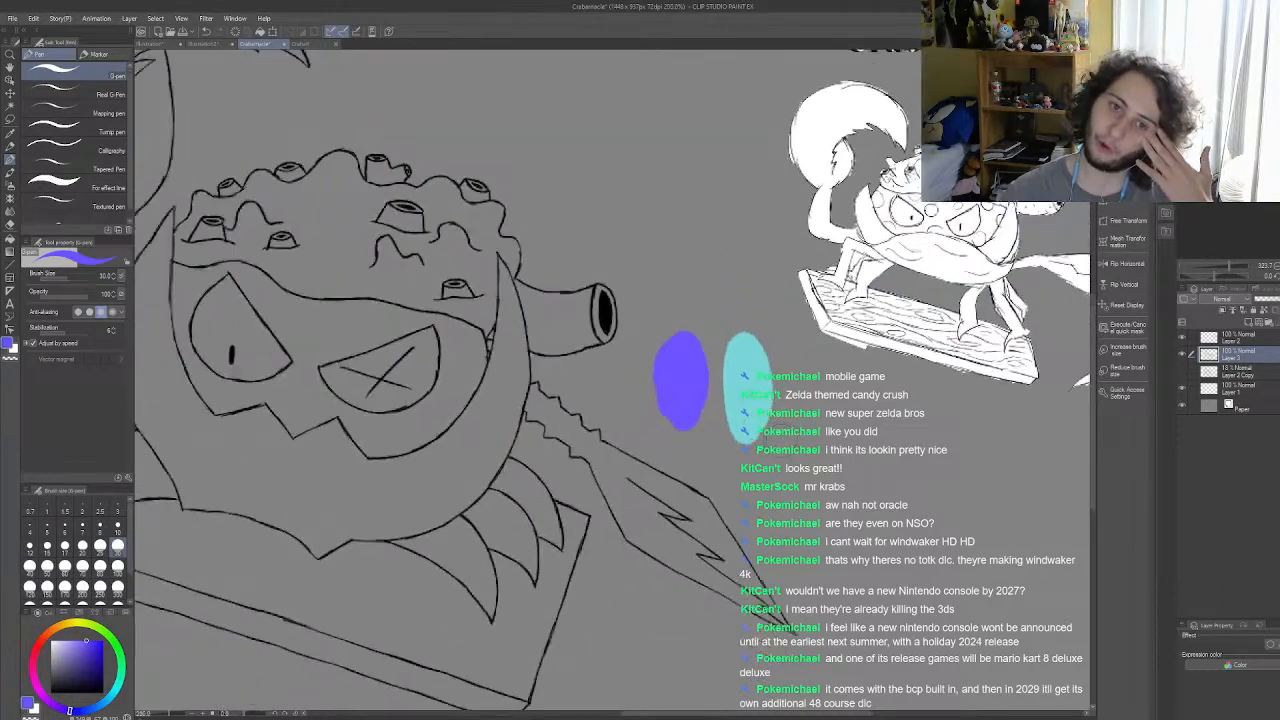
{"action": "scroll", "coordinate": [459, 370], "scroll_direction": "up", "scroll_amount": 6}
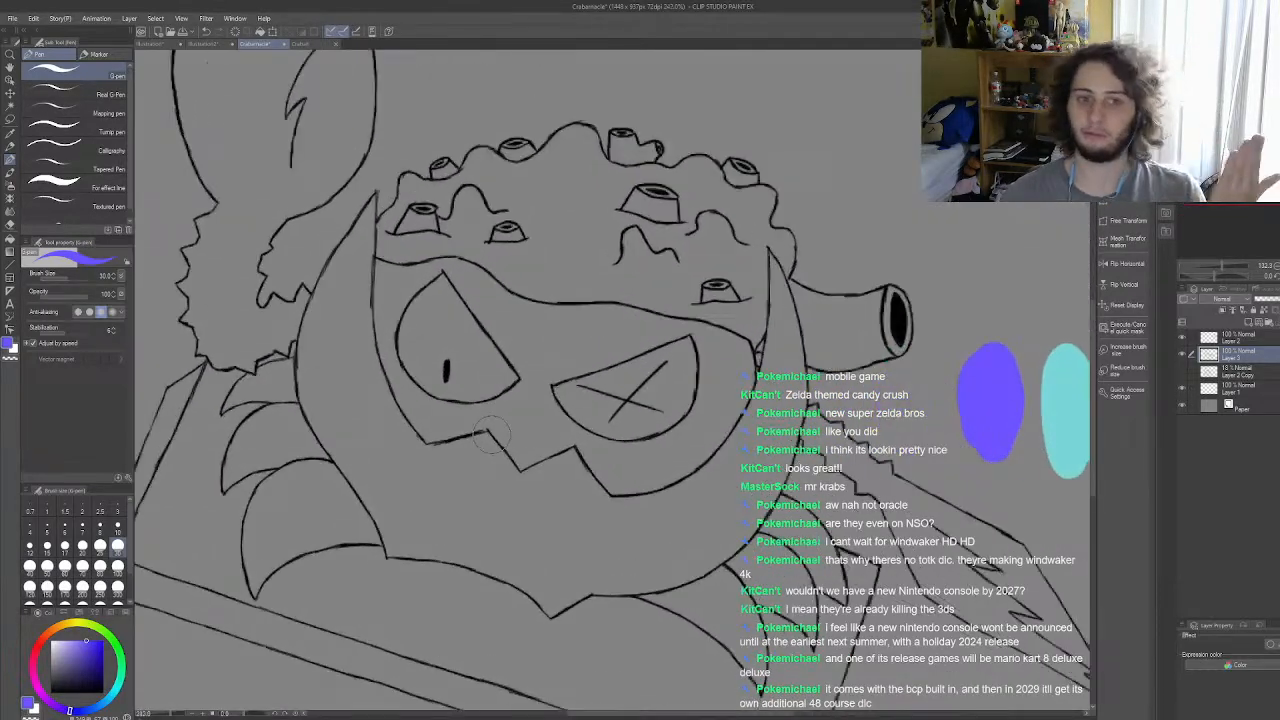
{"action": "mouse_move", "coordinate": [488, 404]}
{"action": "left_mouse_down"}
{"action": "mouse_move", "coordinate": [409, 427]}
{"action": "mouse_move", "coordinate": [435, 412]}
{"action": "left_mouse_up"}
{"action": "key", "text": "ctrl+z"}
{"action": "key", "text": "ctrl+z"}
{"action": "key", "text": "ctrl+z"}
{"action": "key", "text": "ctrl+z"}
{"action": "key", "text": "ctrl+z"}
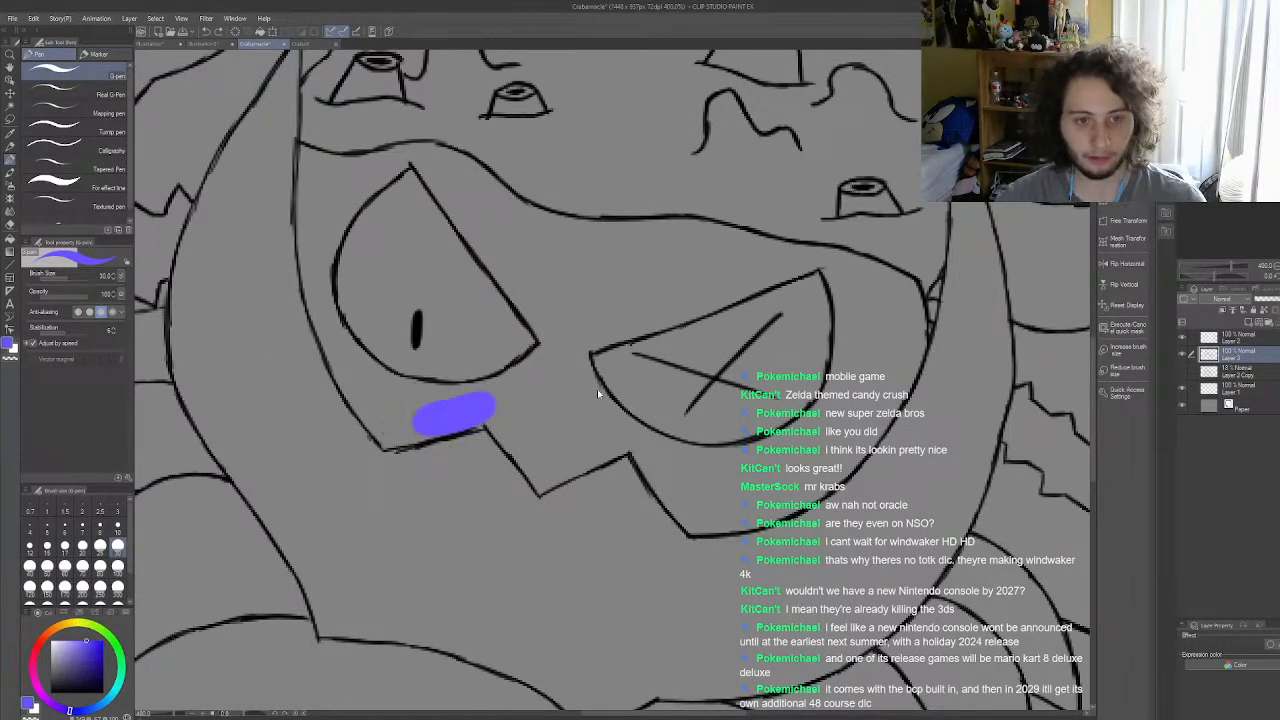
Step: Add a new layer directly above Layer 2 Copy and paint a blue-violet swatch on it beside the crab
{"action": "scroll", "coordinate": [540, 405], "scroll_direction": "down", "scroll_amount": 5}
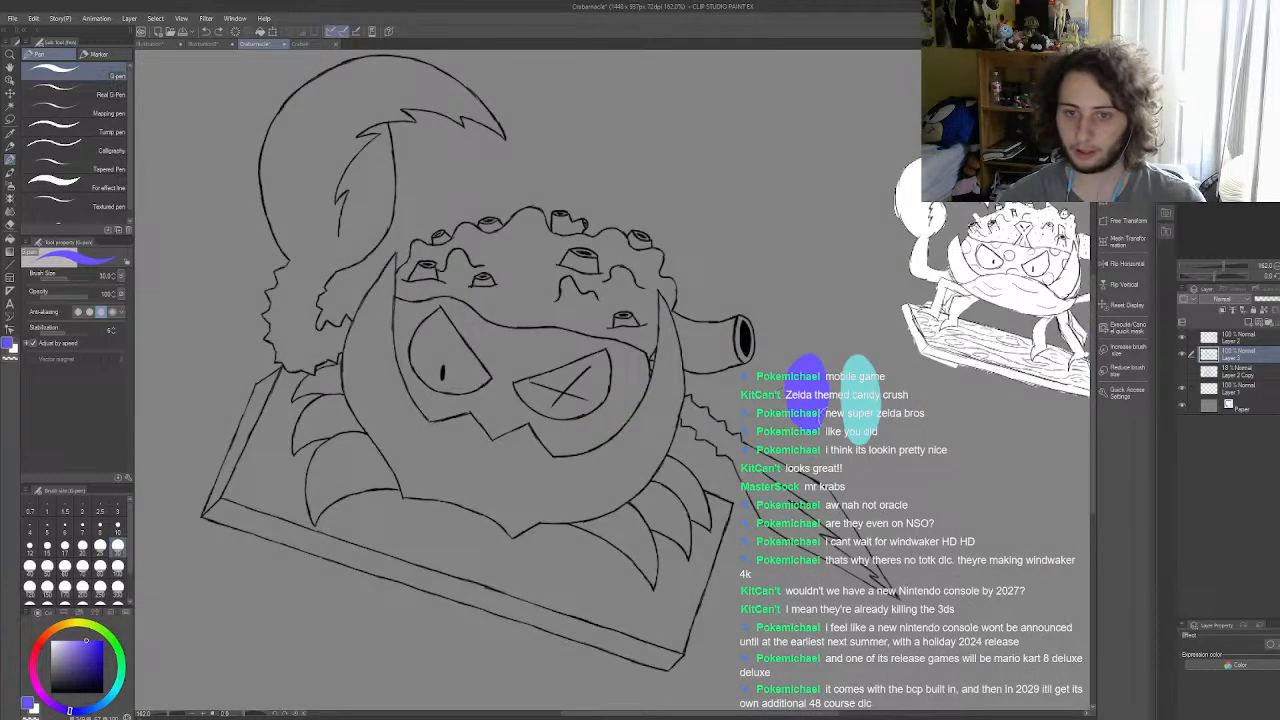
{"action": "scroll", "coordinate": [840, 395], "scroll_direction": "up", "scroll_amount": 3}
{"action": "scroll", "coordinate": [718, 388], "scroll_direction": "down", "scroll_amount": 3}
{"action": "scroll", "coordinate": [765, 393], "scroll_direction": "up", "scroll_amount": 2}
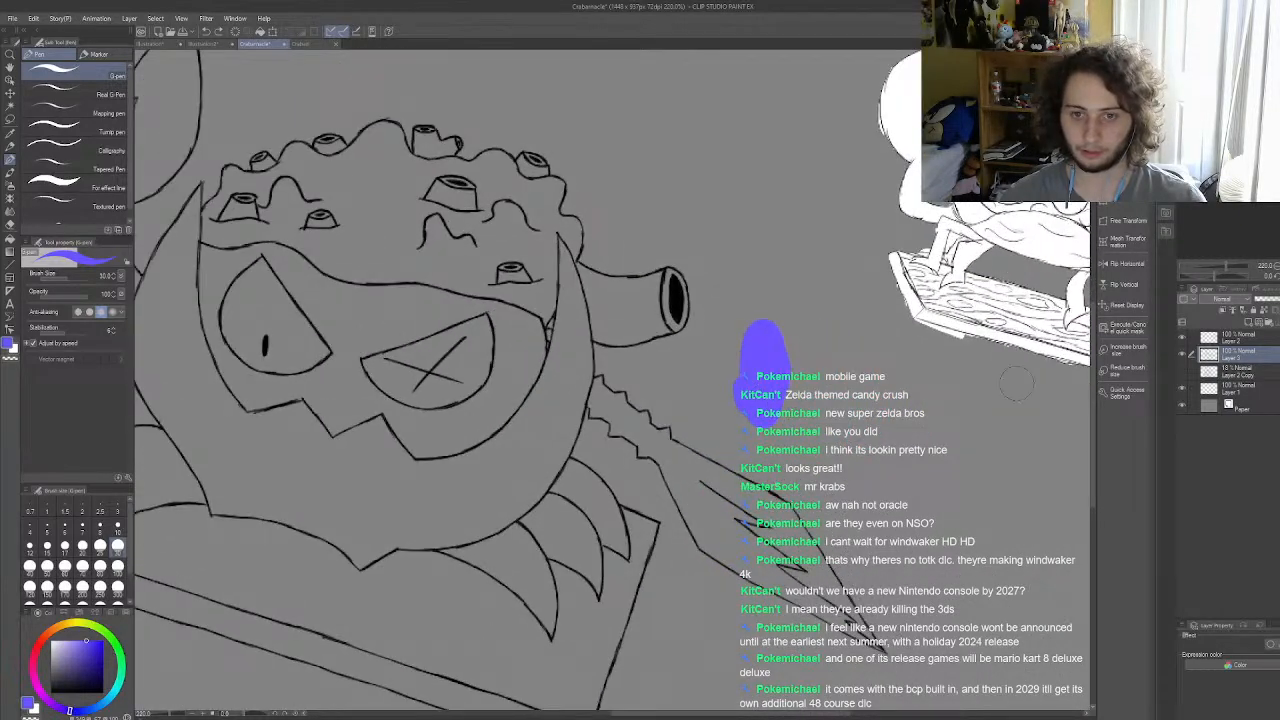
{"action": "left_click", "coordinate": [1237, 375]}
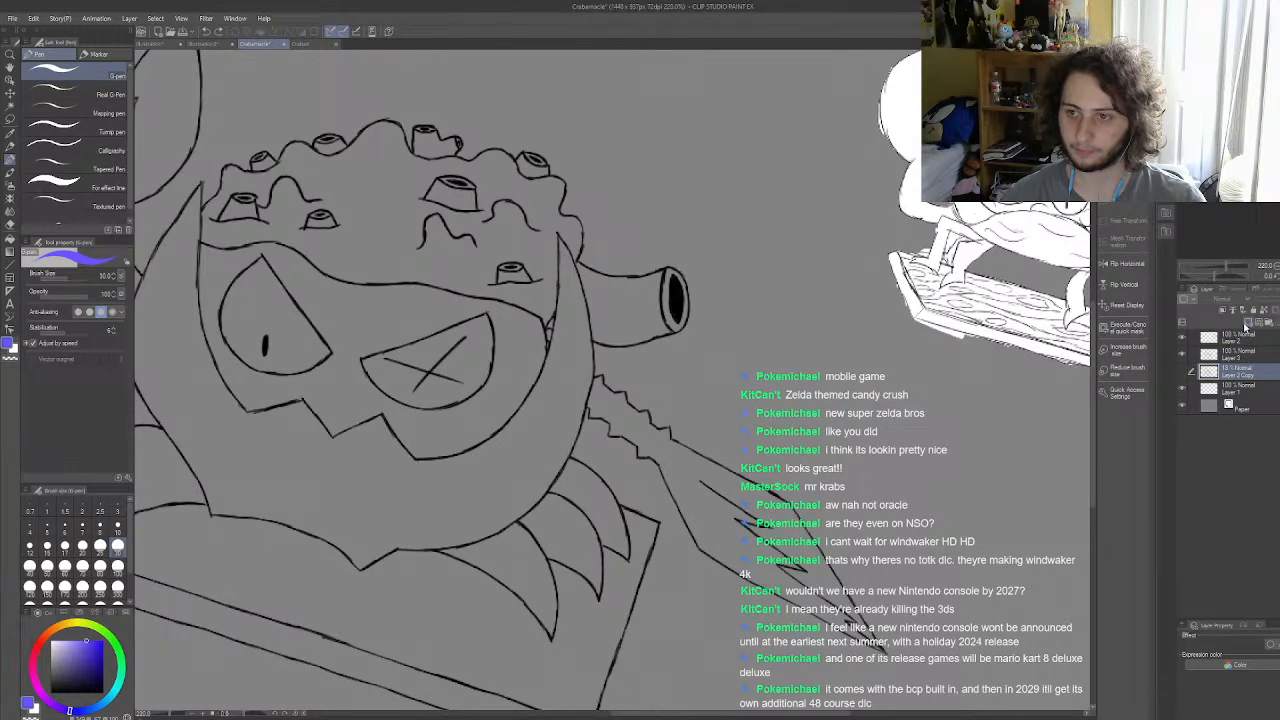
{"action": "left_click", "coordinate": [1247, 321]}
{"action": "mouse_move", "coordinate": [775, 405]}
{"action": "left_mouse_down"}
{"action": "mouse_move", "coordinate": [760, 350]}
{"action": "mouse_move", "coordinate": [775, 345]}
{"action": "mouse_move", "coordinate": [760, 372]}
{"action": "left_mouse_up"}
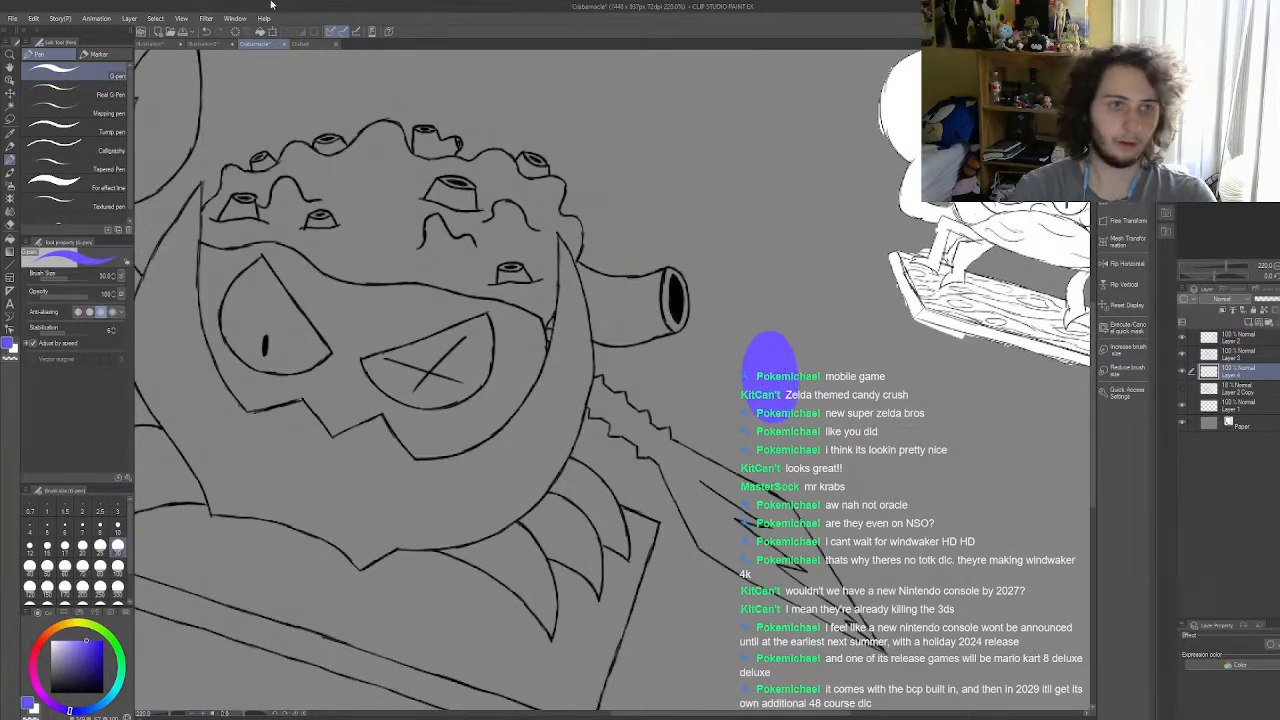
Step: Sample the light teal from the left claw in the coloured crab document and paint a swatch of it beside the blue-violet one
{"action": "left_click", "coordinate": [300, 44]}
{"action": "left_click", "coordinate": [10, 145]}
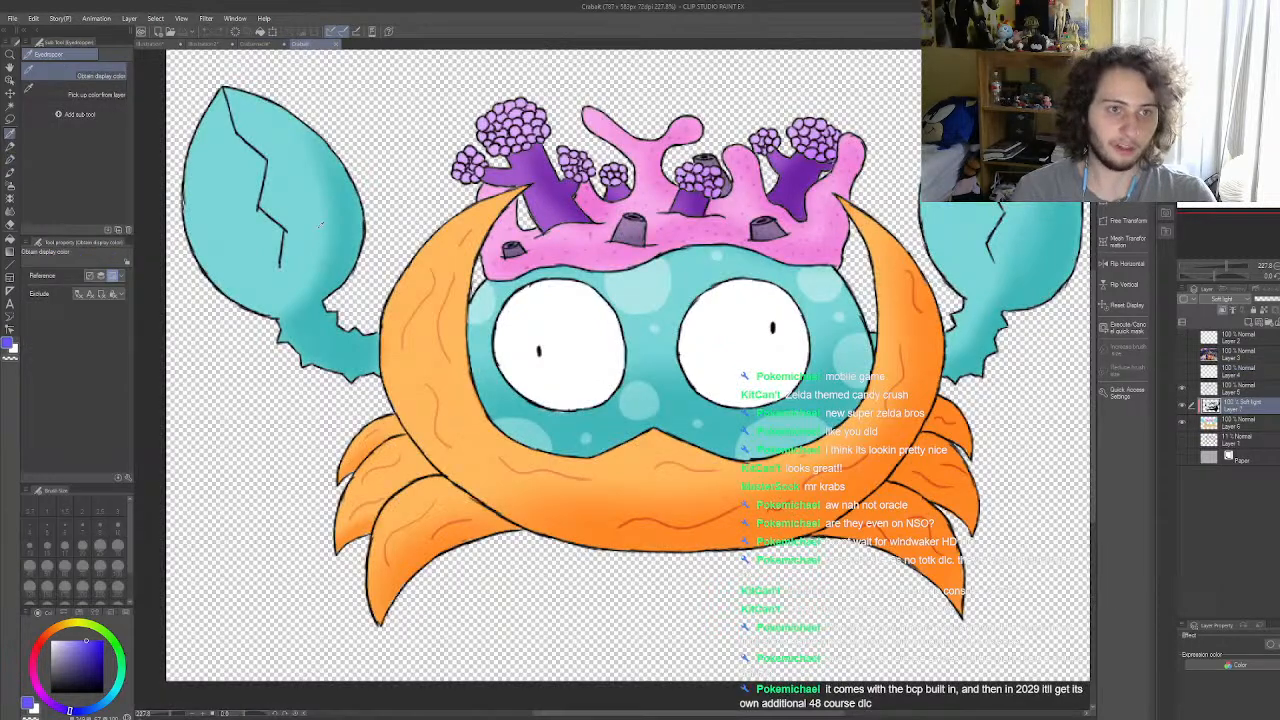
{"action": "left_click", "coordinate": [255, 44]}
{"action": "left_click", "coordinate": [10, 159]}
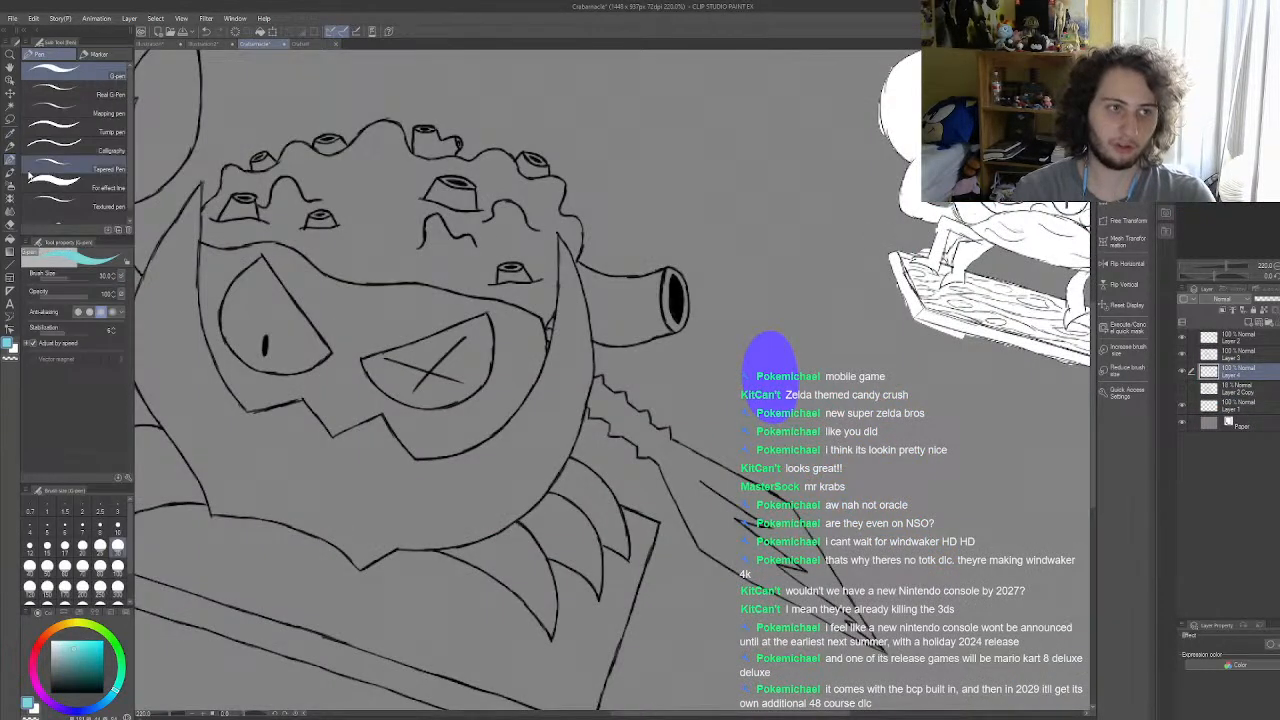
{"action": "mouse_move", "coordinate": [831, 398]}
{"action": "left_mouse_down"}
{"action": "mouse_move", "coordinate": [838, 340]}
{"action": "mouse_move", "coordinate": [825, 385]}
{"action": "left_mouse_up"}
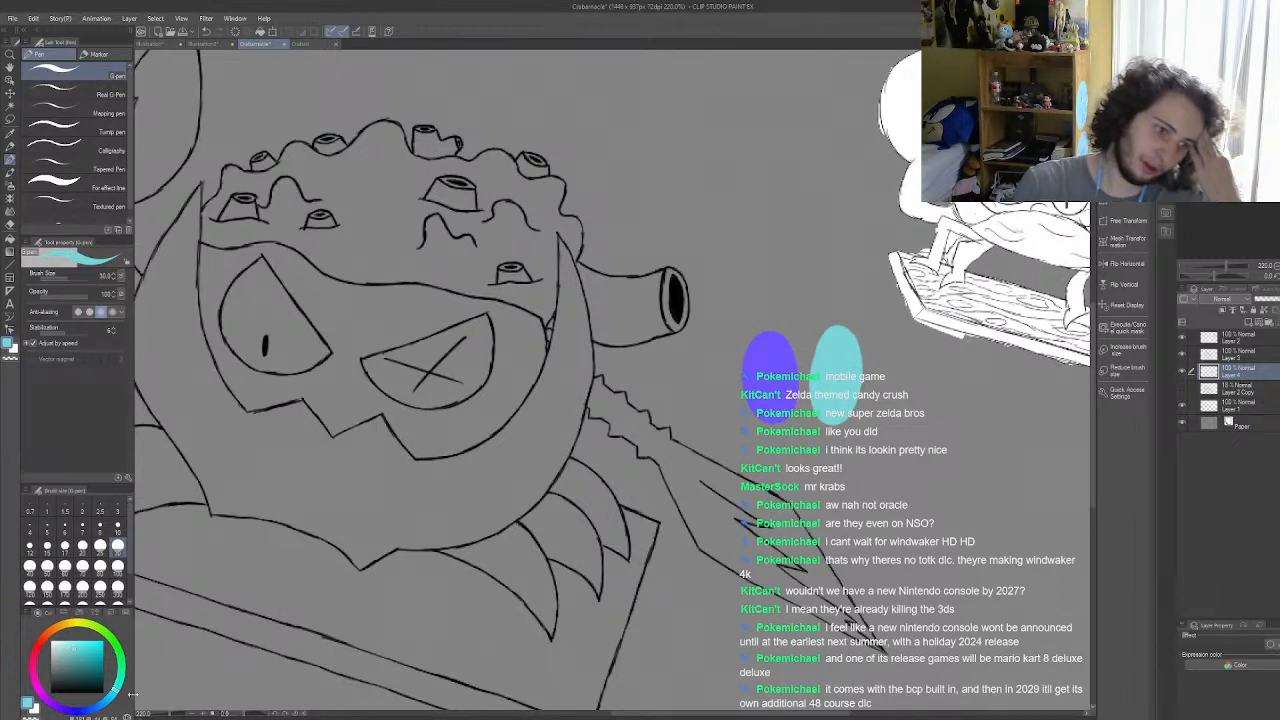
Step: Choose a softer, muted violet, paint a swatch of it above the other two and compare the three colours
{"action": "left_click", "coordinate": [62, 710]}
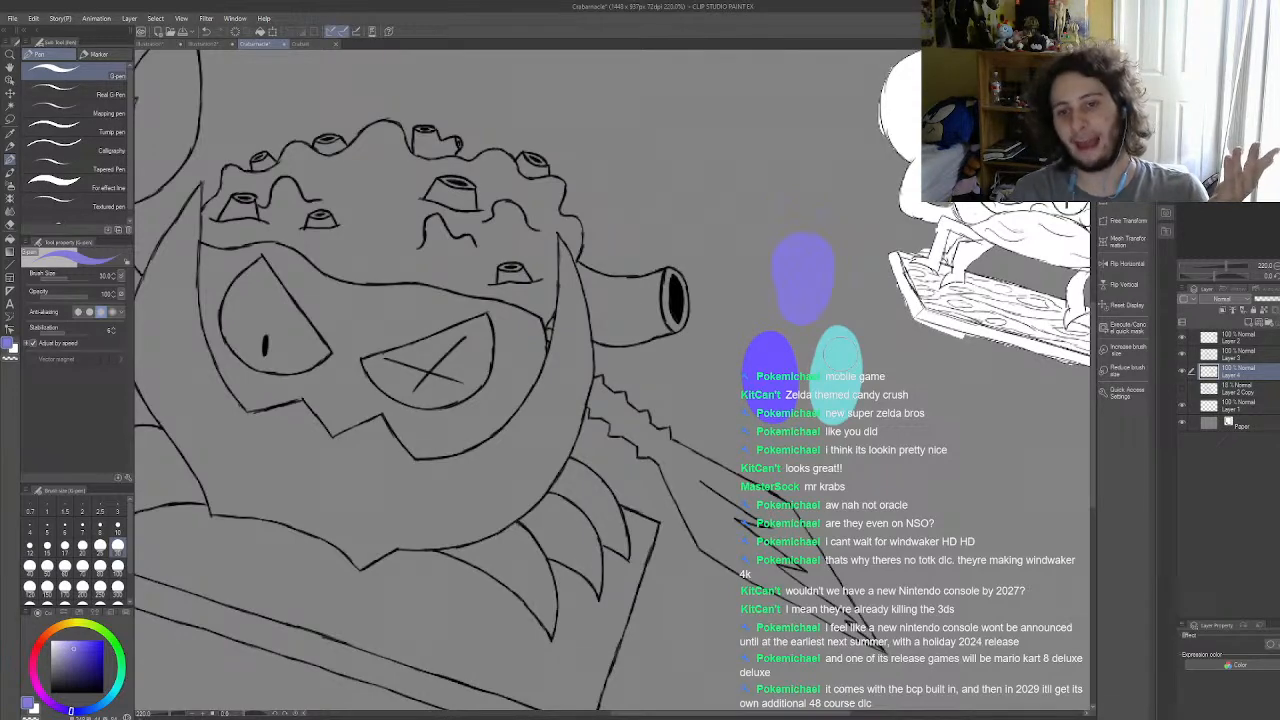
{"action": "scroll", "coordinate": [841, 353], "scroll_direction": "up", "scroll_amount": 10}
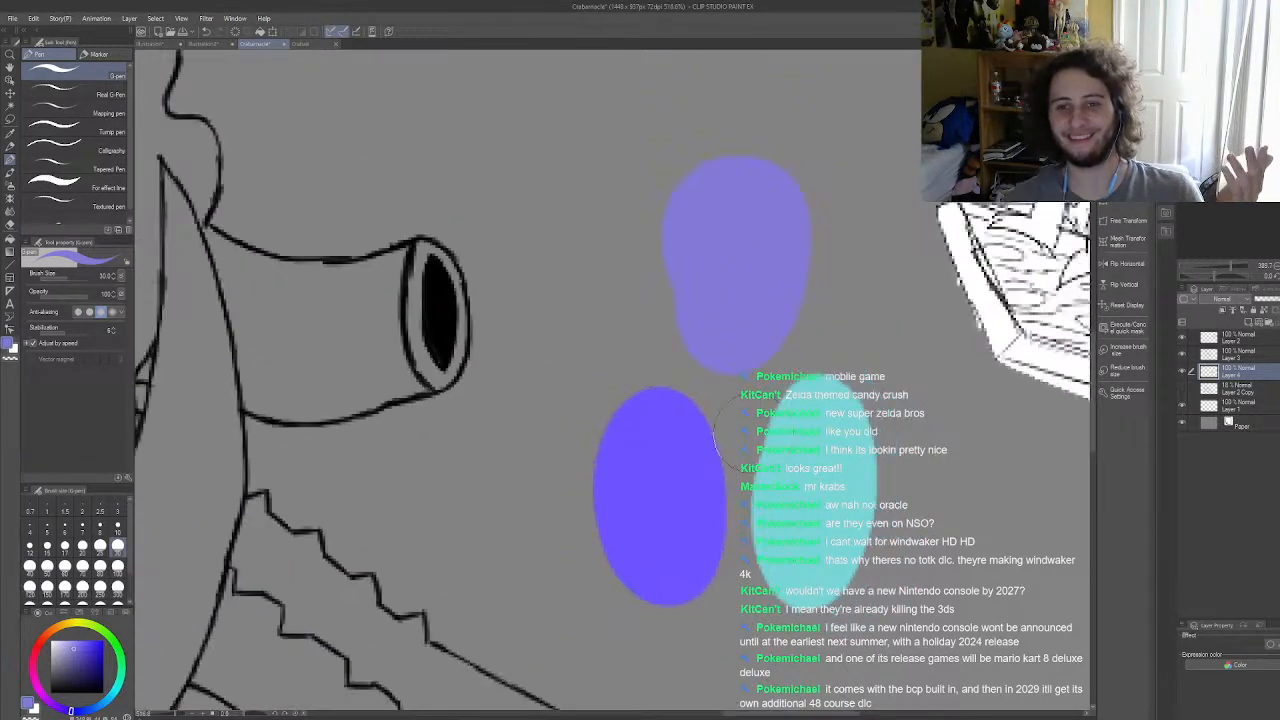
{"action": "scroll", "coordinate": [740, 424], "scroll_direction": "up", "scroll_amount": 3}
{"action": "scroll", "coordinate": [745, 400], "scroll_direction": "down", "scroll_amount": 3}
{"action": "scroll", "coordinate": [757, 360], "scroll_direction": "up", "scroll_amount": 3}
{"action": "scroll", "coordinate": [752, 415], "scroll_direction": "down", "scroll_amount": 4}
{"action": "scroll", "coordinate": [775, 355], "scroll_direction": "up", "scroll_amount": 2}
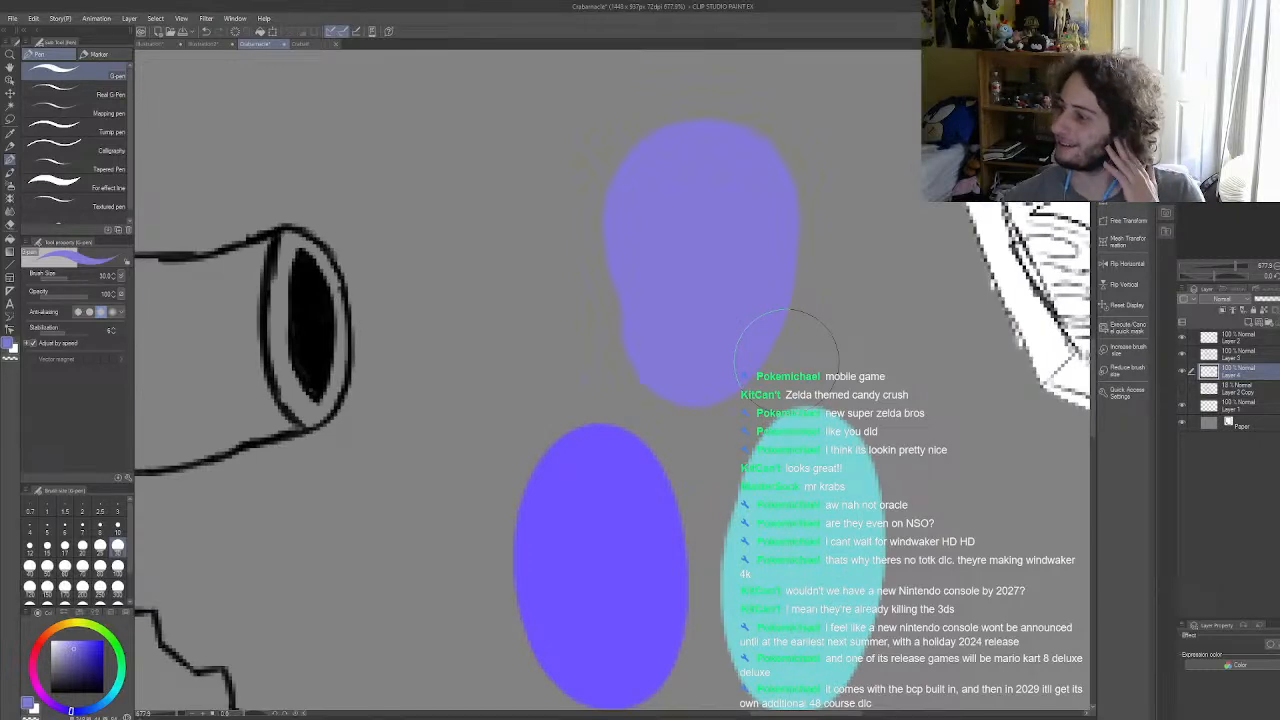
{"action": "scroll", "coordinate": [787, 356], "scroll_direction": "down", "scroll_amount": 12}
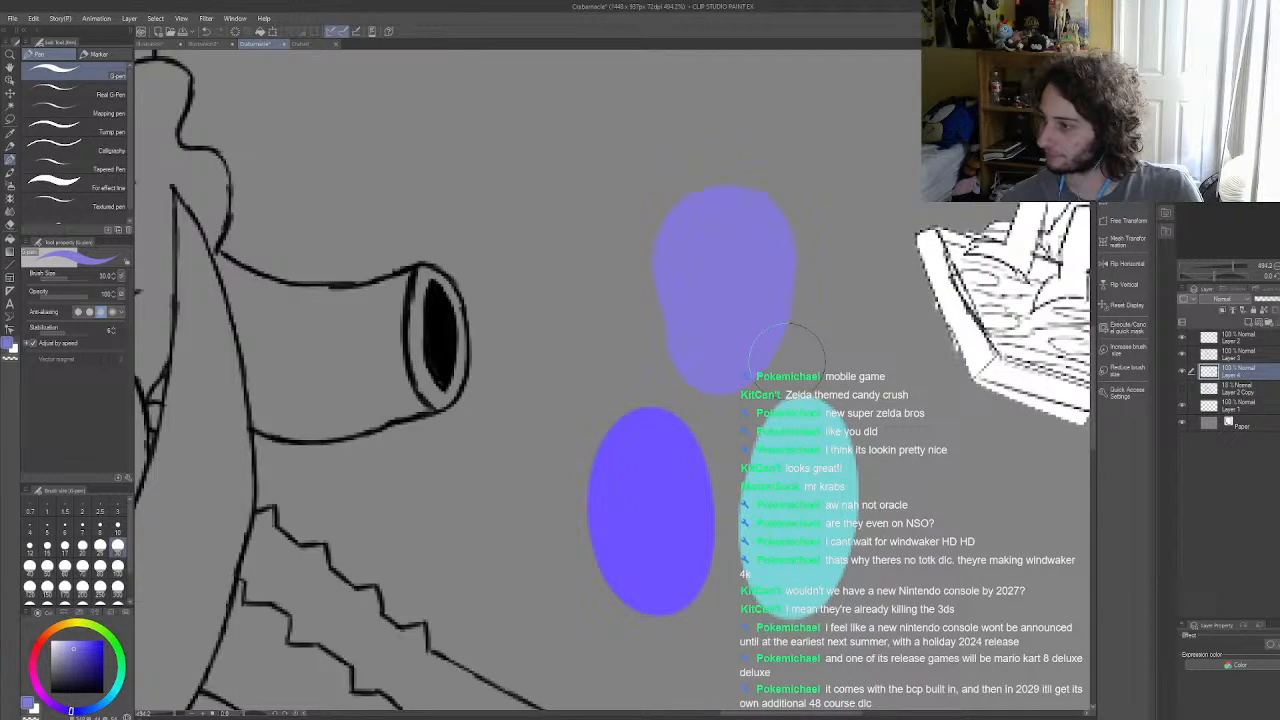
{"action": "scroll", "coordinate": [808, 343], "scroll_direction": "up", "scroll_amount": 7}
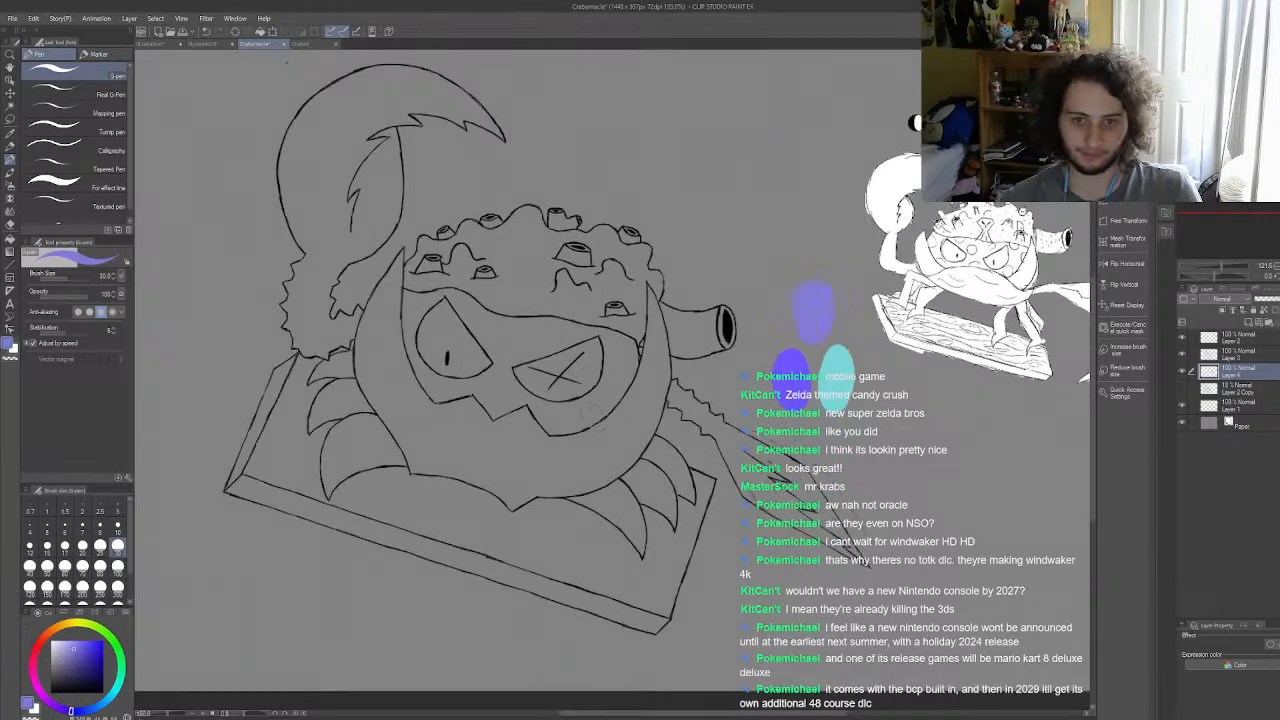
Step: Paint muted violet on the face below the left eye, filling it down to the jagged shell edge
{"action": "left_click_drag", "start_coordinate": [332, 402], "coordinate": [388, 390]}
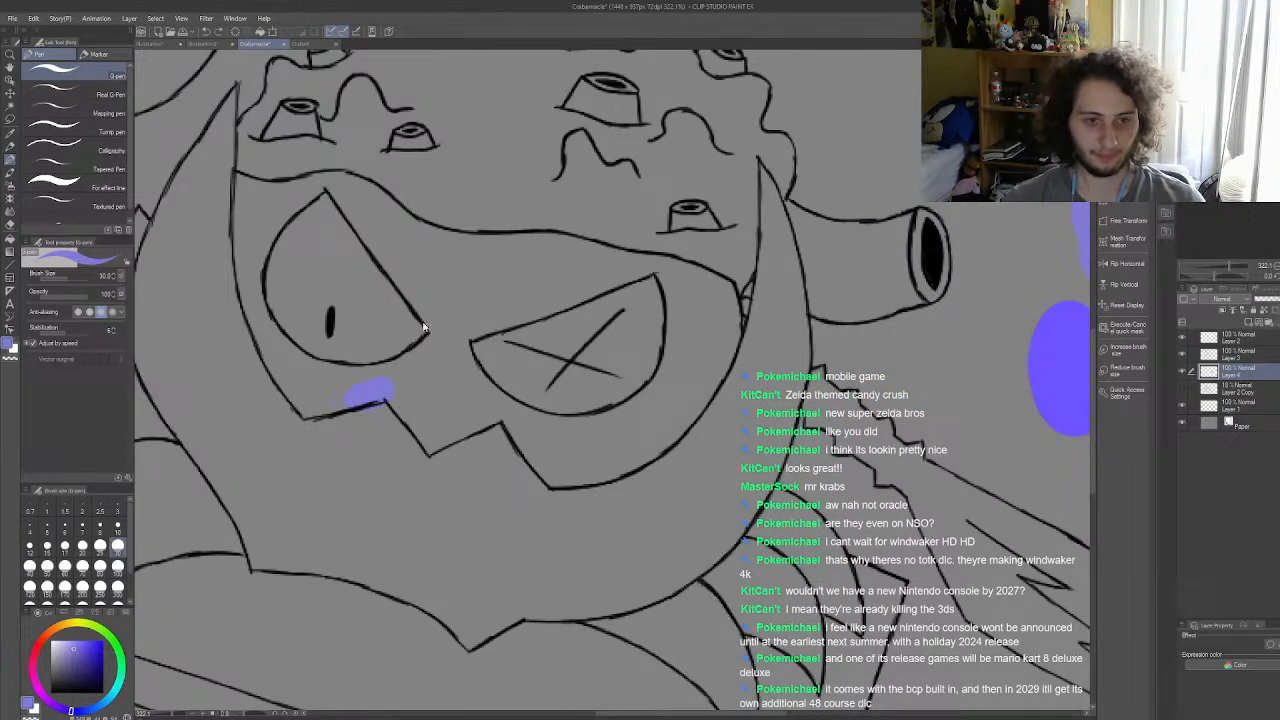
{"action": "key", "text": "ctrl+z"}
{"action": "scroll", "coordinate": [345, 325], "scroll_direction": "down", "scroll_amount": 3}
{"action": "scroll", "coordinate": [342, 322], "scroll_direction": "up", "scroll_amount": 5}
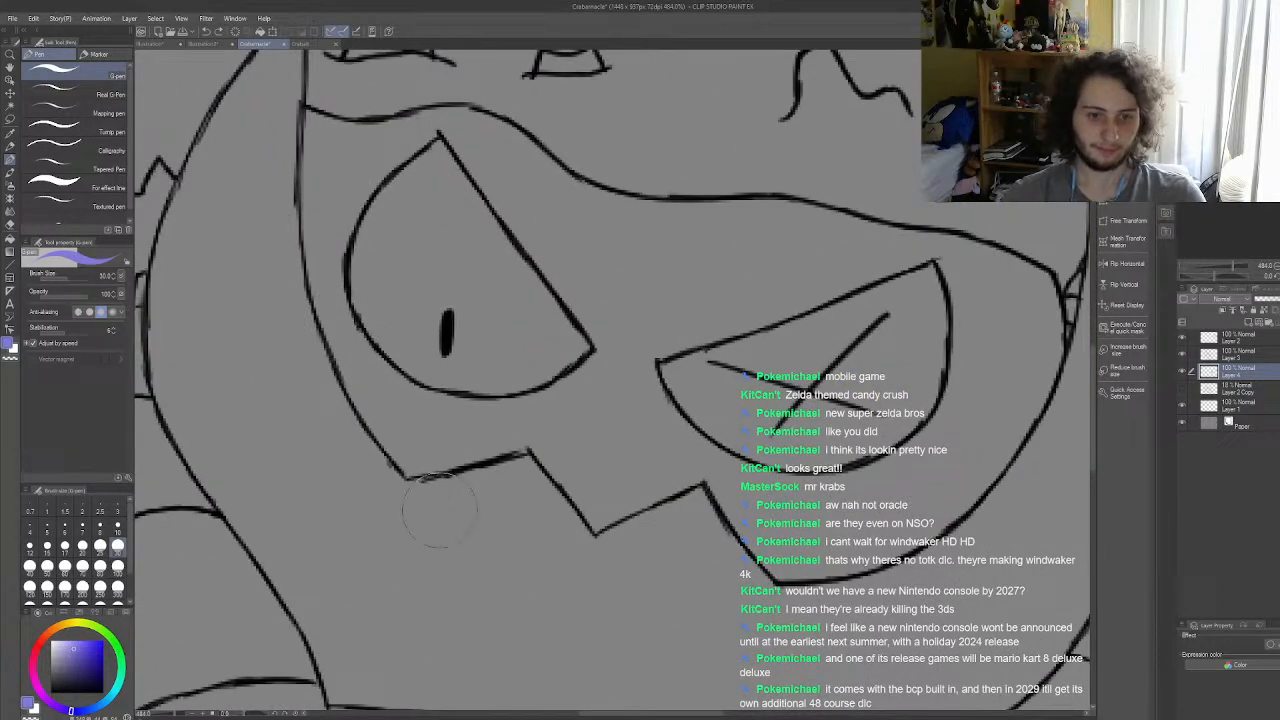
{"action": "left_click_drag", "start_coordinate": [545, 428], "coordinate": [490, 440]}
{"action": "mouse_move", "coordinate": [520, 429]}
{"action": "left_mouse_down"}
{"action": "mouse_move", "coordinate": [434, 451]}
{"action": "mouse_move", "coordinate": [388, 424]}
{"action": "mouse_move", "coordinate": [413, 445]}
{"action": "mouse_move", "coordinate": [340, 358]}
{"action": "mouse_move", "coordinate": [385, 440]}
{"action": "mouse_move", "coordinate": [360, 425]}
{"action": "mouse_move", "coordinate": [328, 290]}
{"action": "mouse_move", "coordinate": [320, 305]}
{"action": "mouse_move", "coordinate": [385, 375]}
{"action": "mouse_move", "coordinate": [372, 362]}
{"action": "mouse_move", "coordinate": [352, 396]}
{"action": "mouse_move", "coordinate": [362, 416]}
{"action": "mouse_move", "coordinate": [425, 378]}
{"action": "mouse_move", "coordinate": [479, 416]}
{"action": "mouse_move", "coordinate": [518, 412]}
{"action": "left_mouse_up"}
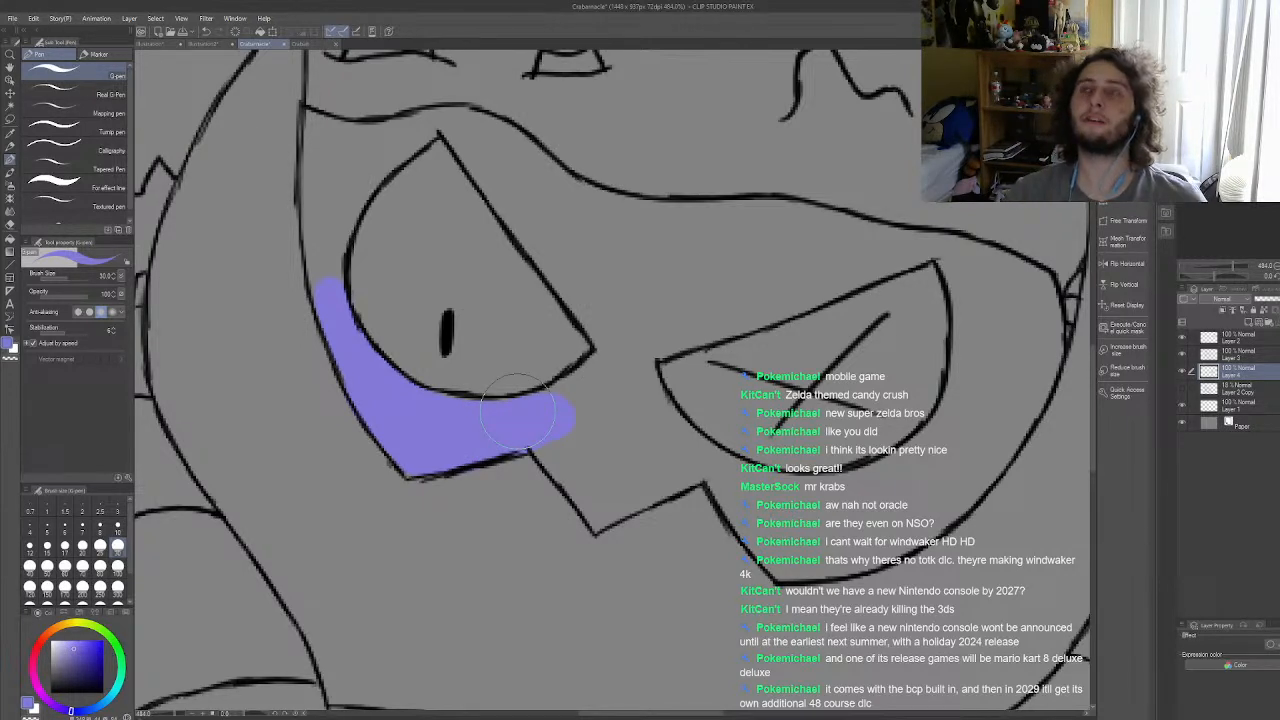
Step: Extend the muted violet up the narrow strip between the left eye and the shell horn to the forehead line
{"action": "scroll", "coordinate": [517, 470], "scroll_direction": "down", "scroll_amount": 5}
{"action": "scroll", "coordinate": [396, 336], "scroll_direction": "up", "scroll_amount": 5}
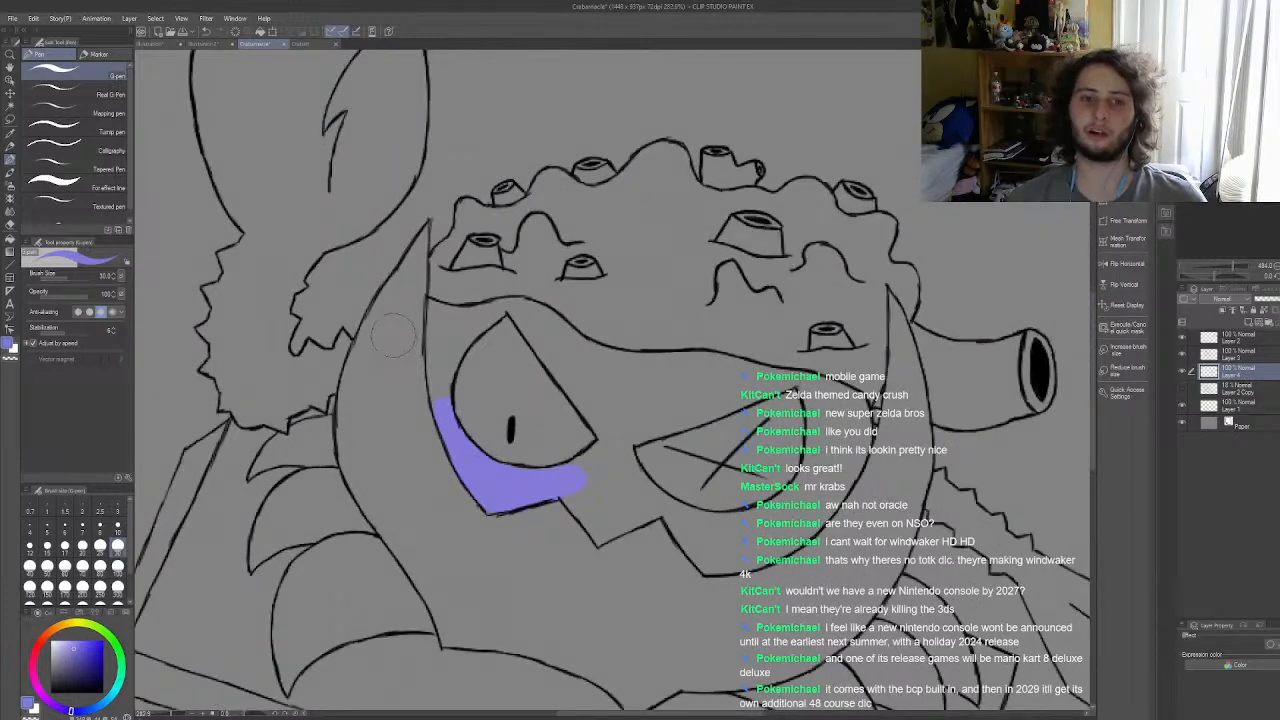
{"action": "left_click_drag", "start_coordinate": [480, 458], "coordinate": [468, 369]}
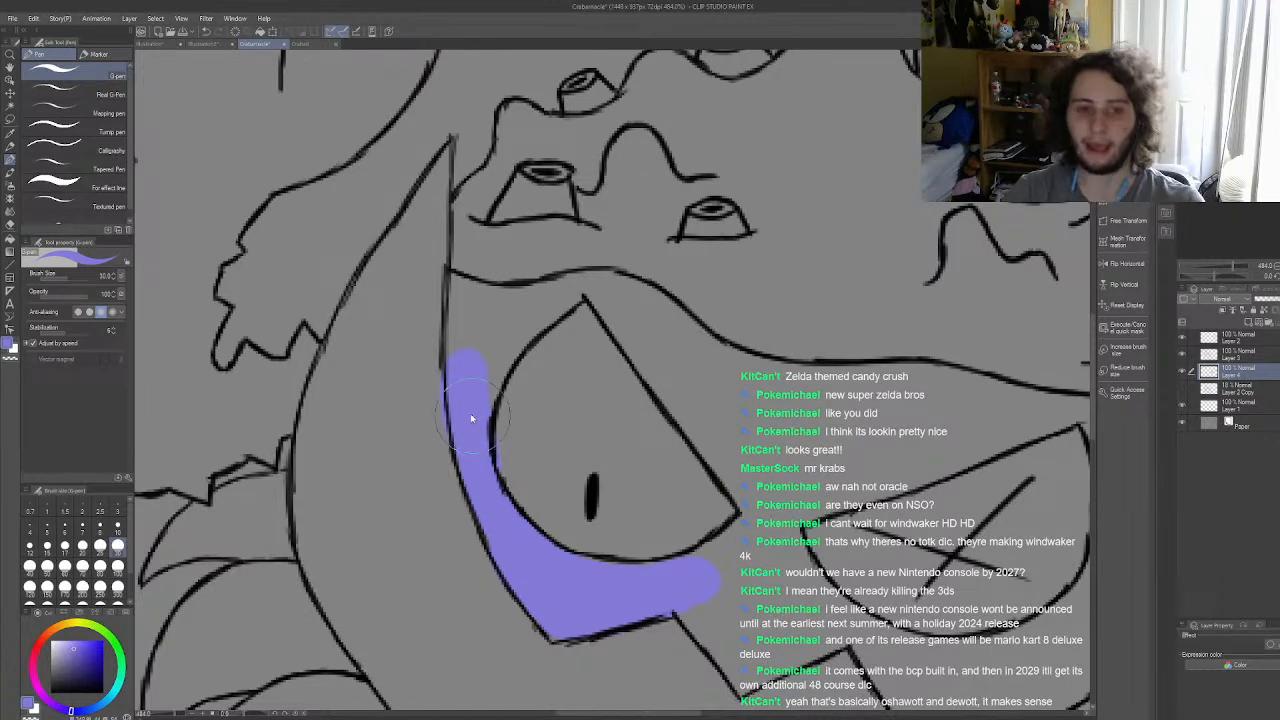
{"action": "key", "text": "ctrl+z"}
{"action": "mouse_move", "coordinate": [487, 455]}
{"action": "left_mouse_down"}
{"action": "mouse_move", "coordinate": [462, 381]}
{"action": "mouse_move", "coordinate": [481, 470]}
{"action": "mouse_move", "coordinate": [471, 319]}
{"action": "mouse_move", "coordinate": [467, 386]}
{"action": "mouse_move", "coordinate": [431, 438]}
{"action": "mouse_move", "coordinate": [458, 330]}
{"action": "mouse_move", "coordinate": [454, 285]}
{"action": "mouse_move", "coordinate": [488, 304]}
{"action": "mouse_move", "coordinate": [491, 294]}
{"action": "mouse_move", "coordinate": [460, 288]}
{"action": "left_mouse_up"}
Step: Reduce the brush size to 12 and paint muted violet over the left eye's top, down its inner side and along the jagged shell edge
{"action": "left_click", "coordinate": [31, 549]}
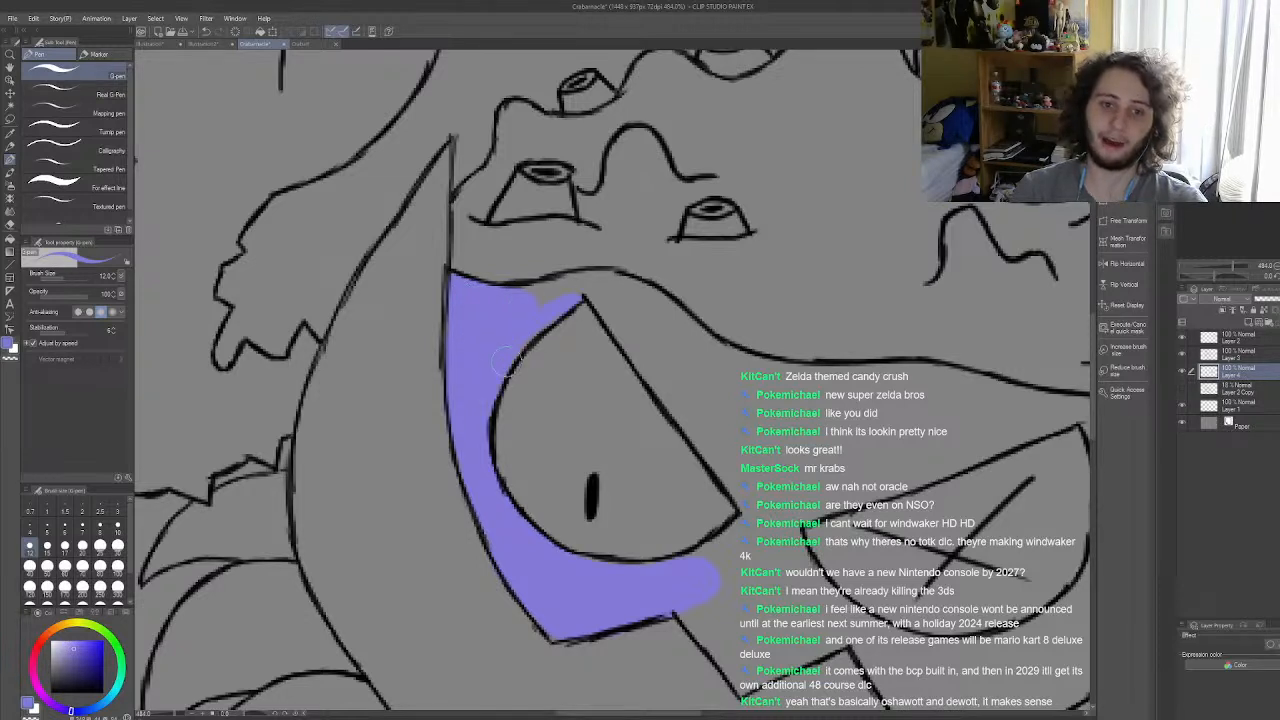
{"action": "left_click_drag", "start_coordinate": [589, 301], "coordinate": [646, 308]}
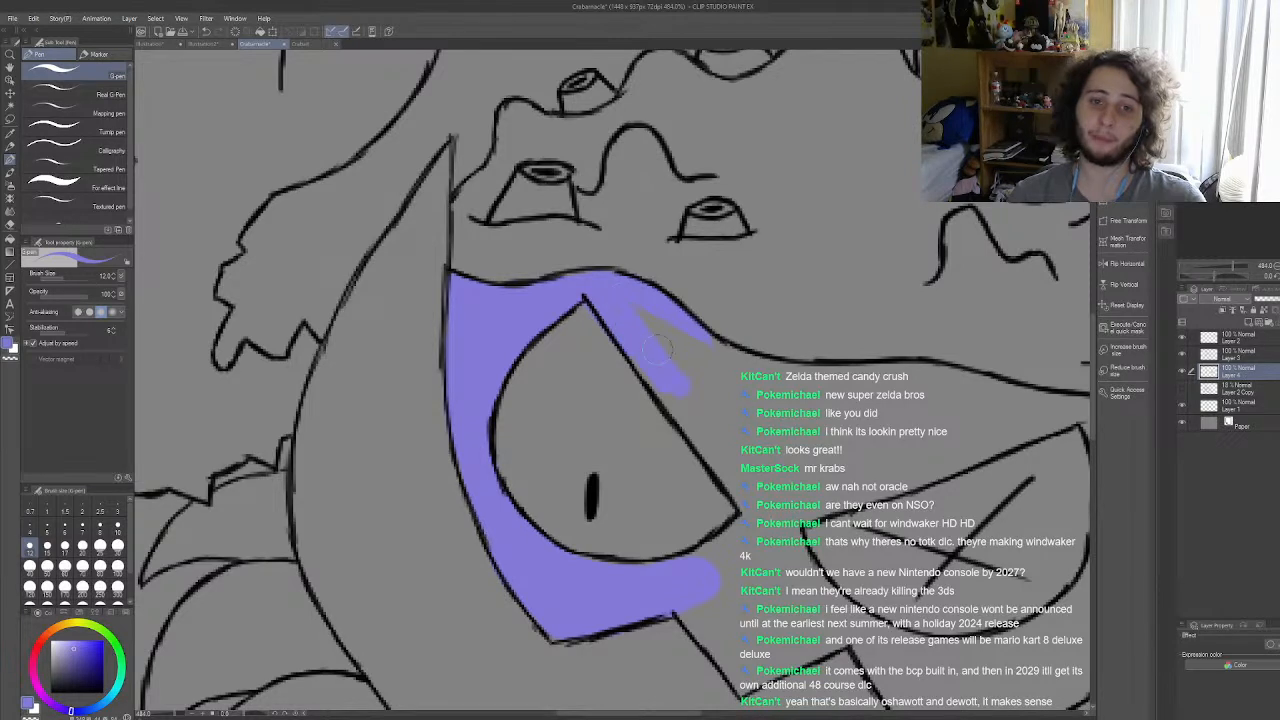
{"action": "left_click_drag", "start_coordinate": [636, 352], "coordinate": [750, 492]}
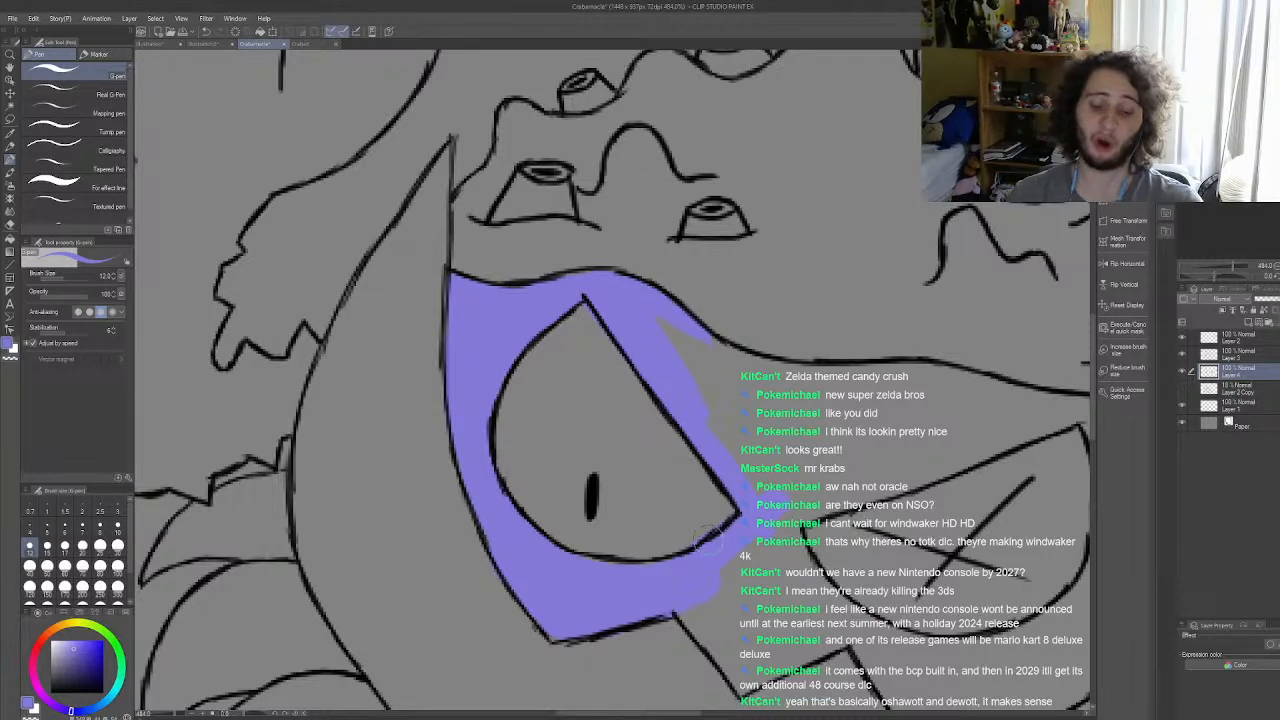
{"action": "left_click_drag", "start_coordinate": [705, 615], "coordinate": [742, 656]}
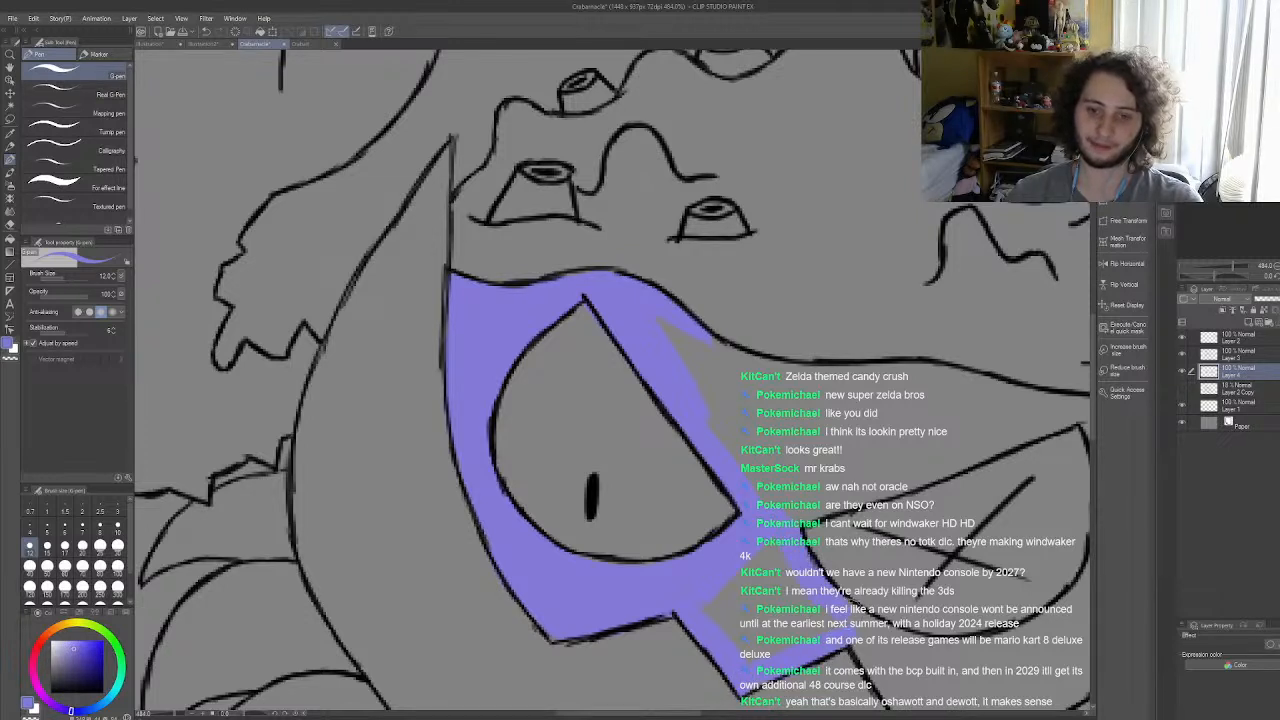
{"action": "scroll", "coordinate": [665, 500], "scroll_direction": "down", "scroll_amount": 12}
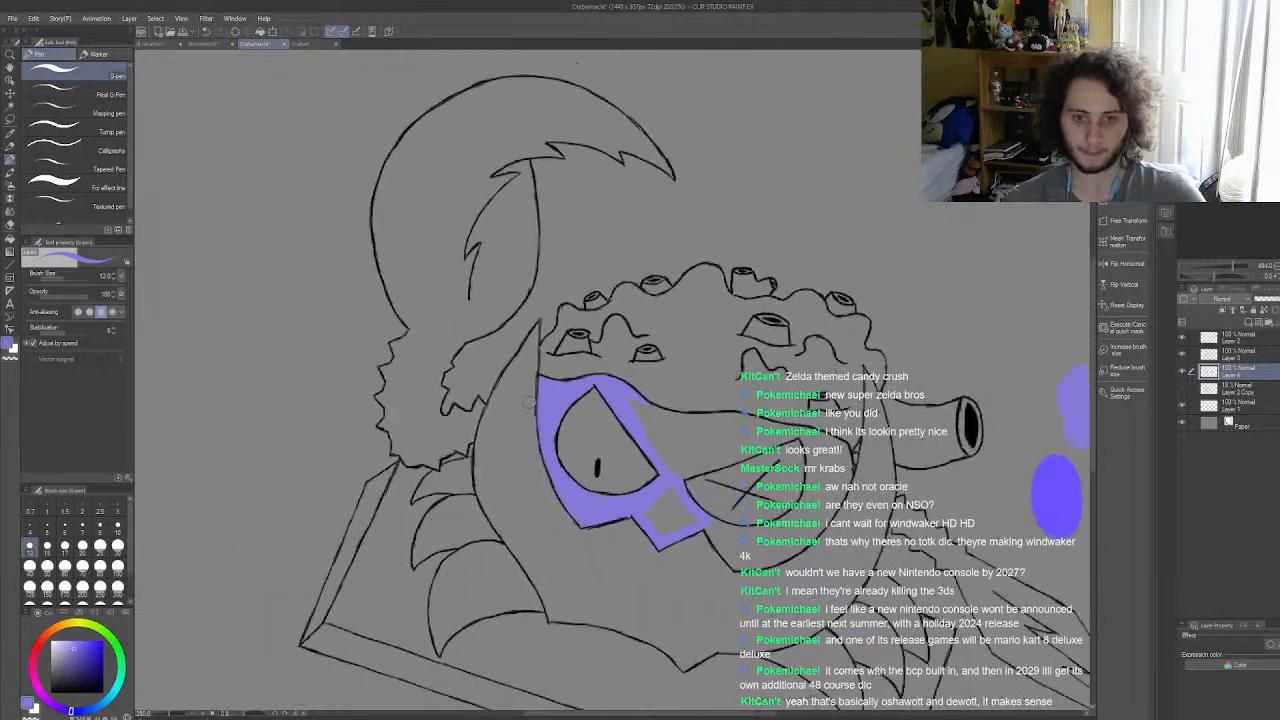
Step: Set the pen size to 25, fill the muted violet gap between the eyes and start covering the area beneath the right eye
{"action": "scroll", "coordinate": [640, 491], "scroll_direction": "up", "scroll_amount": 4}
{"action": "scroll", "coordinate": [655, 492], "scroll_direction": "up", "scroll_amount": 6}
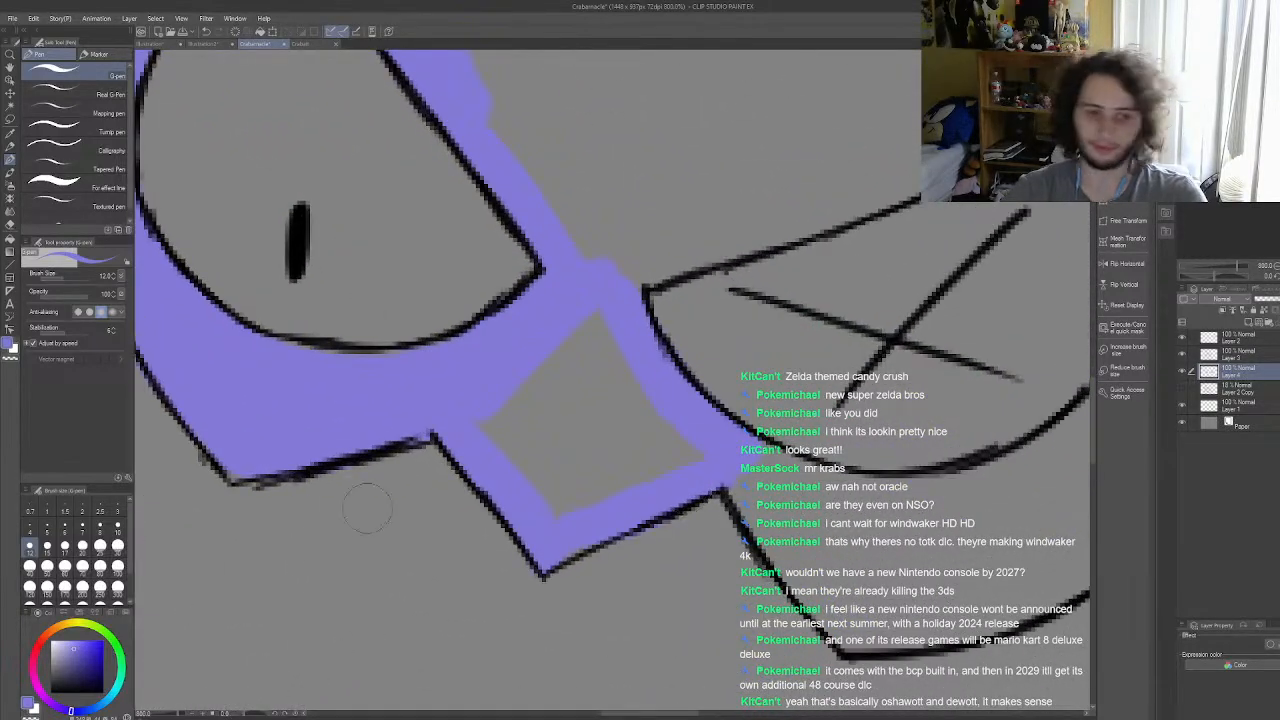
{"action": "left_click", "coordinate": [100, 547]}
{"action": "mouse_move", "coordinate": [565, 358]}
{"action": "left_mouse_down"}
{"action": "mouse_move", "coordinate": [524, 415]}
{"action": "mouse_move", "coordinate": [552, 467]}
{"action": "mouse_move", "coordinate": [532, 467]}
{"action": "mouse_move", "coordinate": [650, 455]}
{"action": "left_mouse_up"}
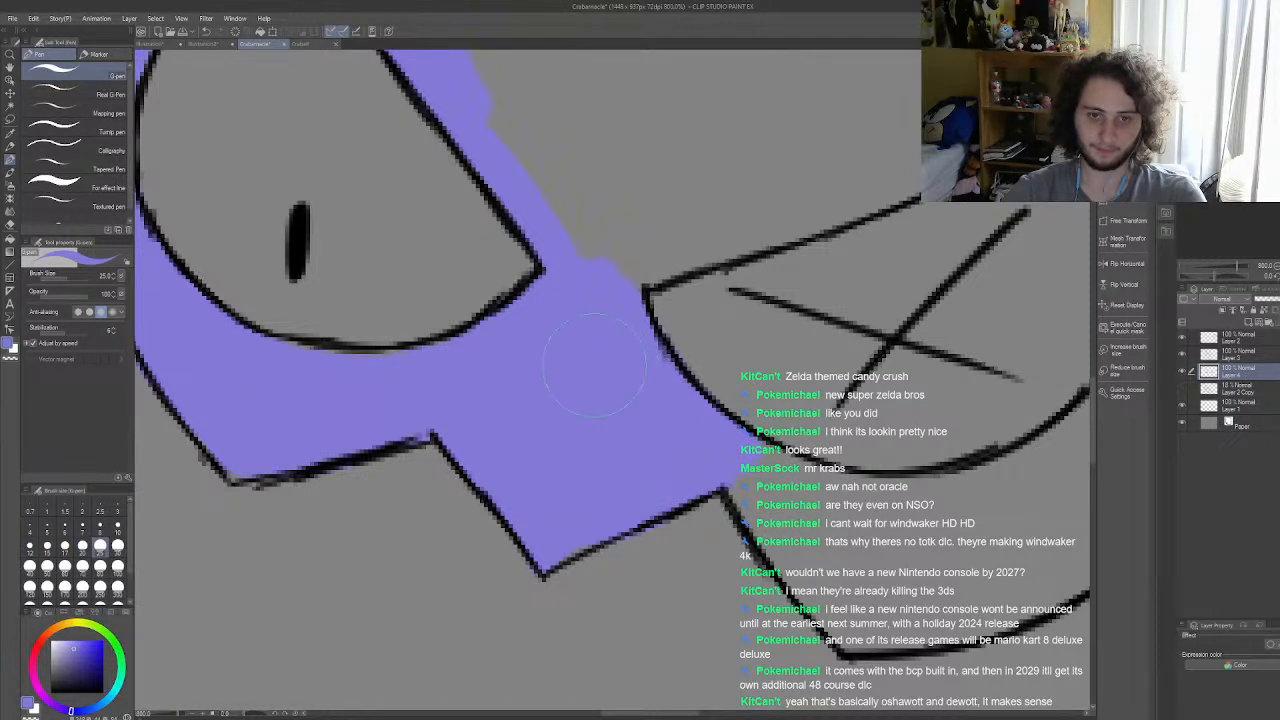
{"action": "mouse_move", "coordinate": [784, 528]}
{"action": "left_mouse_down"}
{"action": "mouse_move", "coordinate": [752, 484]}
{"action": "mouse_move", "coordinate": [853, 616]}
{"action": "left_mouse_up"}
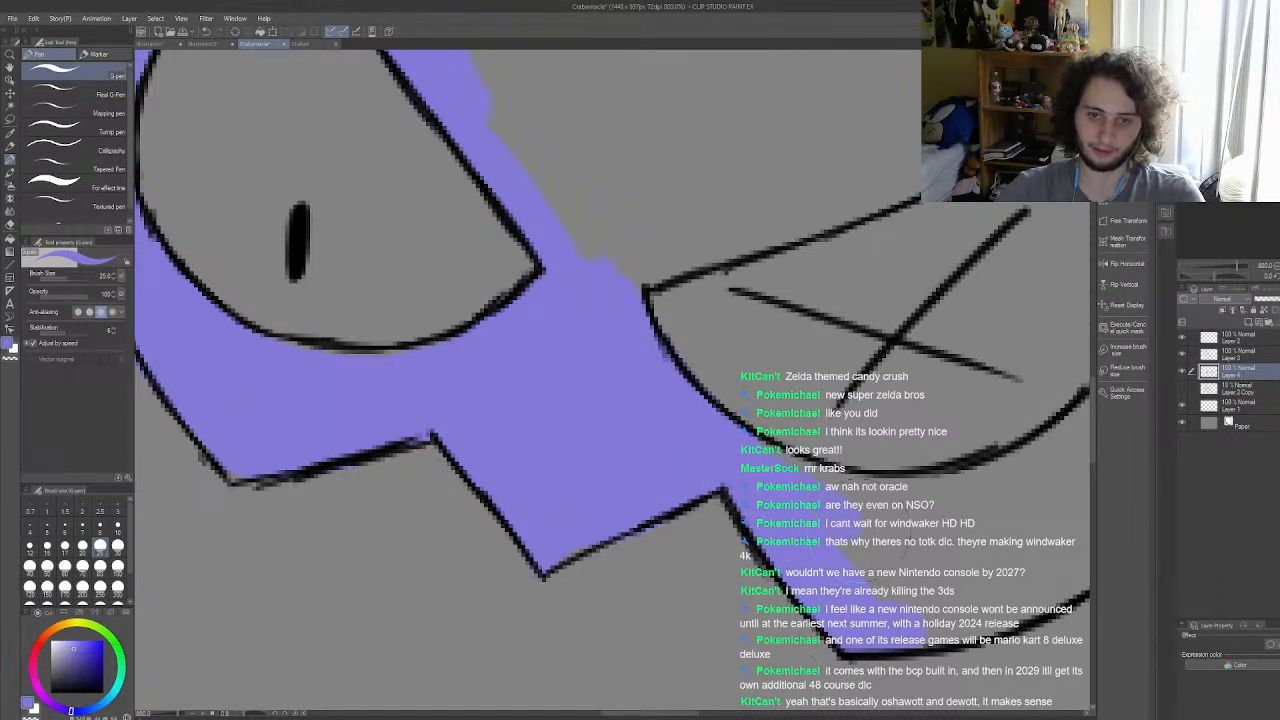
{"action": "mouse_move", "coordinate": [903, 503]}
{"action": "left_mouse_down"}
{"action": "mouse_move", "coordinate": [934, 501]}
{"action": "mouse_move", "coordinate": [975, 495]}
{"action": "left_mouse_up"}
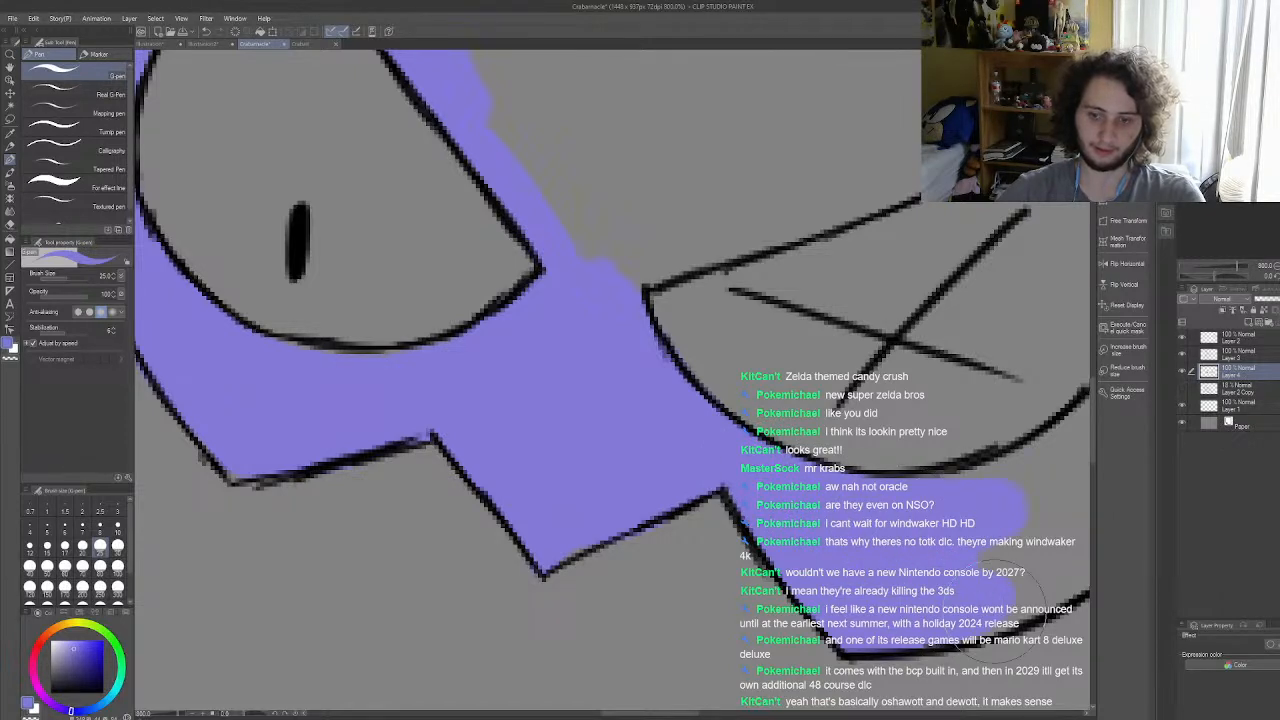
{"action": "scroll", "coordinate": [993, 609], "scroll_direction": "down", "scroll_amount": 14}
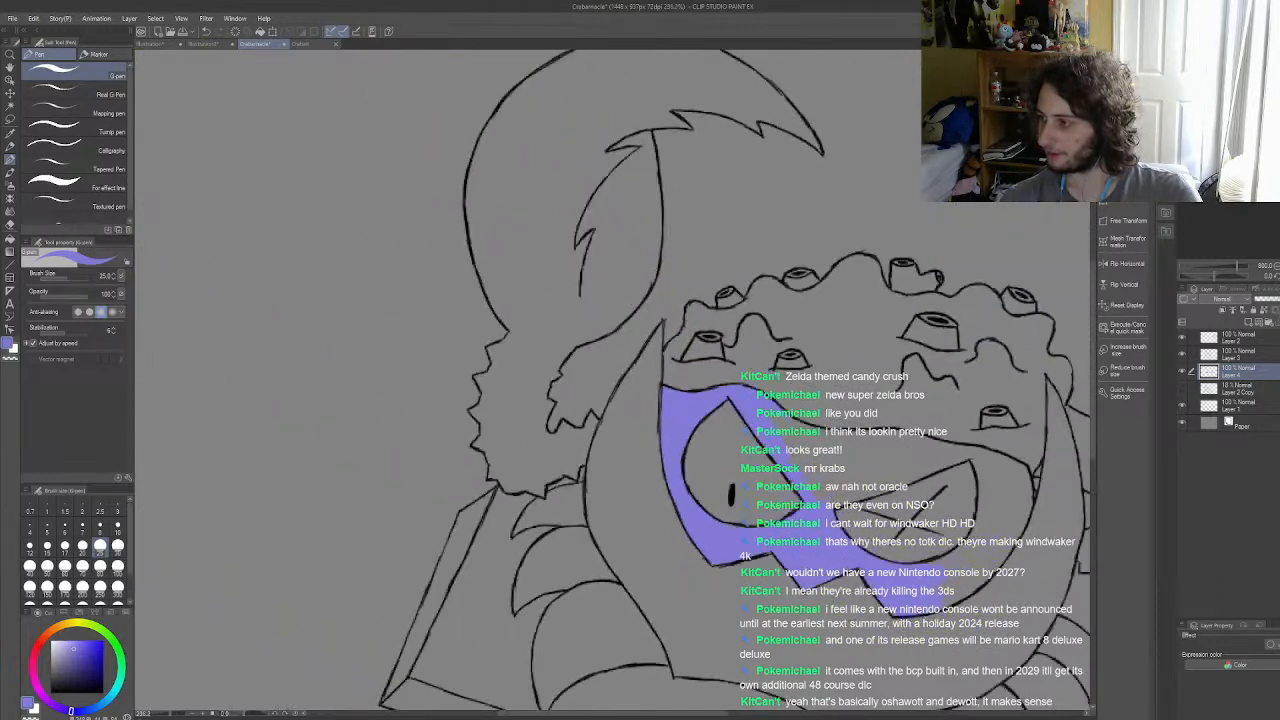
Step: Extend the muted violet under and around the outer side of the right eye, filling out to the shell's inner edge
{"action": "scroll", "coordinate": [806, 616], "scroll_direction": "up", "scroll_amount": 6}
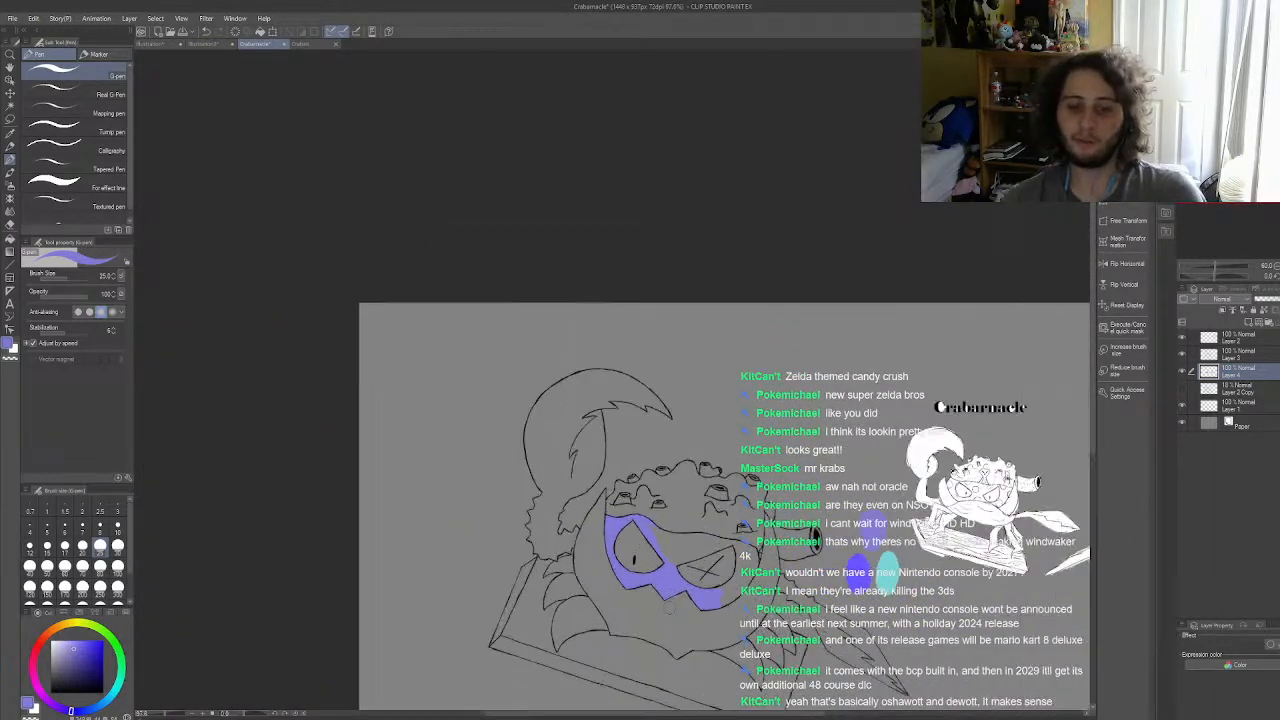
{"action": "scroll", "coordinate": [721, 603], "scroll_direction": "up", "scroll_amount": 7}
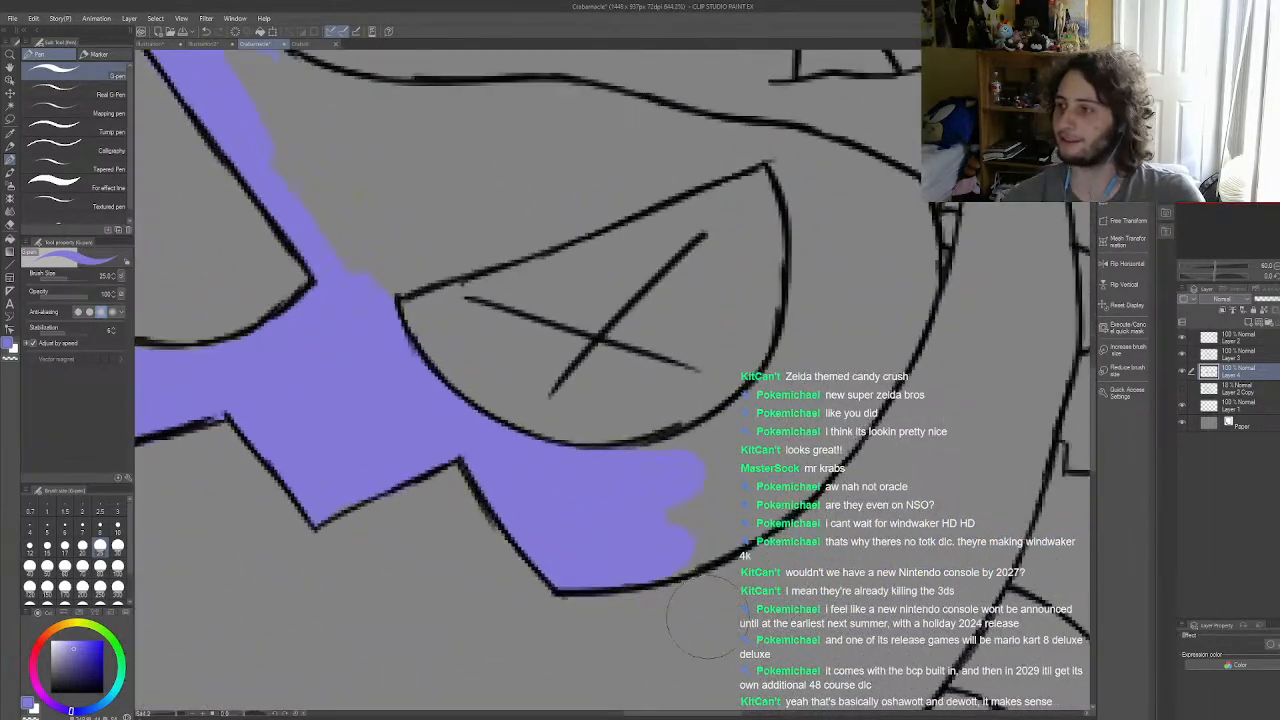
{"action": "left_click_drag", "start_coordinate": [590, 478], "coordinate": [700, 456]}
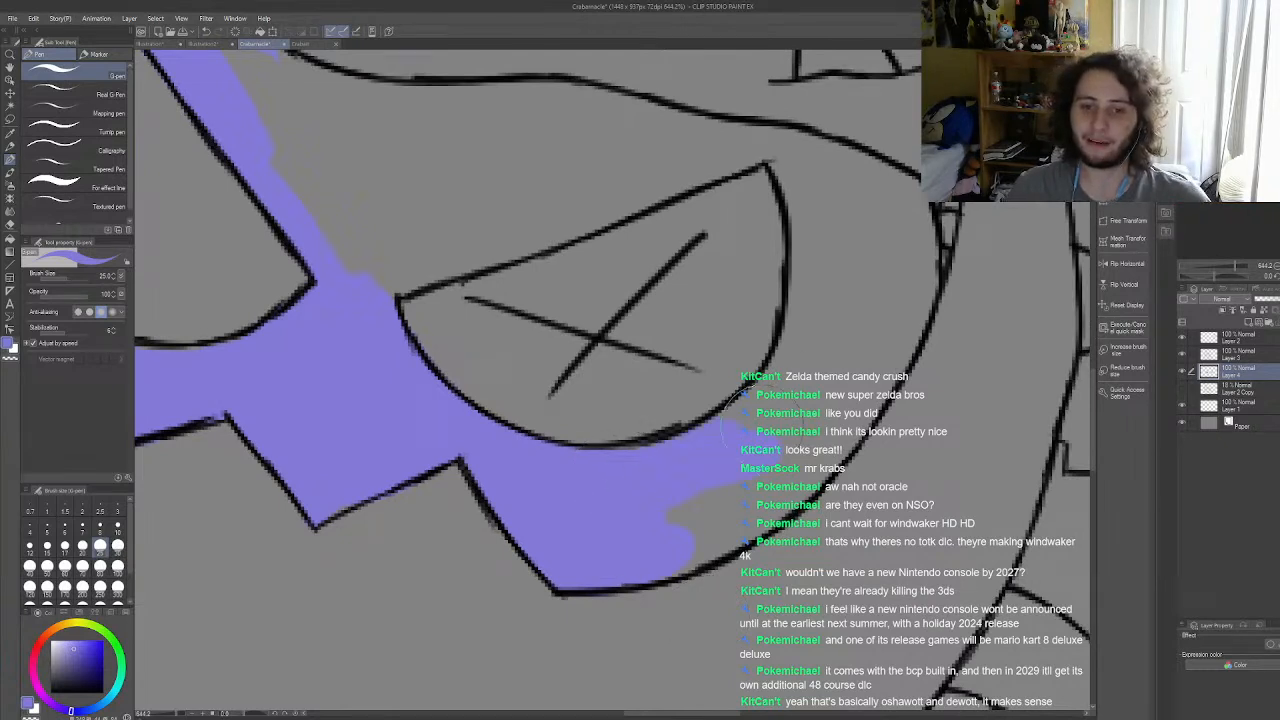
{"action": "mouse_move", "coordinate": [790, 350]}
{"action": "left_mouse_down"}
{"action": "mouse_move", "coordinate": [810, 235]}
{"action": "mouse_move", "coordinate": [803, 160]}
{"action": "mouse_move", "coordinate": [778, 240]}
{"action": "mouse_move", "coordinate": [785, 315]}
{"action": "left_mouse_up"}
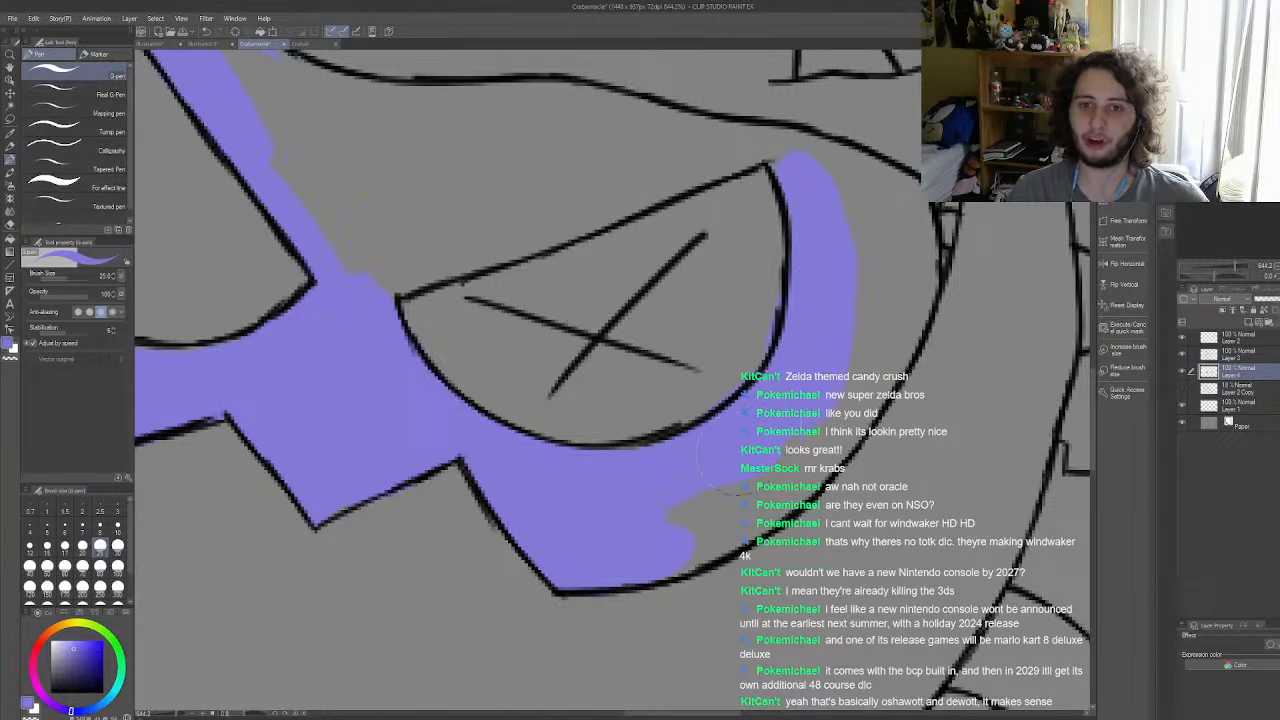
{"action": "mouse_move", "coordinate": [850, 455]}
{"action": "left_mouse_down"}
{"action": "mouse_move", "coordinate": [915, 358]}
{"action": "mouse_move", "coordinate": [885, 407]}
{"action": "mouse_move", "coordinate": [910, 280]}
{"action": "mouse_move", "coordinate": [820, 190]}
{"action": "mouse_move", "coordinate": [860, 160]}
{"action": "mouse_move", "coordinate": [900, 180]}
{"action": "mouse_move", "coordinate": [885, 145]}
{"action": "mouse_move", "coordinate": [888, 190]}
{"action": "mouse_move", "coordinate": [935, 260]}
{"action": "mouse_move", "coordinate": [887, 344]}
{"action": "left_mouse_up"}
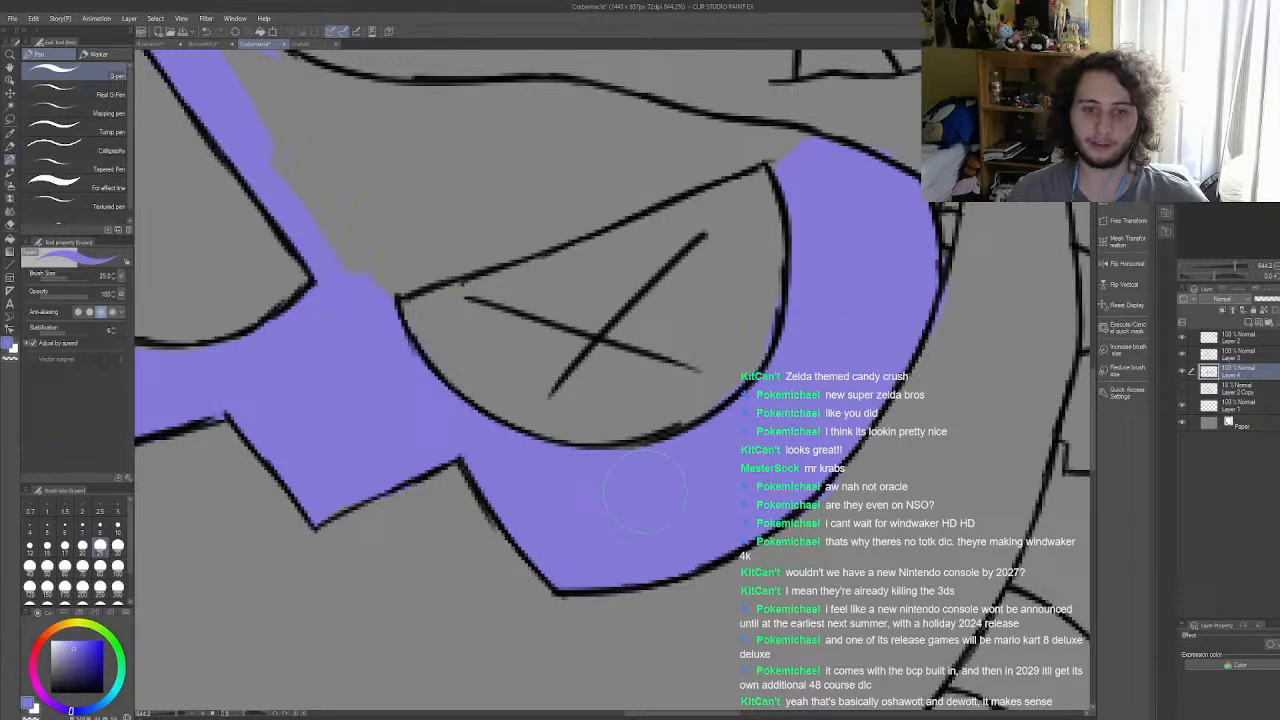
Step: Paint muted violet along the forehead line above the right eye and fill the remaining area between the two eyes
{"action": "scroll", "coordinate": [832, 340], "scroll_direction": "down", "scroll_amount": 9}
{"action": "scroll", "coordinate": [634, 362], "scroll_direction": "up", "scroll_amount": 7}
{"action": "scroll", "coordinate": [635, 362], "scroll_direction": "up", "scroll_amount": 1}
{"action": "mouse_move", "coordinate": [512, 258]}
{"action": "left_mouse_down"}
{"action": "mouse_move", "coordinate": [572, 287]}
{"action": "mouse_move", "coordinate": [449, 192]}
{"action": "mouse_move", "coordinate": [499, 237]}
{"action": "mouse_move", "coordinate": [702, 316]}
{"action": "mouse_move", "coordinate": [565, 276]}
{"action": "mouse_move", "coordinate": [702, 309]}
{"action": "mouse_move", "coordinate": [768, 287]}
{"action": "mouse_move", "coordinate": [599, 285]}
{"action": "mouse_move", "coordinate": [864, 293]}
{"action": "mouse_move", "coordinate": [749, 277]}
{"action": "mouse_move", "coordinate": [894, 313]}
{"action": "mouse_move", "coordinate": [839, 288]}
{"action": "mouse_move", "coordinate": [1023, 330]}
{"action": "left_mouse_up"}
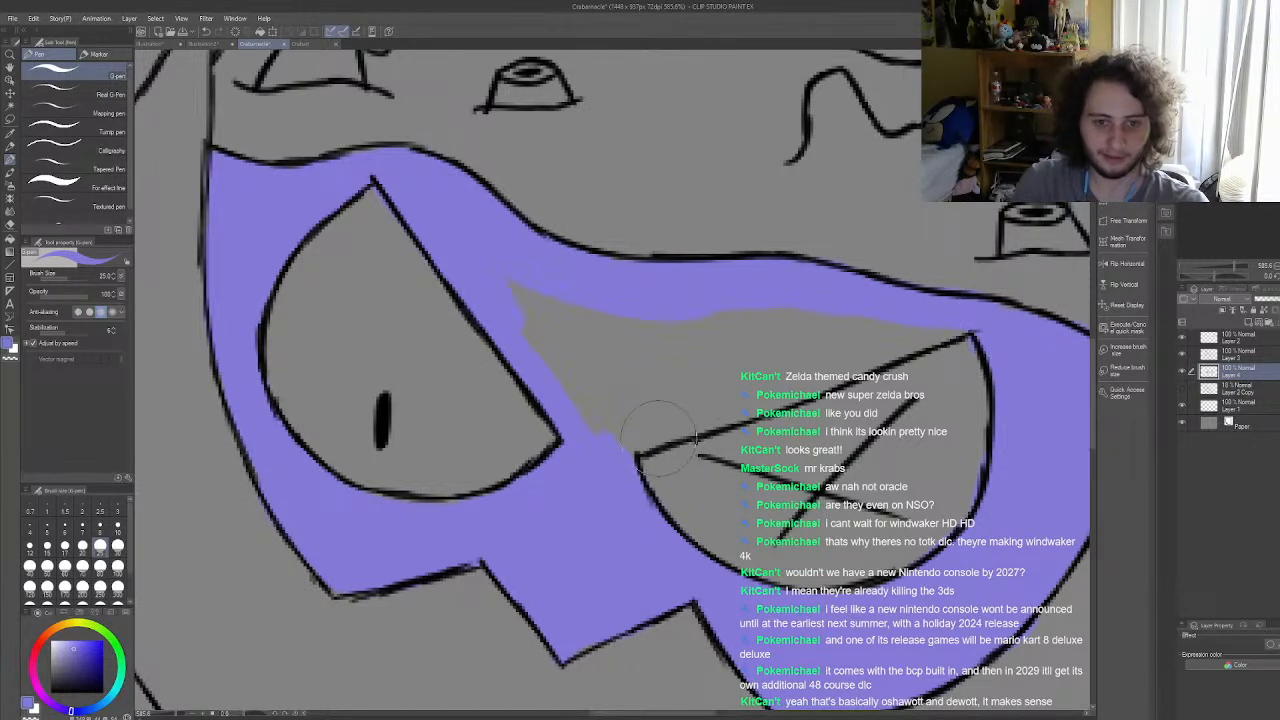
{"action": "mouse_move", "coordinate": [616, 437]}
{"action": "left_mouse_down"}
{"action": "mouse_move", "coordinate": [794, 364]}
{"action": "mouse_move", "coordinate": [598, 454]}
{"action": "mouse_move", "coordinate": [932, 329]}
{"action": "mouse_move", "coordinate": [813, 358]}
{"action": "mouse_move", "coordinate": [866, 338]}
{"action": "mouse_move", "coordinate": [955, 326]}
{"action": "mouse_move", "coordinate": [650, 380]}
{"action": "left_mouse_up"}
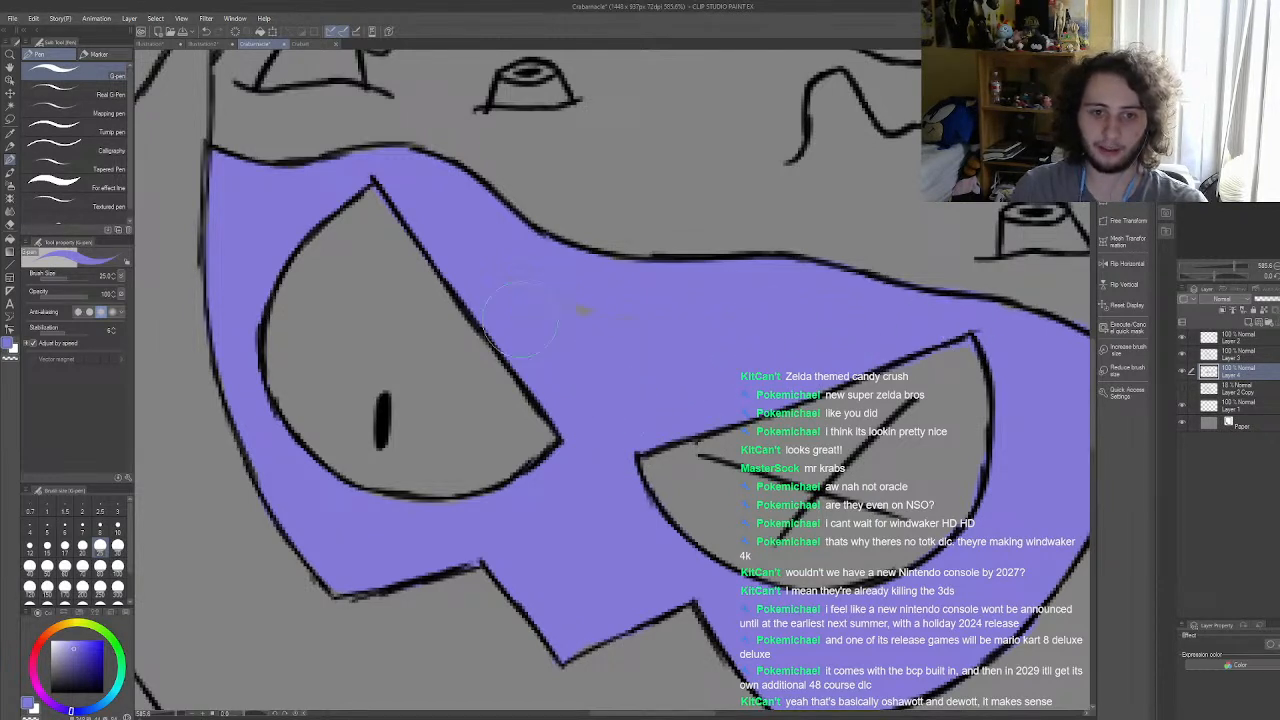
Step: Reduce the pen size to 5 and inspect the violet face for gaps along the eye and forehead outlines
{"action": "key", "text": "e"}
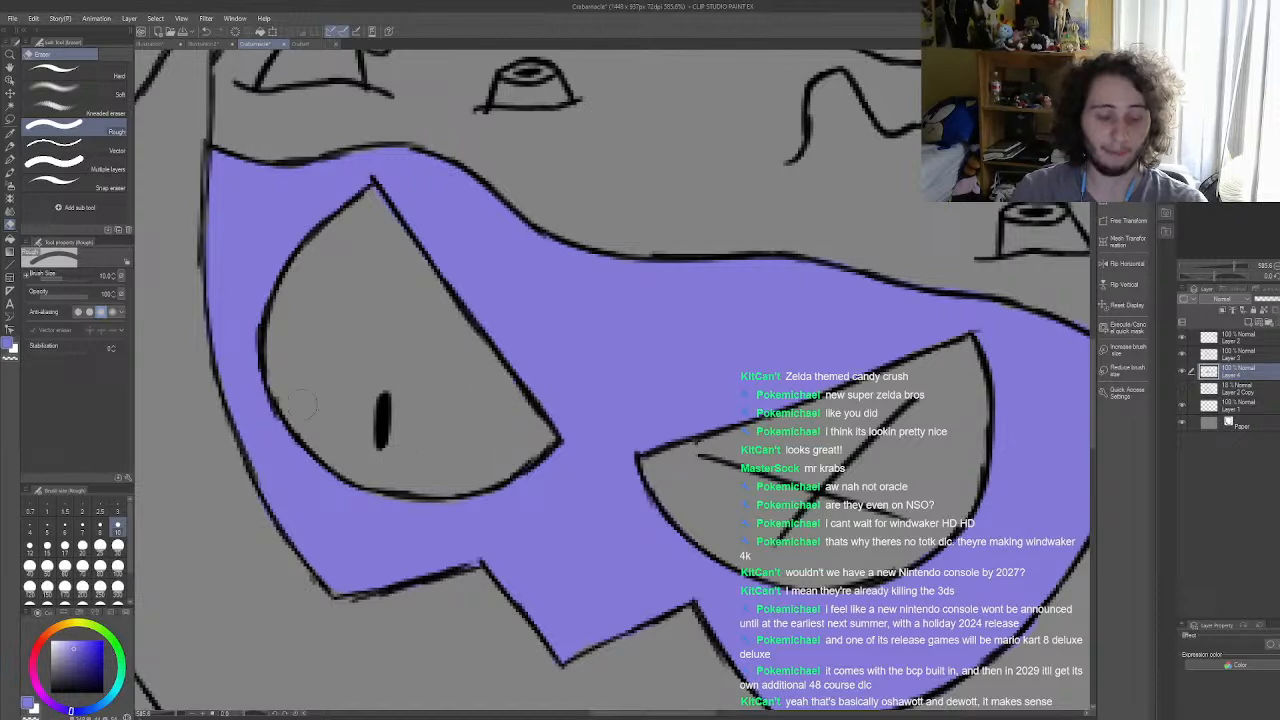
{"action": "left_click", "coordinate": [9, 158]}
{"action": "left_click", "coordinate": [44, 538]}
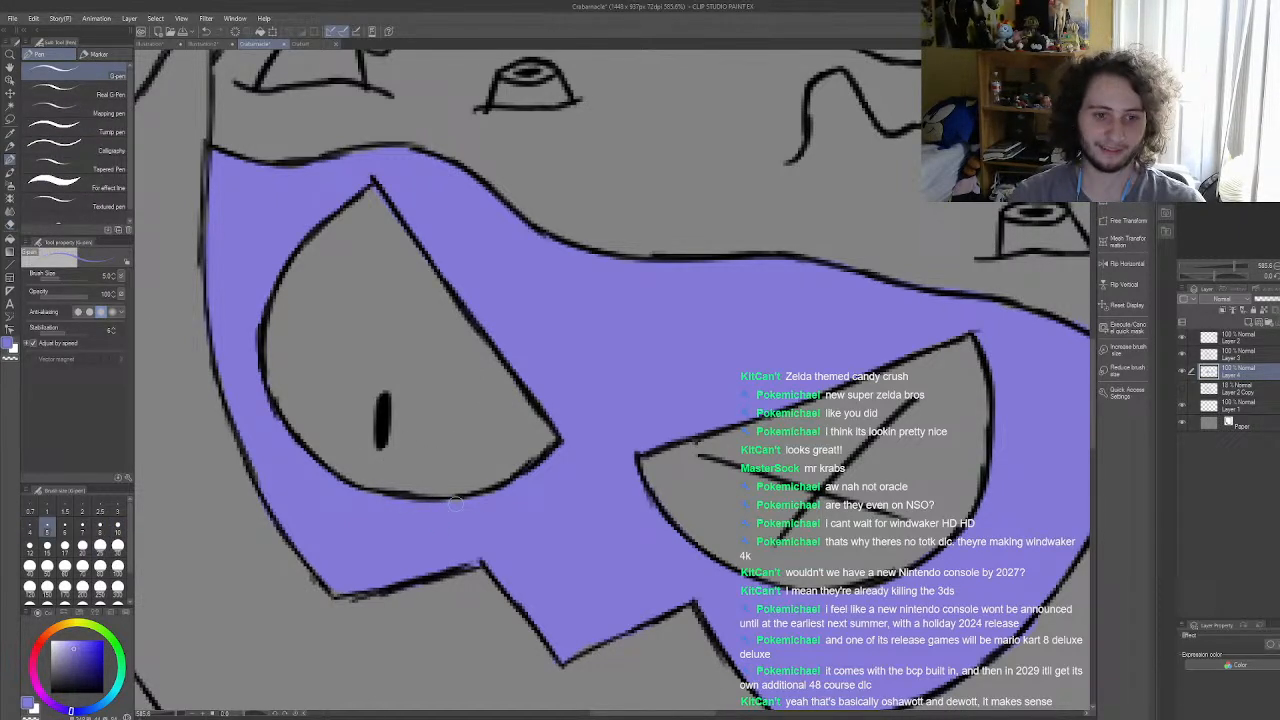
{"action": "scroll", "coordinate": [485, 510], "scroll_direction": "down", "scroll_amount": 3}
{"action": "scroll", "coordinate": [790, 482], "scroll_direction": "up", "scroll_amount": 4}
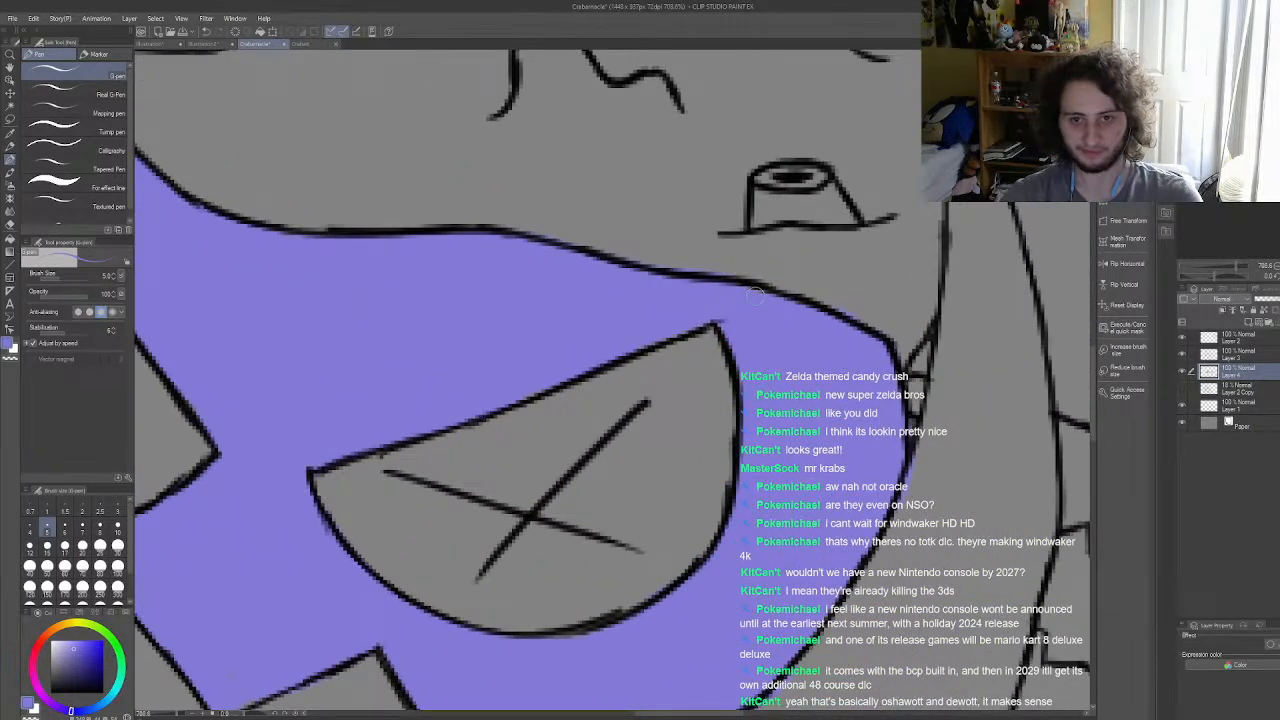
{"action": "scroll", "coordinate": [620, 430], "scroll_direction": "down", "scroll_amount": 8}
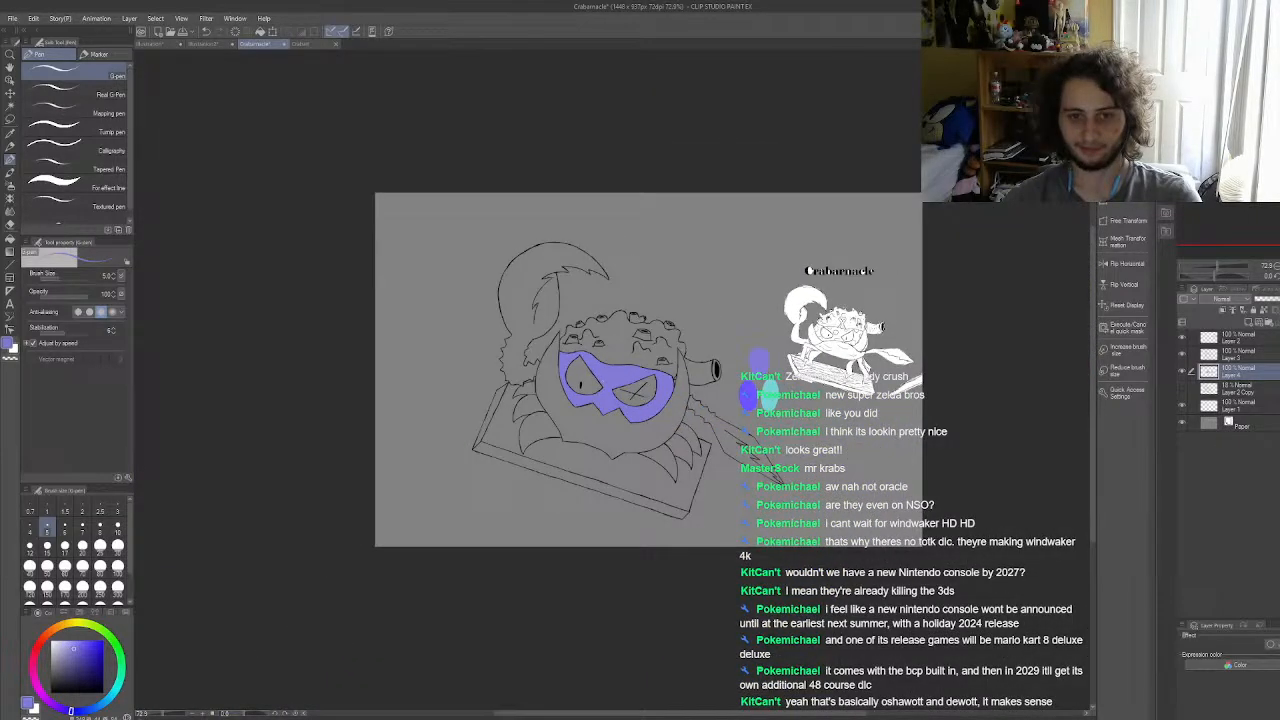
{"action": "scroll", "coordinate": [776, 393], "scroll_direction": "up", "scroll_amount": 4}
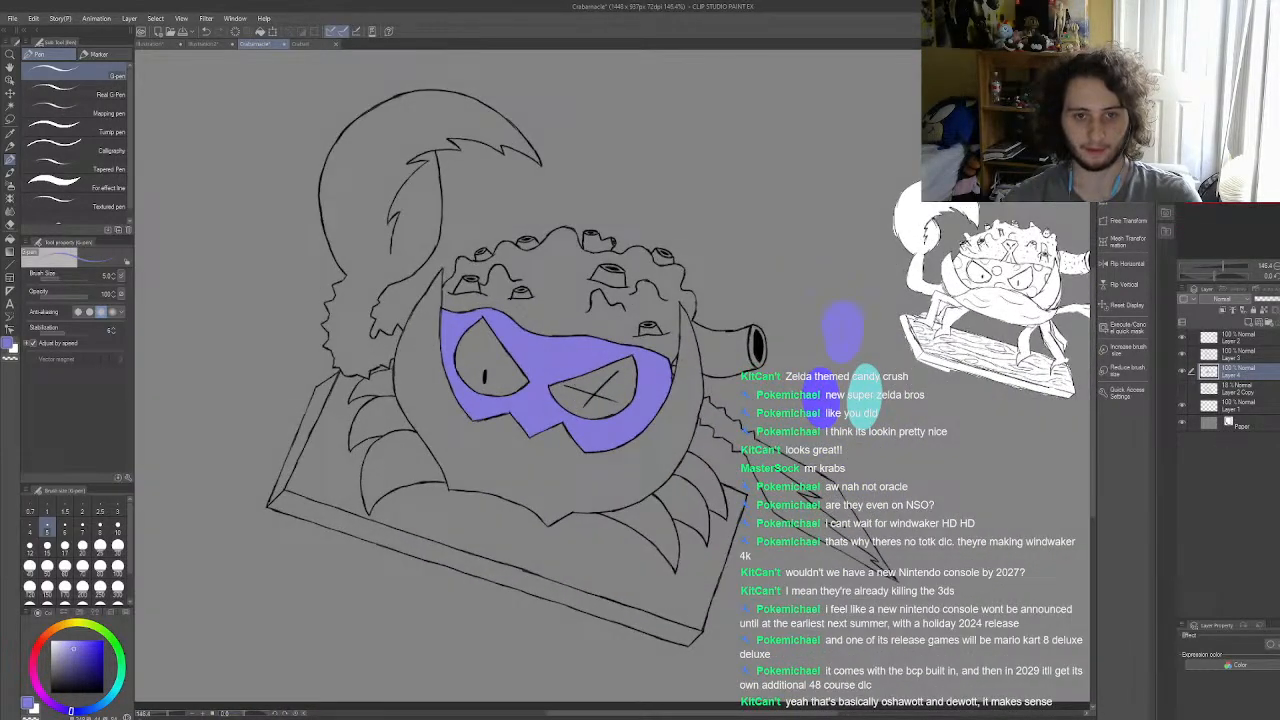
{"action": "scroll", "coordinate": [885, 392], "scroll_direction": "down", "scroll_amount": 2}
{"action": "scroll", "coordinate": [885, 392], "scroll_direction": "up", "scroll_amount": 4}
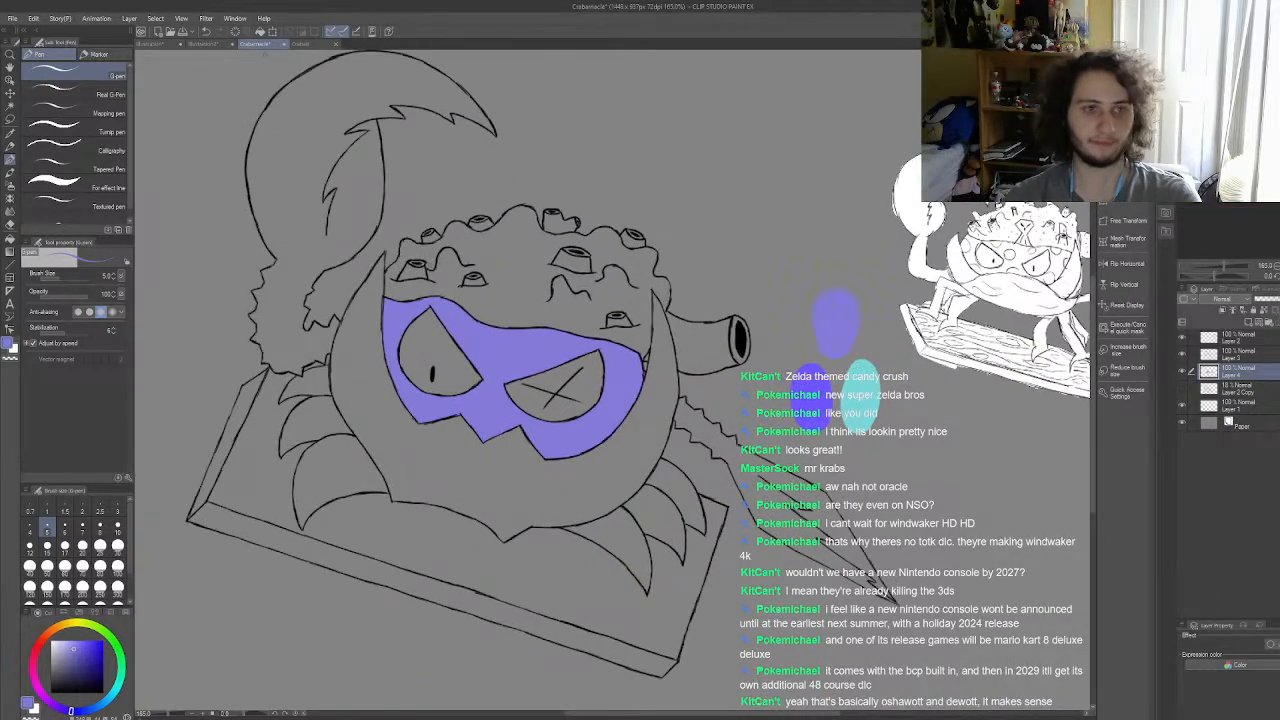
Step: Sample the light orange from the earlier crab's shell and paint a swatch of it below the teal one with a larger pen
{"action": "left_click", "coordinate": [299, 44]}
{"action": "left_click", "coordinate": [11, 137]}
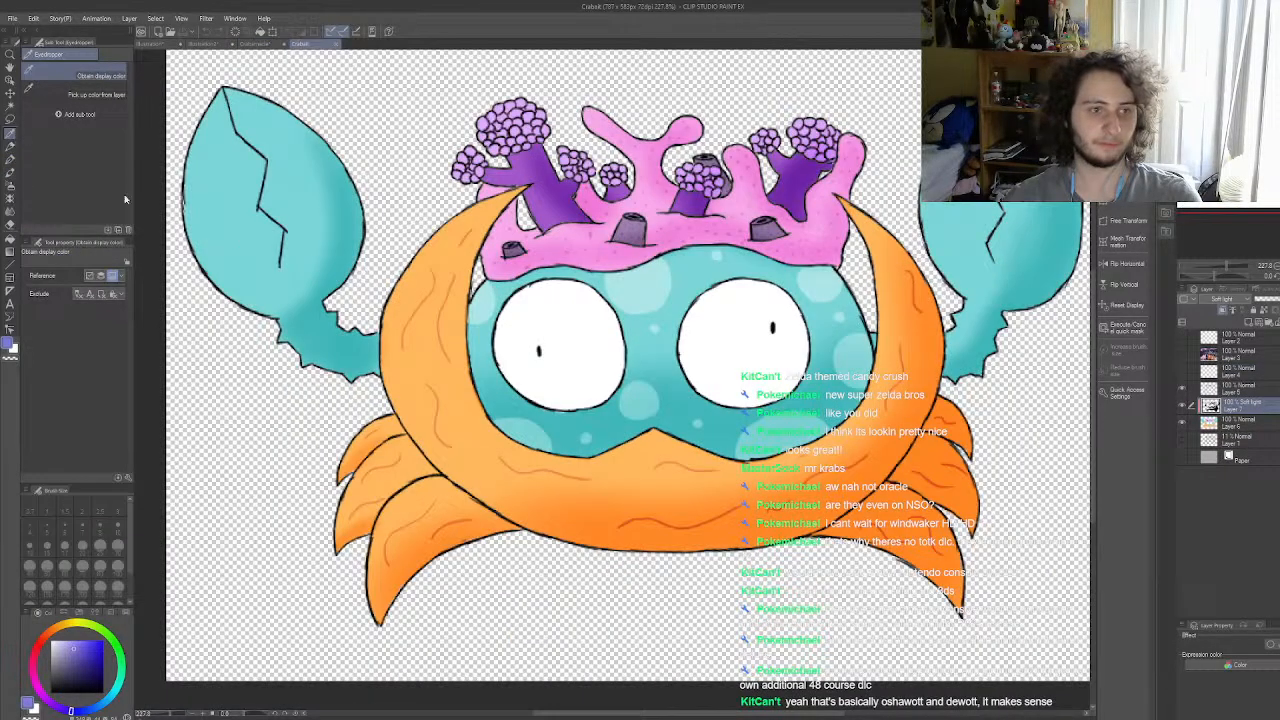
{"action": "left_click", "coordinate": [253, 44]}
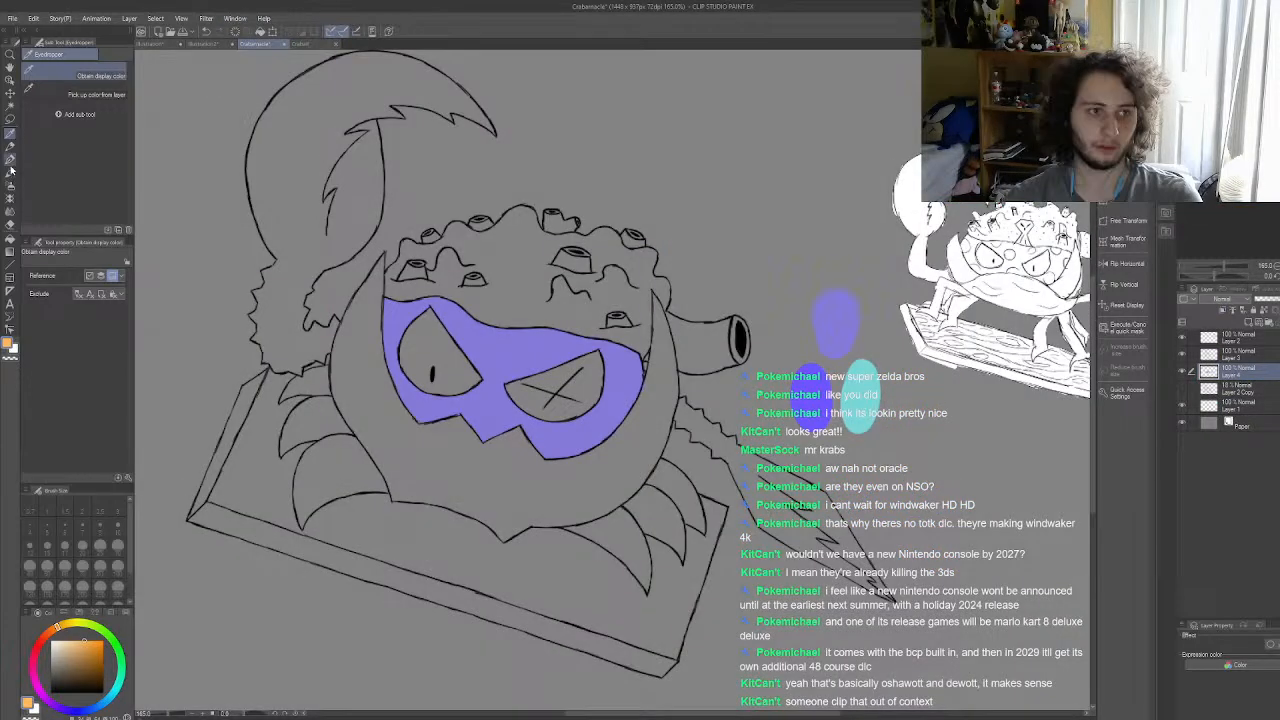
{"action": "left_click", "coordinate": [10, 161]}
{"action": "scroll", "coordinate": [440, 250], "scroll_direction": "down", "scroll_amount": 2}
{"action": "scroll", "coordinate": [737, 461], "scroll_direction": "up", "scroll_amount": 3}
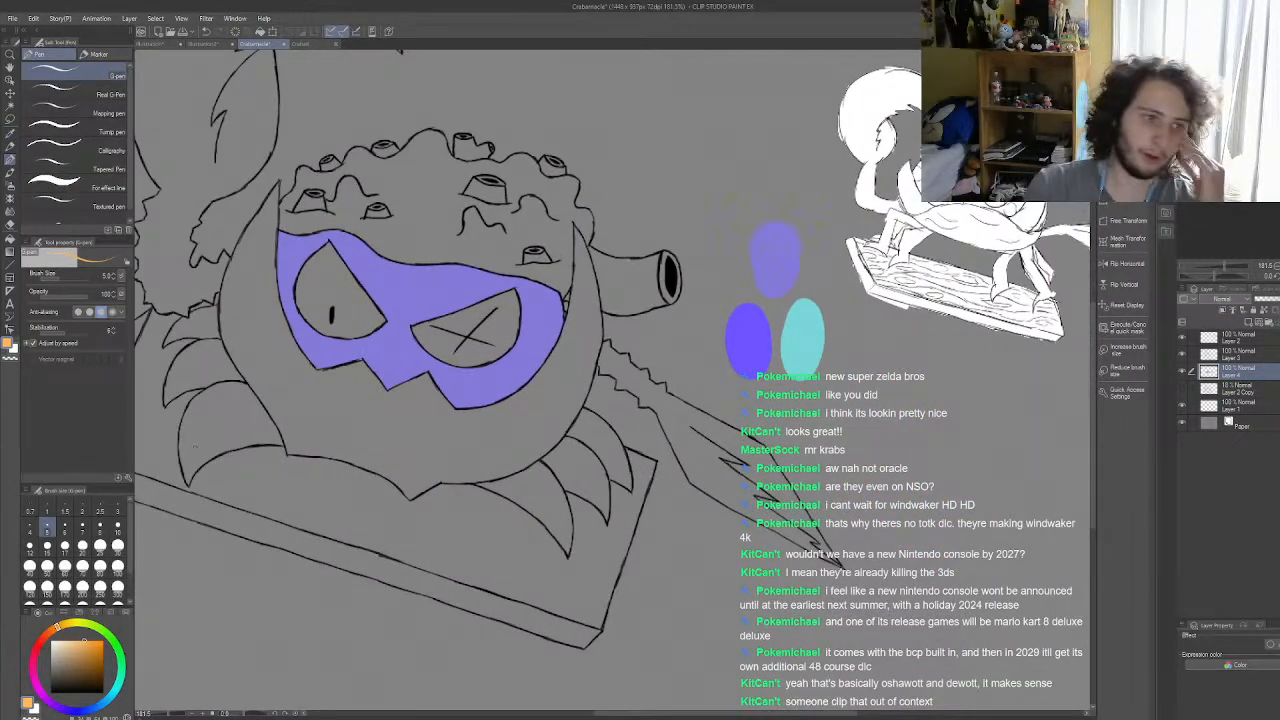
{"action": "left_click", "coordinate": [118, 566]}
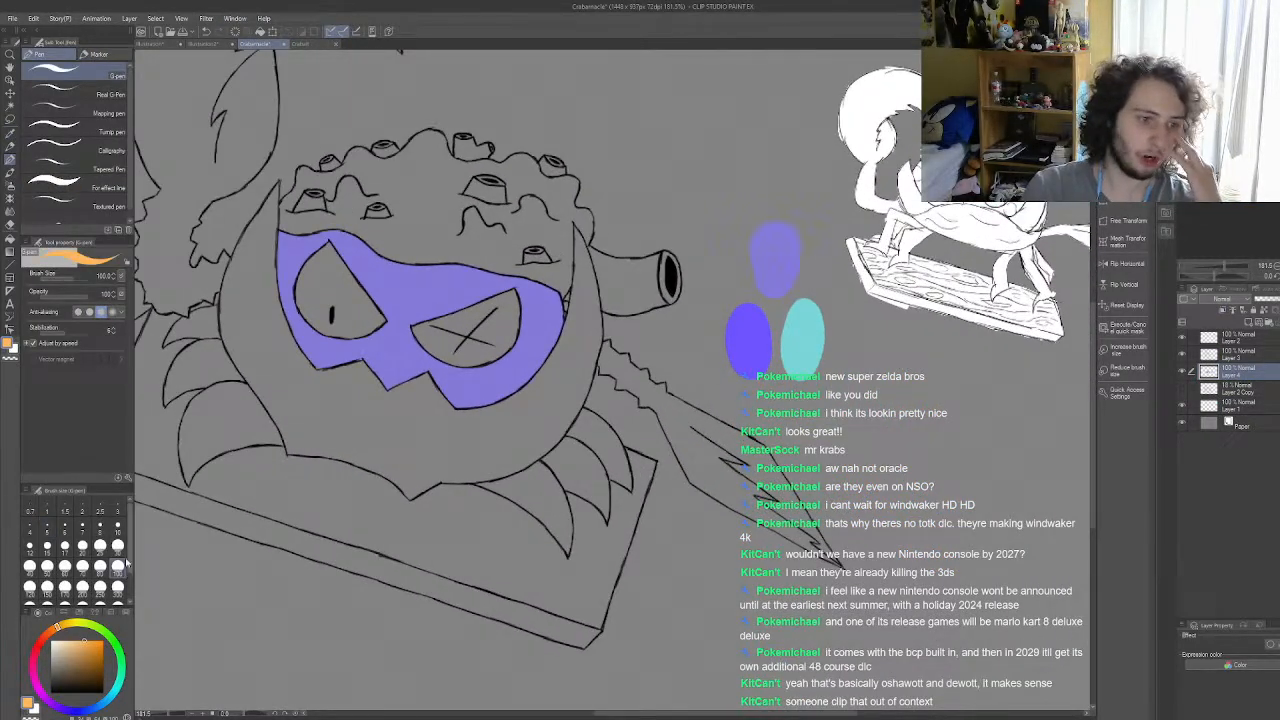
{"action": "mouse_move", "coordinate": [850, 366]}
{"action": "left_mouse_down"}
{"action": "mouse_move", "coordinate": [845, 440]}
{"action": "mouse_move", "coordinate": [860, 405]}
{"action": "left_mouse_up"}
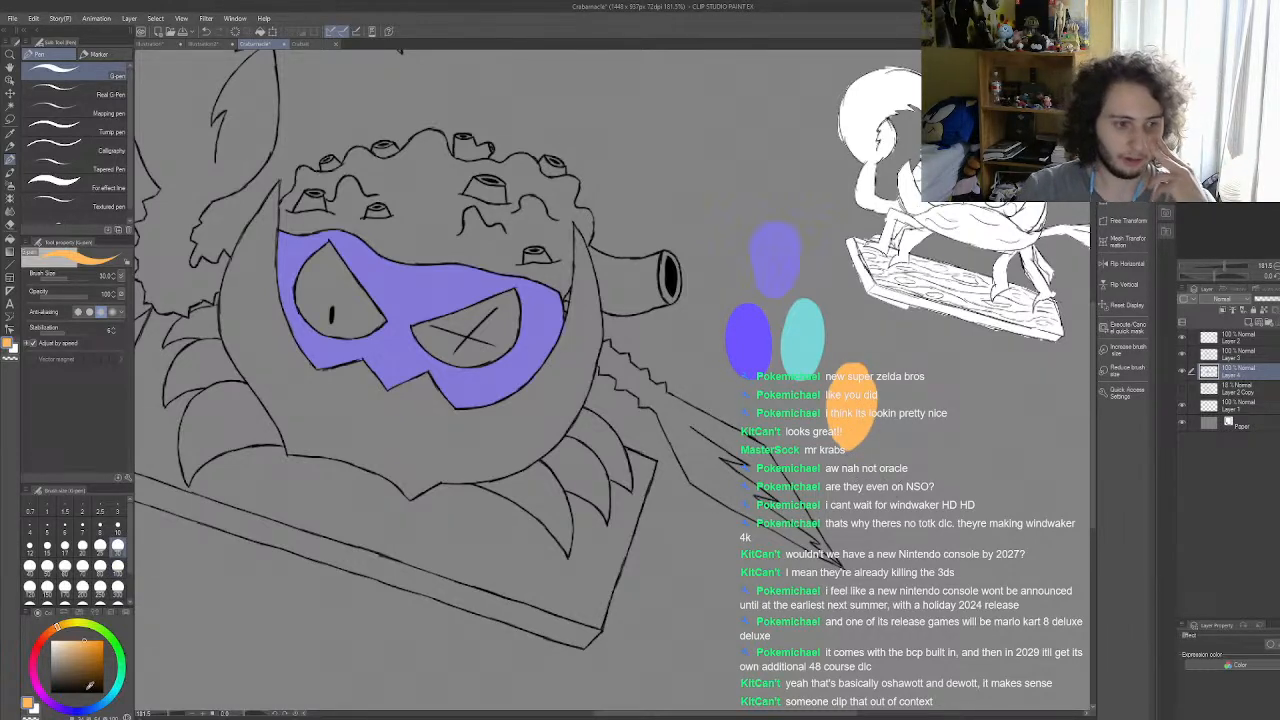
Step: Shift the colour to a redder orange, paint a swatch beside the light orange one and fill the crab's shell with it
{"action": "left_click_drag", "start_coordinate": [60, 628], "coordinate": [48, 632]}
{"action": "mouse_move", "coordinate": [920, 433]}
{"action": "left_mouse_down"}
{"action": "mouse_move", "coordinate": [905, 395]}
{"action": "mouse_move", "coordinate": [895, 455]}
{"action": "mouse_move", "coordinate": [925, 375]}
{"action": "left_mouse_up"}
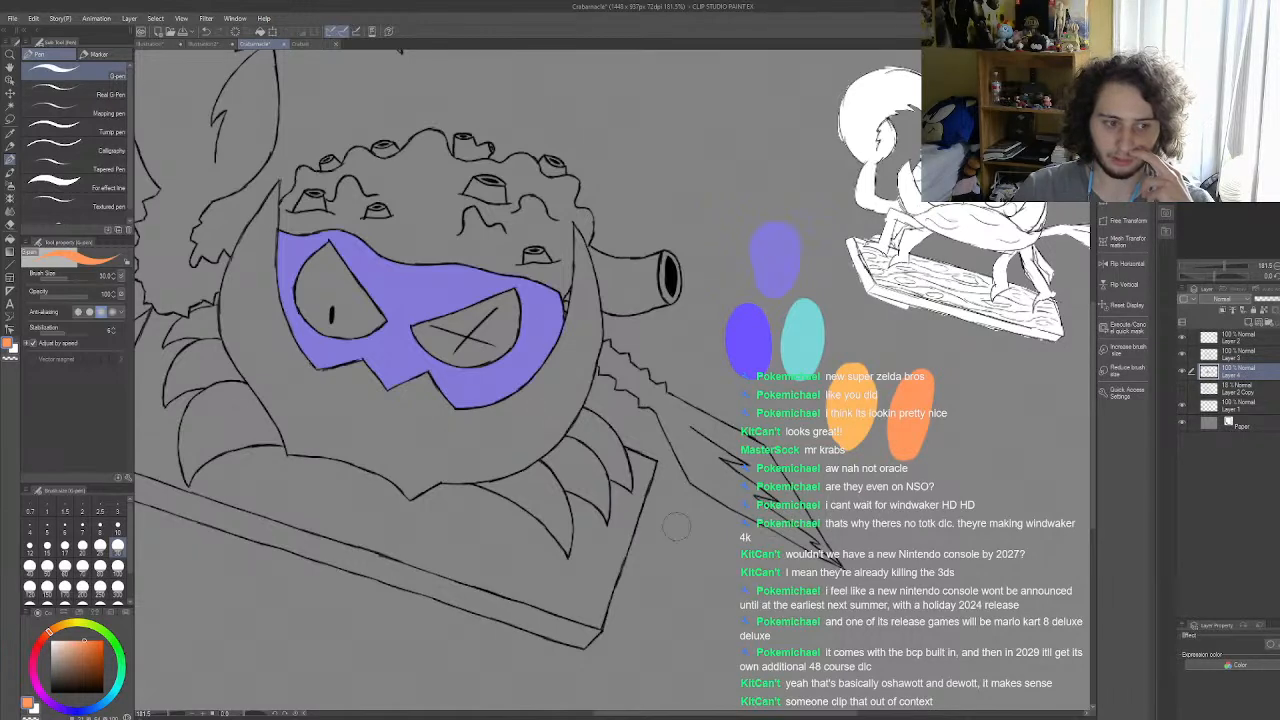
{"action": "scroll", "coordinate": [438, 340], "scroll_direction": "down", "scroll_amount": 3}
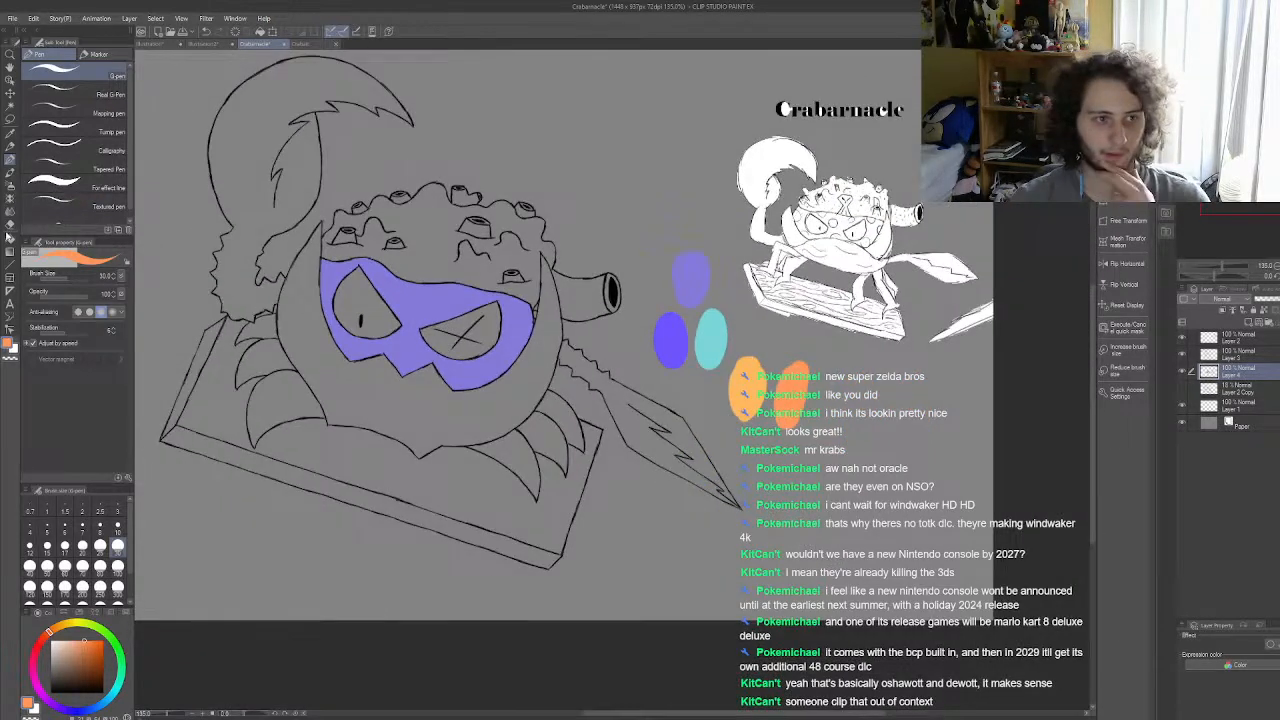
{"action": "left_click", "coordinate": [10, 238]}
{"action": "left_click", "coordinate": [325, 357]}
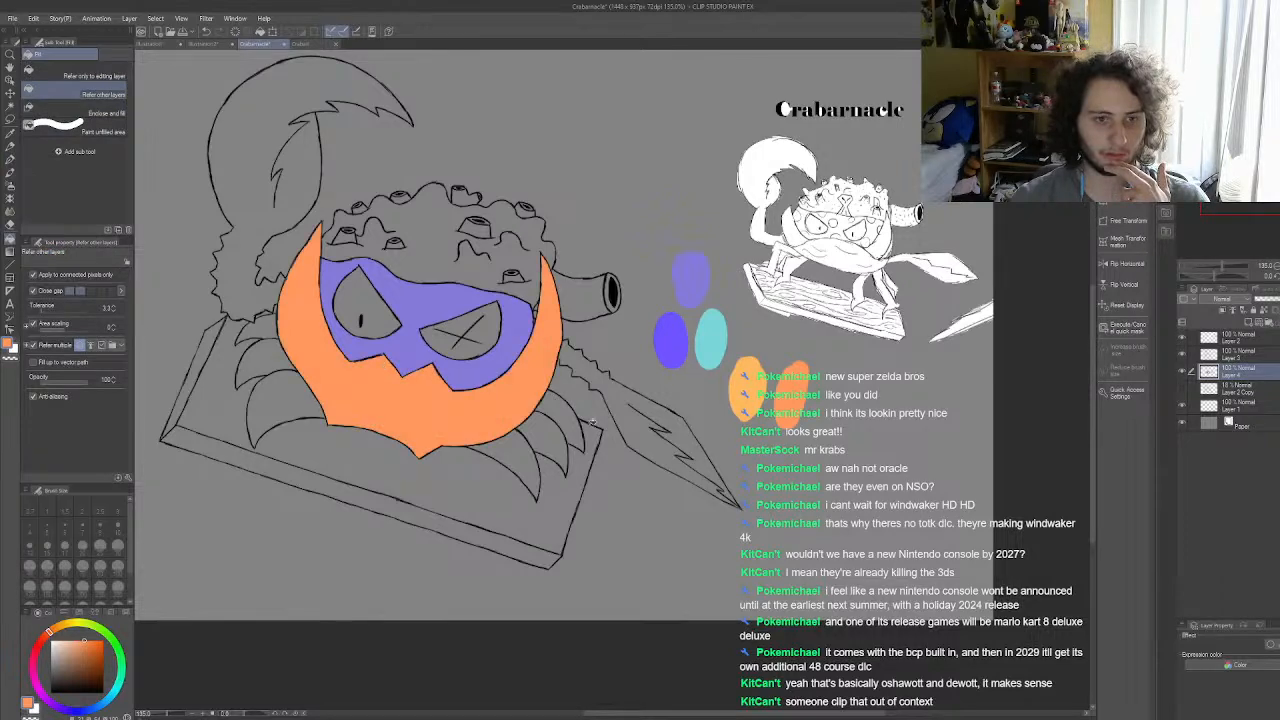
Step: Sample the light orange swatch and refill the shell with it to compare the two oranges
{"action": "scroll", "coordinate": [305, 411], "scroll_direction": "up", "scroll_amount": 3}
{"action": "scroll", "coordinate": [508, 404], "scroll_direction": "down", "scroll_amount": 3}
{"action": "scroll", "coordinate": [508, 399], "scroll_direction": "up", "scroll_amount": 3}
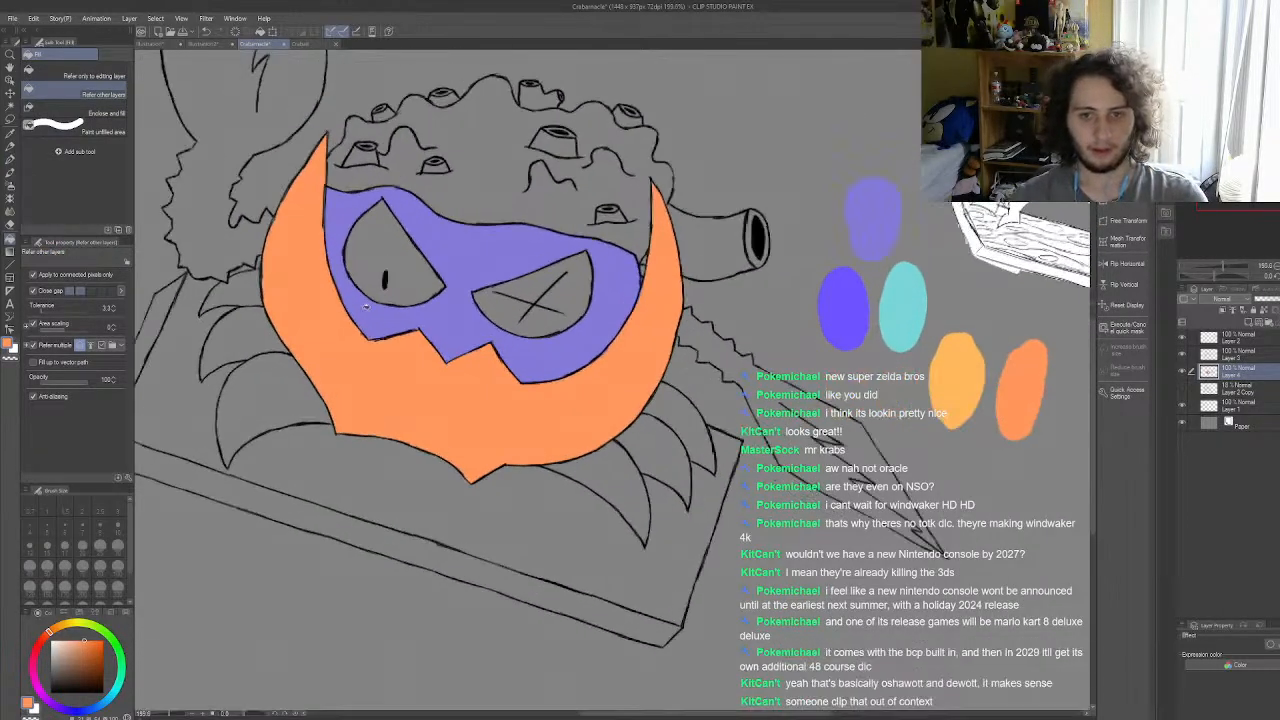
{"action": "left_click", "coordinate": [11, 133]}
{"action": "left_click", "coordinate": [968, 367]}
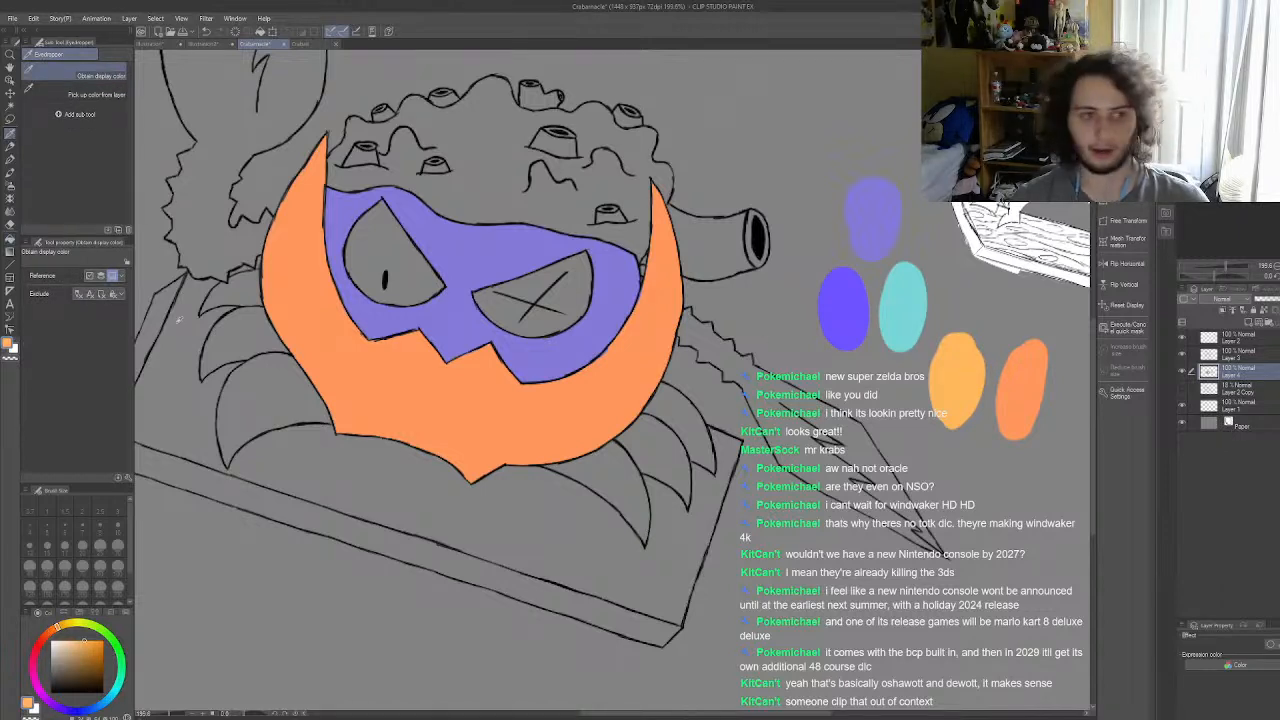
{"action": "left_click", "coordinate": [11, 243]}
{"action": "left_click", "coordinate": [448, 396]}
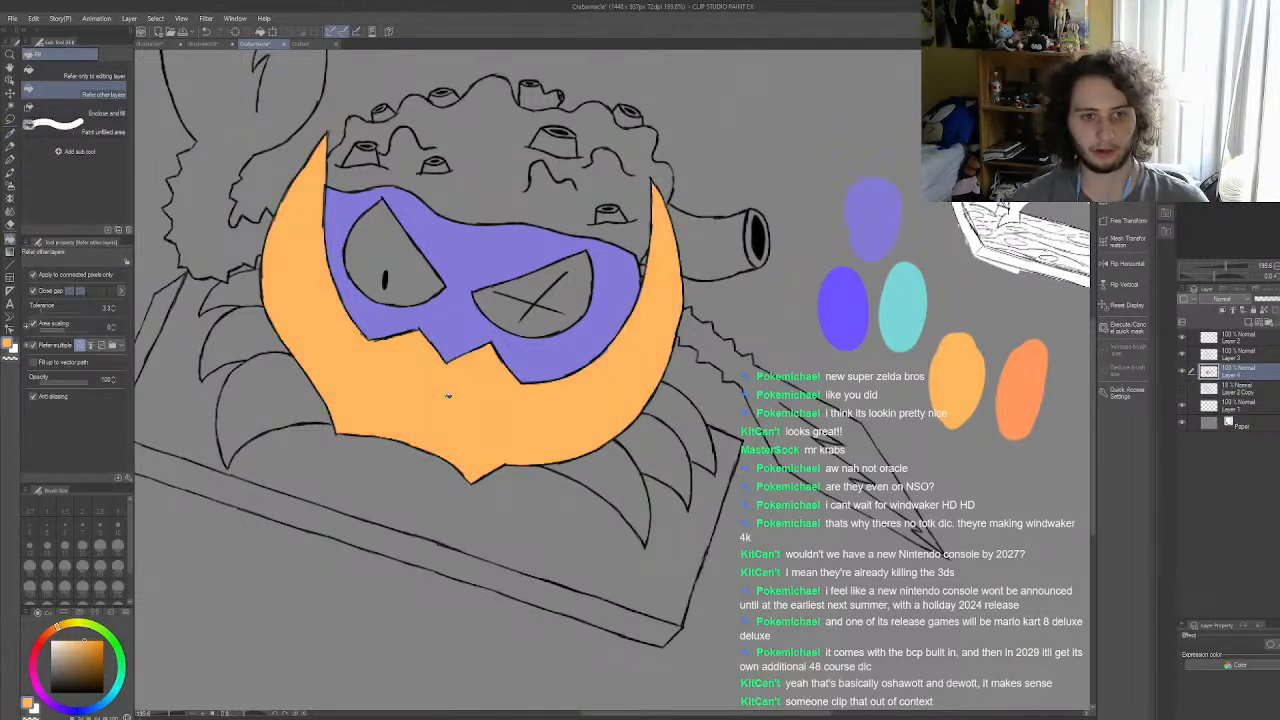
Step: Sample the redder orange swatch and fill the shell with it again
{"action": "left_click", "coordinate": [11, 133]}
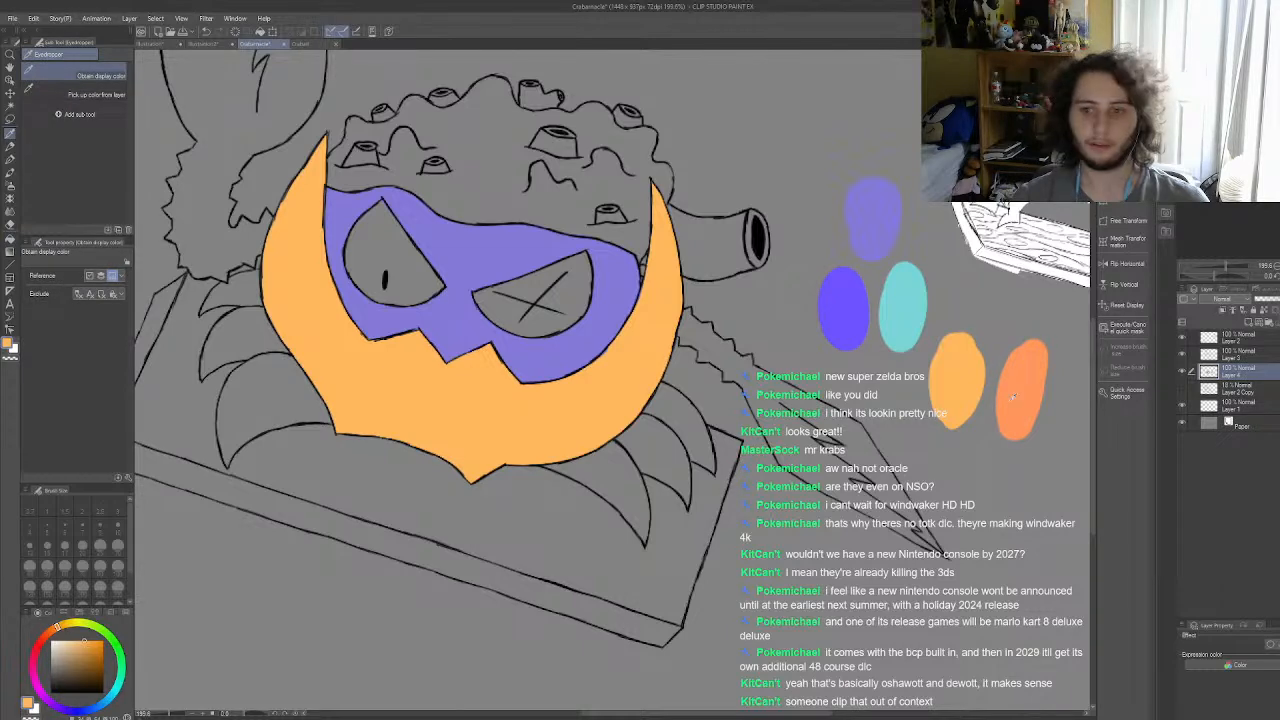
{"action": "left_click", "coordinate": [11, 243]}
{"action": "left_click", "coordinate": [519, 403]}
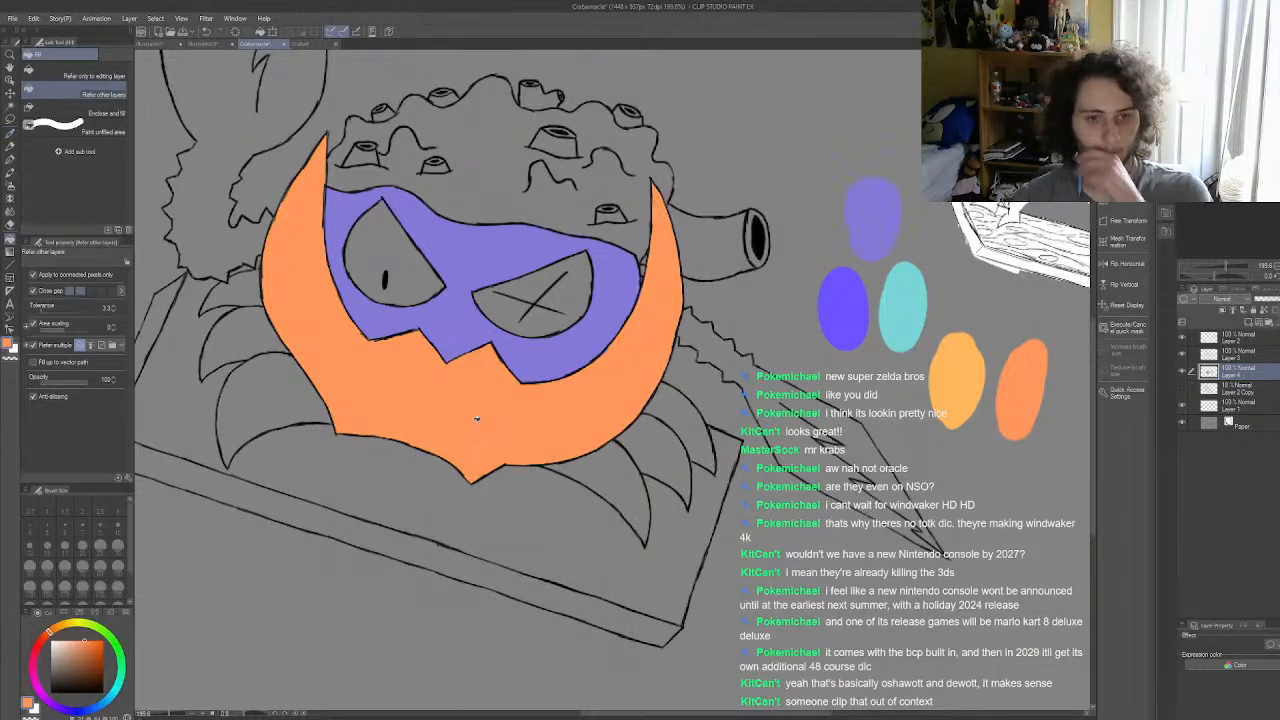
Step: Touch up the orange along the outlines of the shell's left horn with a size 12 G-pen
{"action": "scroll", "coordinate": [476, 418], "scroll_direction": "up", "scroll_amount": 2}
{"action": "scroll", "coordinate": [634, 381], "scroll_direction": "down", "scroll_amount": 2}
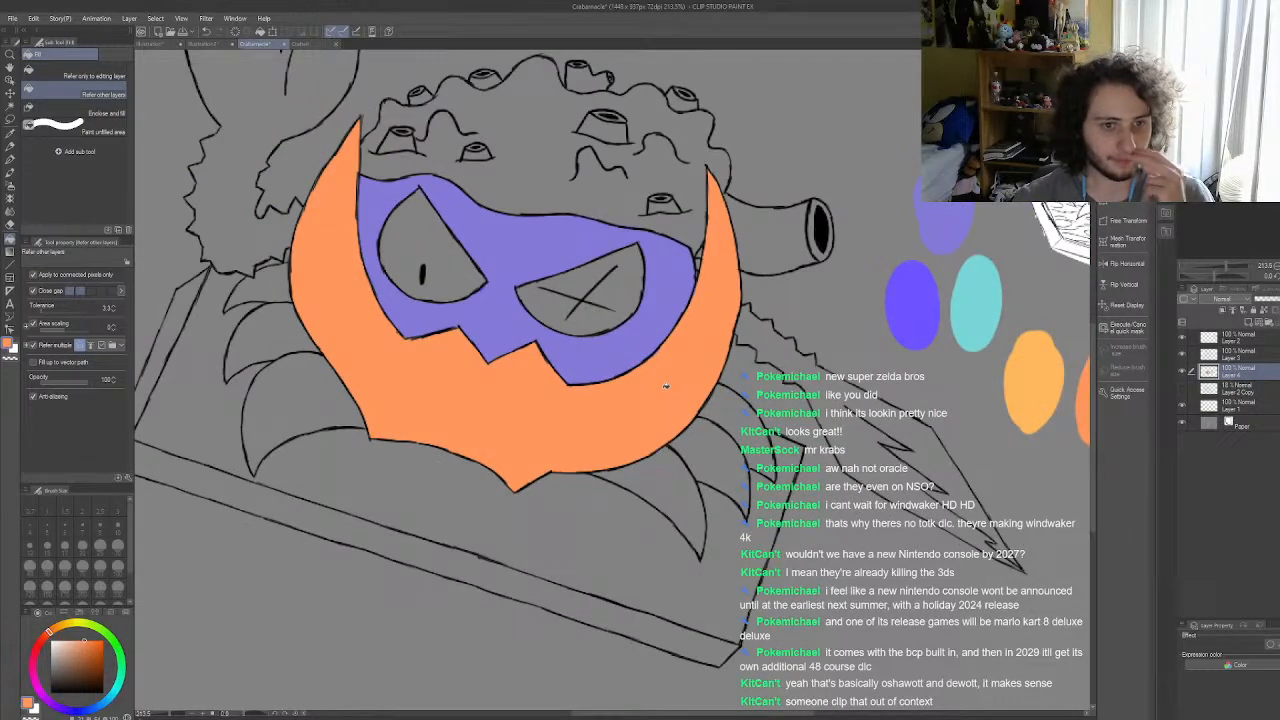
{"action": "left_click", "coordinate": [10, 160]}
{"action": "scroll", "coordinate": [385, 360], "scroll_direction": "up", "scroll_amount": 3}
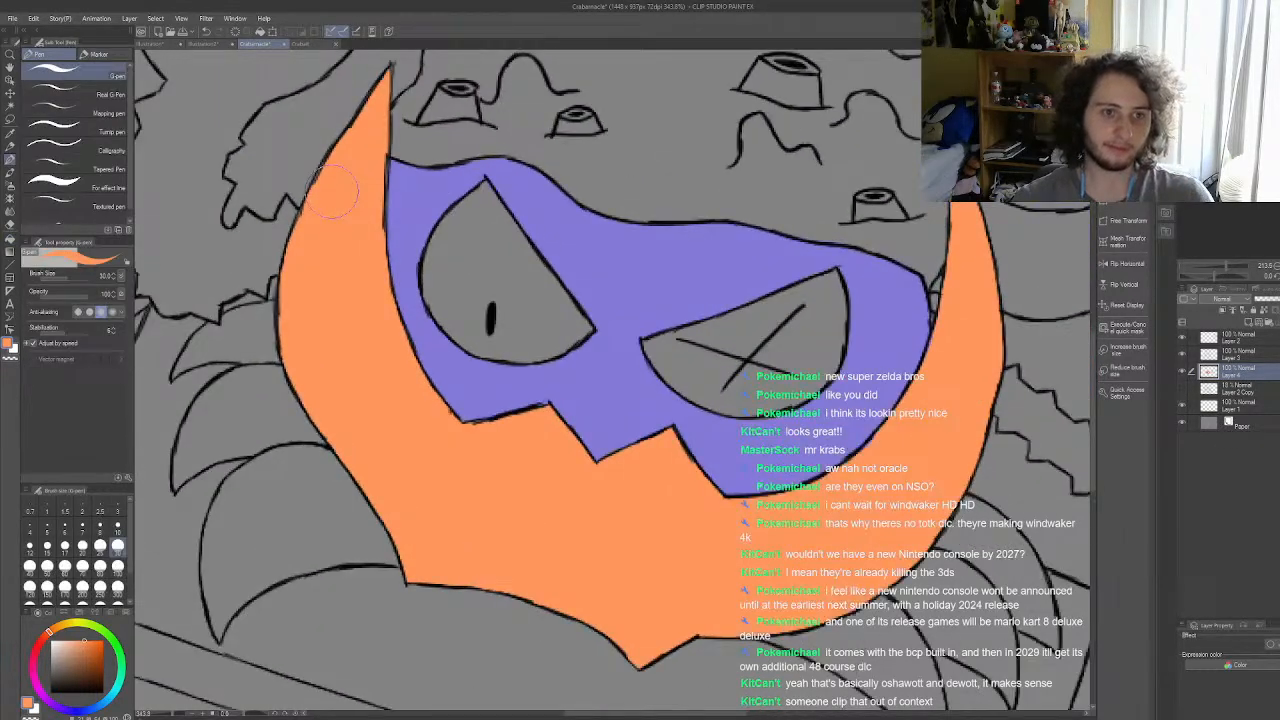
{"action": "scroll", "coordinate": [370, 380], "scroll_direction": "down", "scroll_amount": 3}
{"action": "scroll", "coordinate": [340, 230], "scroll_direction": "up", "scroll_amount": 4}
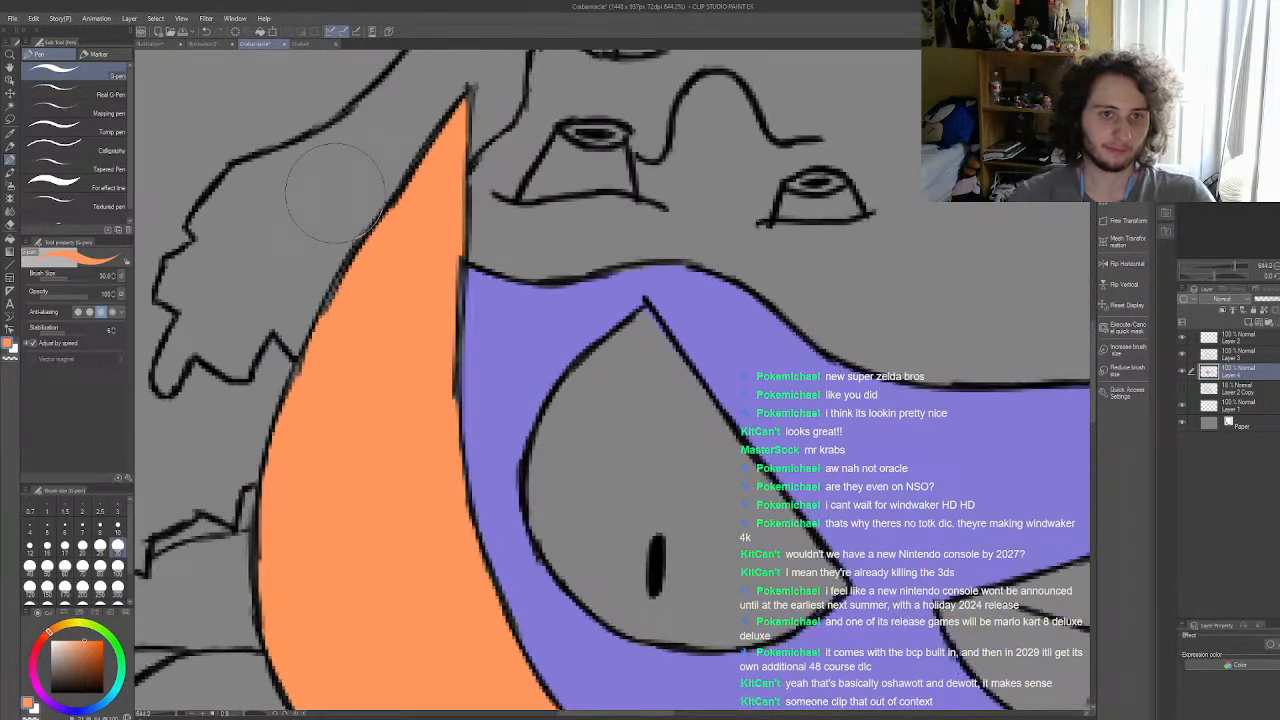
{"action": "left_click", "coordinate": [30, 546]}
{"action": "mouse_move", "coordinate": [442, 314]}
{"action": "left_mouse_down"}
{"action": "mouse_move", "coordinate": [450, 270]}
{"action": "mouse_move", "coordinate": [446, 341]}
{"action": "mouse_move", "coordinate": [438, 310]}
{"action": "left_mouse_up"}
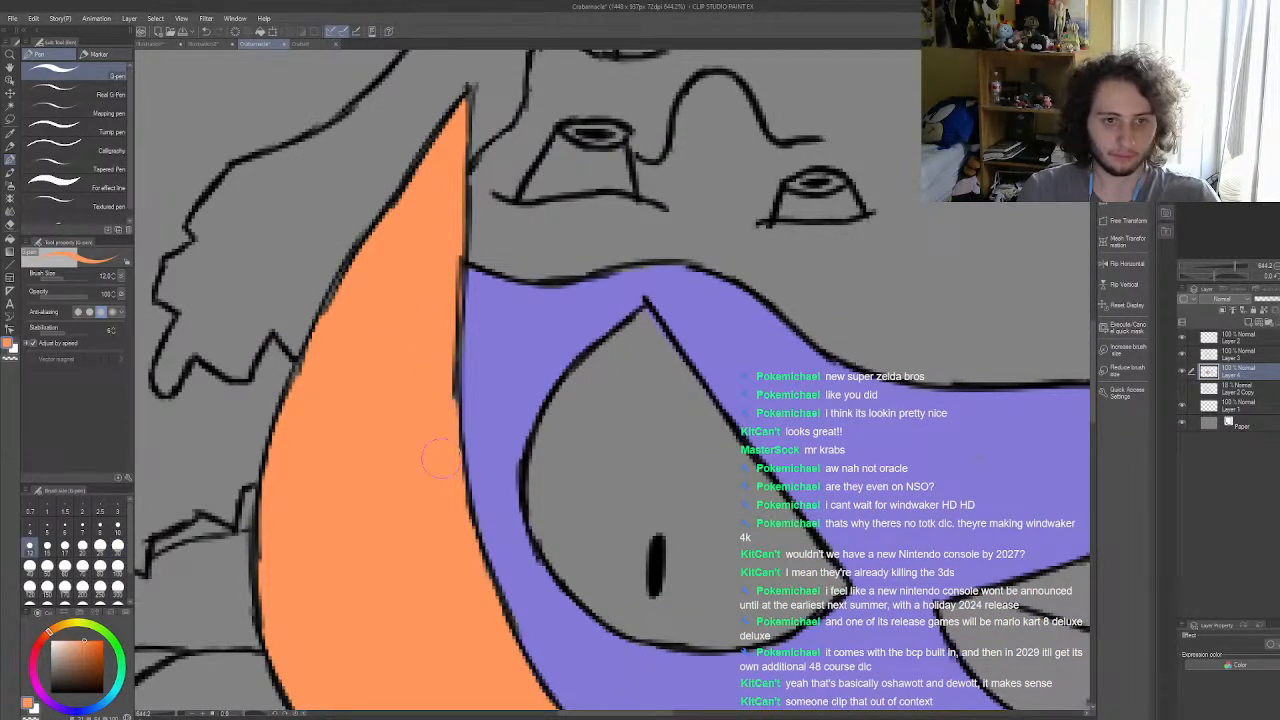
{"action": "mouse_move", "coordinate": [333, 400]}
{"action": "left_mouse_down"}
{"action": "mouse_move", "coordinate": [288, 395]}
{"action": "mouse_move", "coordinate": [345, 270]}
{"action": "mouse_move", "coordinate": [332, 300]}
{"action": "mouse_move", "coordinate": [420, 185]}
{"action": "left_mouse_up"}
{"action": "key", "text": "ctrl+z"}
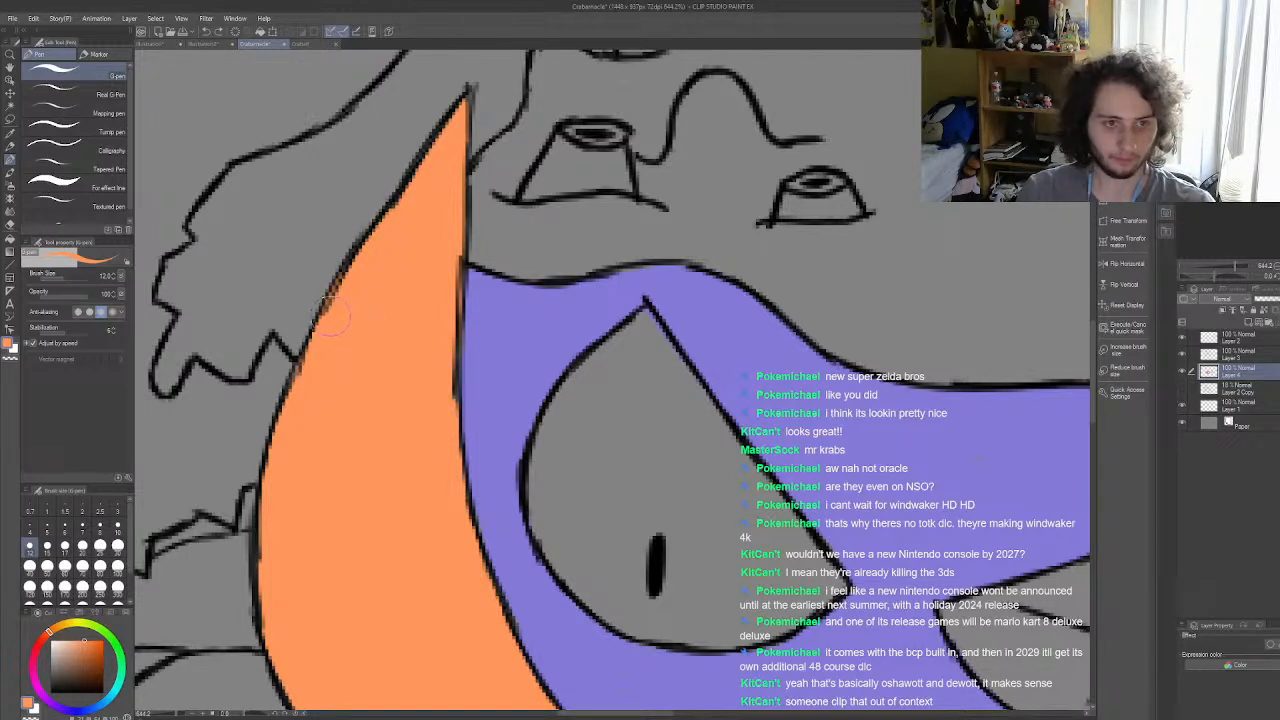
{"action": "mouse_move", "coordinate": [460, 122]}
{"action": "left_mouse_down"}
{"action": "mouse_move", "coordinate": [469, 94]}
{"action": "mouse_move", "coordinate": [453, 133]}
{"action": "left_mouse_up"}
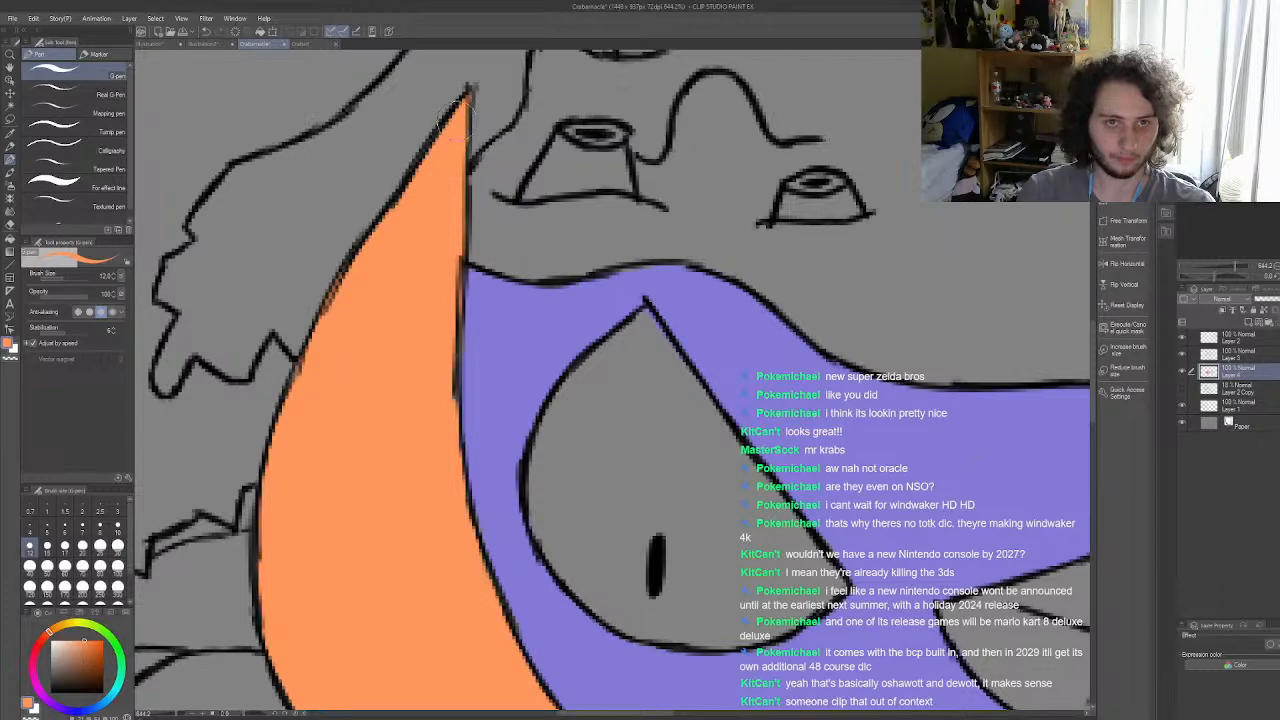
{"action": "scroll", "coordinate": [415, 408], "scroll_direction": "down", "scroll_amount": 5}
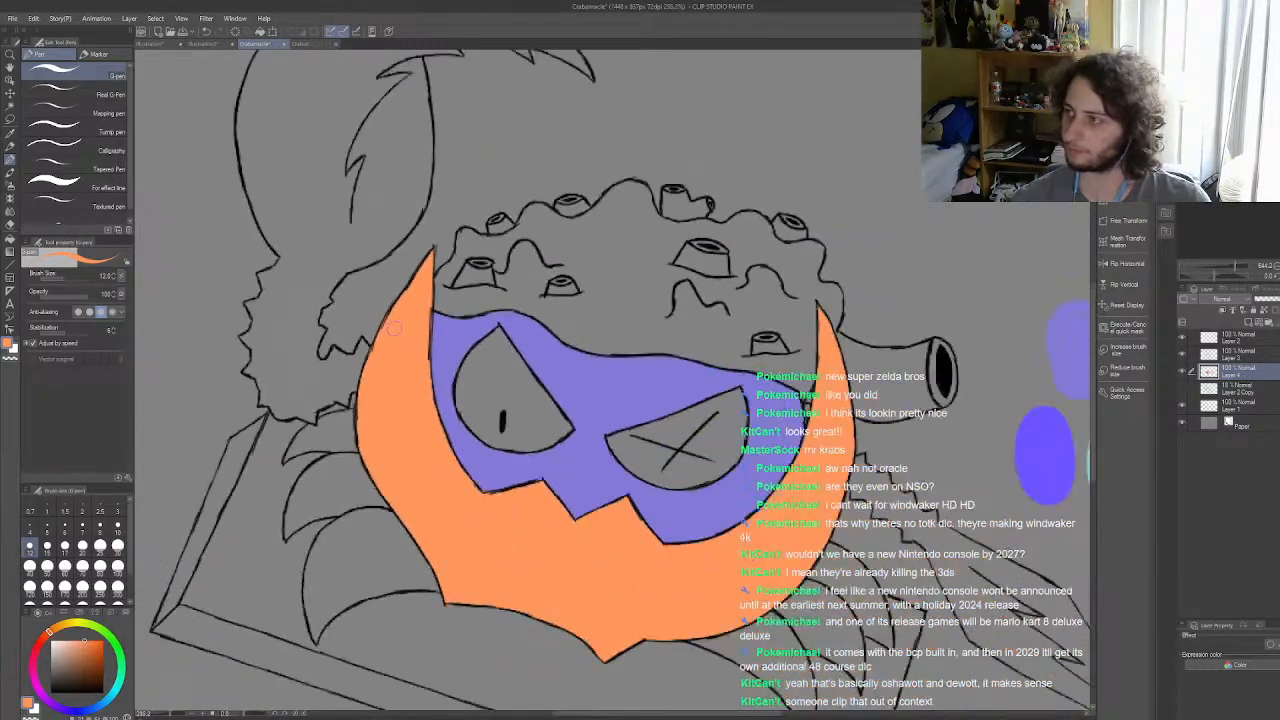
Step: Touch up the shell's orange along the face's zigzag lower edge and up to the tip of the right horn
{"action": "scroll", "coordinate": [468, 524], "scroll_direction": "up", "scroll_amount": 3}
{"action": "scroll", "coordinate": [468, 524], "scroll_direction": "up", "scroll_amount": 2}
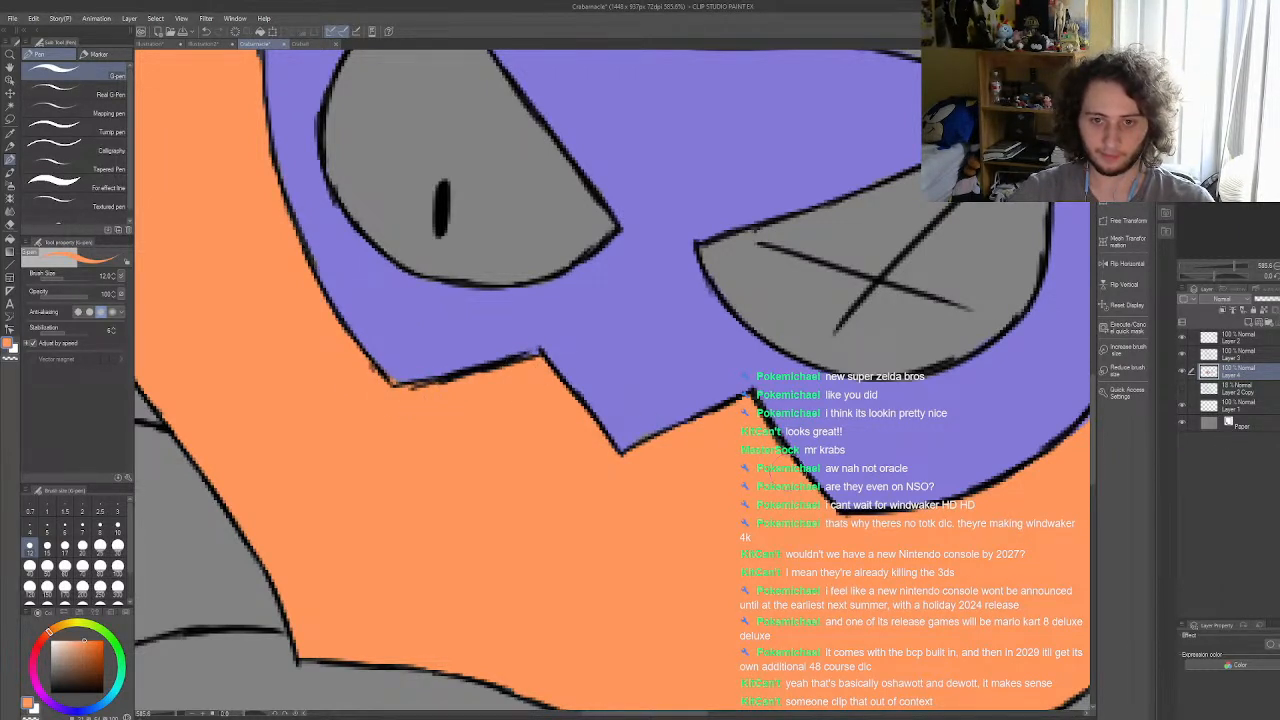
{"action": "scroll", "coordinate": [515, 406], "scroll_direction": "down", "scroll_amount": 5}
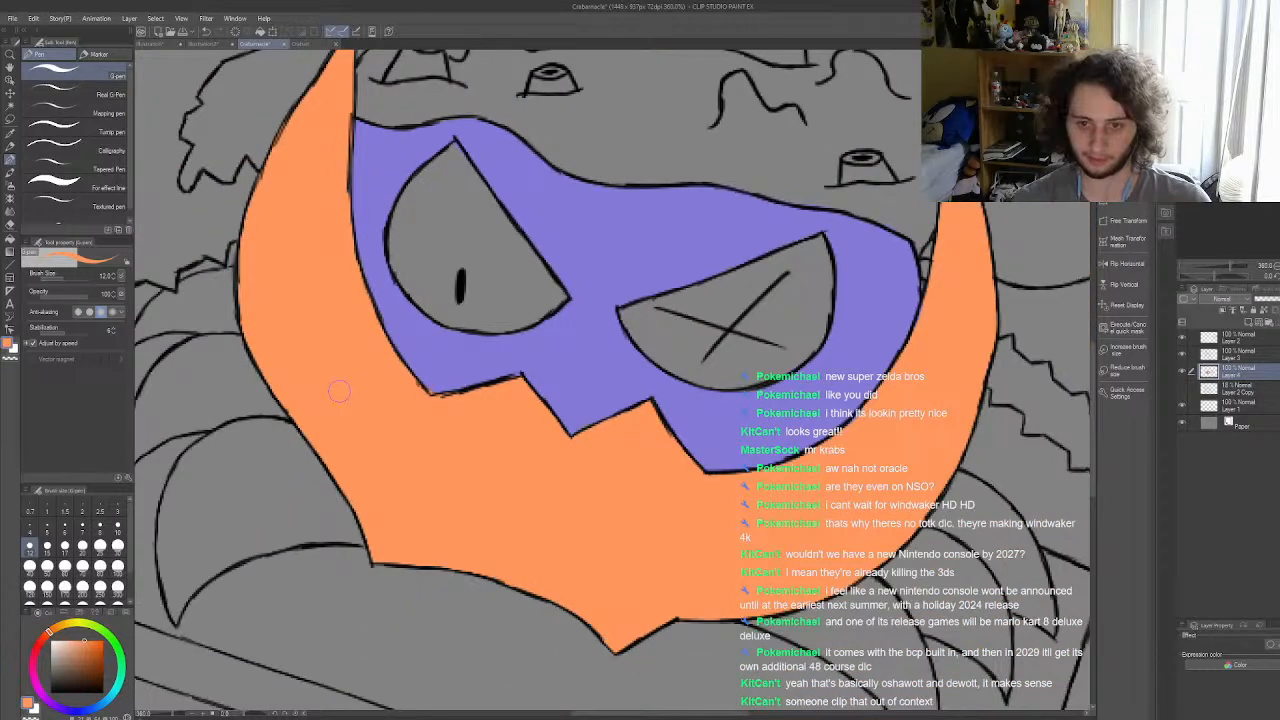
{"action": "scroll", "coordinate": [412, 362], "scroll_direction": "down", "scroll_amount": 2}
{"action": "scroll", "coordinate": [833, 338], "scroll_direction": "up", "scroll_amount": 4}
{"action": "scroll", "coordinate": [833, 338], "scroll_direction": "up", "scroll_amount": 2}
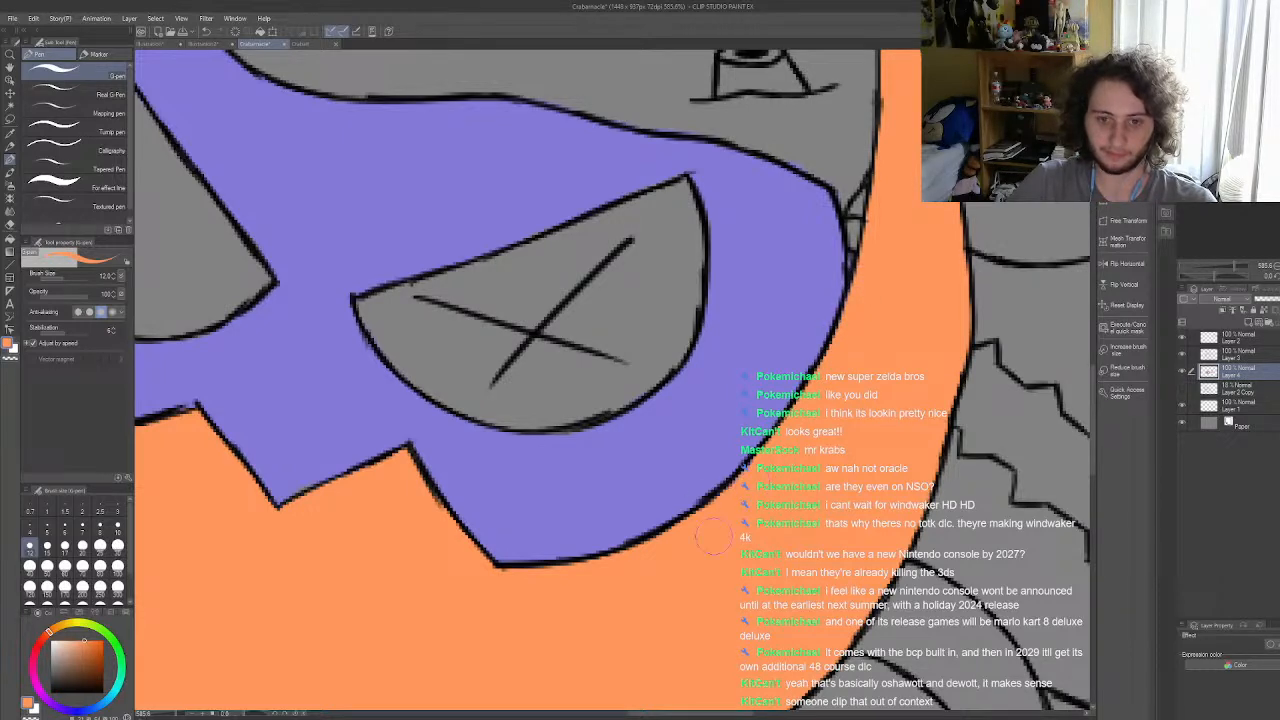
{"action": "scroll", "coordinate": [720, 508], "scroll_direction": "down", "scroll_amount": 6}
{"action": "scroll", "coordinate": [889, 220], "scroll_direction": "up", "scroll_amount": 5}
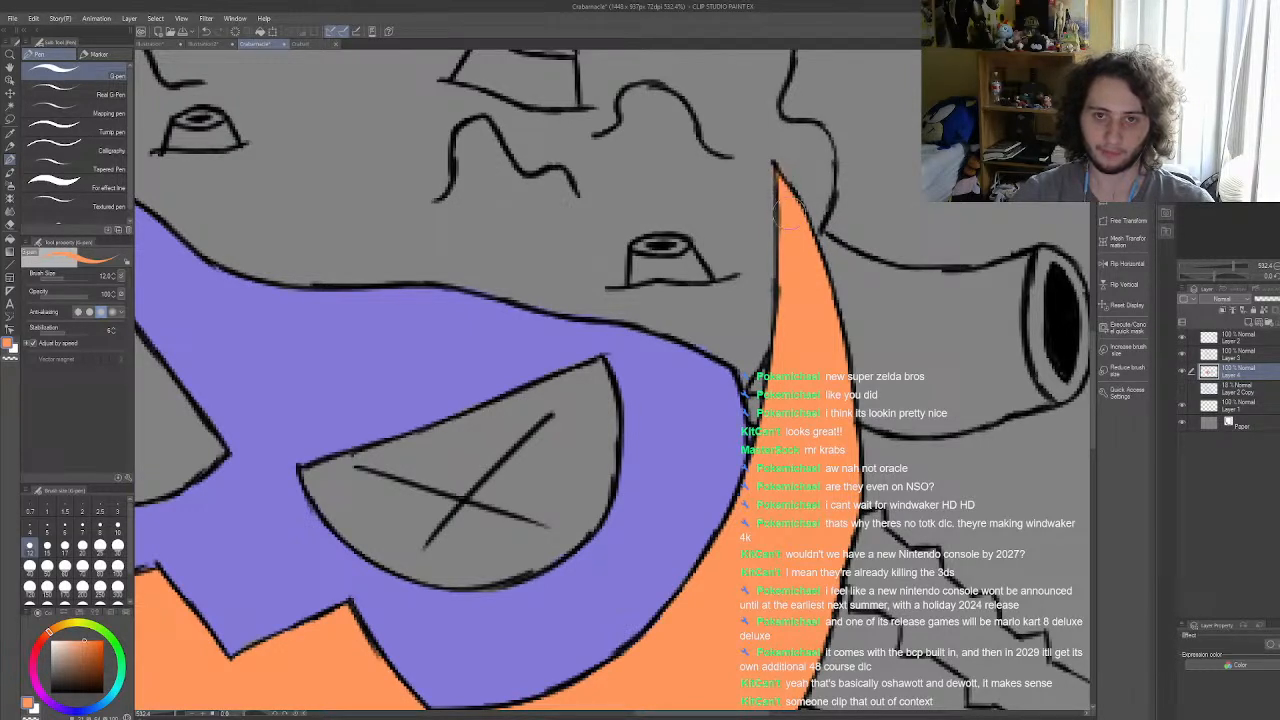
{"action": "scroll", "coordinate": [807, 297], "scroll_direction": "down", "scroll_amount": 10}
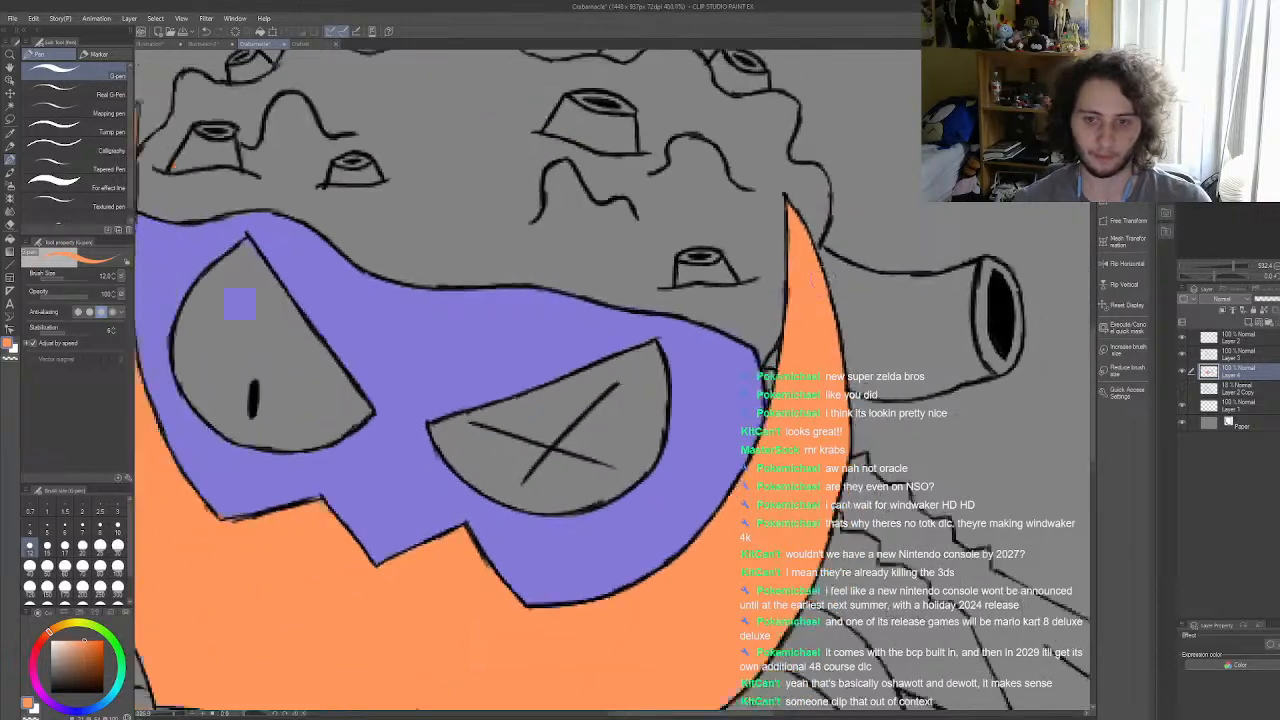
{"action": "left_click_drag", "start_coordinate": [820, 272], "coordinate": [898, 233]}
Step: Fill the three legs on each side of the crab with the same orange as the shell
{"action": "left_click", "coordinate": [9, 238]}
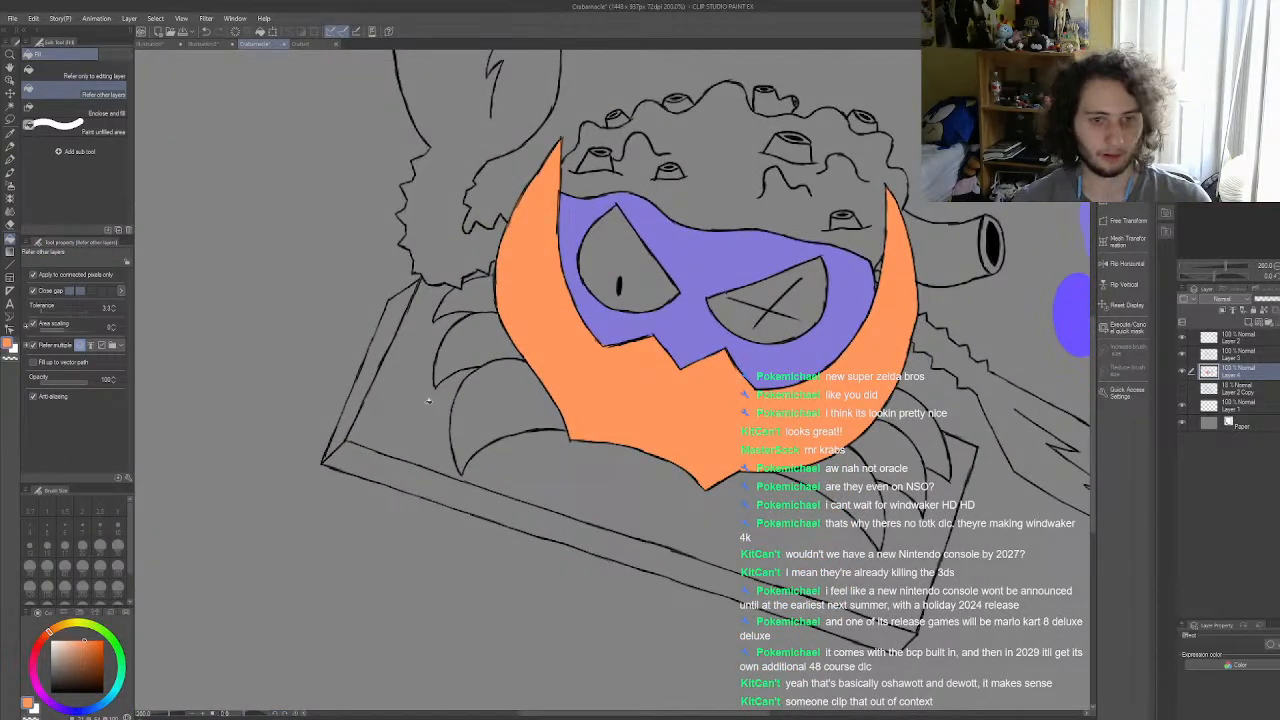
{"action": "left_click", "coordinate": [499, 400]}
{"action": "left_click", "coordinate": [472, 350]}
{"action": "left_click", "coordinate": [468, 298]}
{"action": "left_click", "coordinate": [866, 502]}
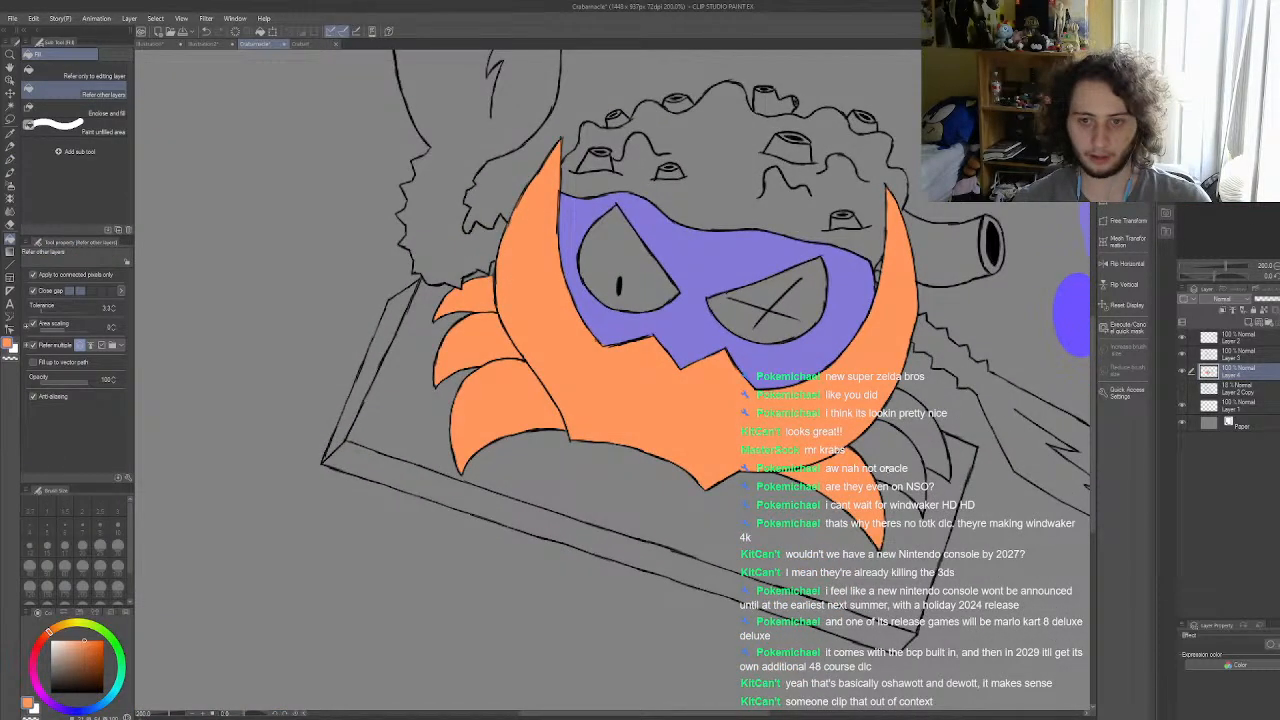
{"action": "left_click", "coordinate": [898, 466]}
{"action": "left_click", "coordinate": [920, 430]}
{"action": "left_click_drag", "start_coordinate": [878, 581], "coordinate": [867, 577]}
Step: Touch up the orange along the outlines of the right and left legs with a size 10 G-pen
{"action": "scroll", "coordinate": [867, 577], "scroll_direction": "up", "scroll_amount": 10}
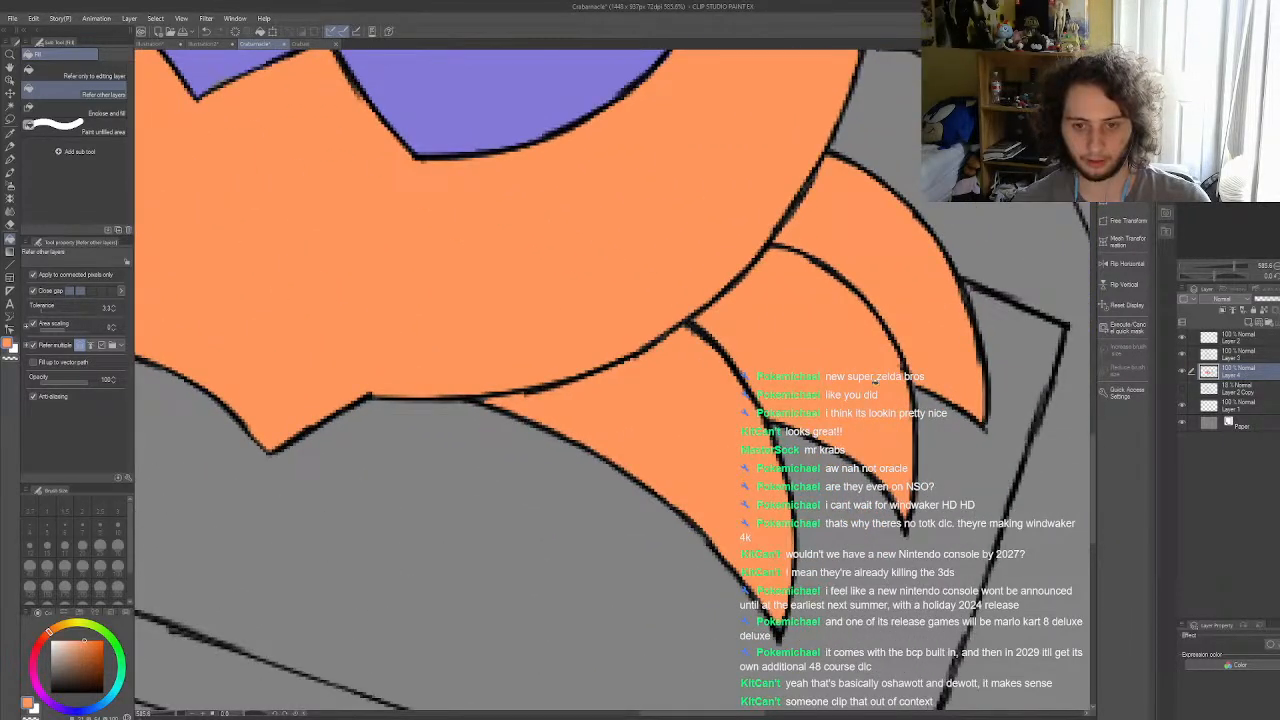
{"action": "left_click", "coordinate": [9, 159]}
{"action": "scroll", "coordinate": [880, 425], "scroll_direction": "up", "scroll_amount": 2}
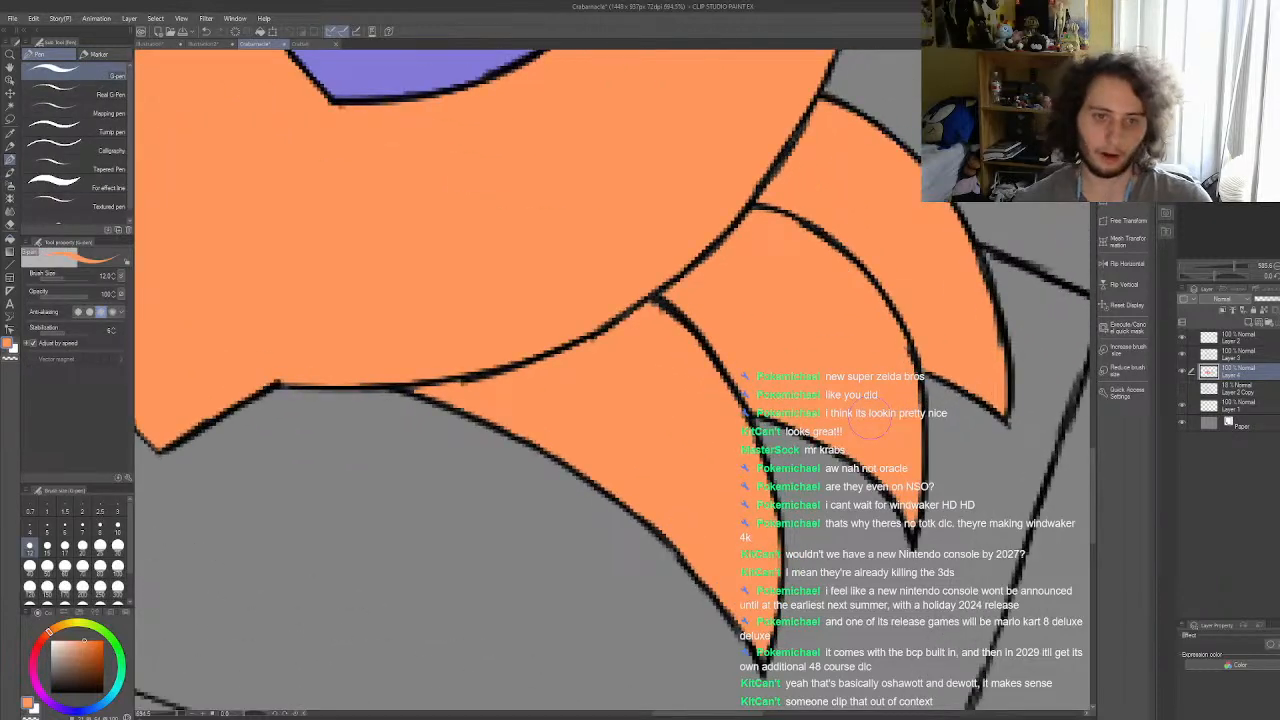
{"action": "left_click", "coordinate": [117, 525]}
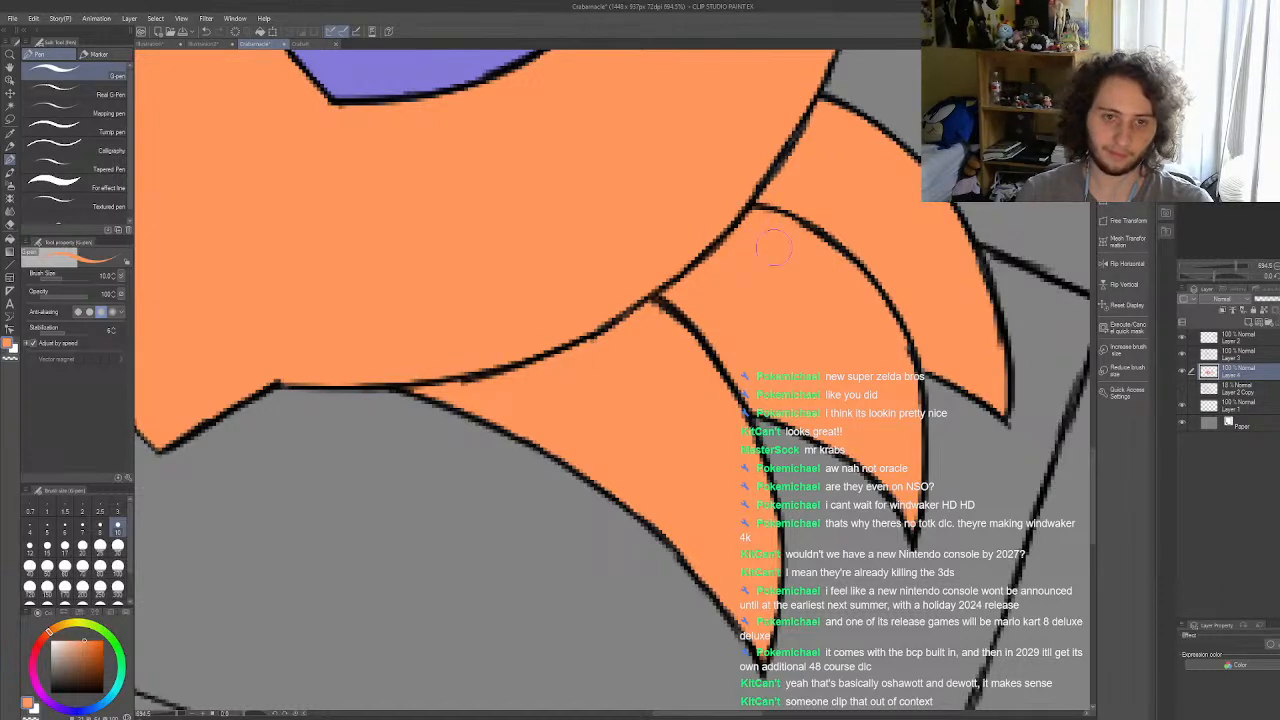
{"action": "scroll", "coordinate": [777, 250], "scroll_direction": "down", "scroll_amount": 6}
{"action": "scroll", "coordinate": [631, 306], "scroll_direction": "up", "scroll_amount": 3}
{"action": "scroll", "coordinate": [631, 306], "scroll_direction": "up", "scroll_amount": 4}
{"action": "scroll", "coordinate": [407, 207], "scroll_direction": "up", "scroll_amount": 2}
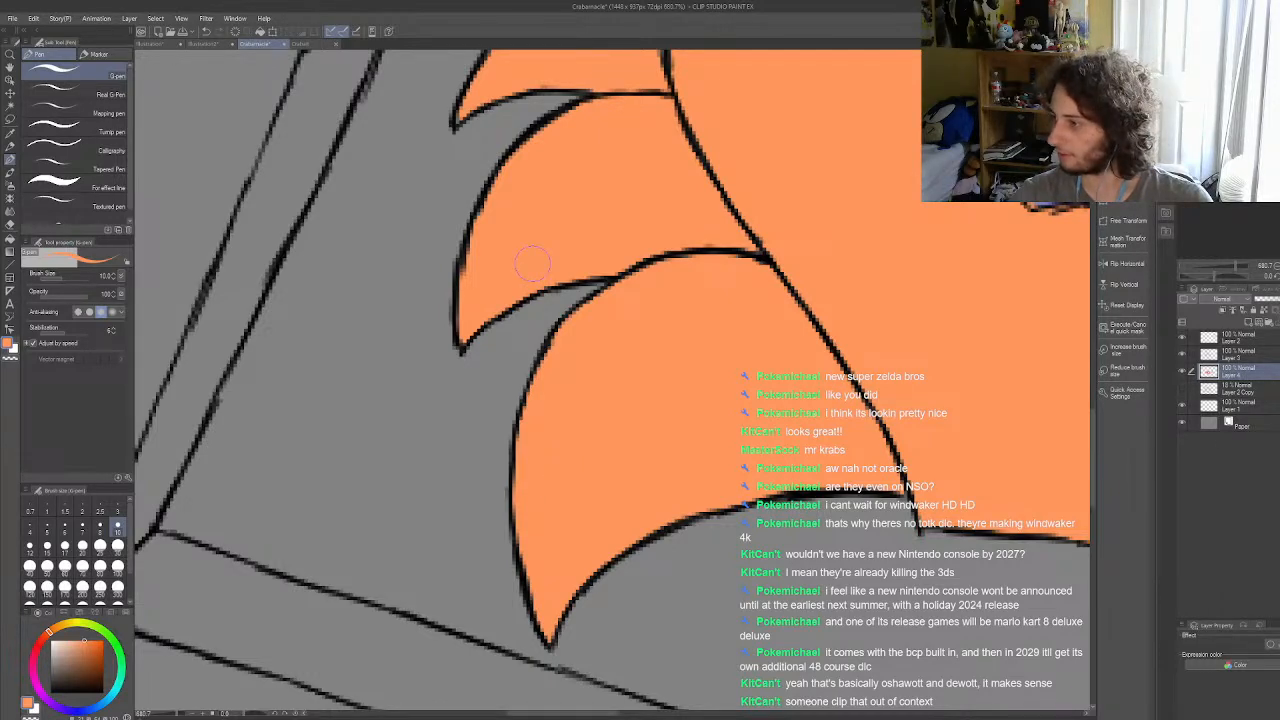
{"action": "scroll", "coordinate": [532, 262], "scroll_direction": "down", "scroll_amount": 6}
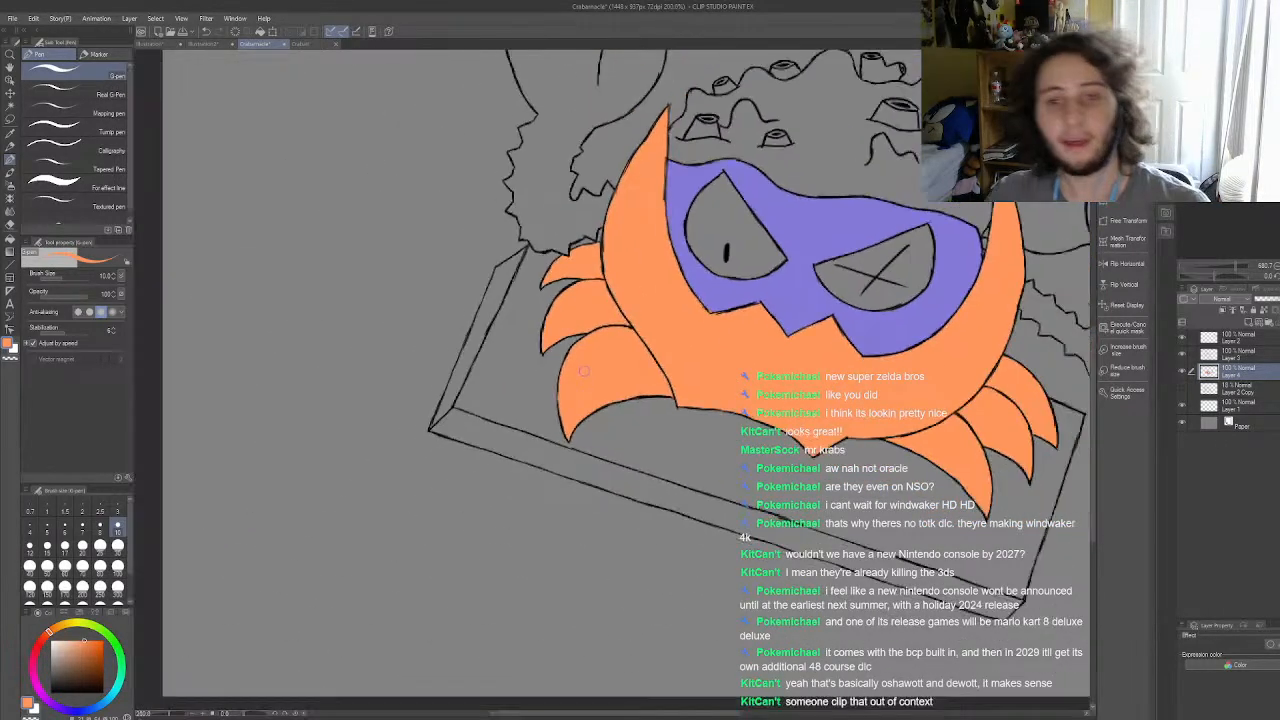
{"action": "scroll", "coordinate": [708, 318], "scroll_direction": "up", "scroll_amount": 4}
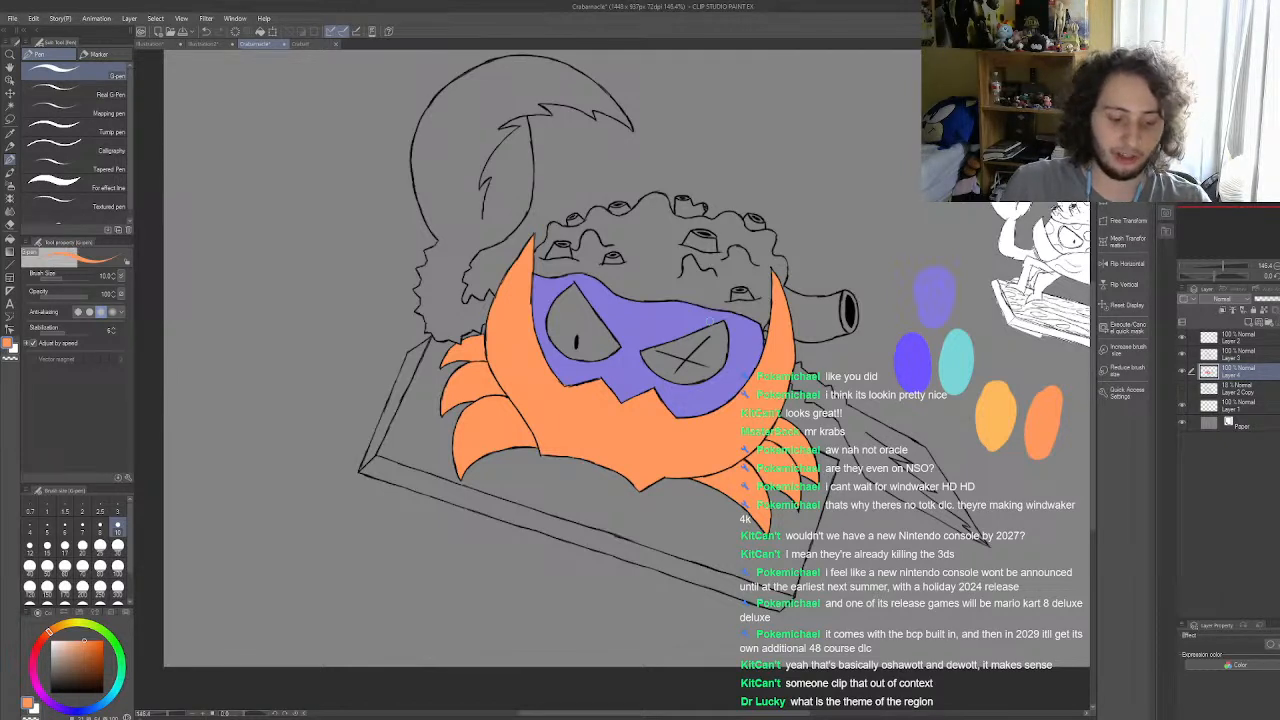
Step: Sample the muted violet swatch and fill the crab's raised claw and arm and its lowered claw with it
{"action": "key", "text": "i"}
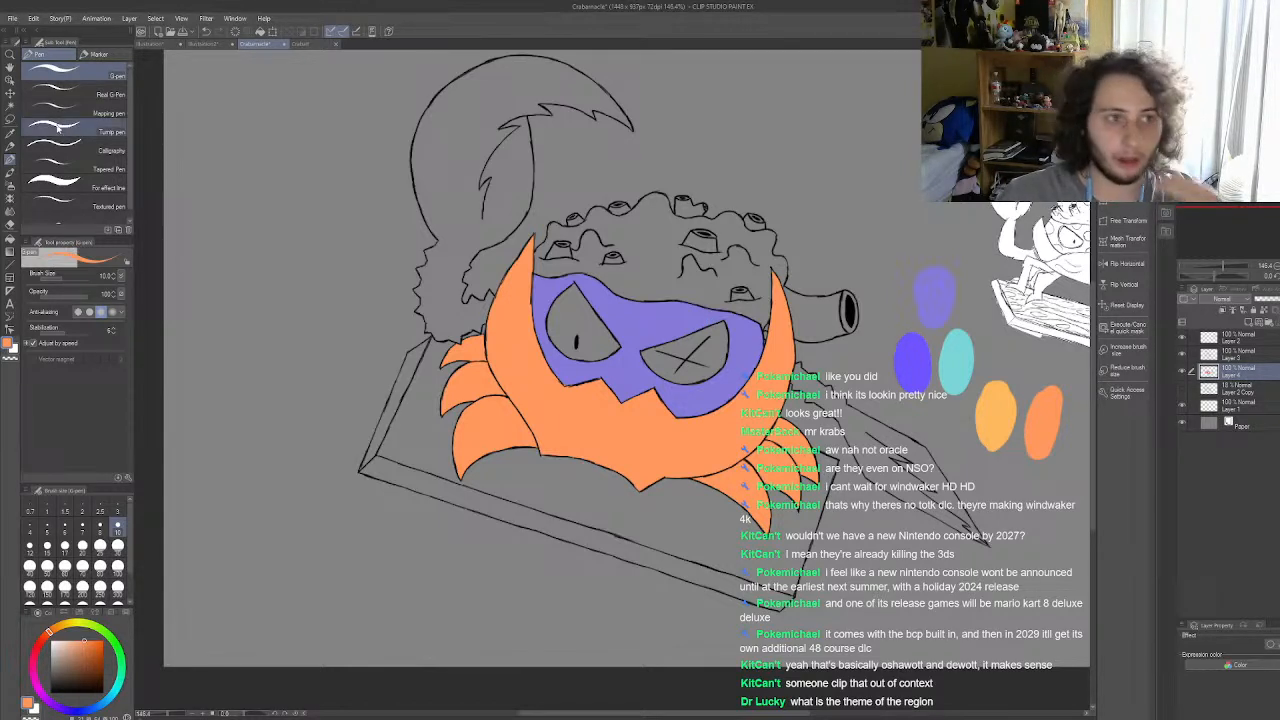
{"action": "left_click", "coordinate": [922, 296]}
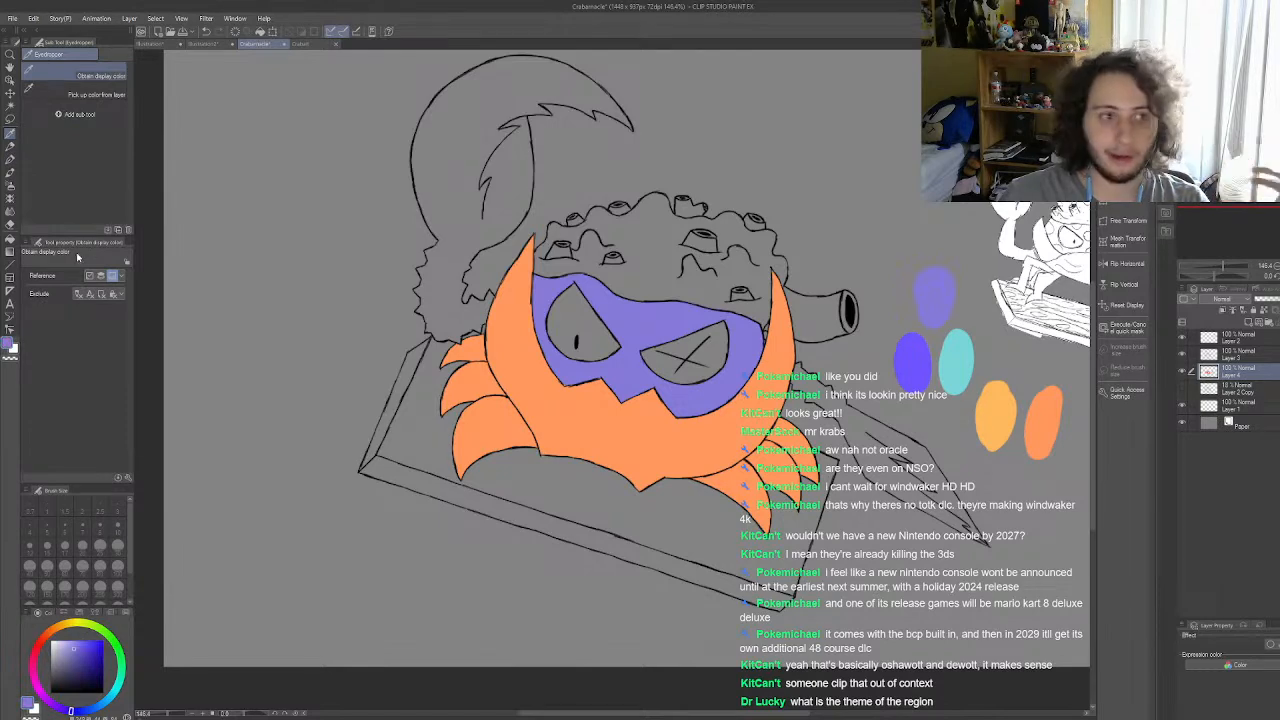
{"action": "key", "text": "g"}
{"action": "left_click", "coordinate": [568, 337]}
{"action": "scroll", "coordinate": [572, 338], "scroll_direction": "up", "scroll_amount": 1}
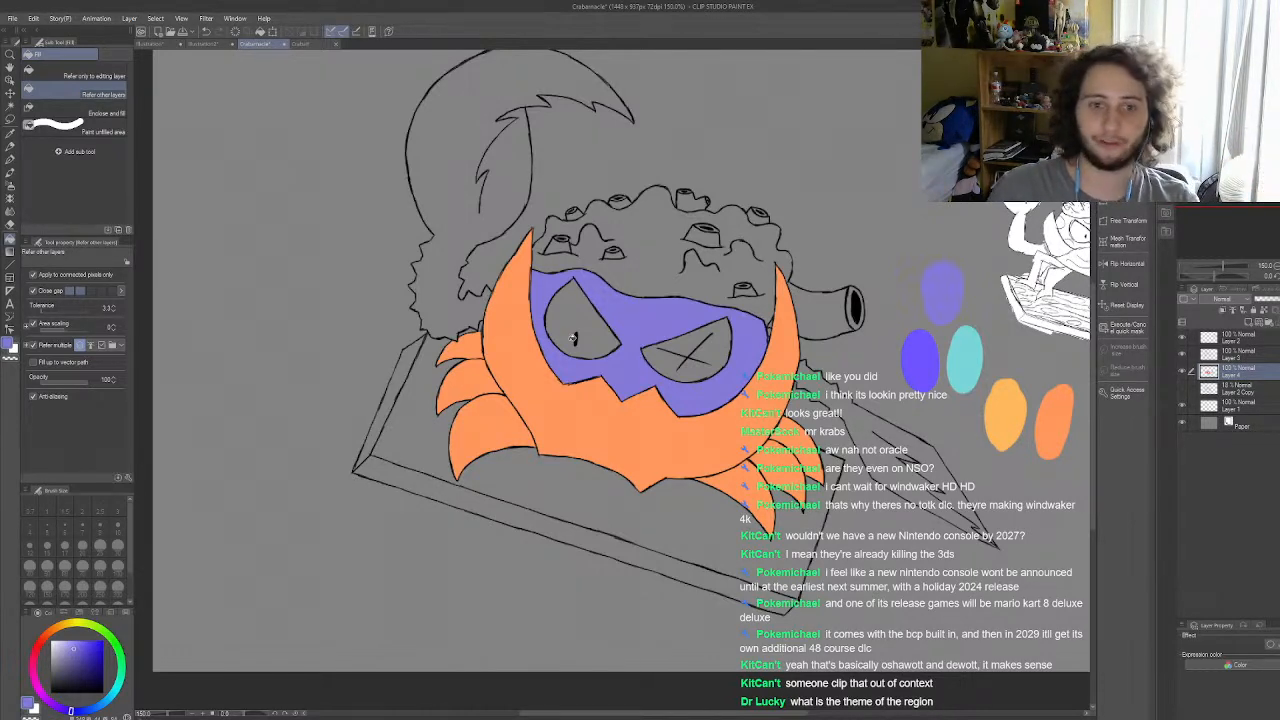
{"action": "scroll", "coordinate": [674, 387], "scroll_direction": "down", "scroll_amount": 2}
{"action": "left_click", "coordinate": [460, 311]}
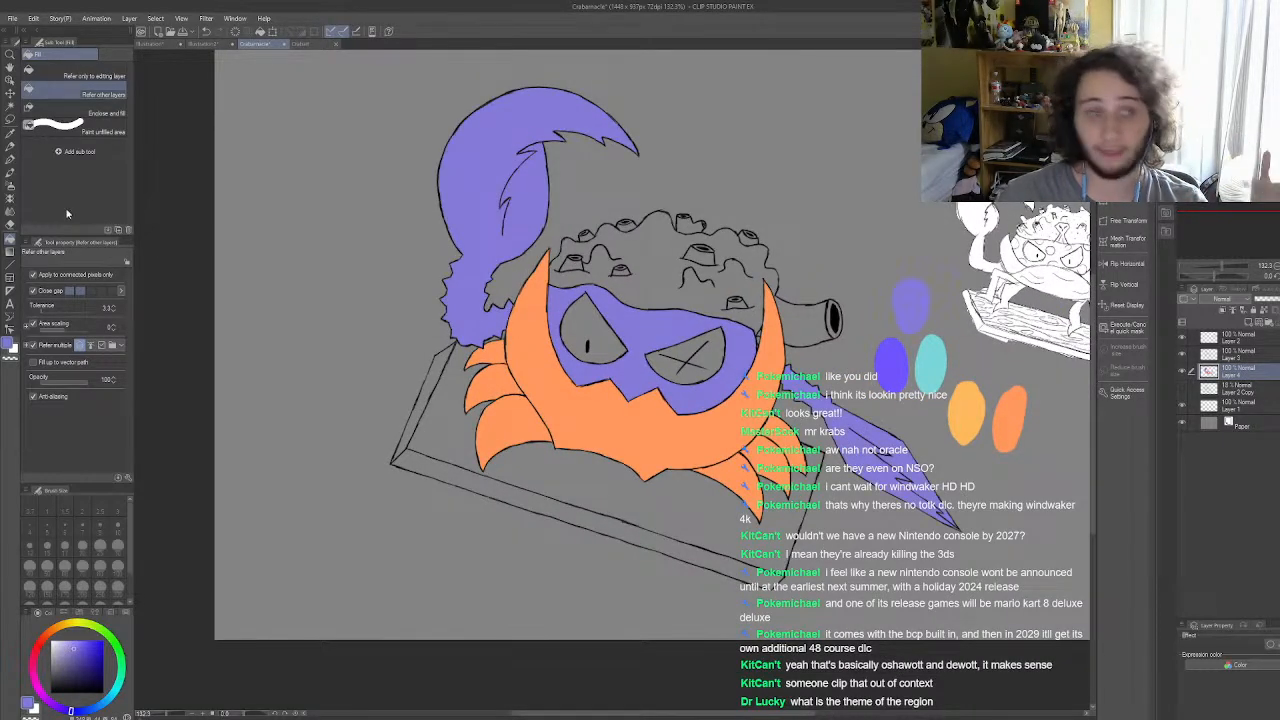
Step: Touch up the violet at the face's right edge beside the shell with the size 10 G-pen
{"action": "left_click", "coordinate": [10, 160]}
{"action": "scroll", "coordinate": [811, 349], "scroll_direction": "up", "scroll_amount": 8}
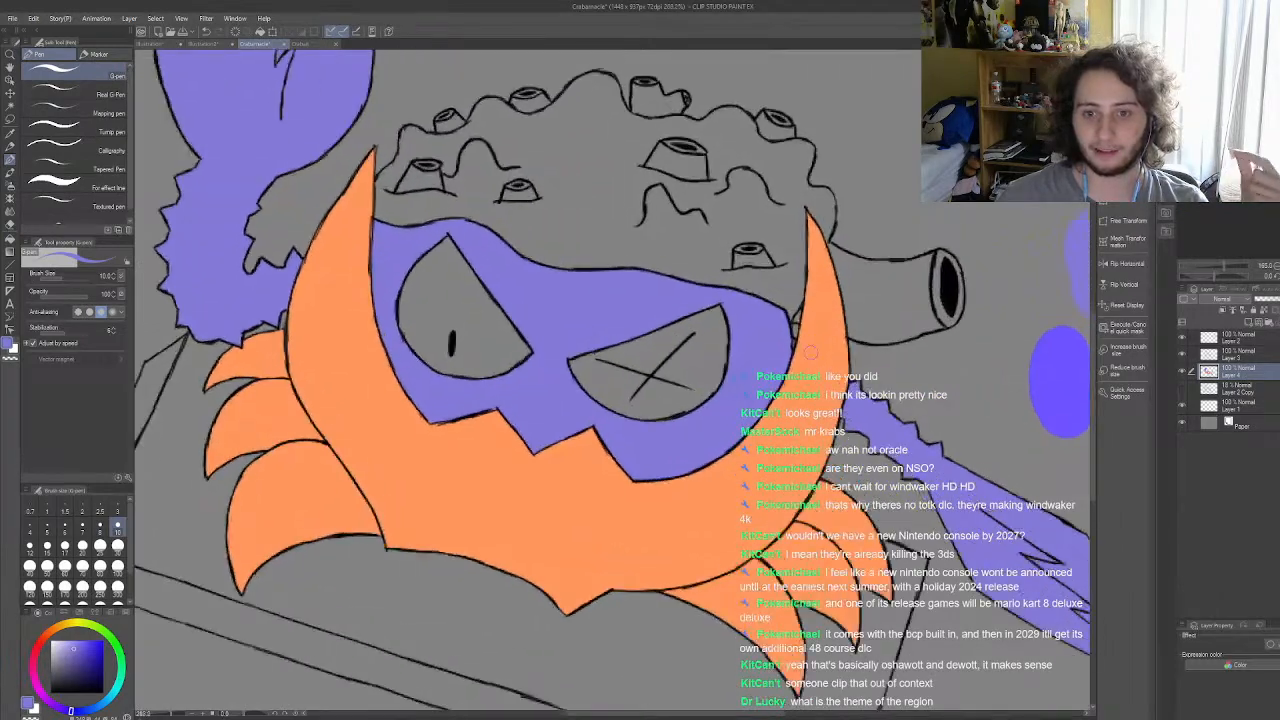
{"action": "scroll", "coordinate": [811, 349], "scroll_direction": "up", "scroll_amount": 3}
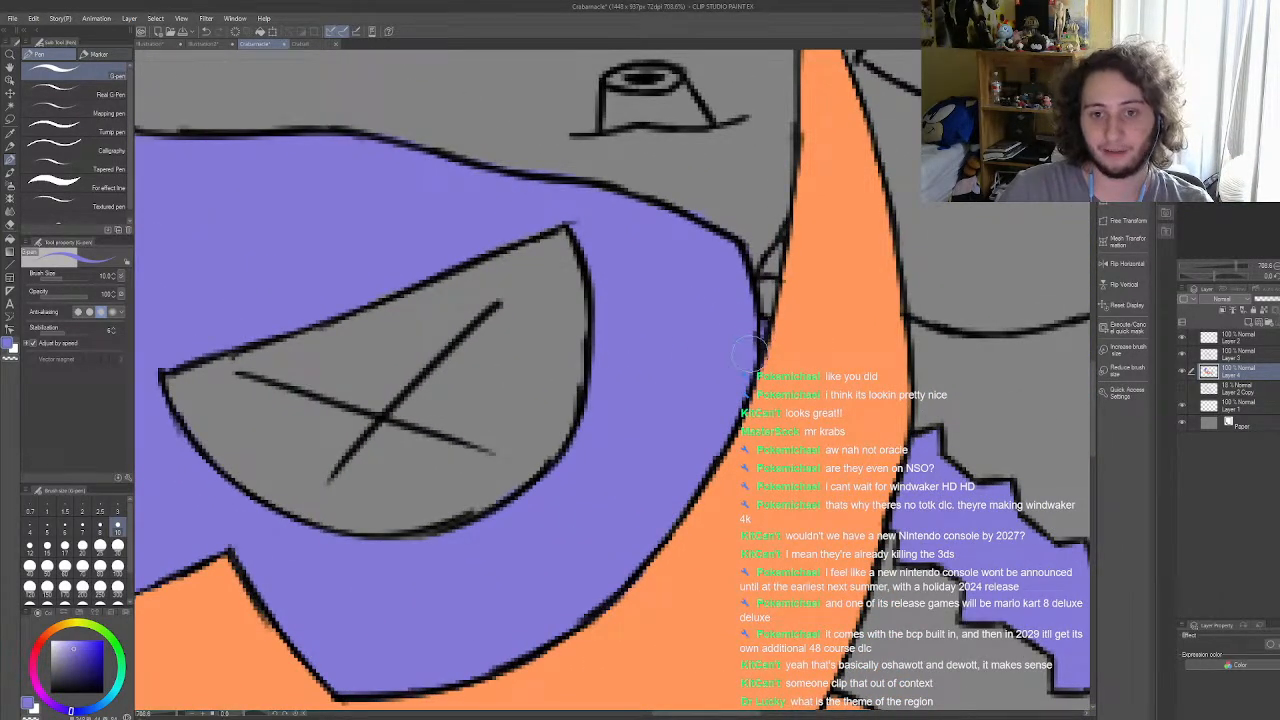
{"action": "scroll", "coordinate": [757, 340], "scroll_direction": "down", "scroll_amount": 12}
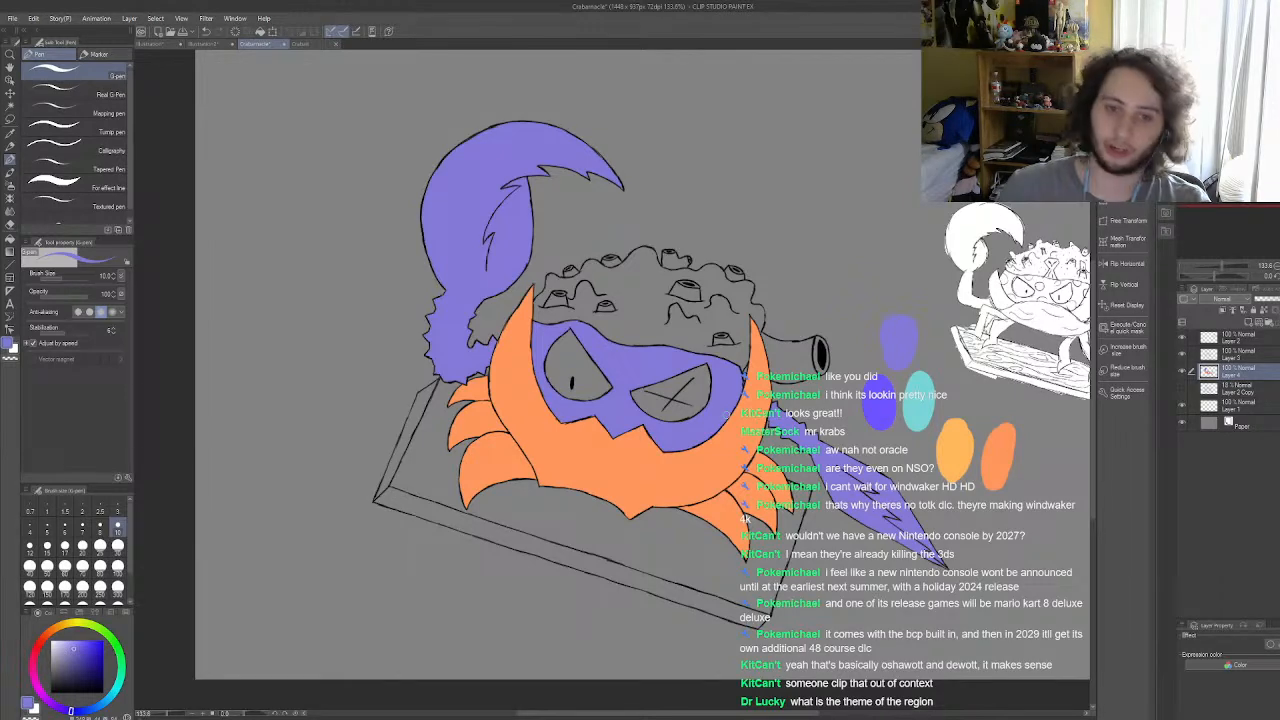
{"action": "scroll", "coordinate": [808, 423], "scroll_direction": "down", "scroll_amount": 3}
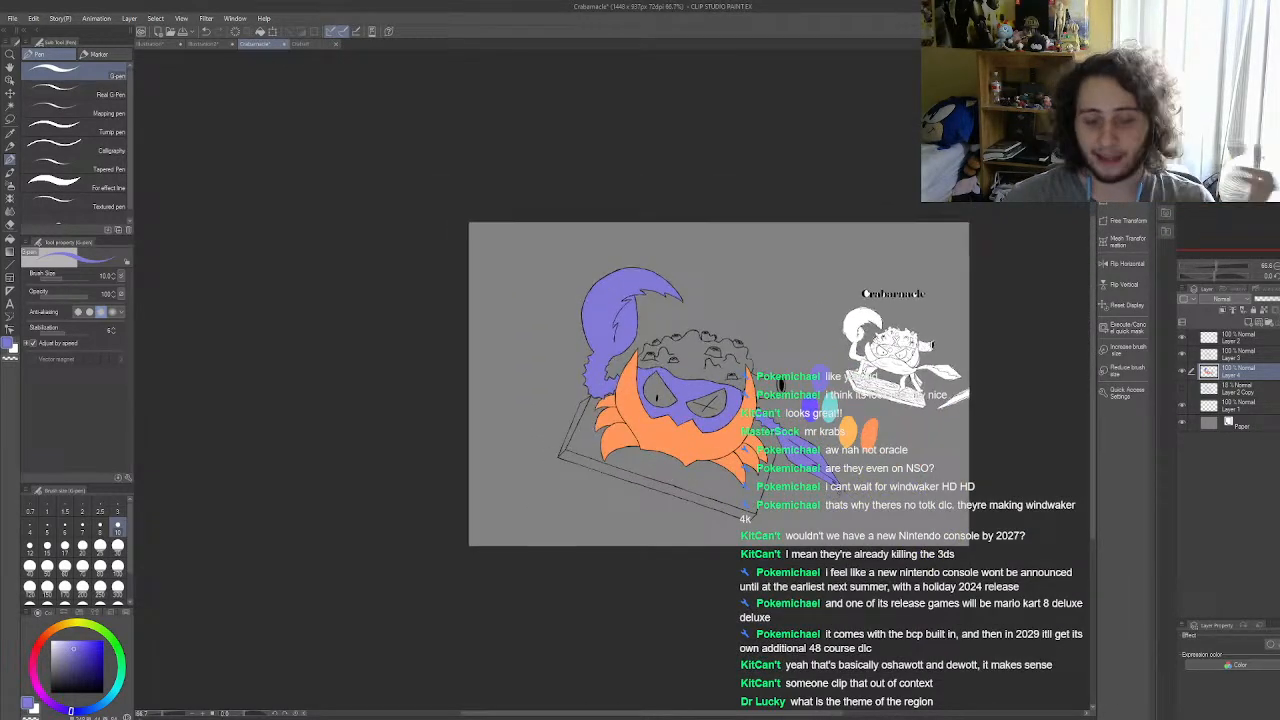
{"action": "scroll", "coordinate": [745, 452], "scroll_direction": "up", "scroll_amount": 1}
{"action": "scroll", "coordinate": [745, 452], "scroll_direction": "up", "scroll_amount": 2}
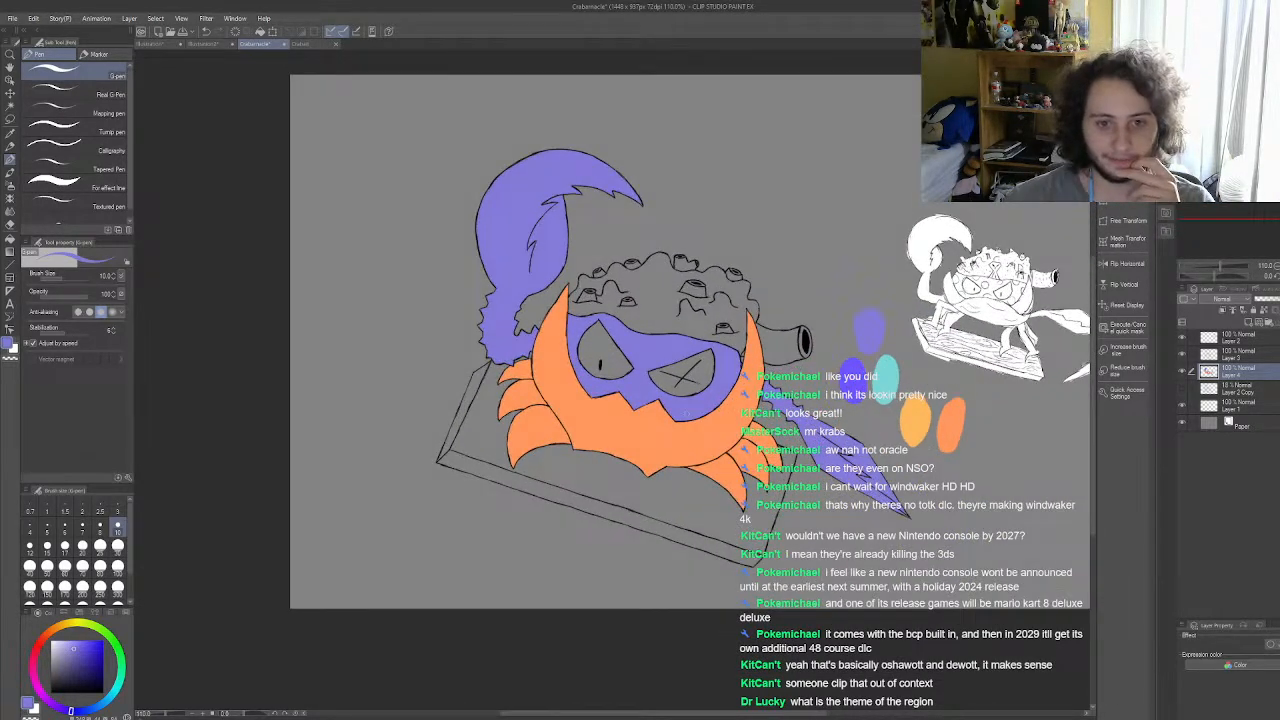
{"action": "scroll", "coordinate": [686, 413], "scroll_direction": "up", "scroll_amount": 1}
{"action": "scroll", "coordinate": [655, 419], "scroll_direction": "down", "scroll_amount": 1}
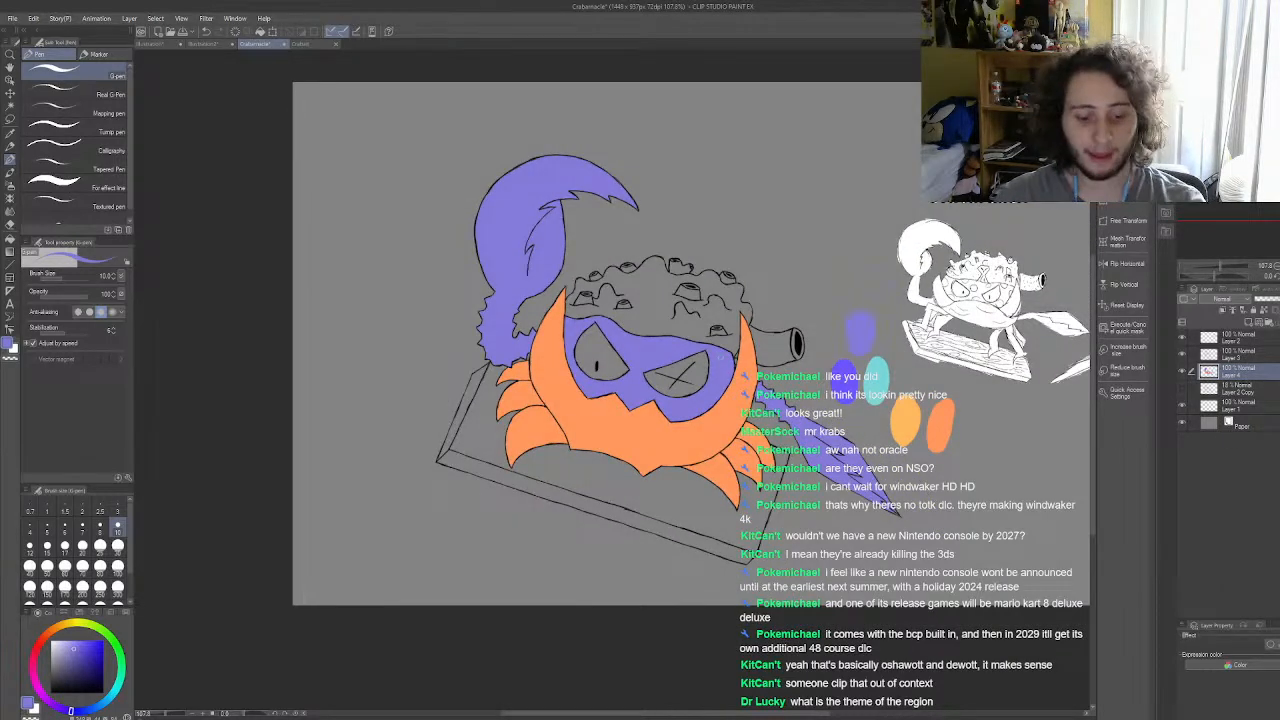
Step: Set the drawing colour to white and fill both of the crab's eyes with it
{"action": "scroll", "coordinate": [680, 378], "scroll_direction": "up", "scroll_amount": 2}
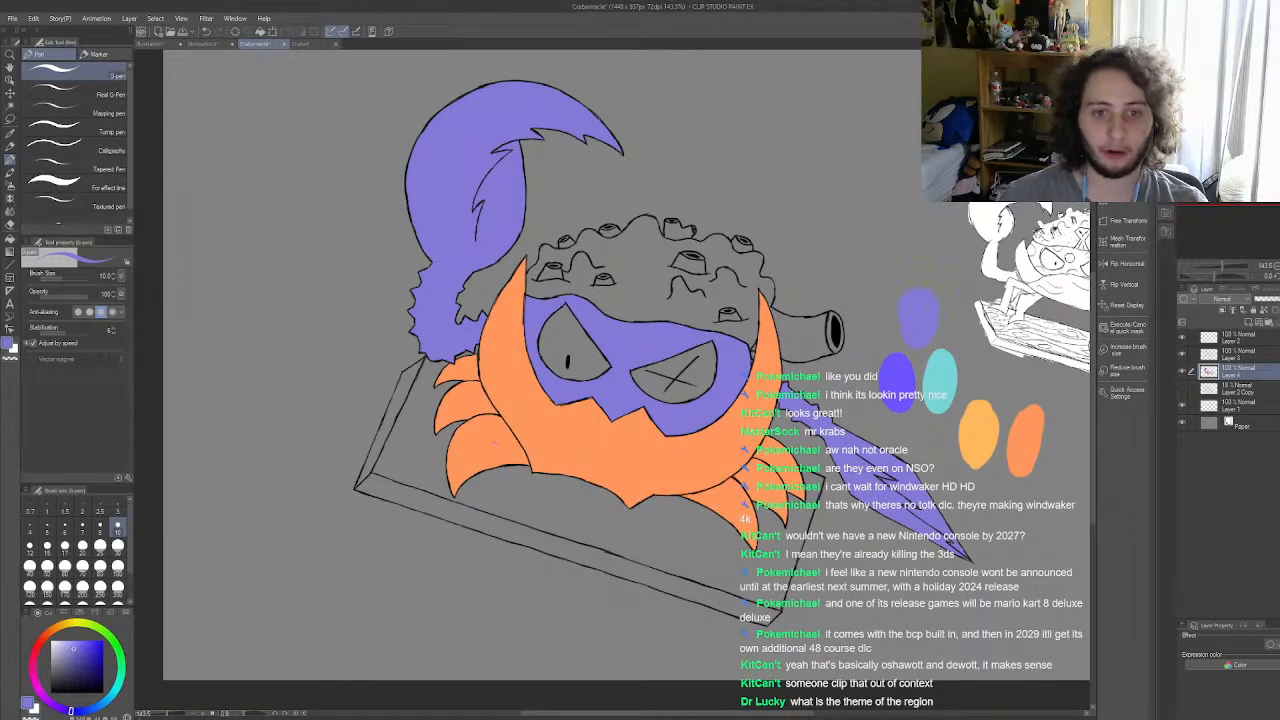
{"action": "left_click_drag", "start_coordinate": [69, 651], "coordinate": [33, 622]}
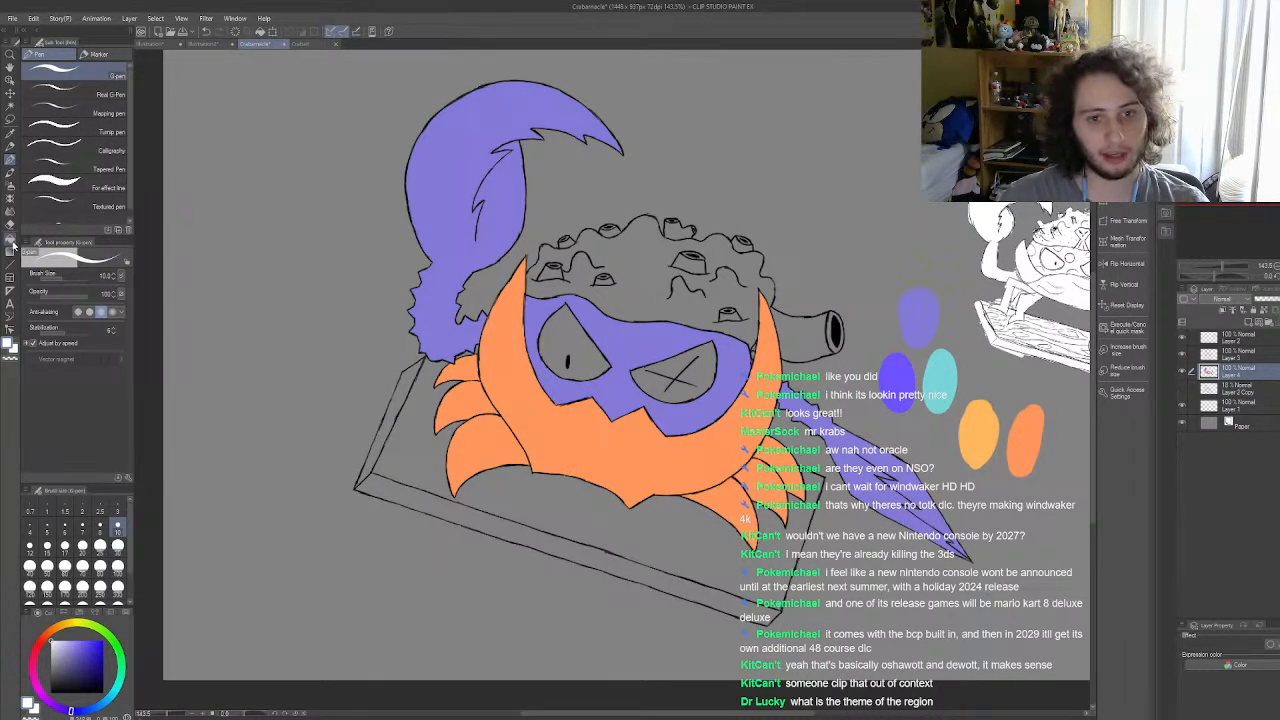
{"action": "left_click", "coordinate": [9, 238]}
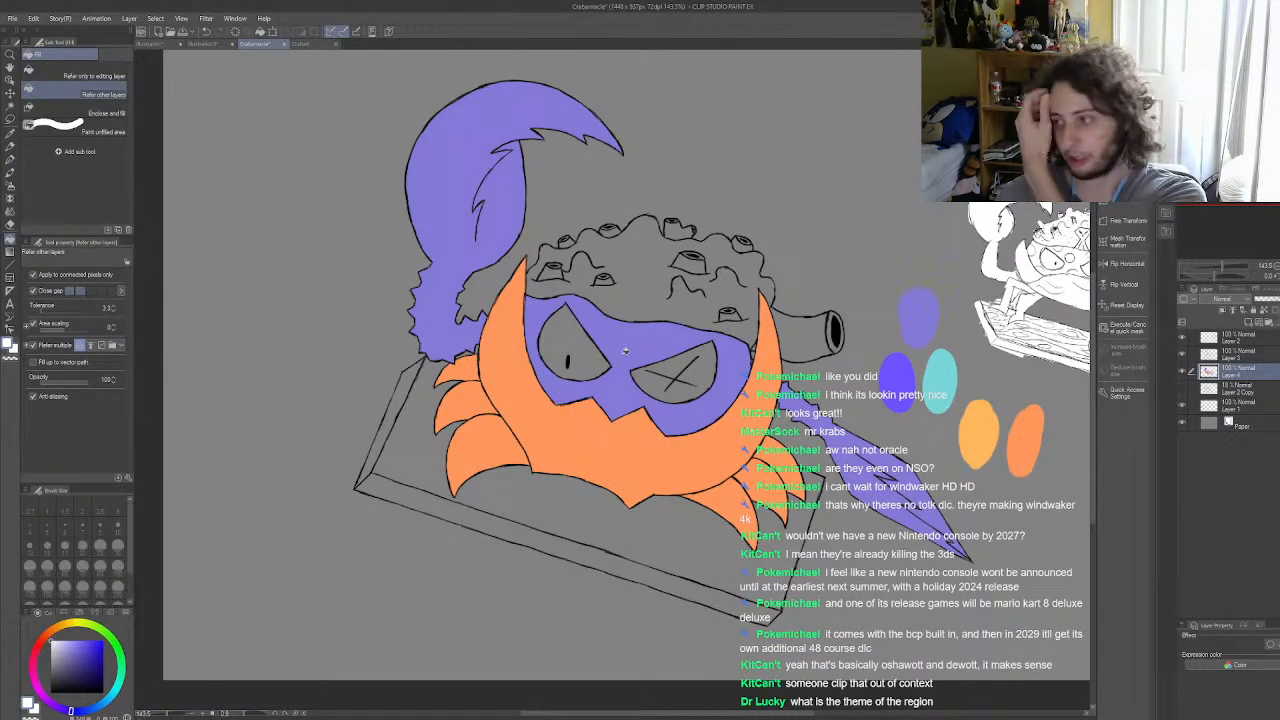
{"action": "scroll", "coordinate": [540, 328], "scroll_direction": "up", "scroll_amount": 1}
{"action": "scroll", "coordinate": [540, 328], "scroll_direction": "up", "scroll_amount": 1}
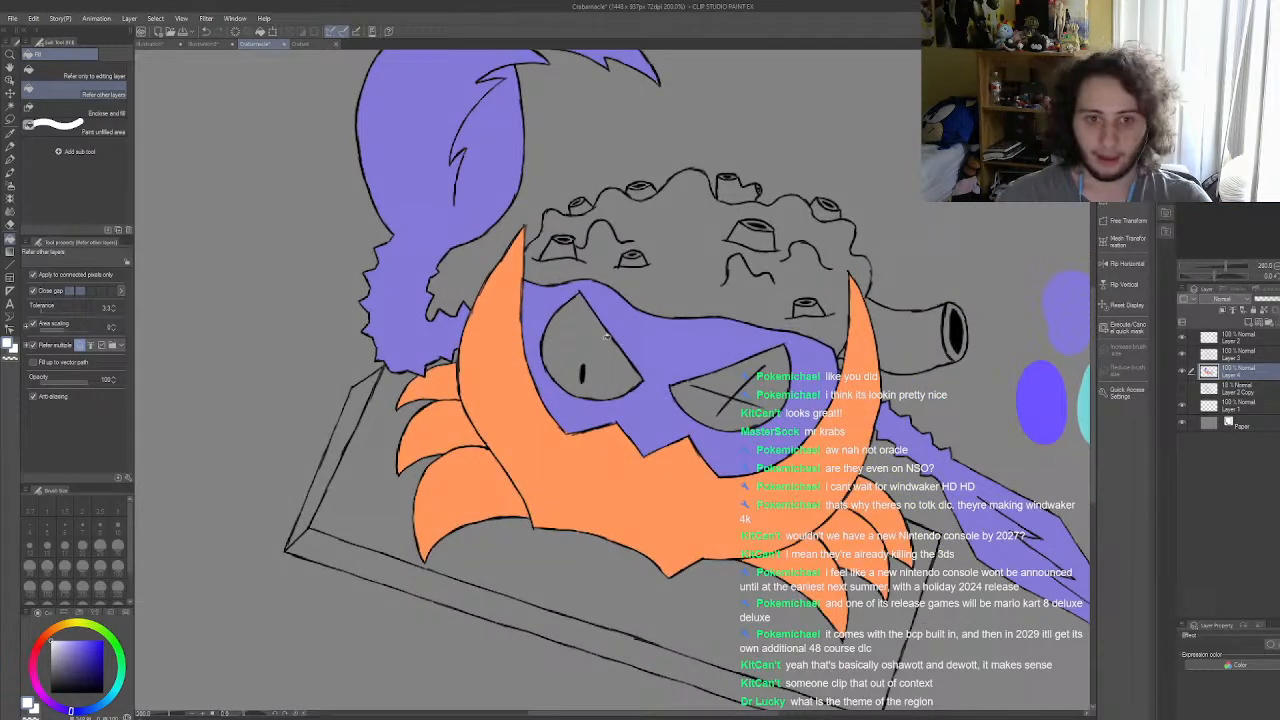
{"action": "left_click", "coordinate": [606, 344]}
{"action": "left_click", "coordinate": [753, 384]}
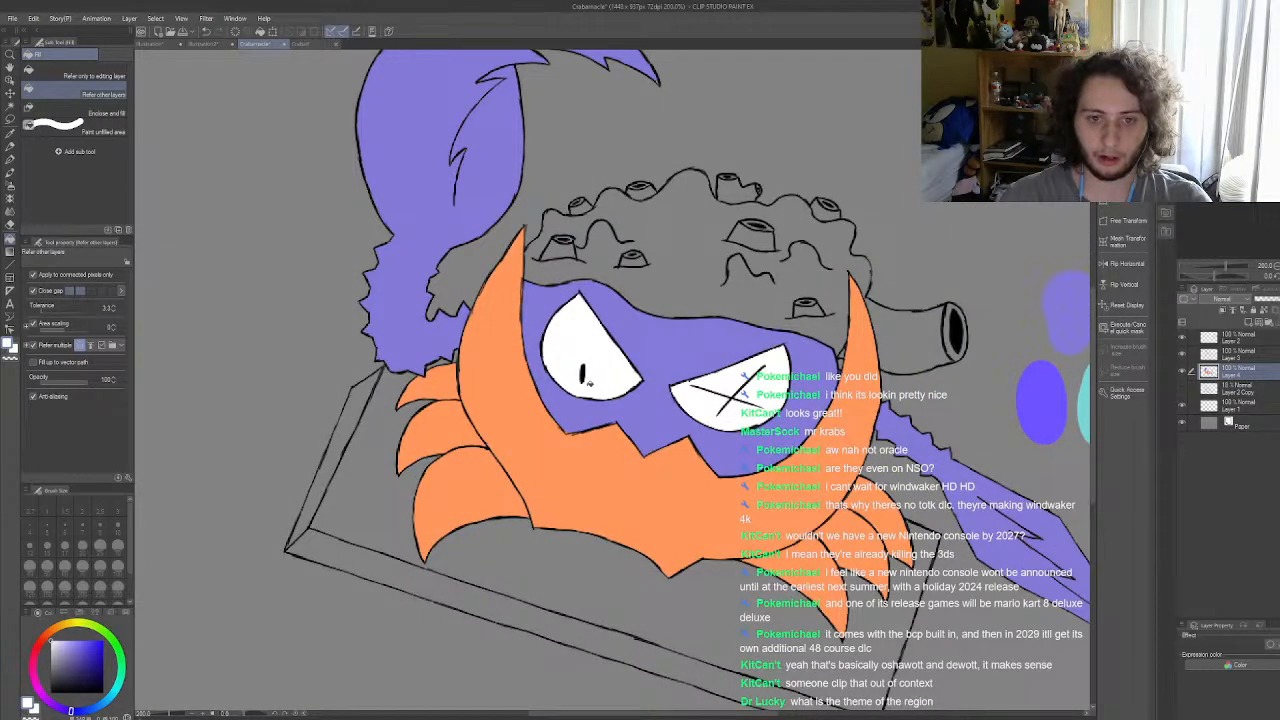
{"action": "scroll", "coordinate": [592, 384], "scroll_direction": "down", "scroll_amount": 1}
{"action": "scroll", "coordinate": [685, 403], "scroll_direction": "up", "scroll_amount": 3}
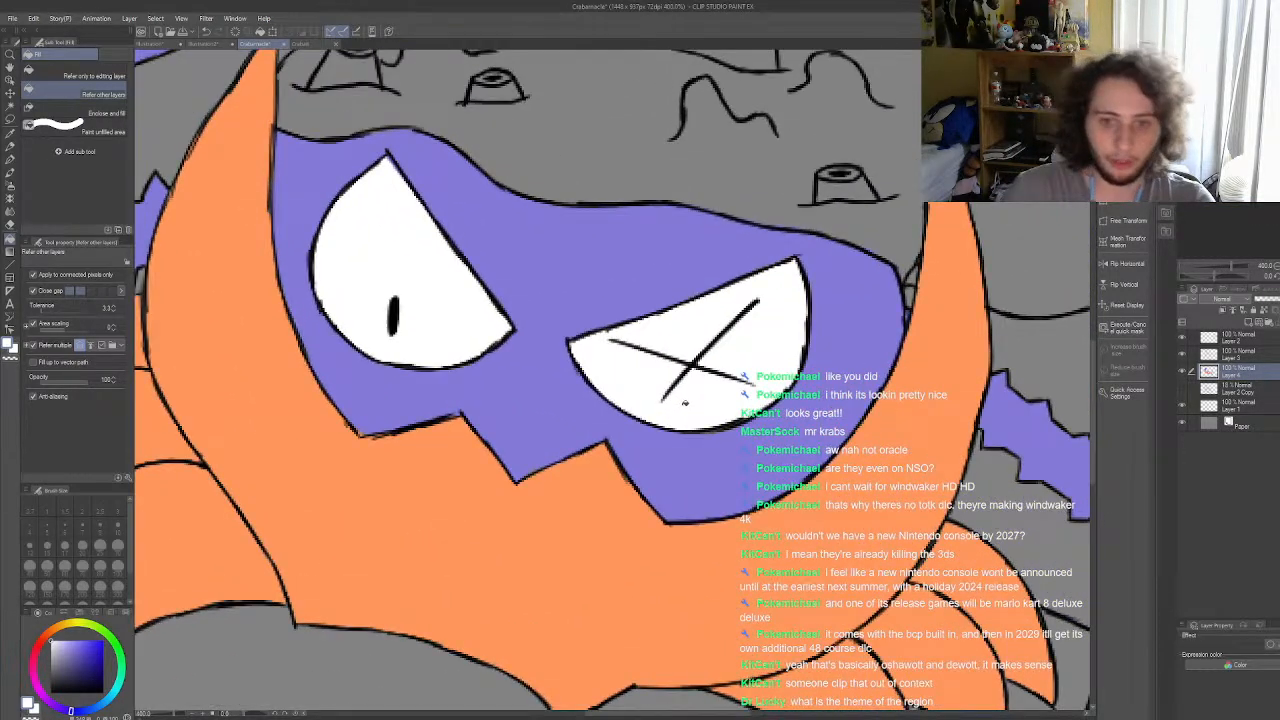
{"action": "key", "text": "p"}
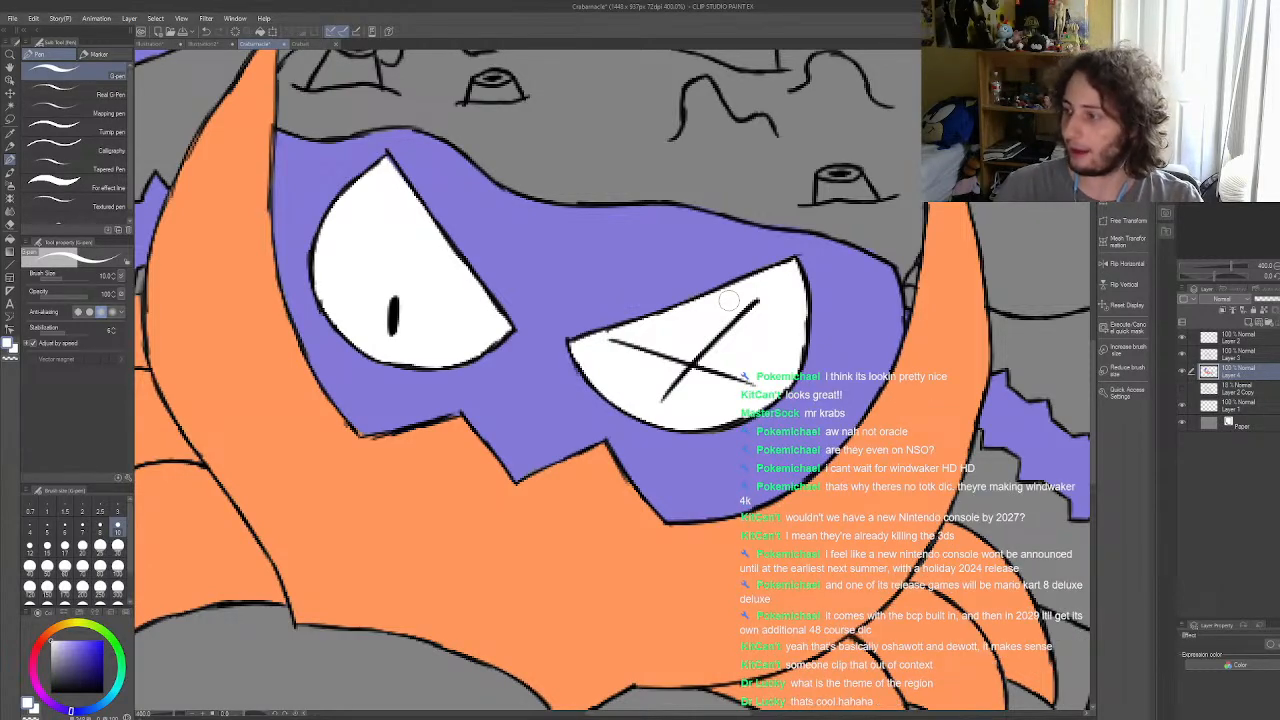
{"action": "scroll", "coordinate": [729, 301], "scroll_direction": "down", "scroll_amount": 10}
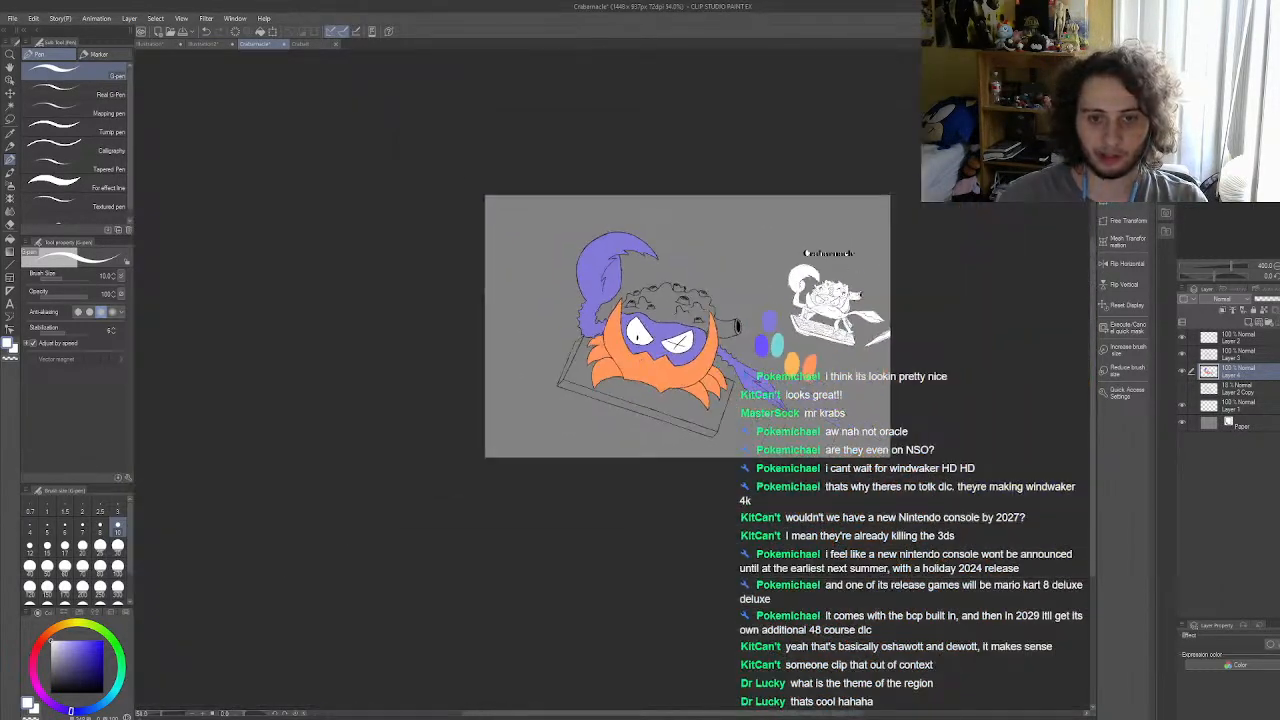
{"action": "scroll", "coordinate": [650, 285], "scroll_direction": "up", "scroll_amount": 4}
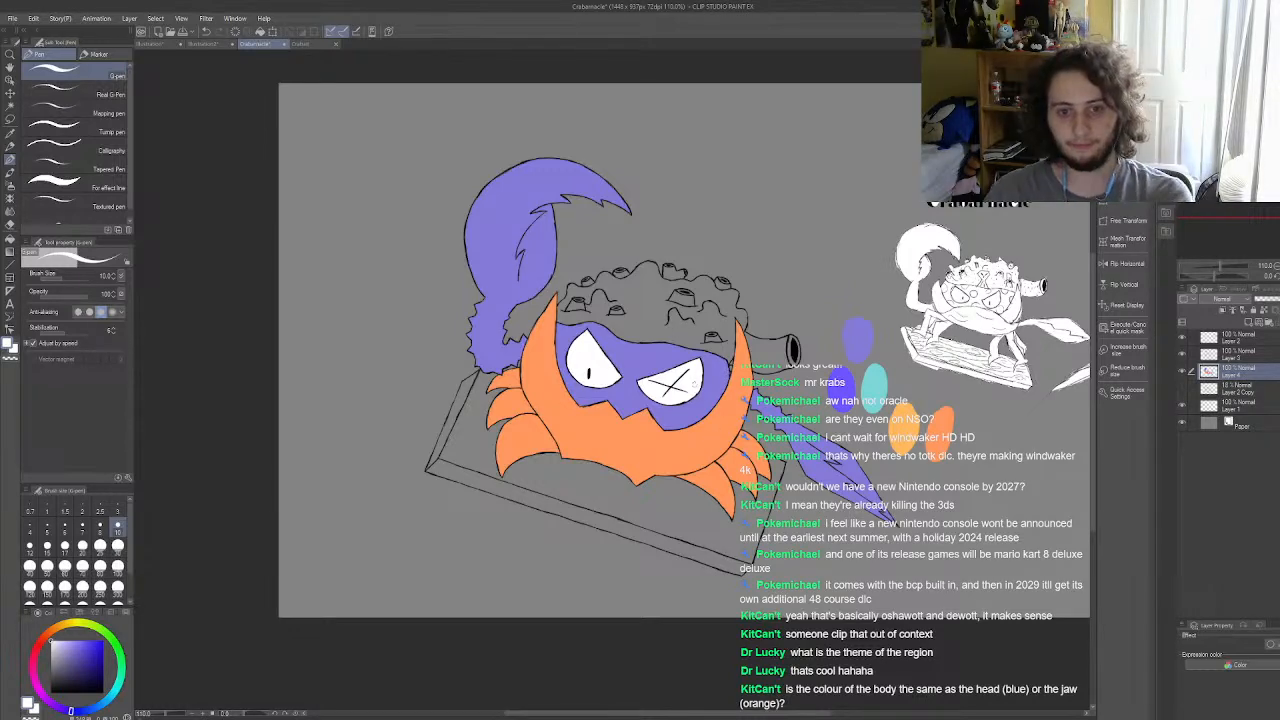
{"action": "scroll", "coordinate": [836, 356], "scroll_direction": "up", "scroll_amount": 4}
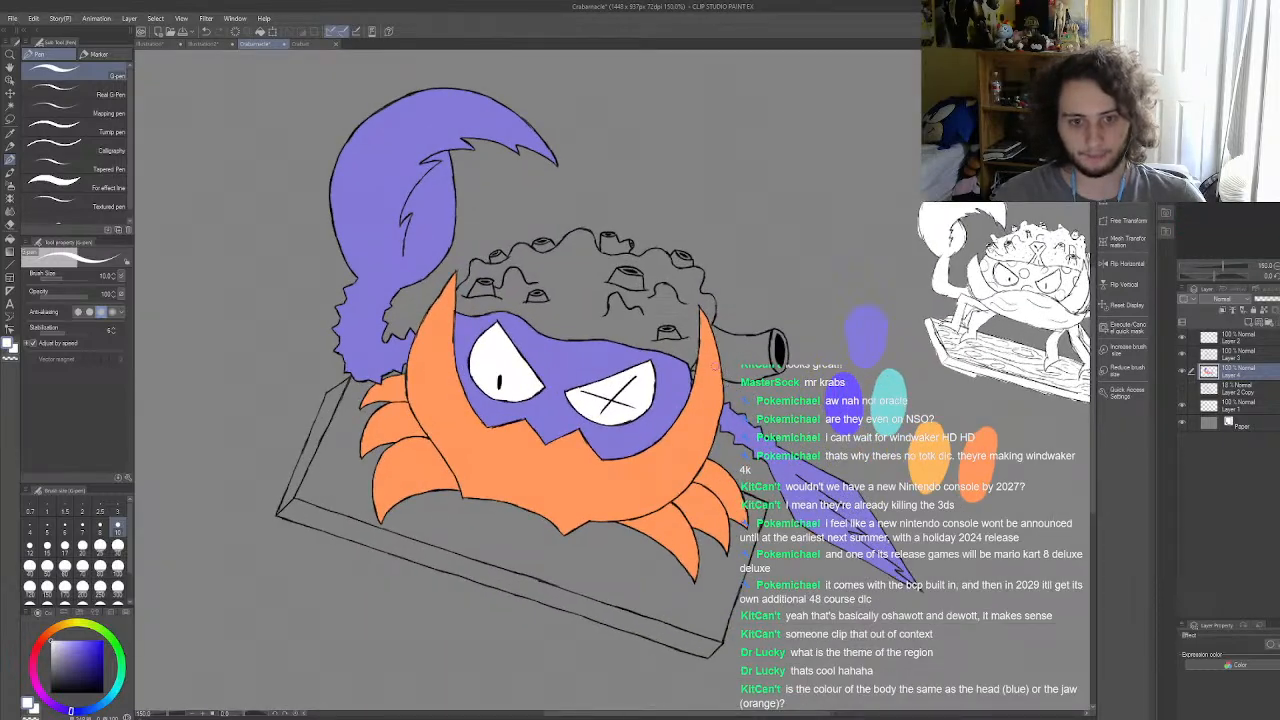
{"action": "scroll", "coordinate": [714, 366], "scroll_direction": "down", "scroll_amount": 4}
Step: Sample the purple of the coral stem in the finished teal-and-orange crab illustration as drawing colour and return to the Crabarnacle drawing
{"action": "left_click", "coordinate": [300, 45]}
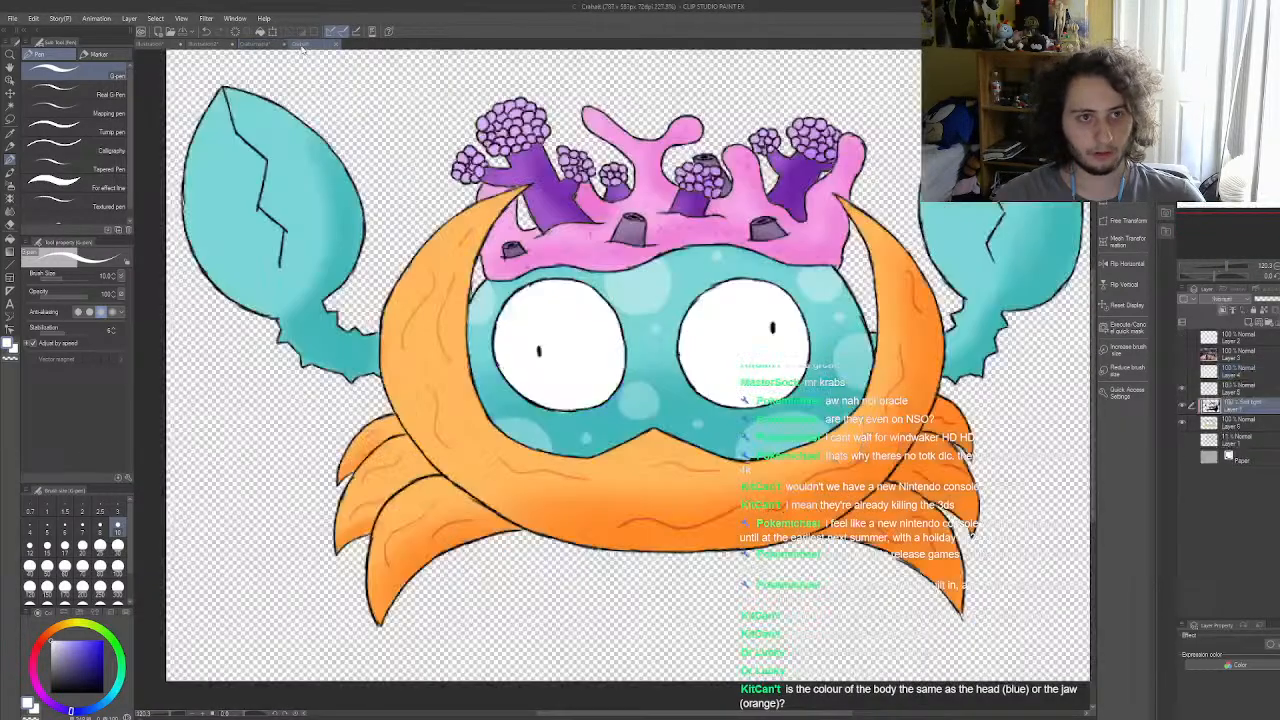
{"action": "scroll", "coordinate": [580, 390], "scroll_direction": "down", "scroll_amount": 2}
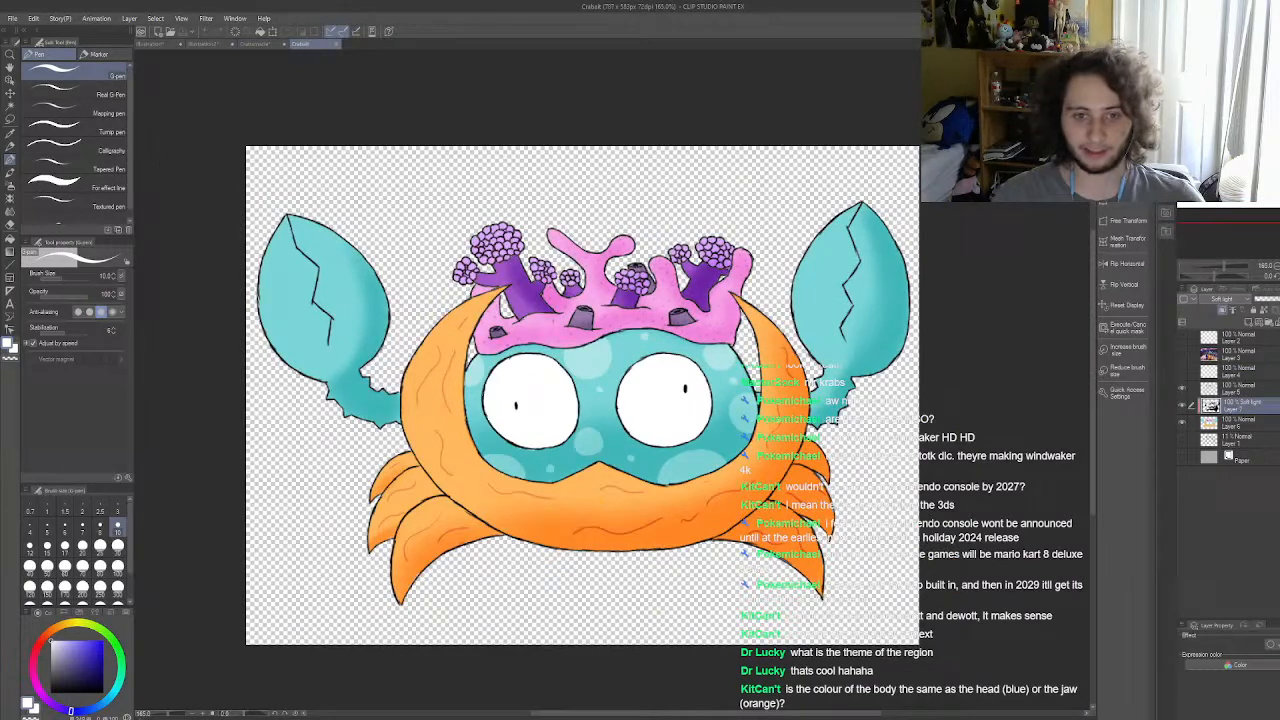
{"action": "scroll", "coordinate": [602, 325], "scroll_direction": "up", "scroll_amount": 2}
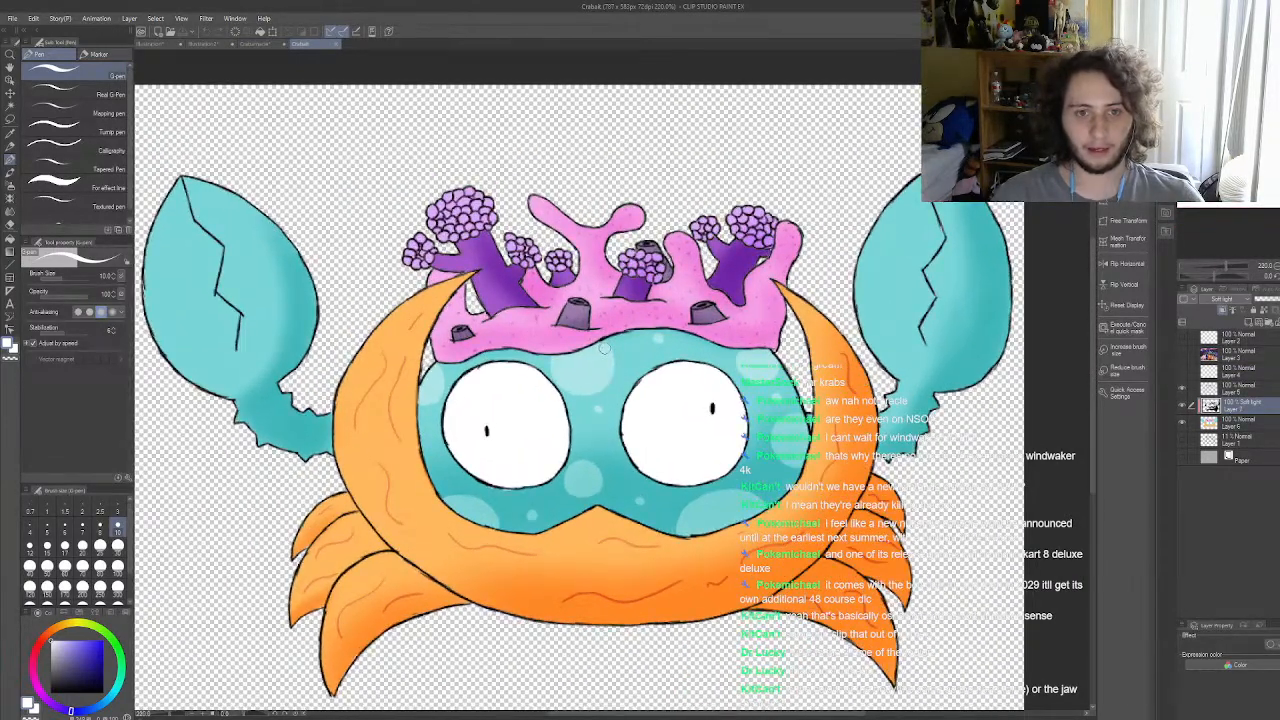
{"action": "key", "text": "i"}
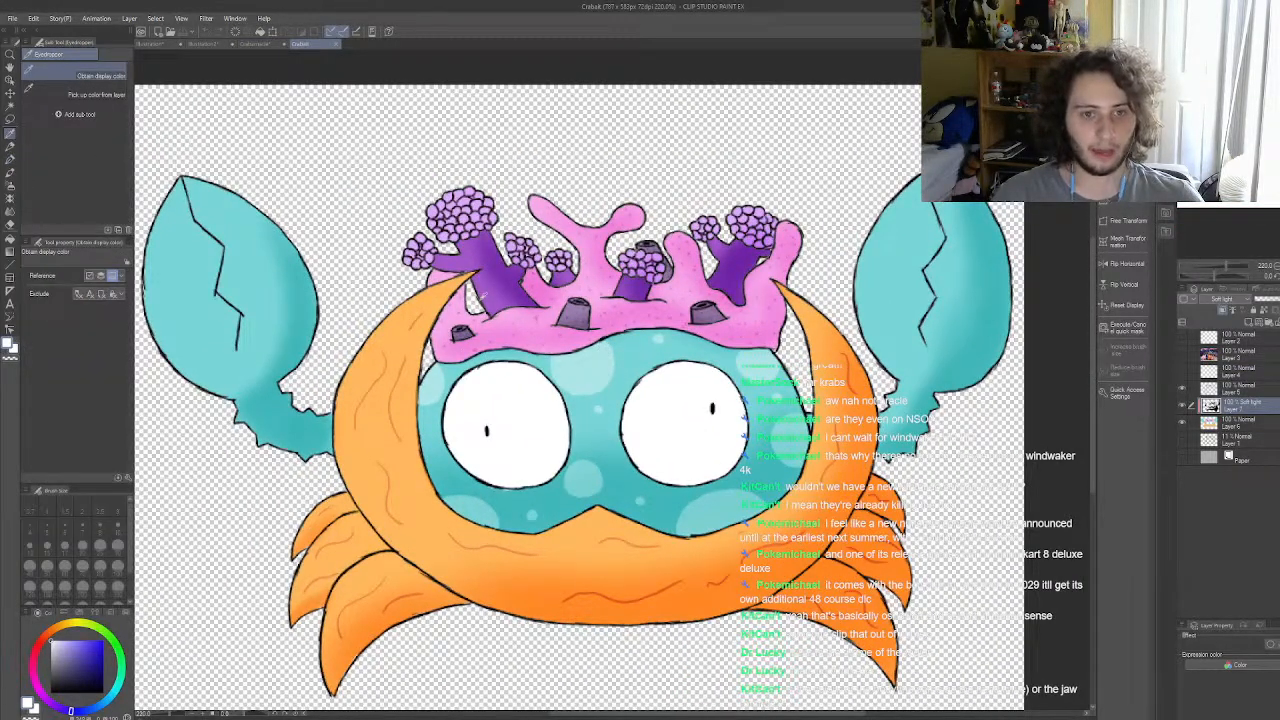
{"action": "left_click", "coordinate": [490, 297]}
{"action": "left_click", "coordinate": [255, 44]}
{"action": "scroll", "coordinate": [795, 324], "scroll_direction": "down", "scroll_amount": 1}
{"action": "scroll", "coordinate": [572, 310], "scroll_direction": "up", "scroll_amount": 2}
{"action": "scroll", "coordinate": [567, 311], "scroll_direction": "up", "scroll_amount": 1}
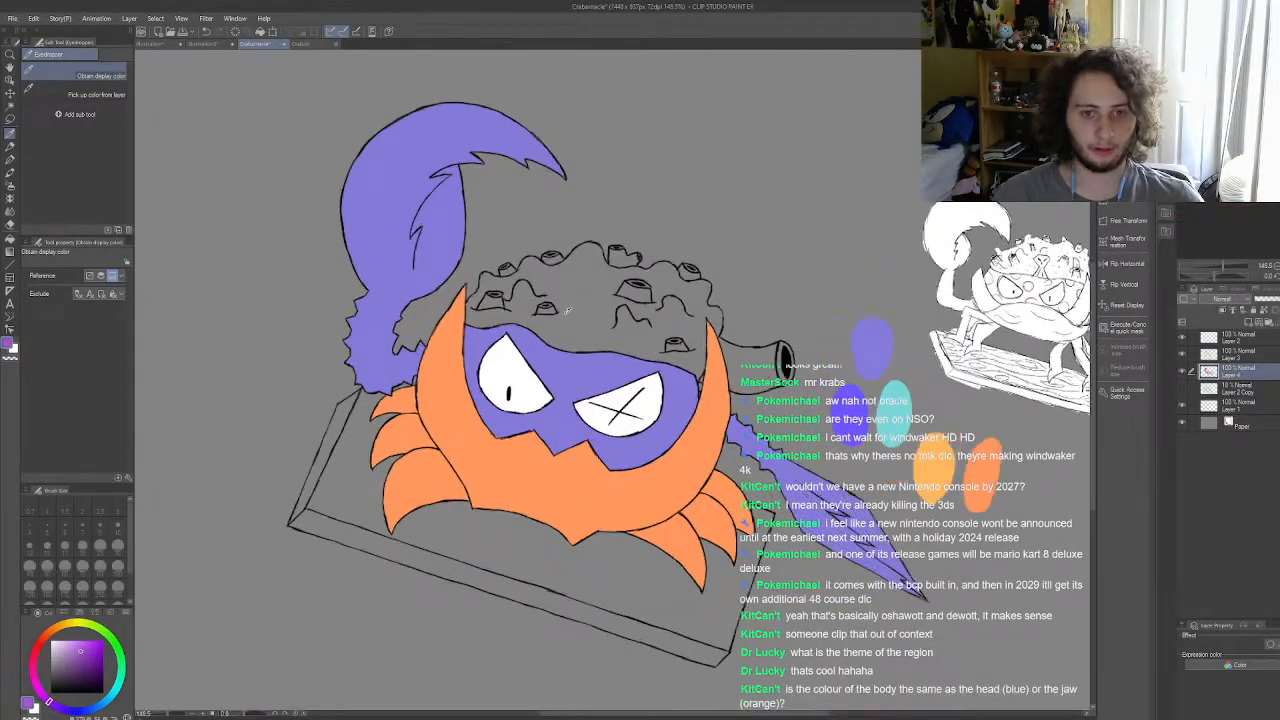
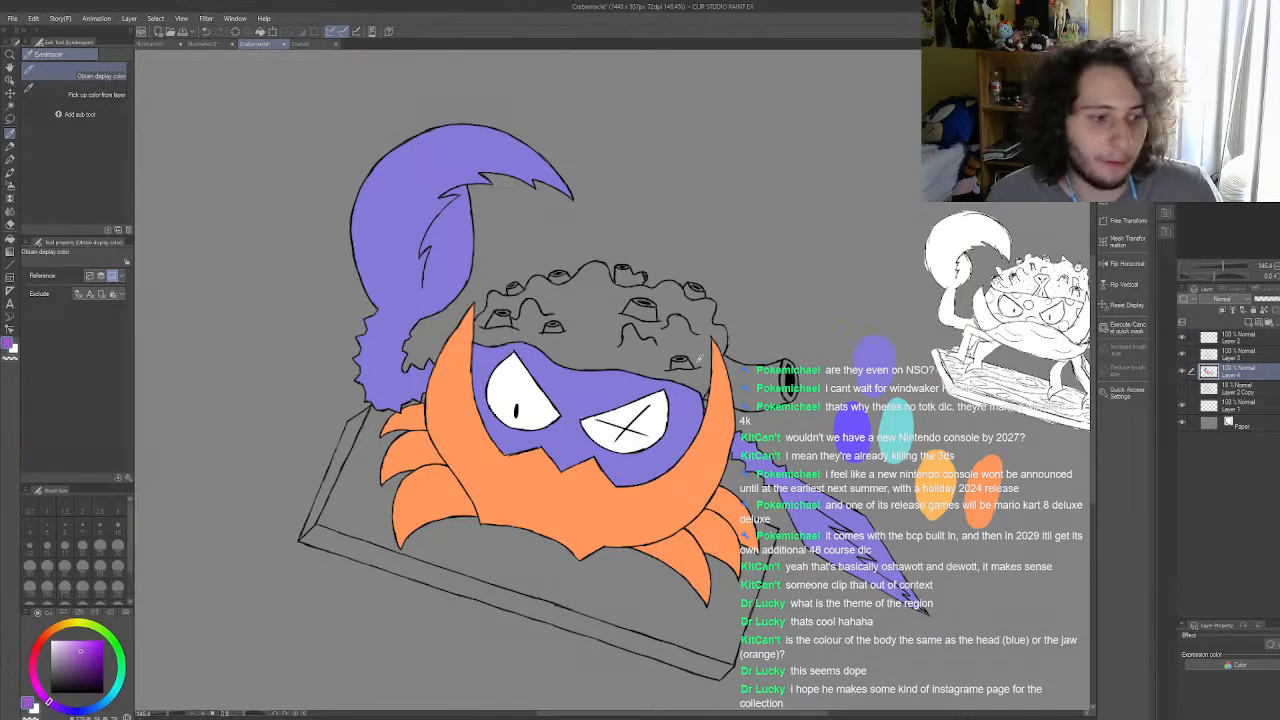
Step: Fill the coral mass on the crab's head and the tube extending beyond its right shell horn with the sampled purple
{"action": "scroll", "coordinate": [641, 302], "scroll_direction": "up", "scroll_amount": 2}
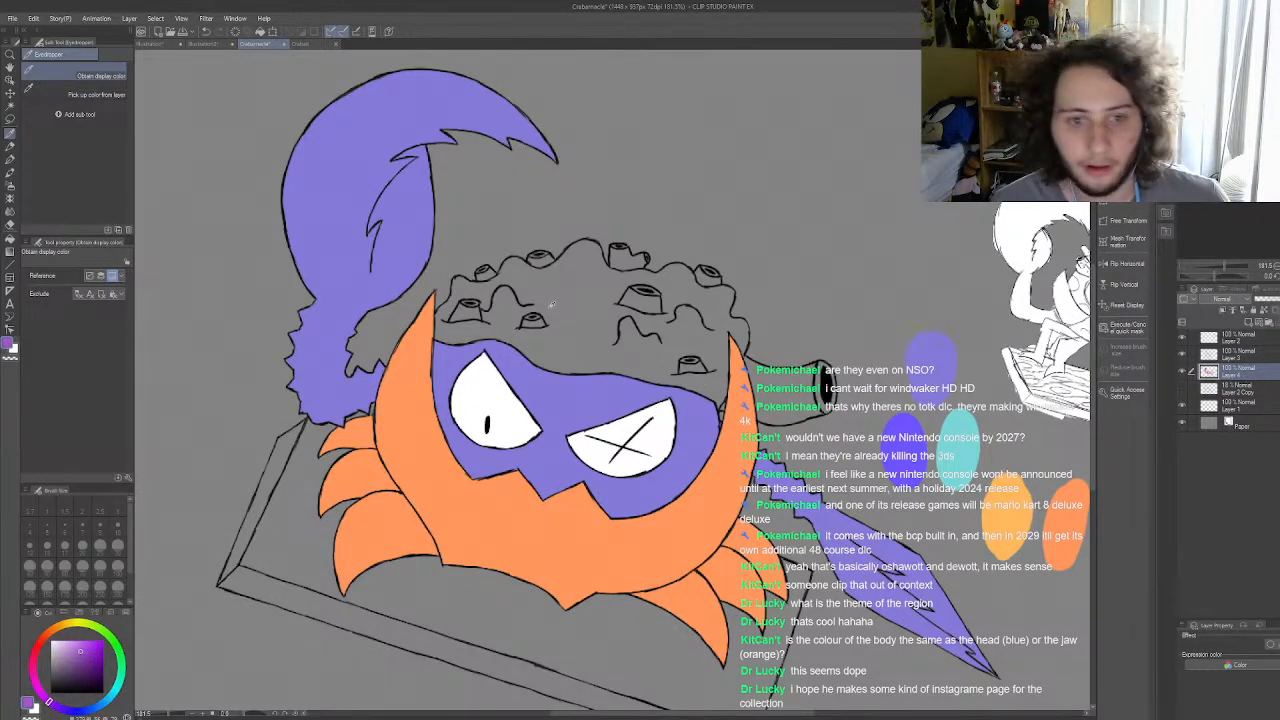
{"action": "scroll", "coordinate": [561, 310], "scroll_direction": "up", "scroll_amount": 1}
{"action": "left_click", "coordinate": [10, 167]}
{"action": "scroll", "coordinate": [554, 277], "scroll_direction": "up", "scroll_amount": 8}
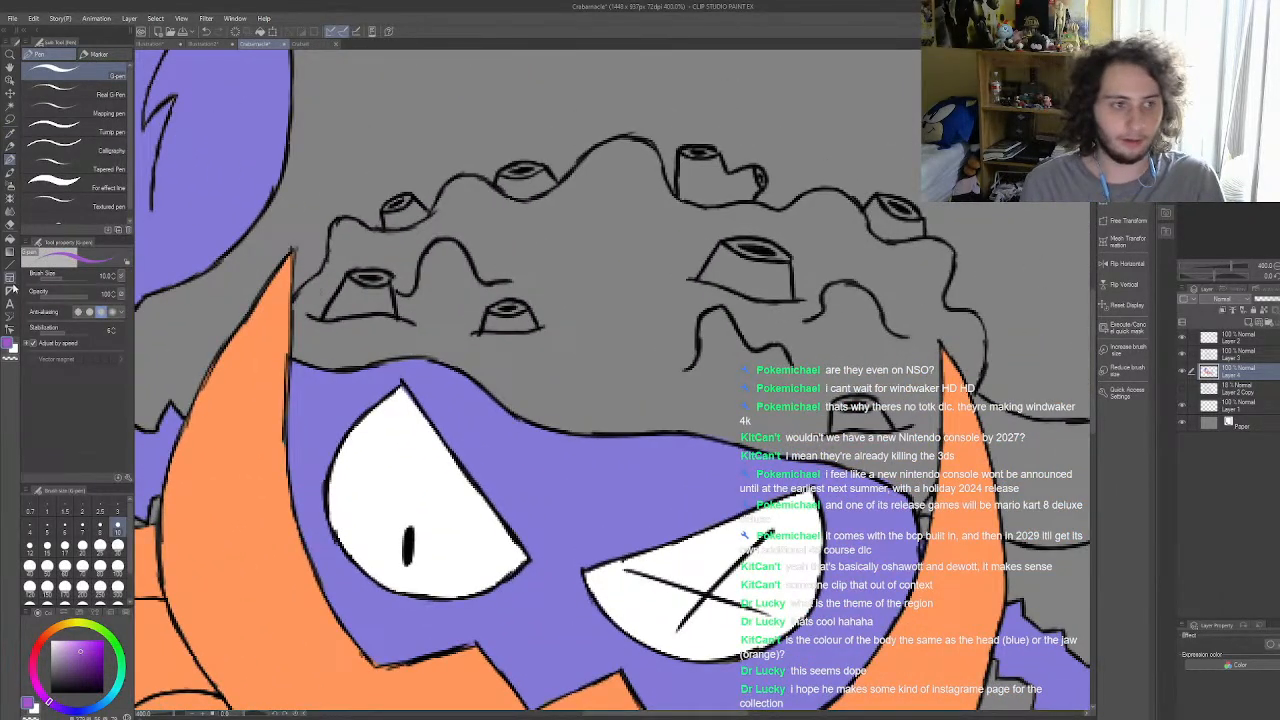
{"action": "left_click", "coordinate": [10, 241]}
{"action": "left_click", "coordinate": [627, 306]}
{"action": "left_click", "coordinate": [1054, 456]}
{"action": "scroll", "coordinate": [655, 345], "scroll_direction": "down", "scroll_amount": 7}
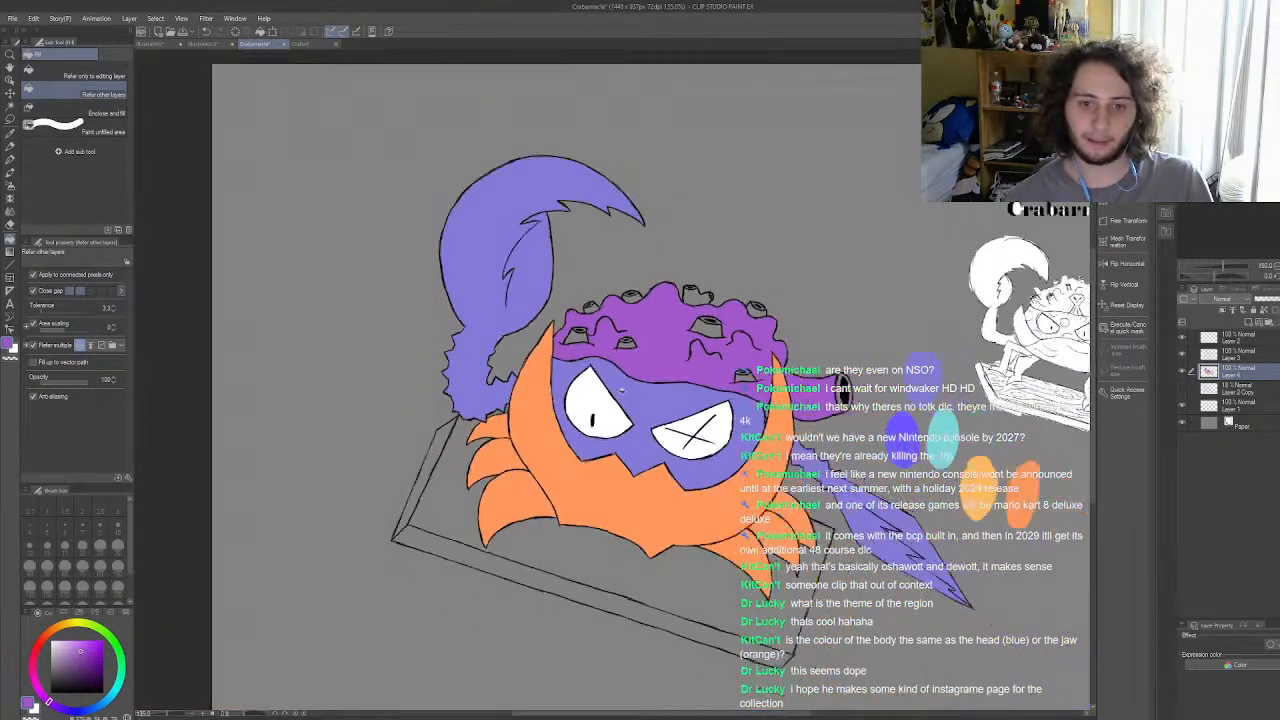
Step: Paint the unfilled gap beside the right shell horn and the coral tube's rim purple with the size 10 G-pen
{"action": "scroll", "coordinate": [675, 388], "scroll_direction": "up", "scroll_amount": 1}
{"action": "scroll", "coordinate": [675, 388], "scroll_direction": "up", "scroll_amount": 7}
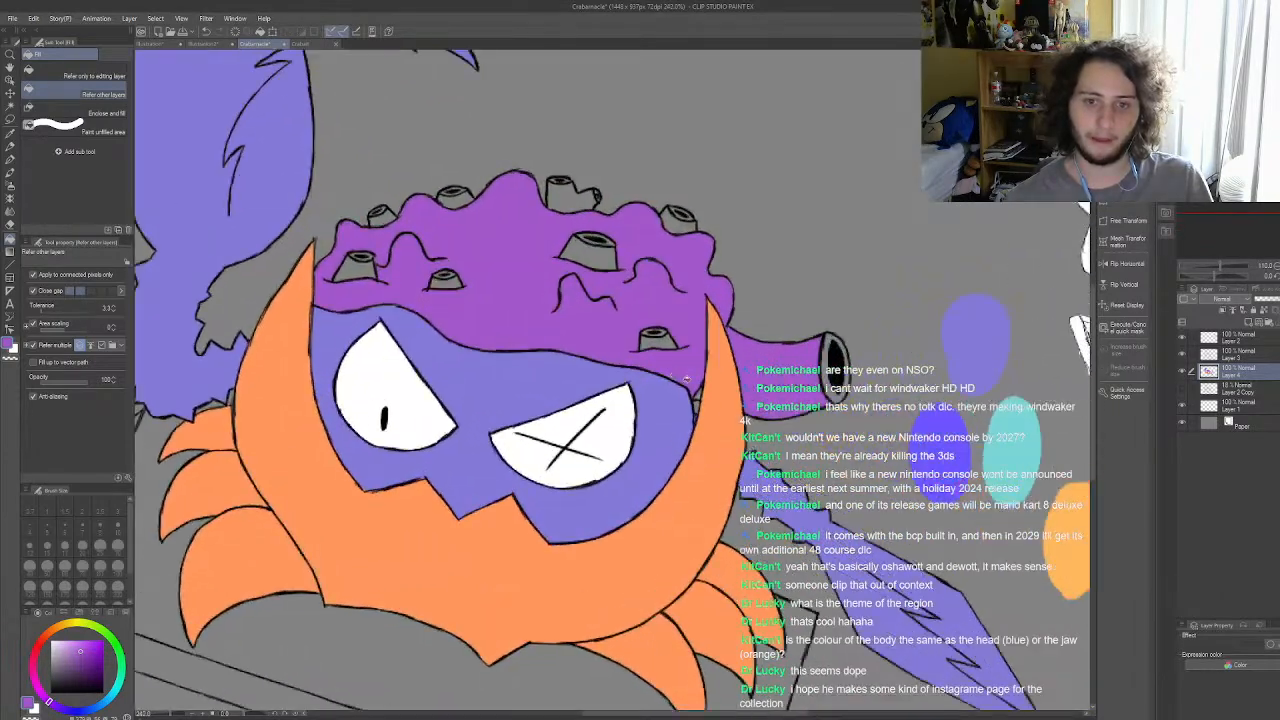
{"action": "scroll", "coordinate": [708, 392], "scroll_direction": "up", "scroll_amount": 1}
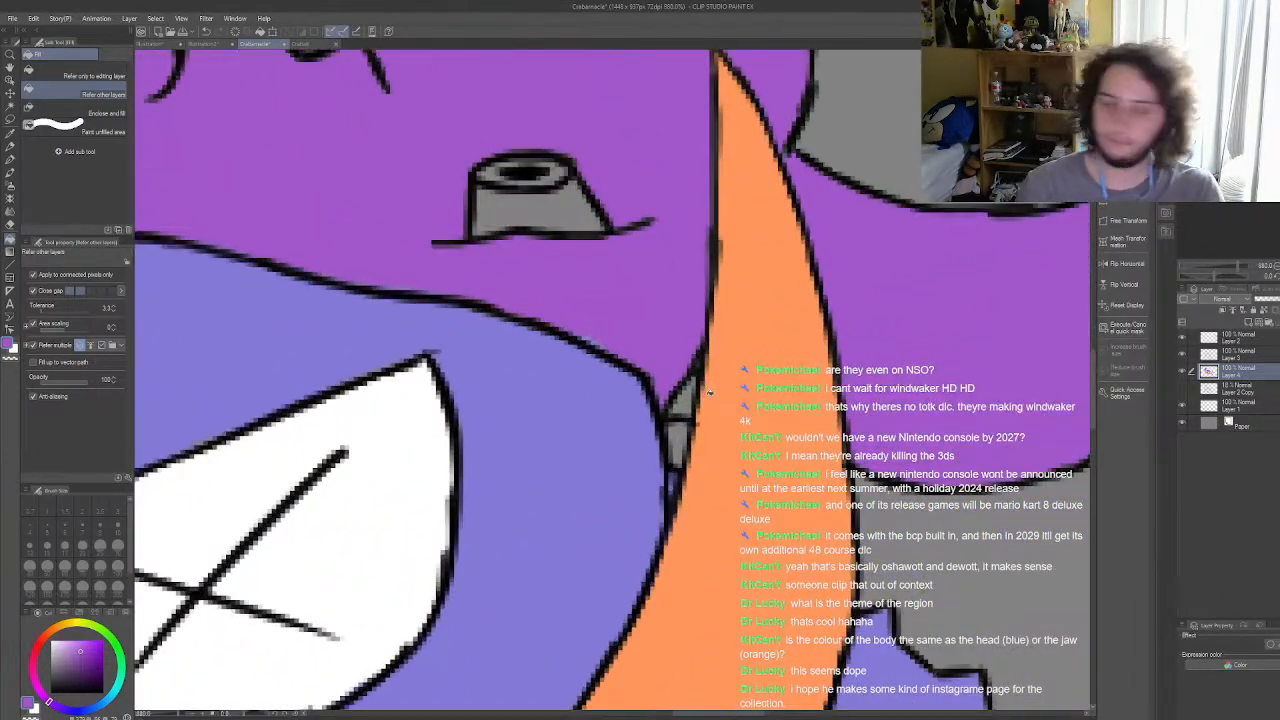
{"action": "left_click", "coordinate": [11, 159]}
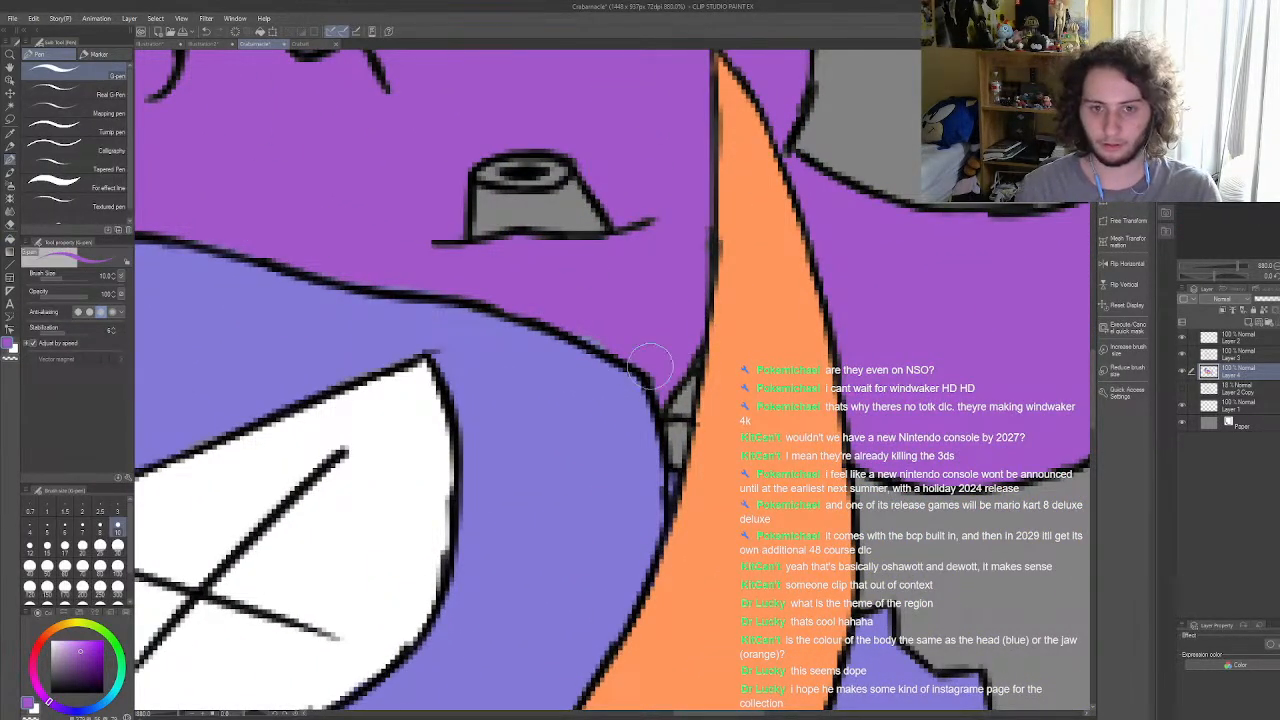
{"action": "left_click_drag", "start_coordinate": [672, 394], "coordinate": [680, 375]}
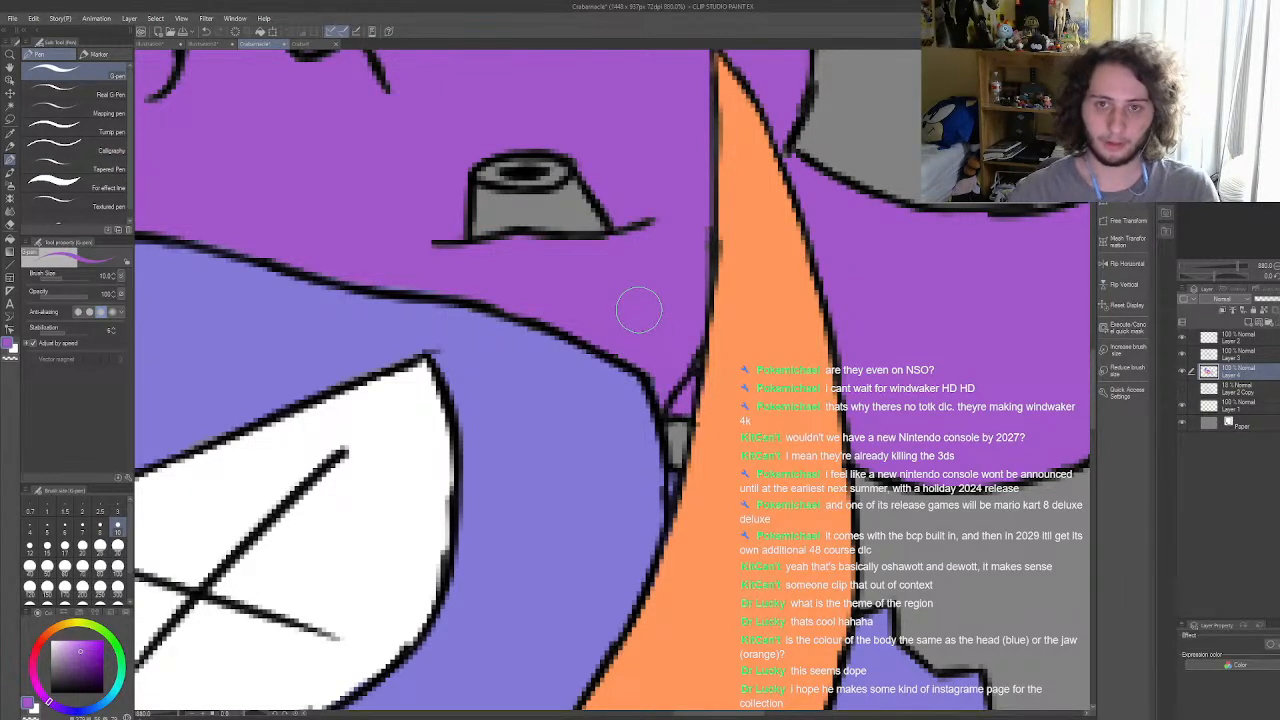
{"action": "scroll", "coordinate": [610, 302], "scroll_direction": "down", "scroll_amount": 2}
{"action": "scroll", "coordinate": [650, 285], "scroll_direction": "down", "scroll_amount": 1}
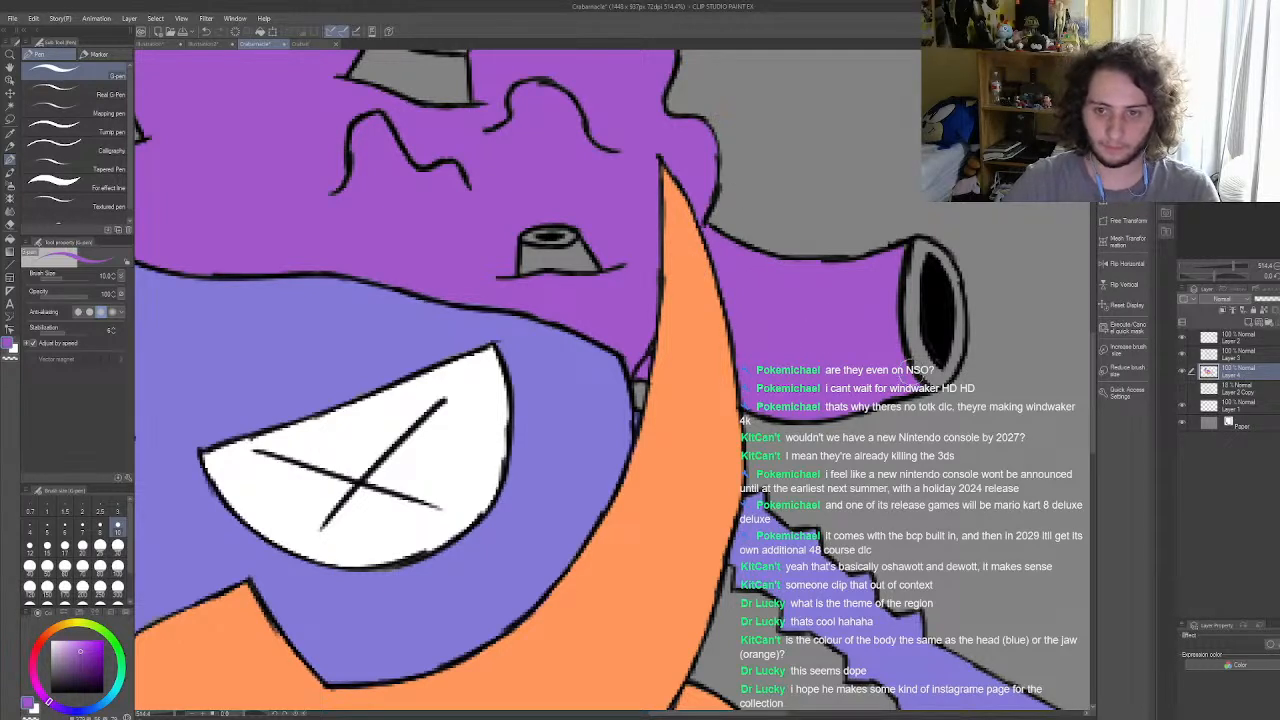
{"action": "left_click_drag", "start_coordinate": [915, 365], "coordinate": [912, 277]}
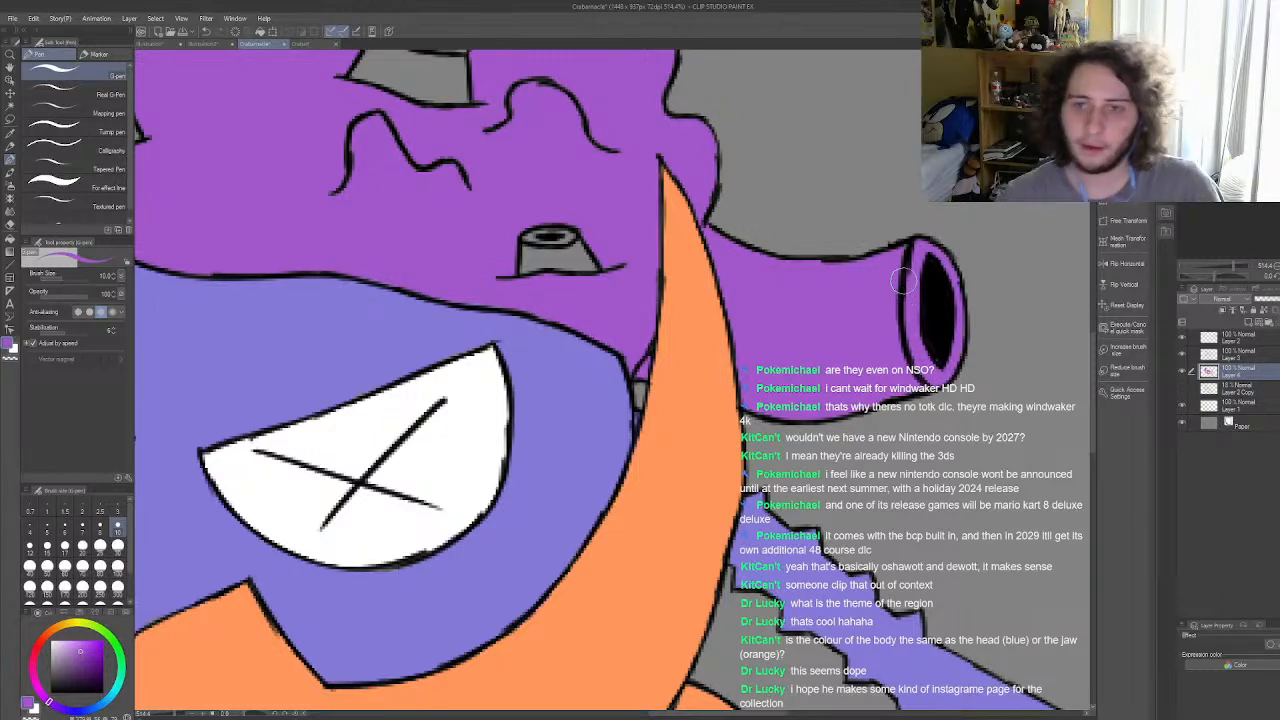
{"action": "scroll", "coordinate": [903, 282], "scroll_direction": "down", "scroll_amount": 10}
{"action": "scroll", "coordinate": [752, 331], "scroll_direction": "up", "scroll_amount": 5}
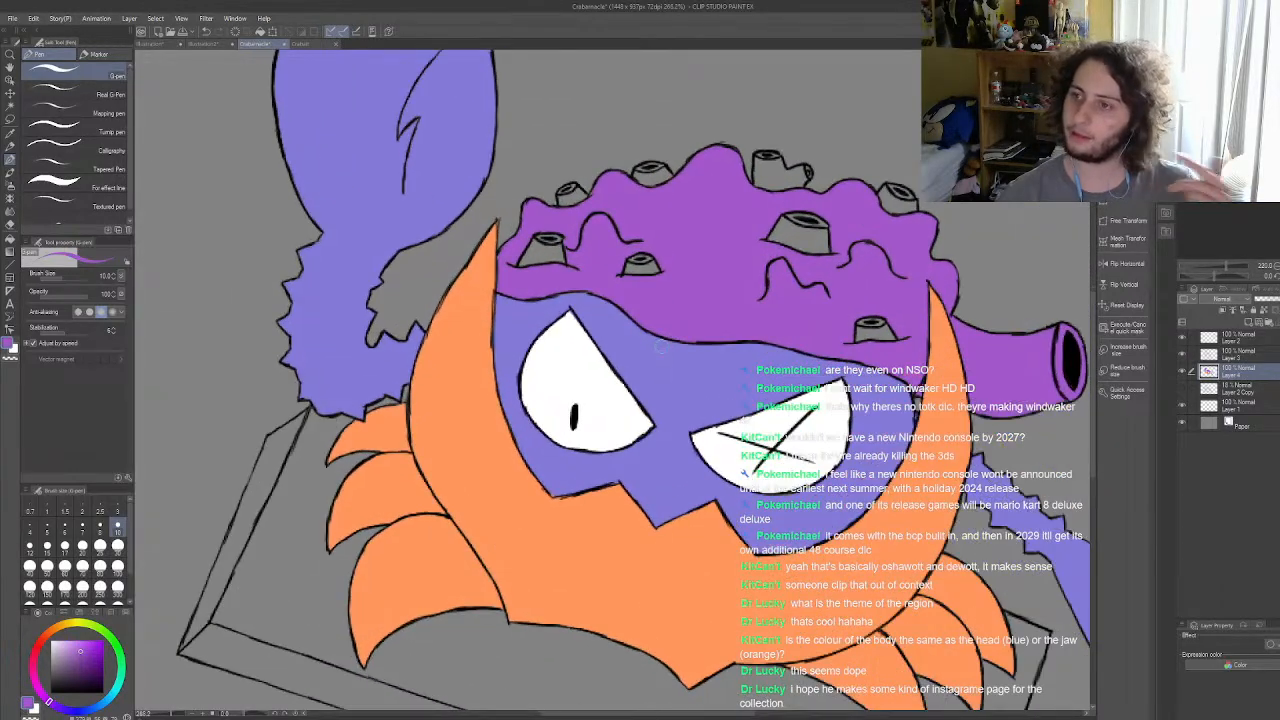
{"action": "scroll", "coordinate": [655, 346], "scroll_direction": "up", "scroll_amount": 3}
{"action": "scroll", "coordinate": [520, 366], "scroll_direction": "down", "scroll_amount": 5}
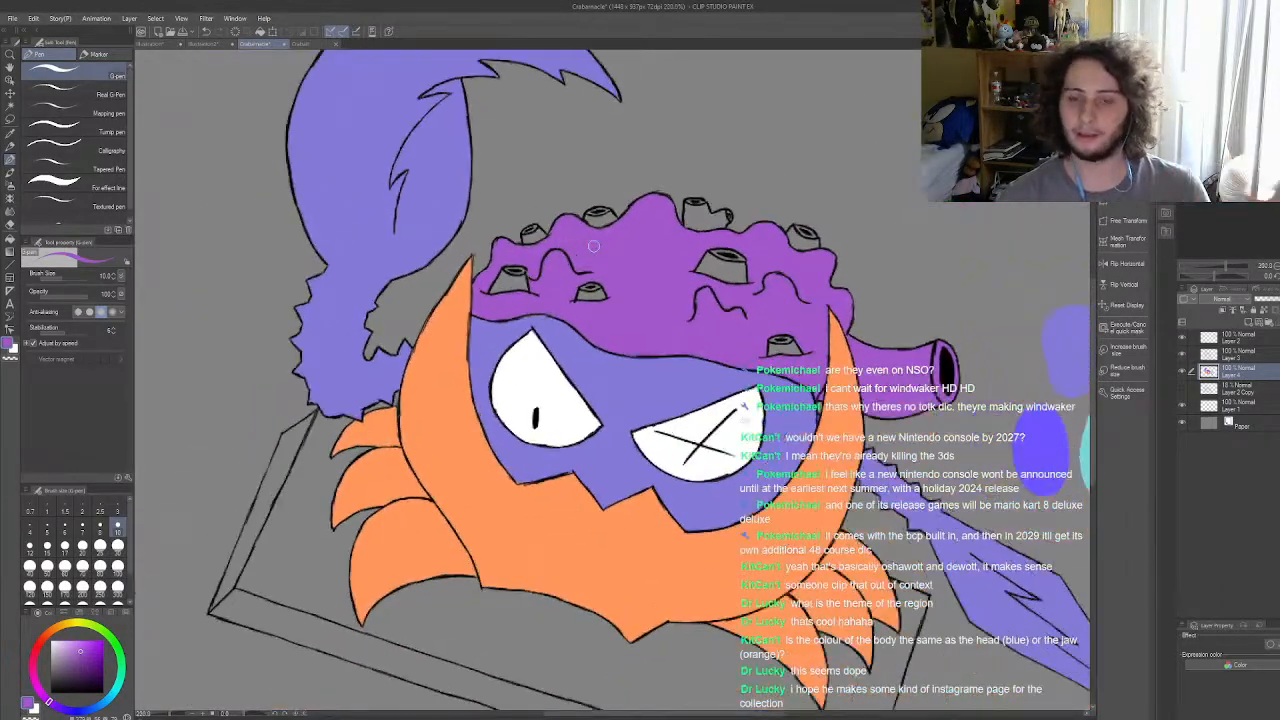
{"action": "scroll", "coordinate": [625, 295], "scroll_direction": "up", "scroll_amount": 2}
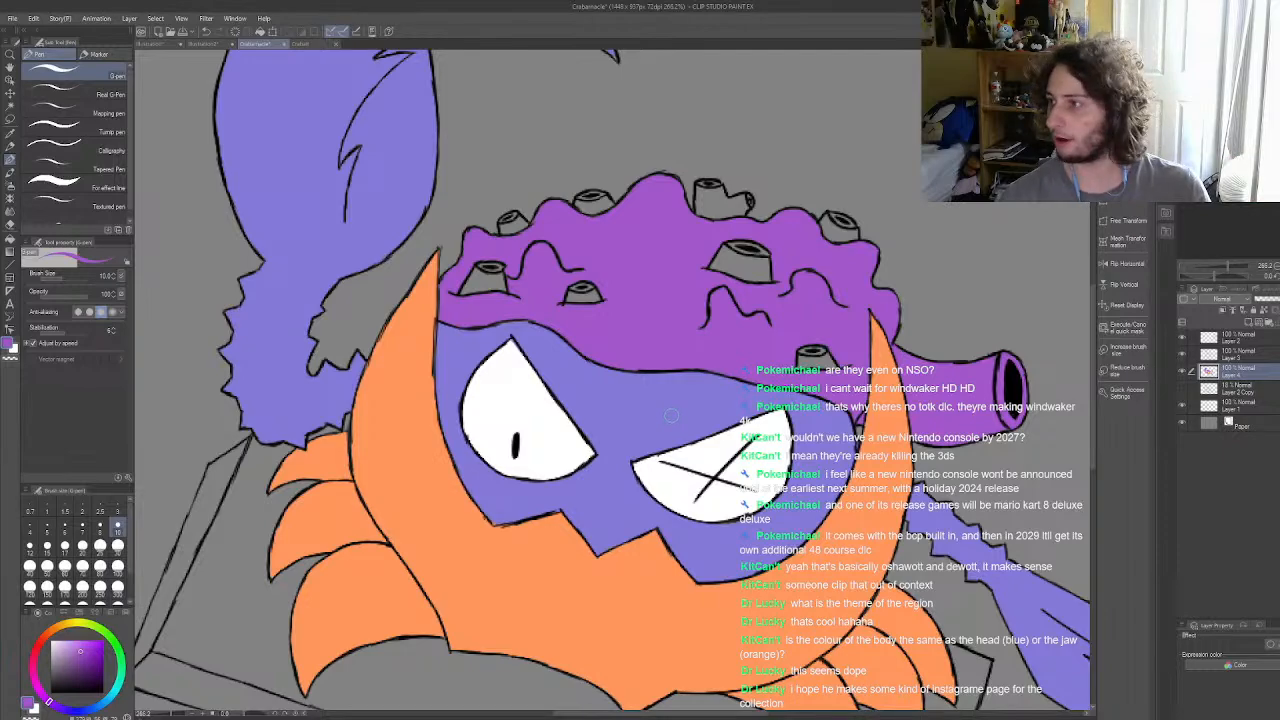
{"action": "scroll", "coordinate": [669, 414], "scroll_direction": "down", "scroll_amount": 4}
{"action": "scroll", "coordinate": [640, 358], "scroll_direction": "up", "scroll_amount": 4}
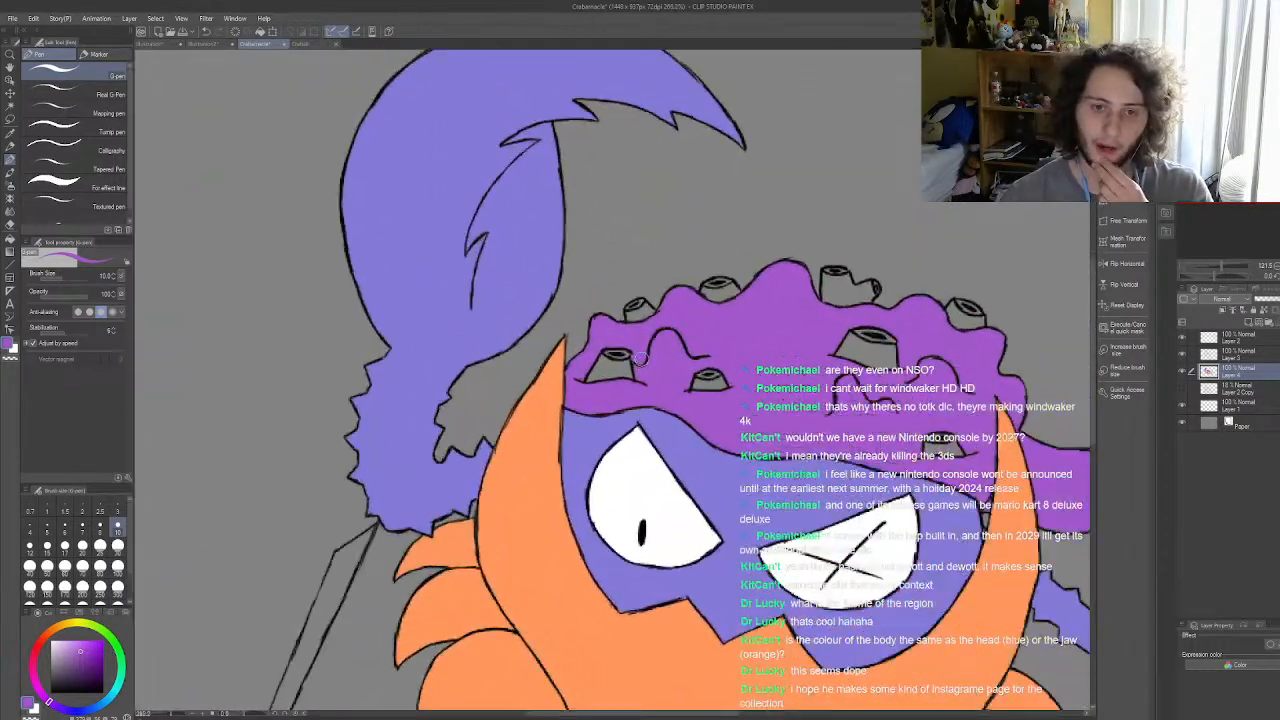
{"action": "scroll", "coordinate": [641, 358], "scroll_direction": "up", "scroll_amount": 3}
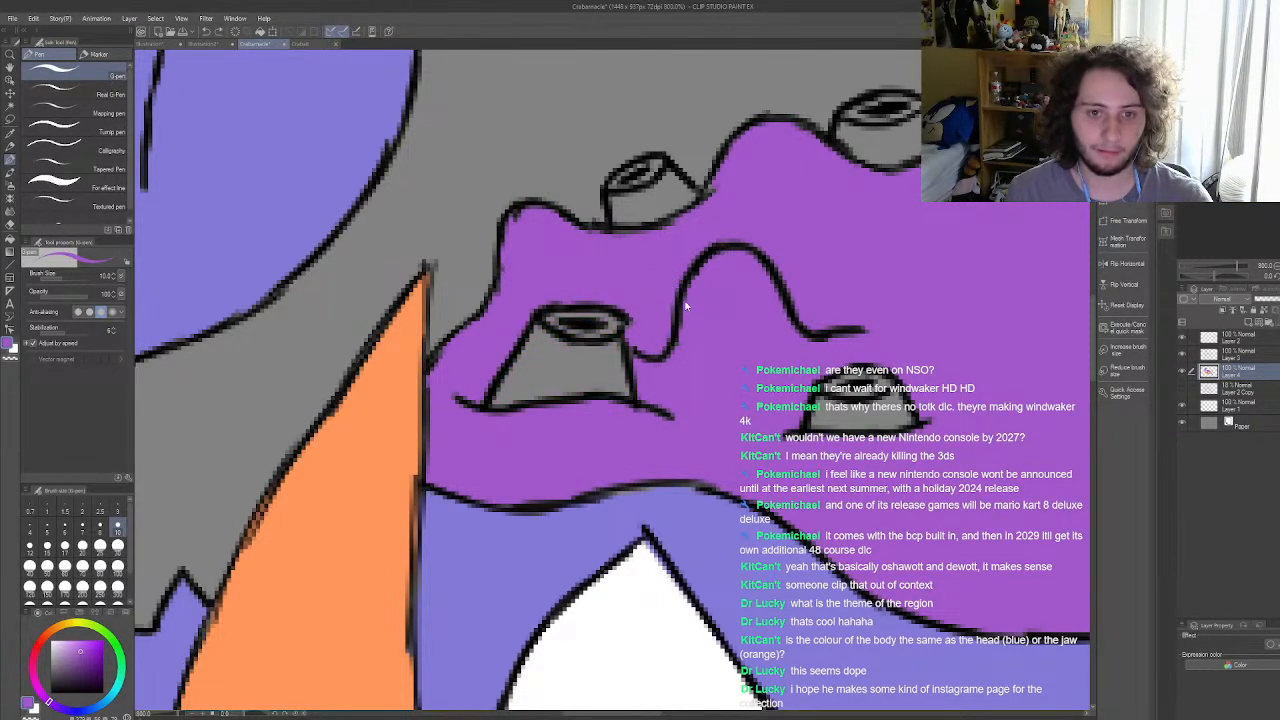
{"action": "scroll", "coordinate": [717, 310], "scroll_direction": "down", "scroll_amount": 5}
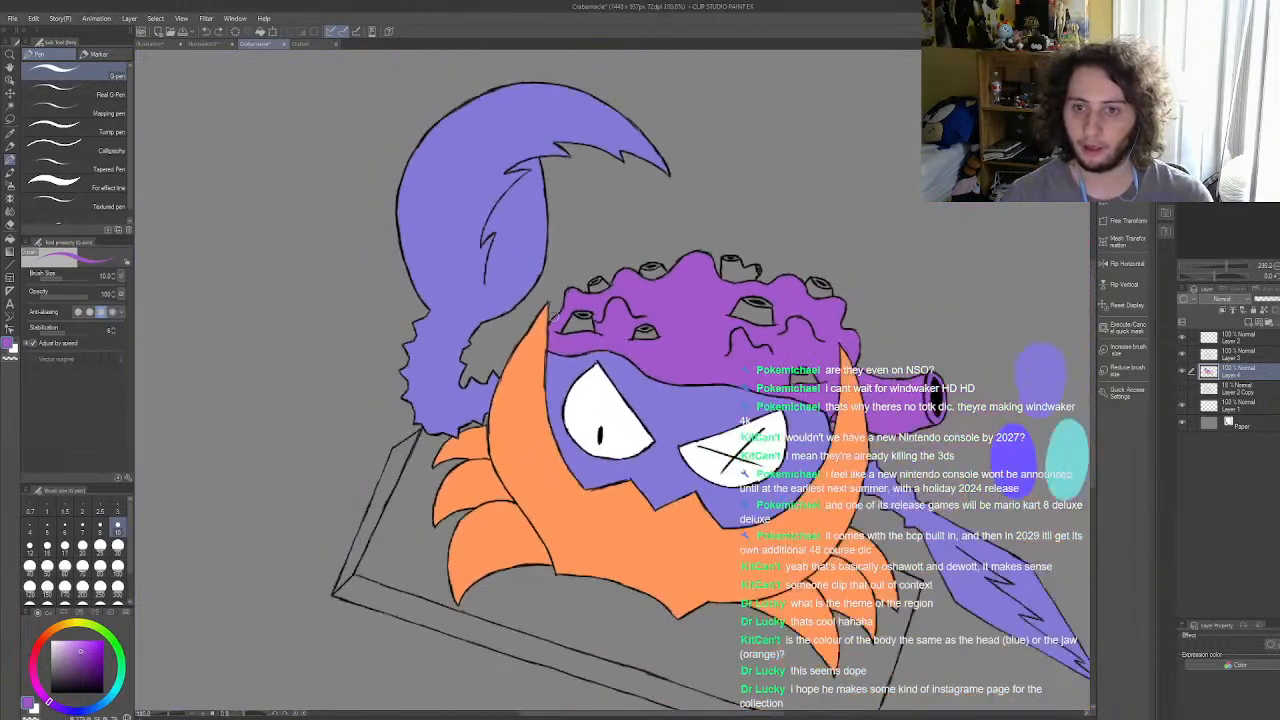
{"action": "scroll", "coordinate": [686, 361], "scroll_direction": "up", "scroll_amount": 1}
{"action": "scroll", "coordinate": [474, 309], "scroll_direction": "down", "scroll_amount": 2}
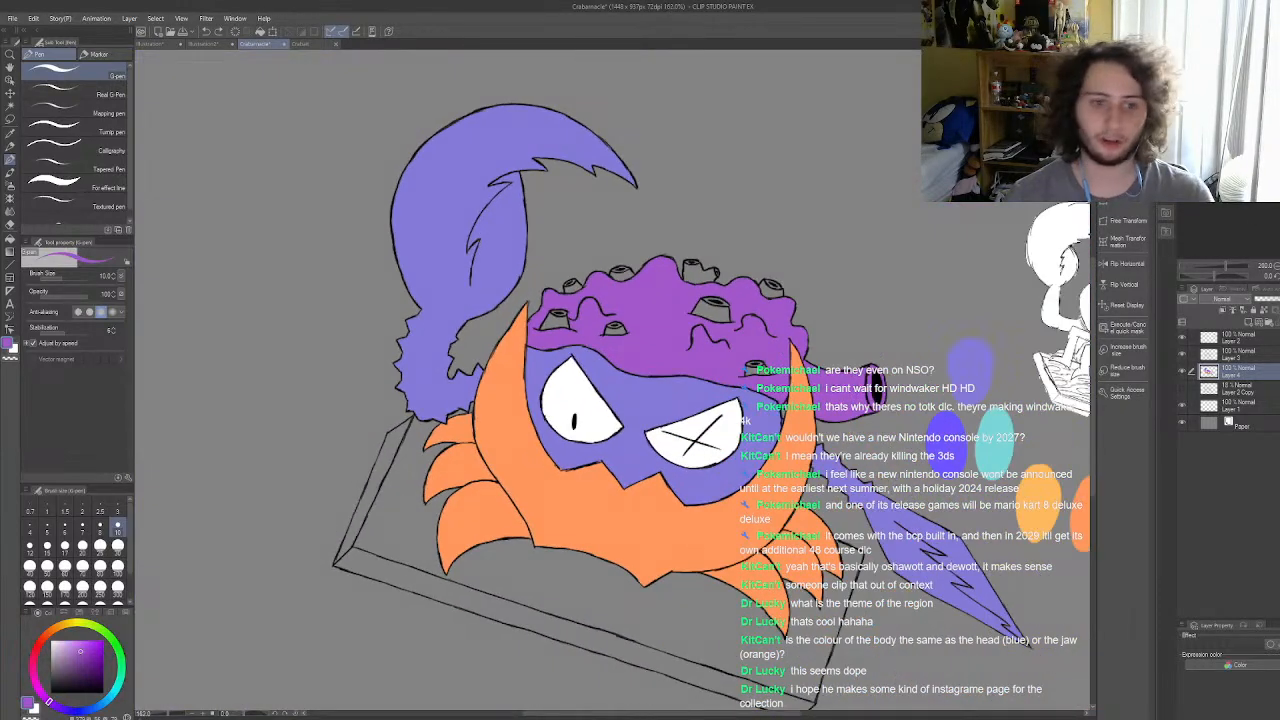
{"action": "scroll", "coordinate": [788, 329], "scroll_direction": "up", "scroll_amount": 2}
{"action": "scroll", "coordinate": [639, 354], "scroll_direction": "up", "scroll_amount": 1}
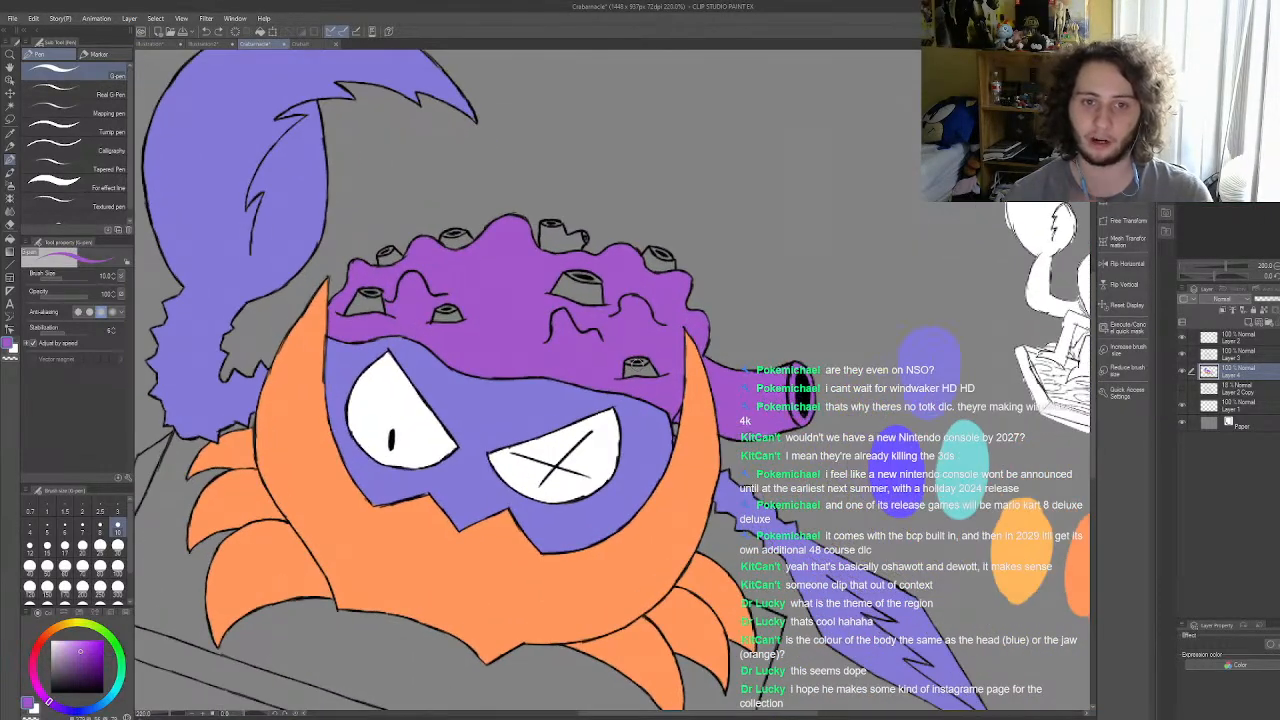
{"action": "scroll", "coordinate": [580, 342], "scroll_direction": "down", "scroll_amount": 2}
{"action": "scroll", "coordinate": [580, 342], "scroll_direction": "up", "scroll_amount": 3}
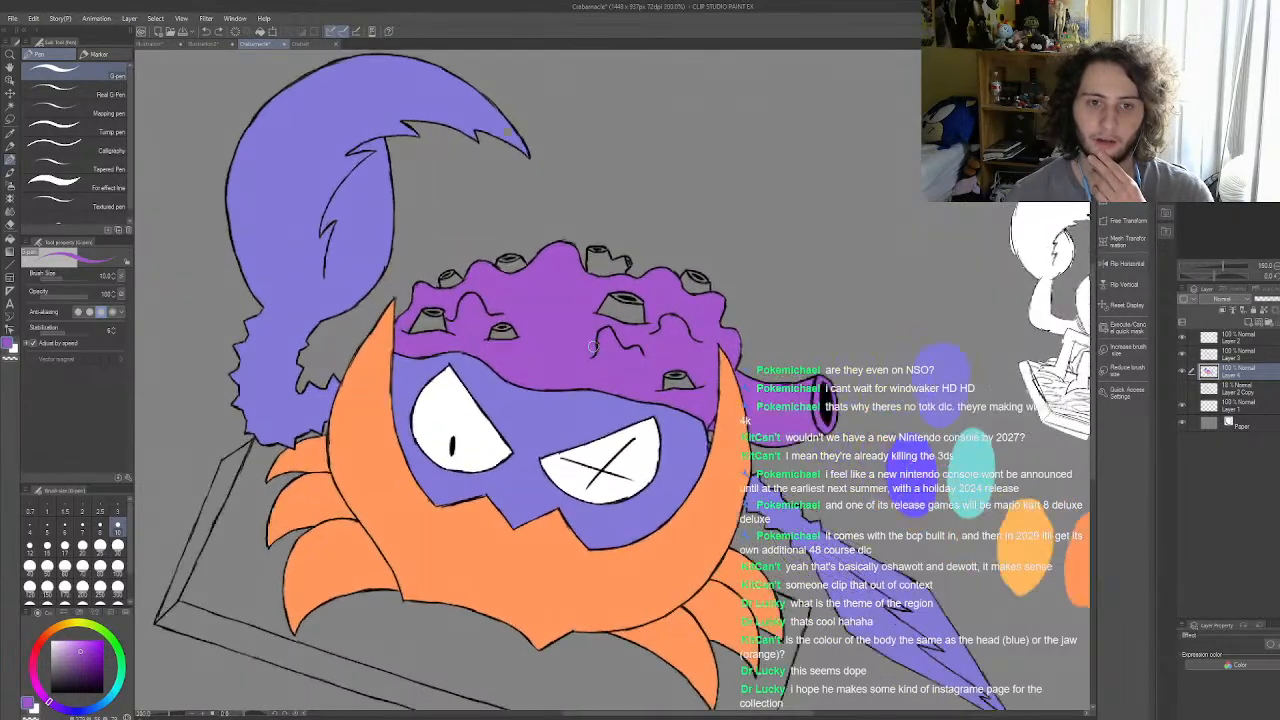
{"action": "scroll", "coordinate": [580, 414], "scroll_direction": "up", "scroll_amount": 1}
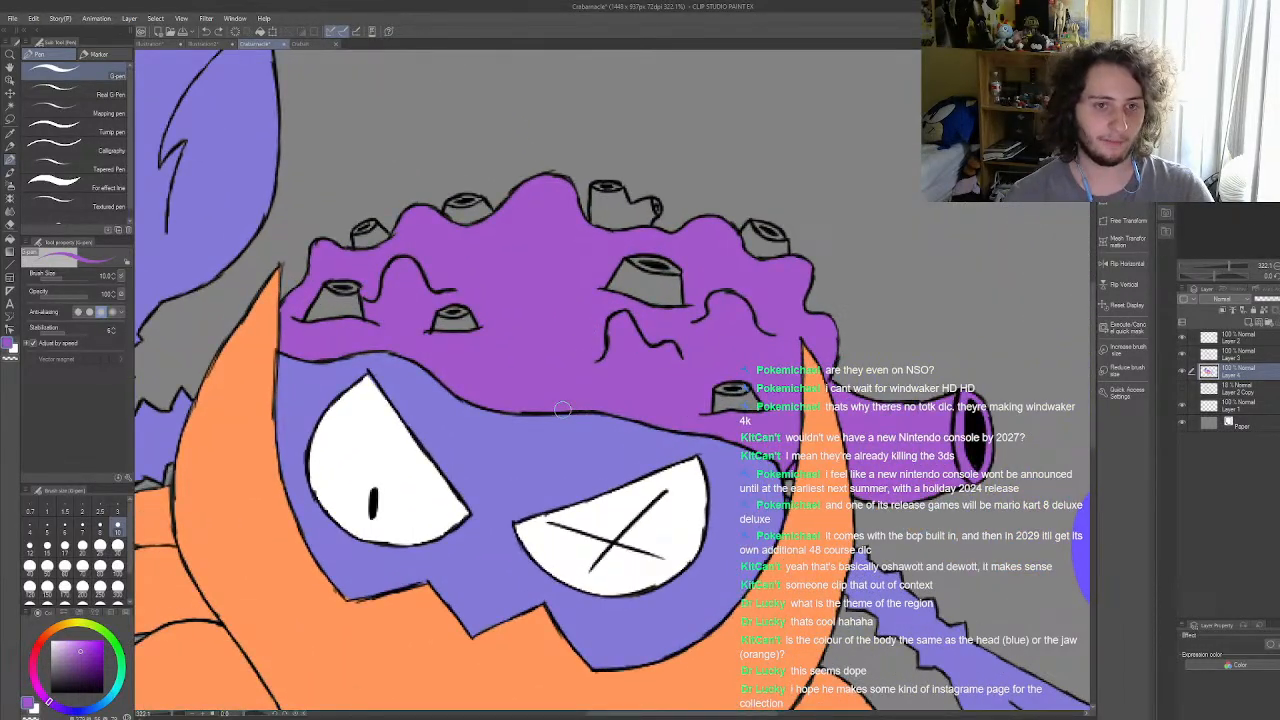
{"action": "scroll", "coordinate": [605, 356], "scroll_direction": "down", "scroll_amount": 2}
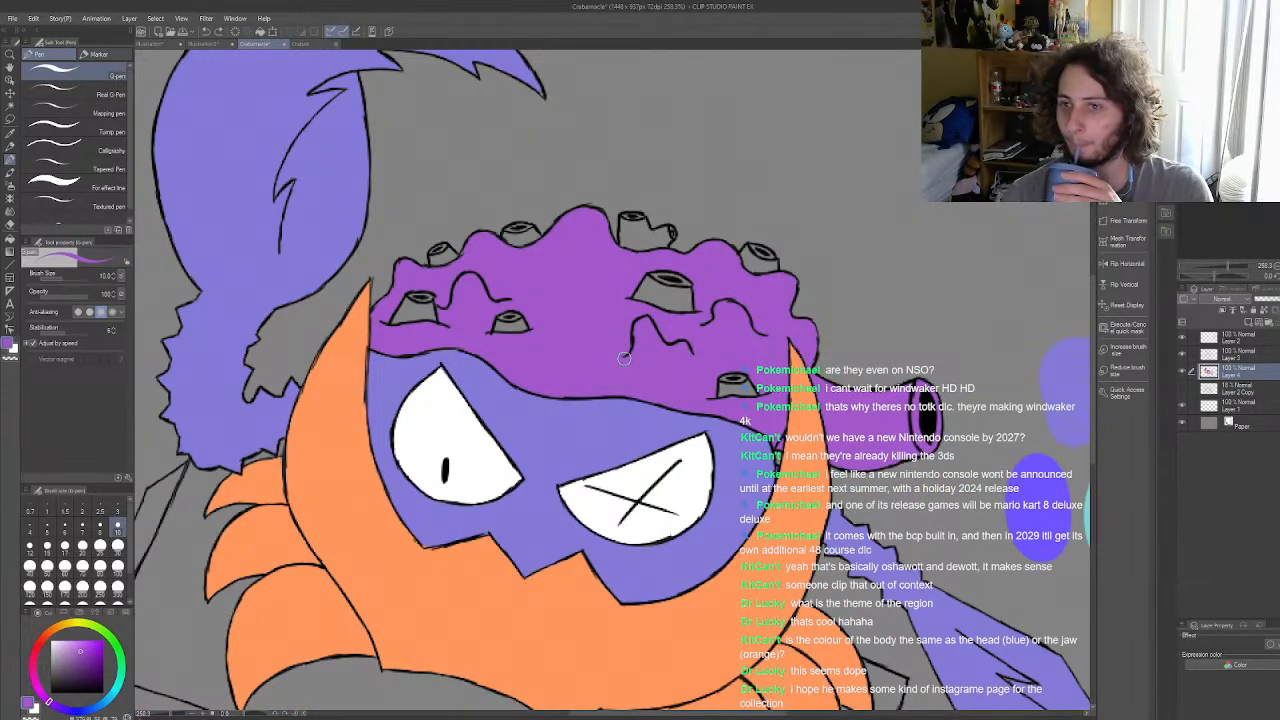
{"action": "scroll", "coordinate": [624, 358], "scroll_direction": "down", "scroll_amount": 3}
{"action": "scroll", "coordinate": [600, 330], "scroll_direction": "up", "scroll_amount": 3}
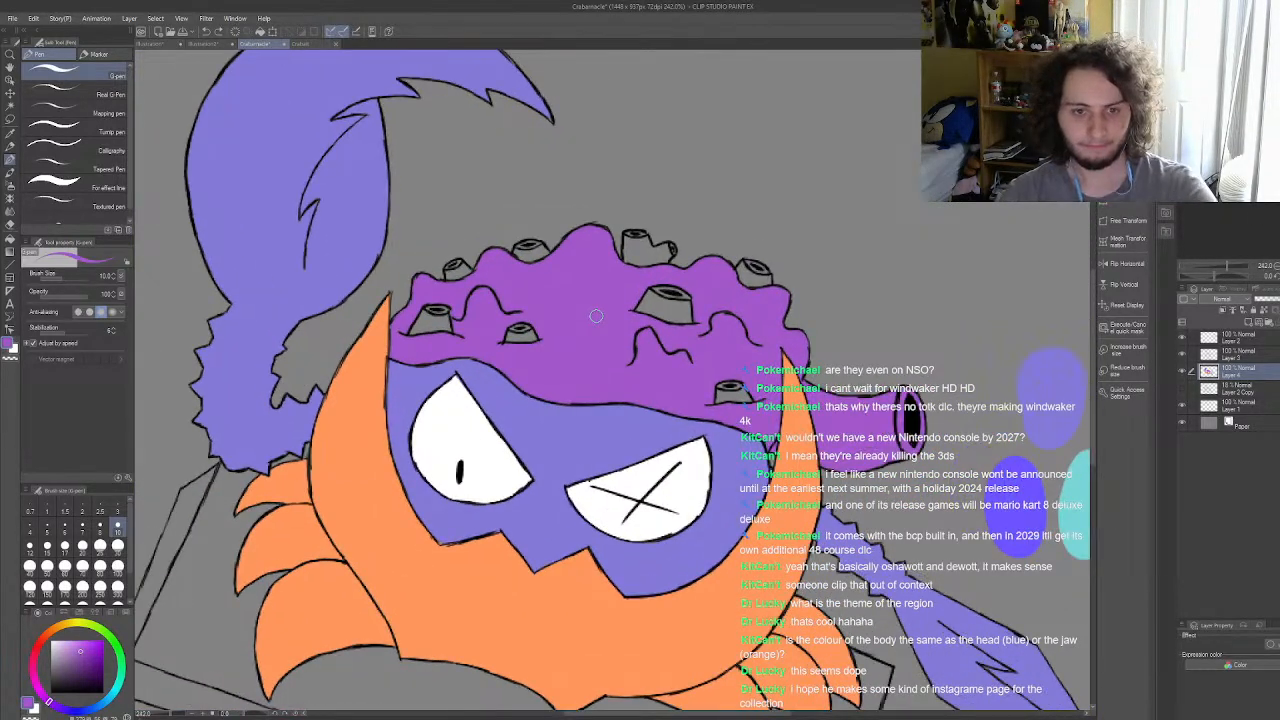
Step: Sample the grey-purple of a barnacle in the finished teal-and-orange crab illustration and return to the Crabarnacle drawing
{"action": "left_click", "coordinate": [300, 44]}
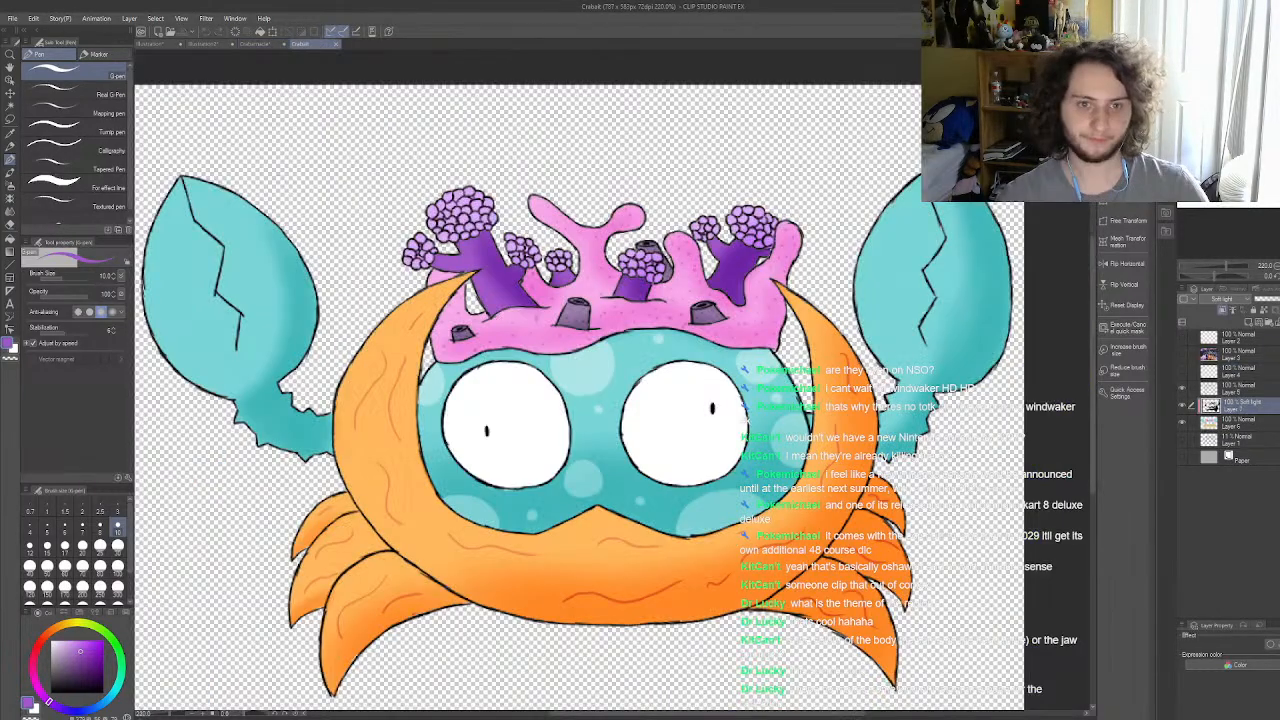
{"action": "key", "text": "i"}
{"action": "scroll", "coordinate": [585, 357], "scroll_direction": "up", "scroll_amount": 3}
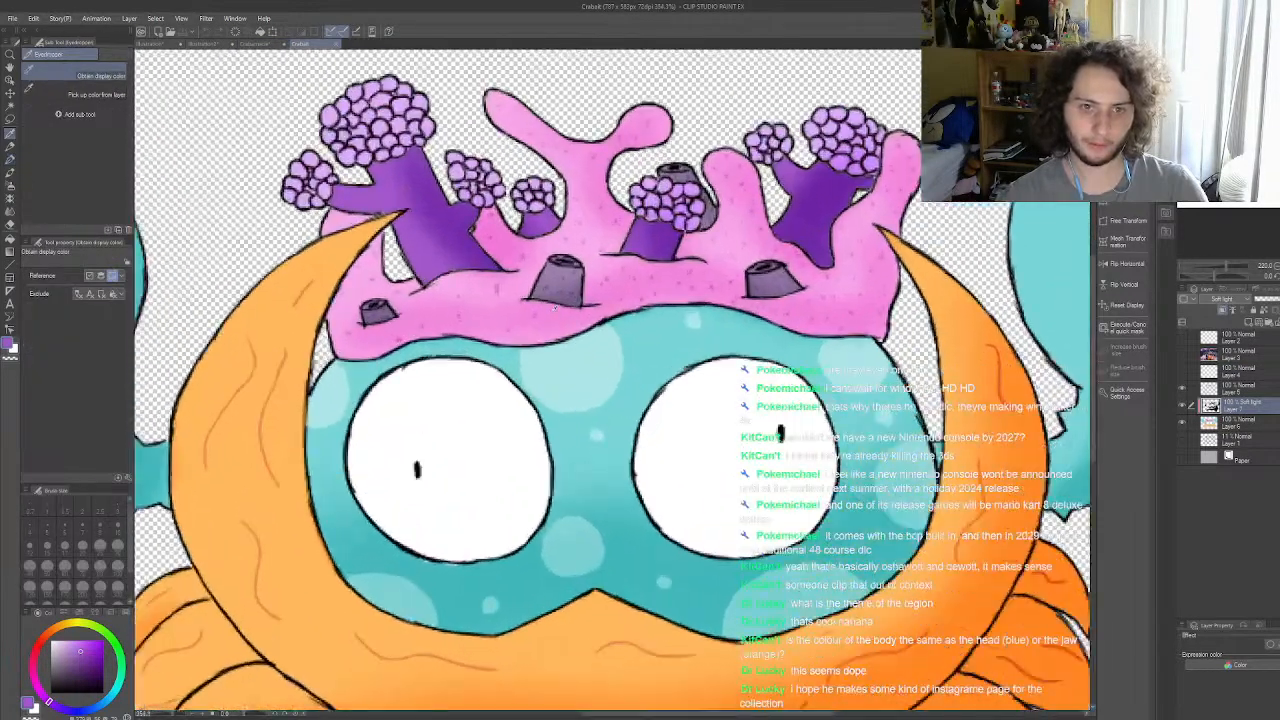
{"action": "scroll", "coordinate": [561, 258], "scroll_direction": "down", "scroll_amount": 5}
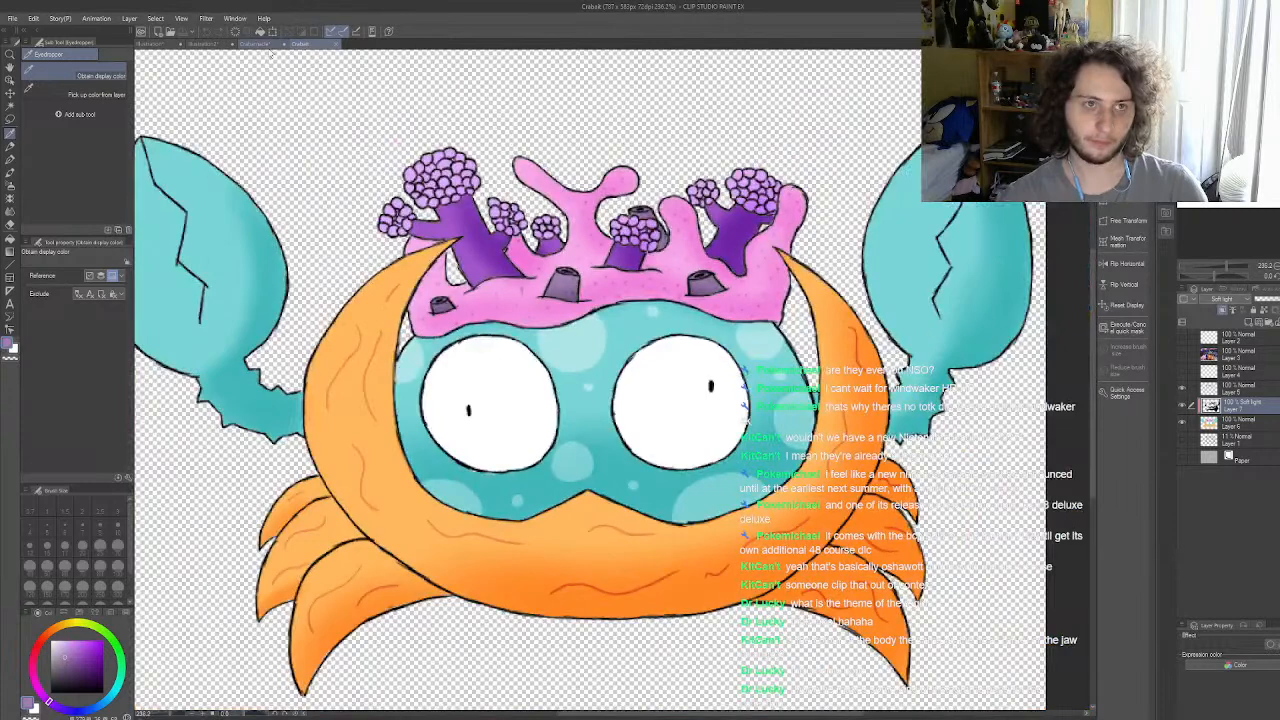
{"action": "left_click", "coordinate": [258, 44]}
{"action": "scroll", "coordinate": [600, 302], "scroll_direction": "down", "scroll_amount": 3}
{"action": "scroll", "coordinate": [250, 288], "scroll_direction": "up", "scroll_amount": 1}
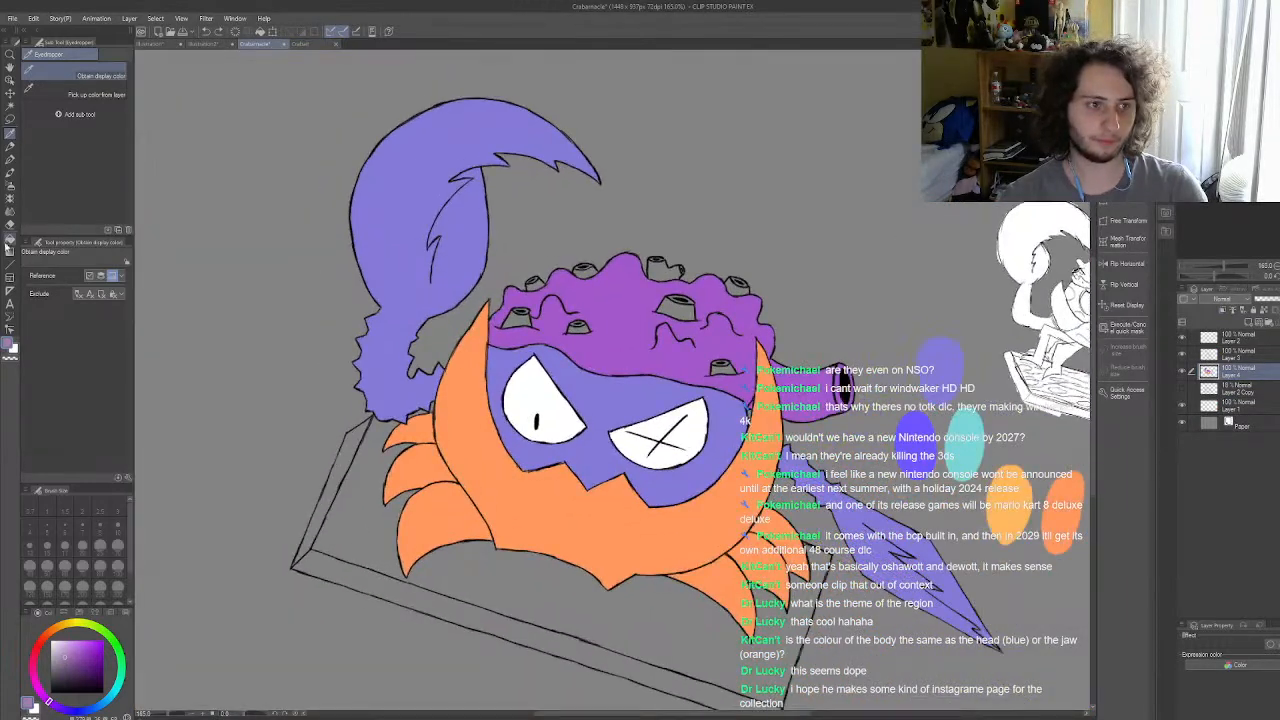
Step: Darken the sampled grey-purple and fill the sides of the two front barnacles at the coral's left with it
{"action": "left_click", "coordinate": [9, 240]}
{"action": "scroll", "coordinate": [624, 405], "scroll_direction": "up", "scroll_amount": 3}
{"action": "scroll", "coordinate": [624, 405], "scroll_direction": "down", "scroll_amount": 3}
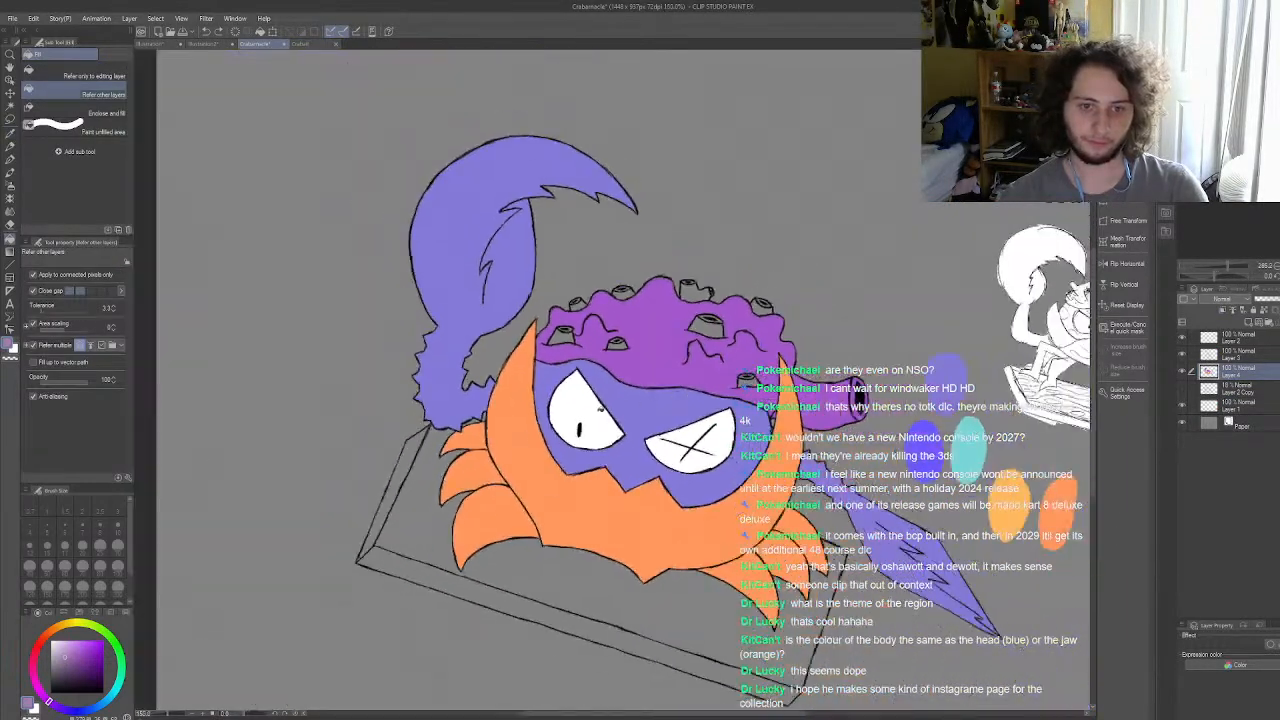
{"action": "scroll", "coordinate": [624, 405], "scroll_direction": "down", "scroll_amount": 2}
{"action": "scroll", "coordinate": [594, 338], "scroll_direction": "up", "scroll_amount": 6}
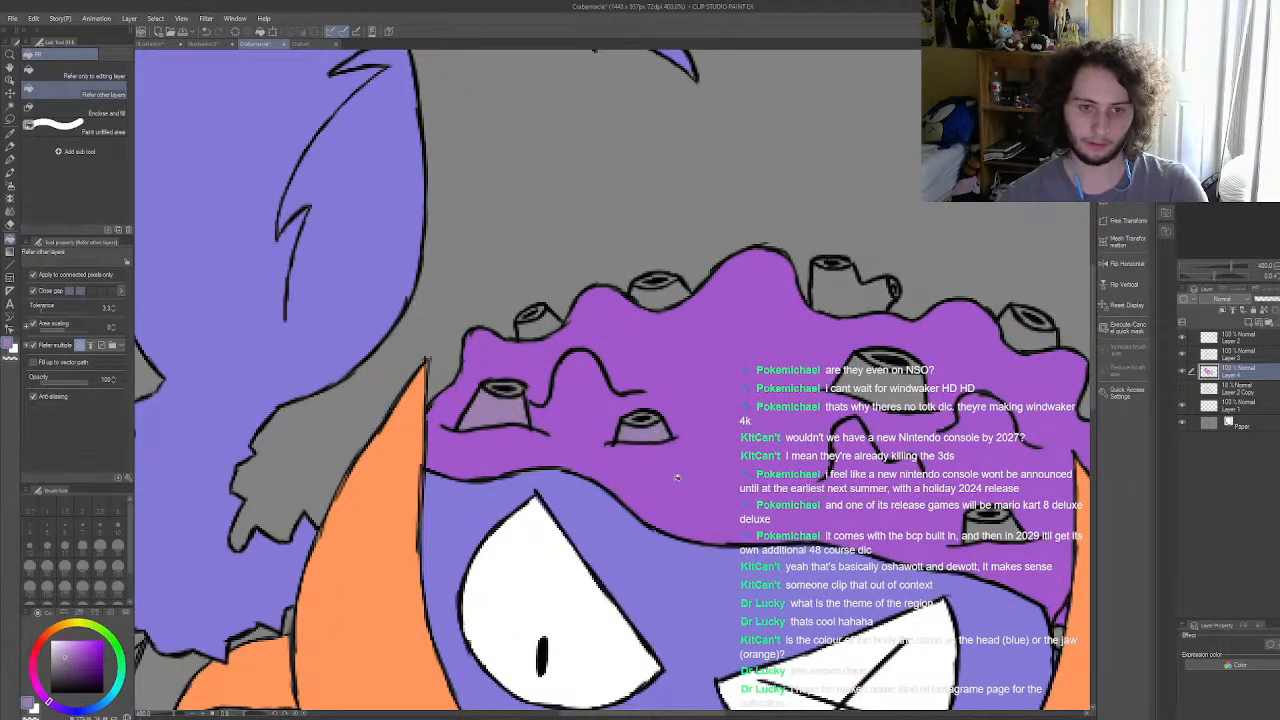
{"action": "scroll", "coordinate": [669, 461], "scroll_direction": "up", "scroll_amount": 3}
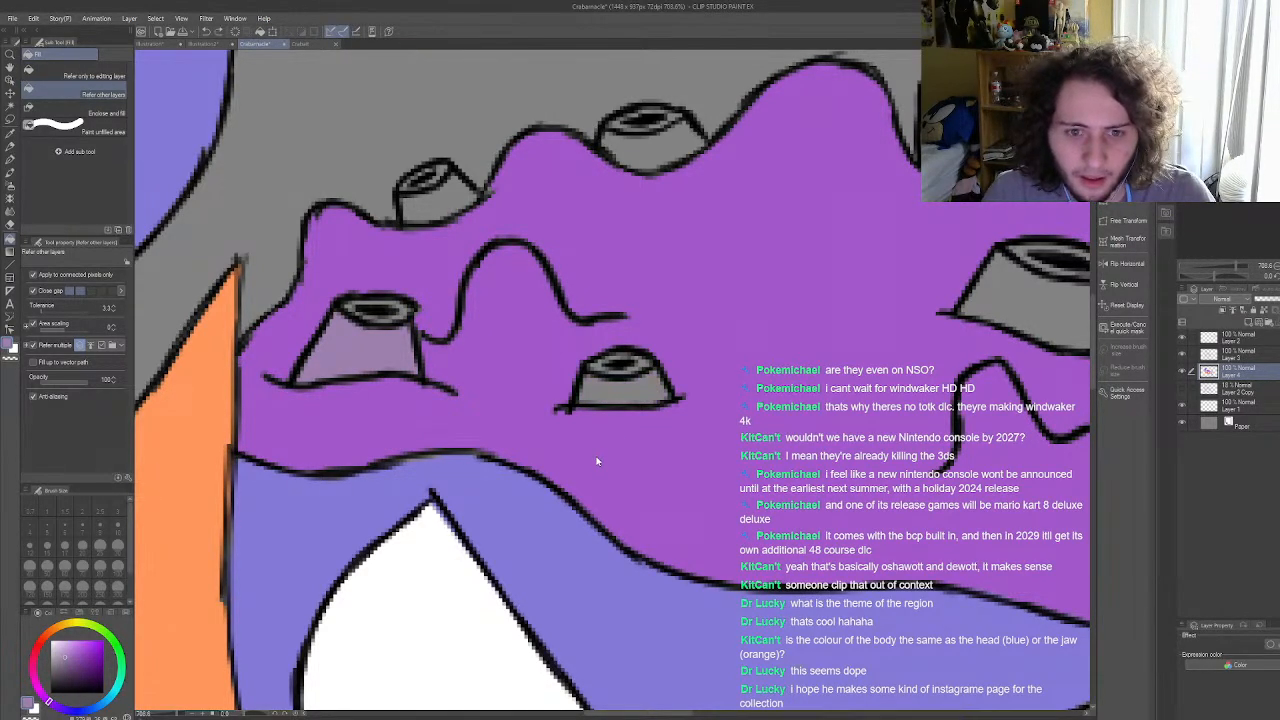
{"action": "scroll", "coordinate": [575, 469], "scroll_direction": "down", "scroll_amount": 4}
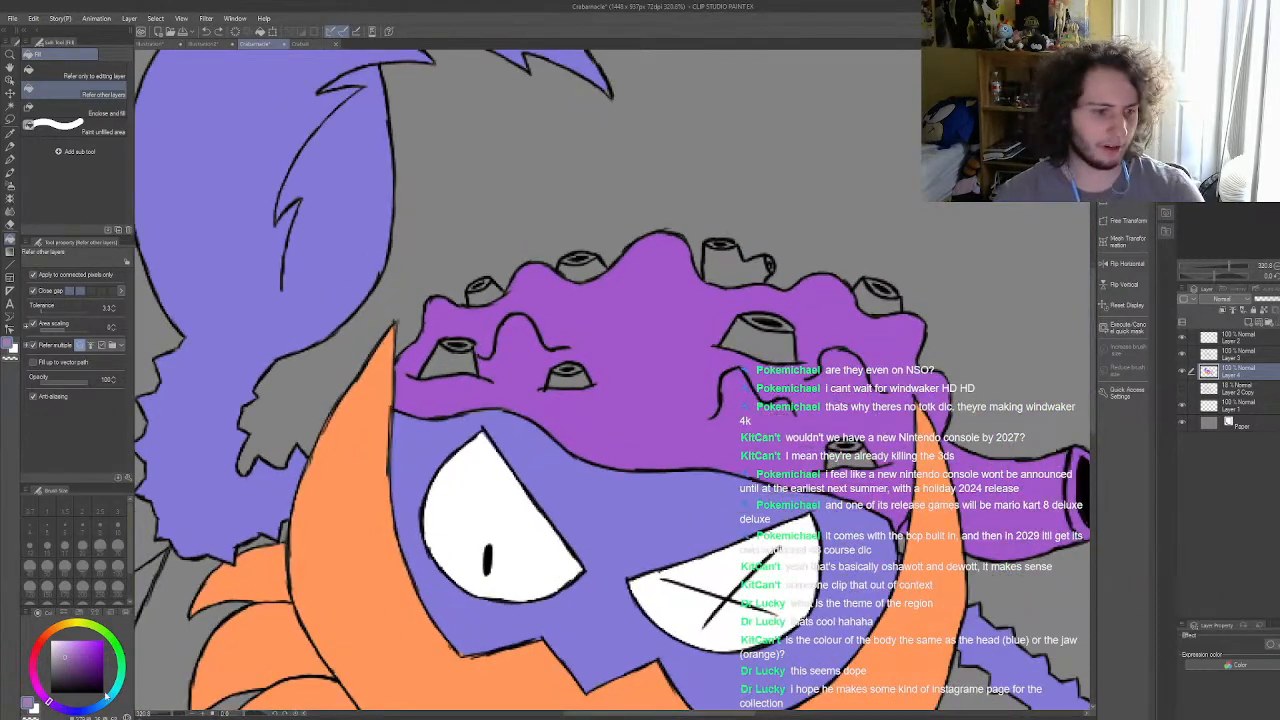
{"action": "left_click", "coordinate": [469, 358]}
{"action": "scroll", "coordinate": [471, 362], "scroll_direction": "up", "scroll_amount": 4}
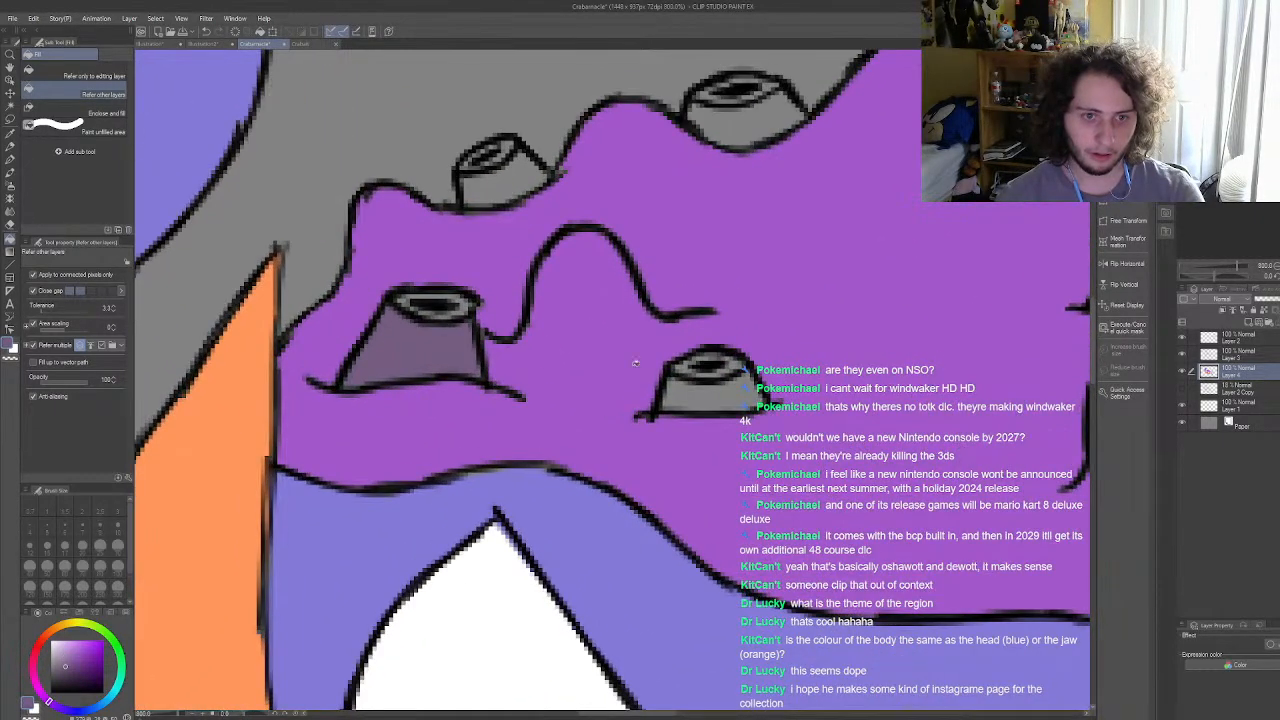
{"action": "left_click", "coordinate": [728, 397]}
{"action": "scroll", "coordinate": [728, 397], "scroll_direction": "down", "scroll_amount": 4}
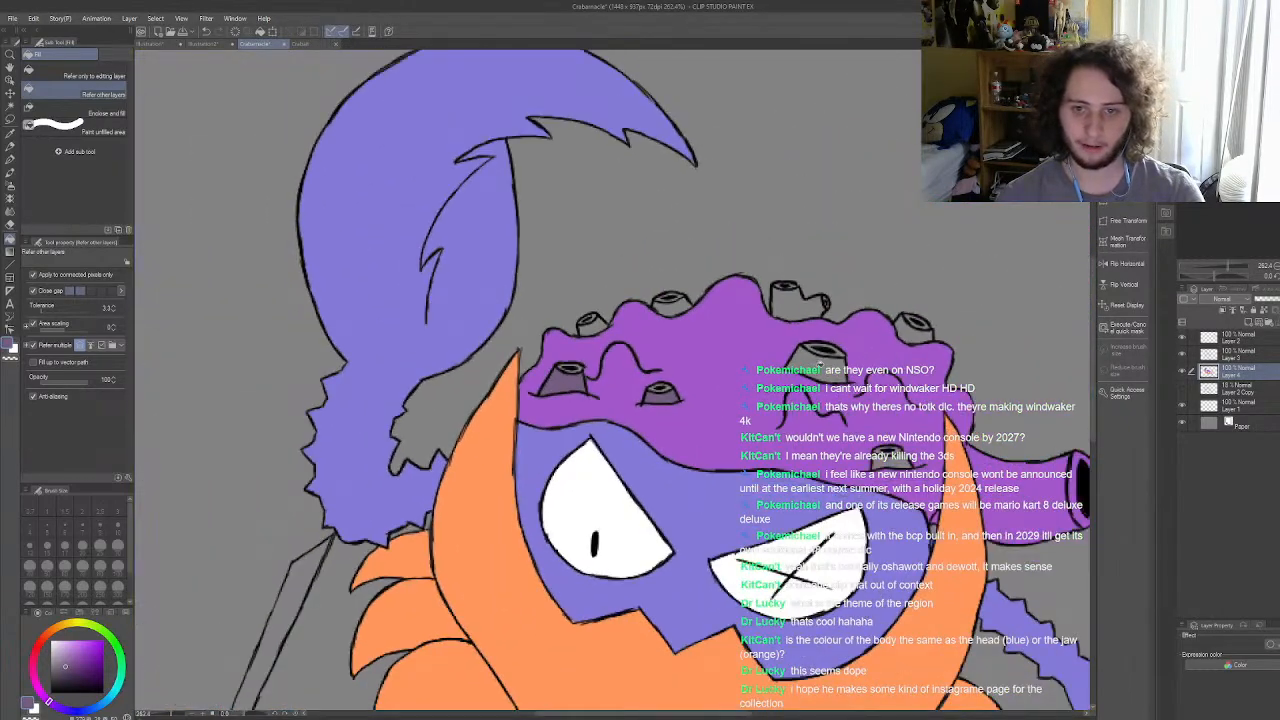
Step: Paint the rims of the two front-left barnacles and the whole upper-left barnacle dark grey-purple with the size 10 G-pen
{"action": "scroll", "coordinate": [578, 363], "scroll_direction": "up", "scroll_amount": 5}
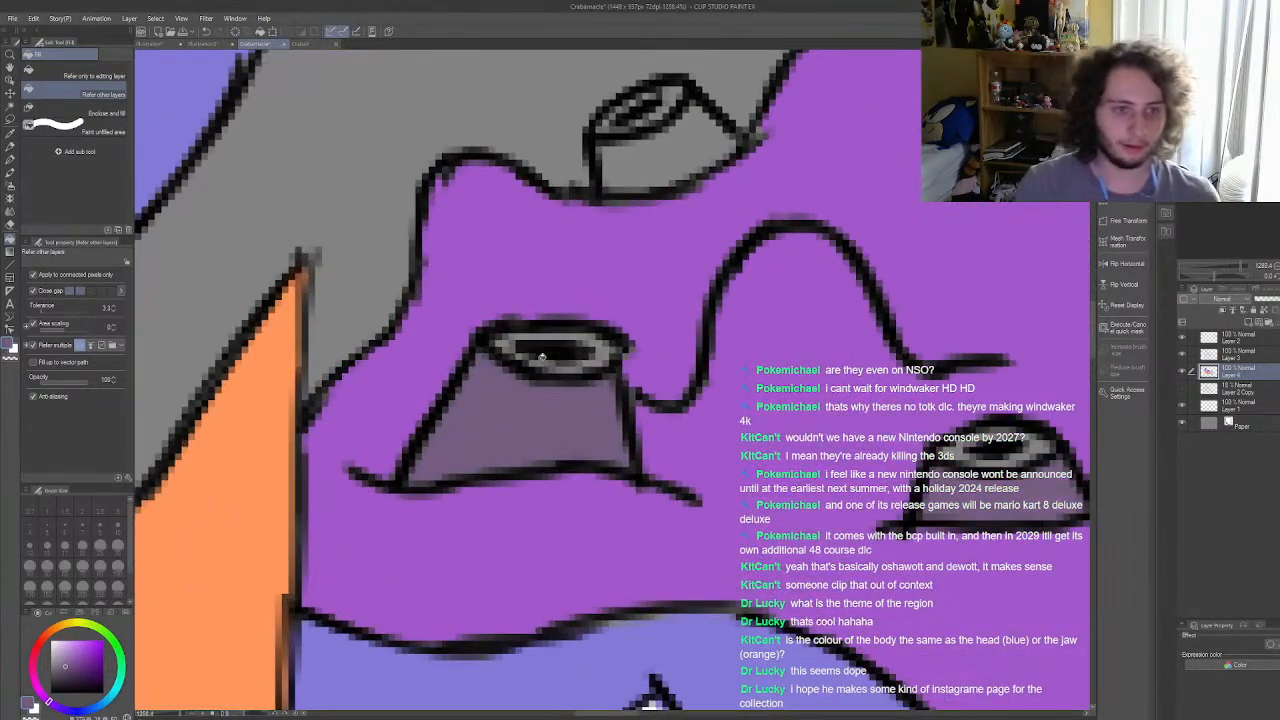
{"action": "left_click", "coordinate": [9, 160]}
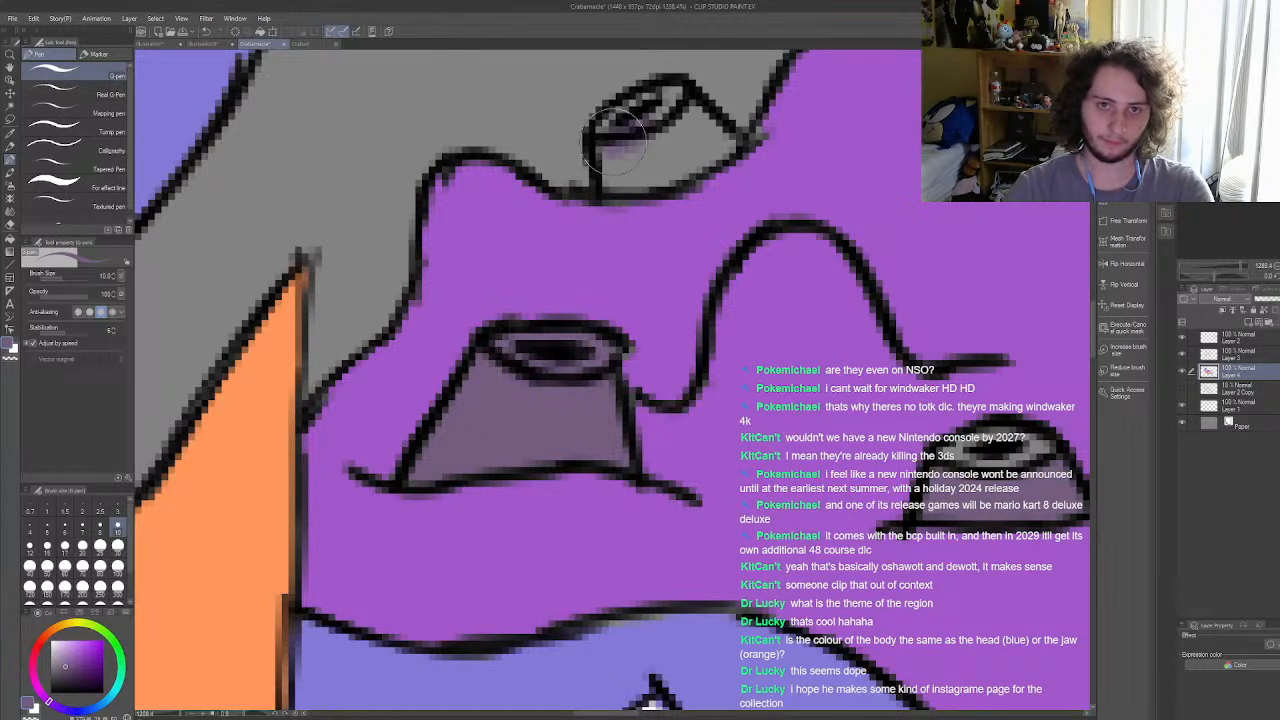
{"action": "mouse_move", "coordinate": [668, 108]}
{"action": "left_mouse_down"}
{"action": "mouse_move", "coordinate": [725, 160]}
{"action": "mouse_move", "coordinate": [700, 180]}
{"action": "mouse_move", "coordinate": [612, 180]}
{"action": "mouse_move", "coordinate": [608, 135]}
{"action": "mouse_move", "coordinate": [655, 168]}
{"action": "mouse_move", "coordinate": [656, 148]}
{"action": "left_mouse_up"}
{"action": "mouse_move", "coordinate": [593, 373]}
{"action": "left_mouse_down"}
{"action": "mouse_move", "coordinate": [604, 366]}
{"action": "mouse_move", "coordinate": [610, 397]}
{"action": "mouse_move", "coordinate": [604, 382]}
{"action": "left_mouse_up"}
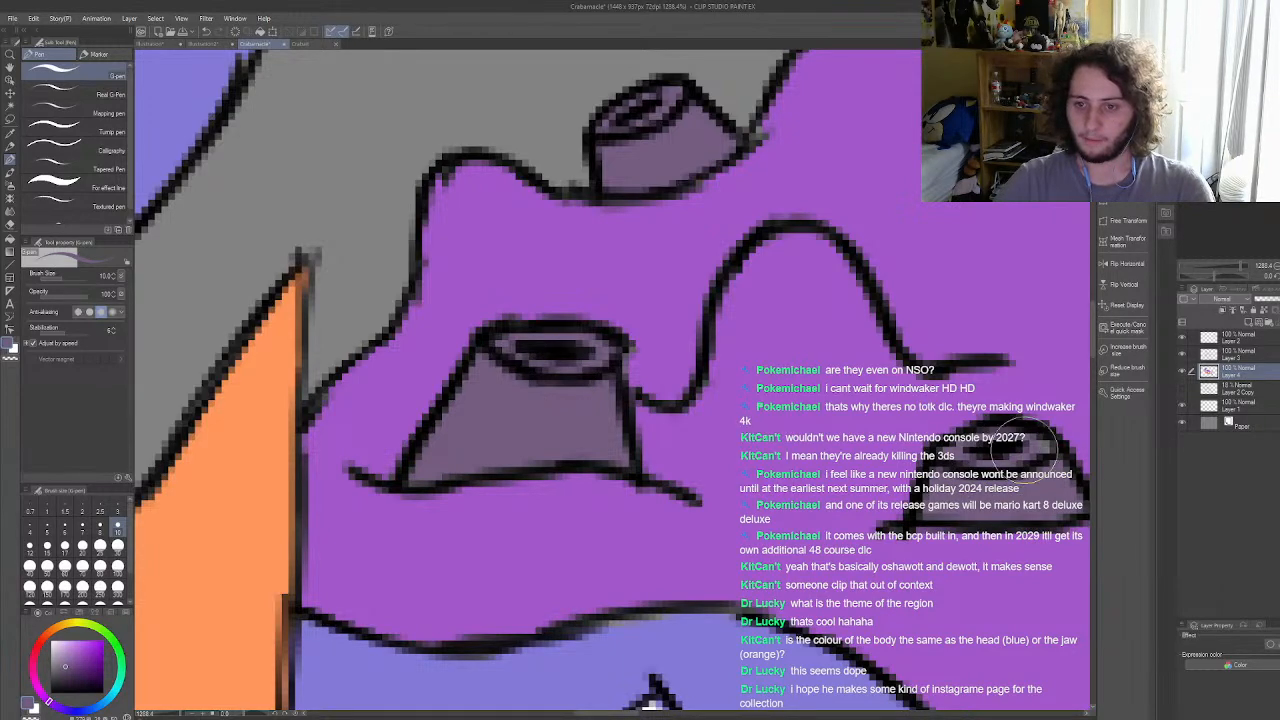
{"action": "scroll", "coordinate": [573, 306], "scroll_direction": "down", "scroll_amount": 8}
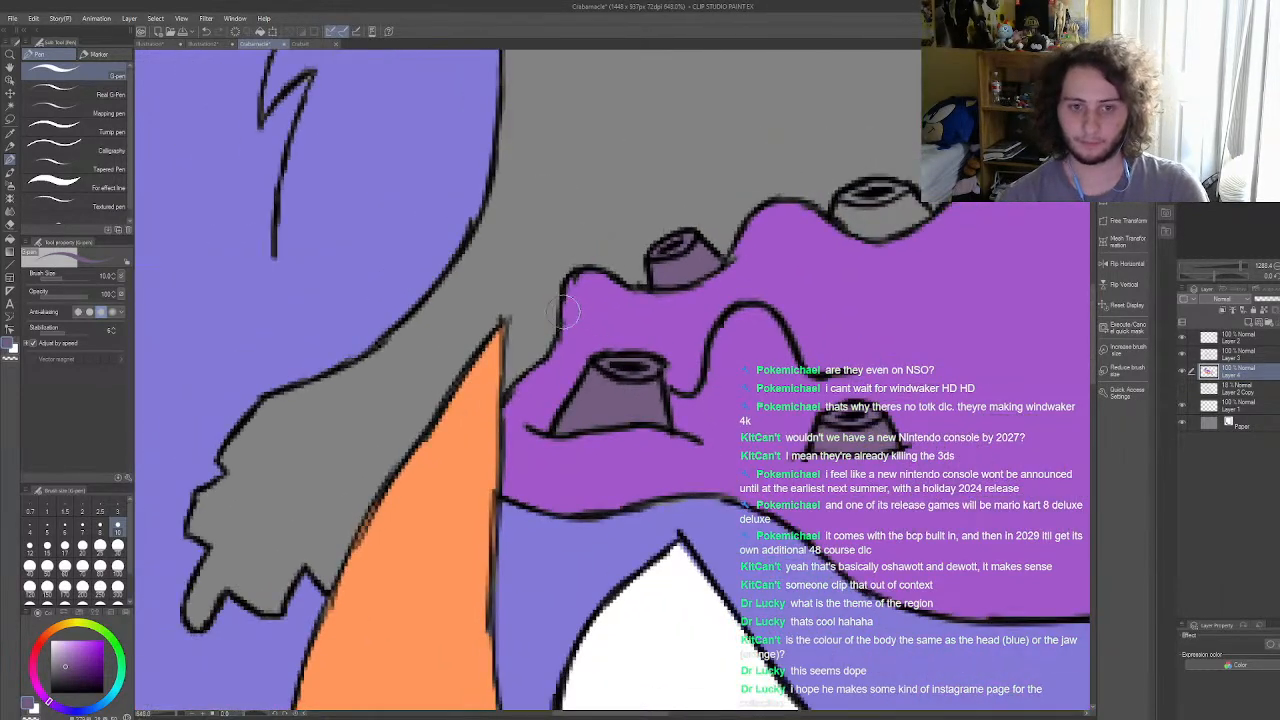
Step: Paint the upper barnacle just left of the coral's tallest bump dark grey-purple, including its rim
{"action": "scroll", "coordinate": [640, 278], "scroll_direction": "up", "scroll_amount": 3}
{"action": "scroll", "coordinate": [590, 295], "scroll_direction": "up", "scroll_amount": 5}
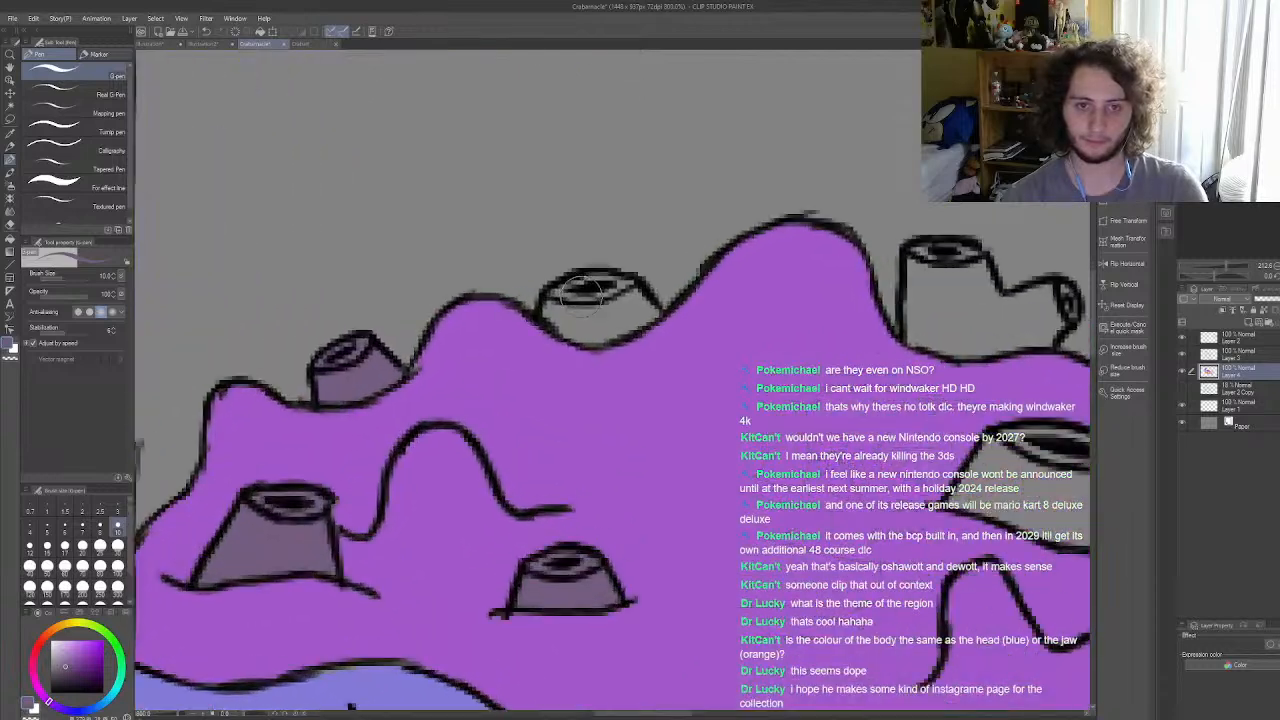
{"action": "mouse_move", "coordinate": [588, 300]}
{"action": "left_mouse_down"}
{"action": "mouse_move", "coordinate": [554, 333]}
{"action": "mouse_move", "coordinate": [570, 350]}
{"action": "mouse_move", "coordinate": [544, 333]}
{"action": "mouse_move", "coordinate": [595, 282]}
{"action": "mouse_move", "coordinate": [660, 293]}
{"action": "mouse_move", "coordinate": [682, 316]}
{"action": "mouse_move", "coordinate": [637, 339]}
{"action": "mouse_move", "coordinate": [695, 317]}
{"action": "mouse_move", "coordinate": [658, 329]}
{"action": "mouse_move", "coordinate": [622, 318]}
{"action": "left_mouse_up"}
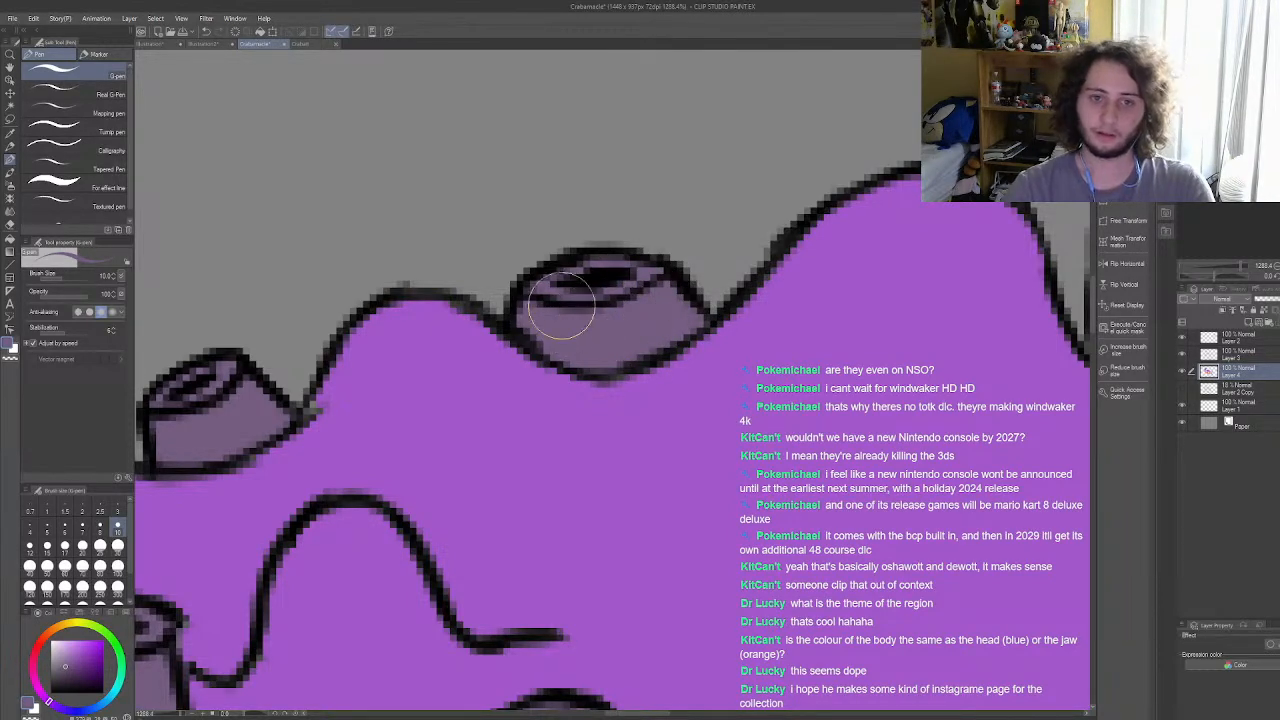
{"action": "scroll", "coordinate": [570, 288], "scroll_direction": "down", "scroll_amount": 10}
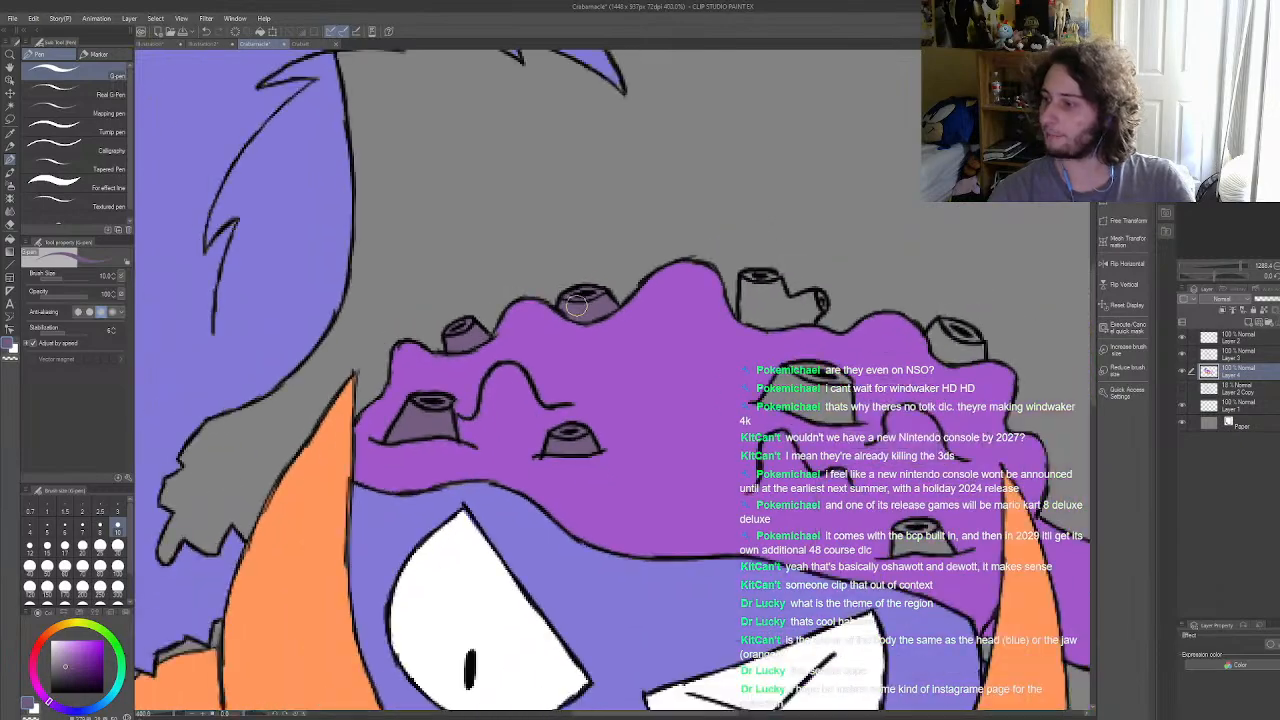
{"action": "scroll", "coordinate": [541, 337], "scroll_direction": "down", "scroll_amount": 3}
Step: Paint the body and rims of the forked barnacle on the coral's upper edge dark grey-purple
{"action": "scroll", "coordinate": [560, 310], "scroll_direction": "up", "scroll_amount": 6}
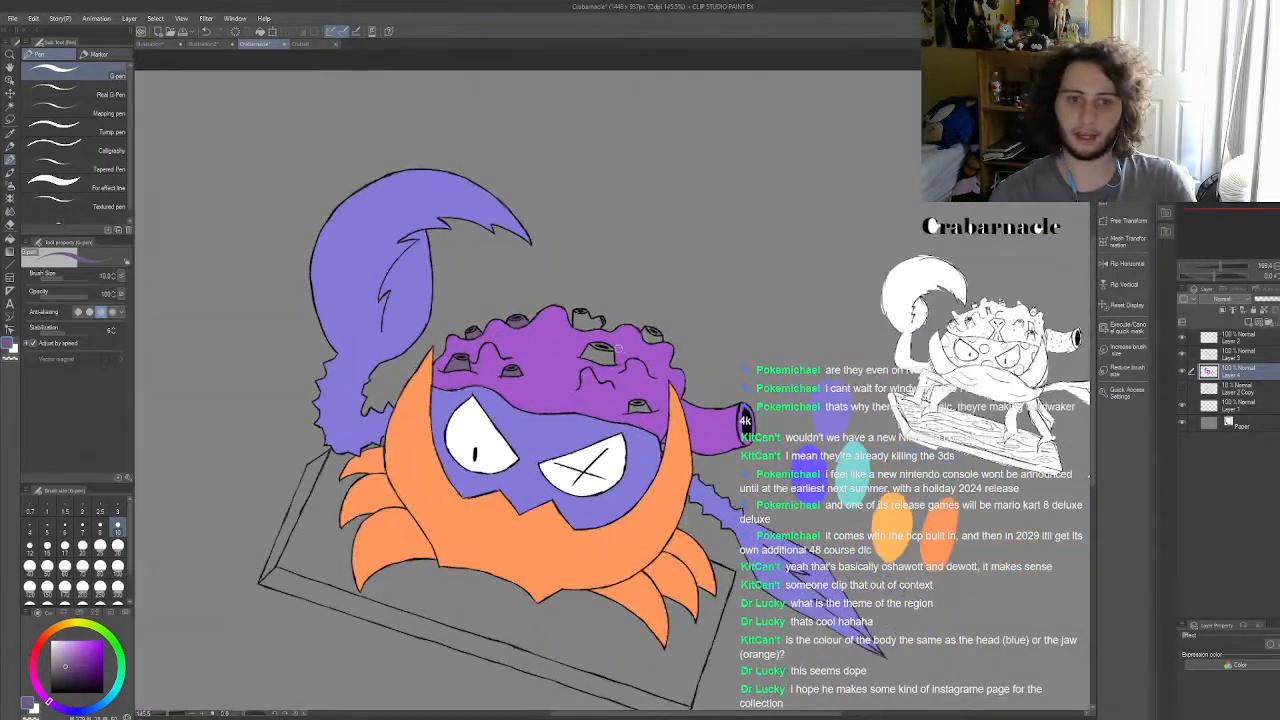
{"action": "scroll", "coordinate": [570, 310], "scroll_direction": "up", "scroll_amount": 8}
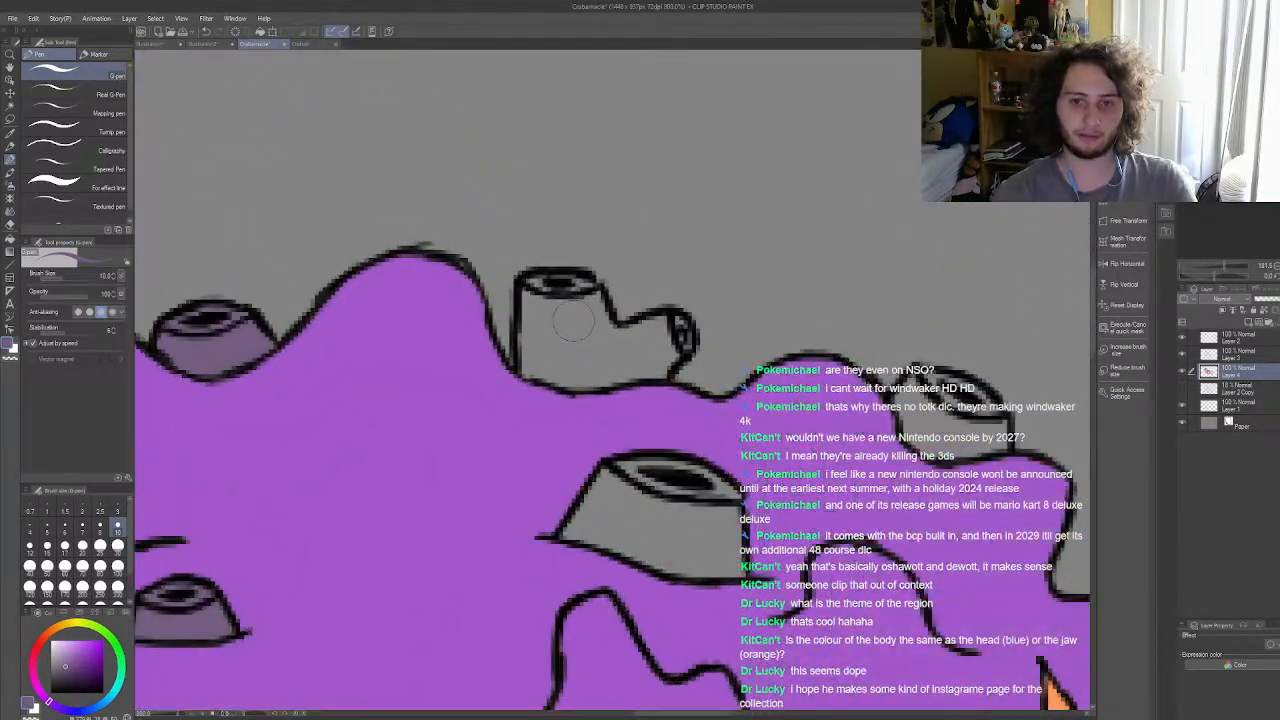
{"action": "mouse_move", "coordinate": [651, 406]}
{"action": "left_mouse_down"}
{"action": "mouse_move", "coordinate": [560, 431]}
{"action": "mouse_move", "coordinate": [600, 421]}
{"action": "mouse_move", "coordinate": [494, 399]}
{"action": "mouse_move", "coordinate": [537, 414]}
{"action": "mouse_move", "coordinate": [506, 407]}
{"action": "mouse_move", "coordinate": [503, 292]}
{"action": "mouse_move", "coordinate": [547, 272]}
{"action": "mouse_move", "coordinate": [541, 282]}
{"action": "mouse_move", "coordinate": [598, 281]}
{"action": "mouse_move", "coordinate": [638, 366]}
{"action": "mouse_move", "coordinate": [552, 370]}
{"action": "mouse_move", "coordinate": [525, 304]}
{"action": "mouse_move", "coordinate": [608, 383]}
{"action": "mouse_move", "coordinate": [580, 378]}
{"action": "mouse_move", "coordinate": [565, 325]}
{"action": "mouse_move", "coordinate": [606, 323]}
{"action": "mouse_move", "coordinate": [679, 395]}
{"action": "mouse_move", "coordinate": [716, 401]}
{"action": "mouse_move", "coordinate": [743, 361]}
{"action": "mouse_move", "coordinate": [729, 349]}
{"action": "mouse_move", "coordinate": [670, 364]}
{"action": "mouse_move", "coordinate": [671, 351]}
{"action": "mouse_move", "coordinate": [760, 342]}
{"action": "mouse_move", "coordinate": [760, 365]}
{"action": "mouse_move", "coordinate": [750, 356]}
{"action": "mouse_move", "coordinate": [720, 398]}
{"action": "left_mouse_up"}
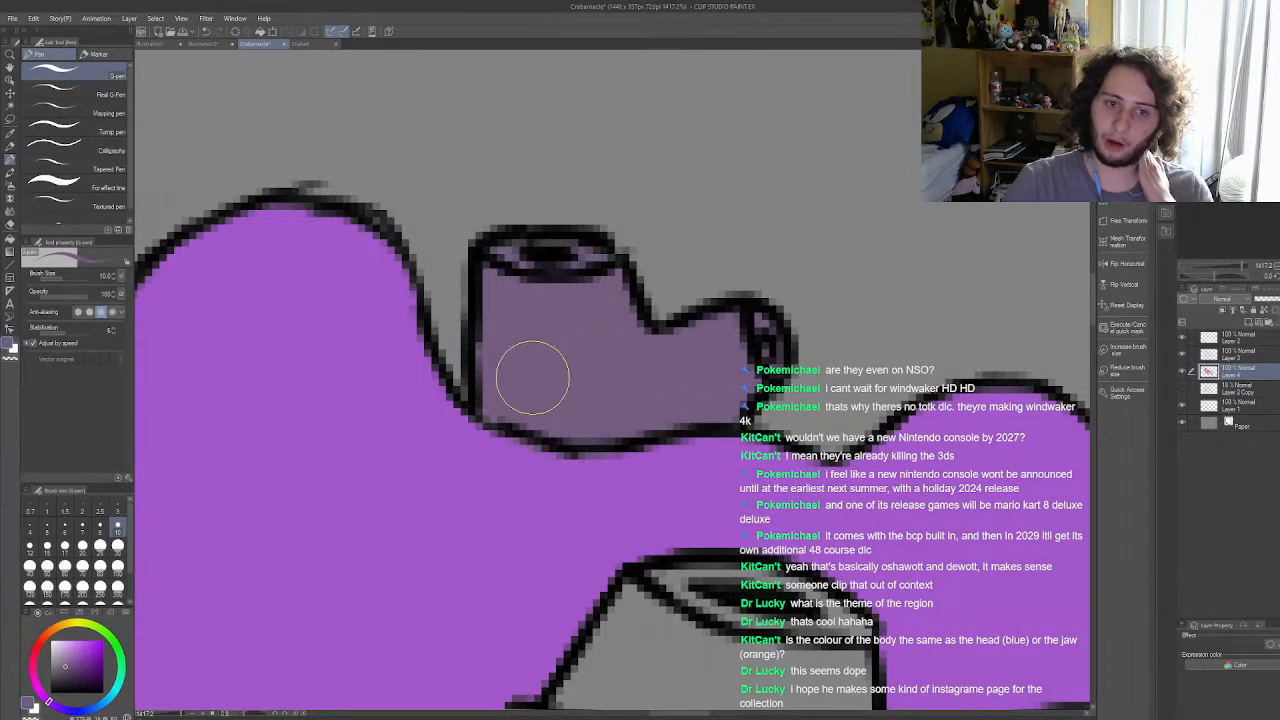
{"action": "mouse_move", "coordinate": [536, 269]}
{"action": "left_mouse_down"}
{"action": "mouse_move", "coordinate": [557, 265]}
{"action": "mouse_move", "coordinate": [521, 260]}
{"action": "mouse_move", "coordinate": [569, 272]}
{"action": "left_mouse_up"}
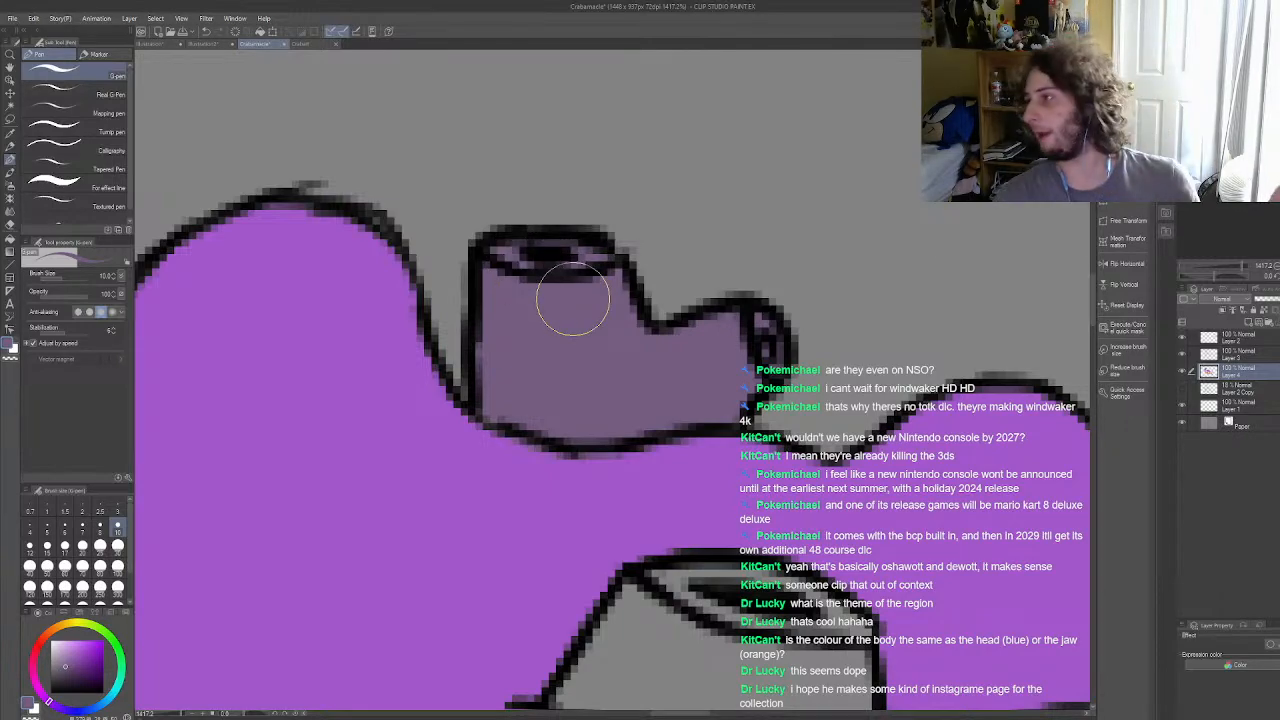
{"action": "scroll", "coordinate": [566, 298], "scroll_direction": "down", "scroll_amount": 5}
{"action": "scroll", "coordinate": [555, 305], "scroll_direction": "down", "scroll_amount": 3}
Step: Fill the upper-right barnacle on the coral's edge and its rim with dark grey-purple
{"action": "scroll", "coordinate": [764, 381], "scroll_direction": "up", "scroll_amount": 6}
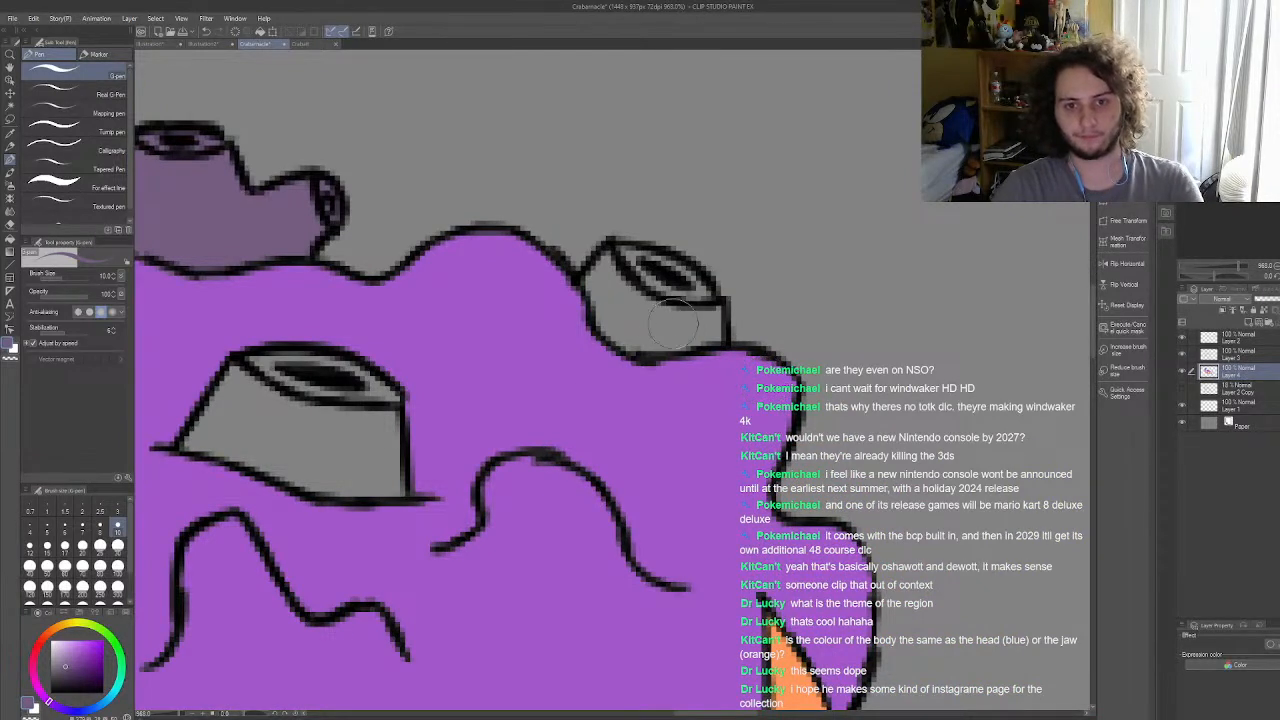
{"action": "mouse_move", "coordinate": [645, 277]}
{"action": "left_mouse_down"}
{"action": "mouse_move", "coordinate": [615, 262]}
{"action": "mouse_move", "coordinate": [700, 307]}
{"action": "mouse_move", "coordinate": [682, 280]}
{"action": "mouse_move", "coordinate": [671, 278]}
{"action": "mouse_move", "coordinate": [704, 332]}
{"action": "mouse_move", "coordinate": [695, 292]}
{"action": "mouse_move", "coordinate": [696, 339]}
{"action": "mouse_move", "coordinate": [710, 319]}
{"action": "mouse_move", "coordinate": [663, 325]}
{"action": "mouse_move", "coordinate": [683, 312]}
{"action": "mouse_move", "coordinate": [707, 322]}
{"action": "mouse_move", "coordinate": [702, 332]}
{"action": "mouse_move", "coordinate": [653, 345]}
{"action": "mouse_move", "coordinate": [666, 335]}
{"action": "mouse_move", "coordinate": [614, 327]}
{"action": "mouse_move", "coordinate": [611, 310]}
{"action": "mouse_move", "coordinate": [623, 315]}
{"action": "mouse_move", "coordinate": [597, 280]}
{"action": "mouse_move", "coordinate": [654, 308]}
{"action": "mouse_move", "coordinate": [652, 277]}
{"action": "left_mouse_up"}
{"action": "scroll", "coordinate": [664, 323], "scroll_direction": "down", "scroll_amount": 5}
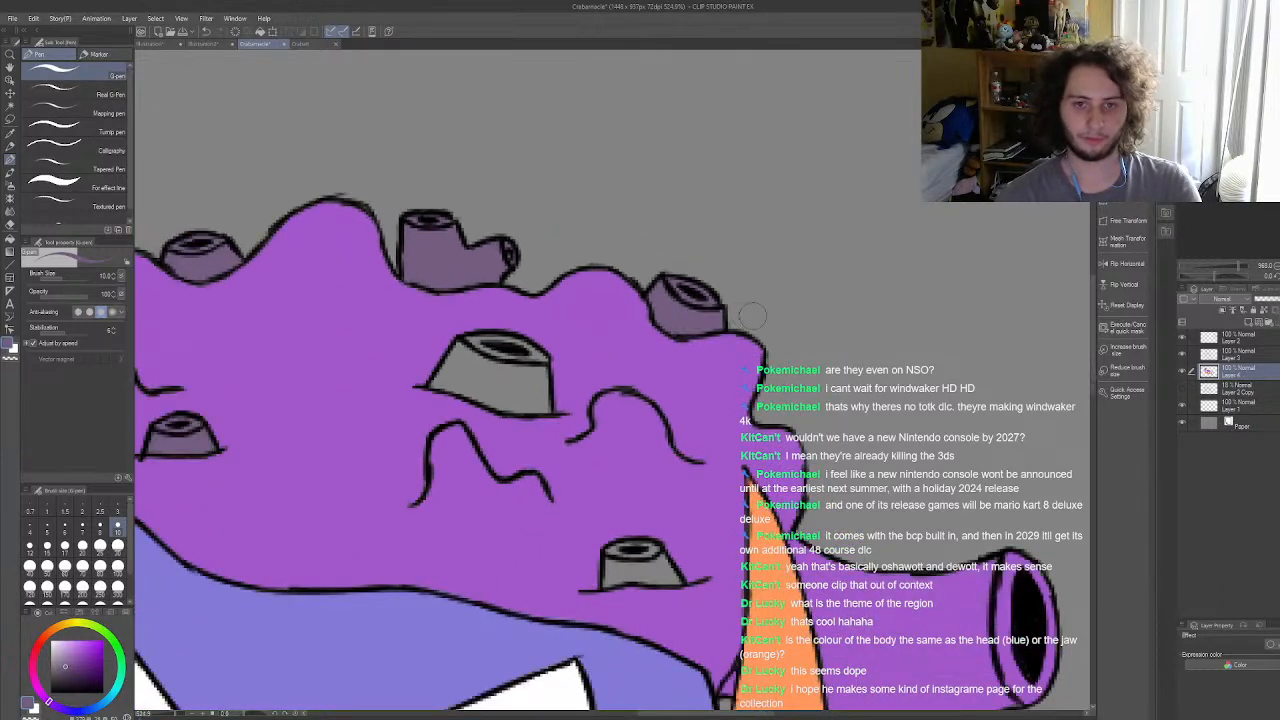
Step: Cover the large barnacle in the middle of the coral, sides and rim, with dark grey-purple
{"action": "scroll", "coordinate": [527, 463], "scroll_direction": "up", "scroll_amount": 4}
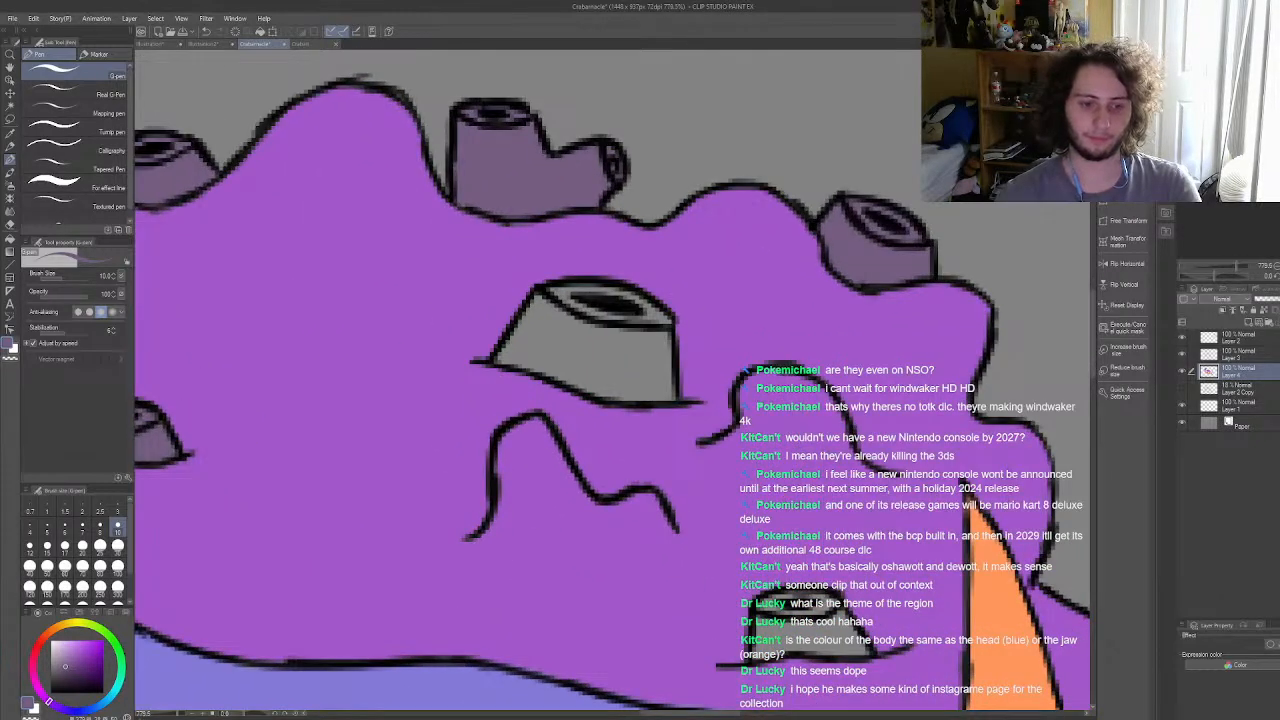
{"action": "scroll", "coordinate": [500, 266], "scroll_direction": "up", "scroll_amount": 1}
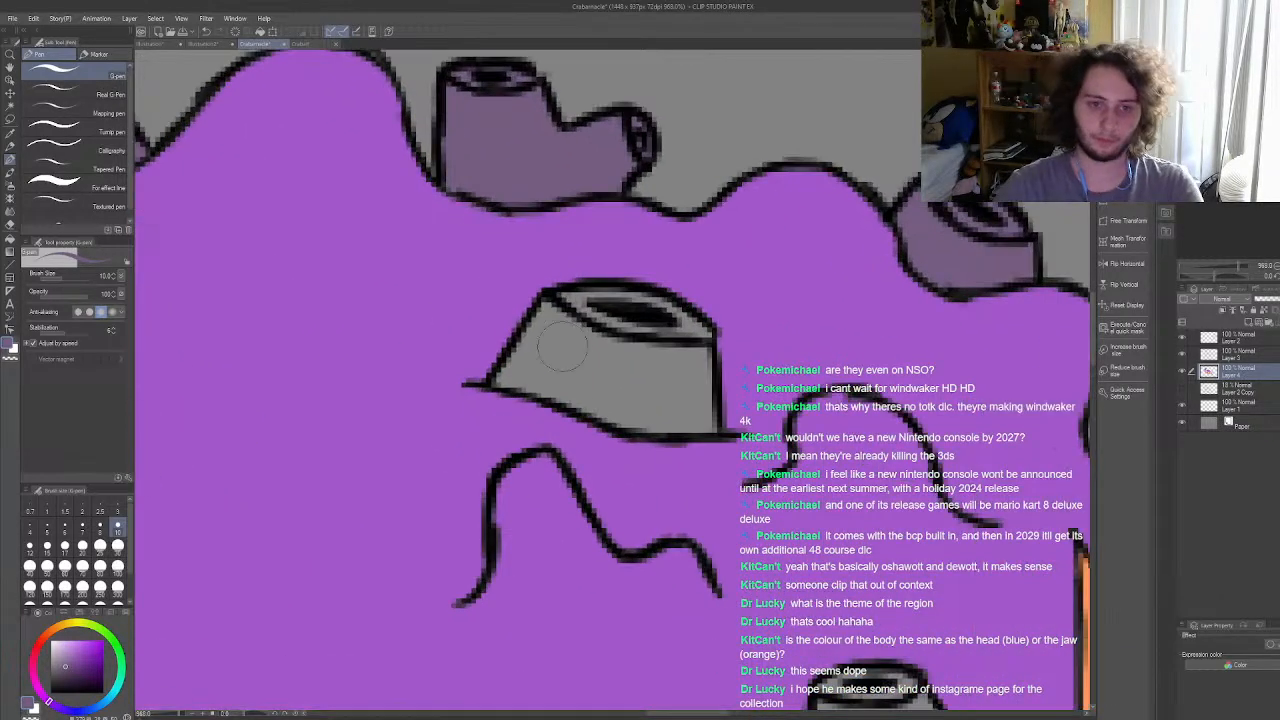
{"action": "mouse_move", "coordinate": [504, 383]}
{"action": "left_mouse_down"}
{"action": "mouse_move", "coordinate": [564, 331]}
{"action": "mouse_move", "coordinate": [514, 365]}
{"action": "mouse_move", "coordinate": [552, 312]}
{"action": "mouse_move", "coordinate": [610, 305]}
{"action": "mouse_move", "coordinate": [570, 290]}
{"action": "mouse_move", "coordinate": [596, 330]}
{"action": "mouse_move", "coordinate": [646, 320]}
{"action": "mouse_move", "coordinate": [667, 344]}
{"action": "mouse_move", "coordinate": [561, 308]}
{"action": "mouse_move", "coordinate": [701, 336]}
{"action": "mouse_move", "coordinate": [701, 423]}
{"action": "mouse_move", "coordinate": [713, 420]}
{"action": "mouse_move", "coordinate": [640, 420]}
{"action": "mouse_move", "coordinate": [529, 382]}
{"action": "mouse_move", "coordinate": [629, 404]}
{"action": "mouse_move", "coordinate": [622, 354]}
{"action": "mouse_move", "coordinate": [676, 391]}
{"action": "mouse_move", "coordinate": [663, 323]}
{"action": "mouse_move", "coordinate": [697, 412]}
{"action": "left_mouse_up"}
{"action": "scroll", "coordinate": [697, 412], "scroll_direction": "down", "scroll_amount": 8}
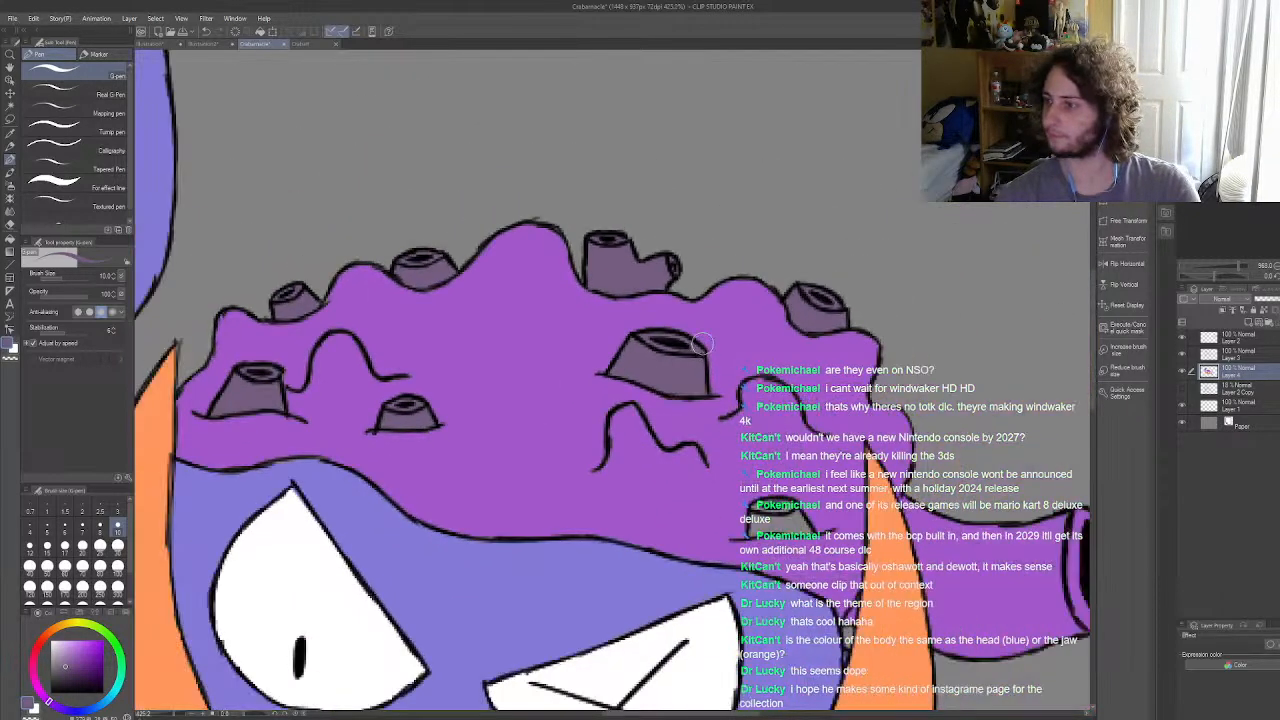
Step: Paint the last grey barnacle, beside the right shell horn, dark grey-purple along with its rim
{"action": "scroll", "coordinate": [781, 416], "scroll_direction": "up", "scroll_amount": 8}
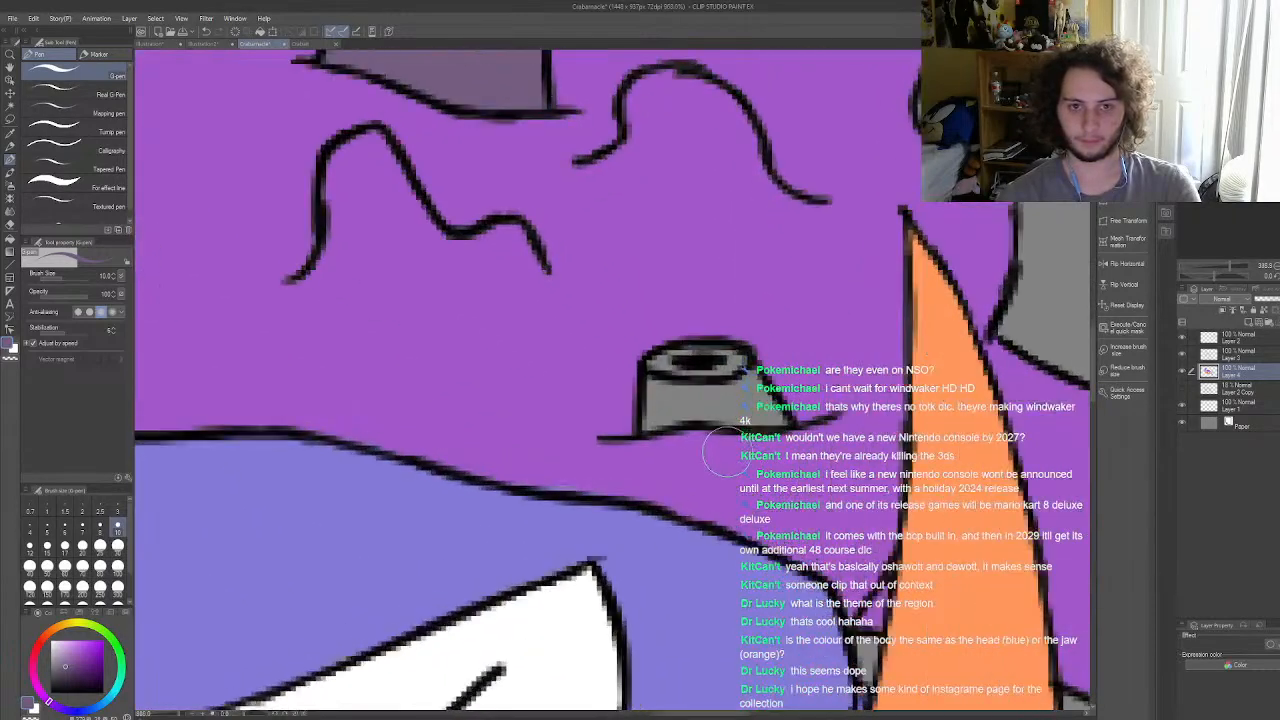
{"action": "scroll", "coordinate": [727, 452], "scroll_direction": "up", "scroll_amount": 2}
{"action": "mouse_move", "coordinate": [631, 425]}
{"action": "left_mouse_down"}
{"action": "mouse_move", "coordinate": [657, 351]}
{"action": "mouse_move", "coordinate": [645, 349]}
{"action": "mouse_move", "coordinate": [713, 340]}
{"action": "mouse_move", "coordinate": [786, 417]}
{"action": "mouse_move", "coordinate": [639, 398]}
{"action": "mouse_move", "coordinate": [695, 394]}
{"action": "mouse_move", "coordinate": [721, 360]}
{"action": "mouse_move", "coordinate": [746, 374]}
{"action": "mouse_move", "coordinate": [698, 351]}
{"action": "mouse_move", "coordinate": [640, 415]}
{"action": "mouse_move", "coordinate": [713, 346]}
{"action": "mouse_move", "coordinate": [655, 395]}
{"action": "left_mouse_up"}
{"action": "scroll", "coordinate": [655, 395], "scroll_direction": "down", "scroll_amount": 2}
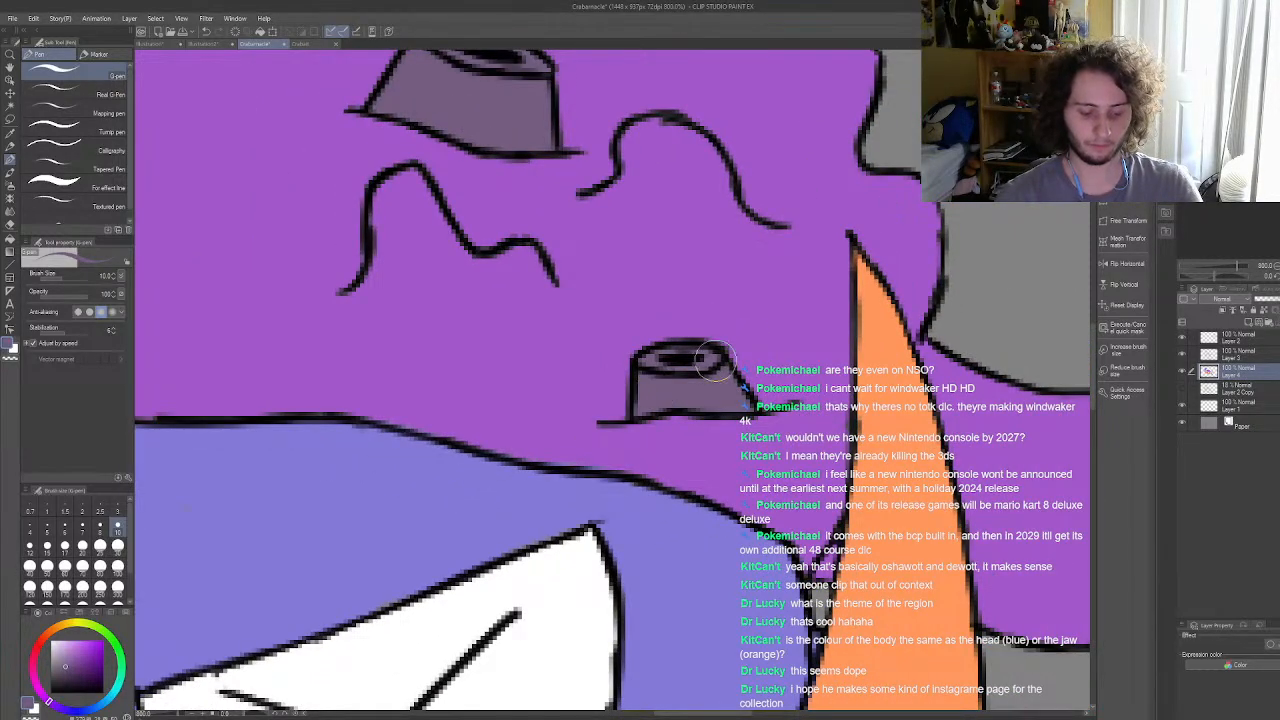
{"action": "scroll", "coordinate": [700, 350], "scroll_direction": "down", "scroll_amount": 5}
{"action": "scroll", "coordinate": [643, 327], "scroll_direction": "down", "scroll_amount": 1}
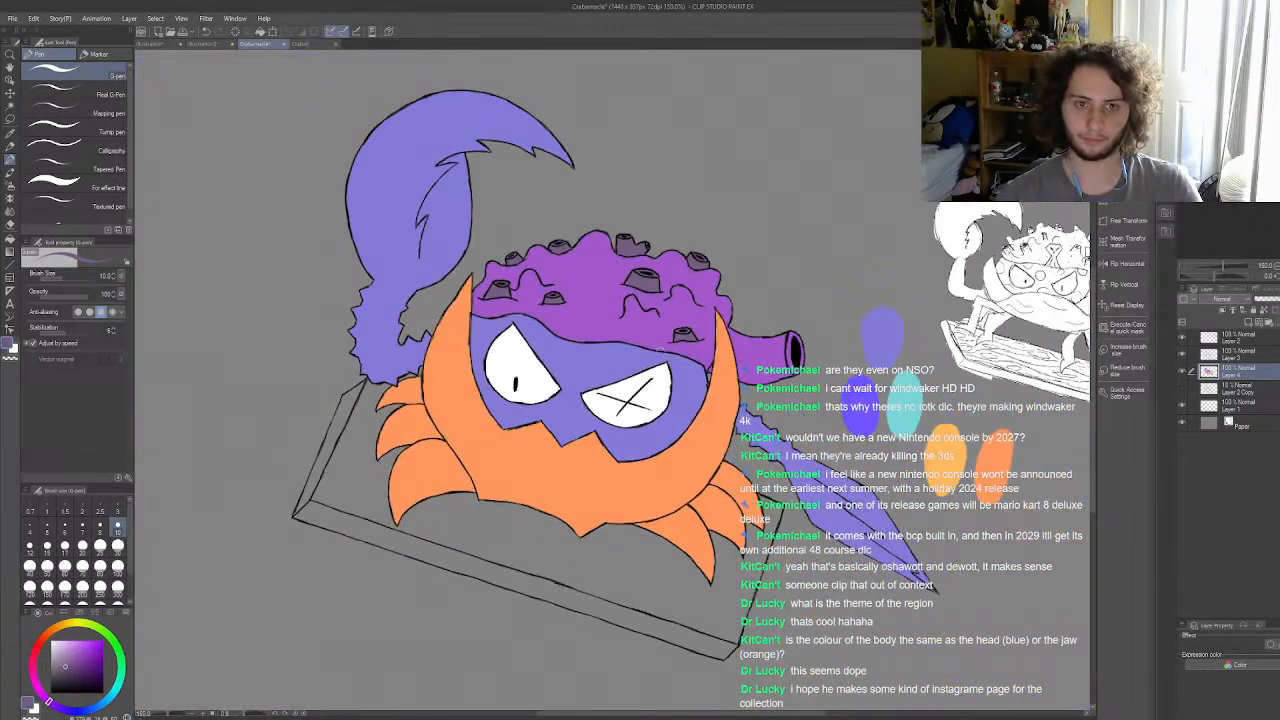
Step: Choose a muted brown and fill the top surface of the plank under the crab, using the fill that refers to other layers
{"action": "scroll", "coordinate": [702, 380], "scroll_direction": "down", "scroll_amount": 7}
{"action": "scroll", "coordinate": [687, 393], "scroll_direction": "up", "scroll_amount": 4}
{"action": "scroll", "coordinate": [675, 400], "scroll_direction": "down", "scroll_amount": 2}
{"action": "scroll", "coordinate": [668, 440], "scroll_direction": "up", "scroll_amount": 1}
{"action": "scroll", "coordinate": [664, 446], "scroll_direction": "up", "scroll_amount": 3}
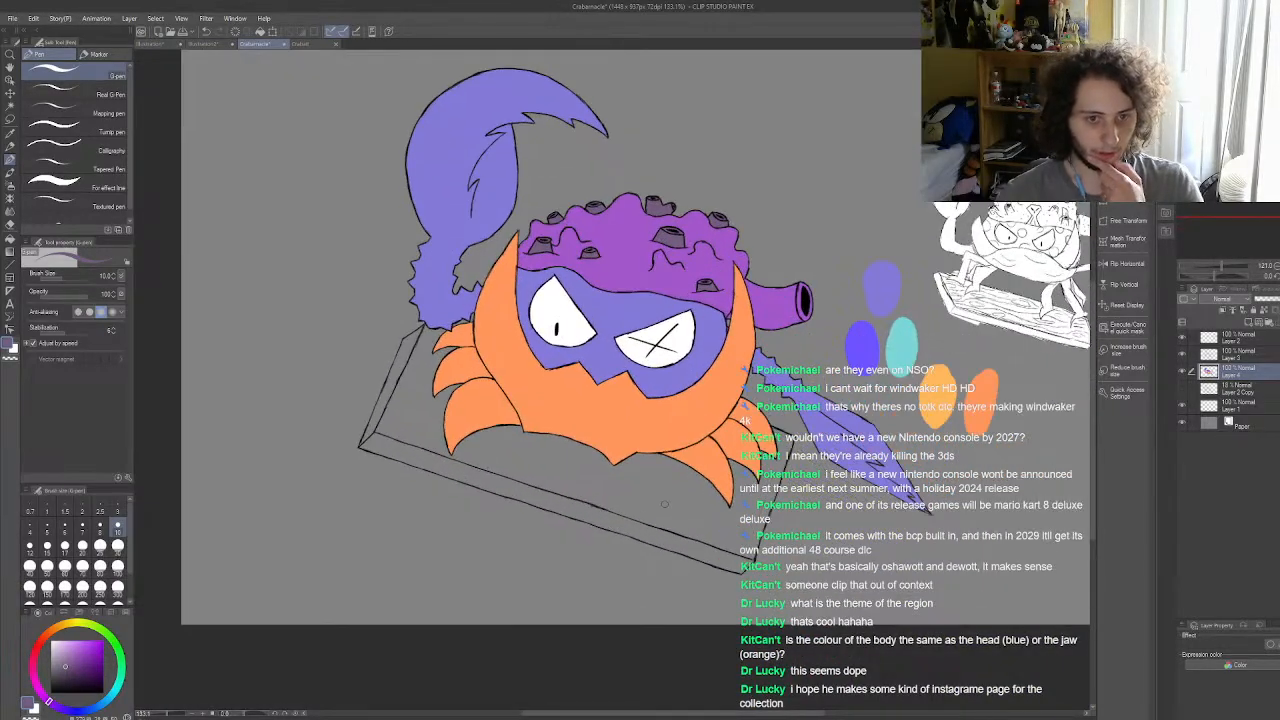
{"action": "scroll", "coordinate": [478, 413], "scroll_direction": "down", "scroll_amount": 1}
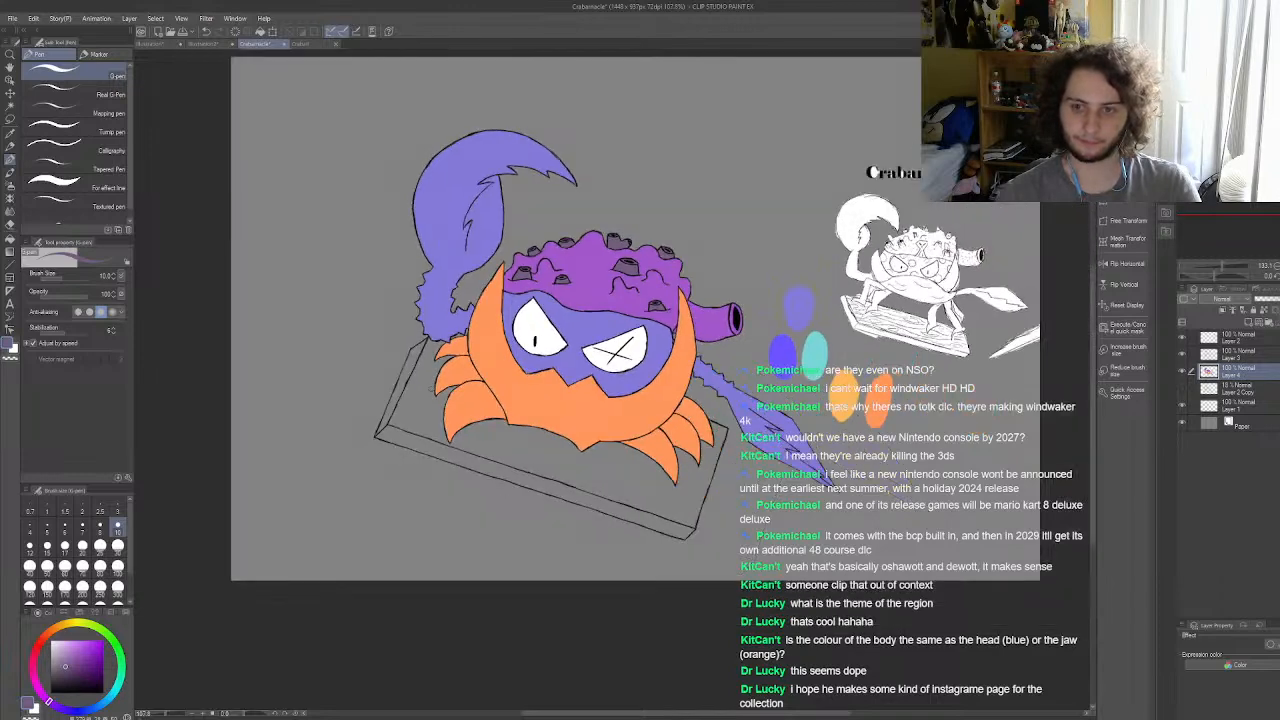
{"action": "scroll", "coordinate": [578, 405], "scroll_direction": "up", "scroll_amount": 3}
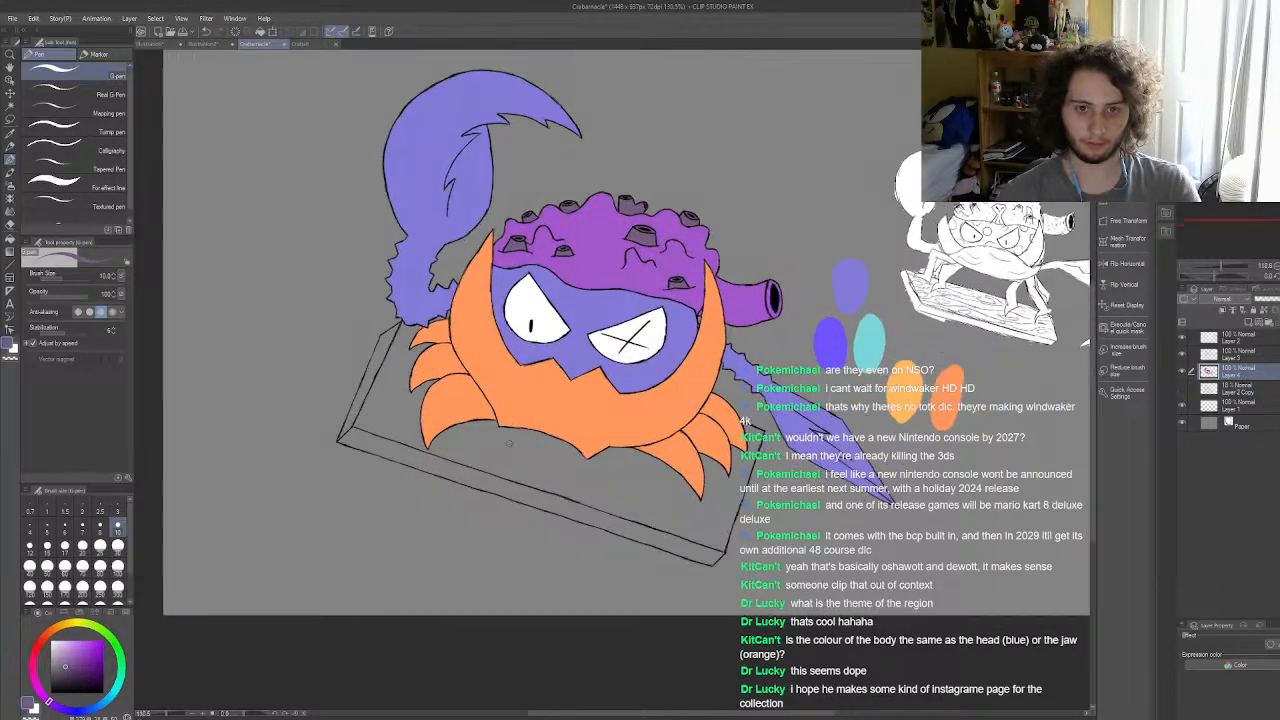
{"action": "mouse_move", "coordinate": [80, 627]}
{"action": "left_mouse_down"}
{"action": "mouse_move", "coordinate": [56, 628]}
{"action": "mouse_move", "coordinate": [71, 648]}
{"action": "mouse_move", "coordinate": [50, 634]}
{"action": "mouse_move", "coordinate": [77, 664]}
{"action": "mouse_move", "coordinate": [58, 631]}
{"action": "mouse_move", "coordinate": [56, 642]}
{"action": "left_mouse_up"}
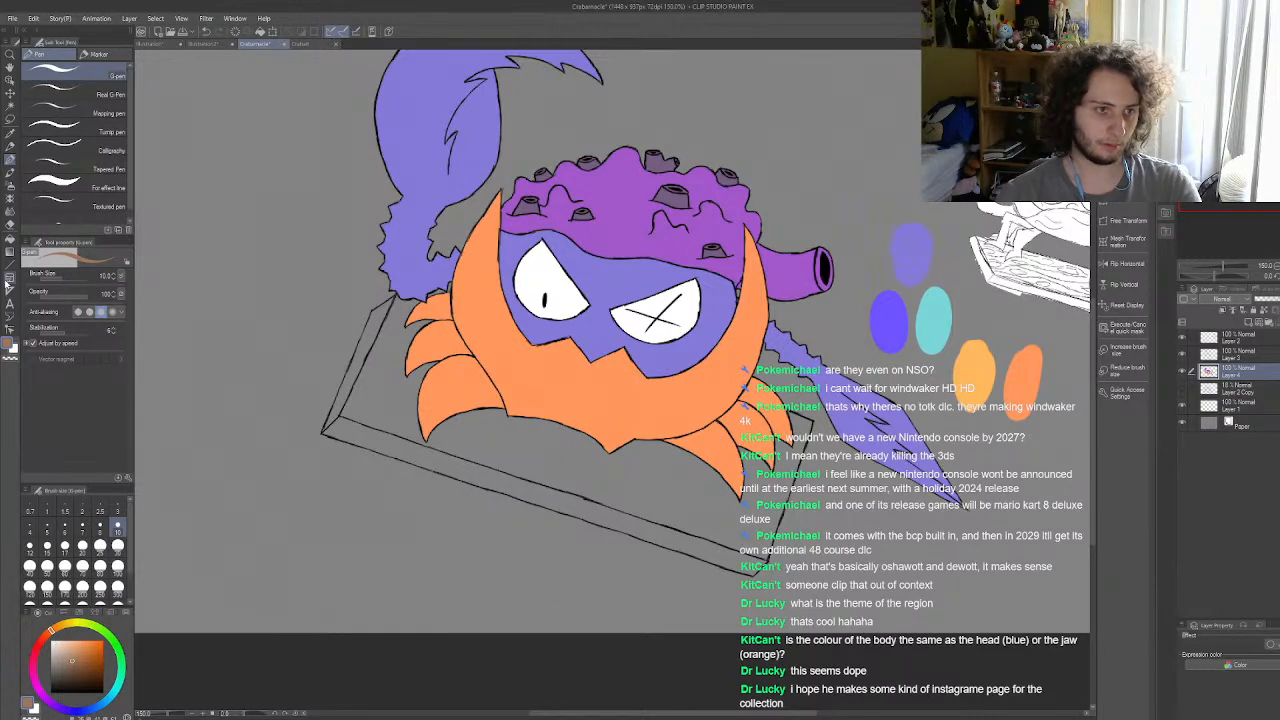
{"action": "left_click", "coordinate": [9, 240]}
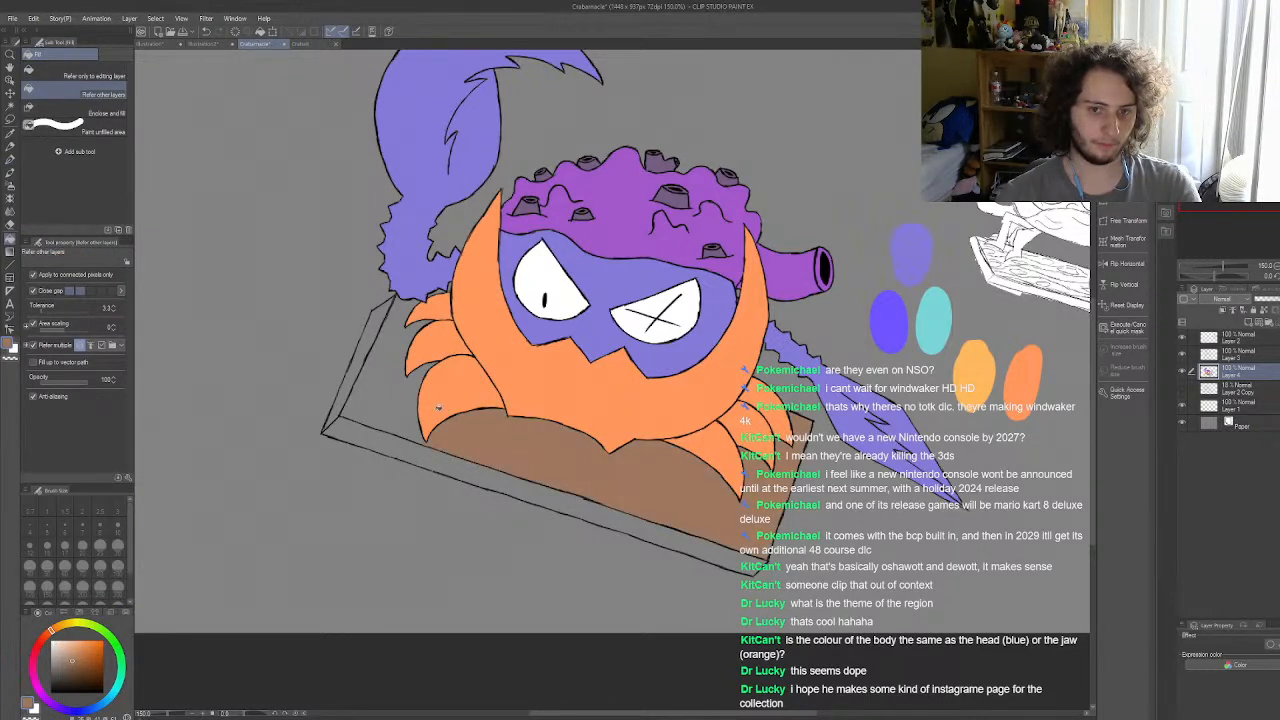
{"action": "scroll", "coordinate": [480, 480], "scroll_direction": "up", "scroll_amount": 3}
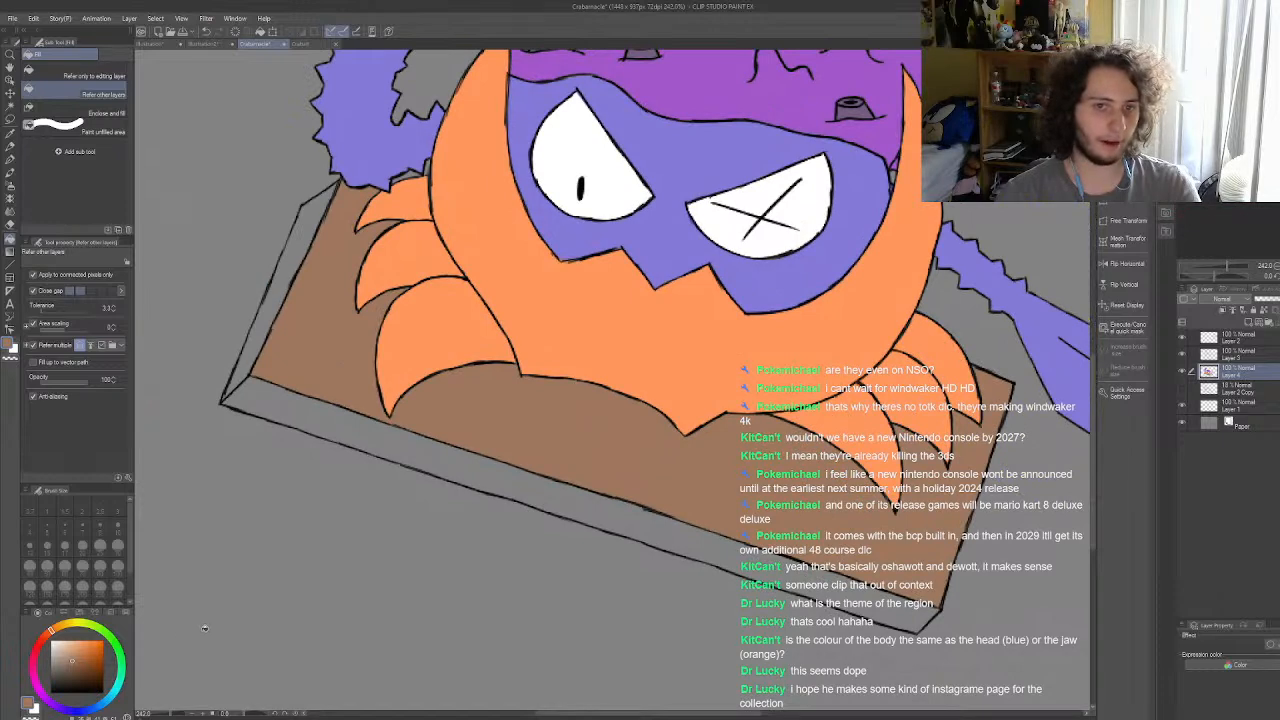
Step: Adjust the brown to a slightly duller shade and refill the plank's top, including the area between the left legs
{"action": "left_click_drag", "start_coordinate": [52, 635], "coordinate": [77, 658]}
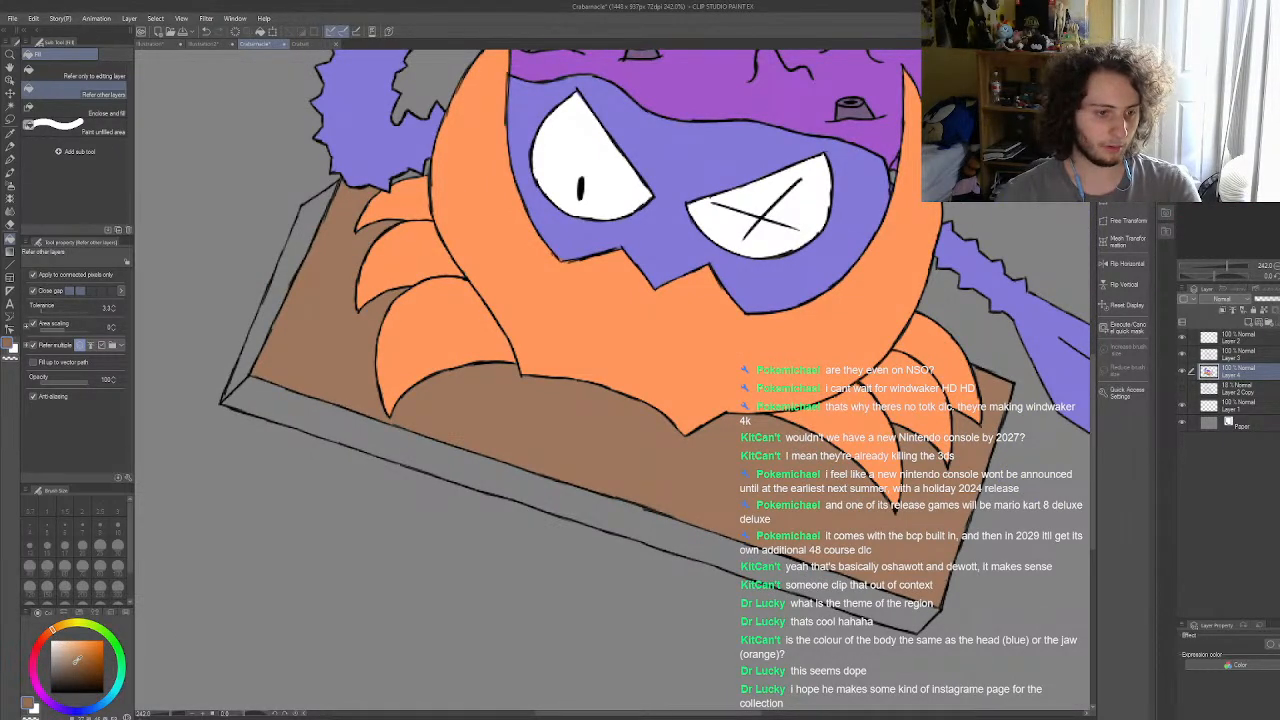
{"action": "left_click", "coordinate": [599, 458]}
{"action": "left_click", "coordinate": [360, 353]}
{"action": "scroll", "coordinate": [560, 412], "scroll_direction": "down", "scroll_amount": 5}
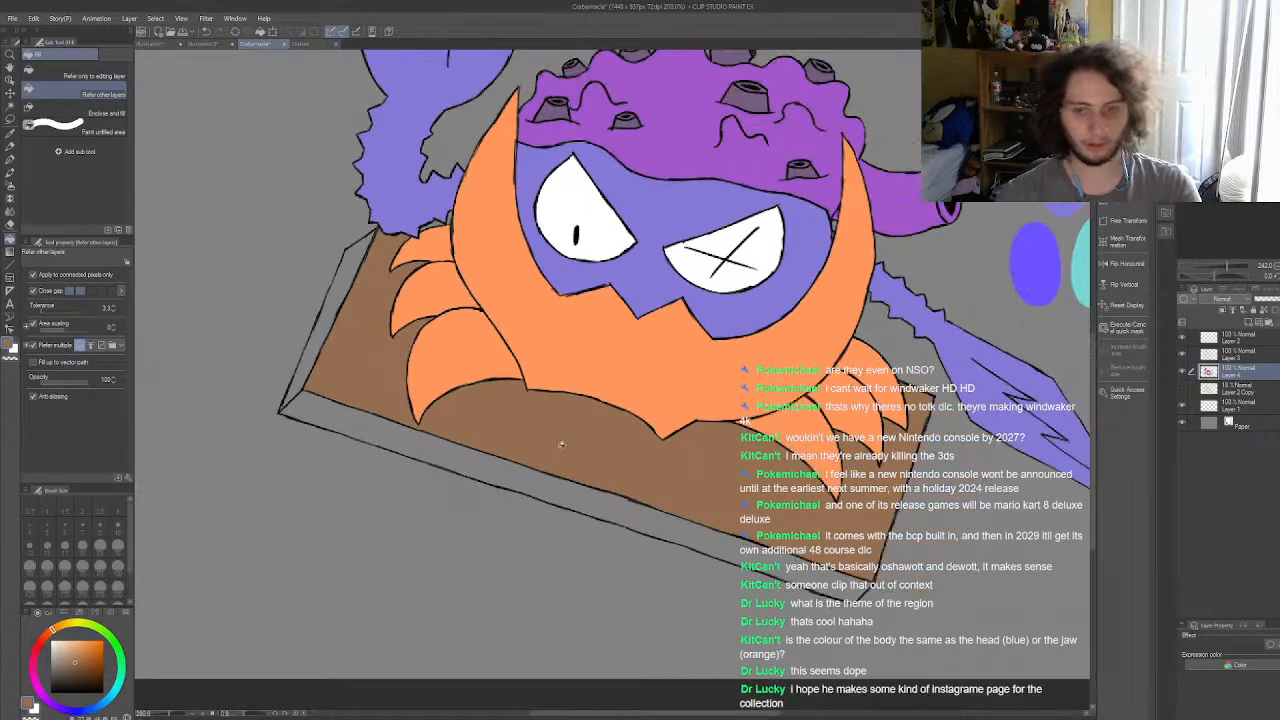
{"action": "scroll", "coordinate": [560, 412], "scroll_direction": "down", "scroll_amount": 2}
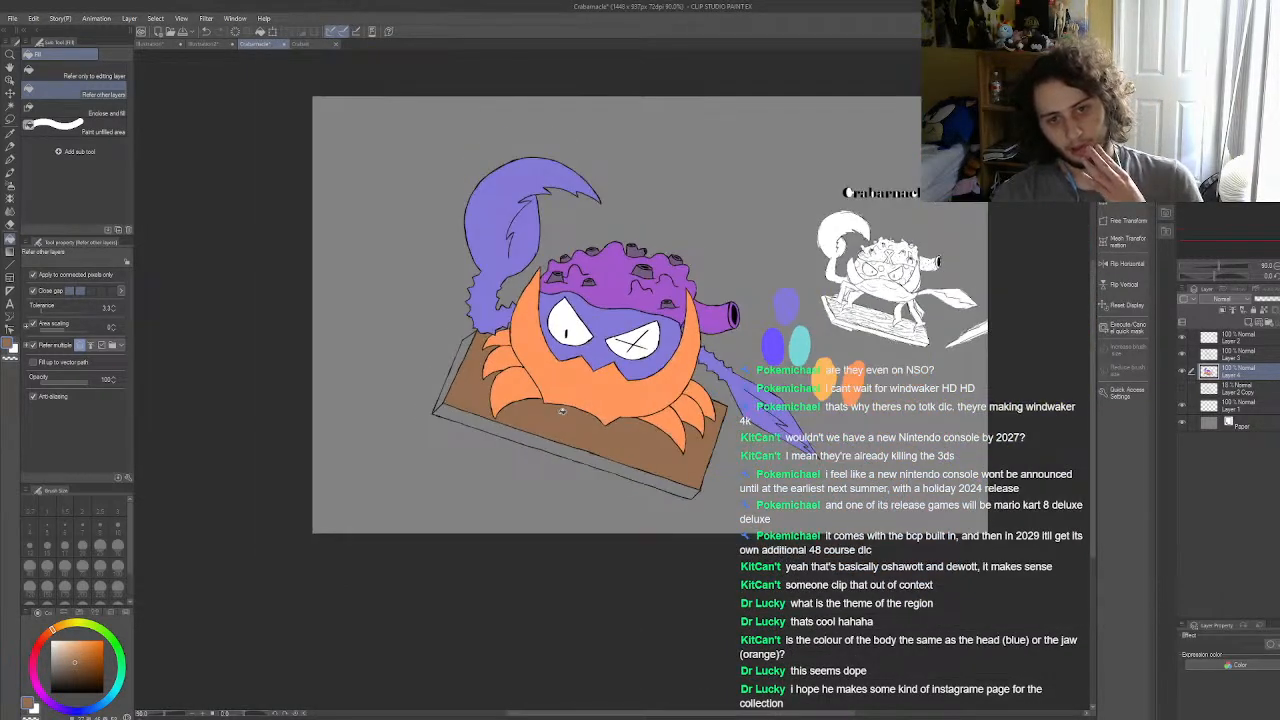
Step: Fill the plank's left side and front edge with the same brown
{"action": "scroll", "coordinate": [562, 411], "scroll_direction": "up", "scroll_amount": 5}
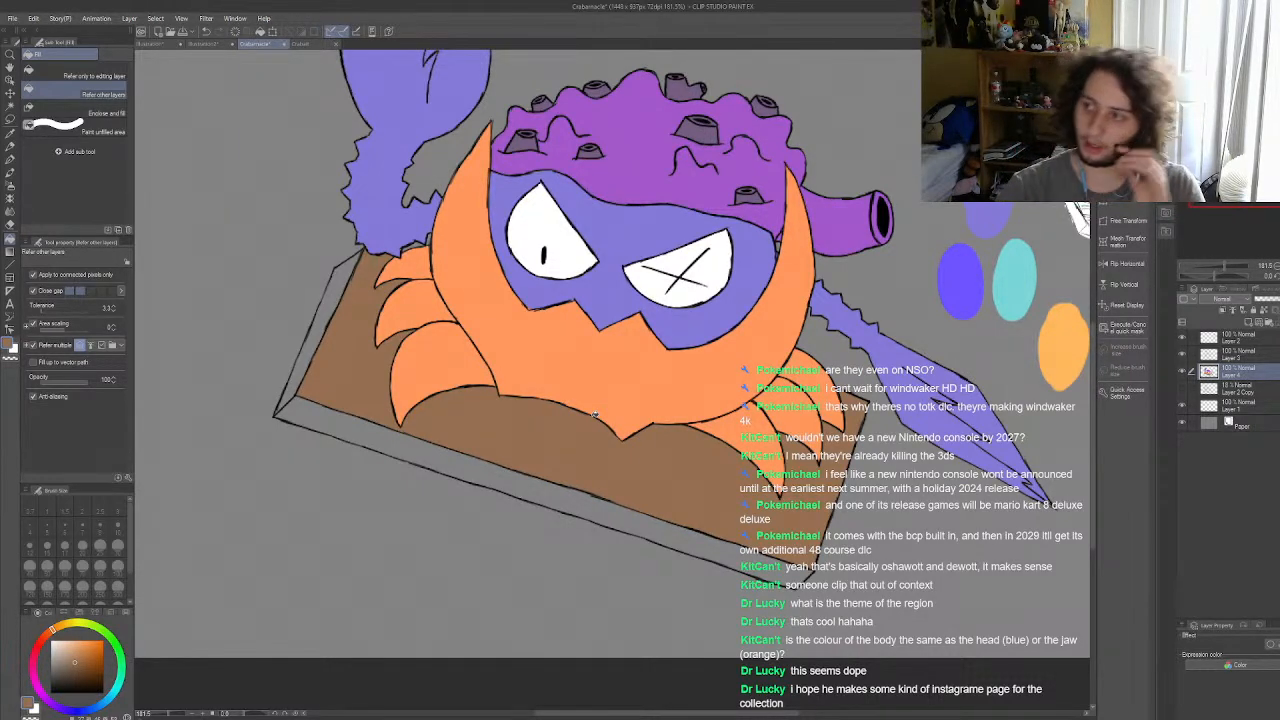
{"action": "scroll", "coordinate": [595, 413], "scroll_direction": "up", "scroll_amount": 2}
{"action": "left_click", "coordinate": [280, 292]}
{"action": "left_click", "coordinate": [306, 410]}
{"action": "scroll", "coordinate": [679, 482], "scroll_direction": "down", "scroll_amount": 4}
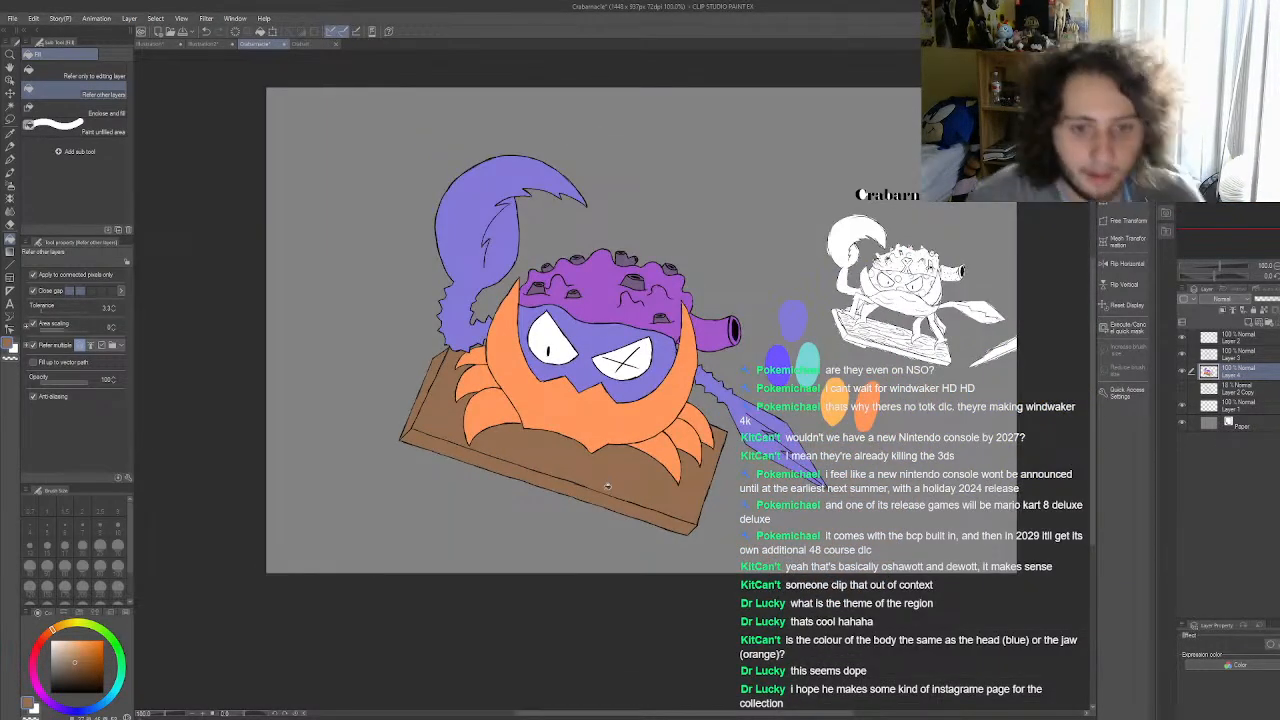
Step: Try a lighter tan on the plank's top, front edge, left side and the area between the left legs
{"action": "scroll", "coordinate": [611, 482], "scroll_direction": "up", "scroll_amount": 4}
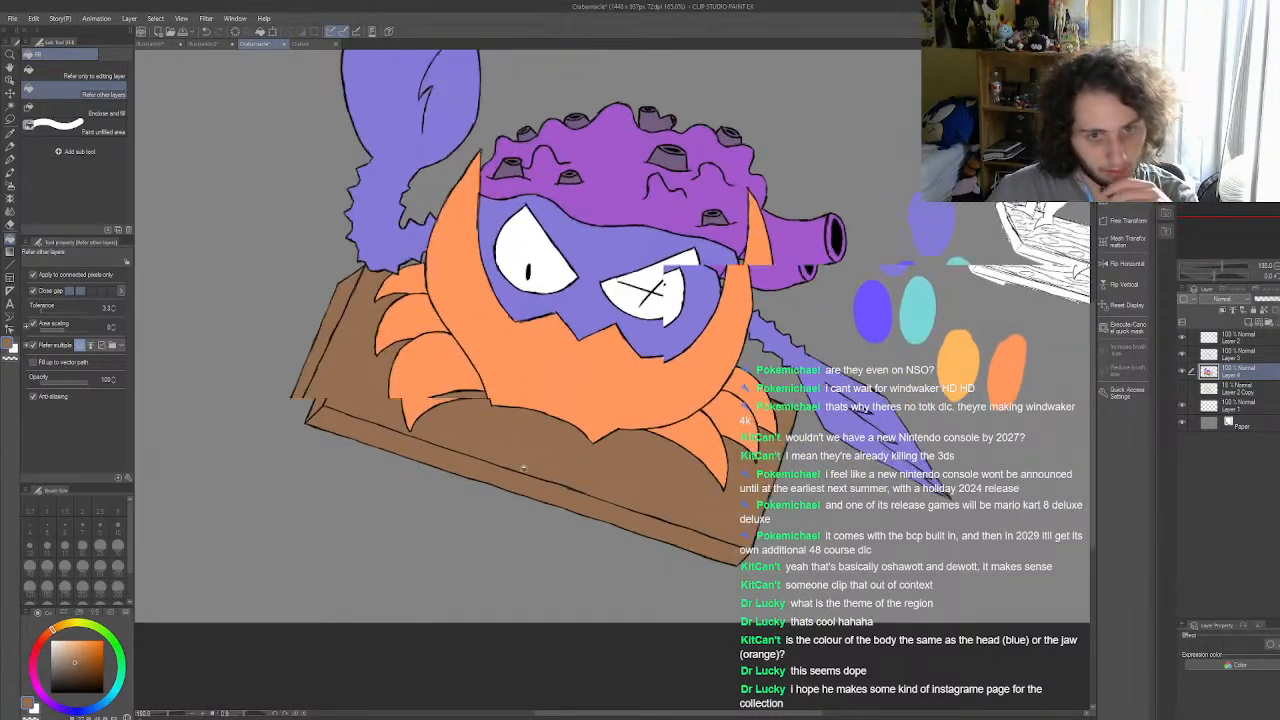
{"action": "left_click_drag", "start_coordinate": [72, 659], "coordinate": [69, 655]}
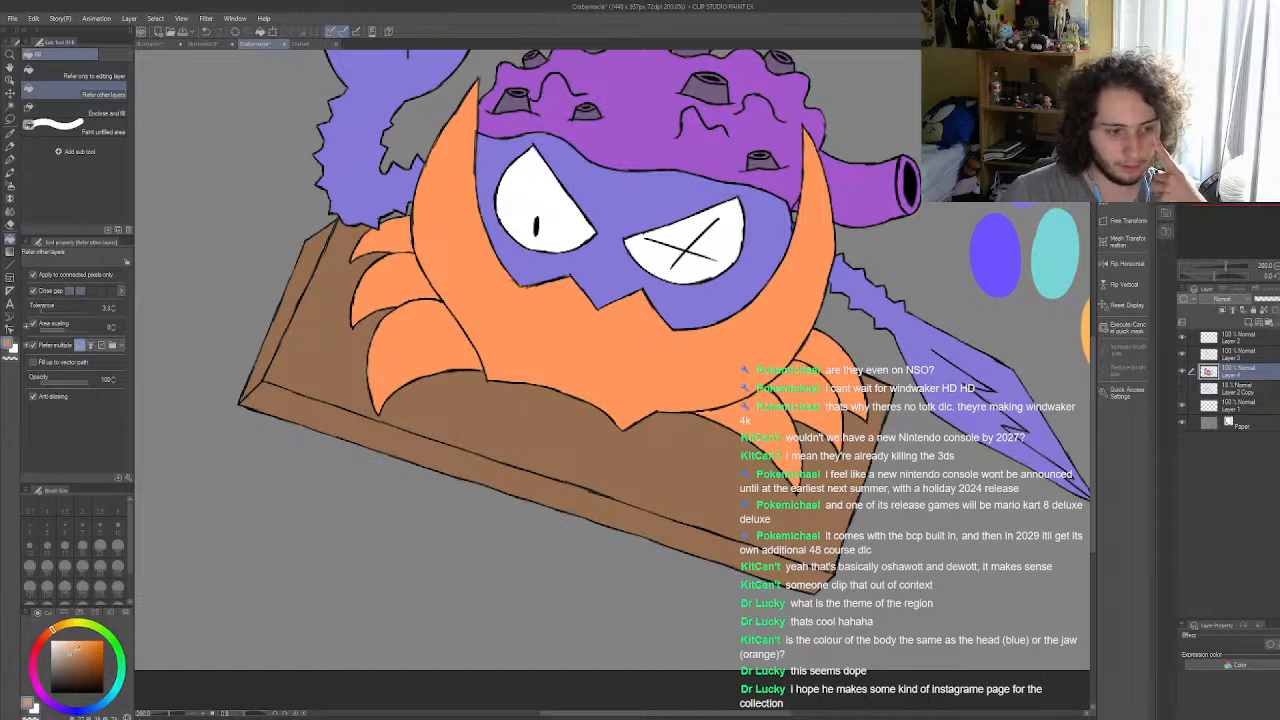
{"action": "left_click", "coordinate": [531, 426]}
{"action": "left_click", "coordinate": [493, 468]}
{"action": "left_click", "coordinate": [344, 388]}
{"action": "left_click", "coordinate": [284, 328]}
{"action": "scroll", "coordinate": [337, 383], "scroll_direction": "down", "scroll_amount": 5}
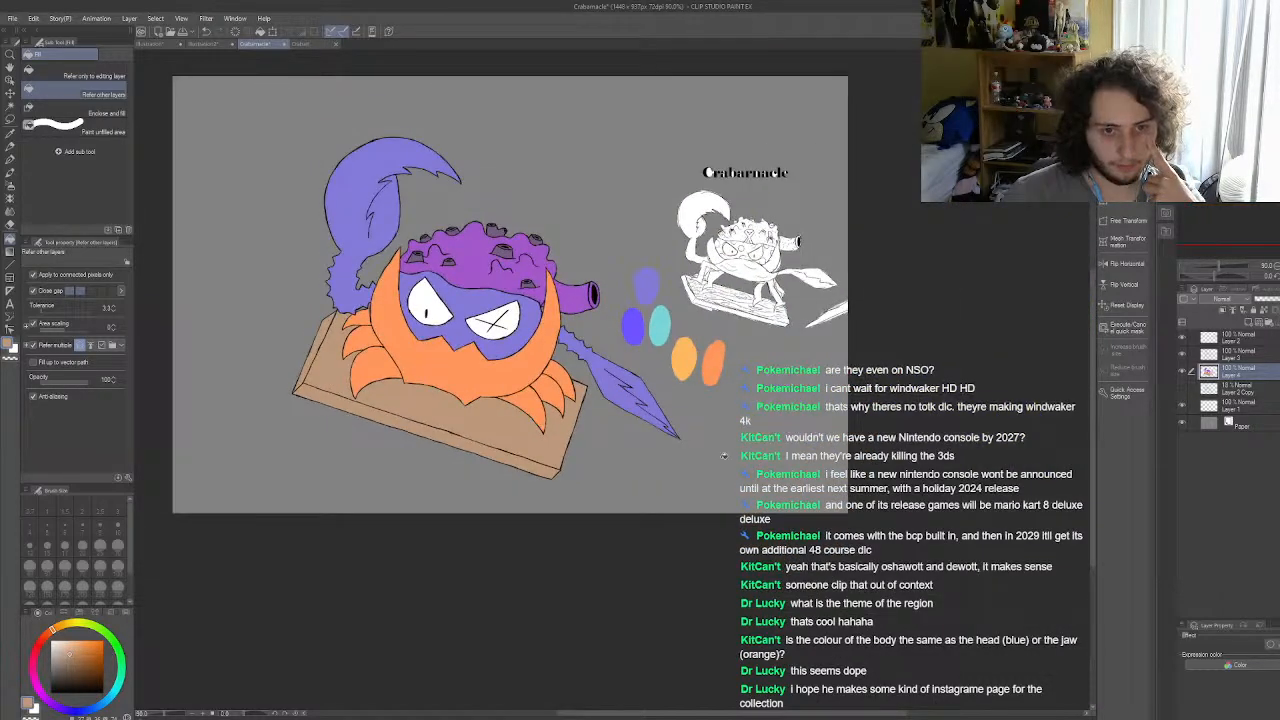
Step: Undo the tan fills on the plank, stepping back and forth to compare them with the darker brown
{"action": "scroll", "coordinate": [490, 434], "scroll_direction": "up", "scroll_amount": 2}
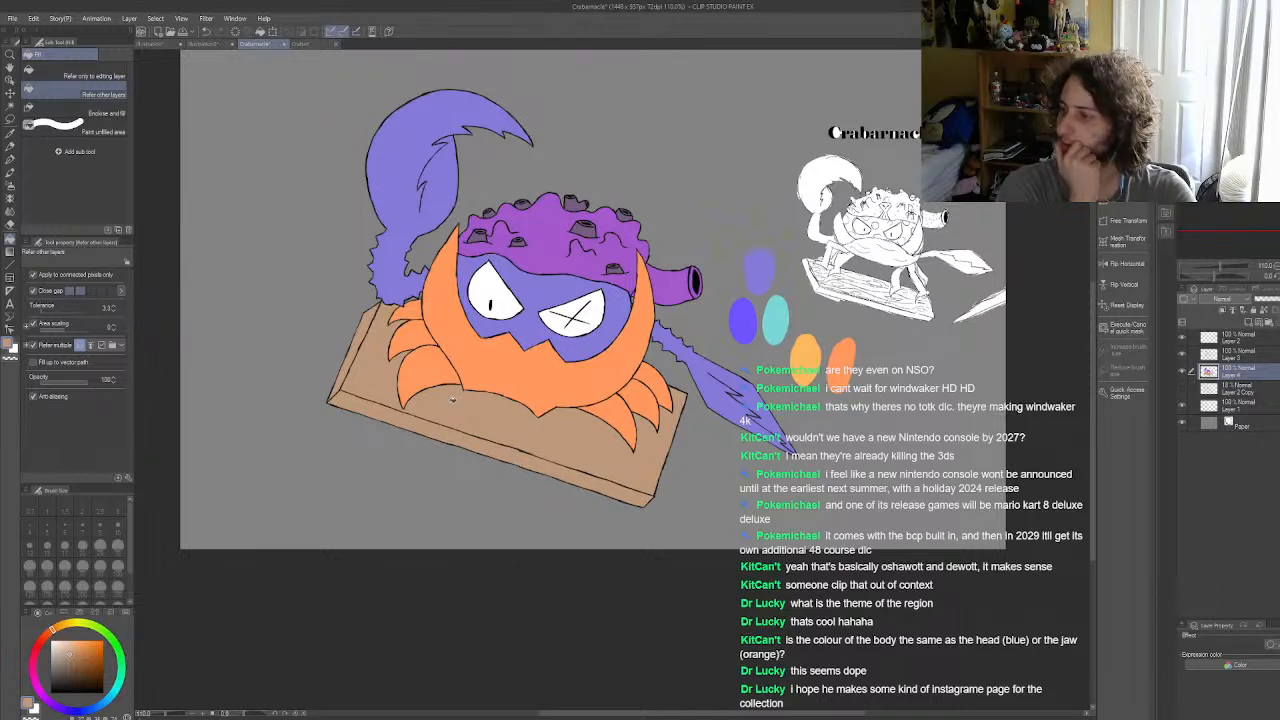
{"action": "scroll", "coordinate": [452, 399], "scroll_direction": "up", "scroll_amount": 3}
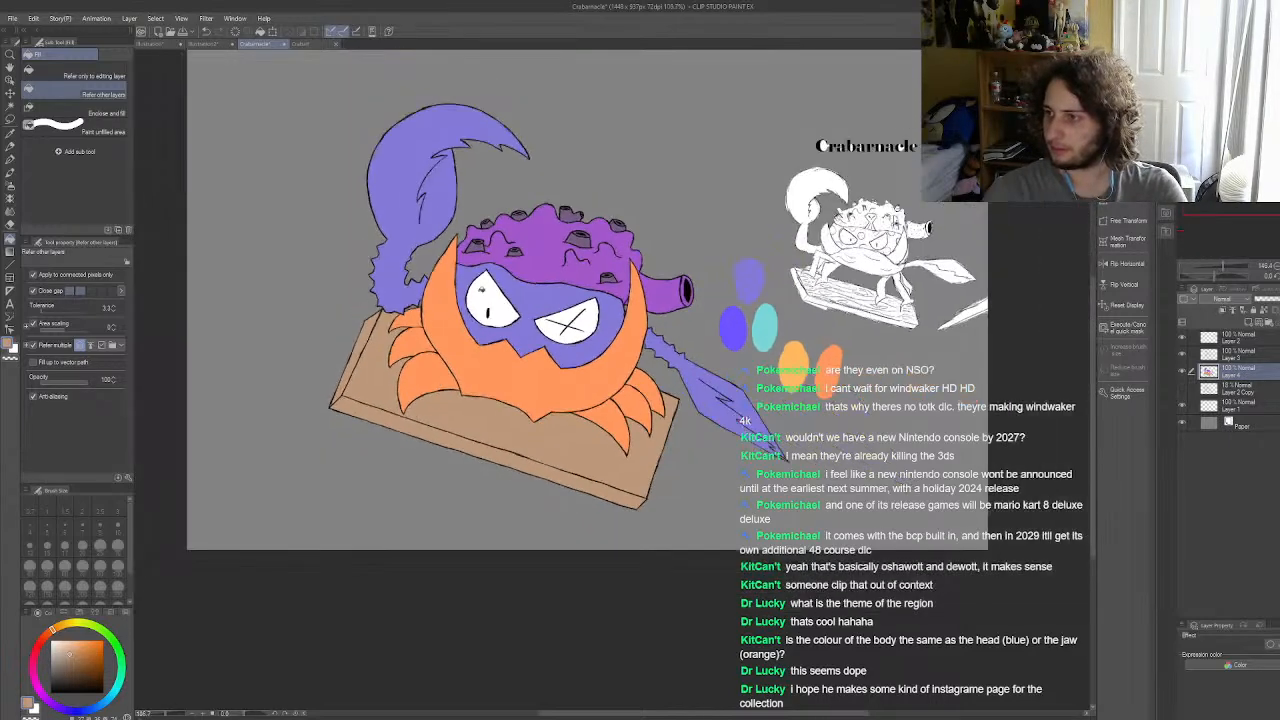
{"action": "scroll", "coordinate": [522, 324], "scroll_direction": "up", "scroll_amount": 2}
{"action": "scroll", "coordinate": [497, 371], "scroll_direction": "down", "scroll_amount": 2}
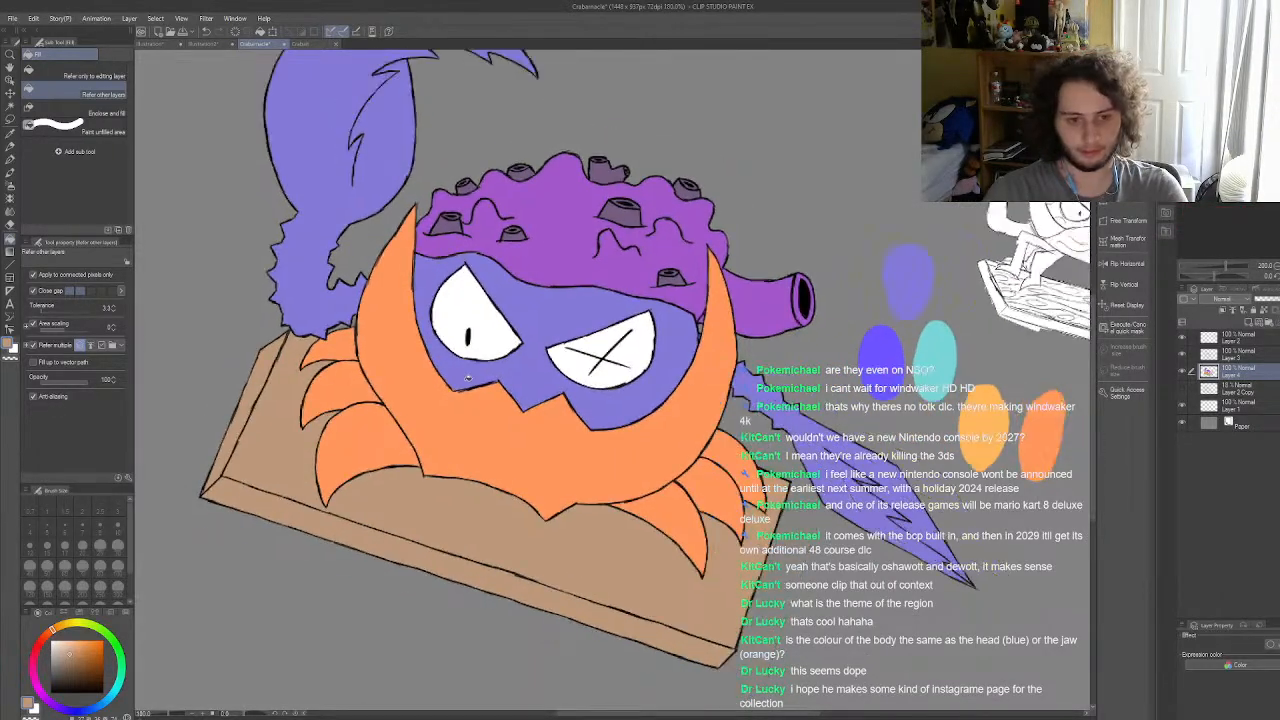
{"action": "left_click", "coordinate": [207, 35]}
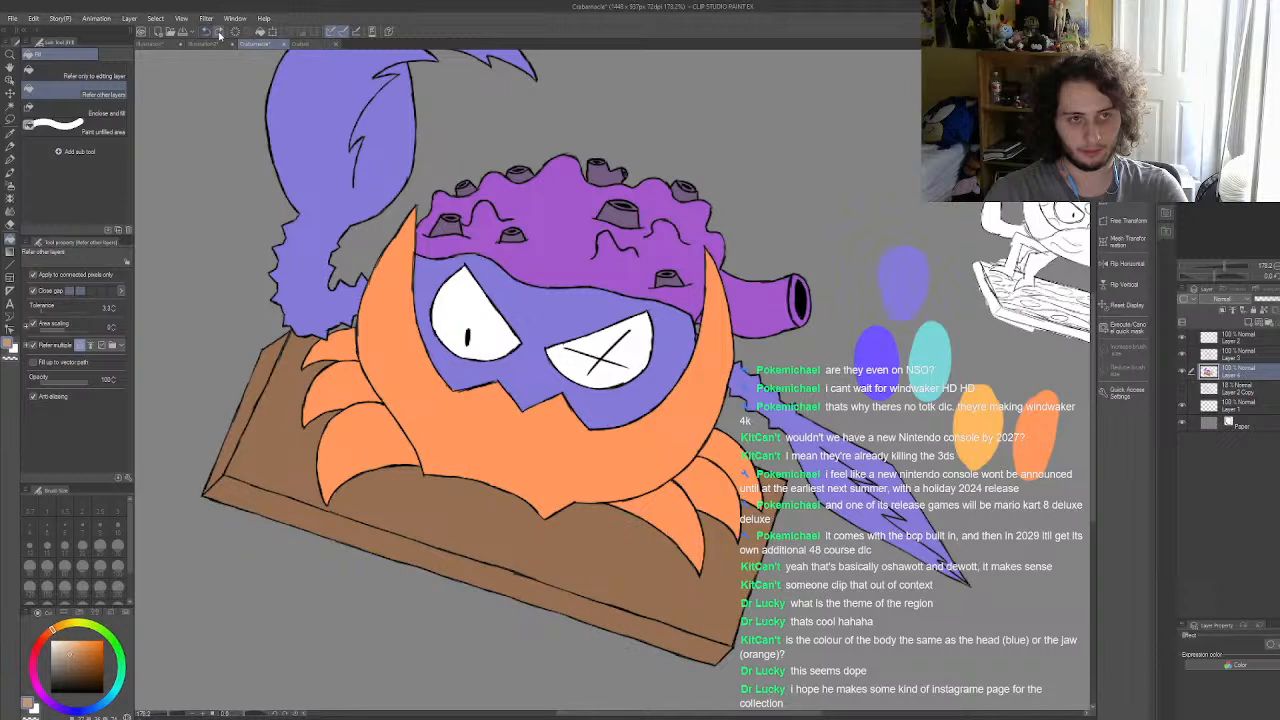
{"action": "left_click", "coordinate": [220, 35]}
{"action": "left_click", "coordinate": [213, 35]}
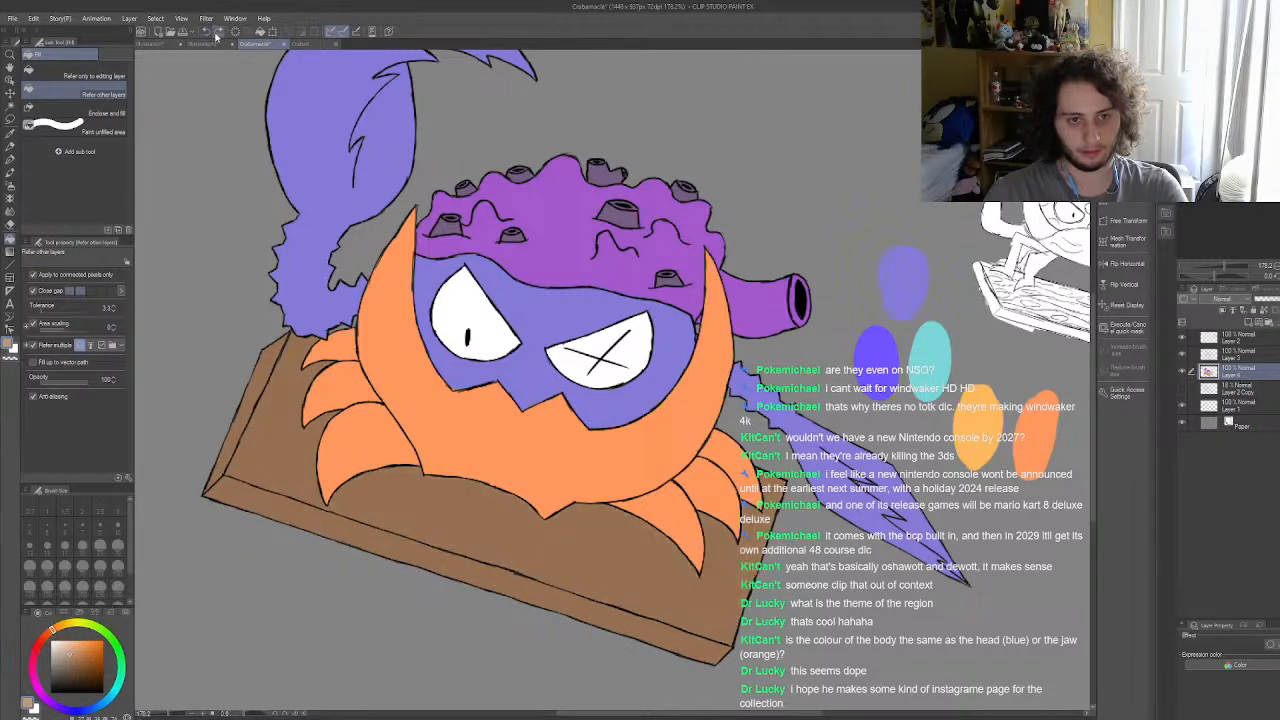
{"action": "left_click", "coordinate": [216, 35]}
{"action": "left_click", "coordinate": [216, 35]}
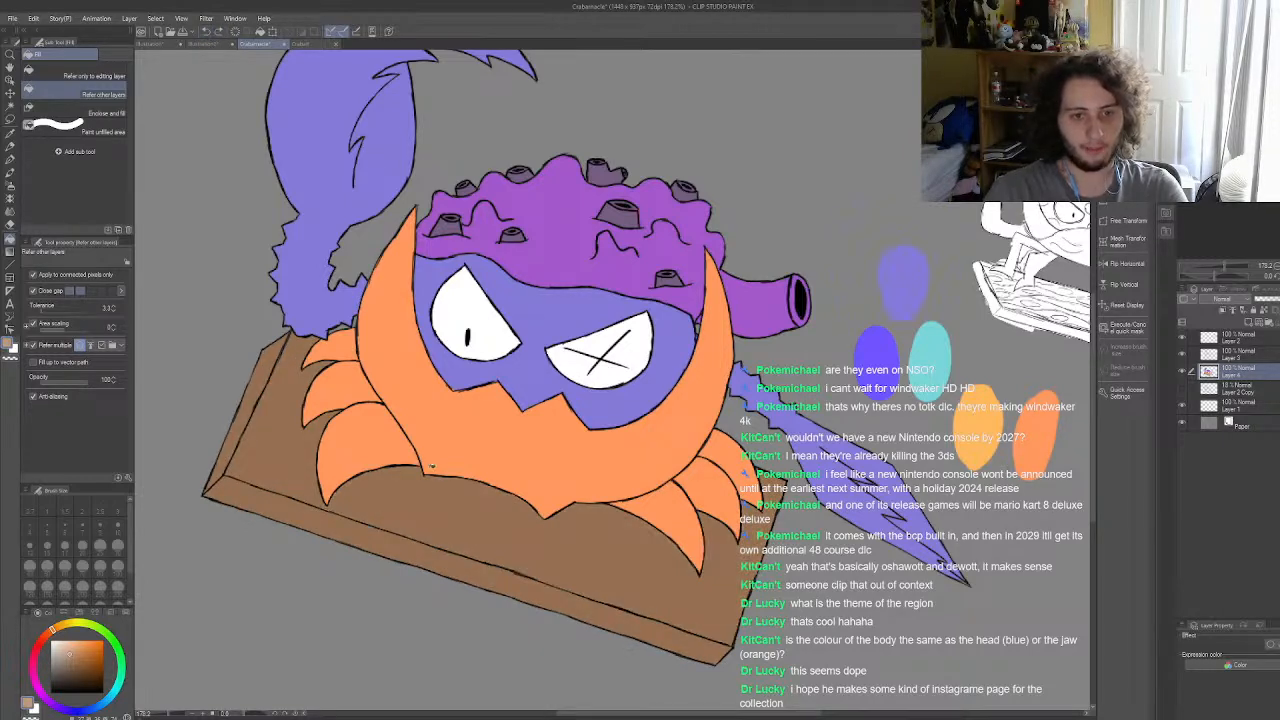
Step: Sample the plank's brown and shift it to a slightly darker, redder shade
{"action": "scroll", "coordinate": [434, 468], "scroll_direction": "down", "scroll_amount": 1}
{"action": "scroll", "coordinate": [229, 611], "scroll_direction": "up", "scroll_amount": 2}
{"action": "left_click", "coordinate": [49, 633]}
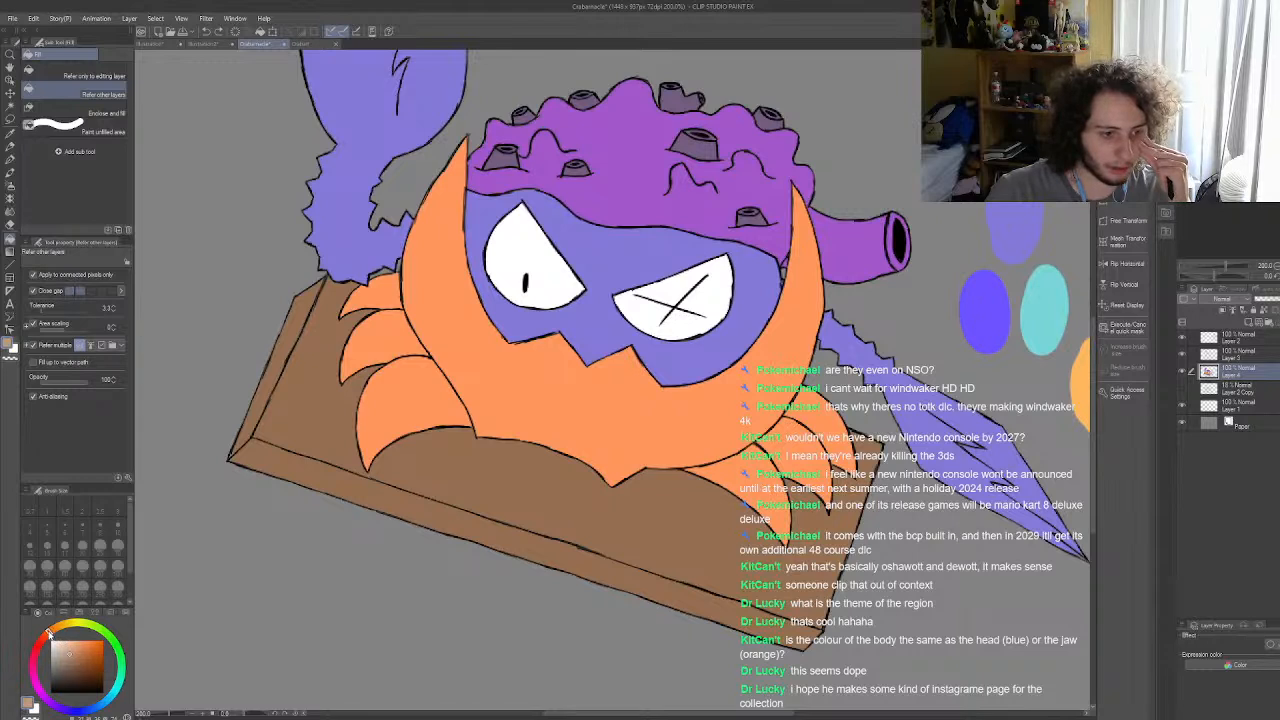
{"action": "left_click_drag", "start_coordinate": [55, 634], "coordinate": [59, 636]}
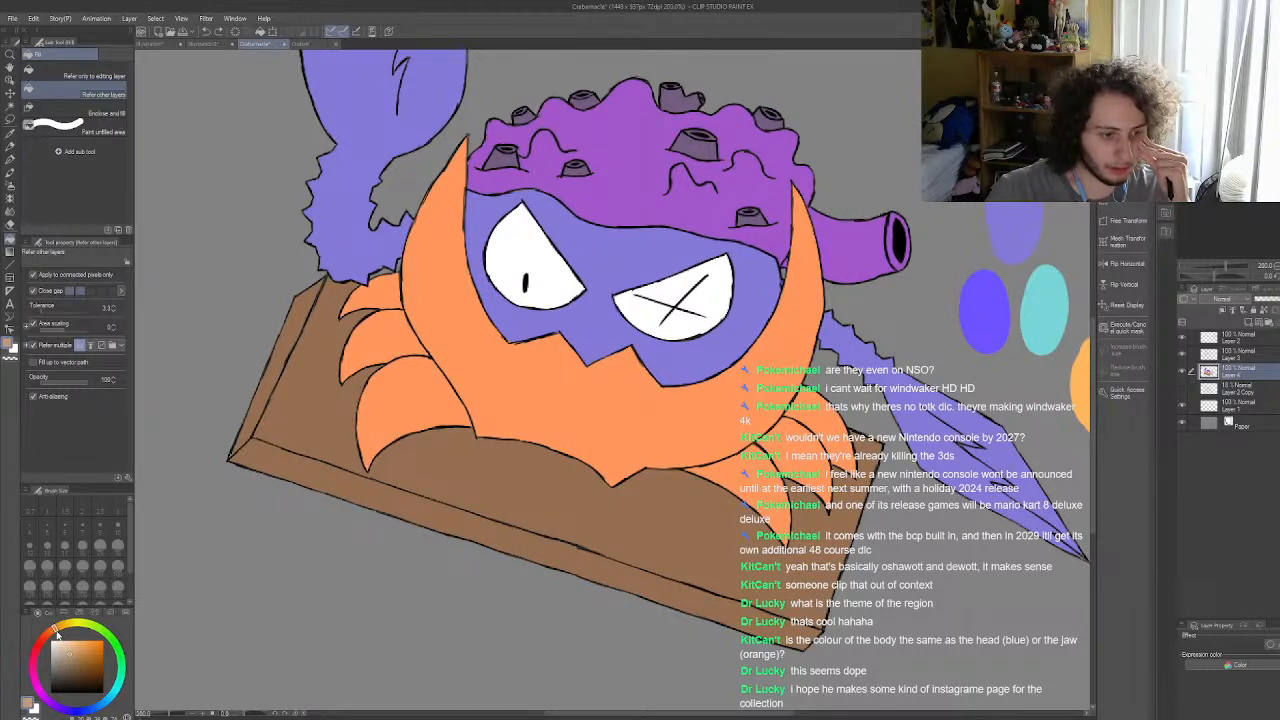
{"action": "key", "text": "i"}
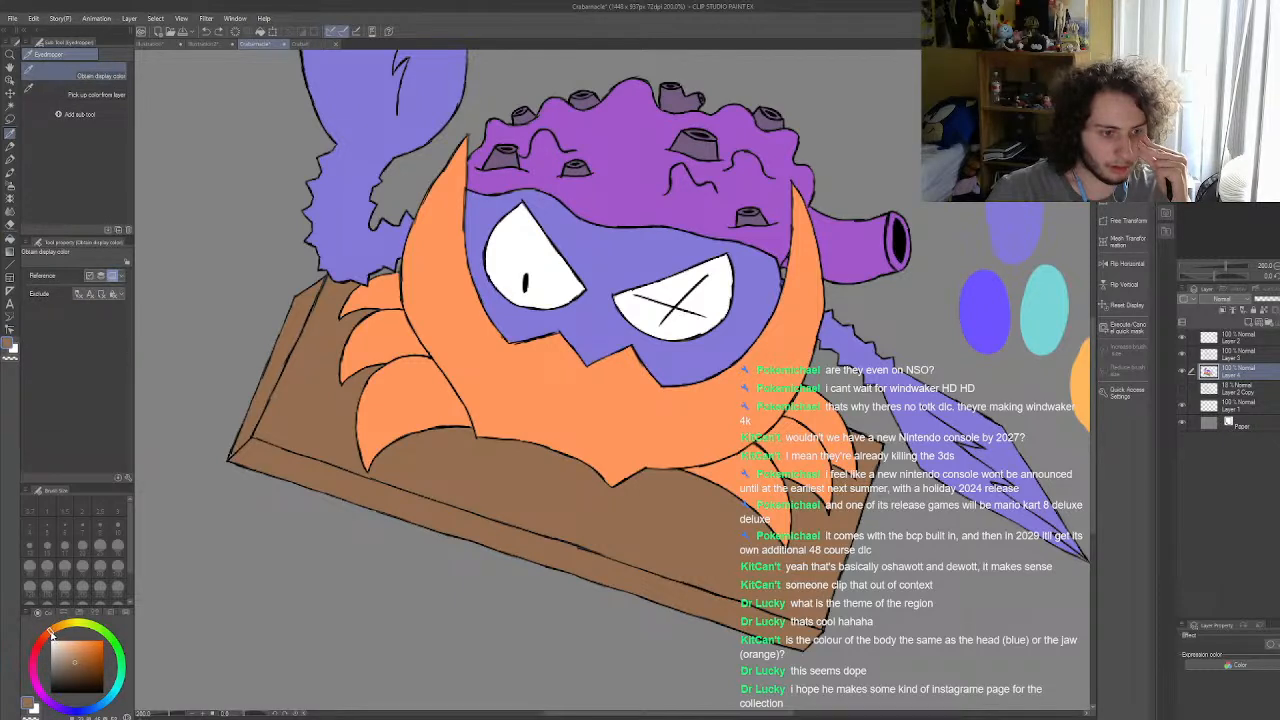
{"action": "left_click", "coordinate": [80, 664]}
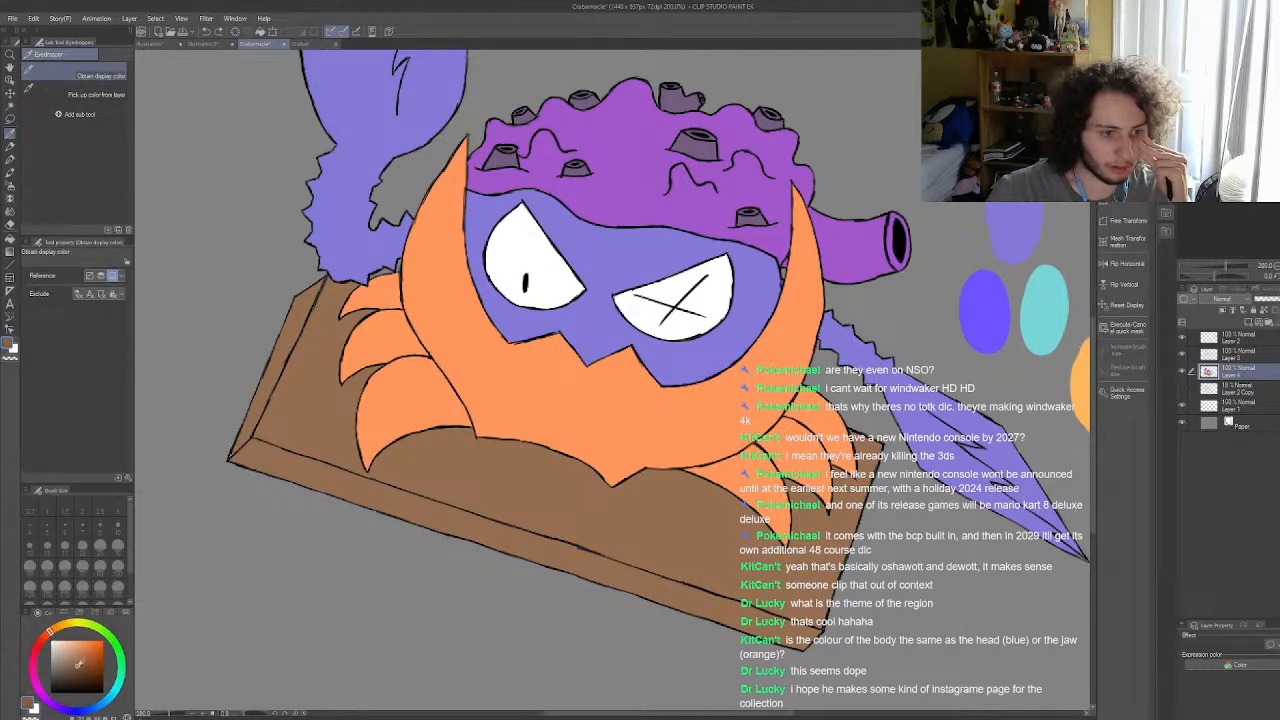
Step: Try the reddish brown on the plank's top, the area around the left legs, the left side and the front edge
{"action": "left_click", "coordinate": [10, 240]}
{"action": "left_click", "coordinate": [581, 472]}
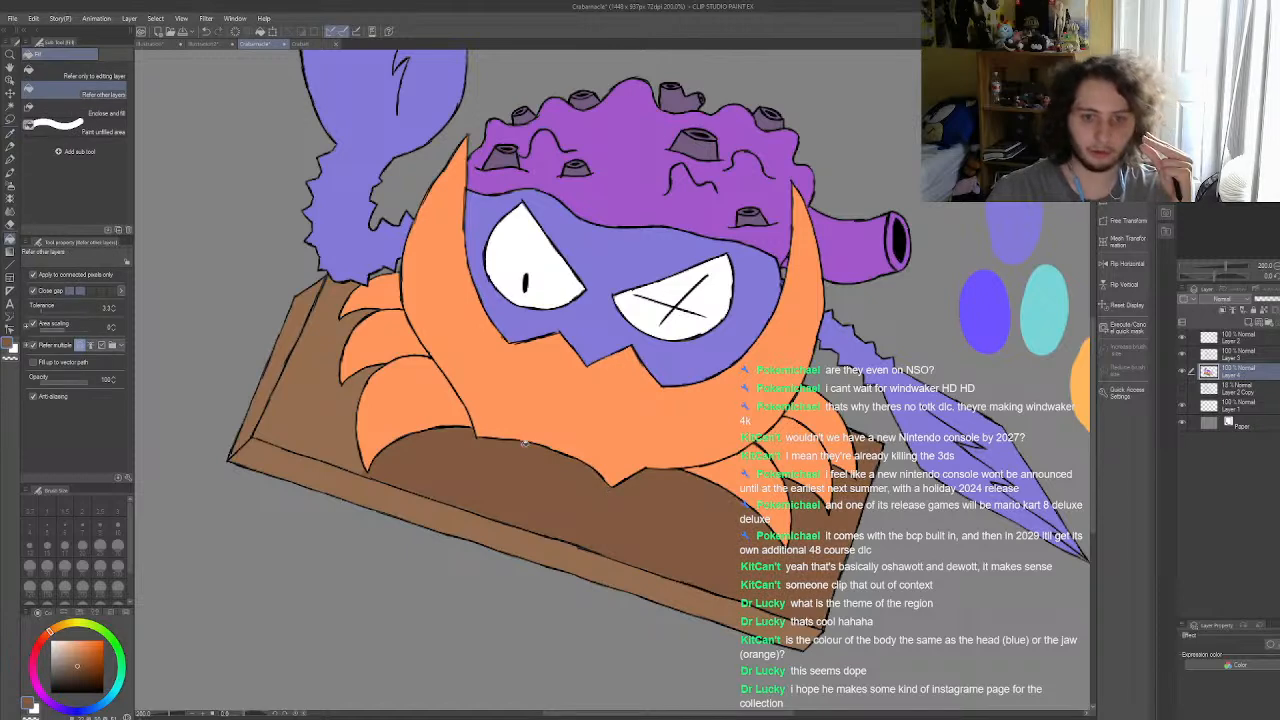
{"action": "left_click", "coordinate": [342, 423]}
{"action": "left_click", "coordinate": [262, 397]}
{"action": "left_click", "coordinate": [276, 465]}
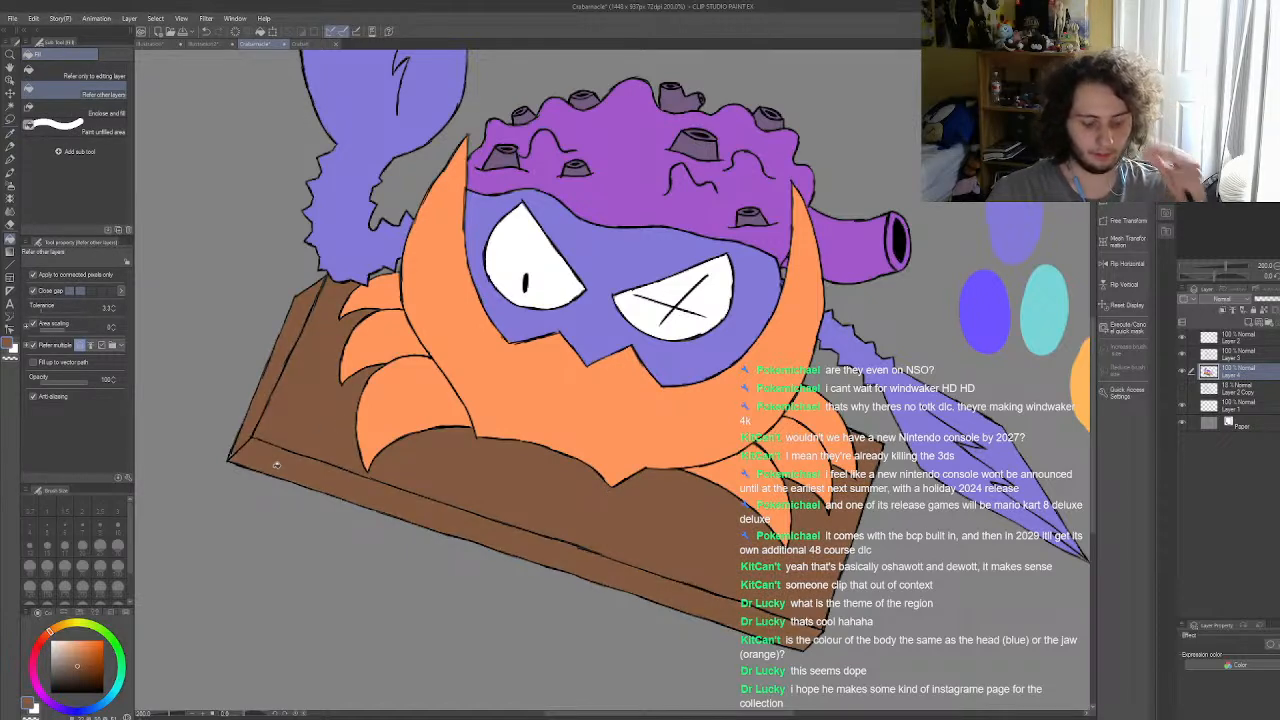
Step: Examine the whole crab to judge the plank's reddish brown against the other colours
{"action": "scroll", "coordinate": [700, 500], "scroll_direction": "down", "scroll_amount": 5}
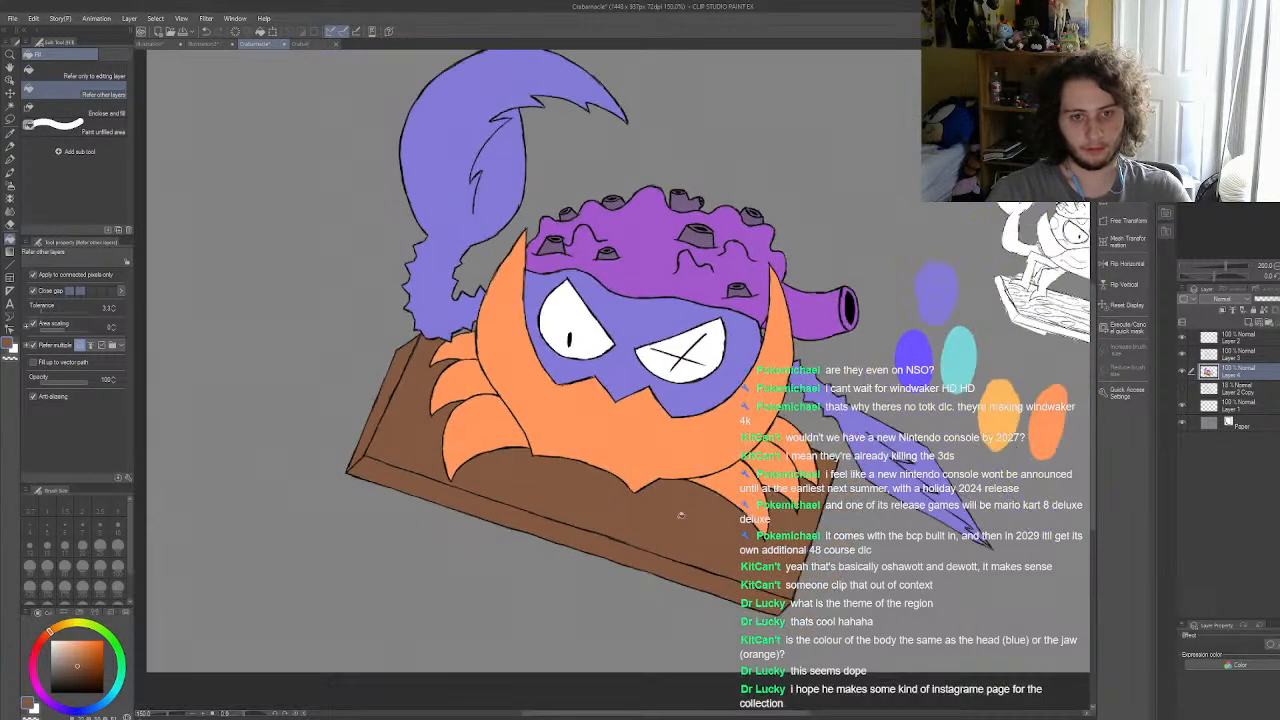
{"action": "scroll", "coordinate": [660, 460], "scroll_direction": "up", "scroll_amount": 3}
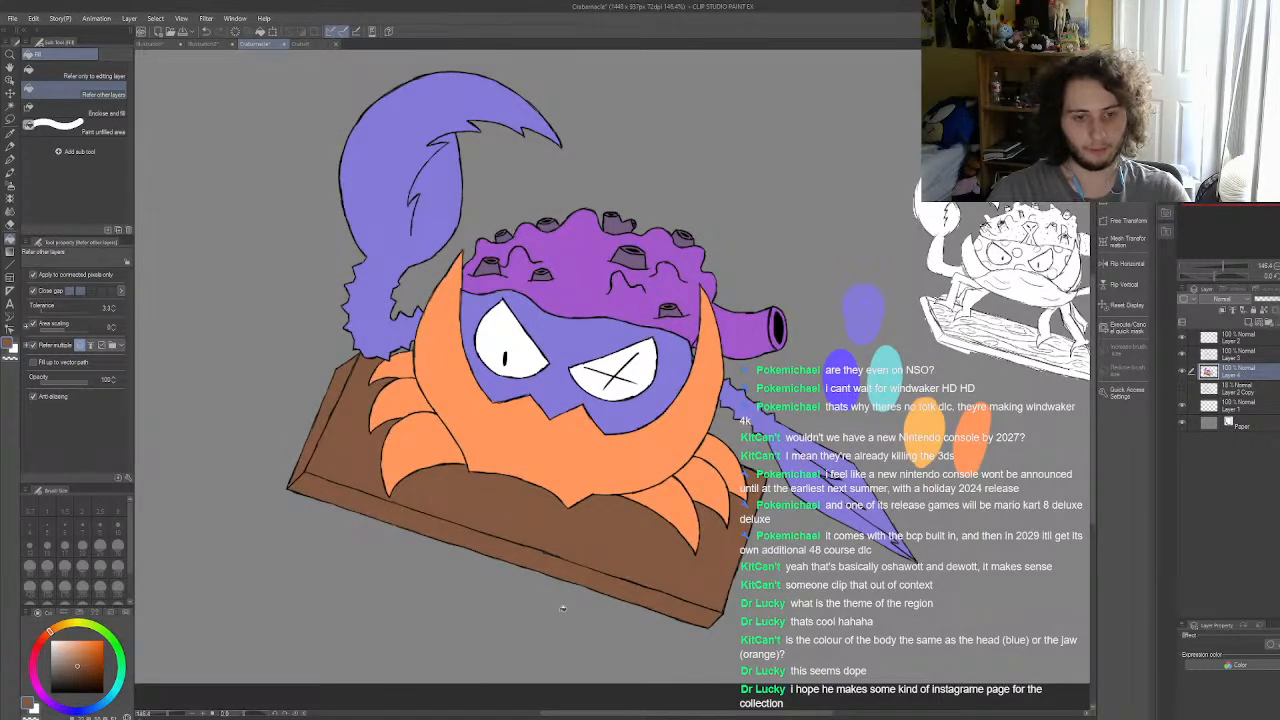
{"action": "scroll", "coordinate": [562, 608], "scroll_direction": "down", "scroll_amount": 5}
{"action": "scroll", "coordinate": [530, 450], "scroll_direction": "up", "scroll_amount": 5}
{"action": "scroll", "coordinate": [511, 409], "scroll_direction": "down", "scroll_amount": 2}
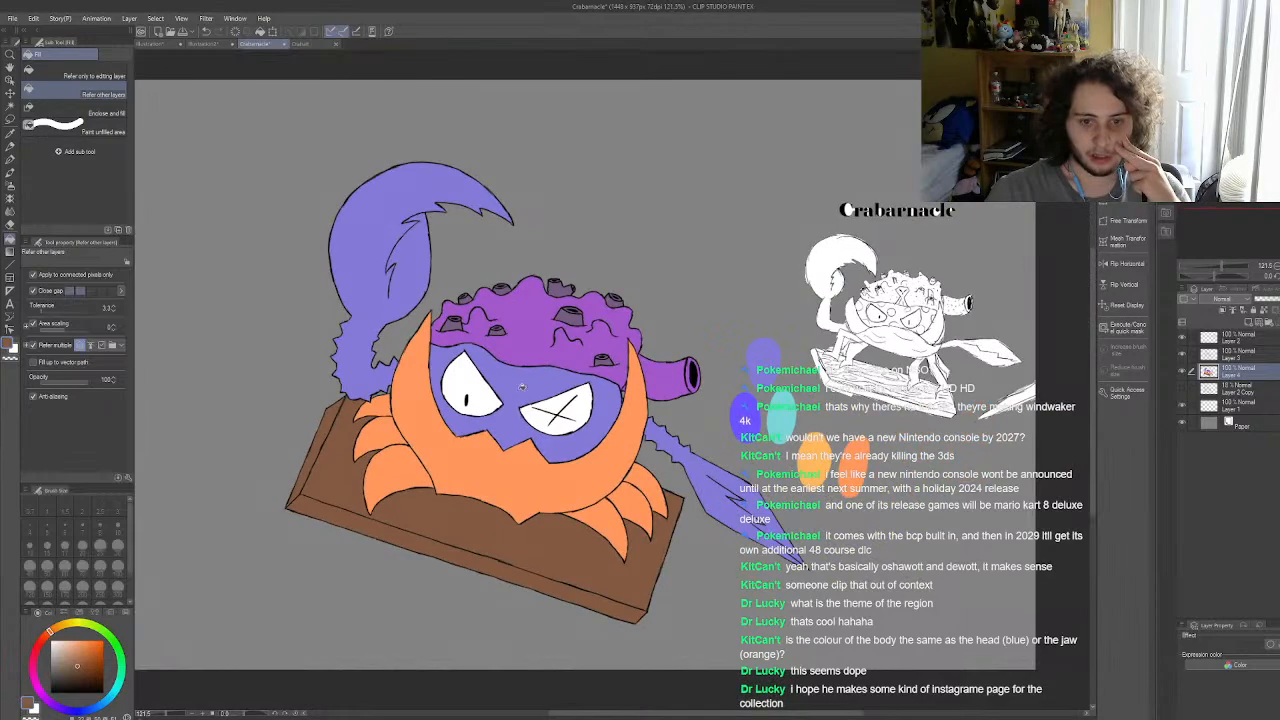
{"action": "scroll", "coordinate": [511, 409], "scroll_direction": "down", "scroll_amount": 3}
{"action": "scroll", "coordinate": [470, 440], "scroll_direction": "up", "scroll_amount": 4}
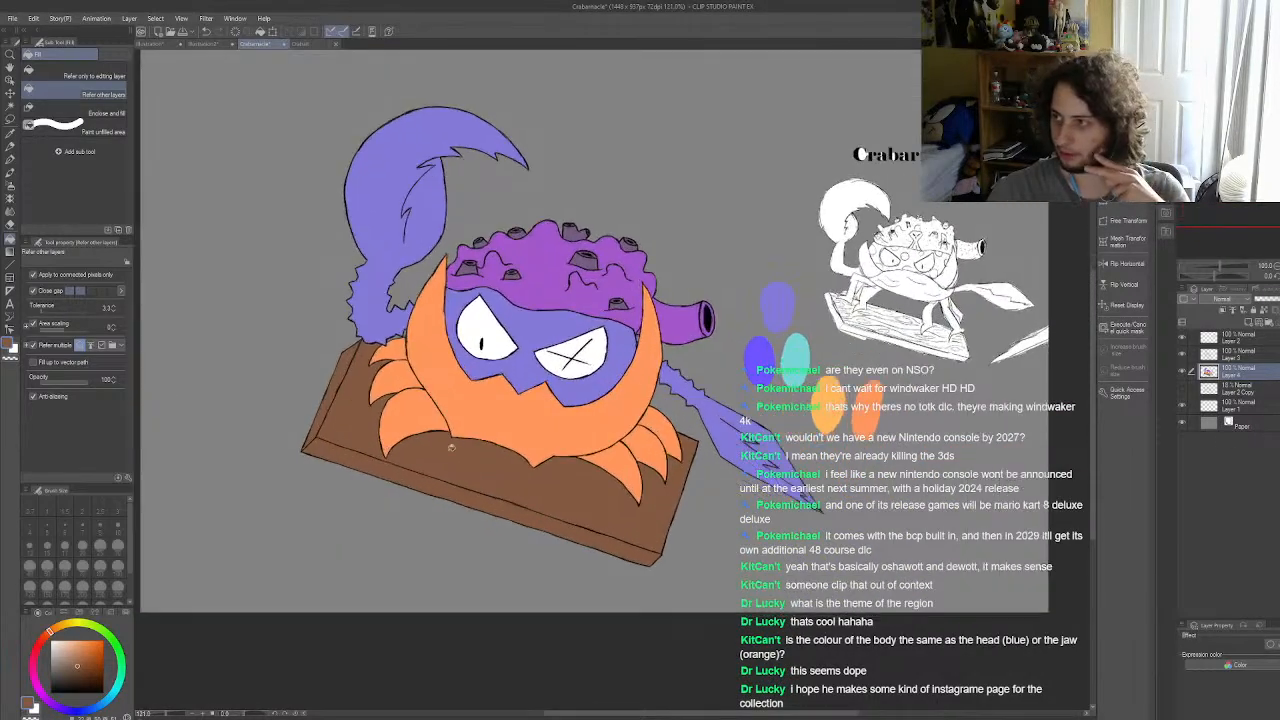
Step: Enlarge the G-pen and paint a reddish-brown swatch on the grey background below the plank's left corner
{"action": "scroll", "coordinate": [468, 444], "scroll_direction": "up", "scroll_amount": 2}
{"action": "key", "text": "p"}
{"action": "scroll", "coordinate": [440, 445], "scroll_direction": "down", "scroll_amount": 3}
{"action": "scroll", "coordinate": [417, 446], "scroll_direction": "up", "scroll_amount": 5}
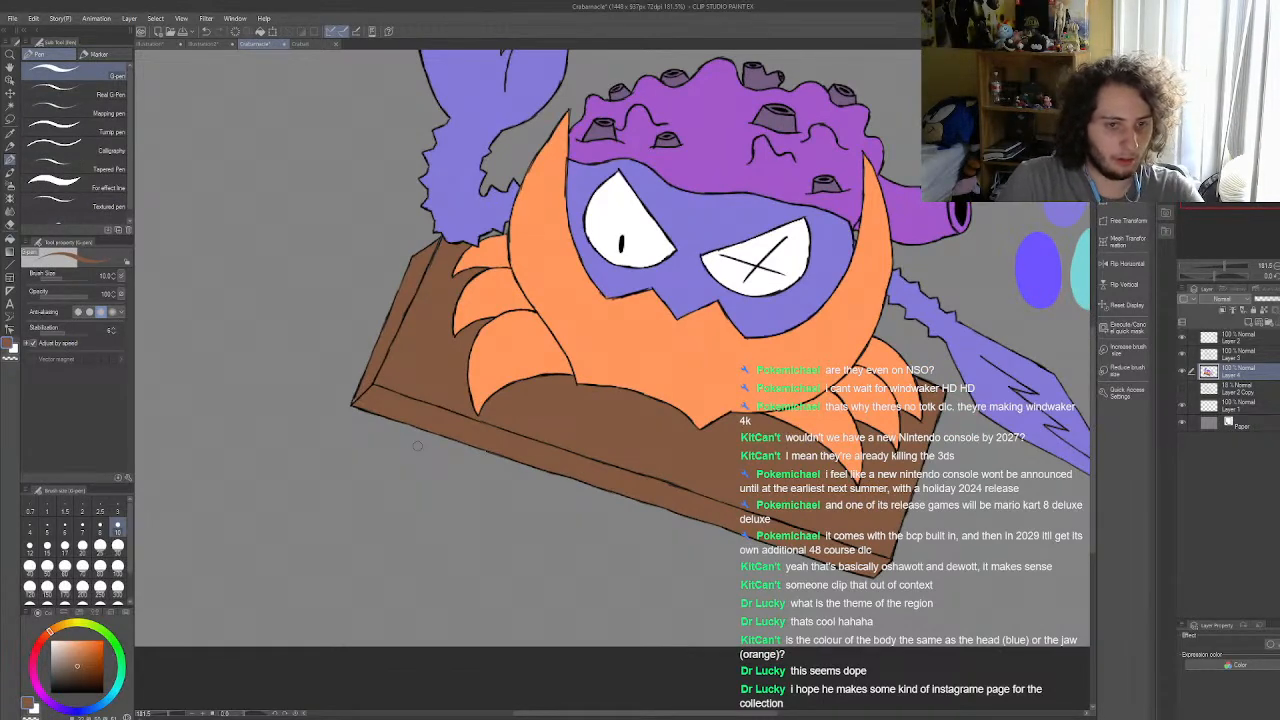
{"action": "left_click", "coordinate": [117, 545]}
{"action": "mouse_move", "coordinate": [254, 530]}
{"action": "left_mouse_down"}
{"action": "mouse_move", "coordinate": [270, 530]}
{"action": "mouse_move", "coordinate": [265, 505]}
{"action": "mouse_move", "coordinate": [264, 558]}
{"action": "left_mouse_up"}
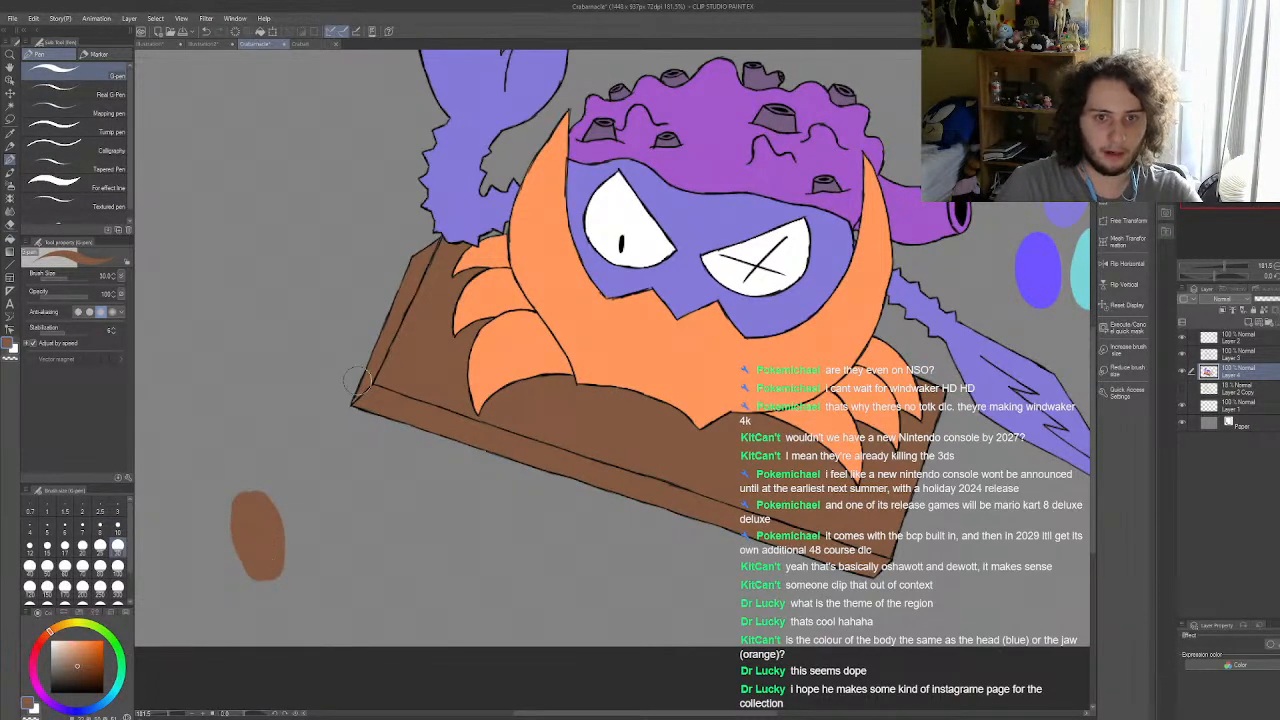
Step: Undo the swatch and the plank's reddish-brown fills, keeping the earlier lighter brown on every plank face
{"action": "left_click", "coordinate": [206, 32]}
{"action": "left_click", "coordinate": [206, 32]}
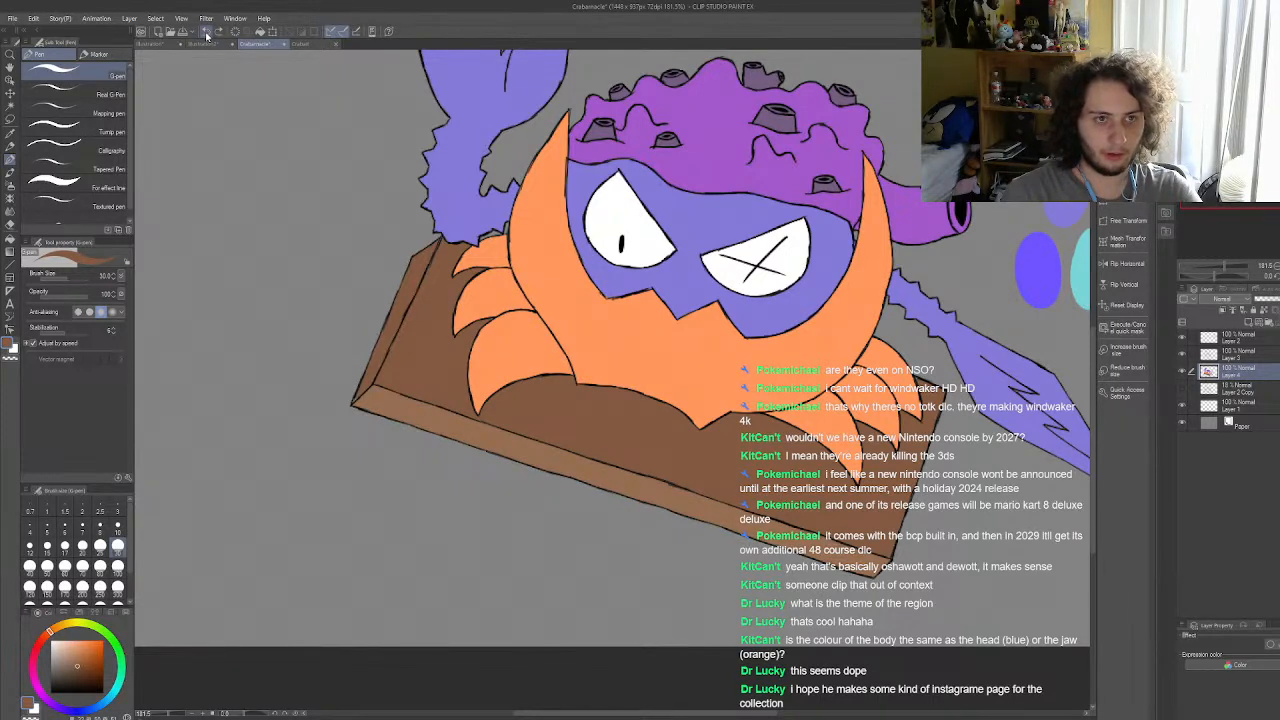
{"action": "left_click", "coordinate": [207, 32]}
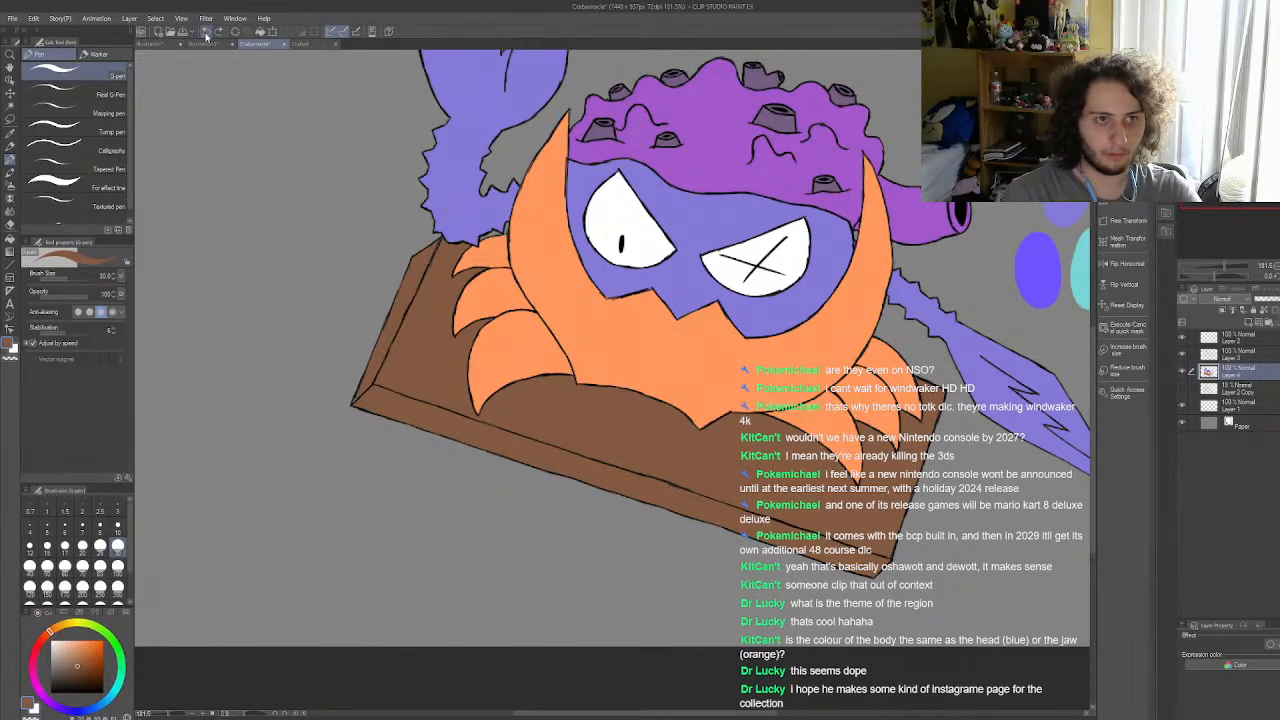
{"action": "left_click", "coordinate": [207, 32]}
{"action": "left_click", "coordinate": [207, 32]}
{"action": "left_click", "coordinate": [207, 32]}
{"action": "left_click", "coordinate": [207, 32]}
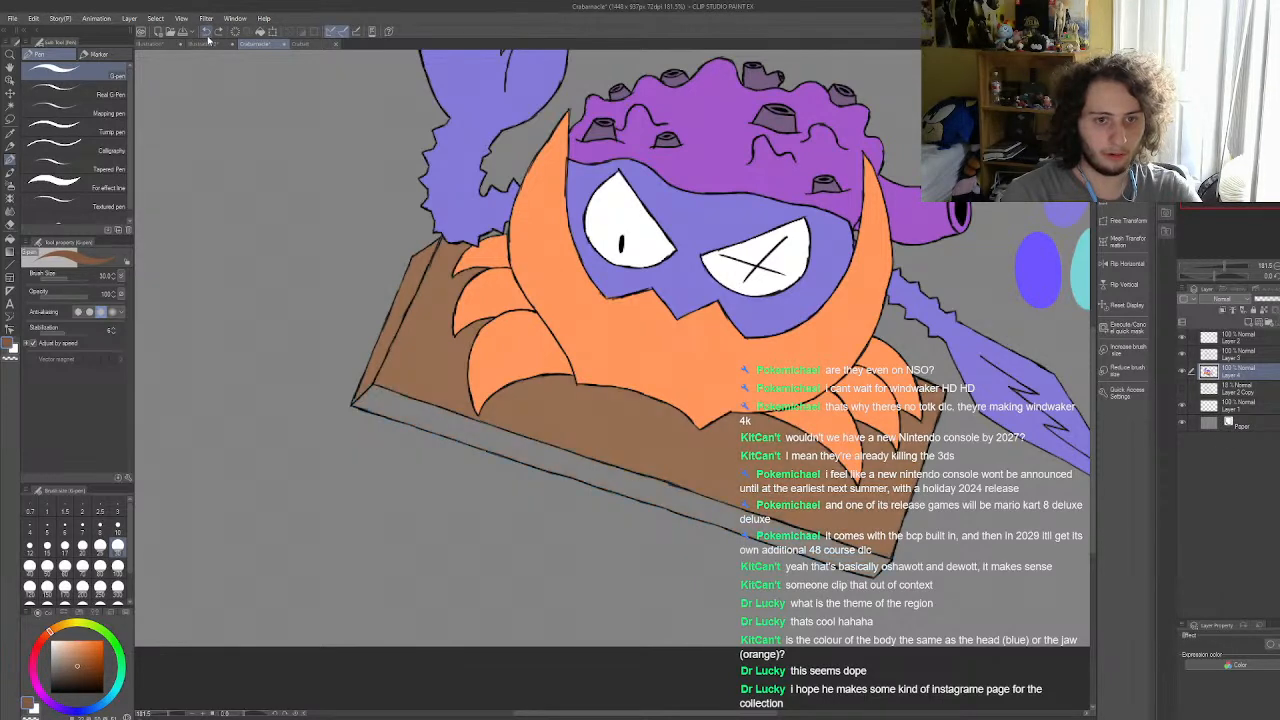
{"action": "left_click", "coordinate": [219, 32]}
Step: Paint three swatches below the plank's left corner: the reddish brown, the plank's sampled brown and a light tan
{"action": "mouse_move", "coordinate": [286, 505]}
{"action": "left_mouse_down"}
{"action": "mouse_move", "coordinate": [297, 558]}
{"action": "mouse_move", "coordinate": [266, 519]}
{"action": "mouse_move", "coordinate": [302, 518]}
{"action": "left_mouse_up"}
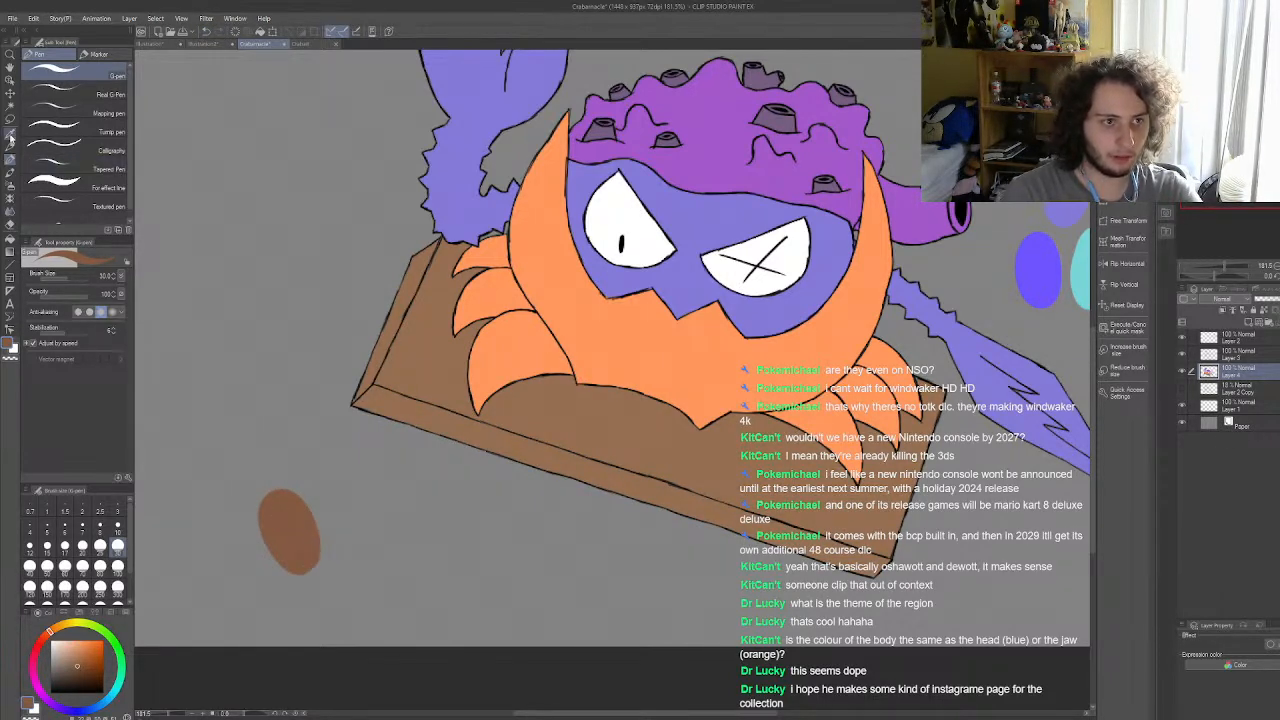
{"action": "left_click", "coordinate": [10, 134]}
{"action": "left_click", "coordinate": [440, 320]}
{"action": "left_click", "coordinate": [10, 160]}
{"action": "mouse_move", "coordinate": [355, 546]}
{"action": "left_mouse_down"}
{"action": "mouse_move", "coordinate": [343, 533]}
{"action": "mouse_move", "coordinate": [352, 498]}
{"action": "left_mouse_up"}
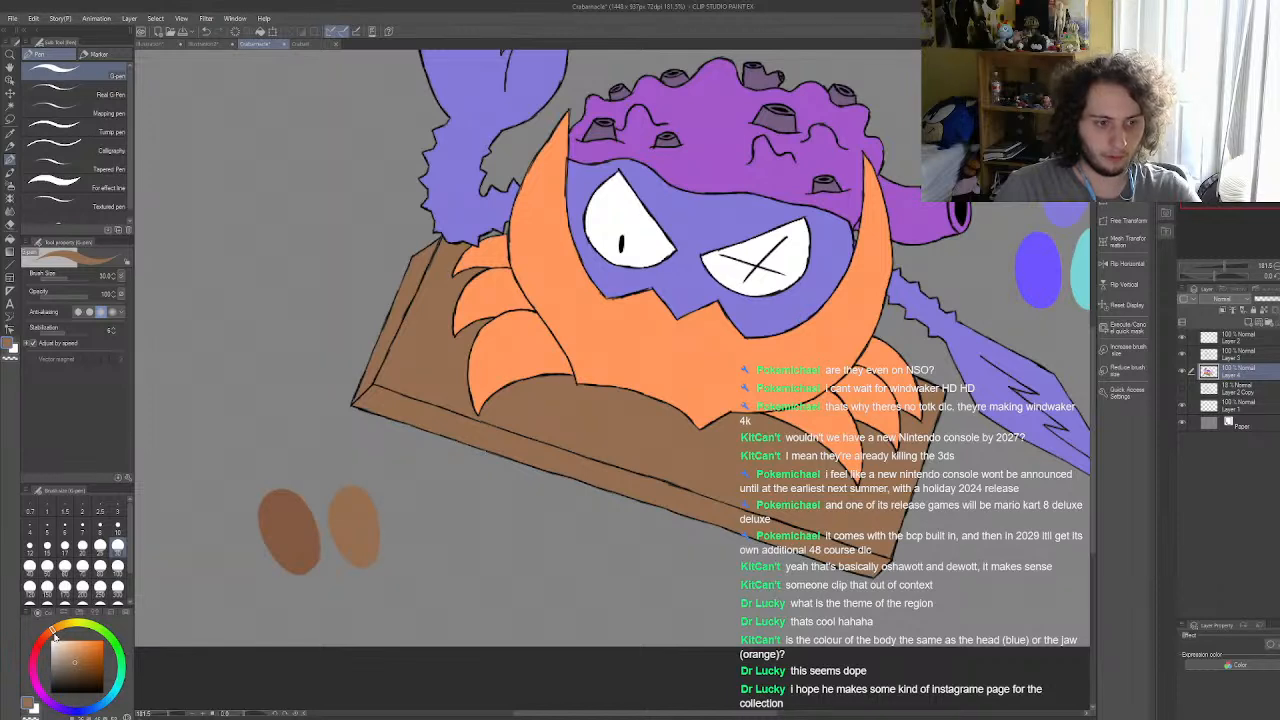
{"action": "left_click", "coordinate": [70, 652]}
{"action": "mouse_move", "coordinate": [308, 463]}
{"action": "left_mouse_down"}
{"action": "mouse_move", "coordinate": [301, 444]}
{"action": "mouse_move", "coordinate": [320, 454]}
{"action": "left_mouse_up"}
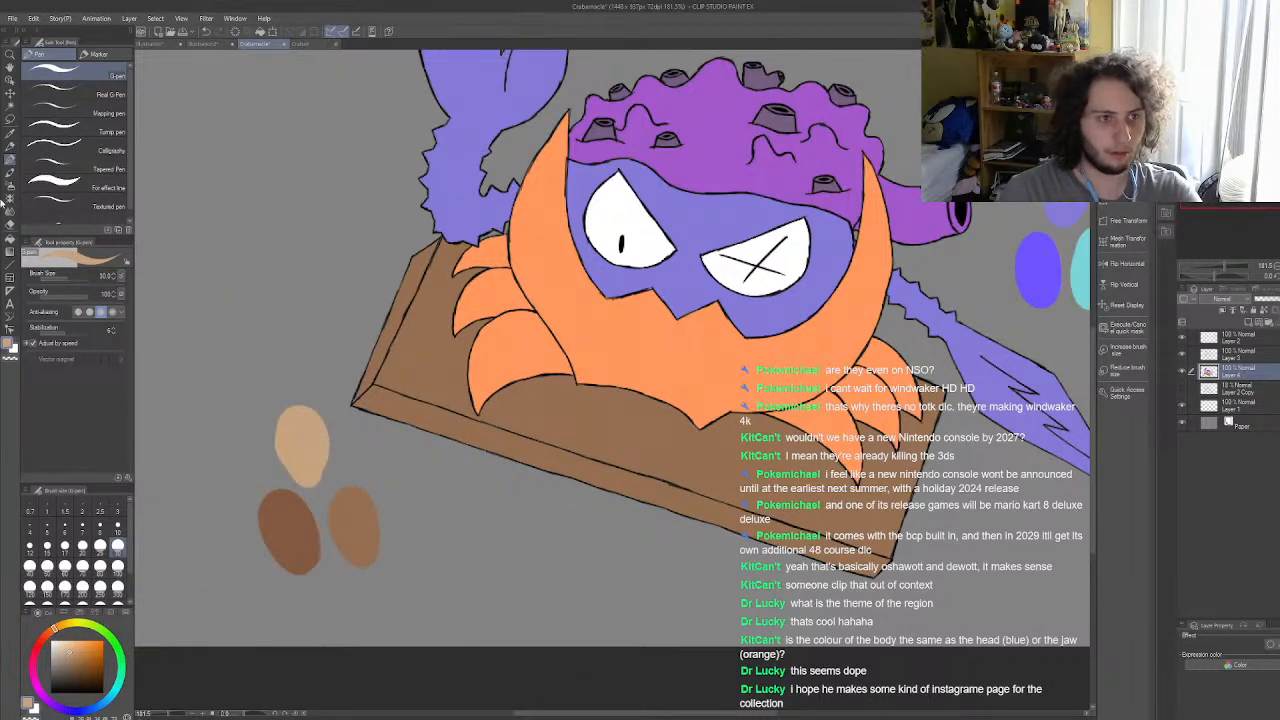
Step: Fill the plank's top, the area around the left legs, the left side and the front edge with light tan
{"action": "key", "text": "g"}
{"action": "left_click", "coordinate": [441, 362]}
{"action": "left_click", "coordinate": [391, 341]}
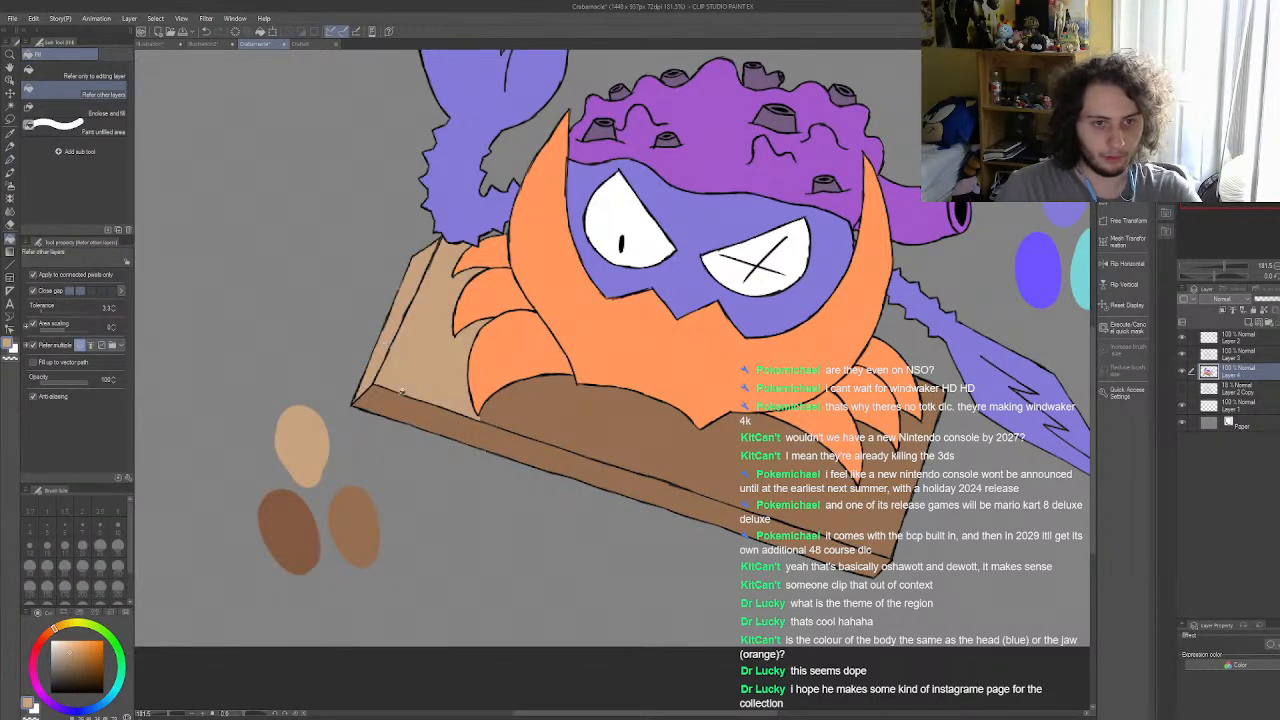
{"action": "left_click", "coordinate": [432, 418]}
{"action": "left_click", "coordinate": [537, 407]}
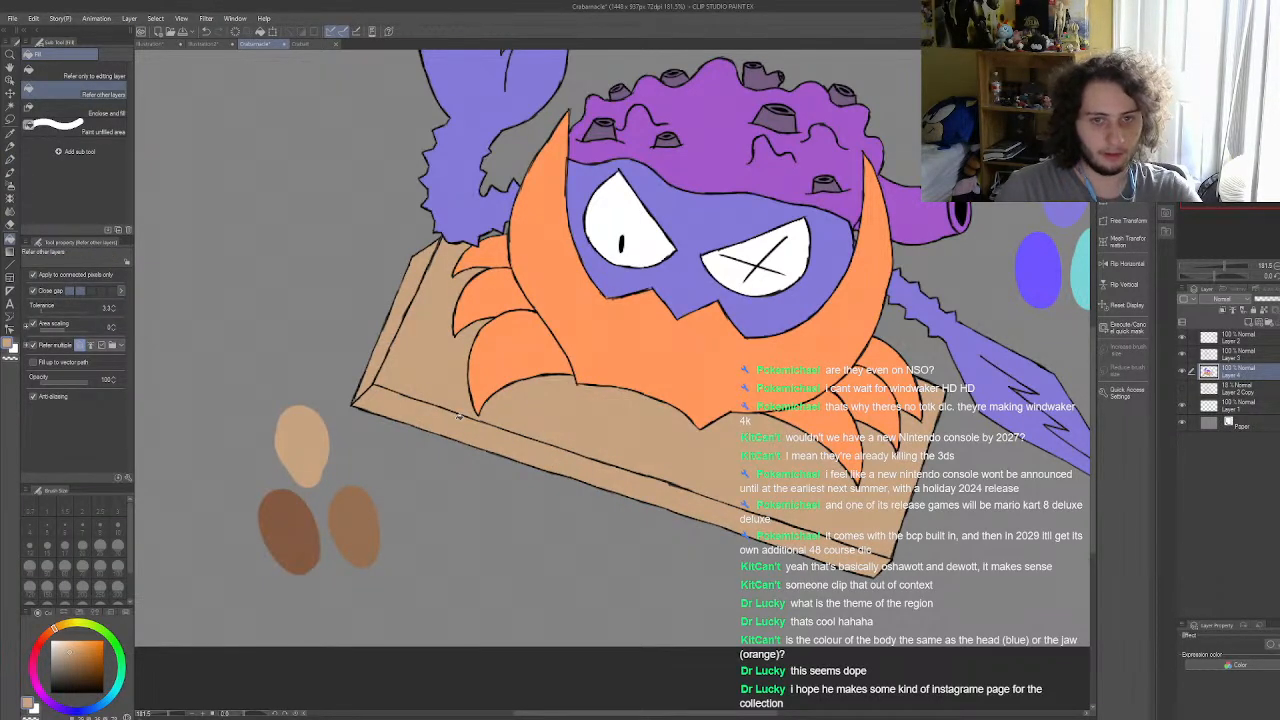
Step: Compare the tan plank with the swatches and sample the reddish-brown swatch as the drawing colour
{"action": "scroll", "coordinate": [458, 415], "scroll_direction": "down", "scroll_amount": 5}
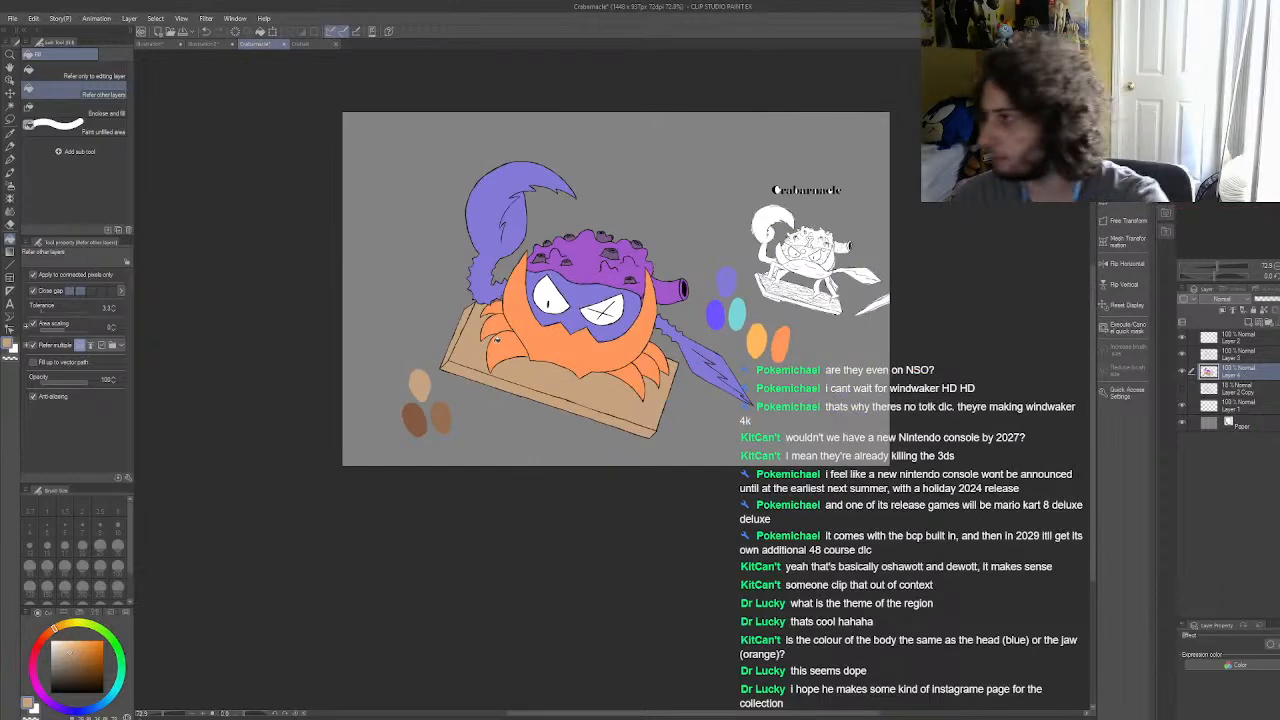
{"action": "scroll", "coordinate": [490, 412], "scroll_direction": "up", "scroll_amount": 4}
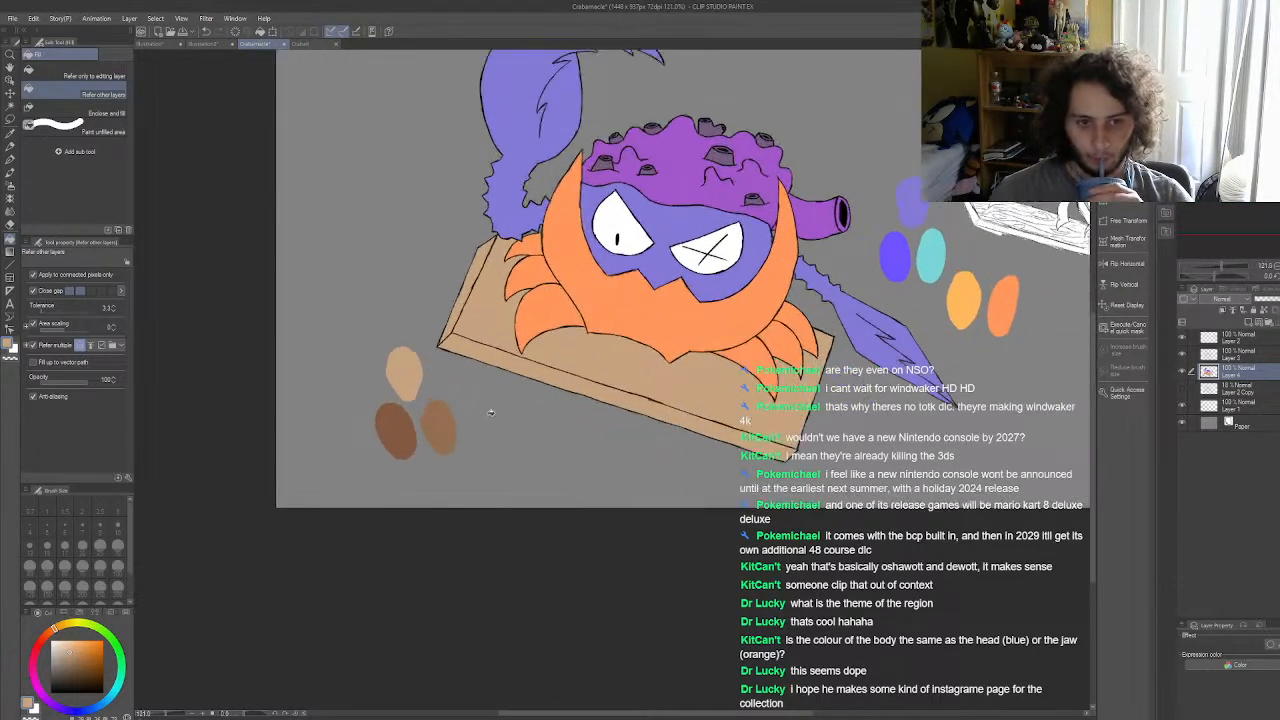
{"action": "scroll", "coordinate": [490, 412], "scroll_direction": "up", "scroll_amount": 1}
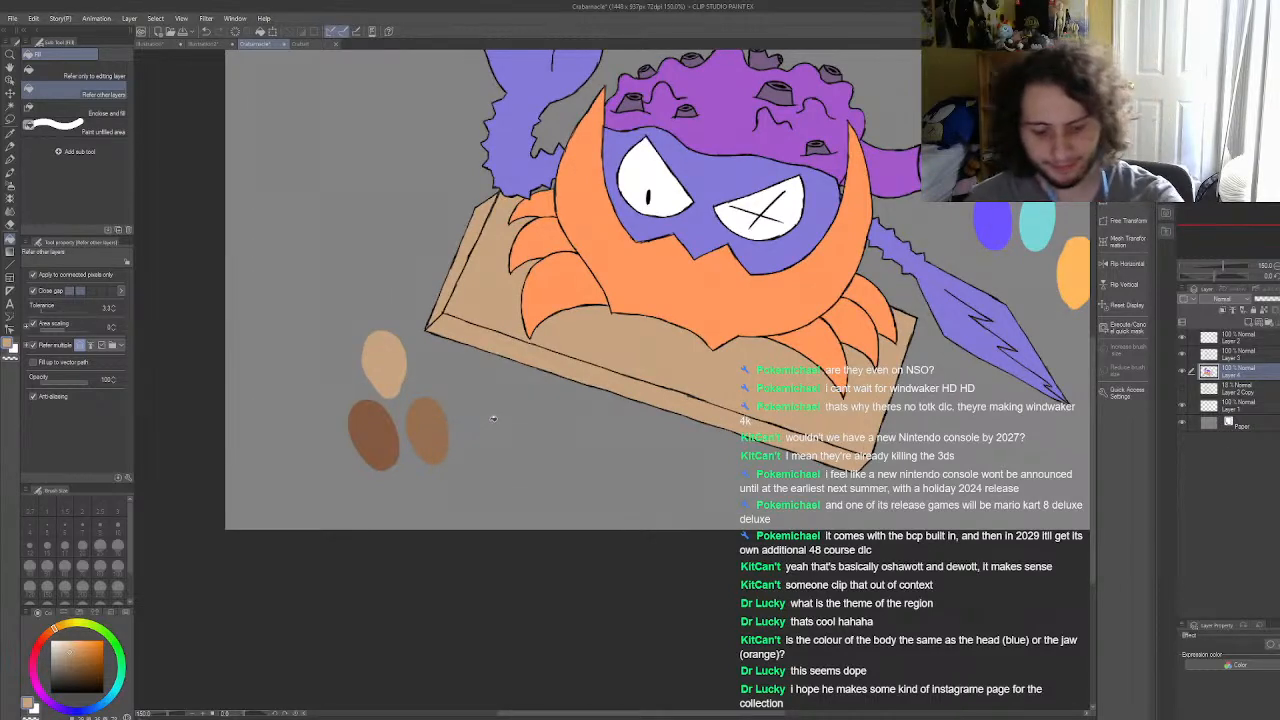
{"action": "scroll", "coordinate": [600, 412], "scroll_direction": "down", "scroll_amount": 1}
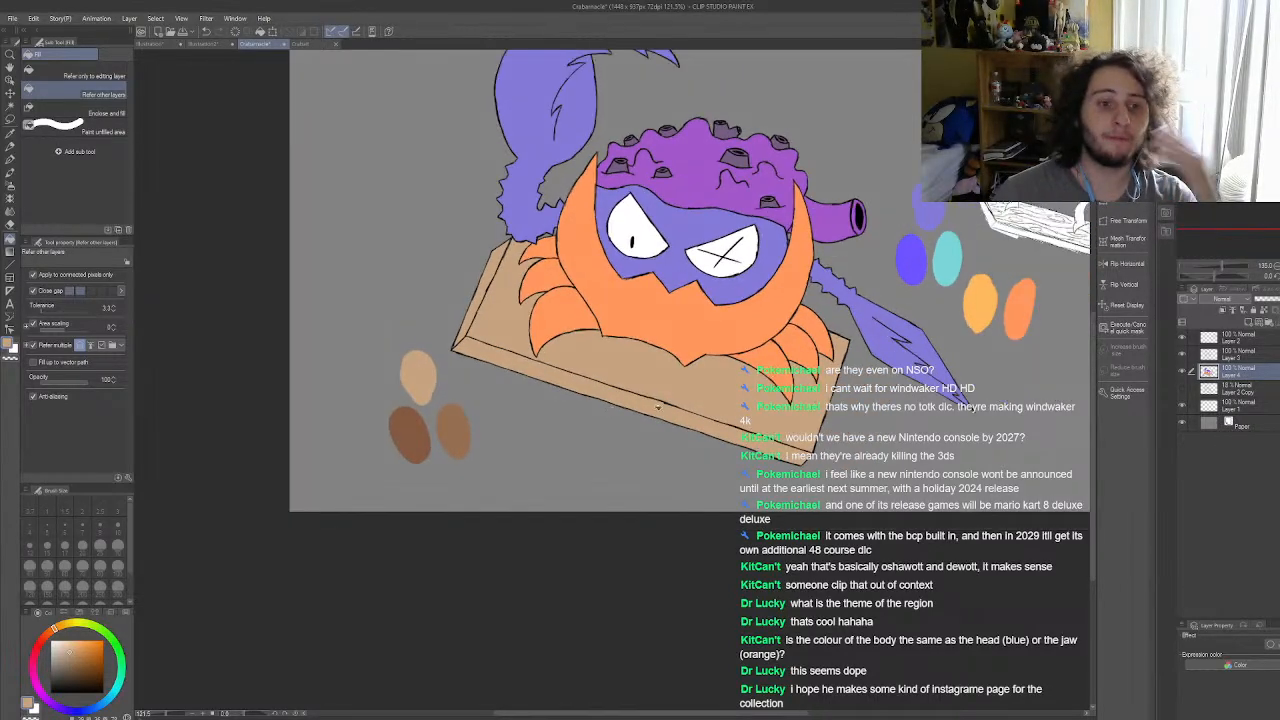
{"action": "scroll", "coordinate": [610, 408], "scroll_direction": "up", "scroll_amount": 1}
{"action": "key", "text": "i"}
{"action": "scroll", "coordinate": [372, 448], "scroll_direction": "up", "scroll_amount": 2}
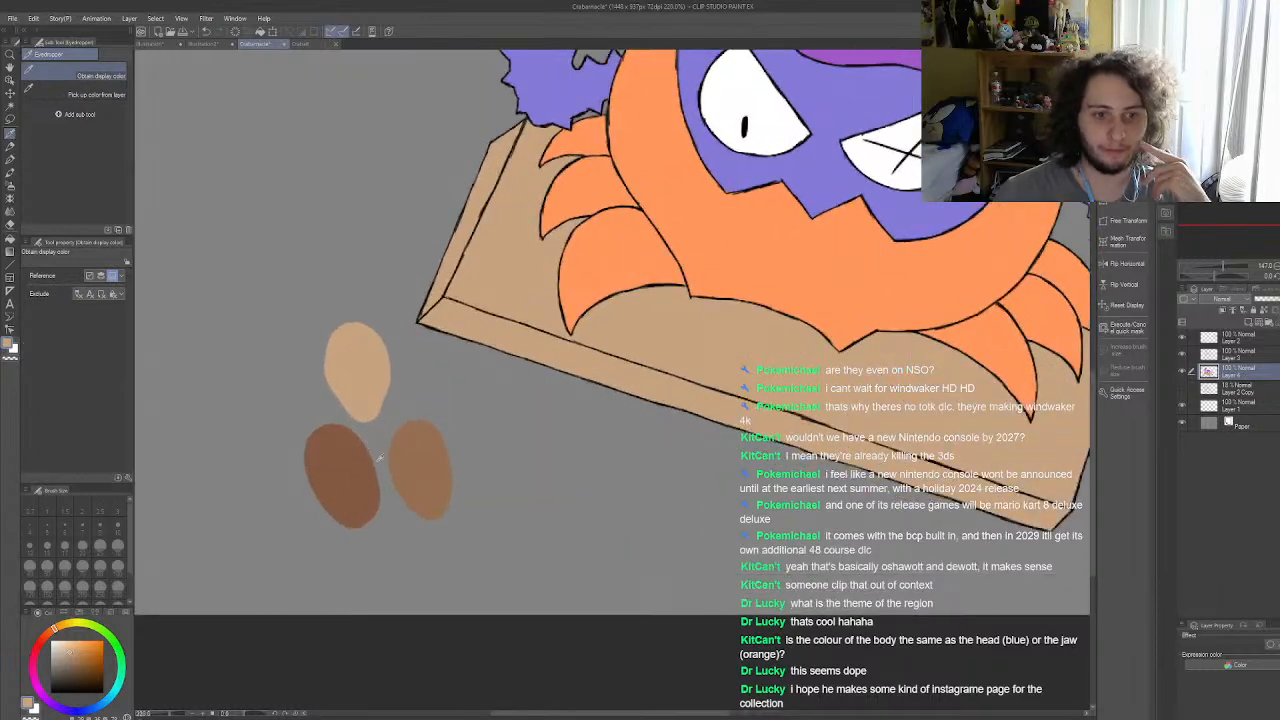
{"action": "scroll", "coordinate": [372, 448], "scroll_direction": "up", "scroll_amount": 1}
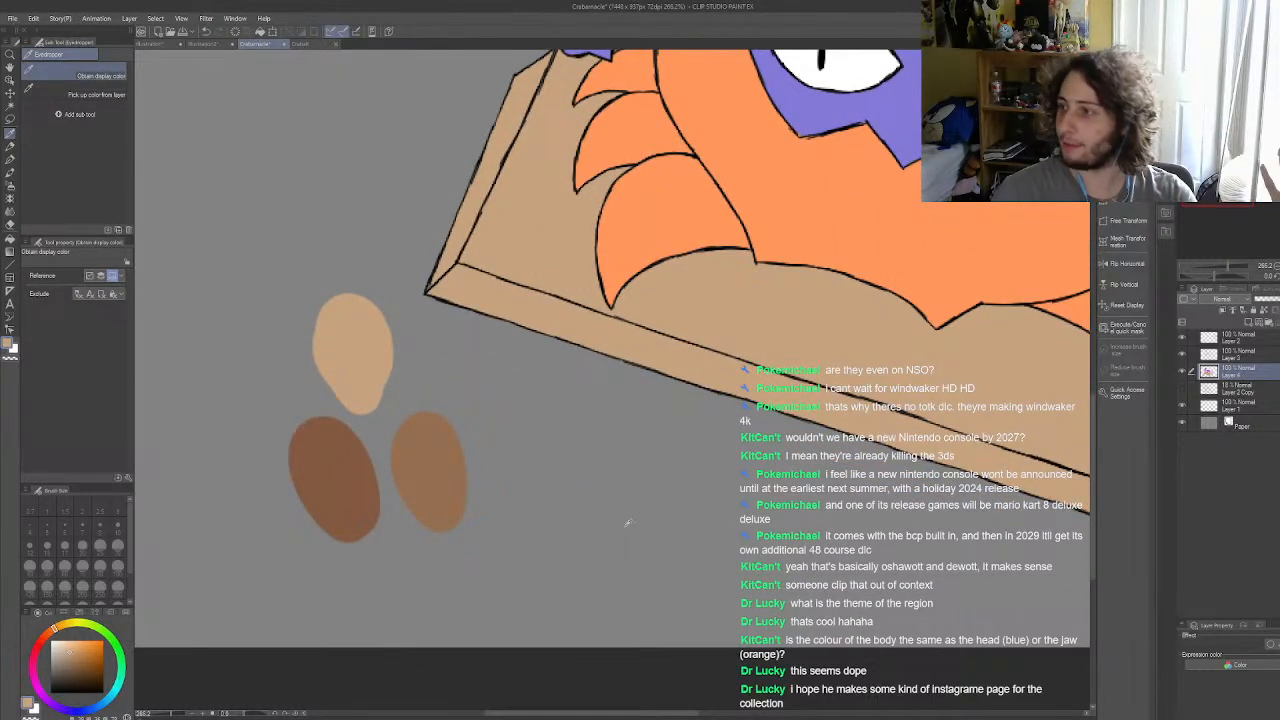
{"action": "scroll", "coordinate": [448, 468], "scroll_direction": "down", "scroll_amount": 3}
{"action": "scroll", "coordinate": [400, 490], "scroll_direction": "up", "scroll_amount": 3}
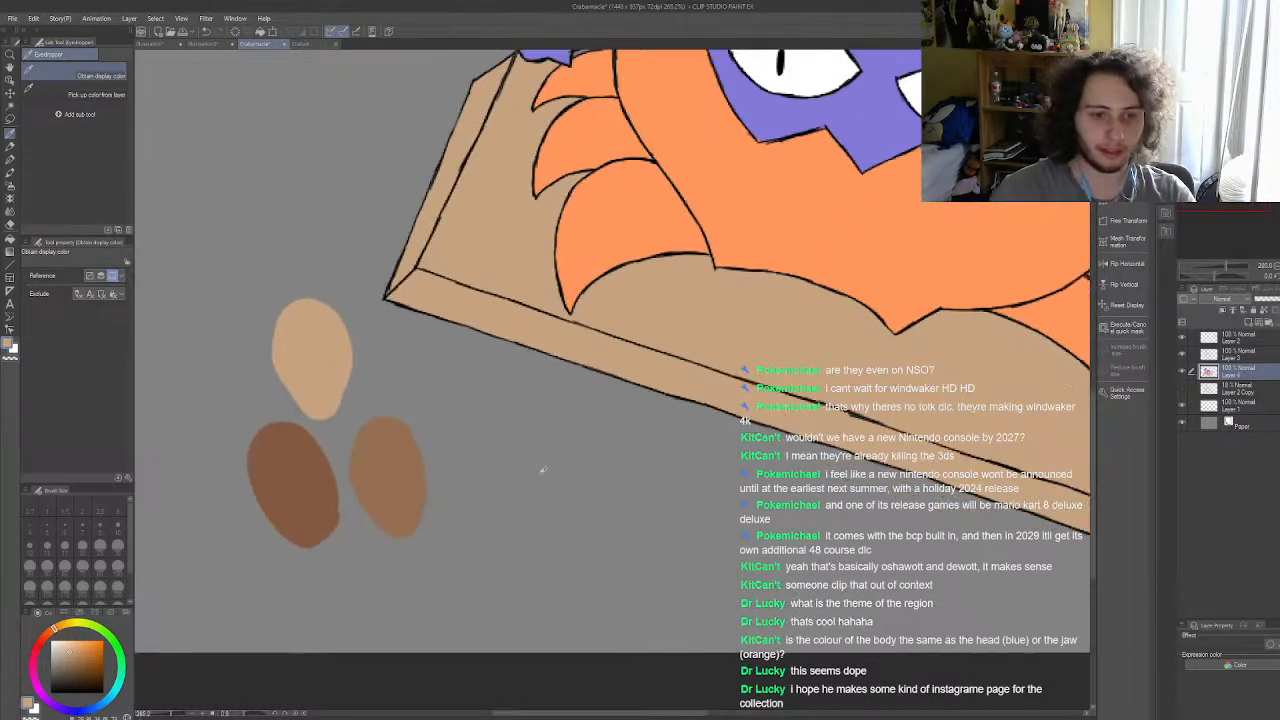
{"action": "scroll", "coordinate": [330, 492], "scroll_direction": "up", "scroll_amount": 1}
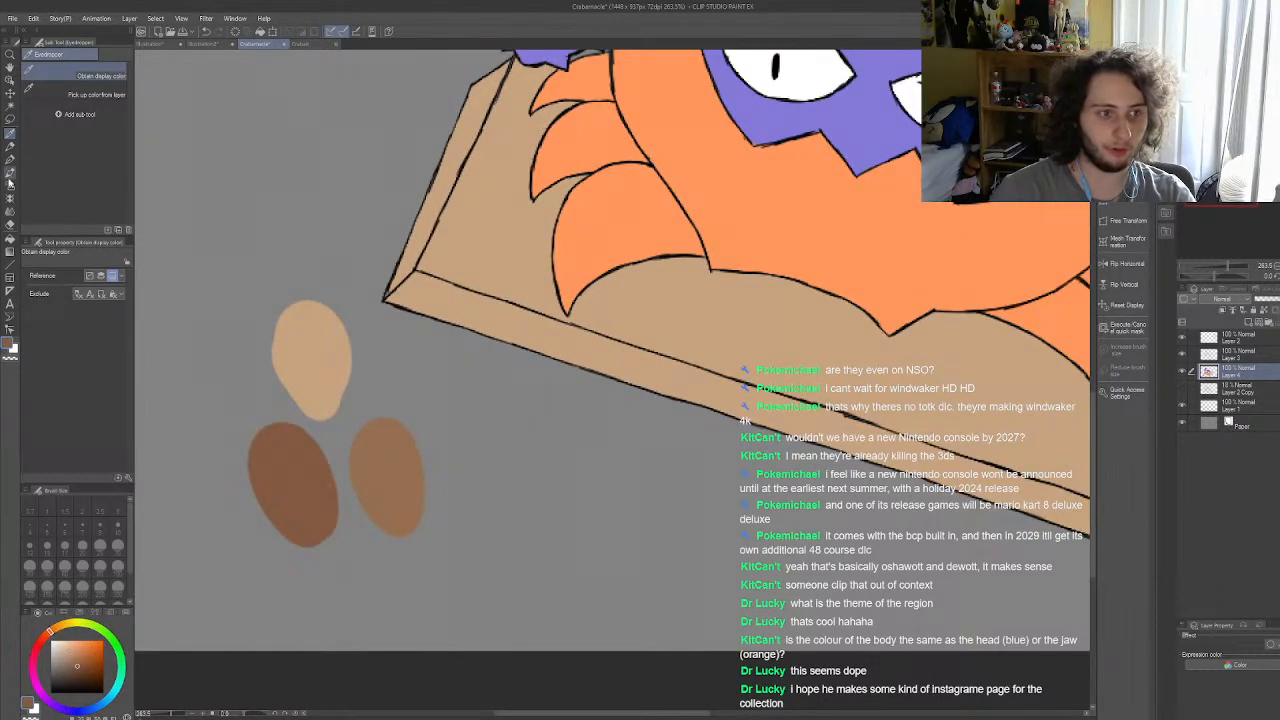
Step: Refill the plank's top, the area around the left legs, the left side and the front edge with the reddish brown
{"action": "left_click", "coordinate": [9, 233]}
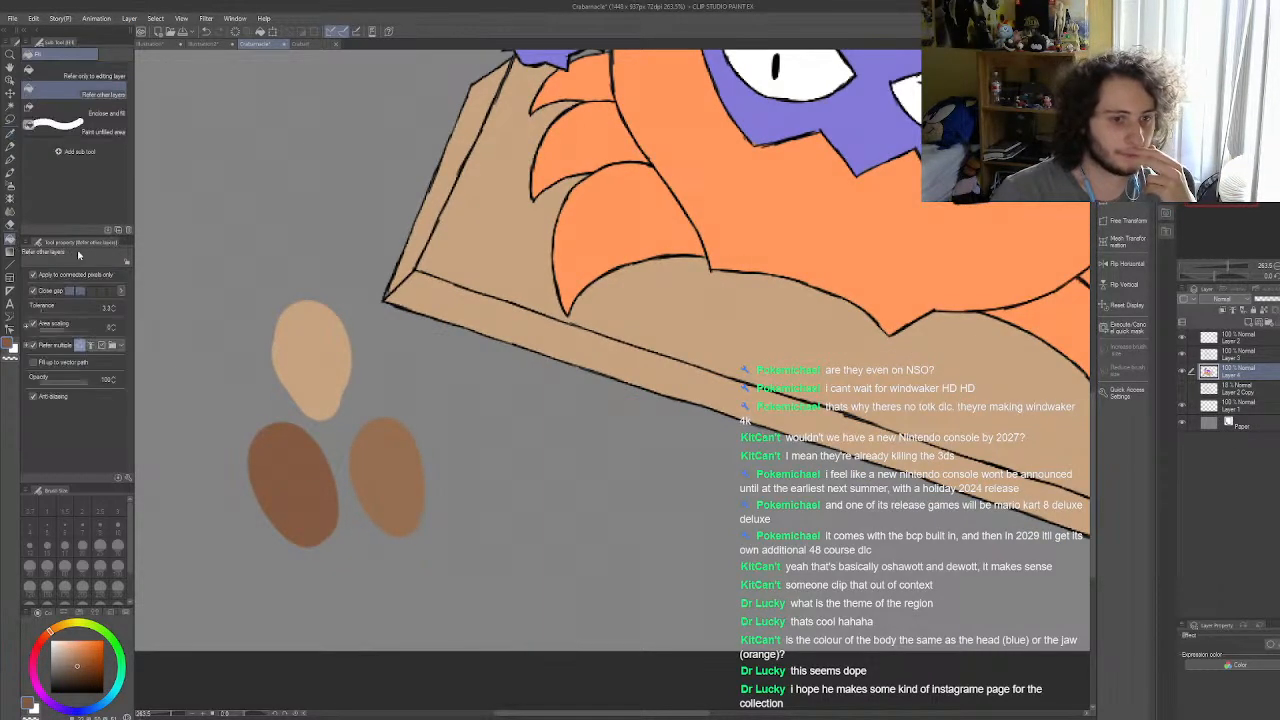
{"action": "left_click", "coordinate": [744, 335]}
{"action": "left_click", "coordinate": [453, 217]}
{"action": "left_click", "coordinate": [447, 258]}
{"action": "left_click", "coordinate": [460, 293]}
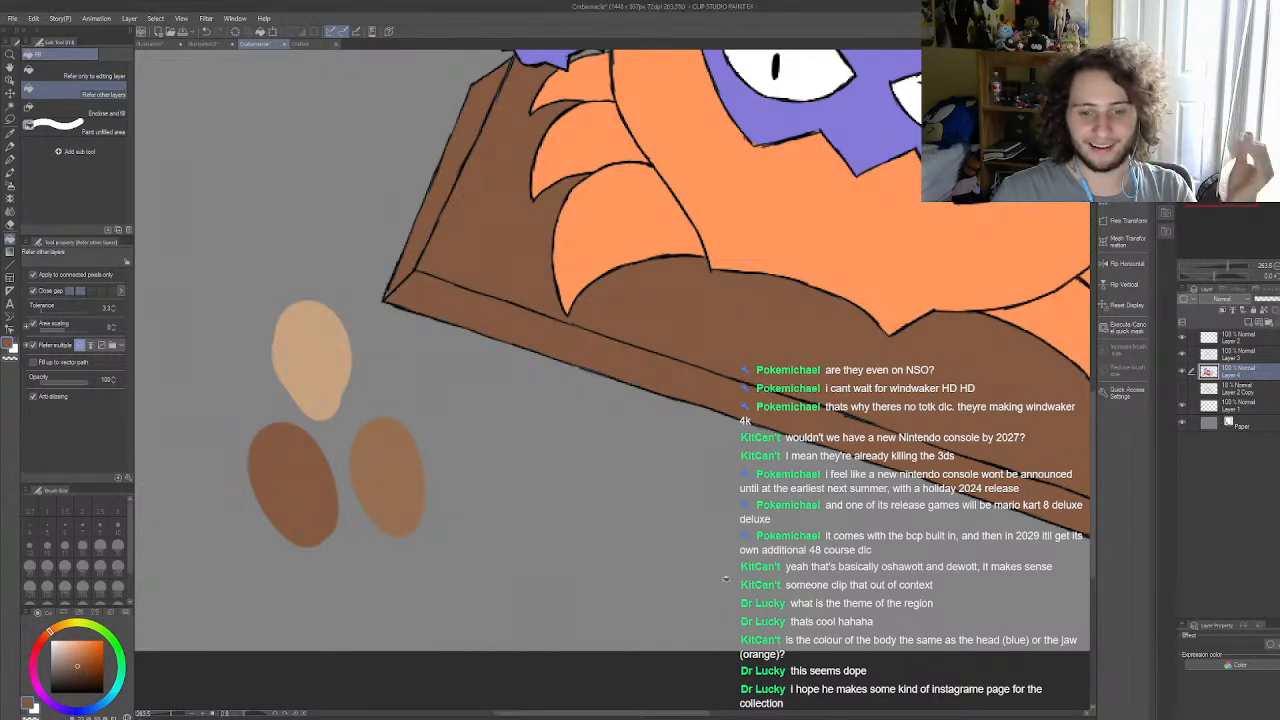
Step: Shift the brown's hue toward yellow and paint an olive-brown swatch beside the other brown swatches
{"action": "scroll", "coordinate": [614, 385], "scroll_direction": "down", "scroll_amount": 6}
{"action": "scroll", "coordinate": [614, 385], "scroll_direction": "up", "scroll_amount": 5}
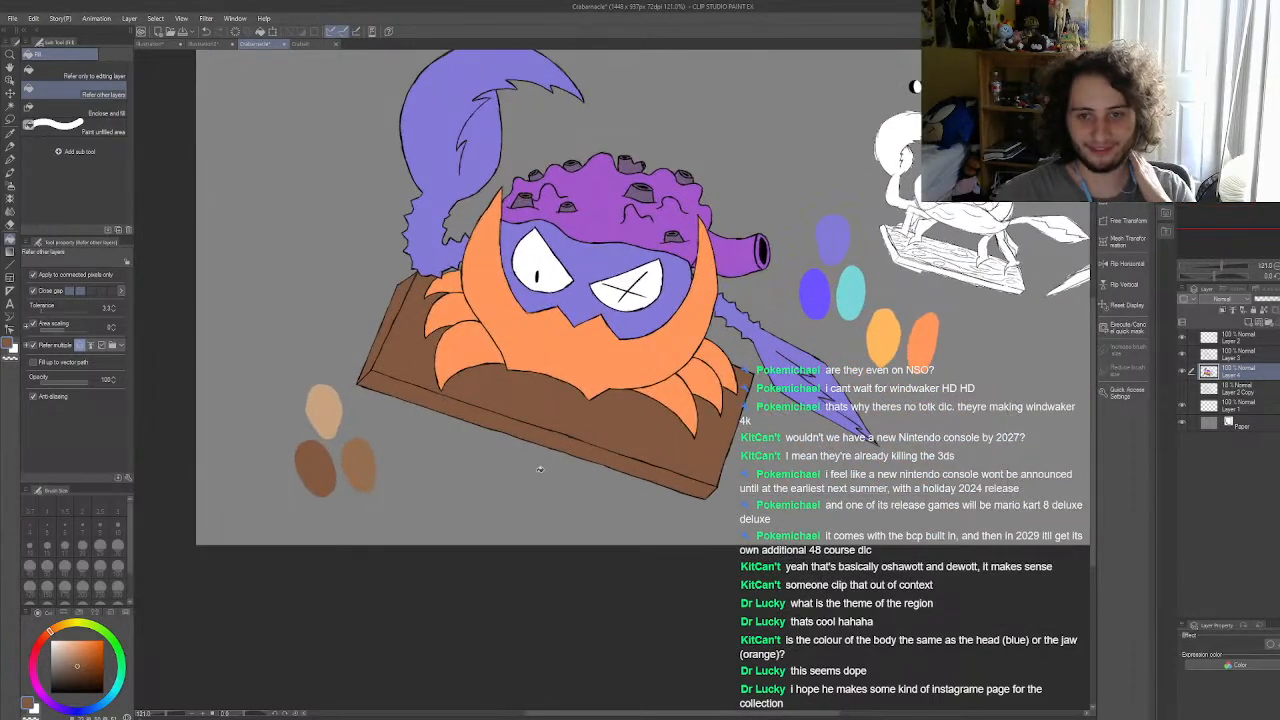
{"action": "scroll", "coordinate": [505, 426], "scroll_direction": "up", "scroll_amount": 1}
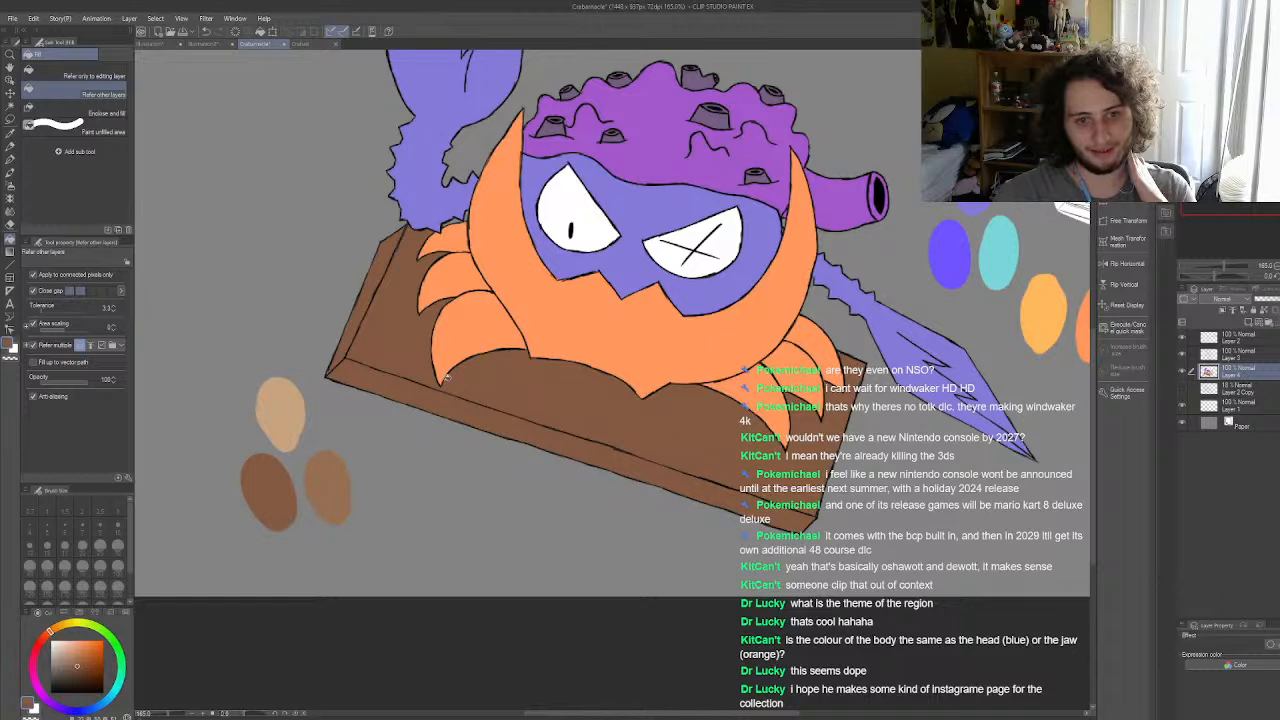
{"action": "scroll", "coordinate": [517, 396], "scroll_direction": "up", "scroll_amount": 2}
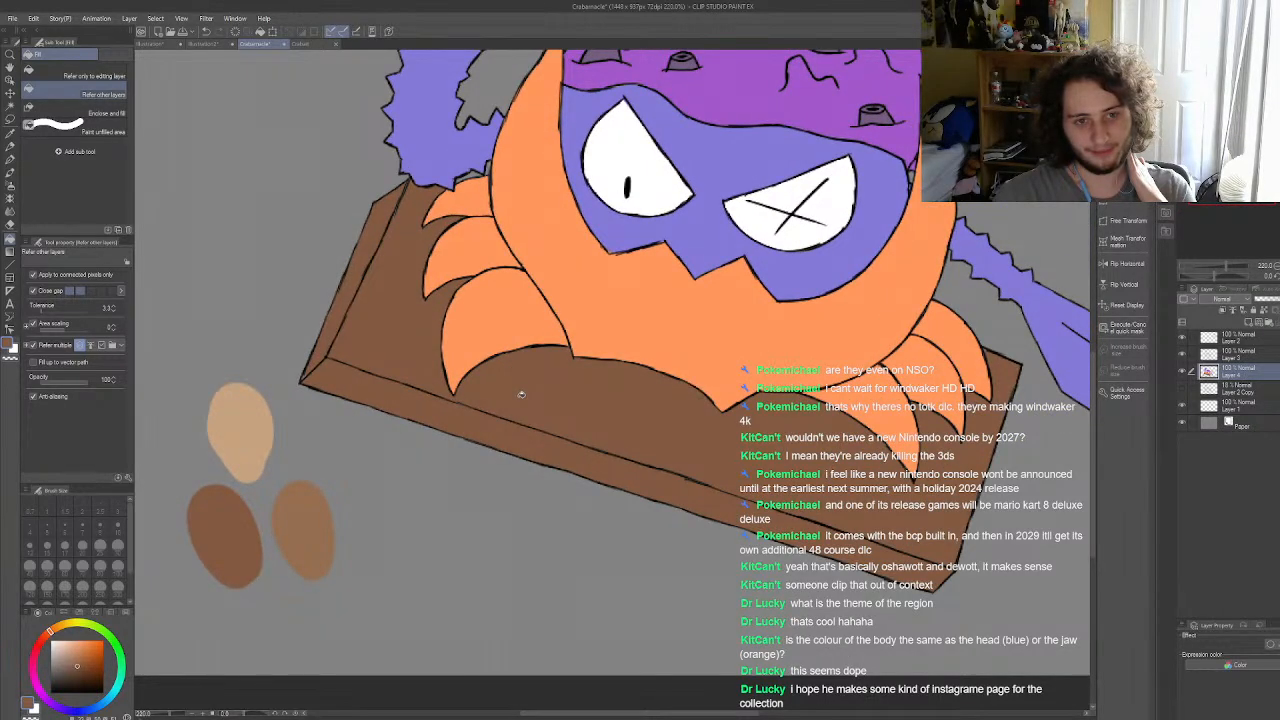
{"action": "scroll", "coordinate": [521, 395], "scroll_direction": "down", "scroll_amount": 2}
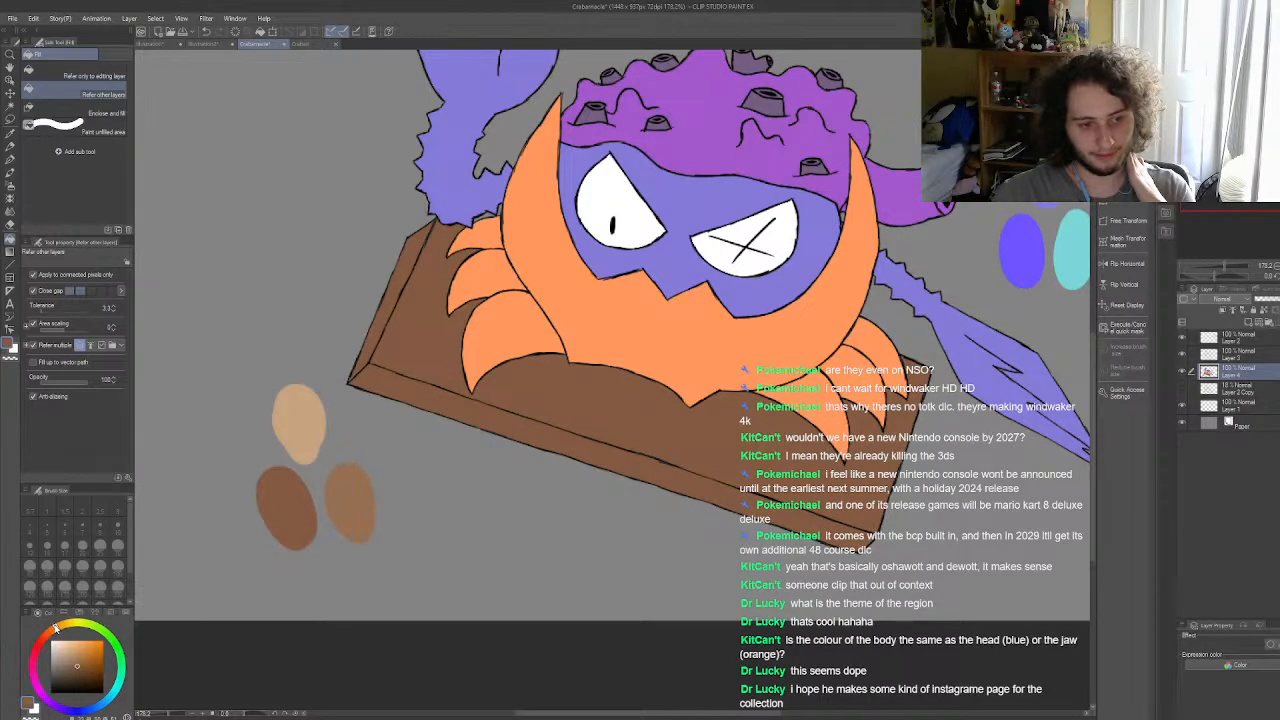
{"action": "left_click", "coordinate": [10, 160]}
{"action": "scroll", "coordinate": [244, 542], "scroll_direction": "up", "scroll_amount": 2}
{"action": "mouse_move", "coordinate": [478, 528]}
{"action": "left_mouse_down"}
{"action": "mouse_move", "coordinate": [465, 469]}
{"action": "mouse_move", "coordinate": [490, 523]}
{"action": "mouse_move", "coordinate": [462, 540]}
{"action": "mouse_move", "coordinate": [480, 495]}
{"action": "left_mouse_up"}
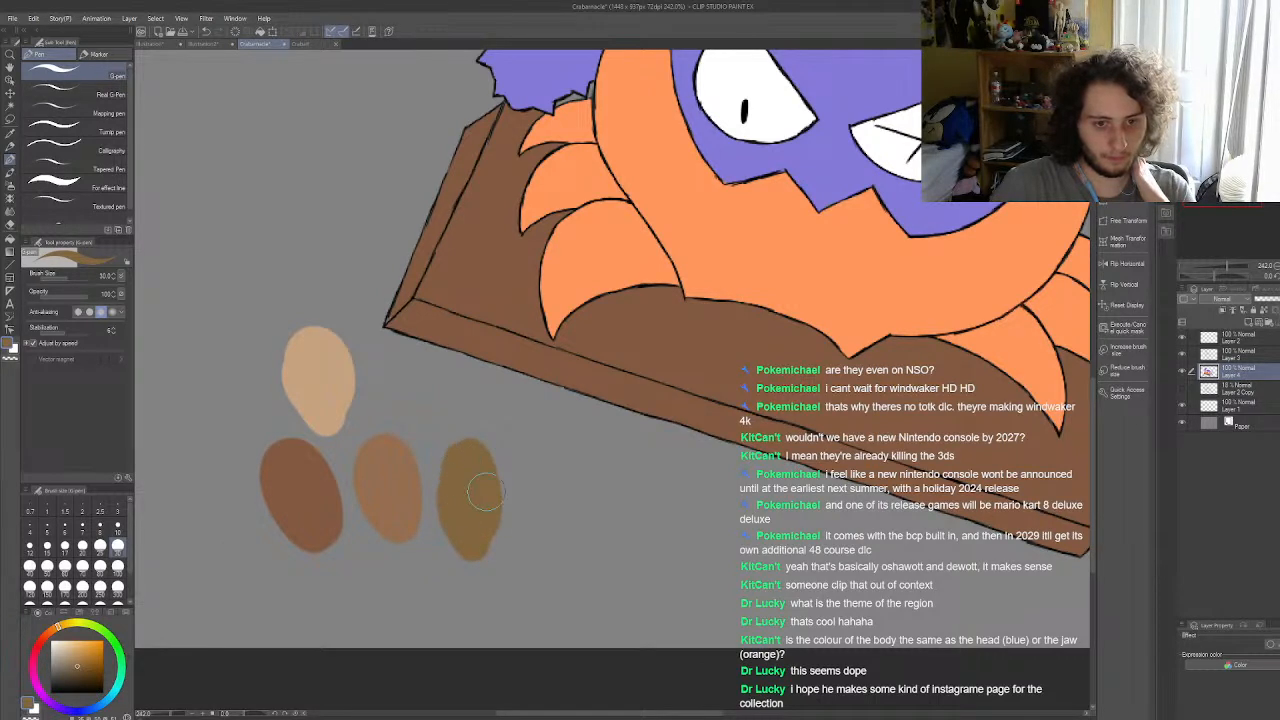
Step: Refill the plank's top, the area around the left legs, the left side and the front edge with the olive brown
{"action": "left_click", "coordinate": [10, 236]}
{"action": "left_click", "coordinate": [457, 246]}
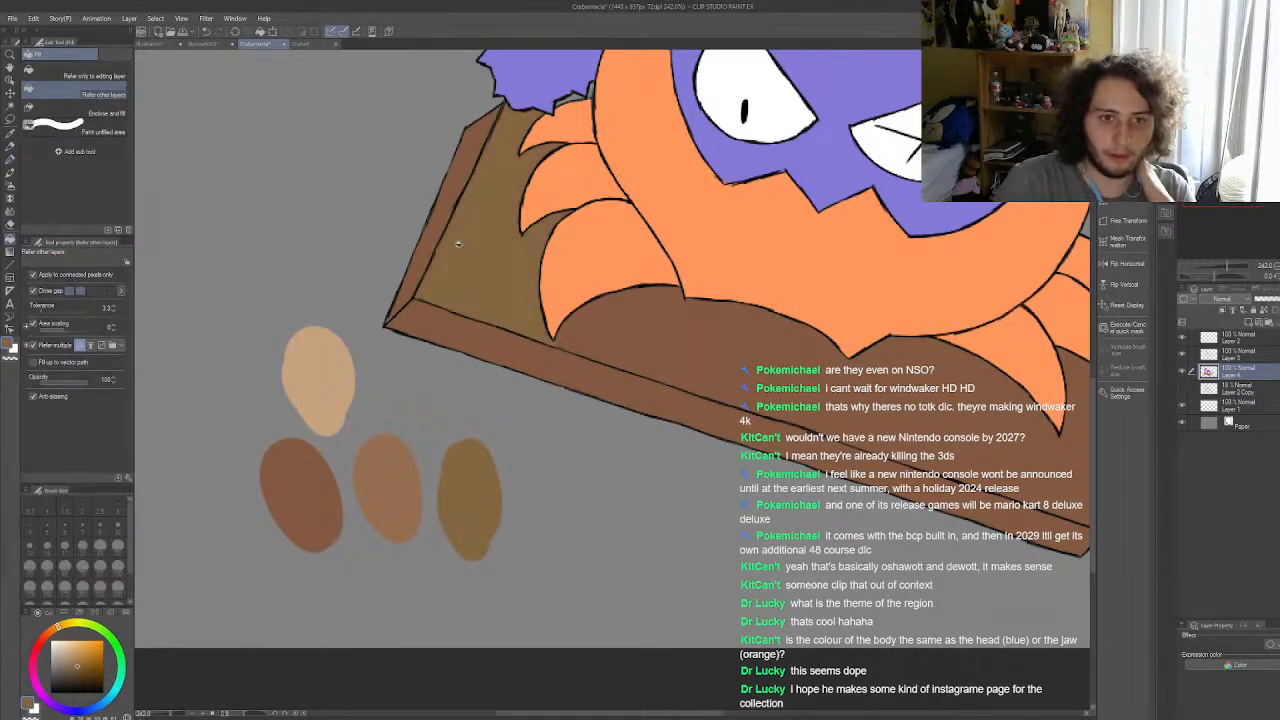
{"action": "left_click", "coordinate": [535, 337]}
{"action": "left_click", "coordinate": [646, 351]}
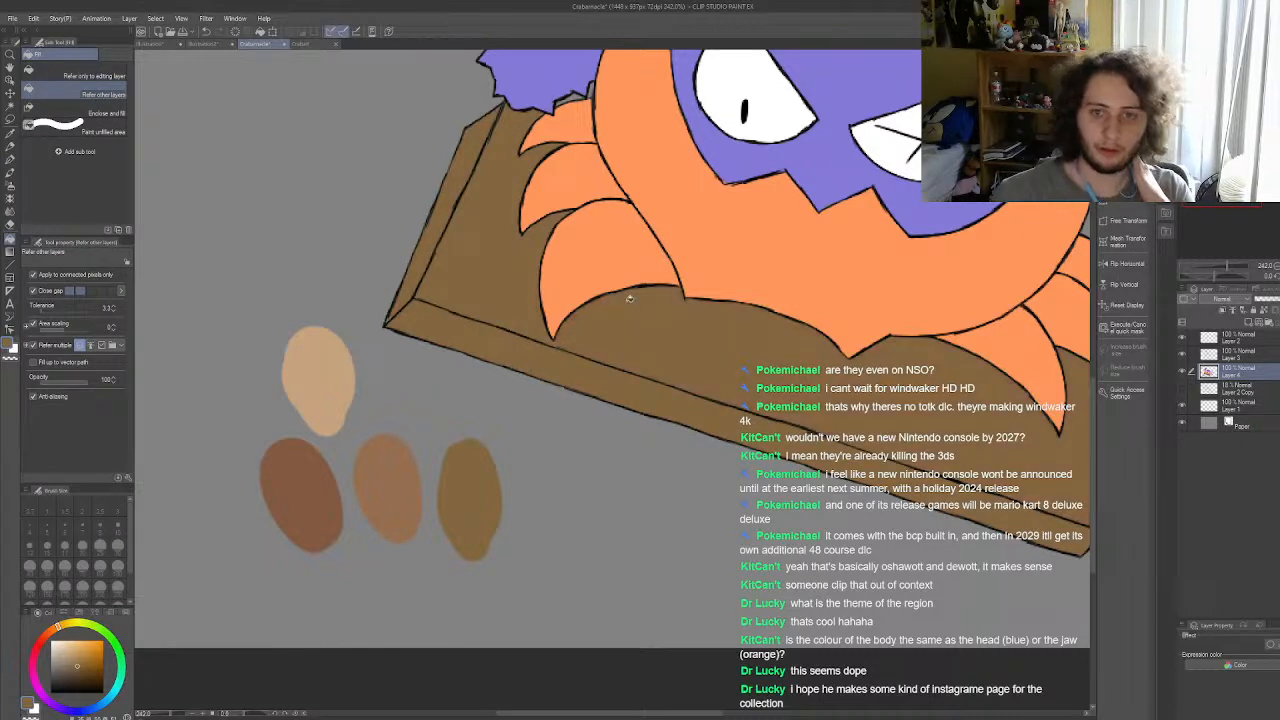
Step: Examine the olive-brown plank against the crab's orange and purple colours and the brown swatches, both close up and as a whole
{"action": "scroll", "coordinate": [628, 303], "scroll_direction": "down", "scroll_amount": 6}
{"action": "scroll", "coordinate": [467, 335], "scroll_direction": "up", "scroll_amount": 4}
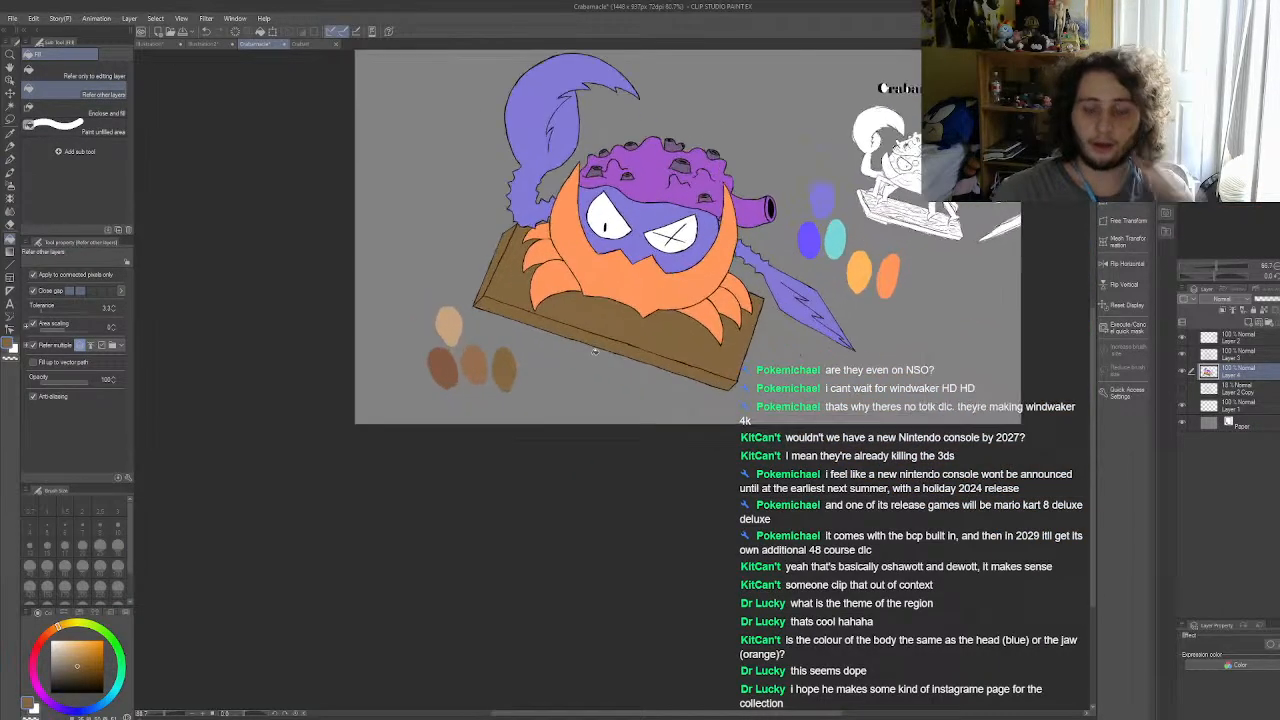
{"action": "scroll", "coordinate": [558, 314], "scroll_direction": "up", "scroll_amount": 3}
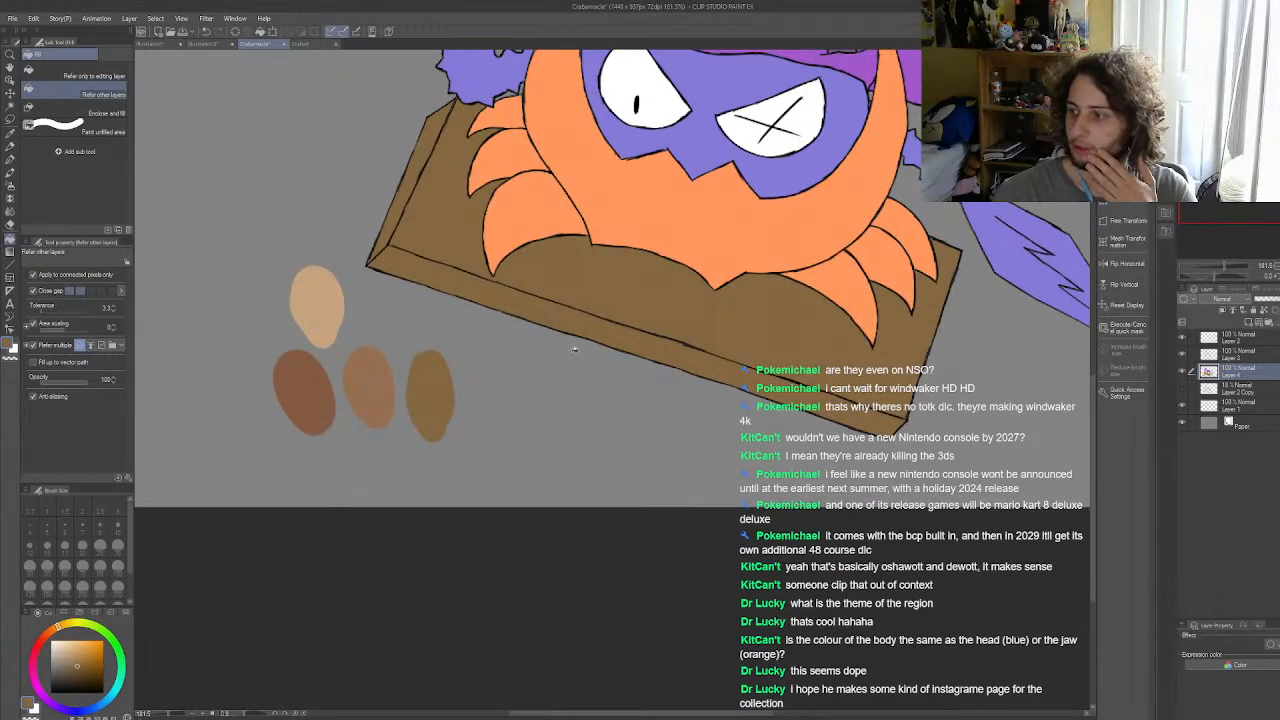
{"action": "scroll", "coordinate": [575, 349], "scroll_direction": "down", "scroll_amount": 5}
{"action": "scroll", "coordinate": [559, 339], "scroll_direction": "up", "scroll_amount": 2}
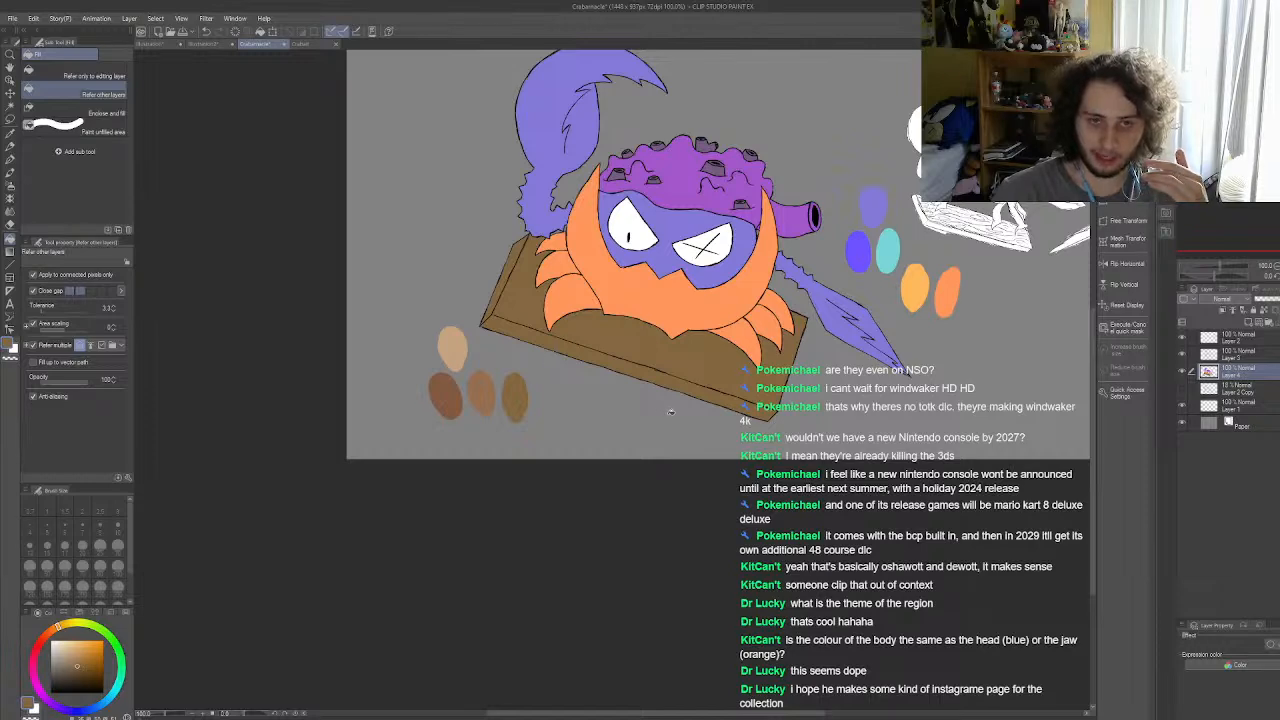
{"action": "scroll", "coordinate": [615, 406], "scroll_direction": "down", "scroll_amount": 2}
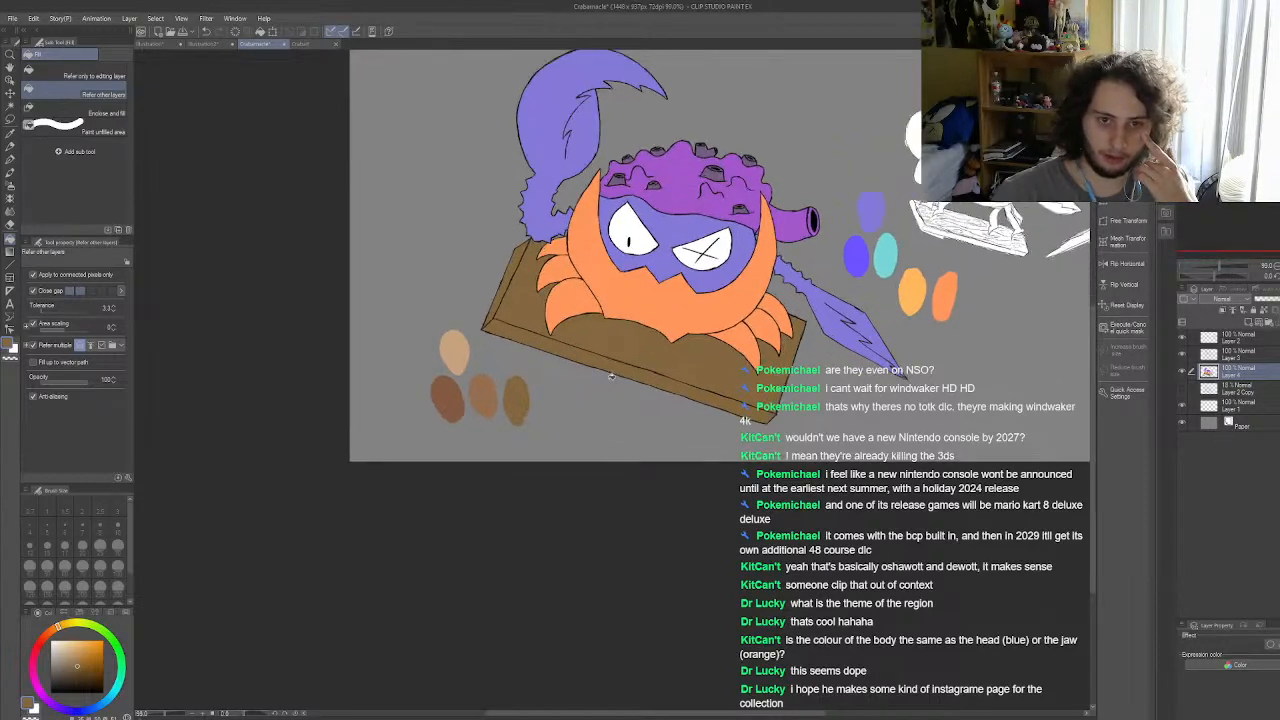
{"action": "left_click", "coordinate": [11, 160]}
{"action": "scroll", "coordinate": [580, 349], "scroll_direction": "down", "scroll_amount": 1}
{"action": "scroll", "coordinate": [645, 300], "scroll_direction": "up", "scroll_amount": 2}
{"action": "scroll", "coordinate": [600, 330], "scroll_direction": "down", "scroll_amount": 1}
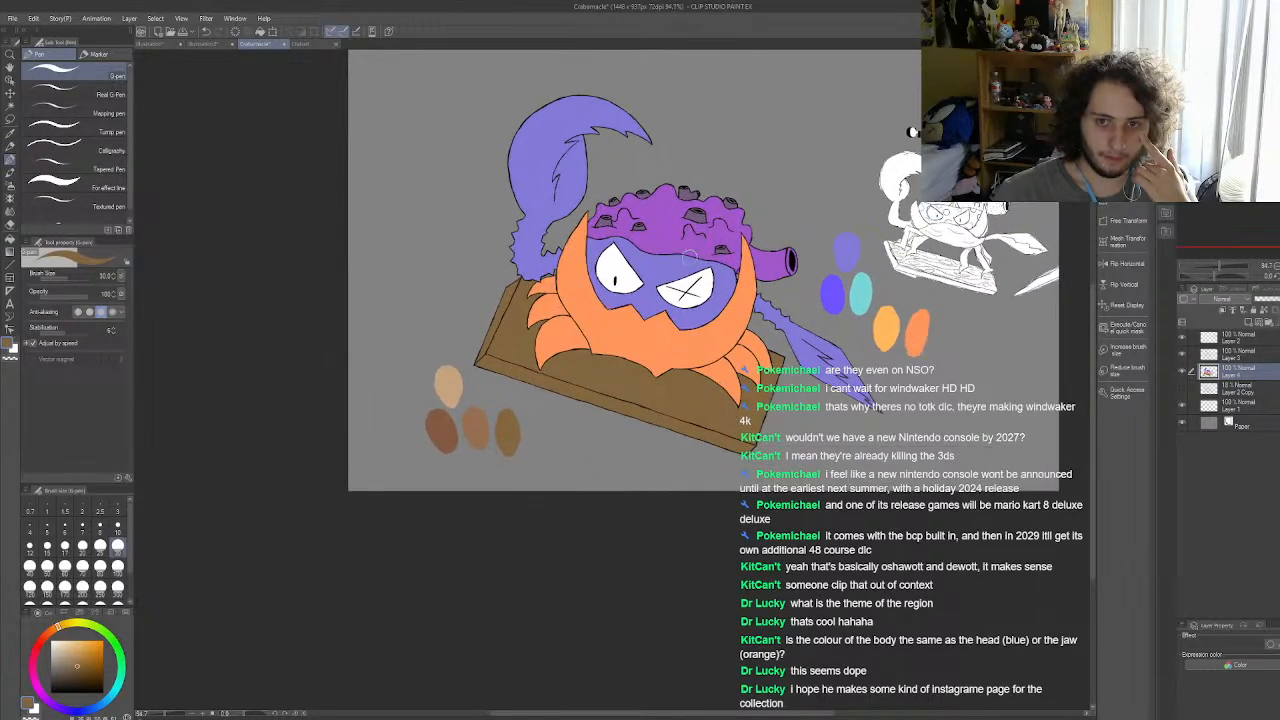
{"action": "scroll", "coordinate": [524, 388], "scroll_direction": "up", "scroll_amount": 2}
{"action": "scroll", "coordinate": [665, 272], "scroll_direction": "up", "scroll_amount": 1}
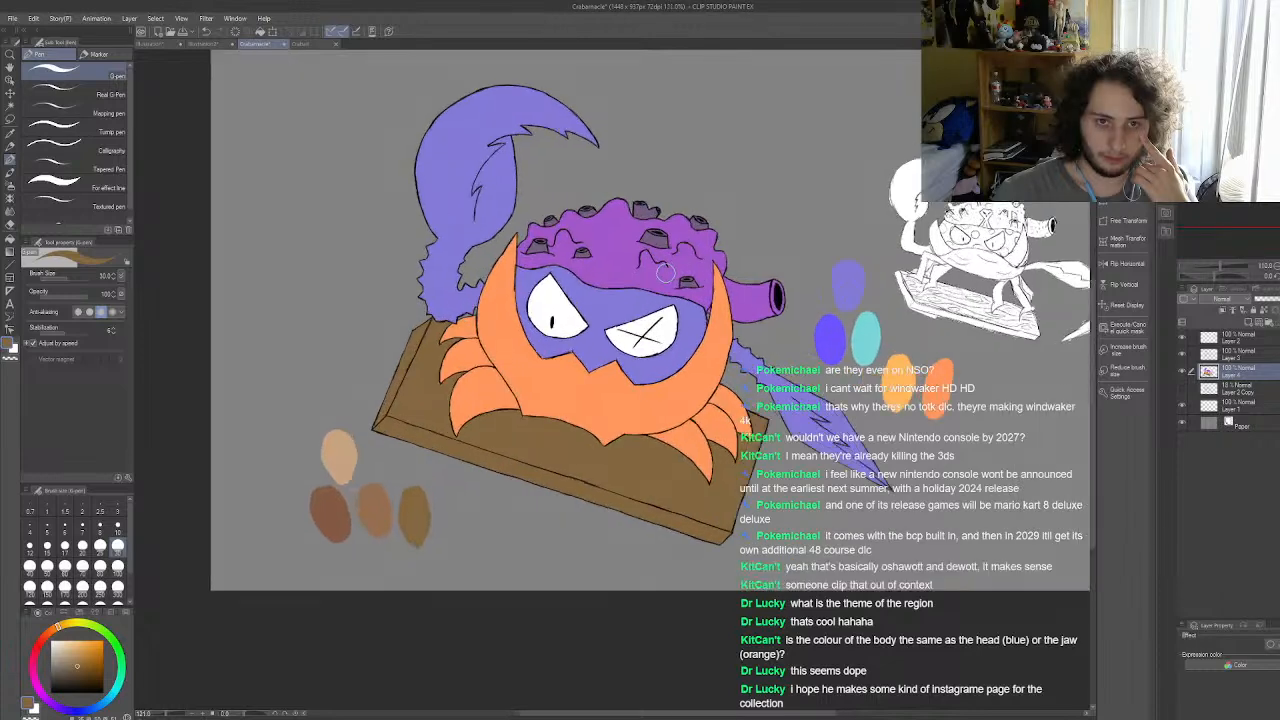
{"action": "scroll", "coordinate": [665, 272], "scroll_direction": "up", "scroll_amount": 1}
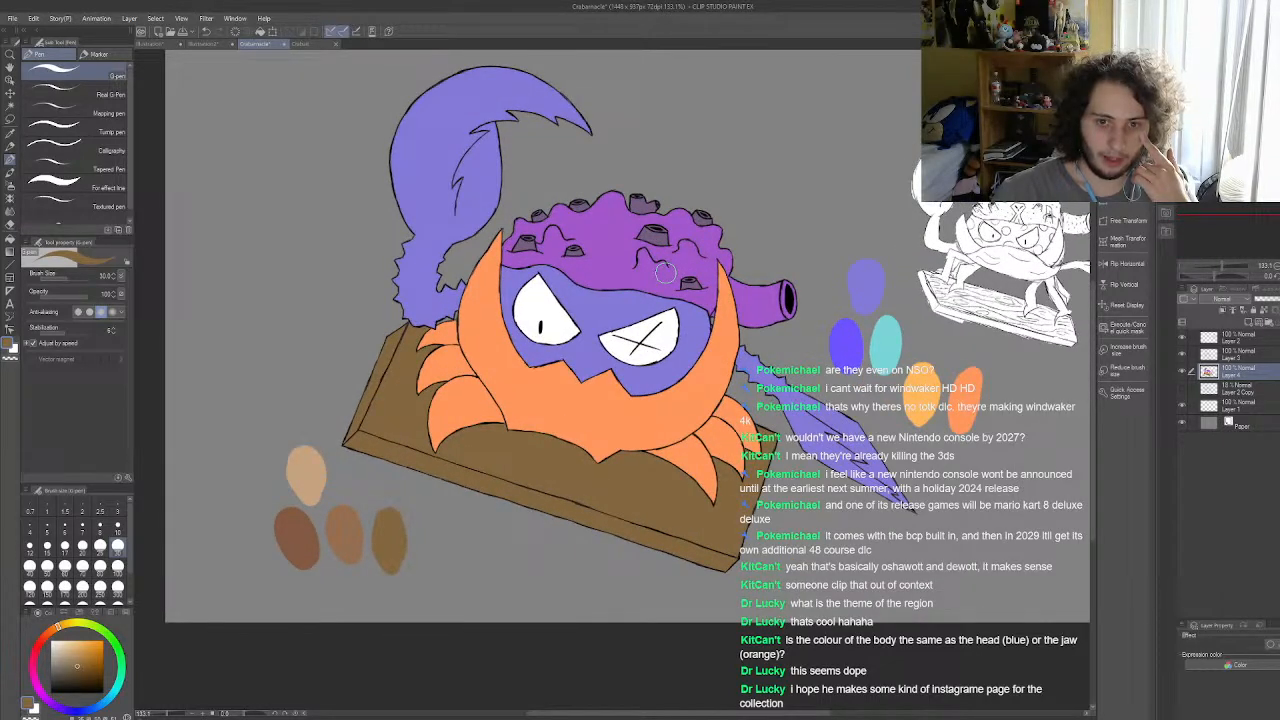
{"action": "scroll", "coordinate": [665, 272], "scroll_direction": "down", "scroll_amount": 3}
{"action": "scroll", "coordinate": [704, 270], "scroll_direction": "down", "scroll_amount": 1}
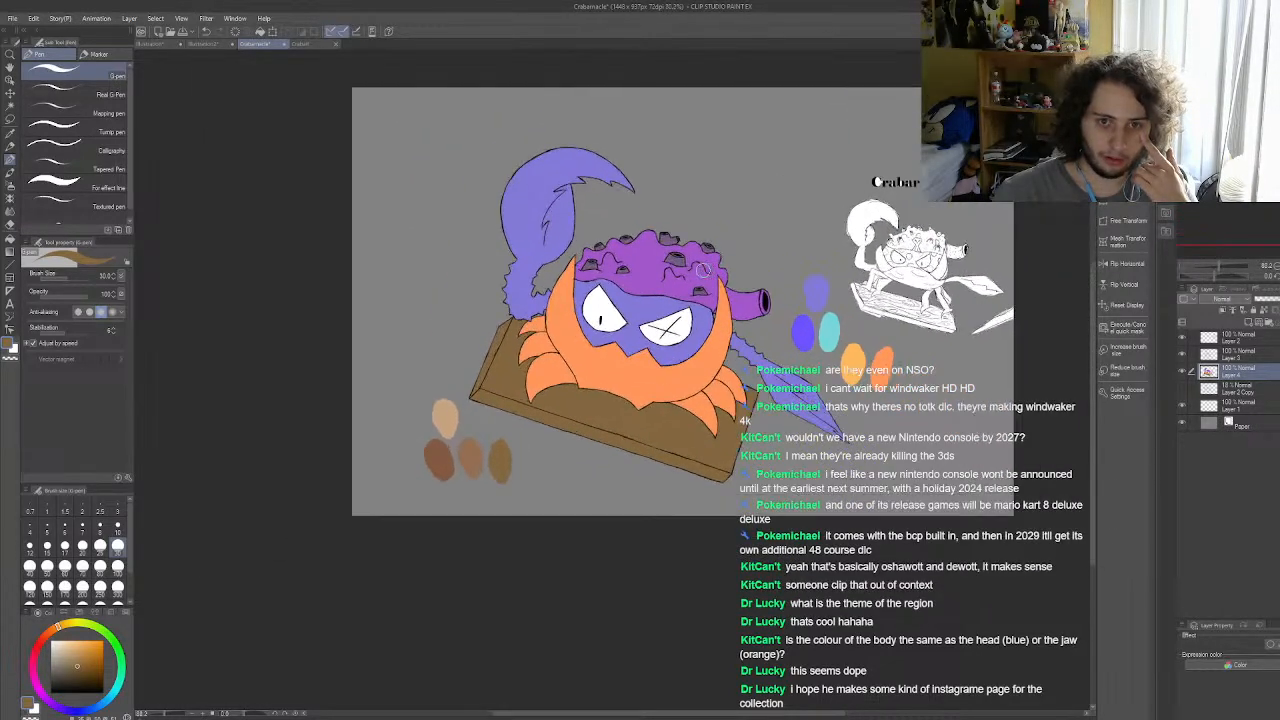
{"action": "scroll", "coordinate": [704, 270], "scroll_direction": "up", "scroll_amount": 2}
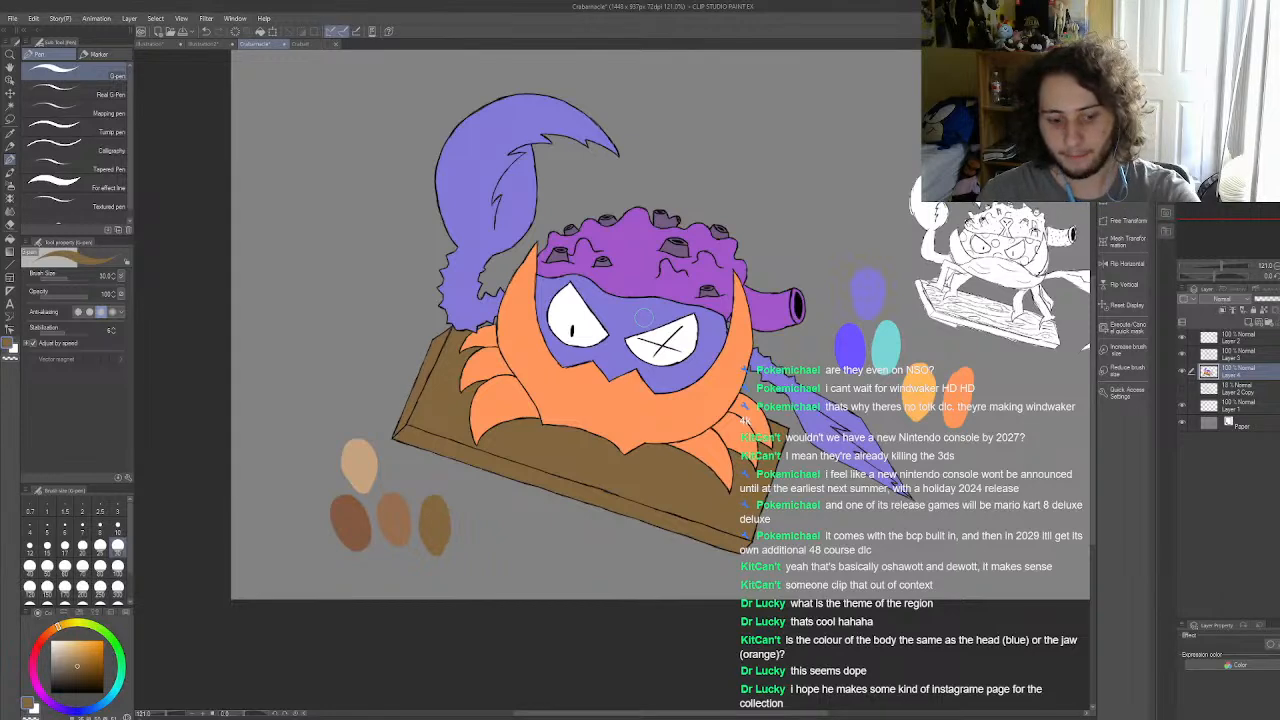
{"action": "scroll", "coordinate": [643, 316], "scroll_direction": "down", "scroll_amount": 4}
{"action": "scroll", "coordinate": [684, 353], "scroll_direction": "up", "scroll_amount": 2}
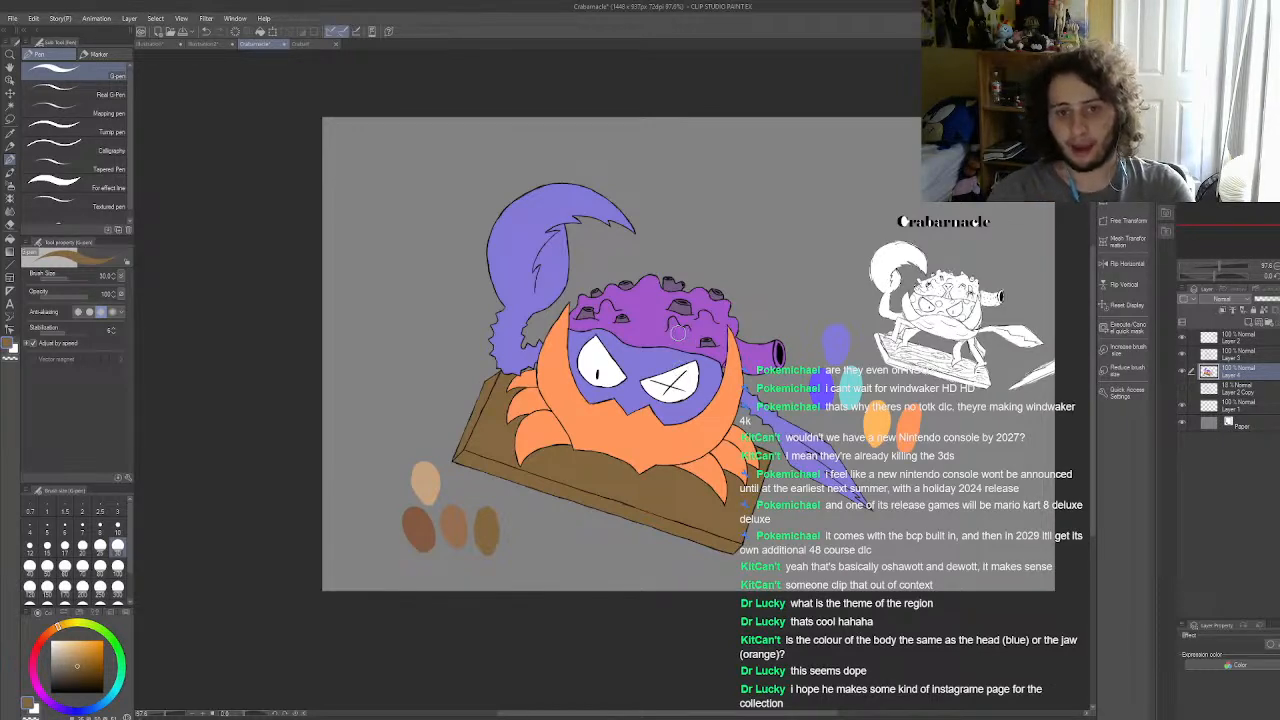
{"action": "scroll", "coordinate": [683, 338], "scroll_direction": "up", "scroll_amount": 4}
{"action": "scroll", "coordinate": [640, 336], "scroll_direction": "down", "scroll_amount": 4}
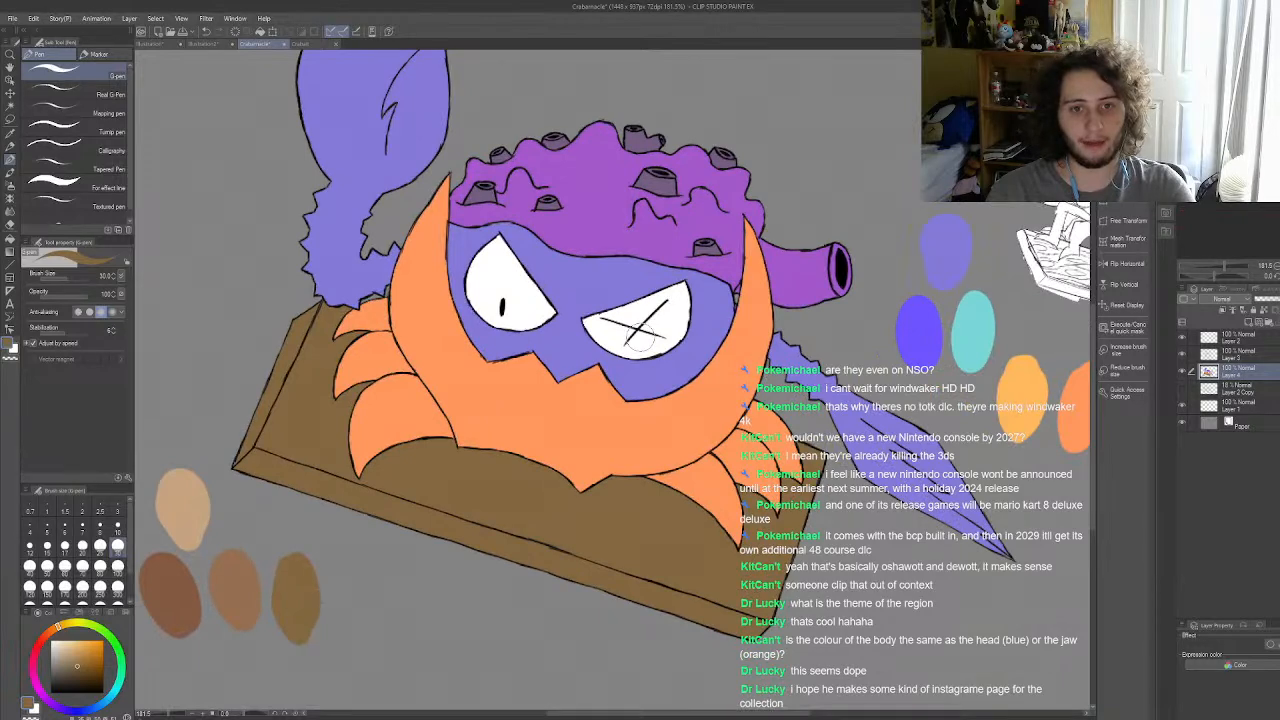
{"action": "scroll", "coordinate": [640, 330], "scroll_direction": "up", "scroll_amount": 3}
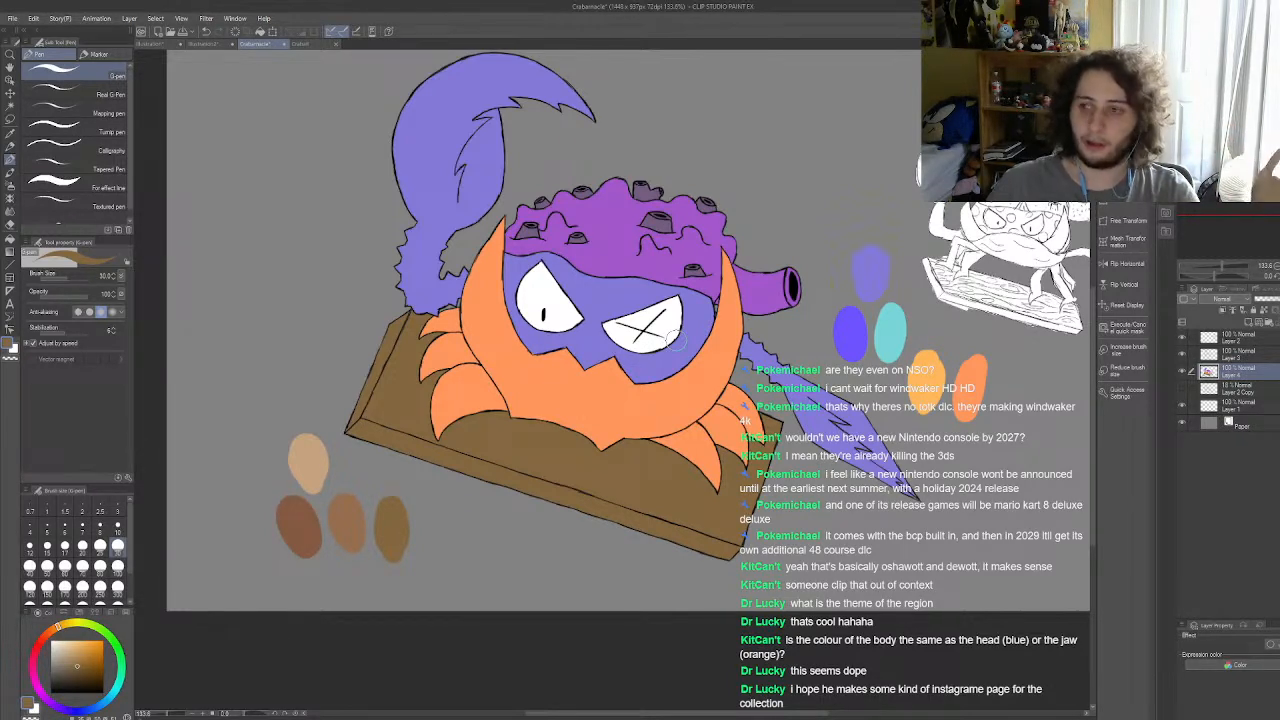
{"action": "scroll", "coordinate": [700, 300], "scroll_direction": "down", "scroll_amount": 2}
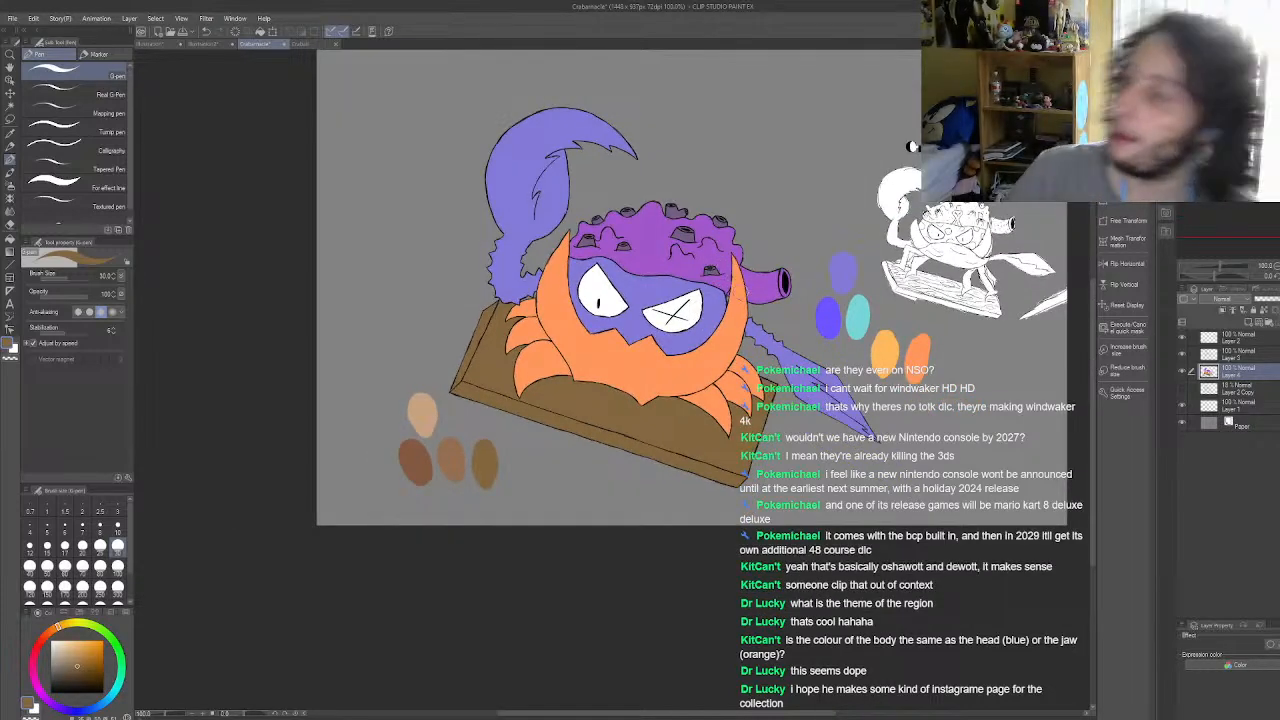
{"action": "scroll", "coordinate": [782, 336], "scroll_direction": "down", "scroll_amount": 1}
{"action": "scroll", "coordinate": [765, 336], "scroll_direction": "up", "scroll_amount": 1}
{"action": "scroll", "coordinate": [764, 336], "scroll_direction": "down", "scroll_amount": 2}
{"action": "scroll", "coordinate": [764, 335], "scroll_direction": "up", "scroll_amount": 4}
{"action": "scroll", "coordinate": [762, 334], "scroll_direction": "up", "scroll_amount": 1}
{"action": "scroll", "coordinate": [755, 338], "scroll_direction": "down", "scroll_amount": 2}
{"action": "scroll", "coordinate": [740, 345], "scroll_direction": "up", "scroll_amount": 2}
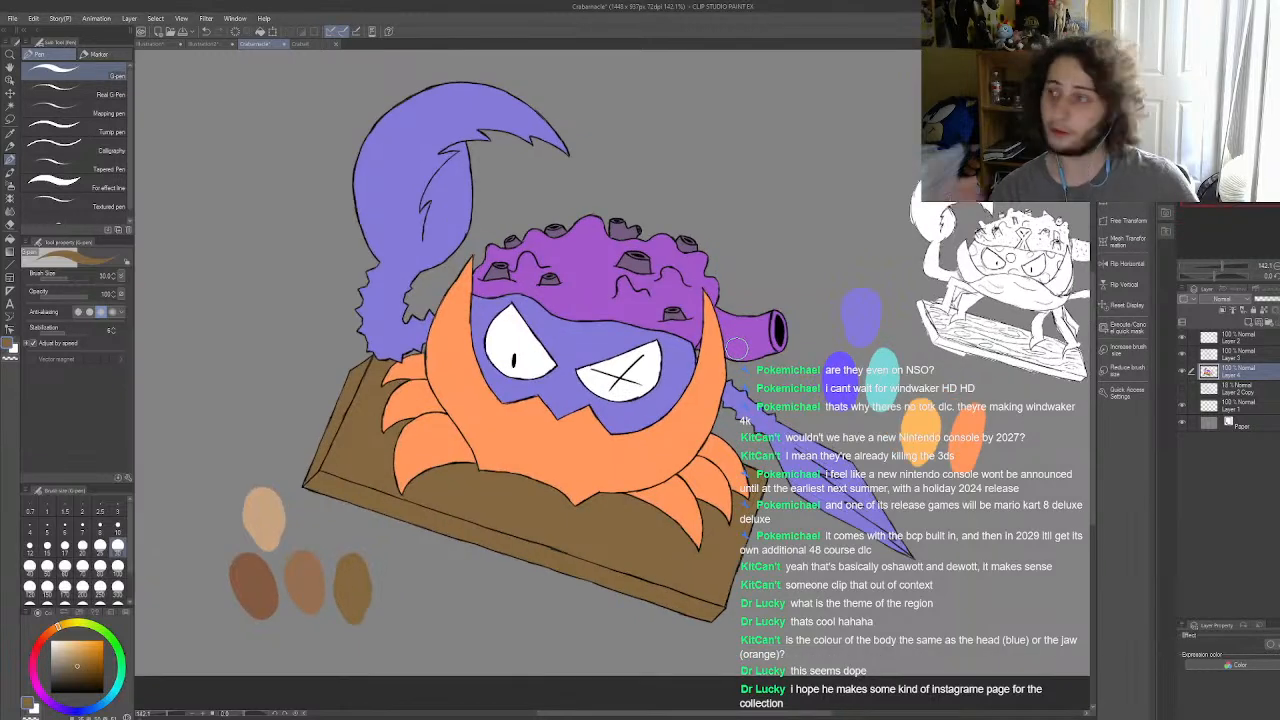